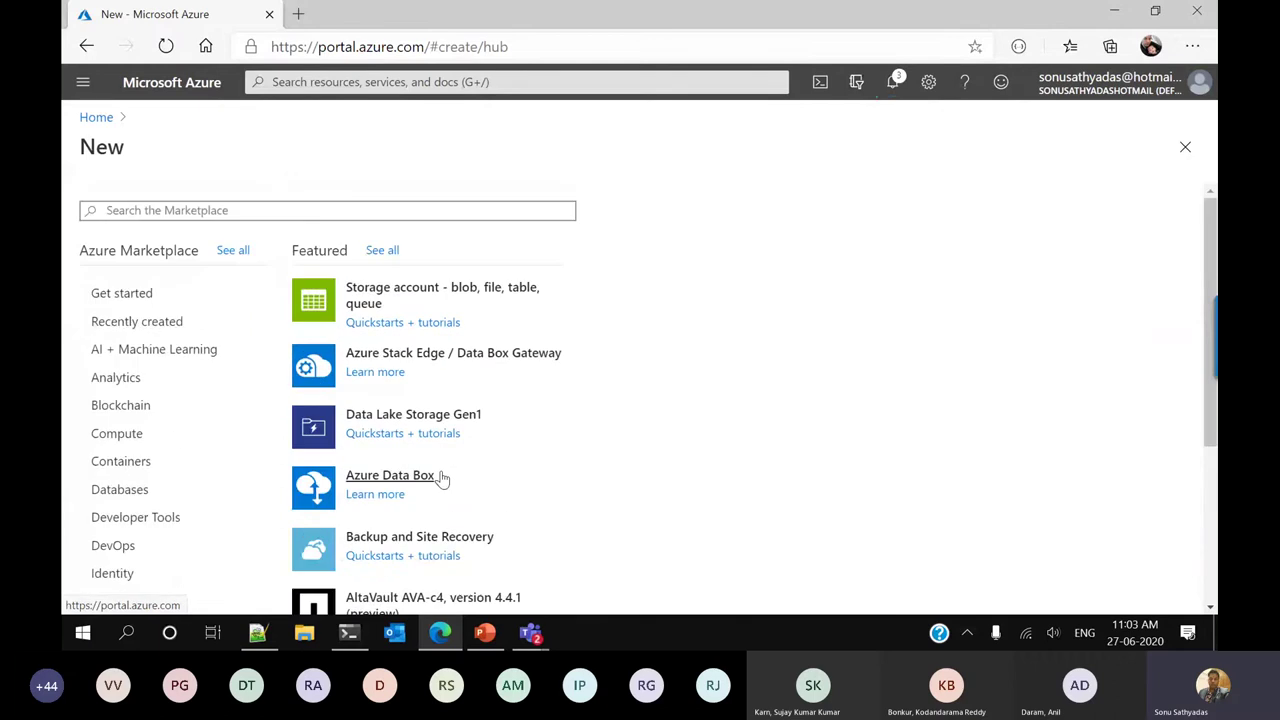
Search the Marketplace for 'storage account' and start creating a Storage account
click(203, 204)
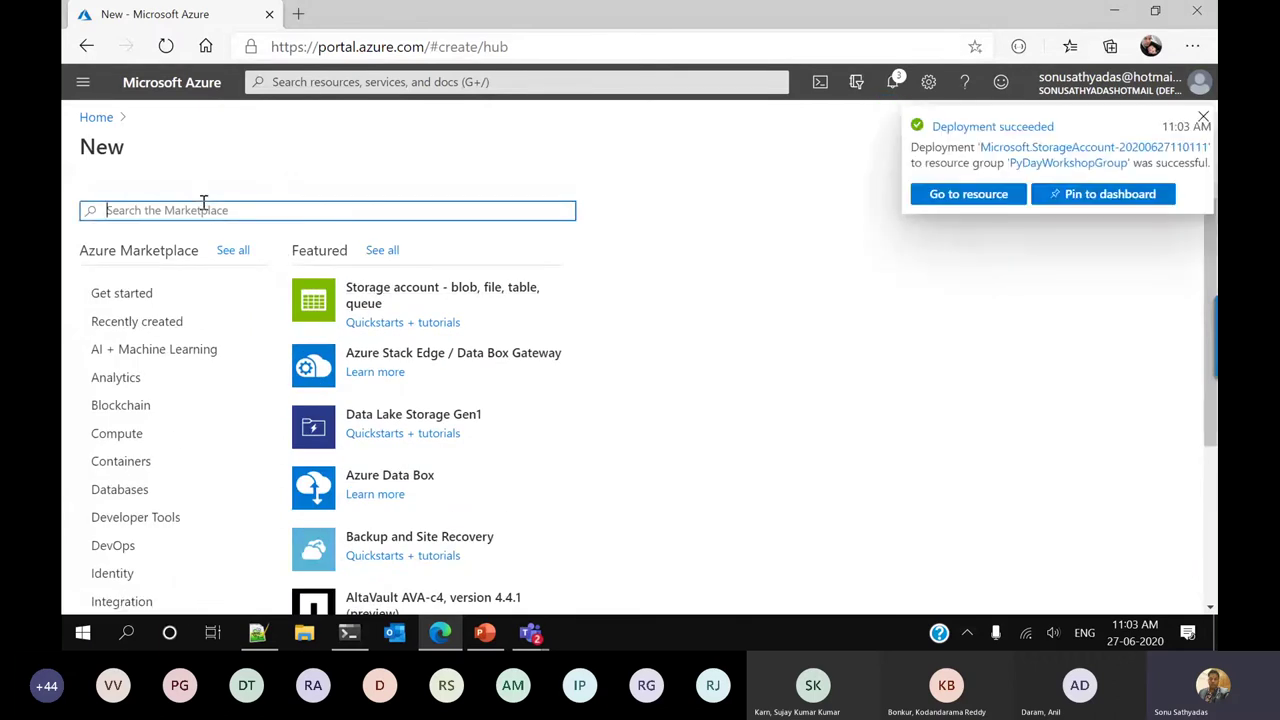
text(stora)
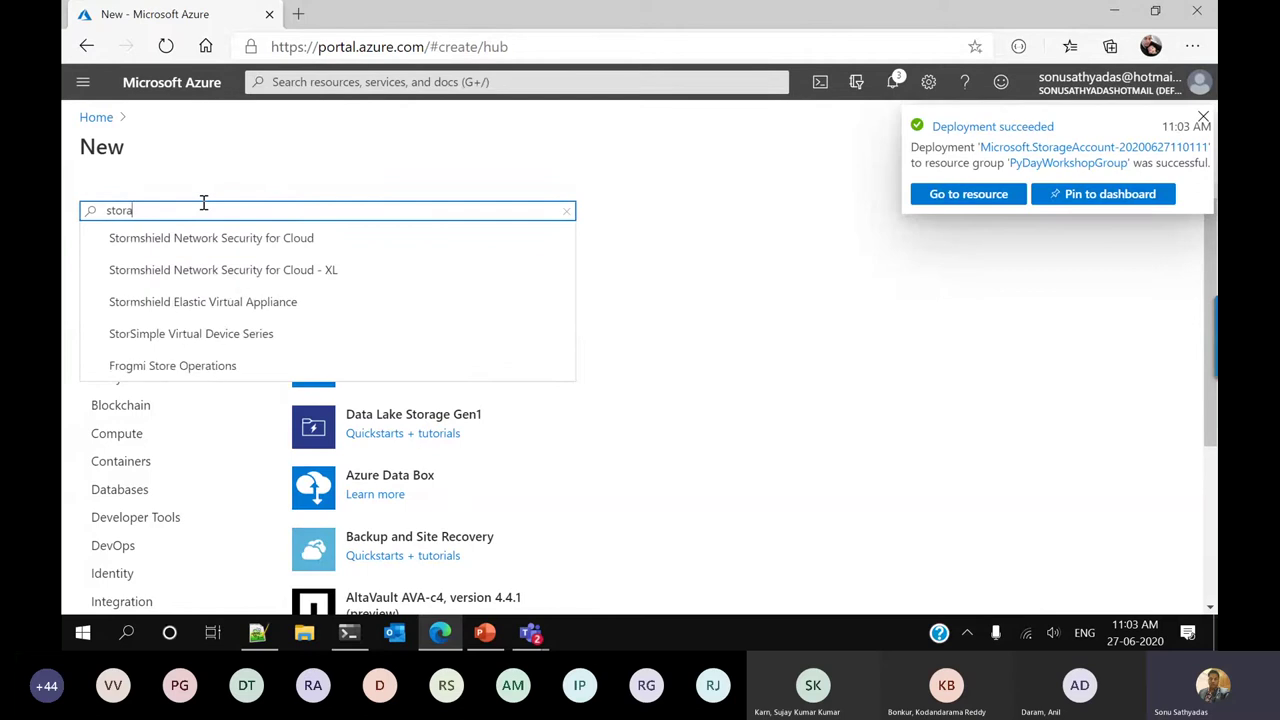
text(ge acc)
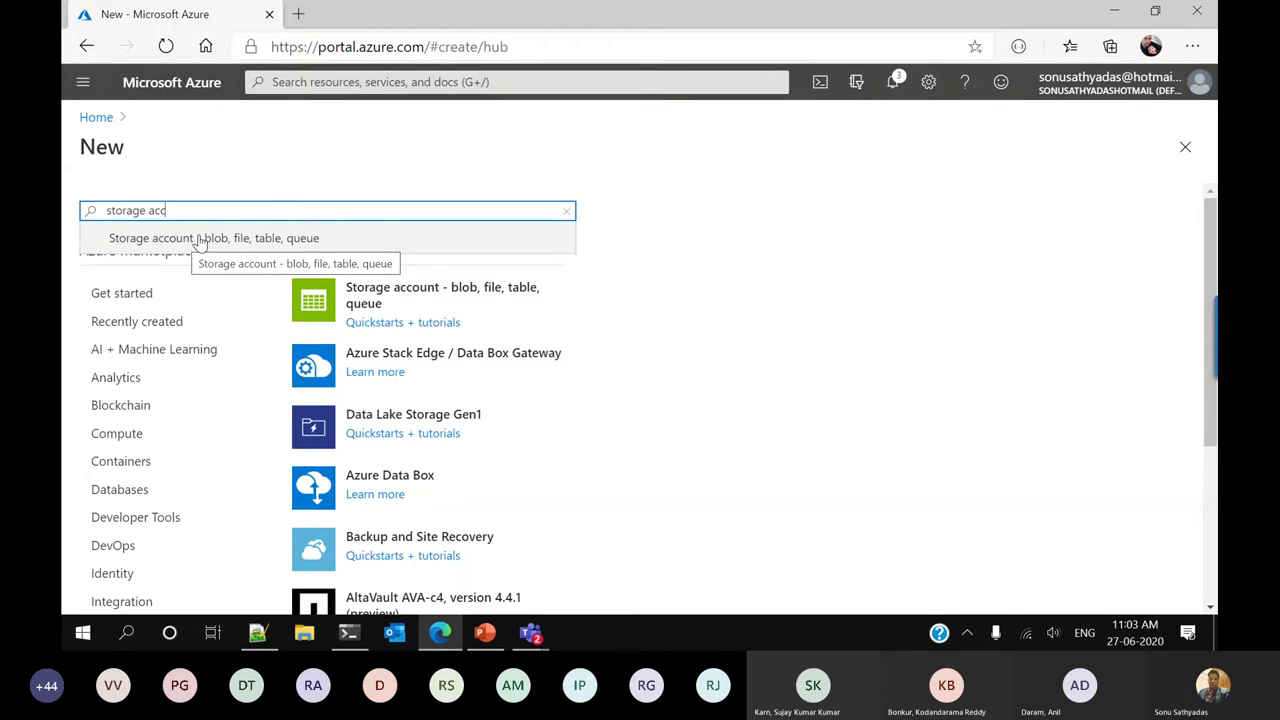
click(200, 242)
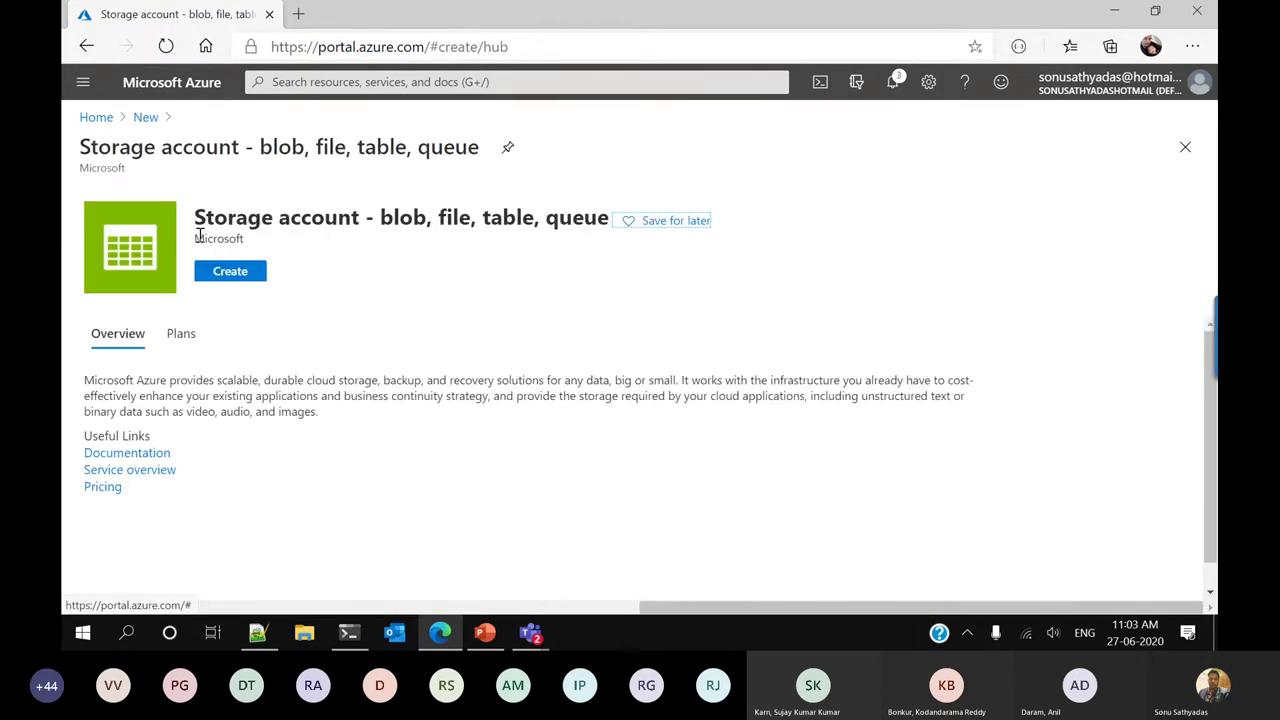
click(240, 278)
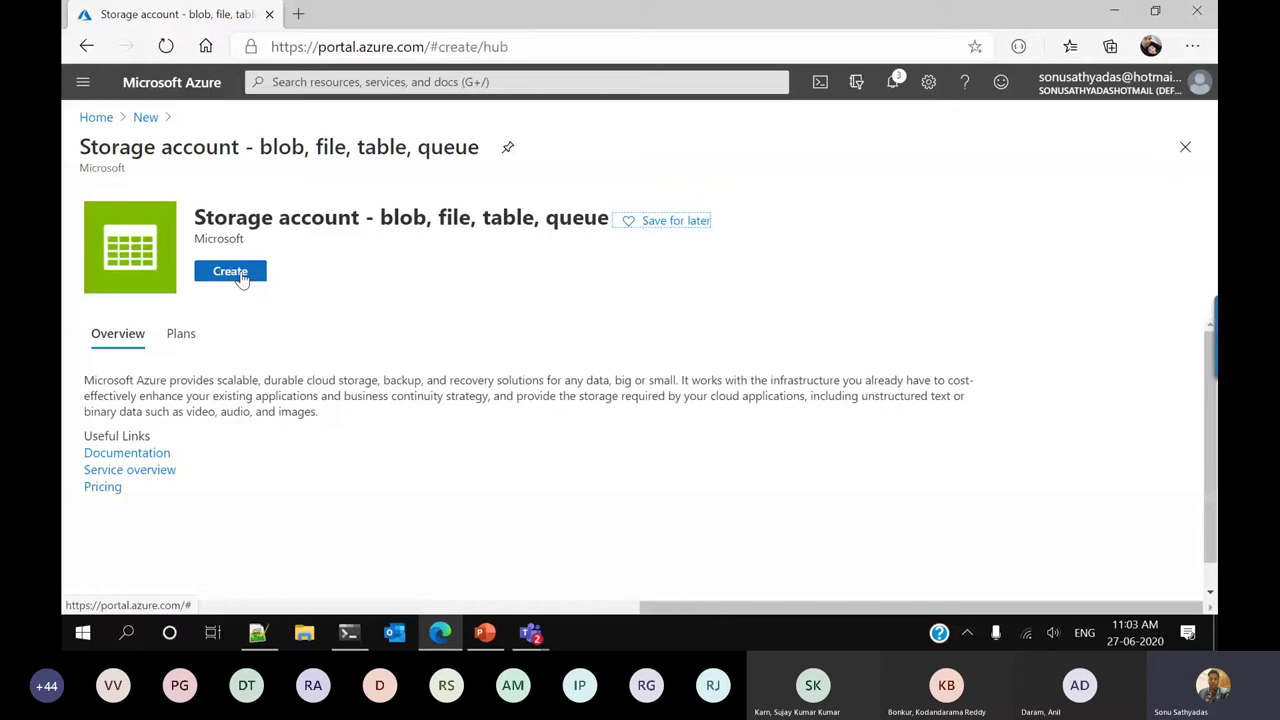
Look over the Account kind options without changing them, then minimize Edge
scroll(408, 495, down, 3)
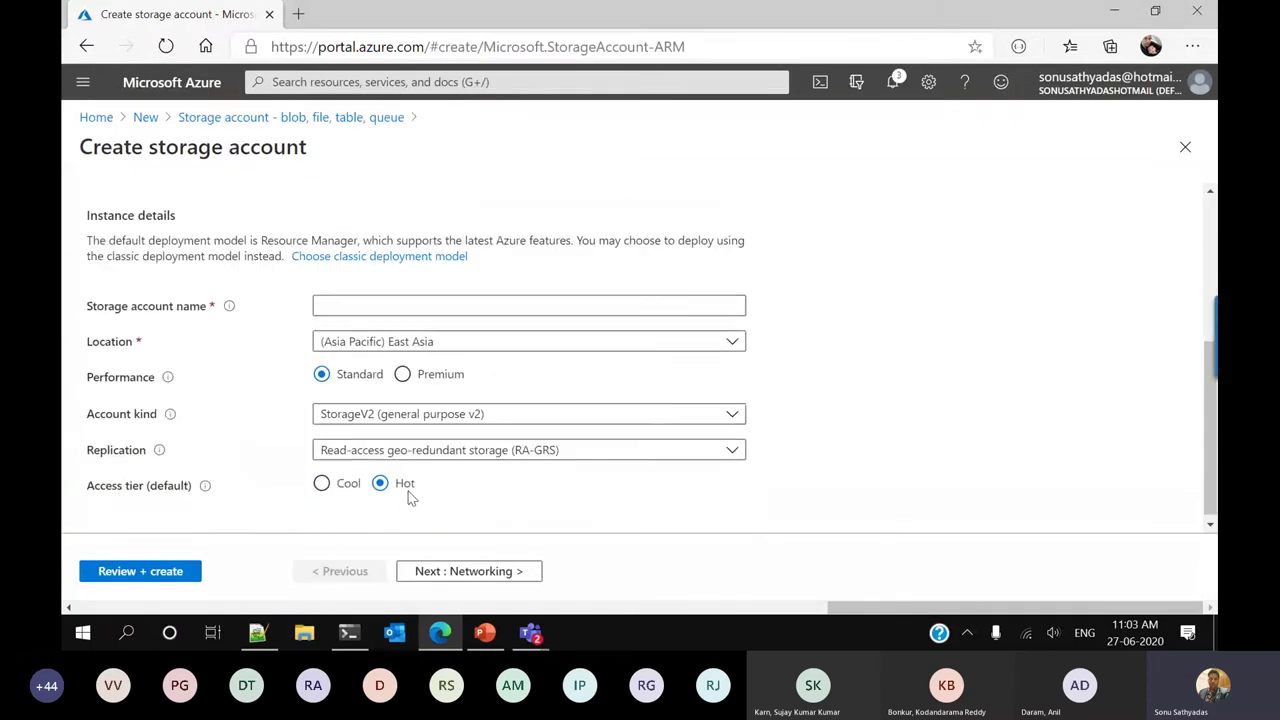
scroll(408, 497, up, 2)
click(410, 499)
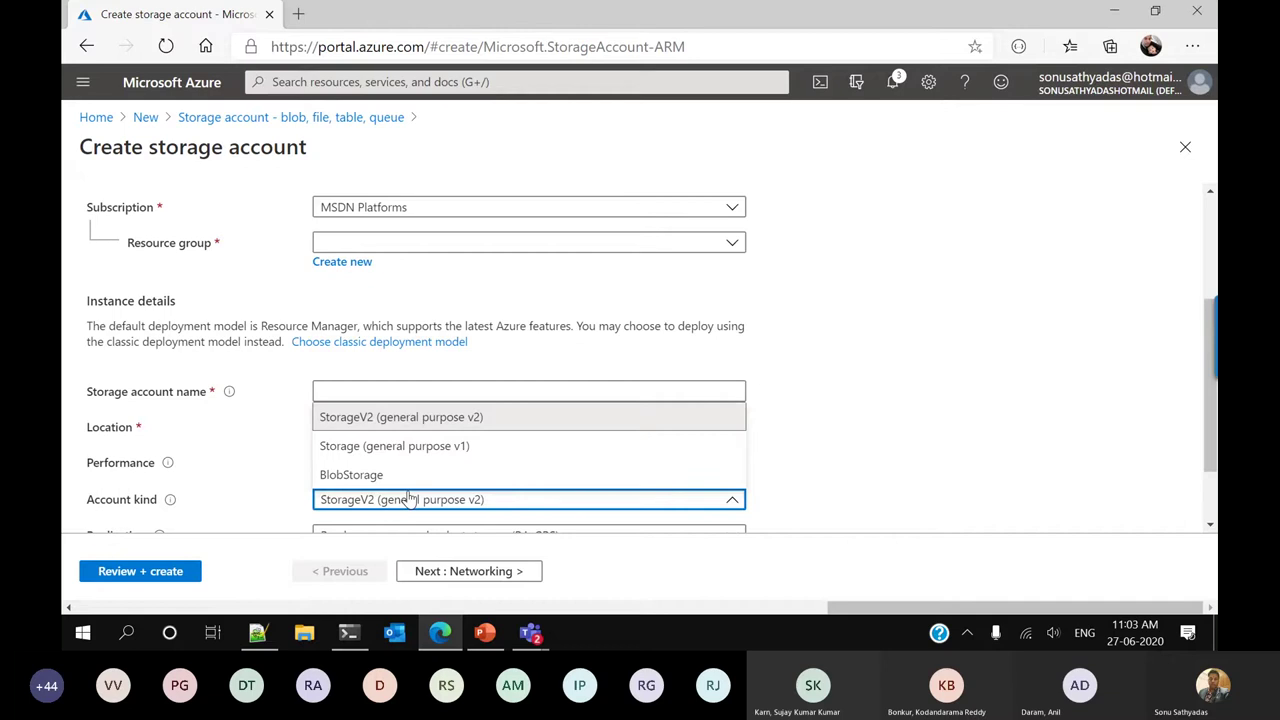
click(1051, 451)
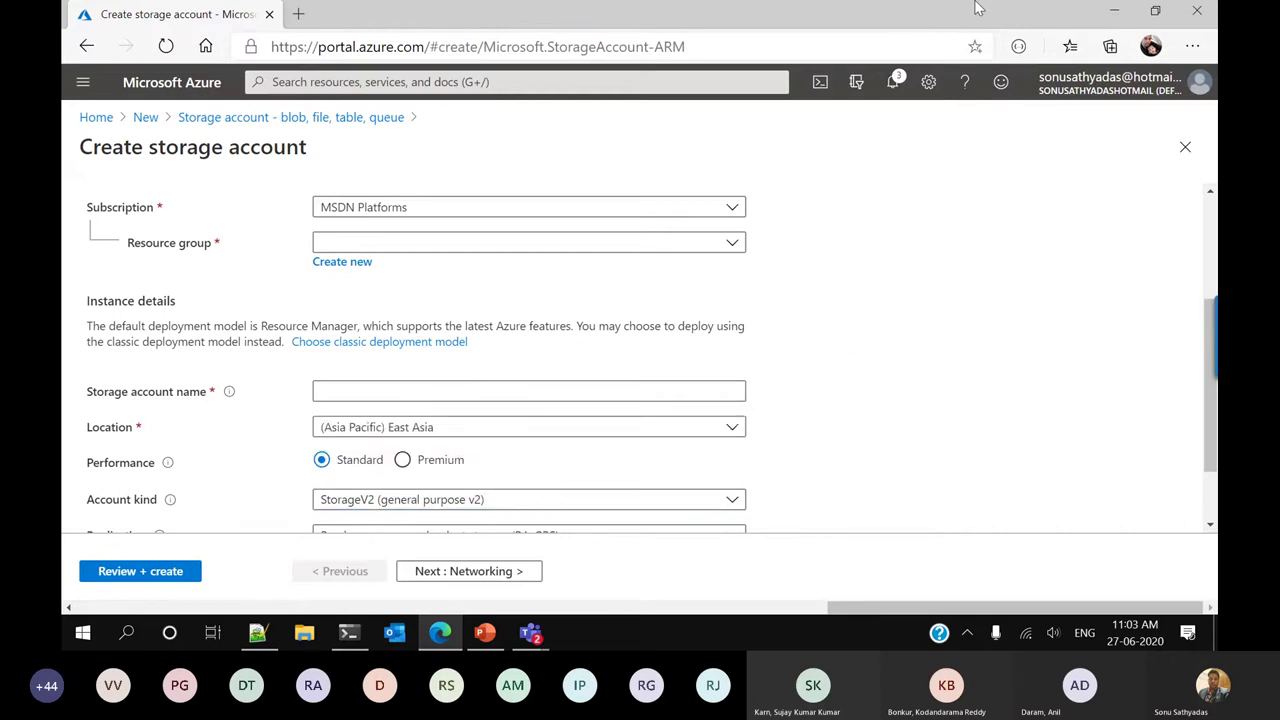
click(1129, 20)
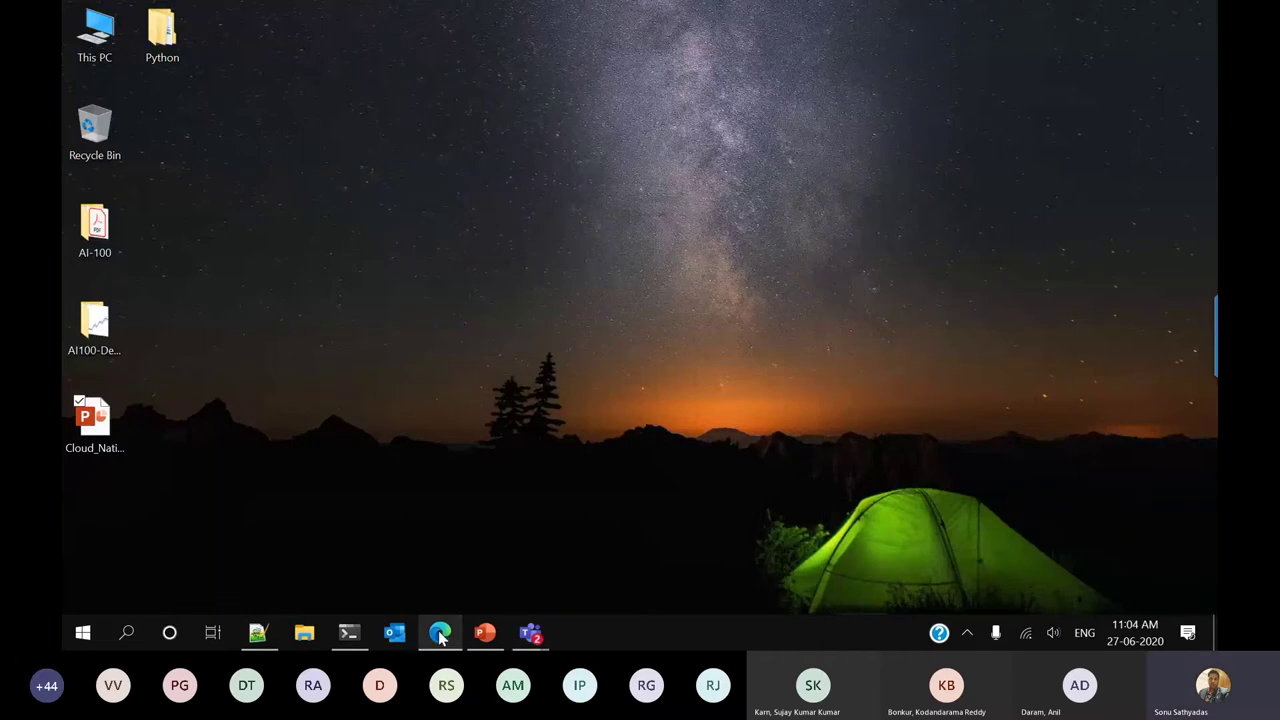
Briefly open and hide Command Prompt, then restore Edge with the empty Create storage account form
click(349, 633)
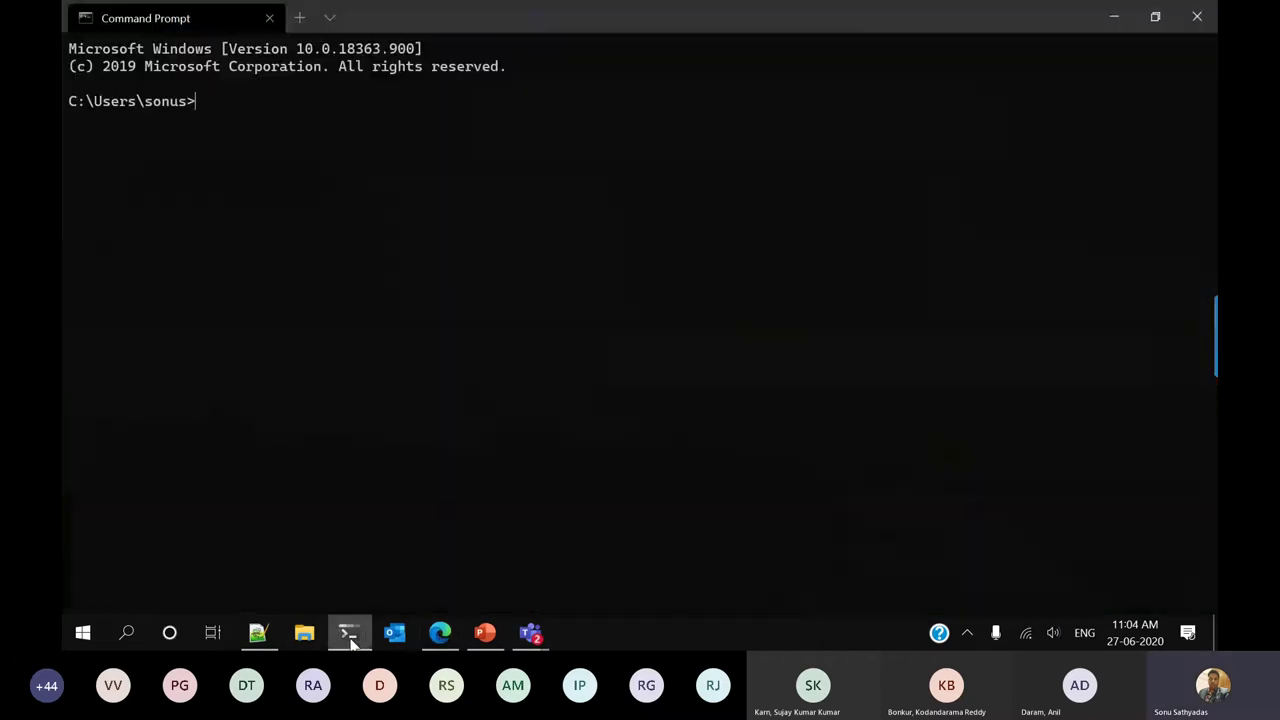
click(1113, 18)
right_click(305, 207)
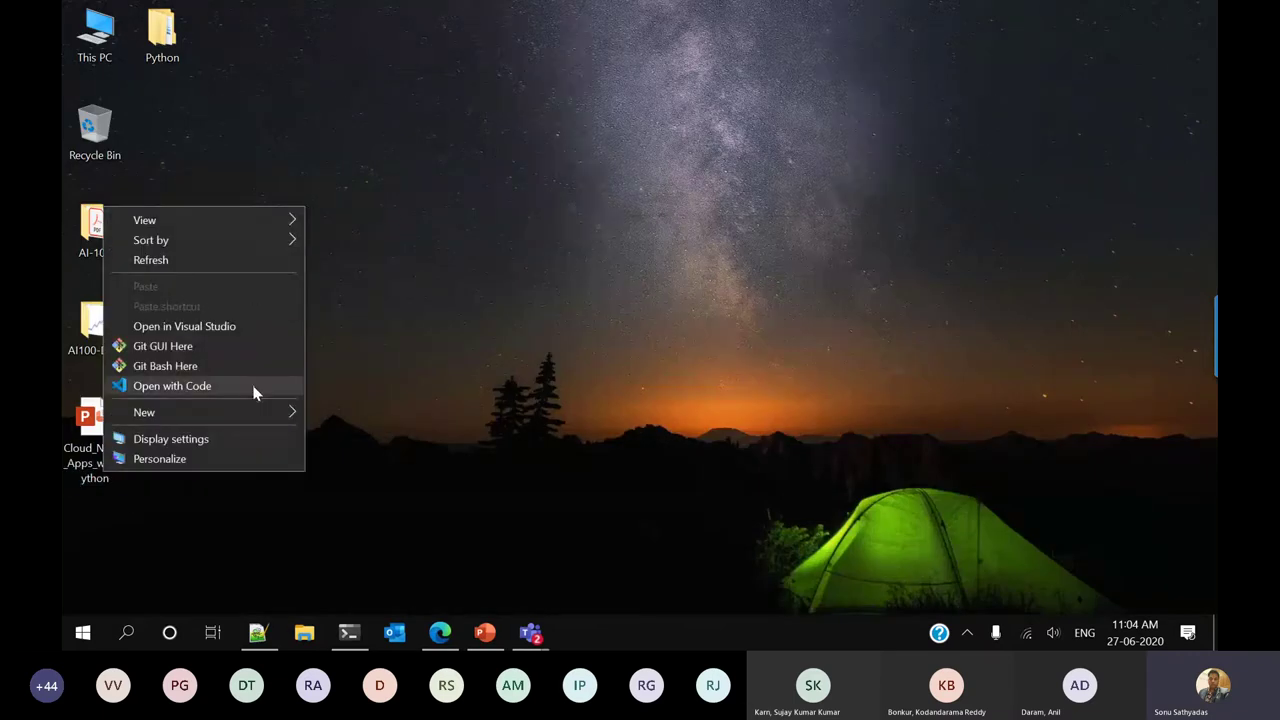
click(357, 642)
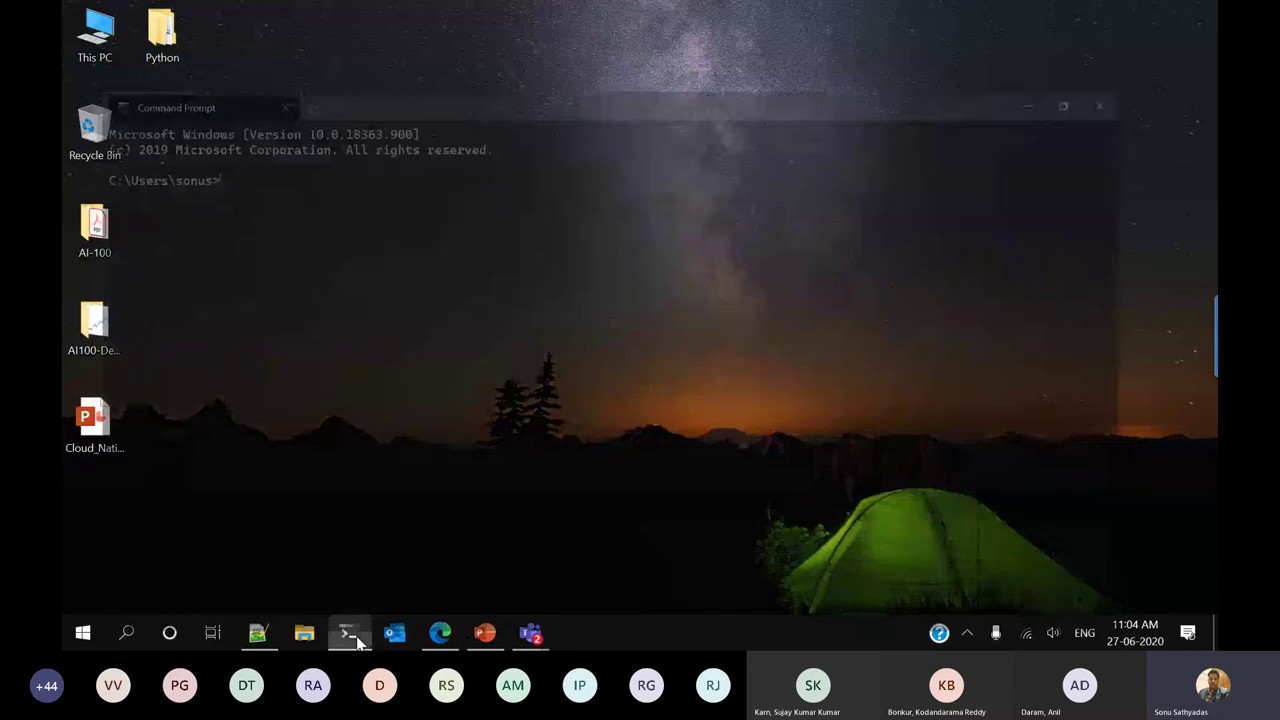
click(357, 642)
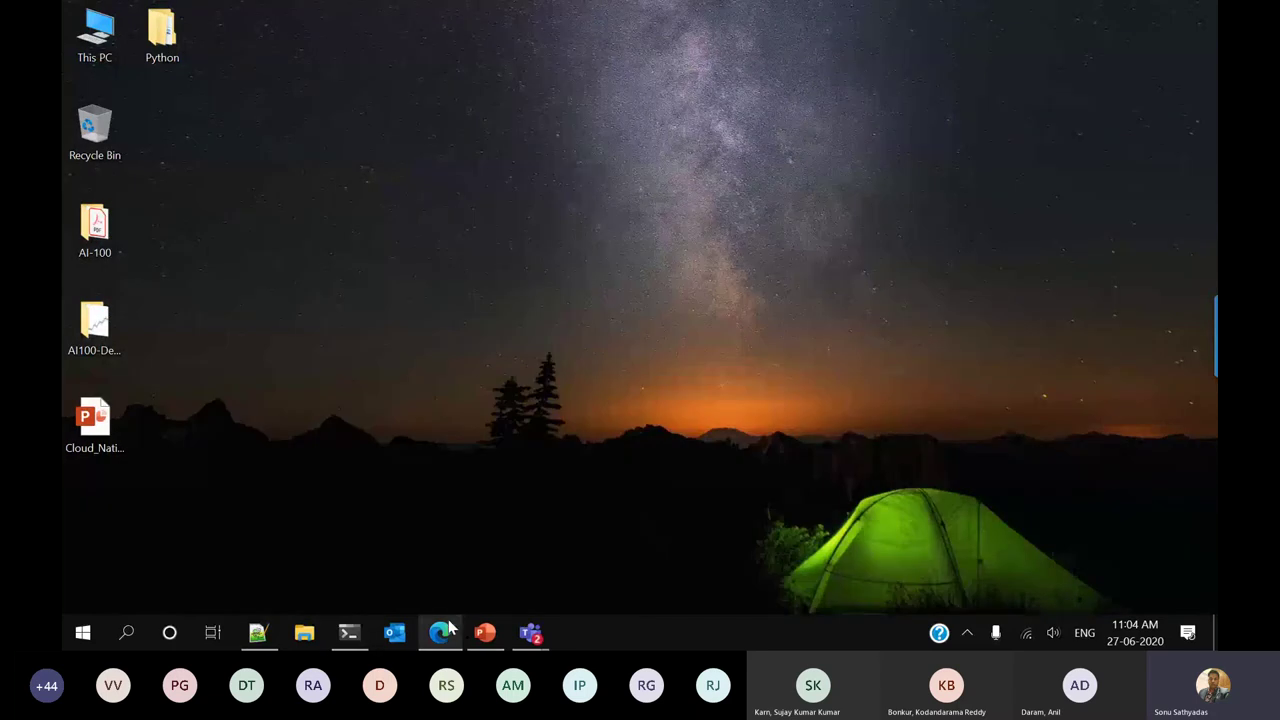
click(449, 624)
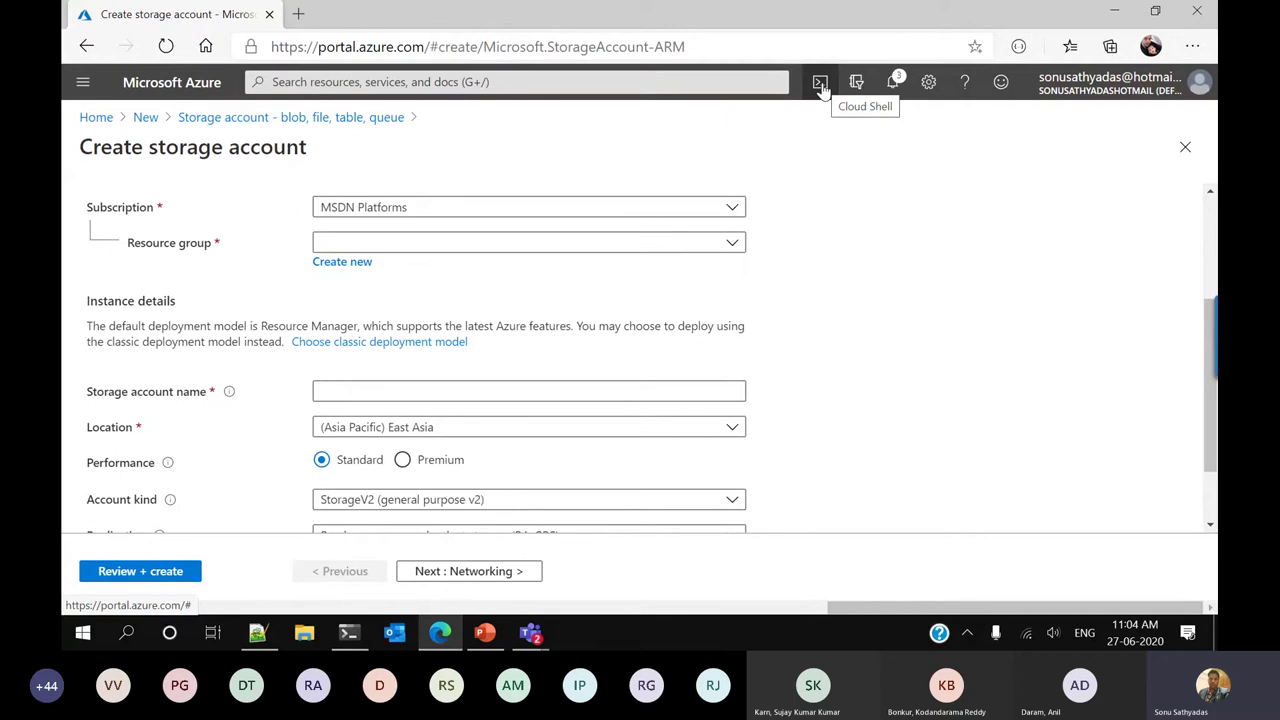
Launch Cloud Shell from the portal top bar, wait for Bash to connect, then minimize Edge
click(820, 85)
click(820, 85)
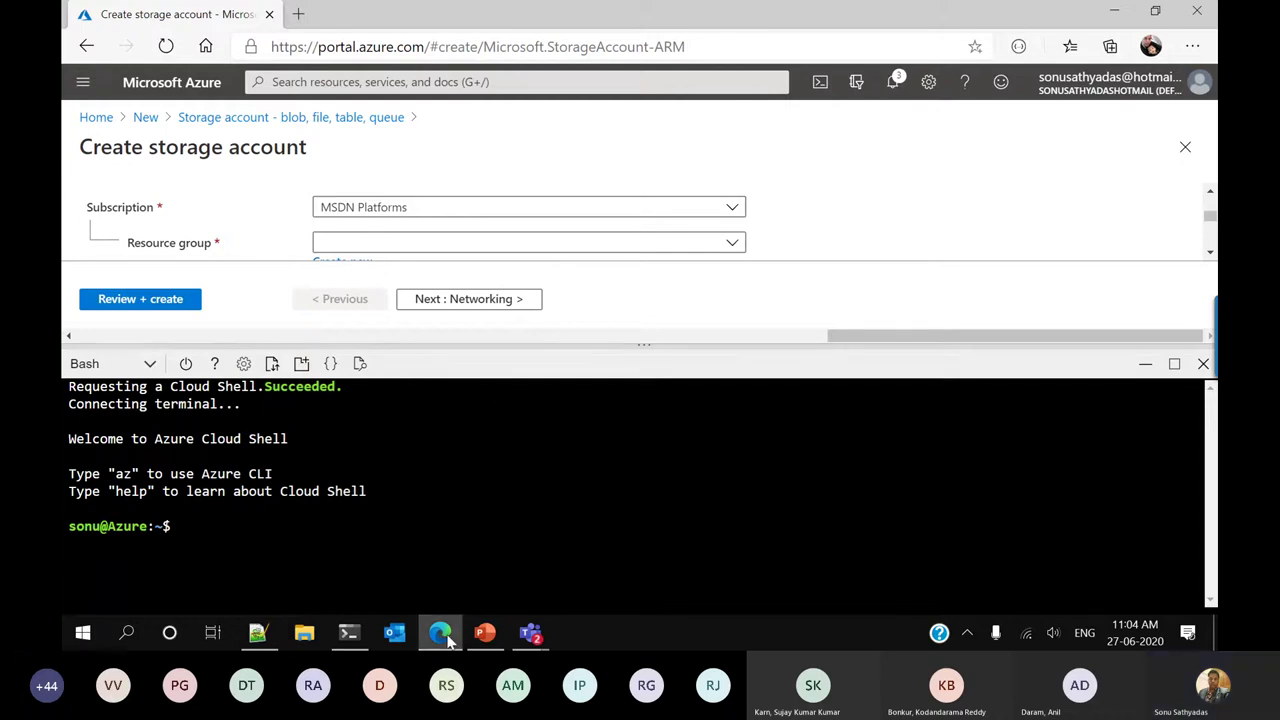
mouse_move(447, 638)
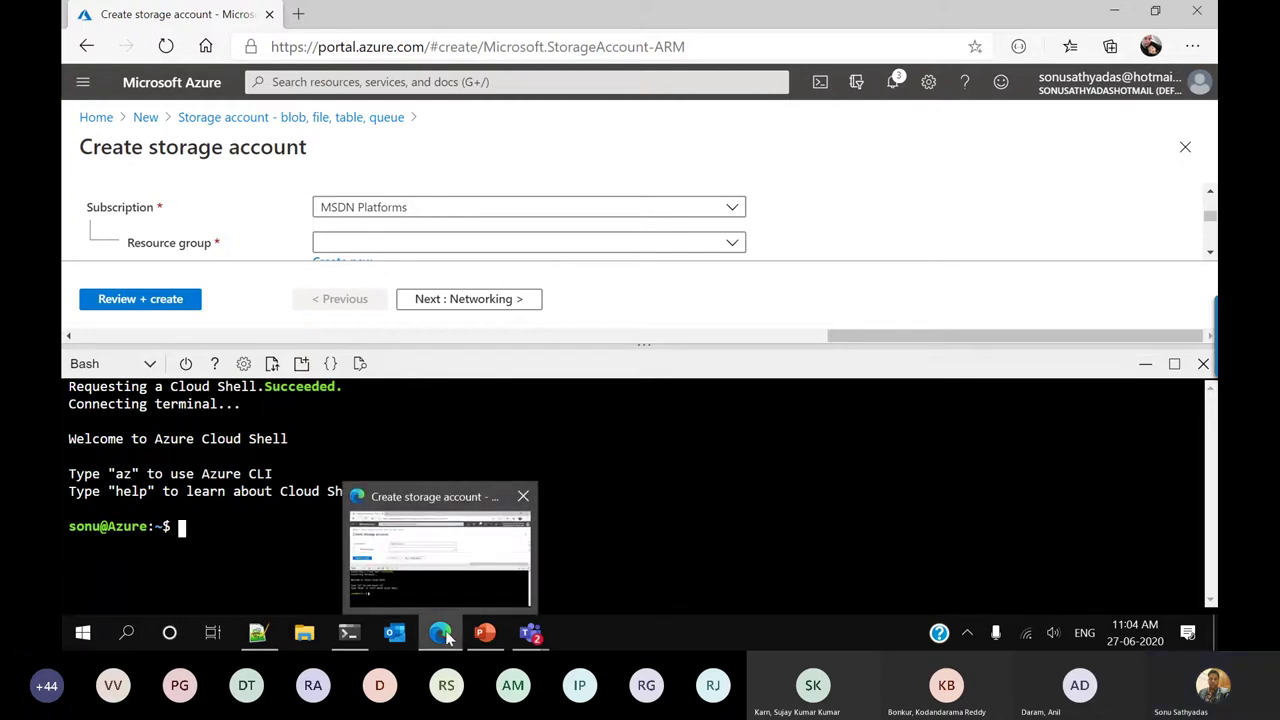
click(445, 630)
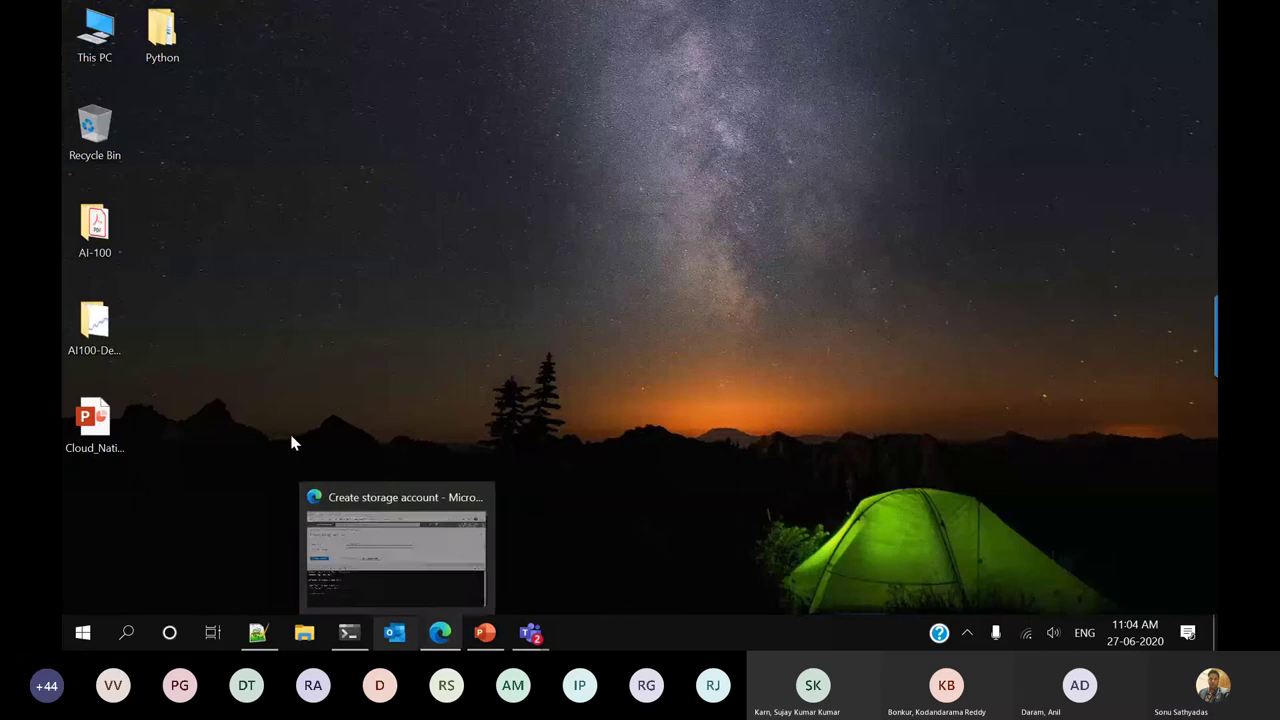
Make a new desktop folder 'azure-cli' and launch it with Open with Code
right_click(303, 258)
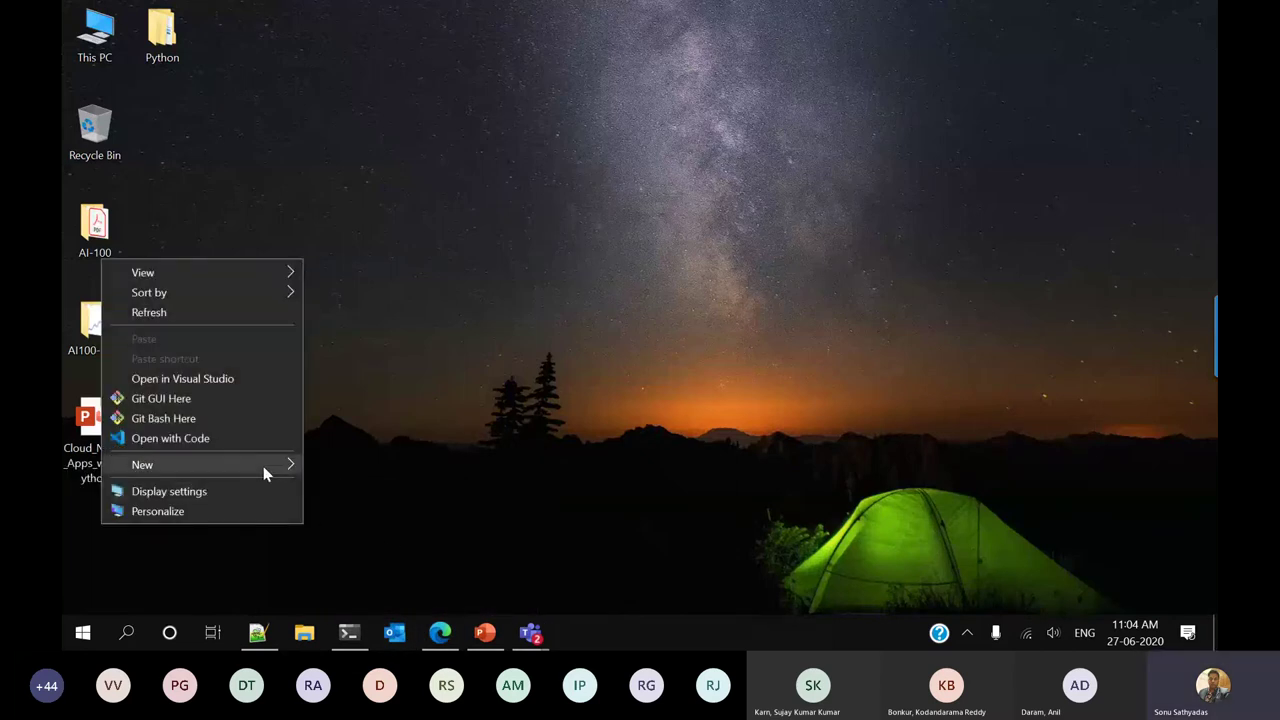
mouse_move(265, 464)
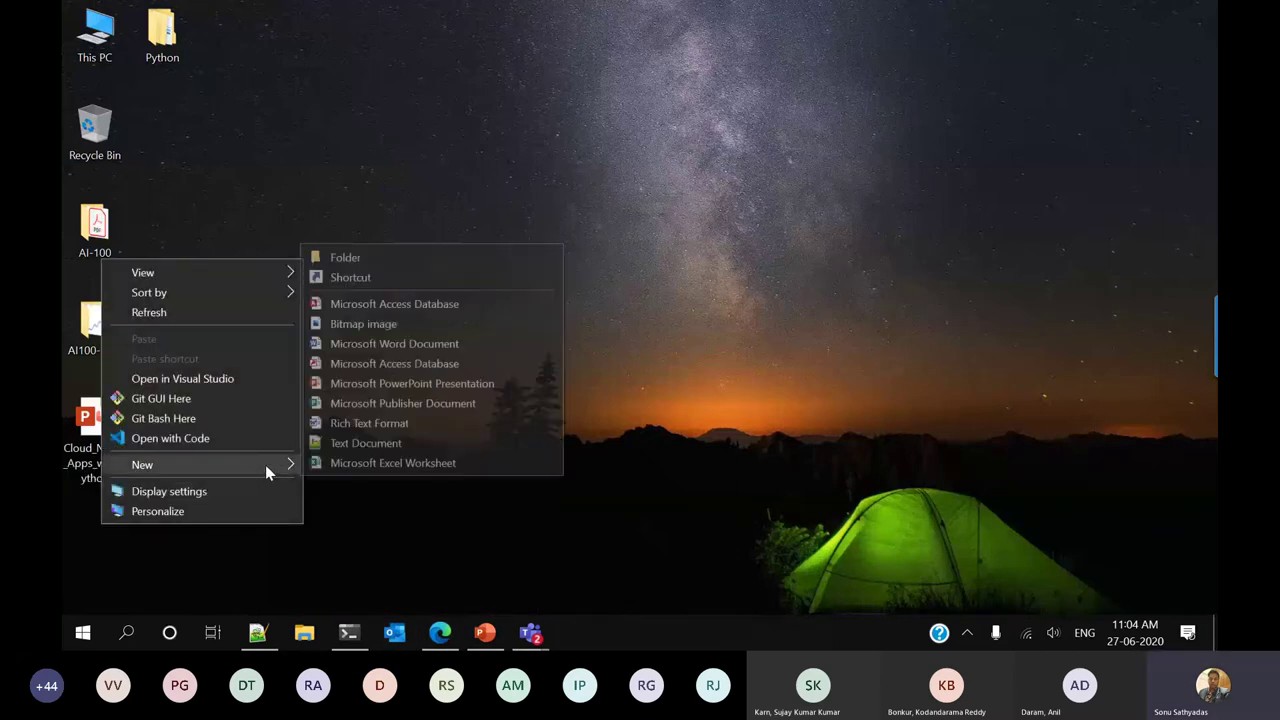
click(374, 257)
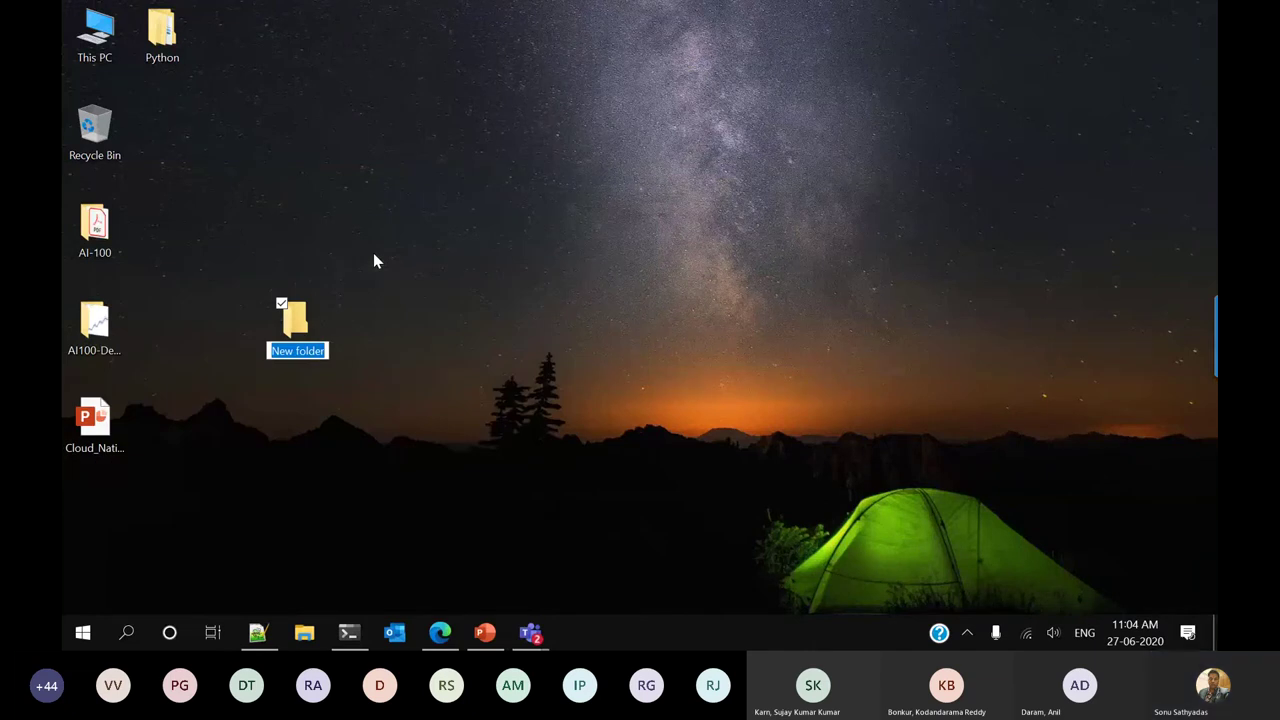
text(azure-cli)
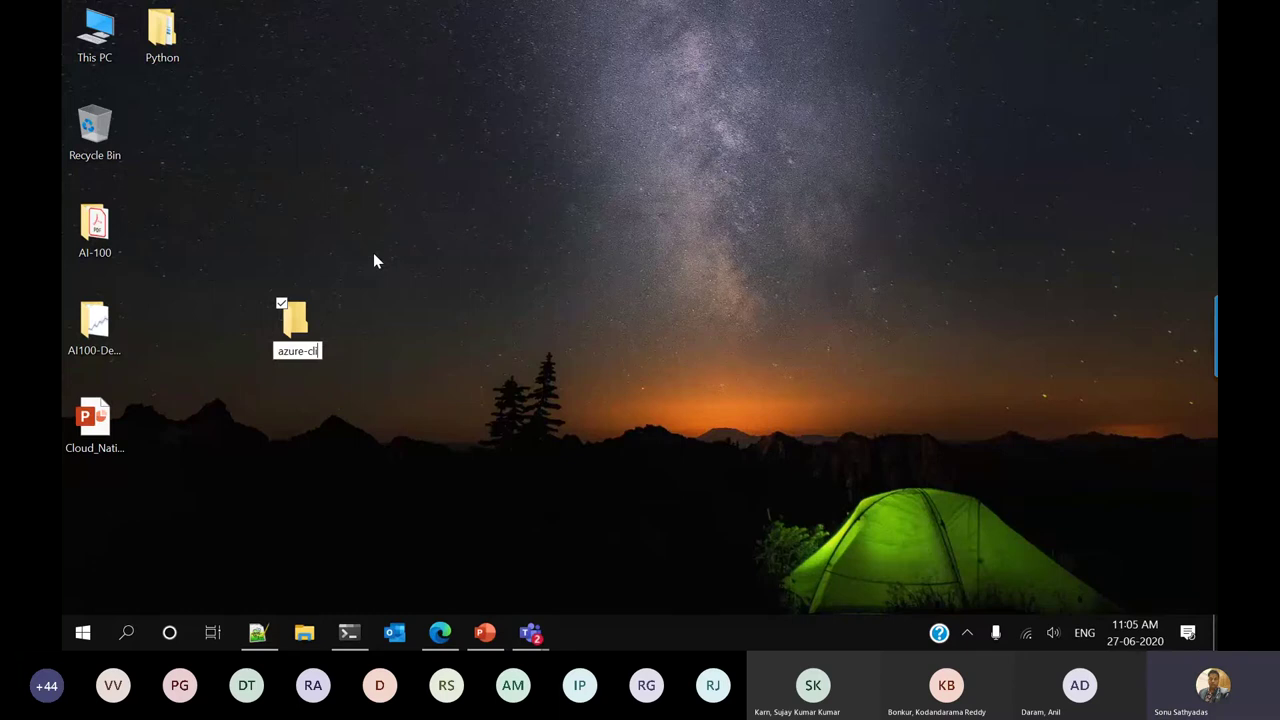
key(Return)
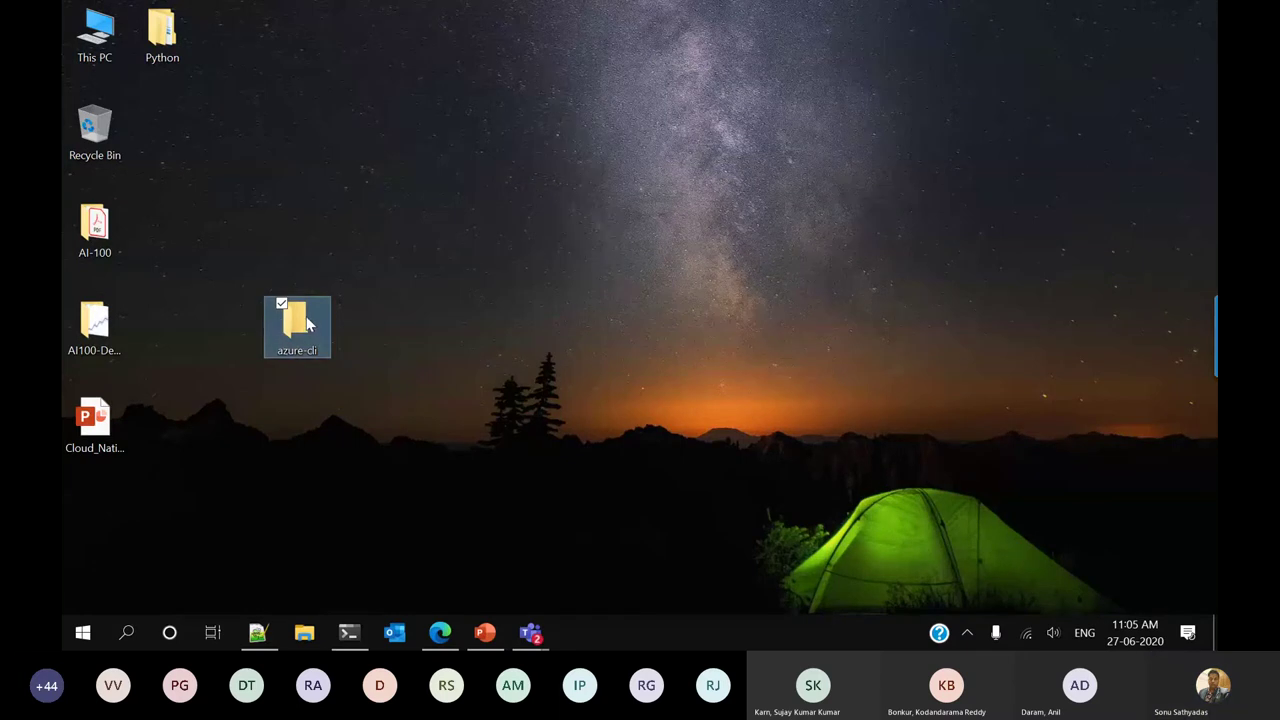
right_click(304, 327)
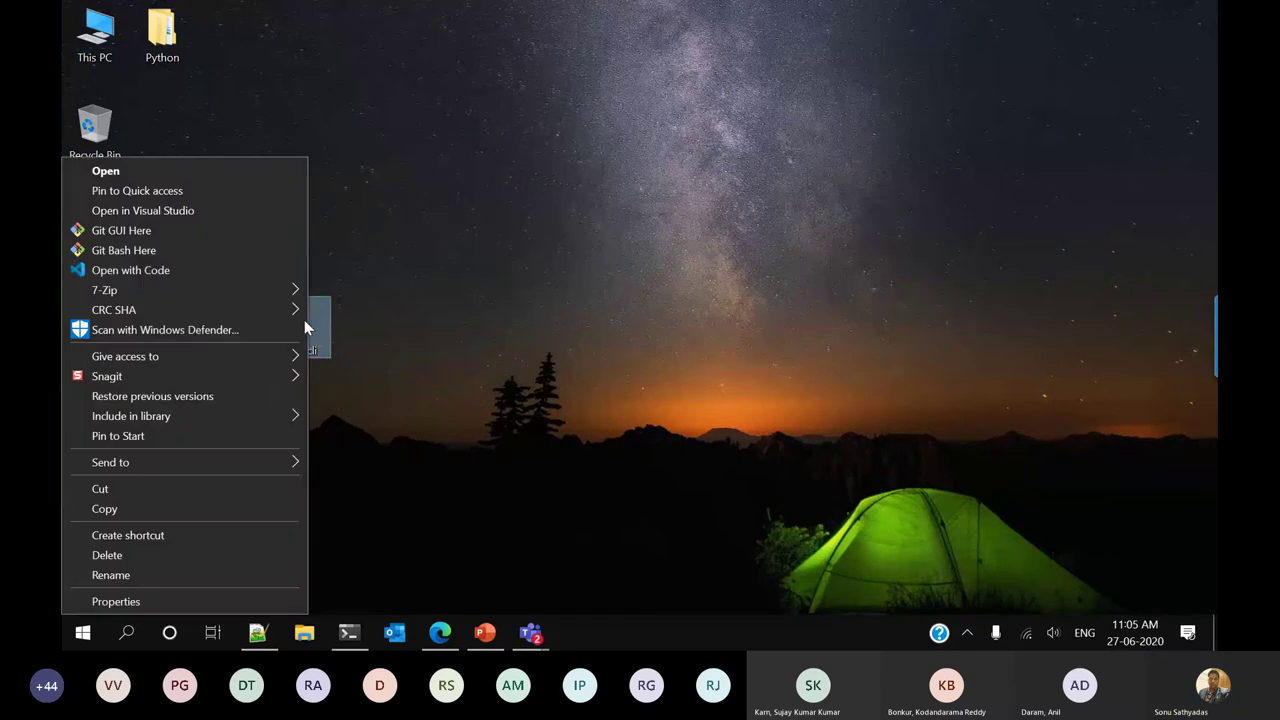
click(146, 269)
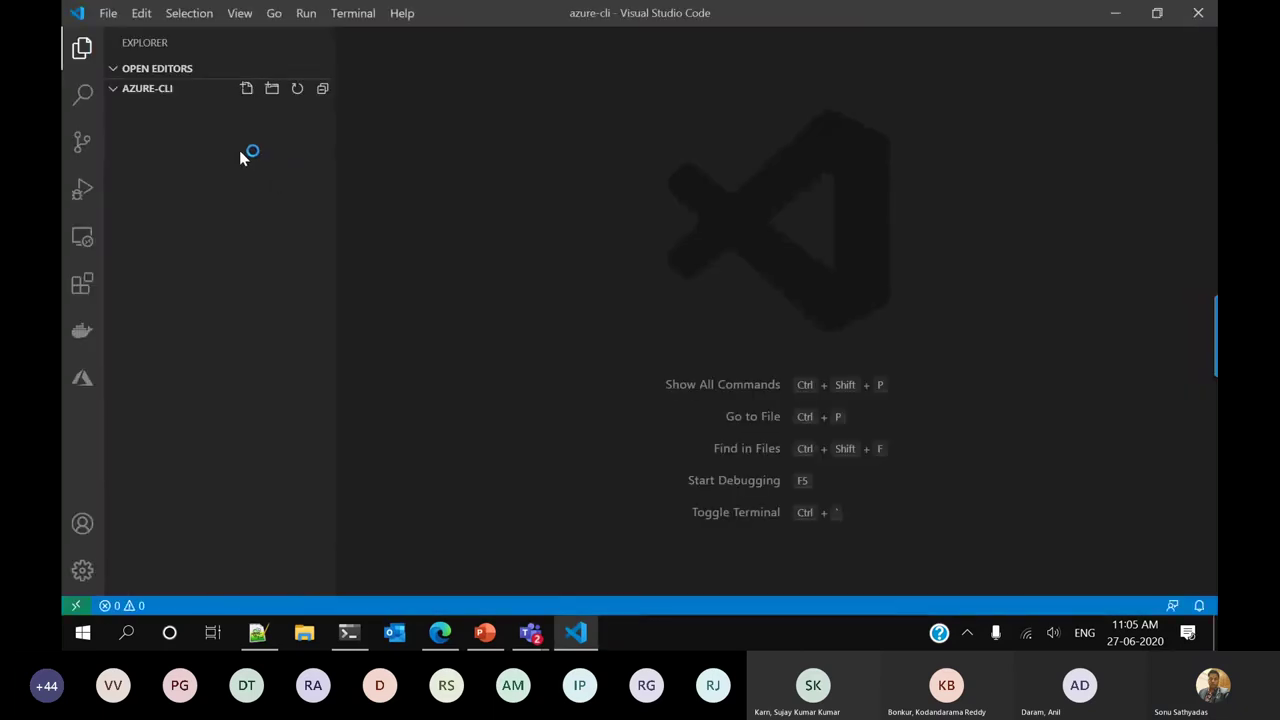
Create a new file named scripts.azcli in the azure-cli folder
right_click(222, 148)
click(262, 160)
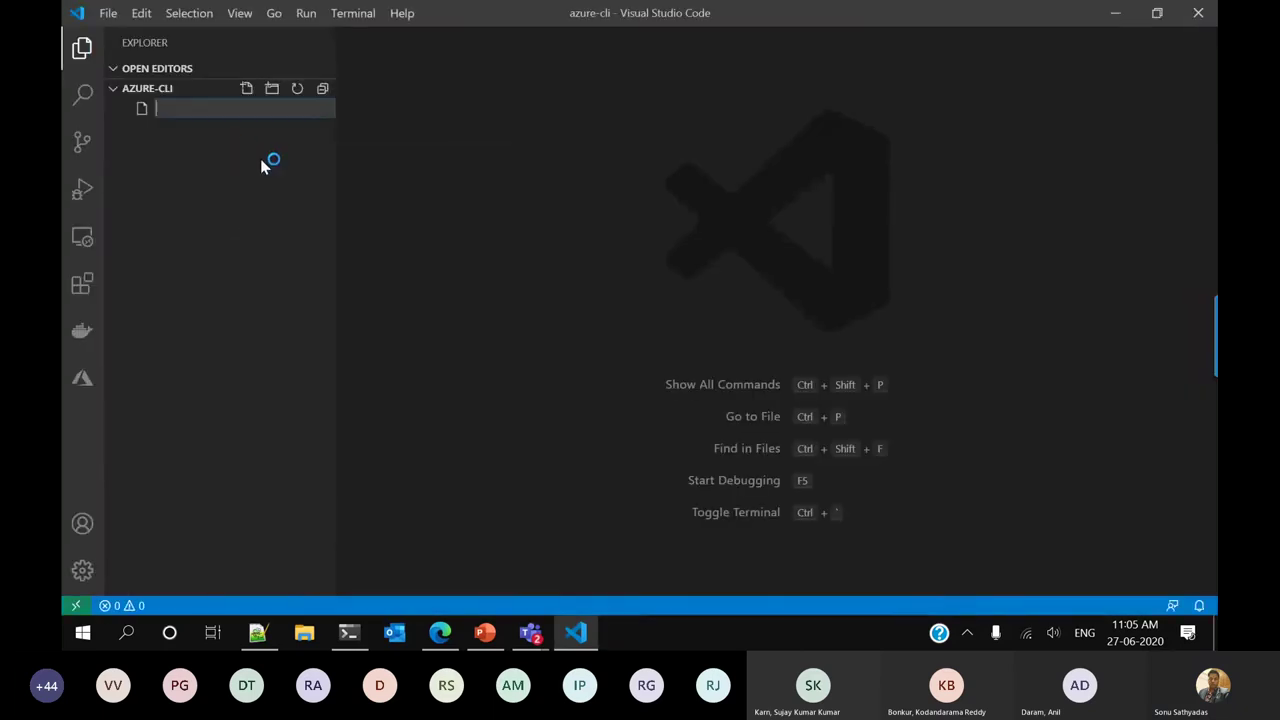
text(scripts)
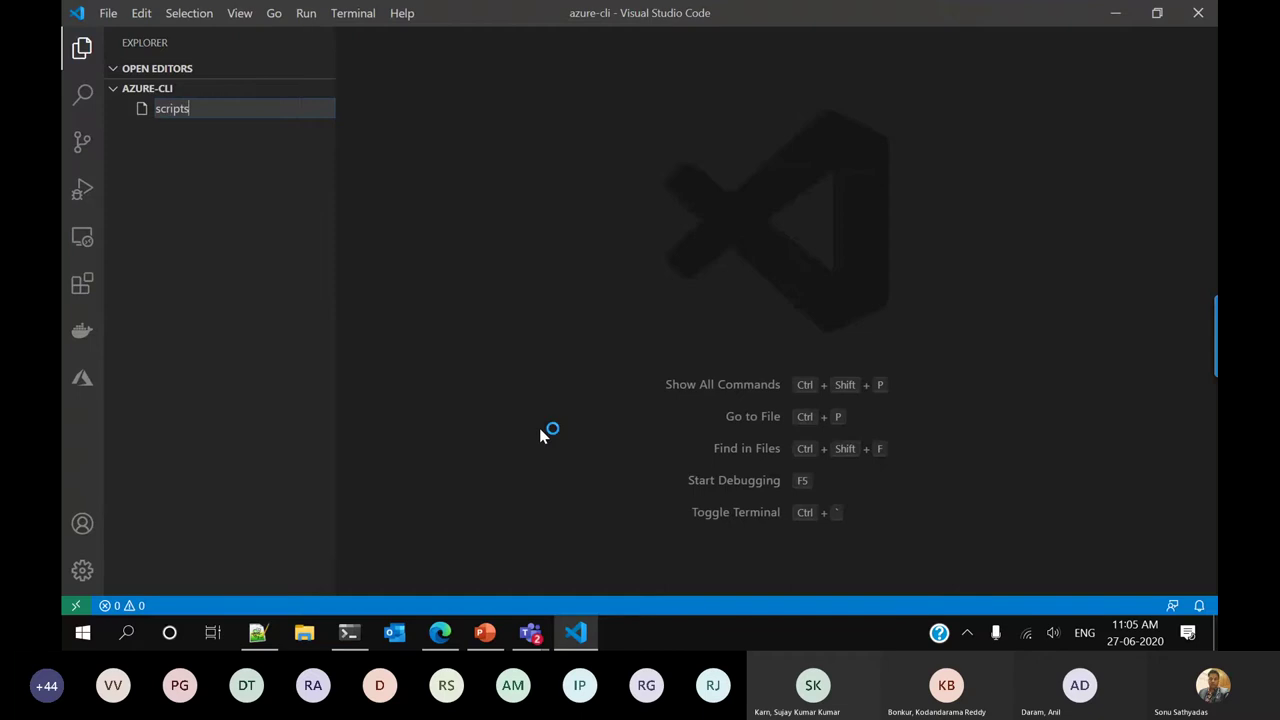
text(.azcli)
key(Return)
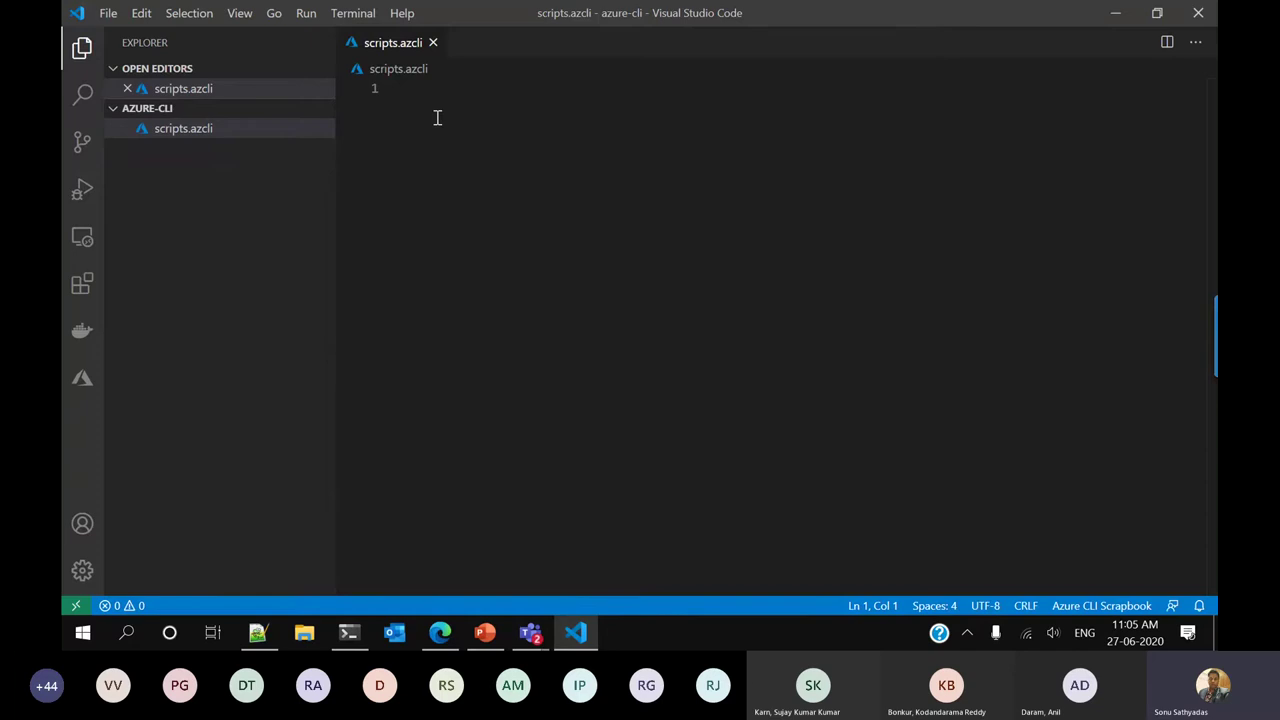
key(Return)
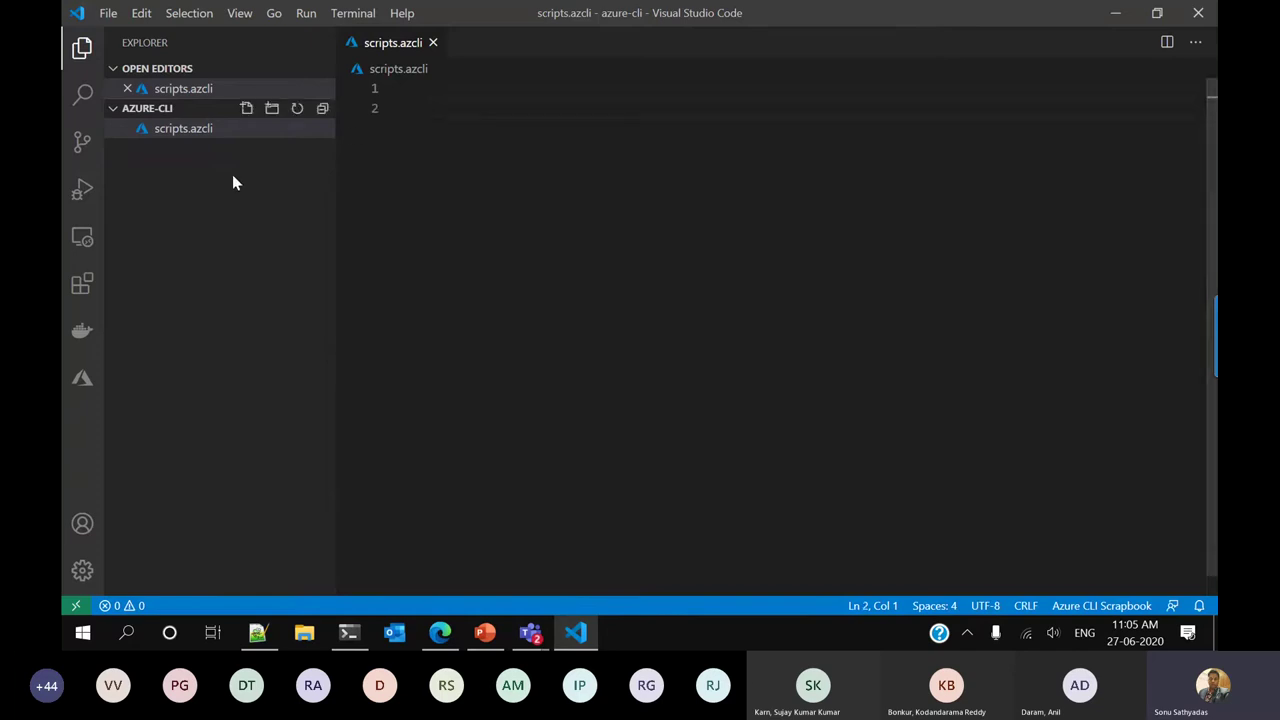
View the Azure CLI Tools extension details, then close that page
click(83, 286)
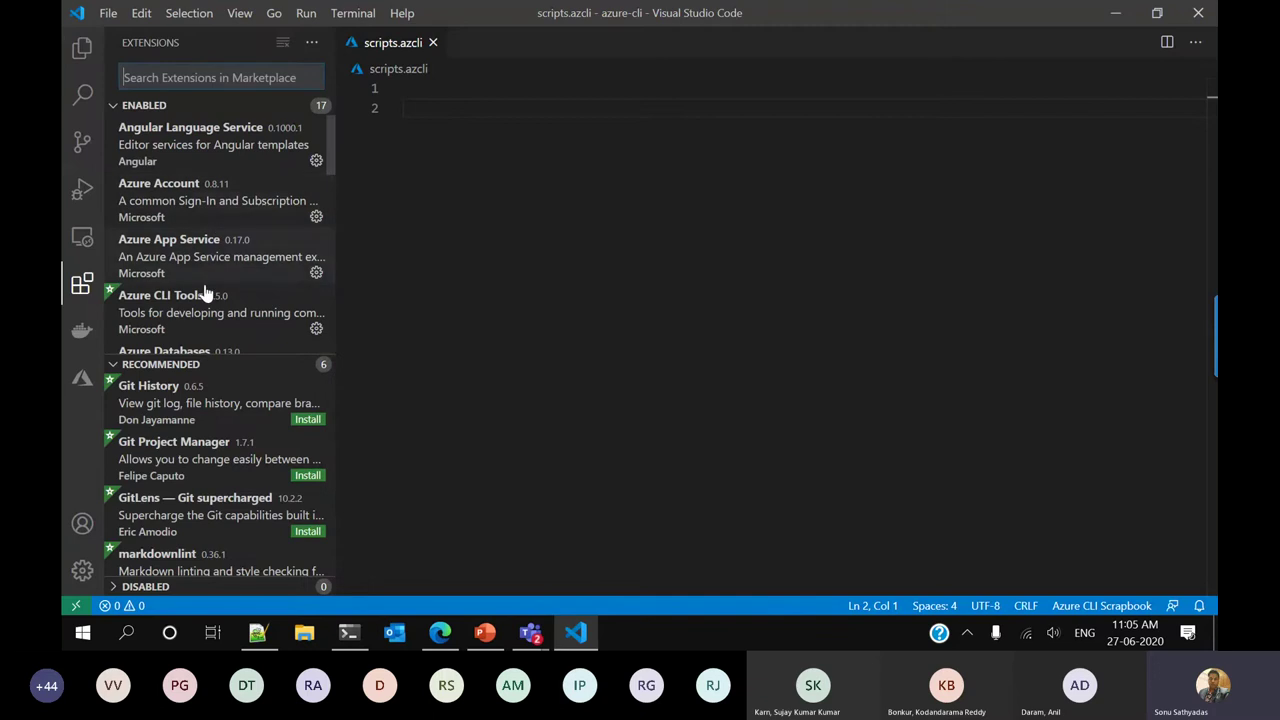
click(199, 312)
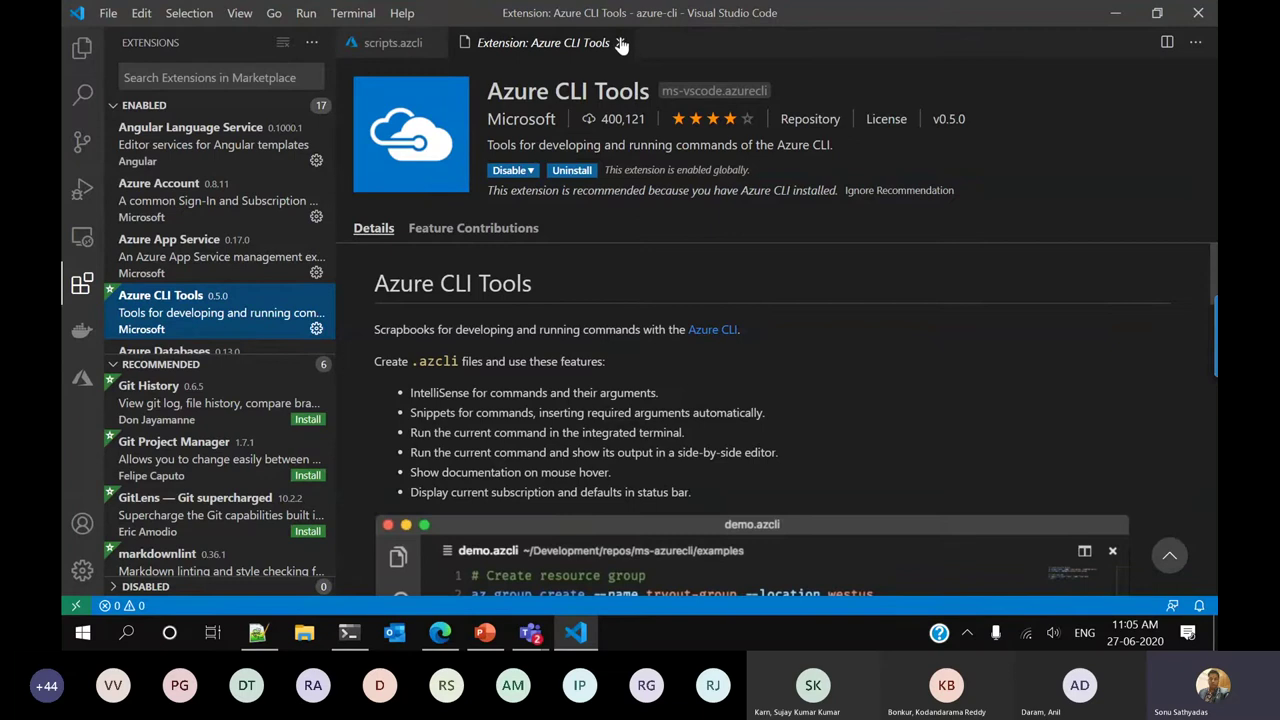
click(620, 43)
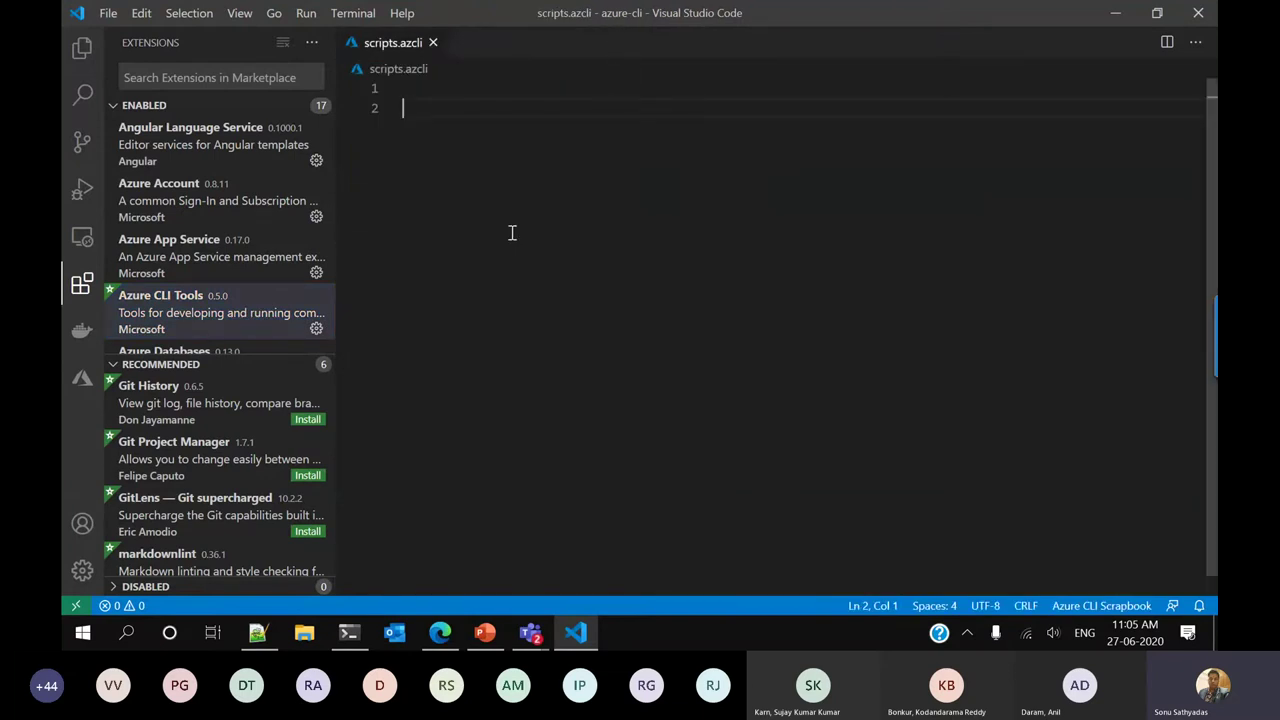
Add 'az login' with a '# Login to azure' comment above it
text(az log)
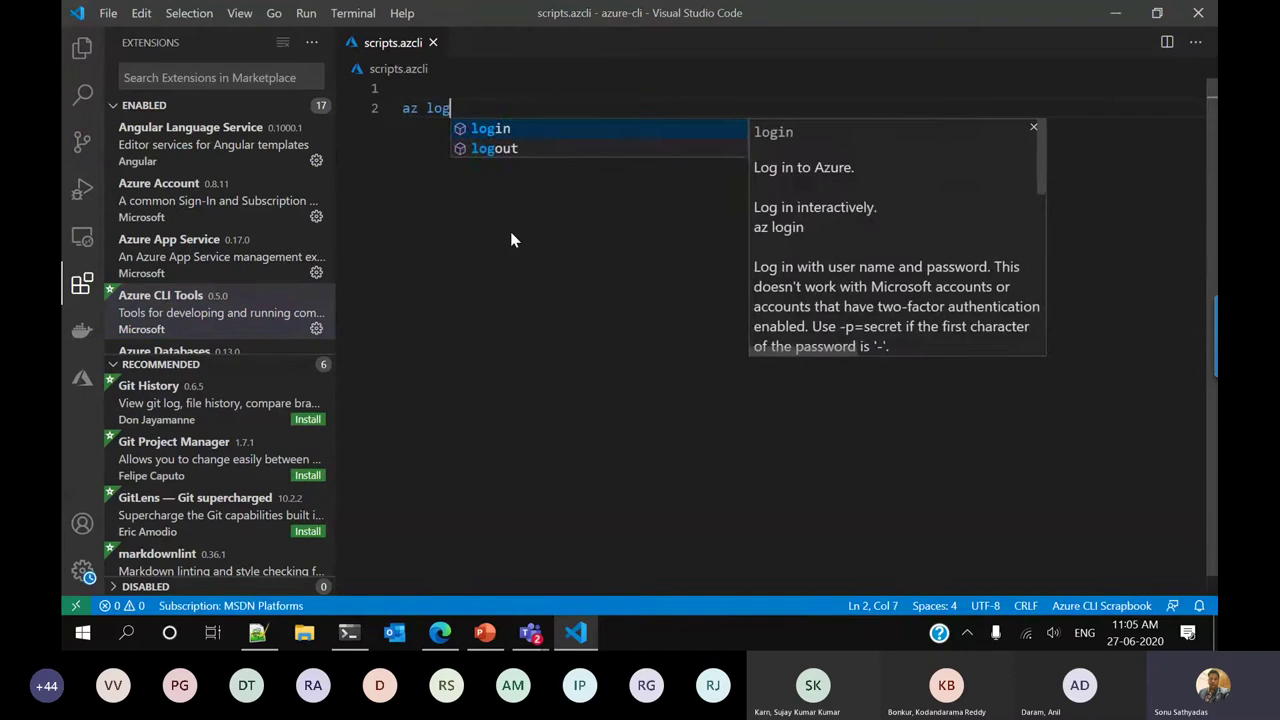
text(in)
key(Escape)
key(Up)
key(Return)
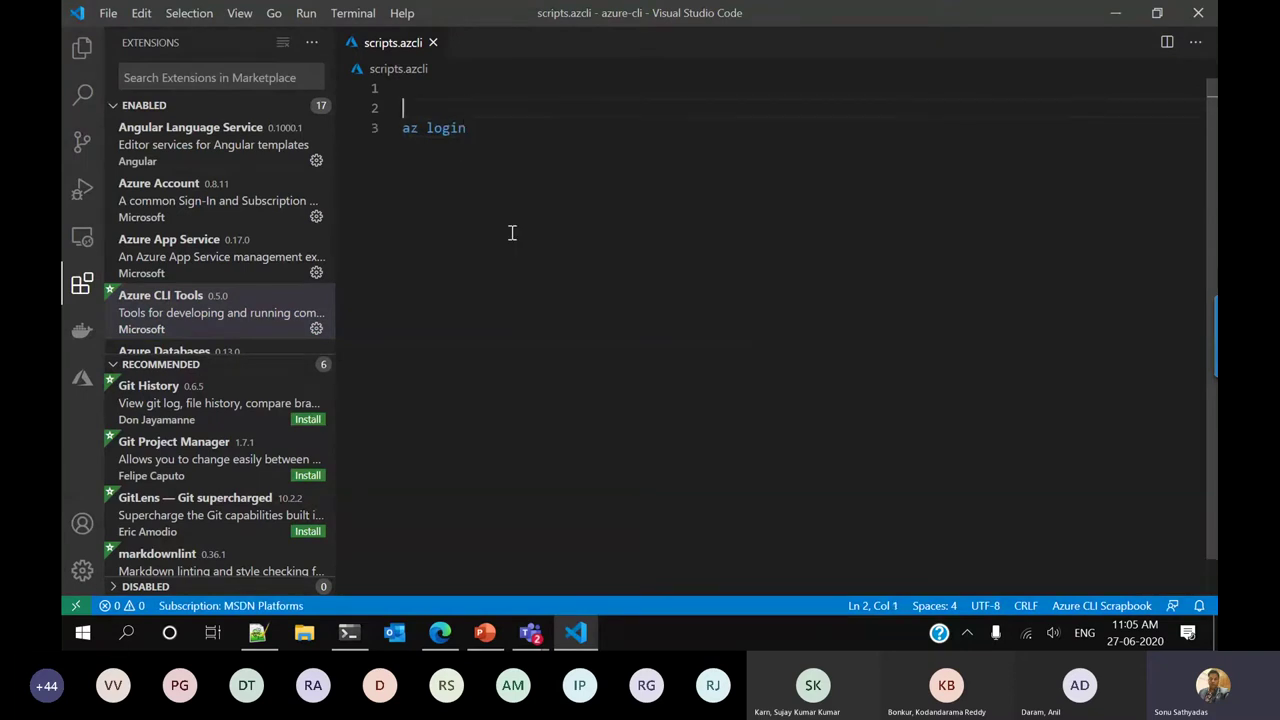
text(# Login to azure)
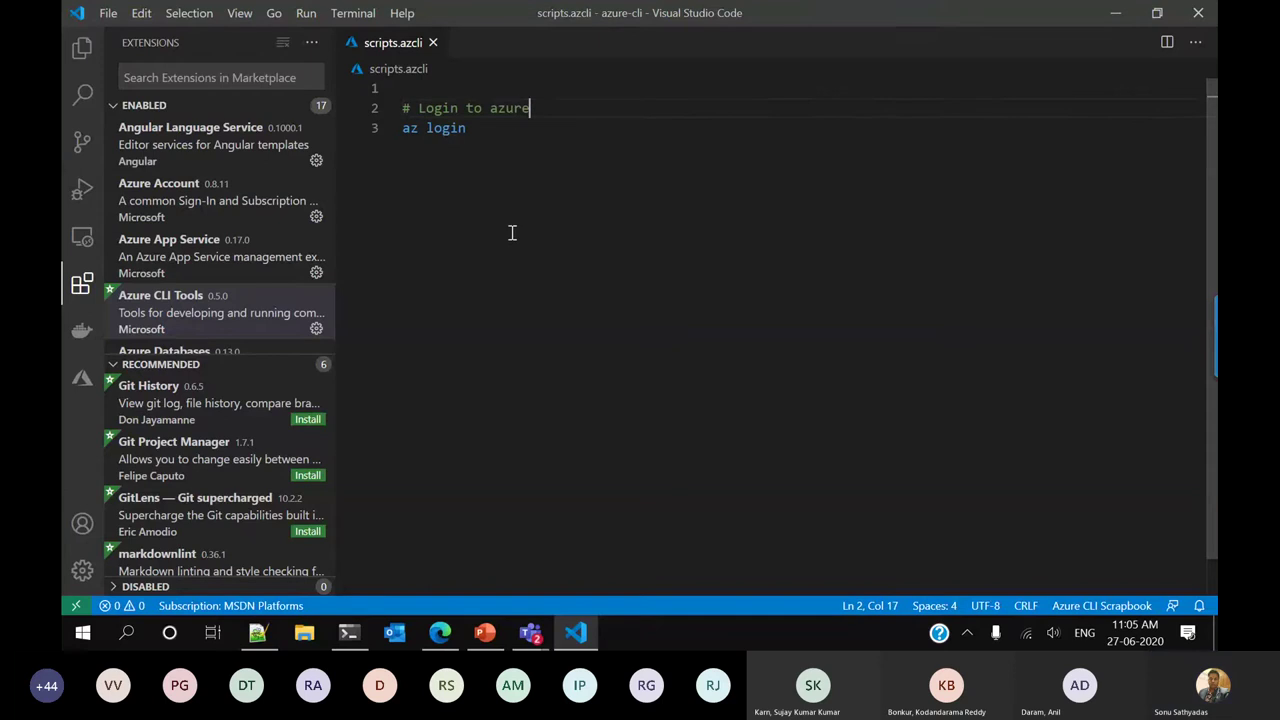
key(Return)
key(BackSpace)
key(Down)
key(End)
key(Return)
key(Return)
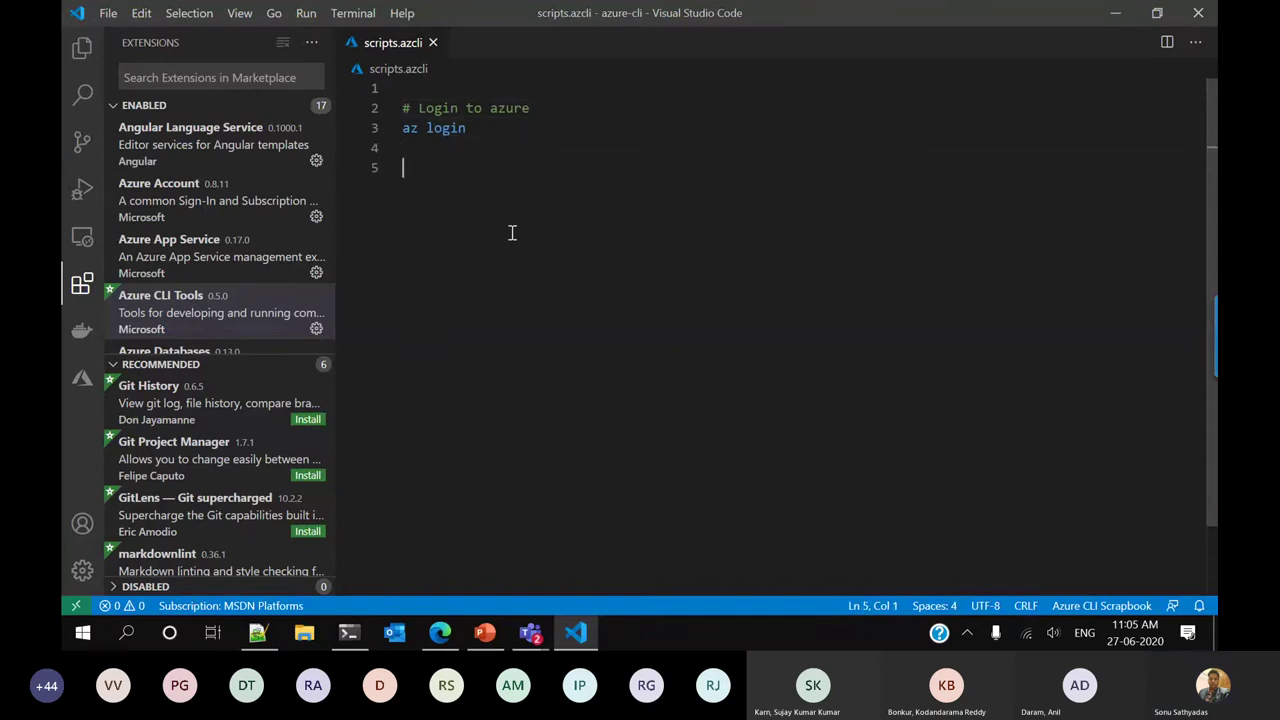
Add '# Create a resoure group' and 'az group create -n PyDayWorkshopGroup -l eastus'
text(# Create a reso)
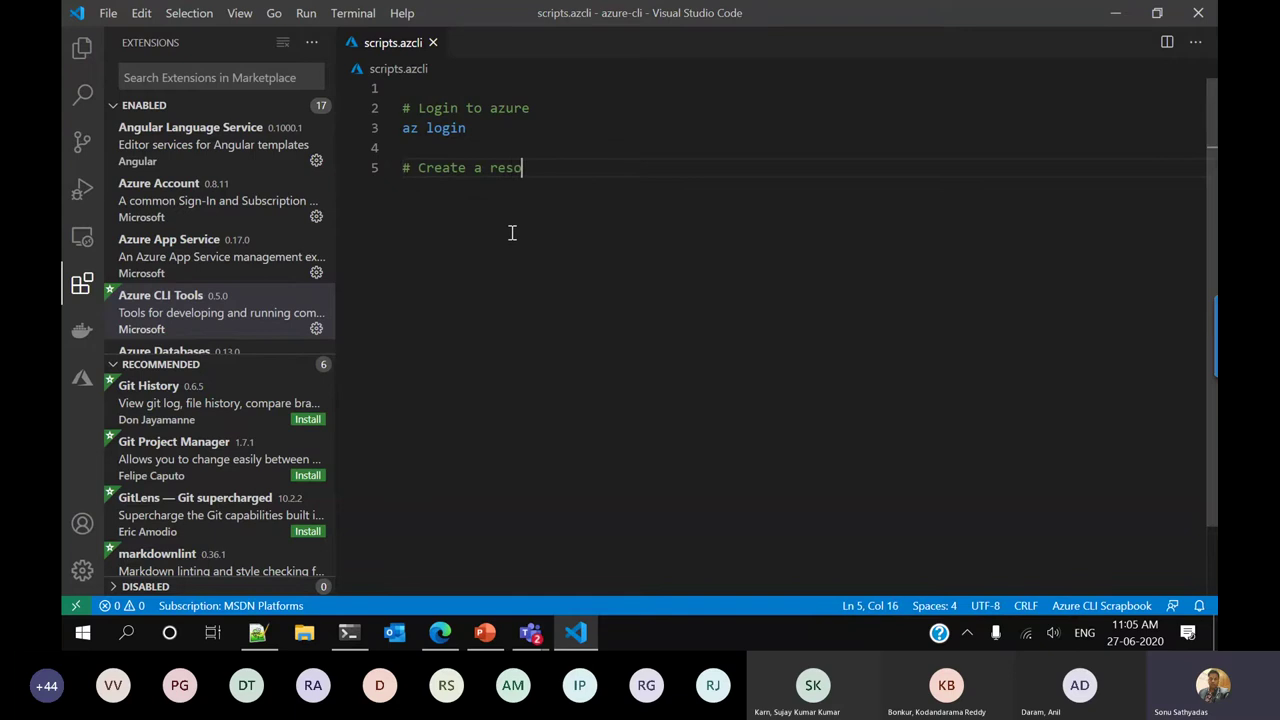
text(ure group)
key(Return)
text(az )
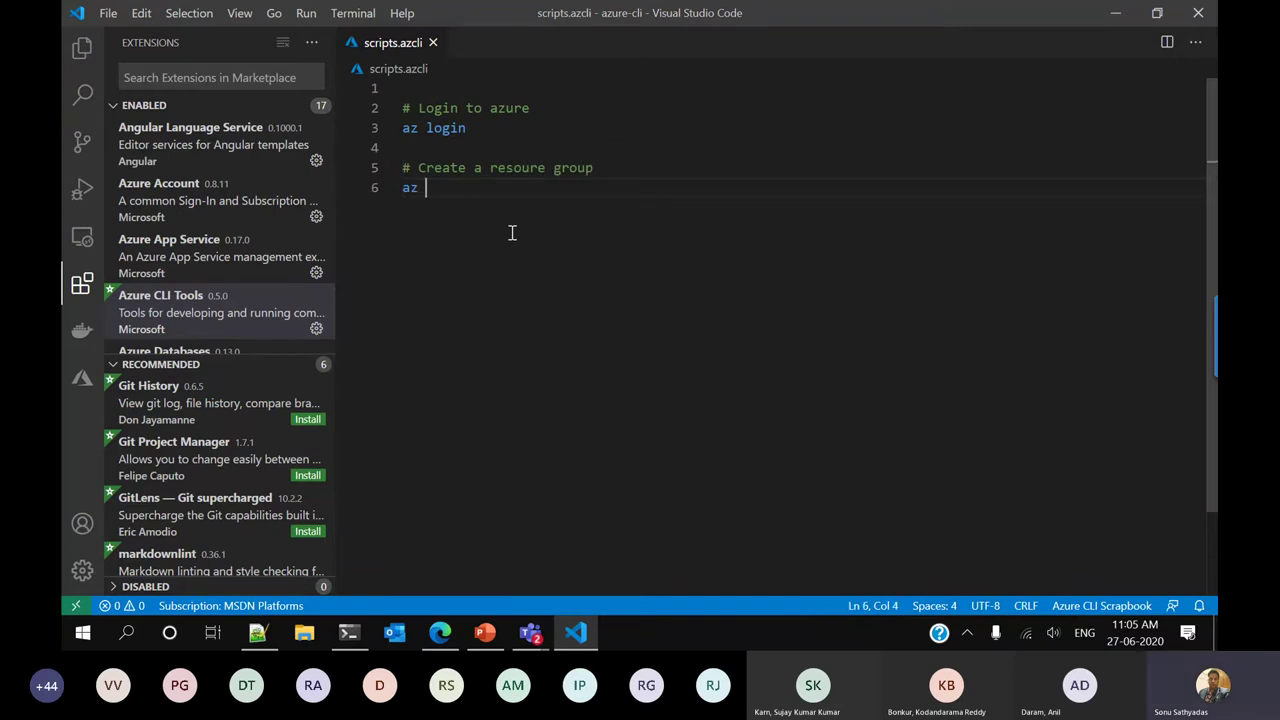
text(group creat)
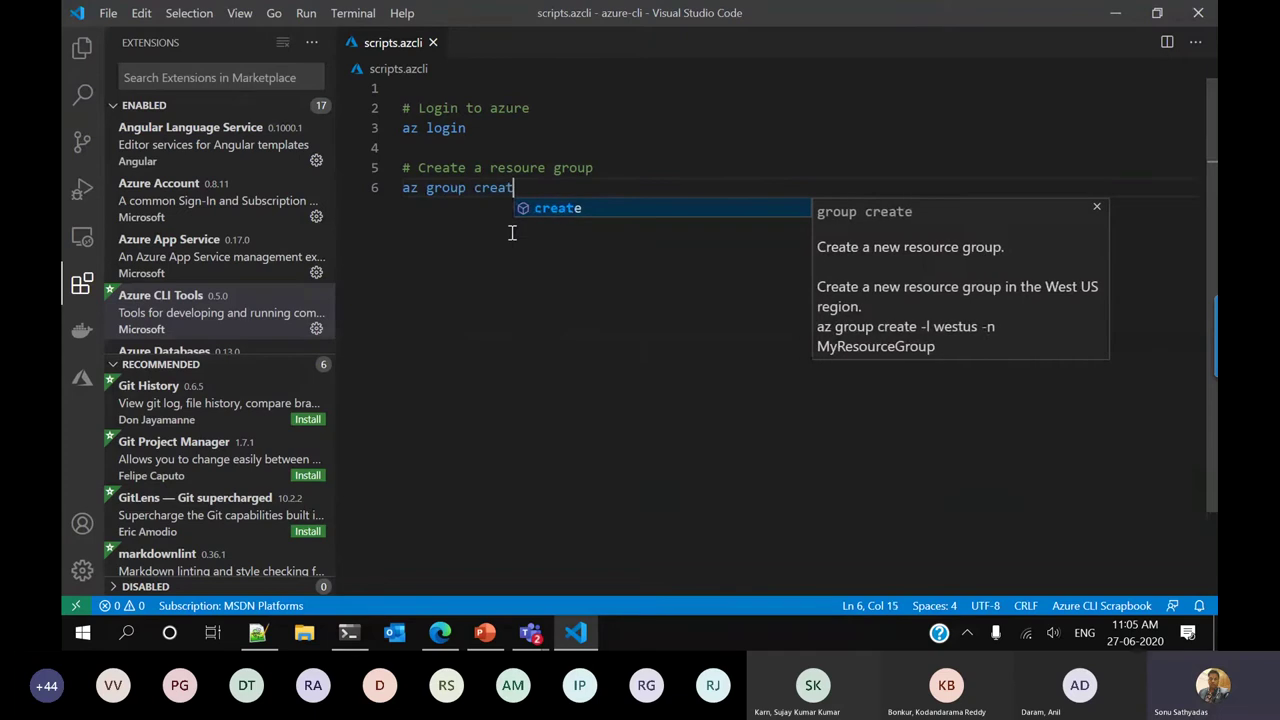
text(e -g)
key(BackSpace)
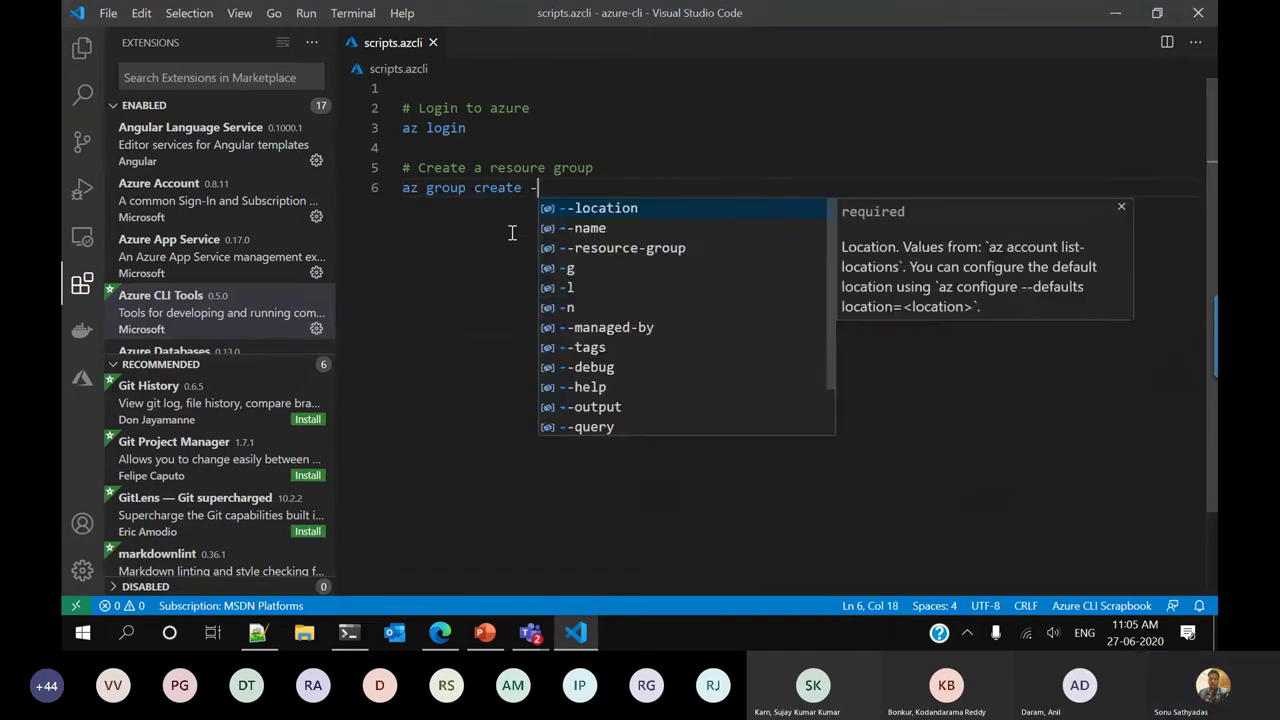
text(n)
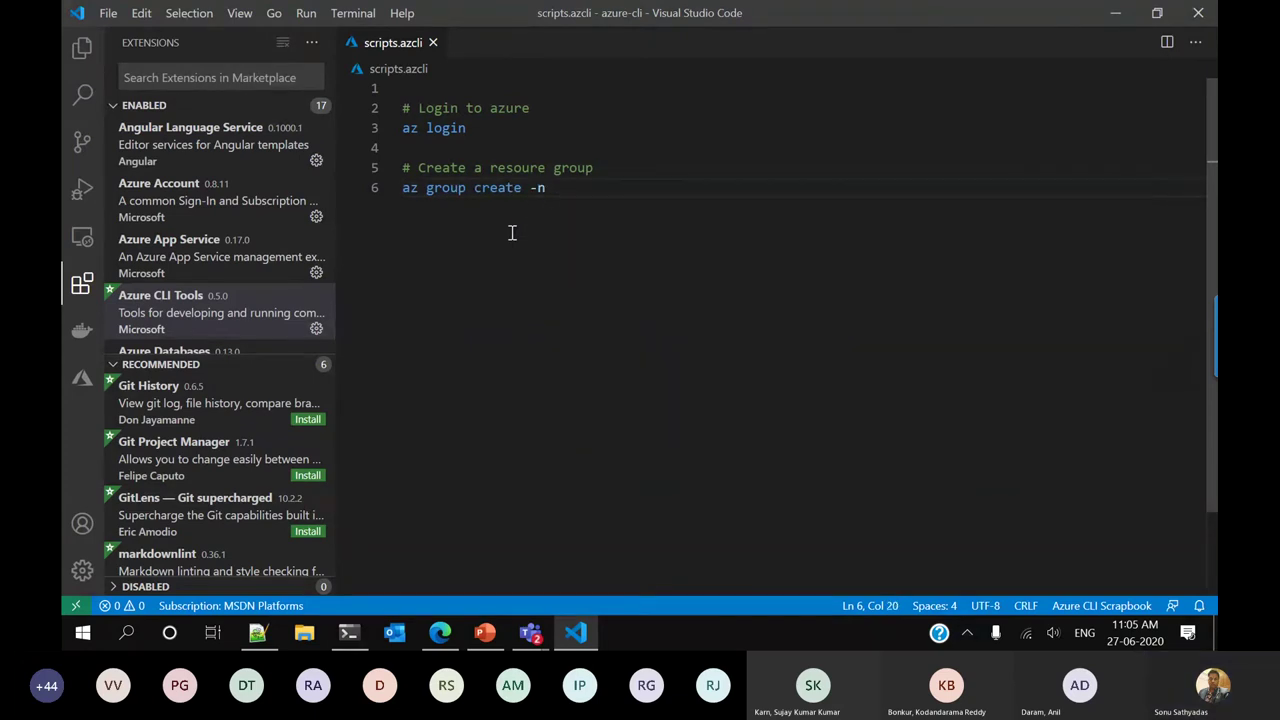
text( PyDayWo)
text(rkshopGroup -l eastus)
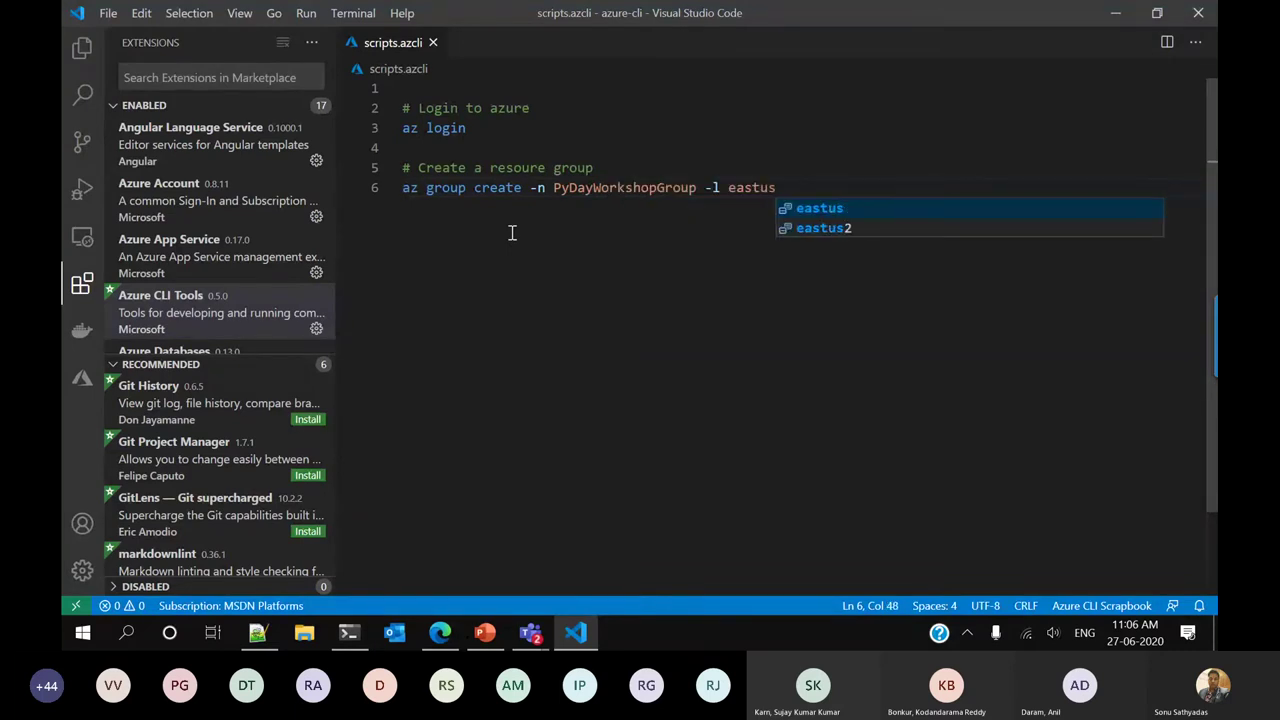
key(Escape)
key(Return)
key(Return)
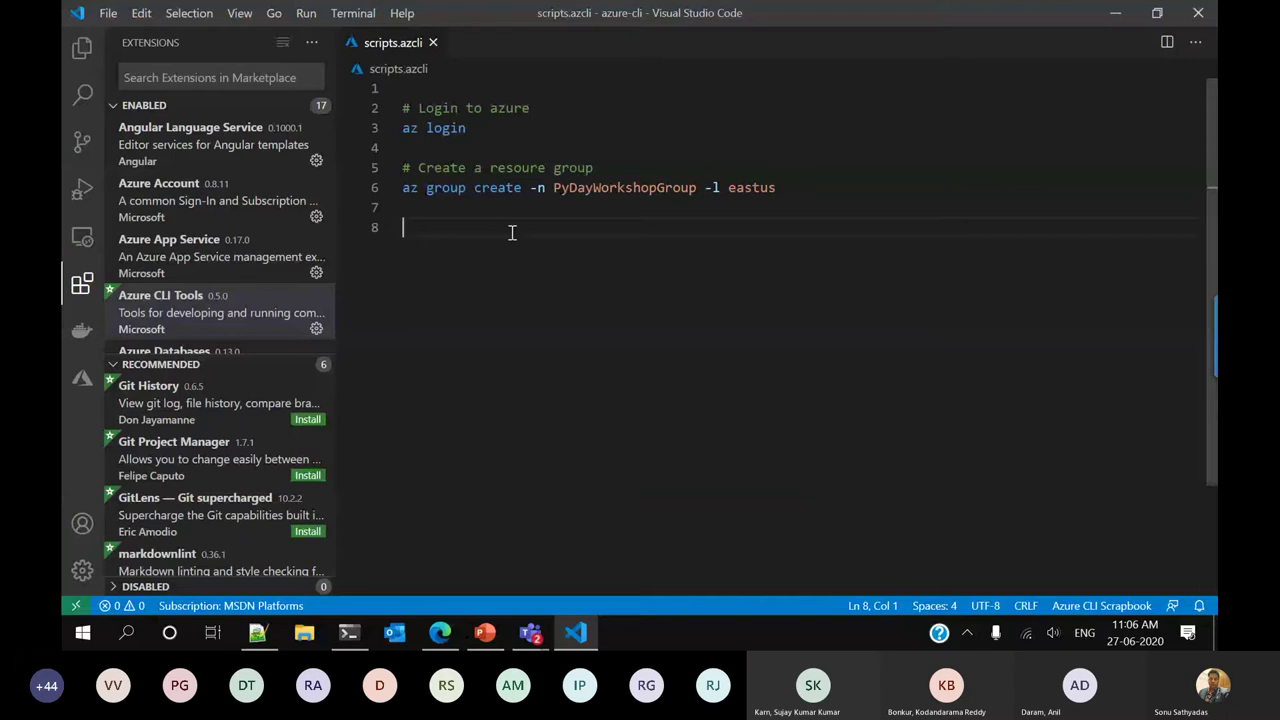
Add a '#Create a strrage account' comment and begin 'az storage account create -n pydayworkshopstorage -g'
text(#Create a s)
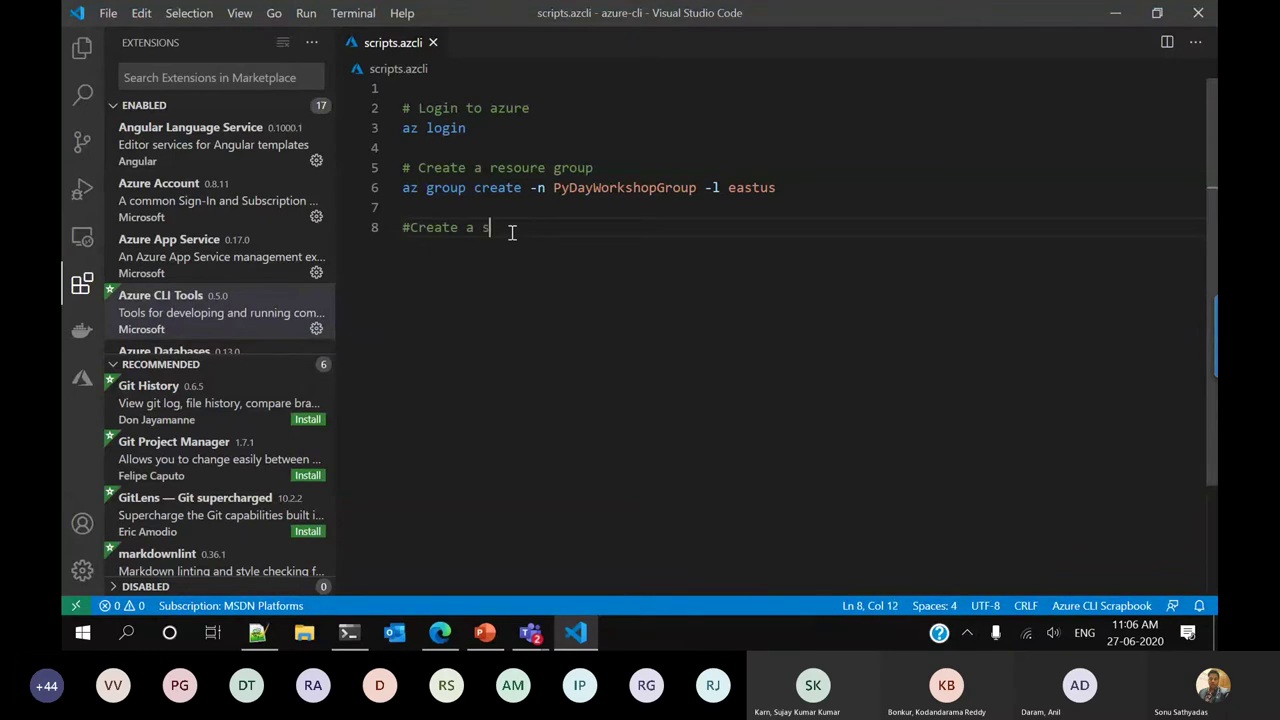
text(tr)
text(rage account)
key(Return)
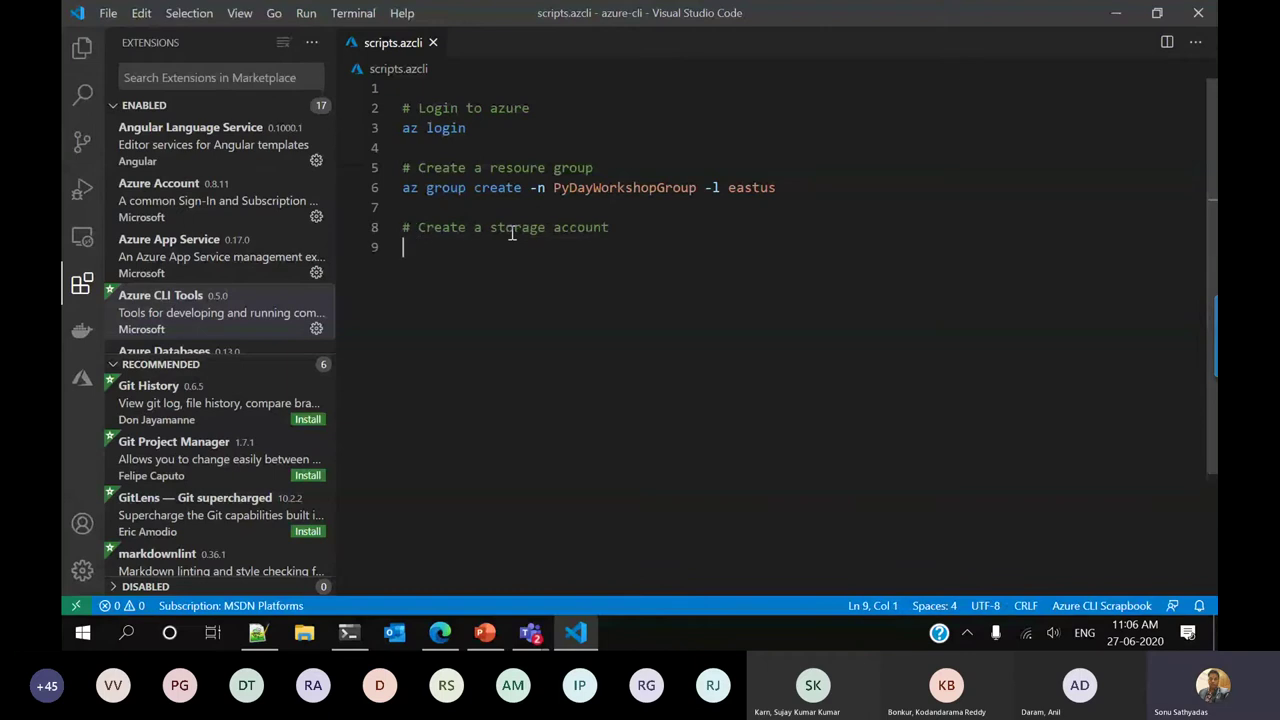
text(az sto)
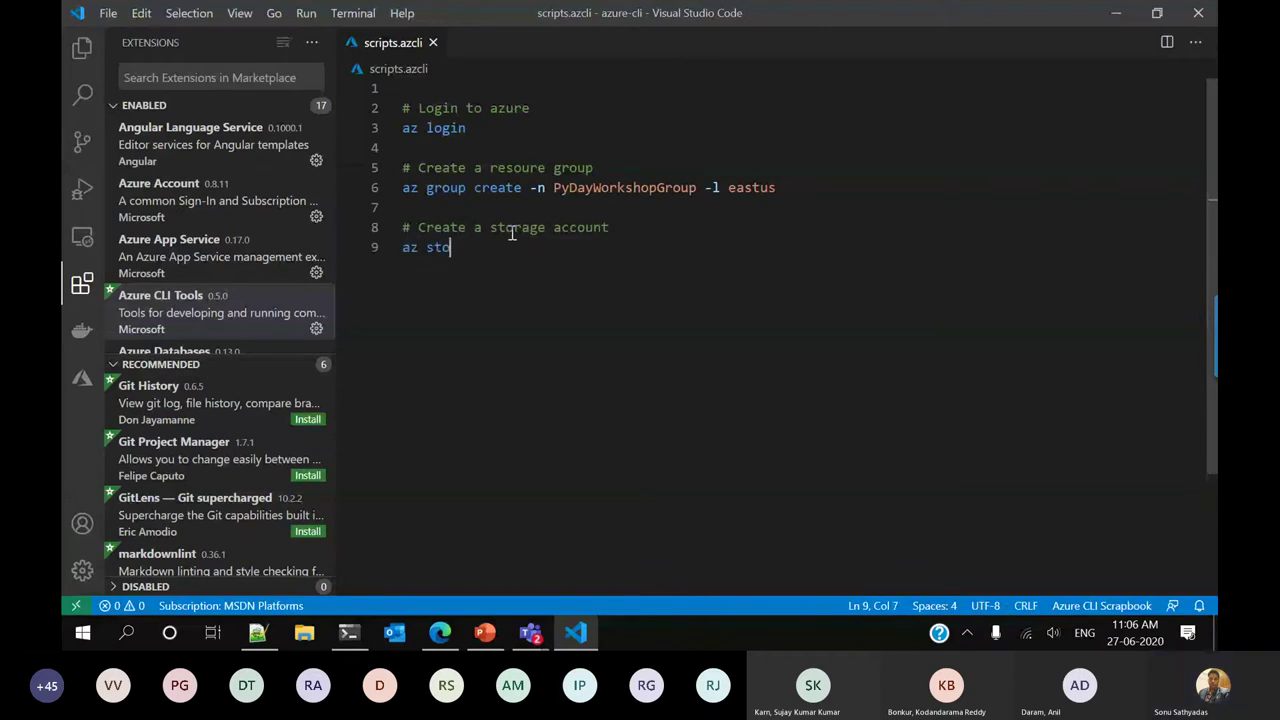
text(rage account create -n)
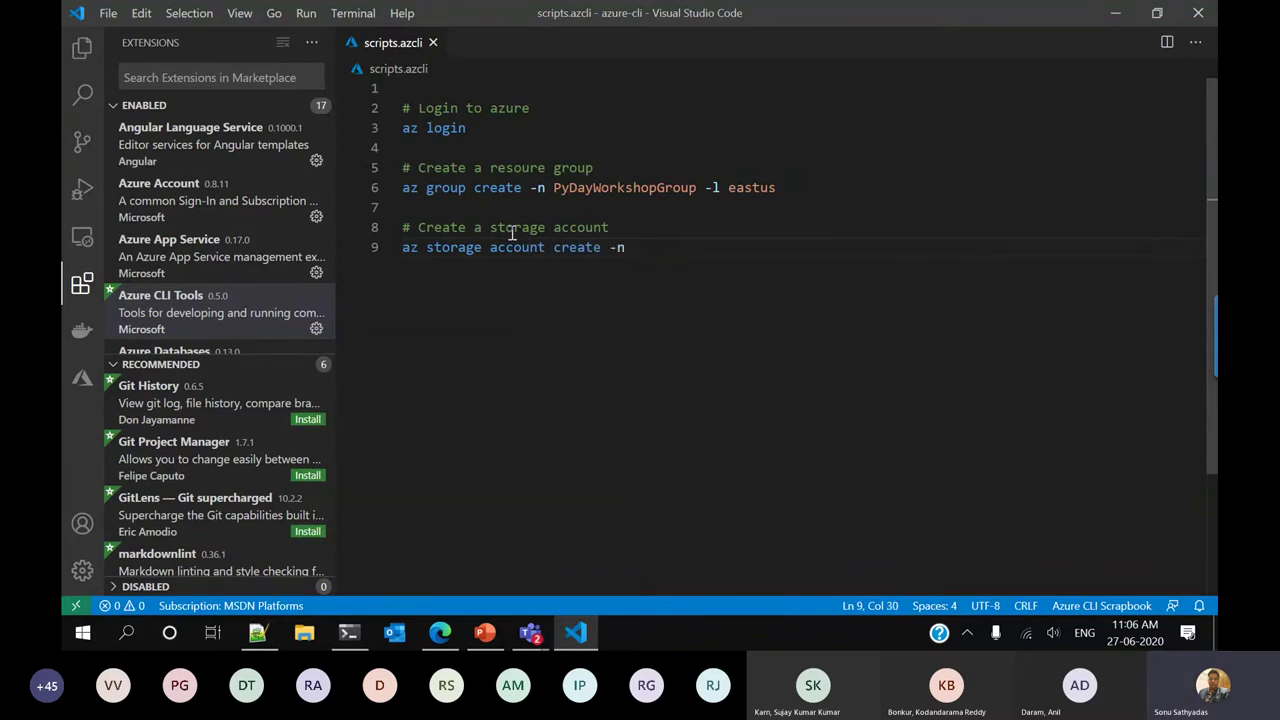
text( pydayworkshopstorage )
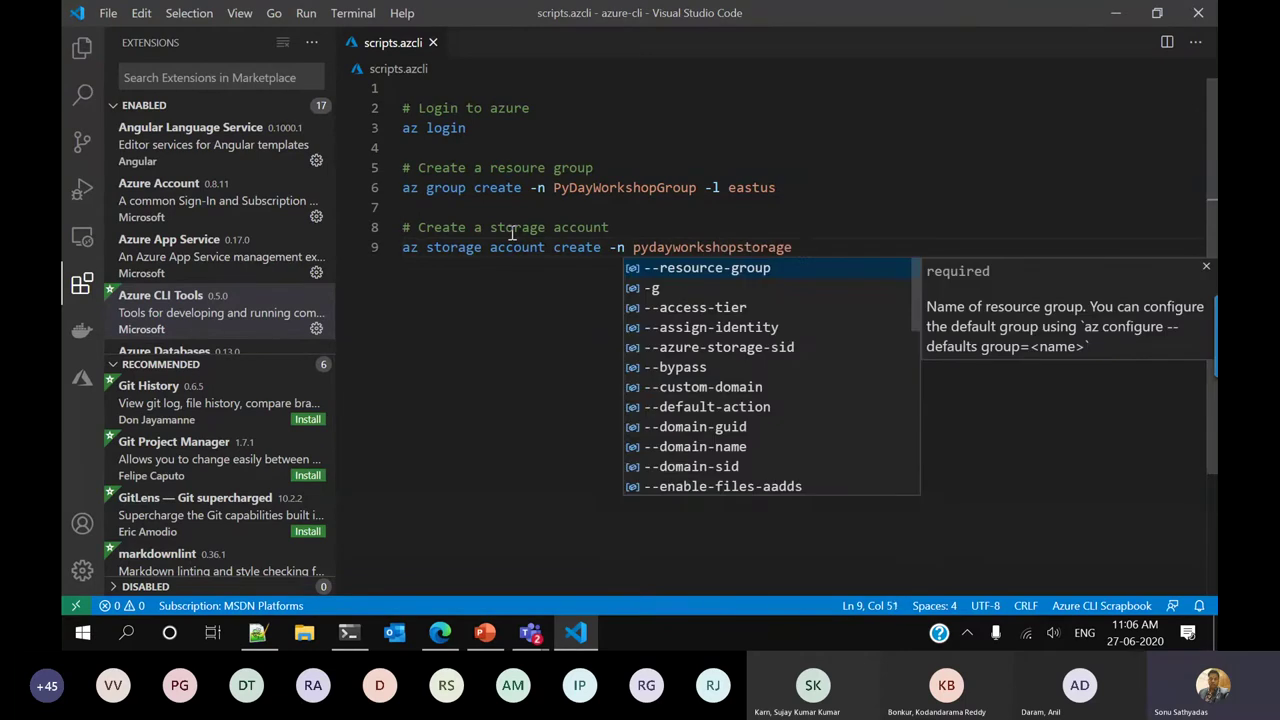
text(-g)
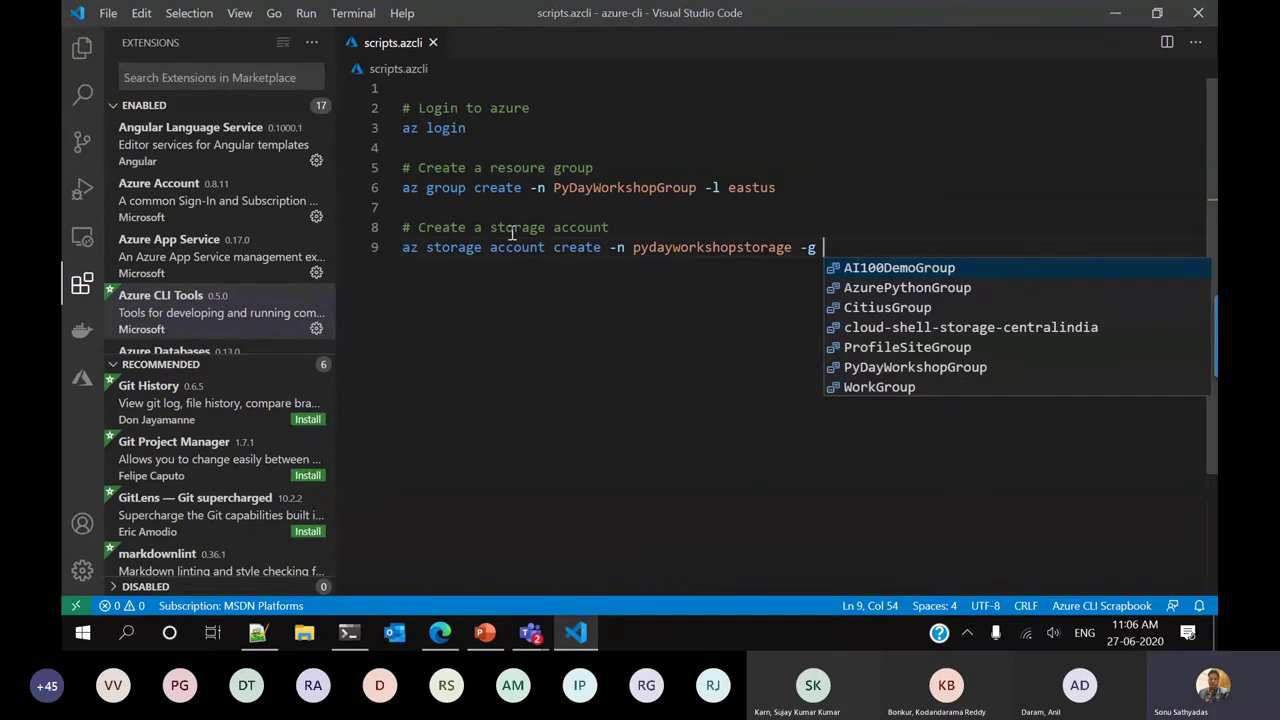
Paste PyDayWorkshopGroup after -g and add location -l eastus to the storage command
double_click(623, 190)
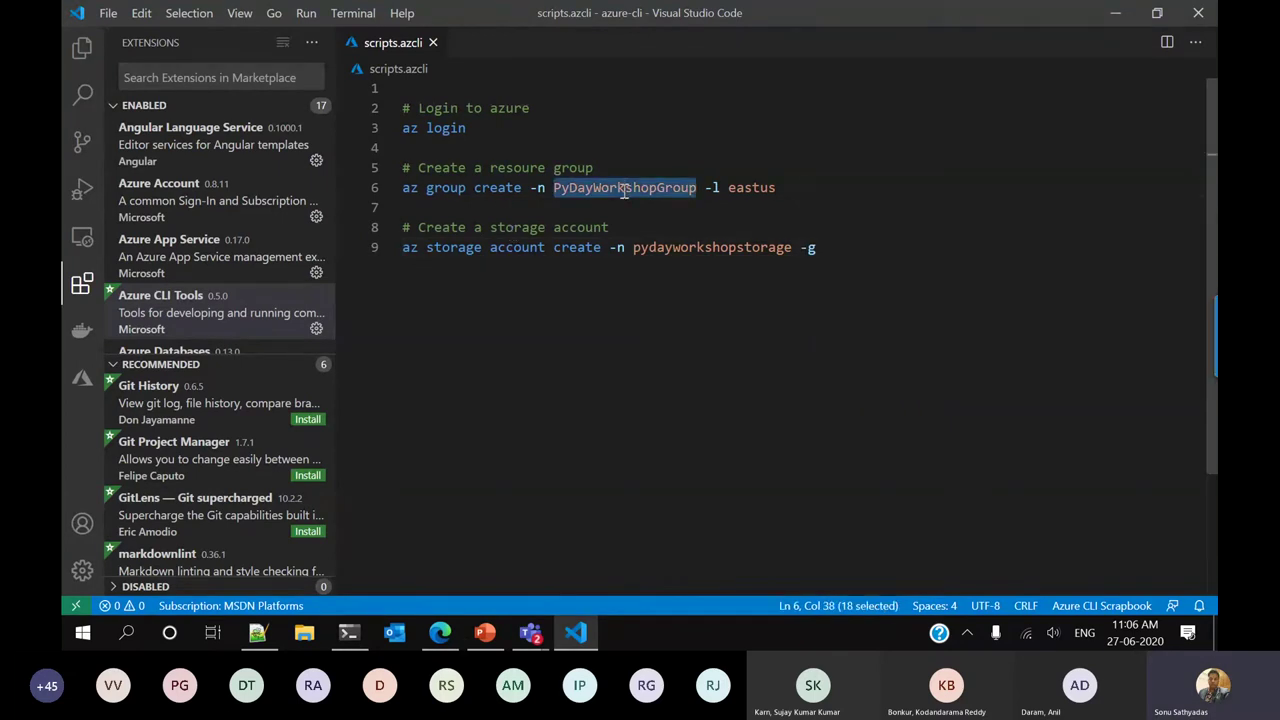
key(ctrl+c)
click(846, 247)
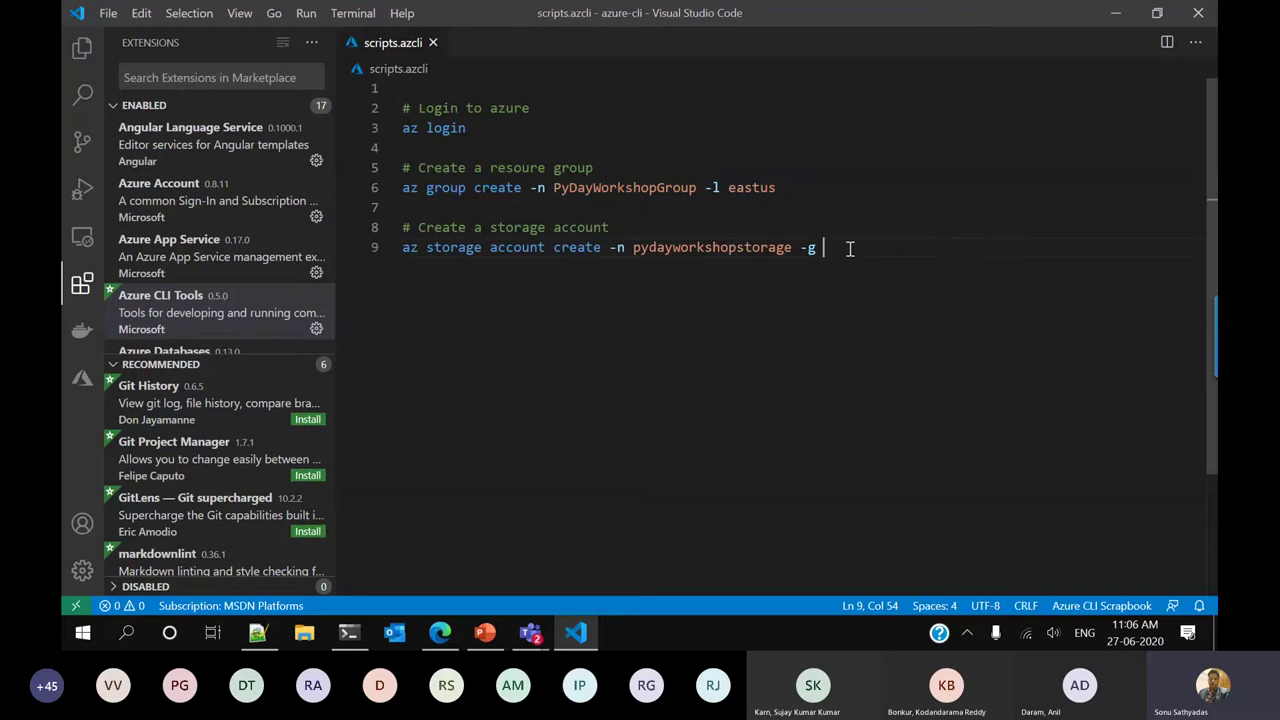
key(ctrl+v)
text(-)
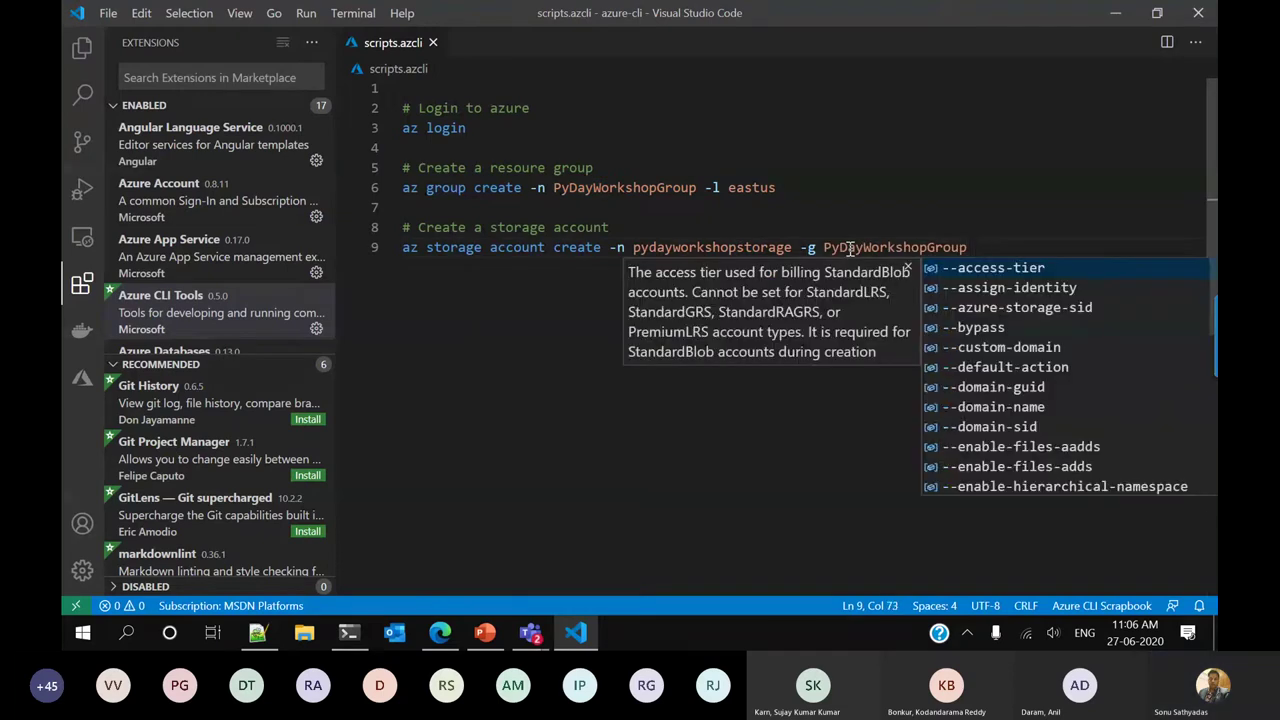
text(l)
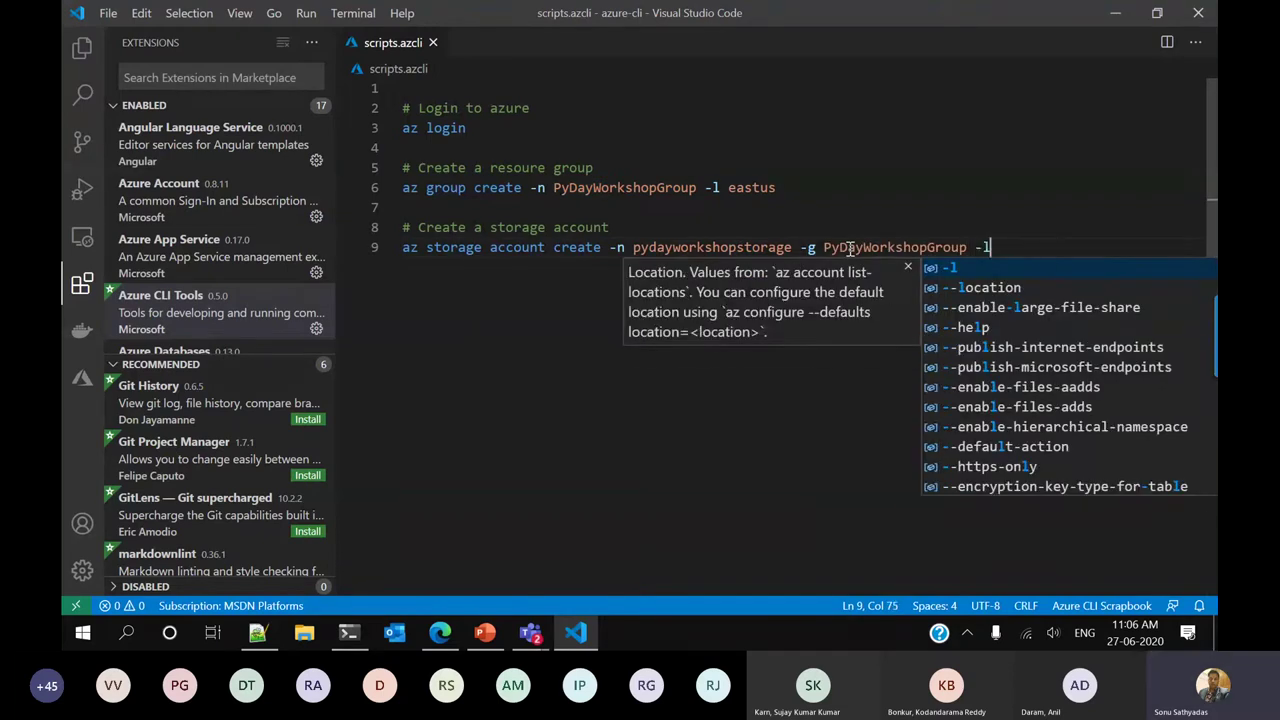
key(Escape)
text(east us)
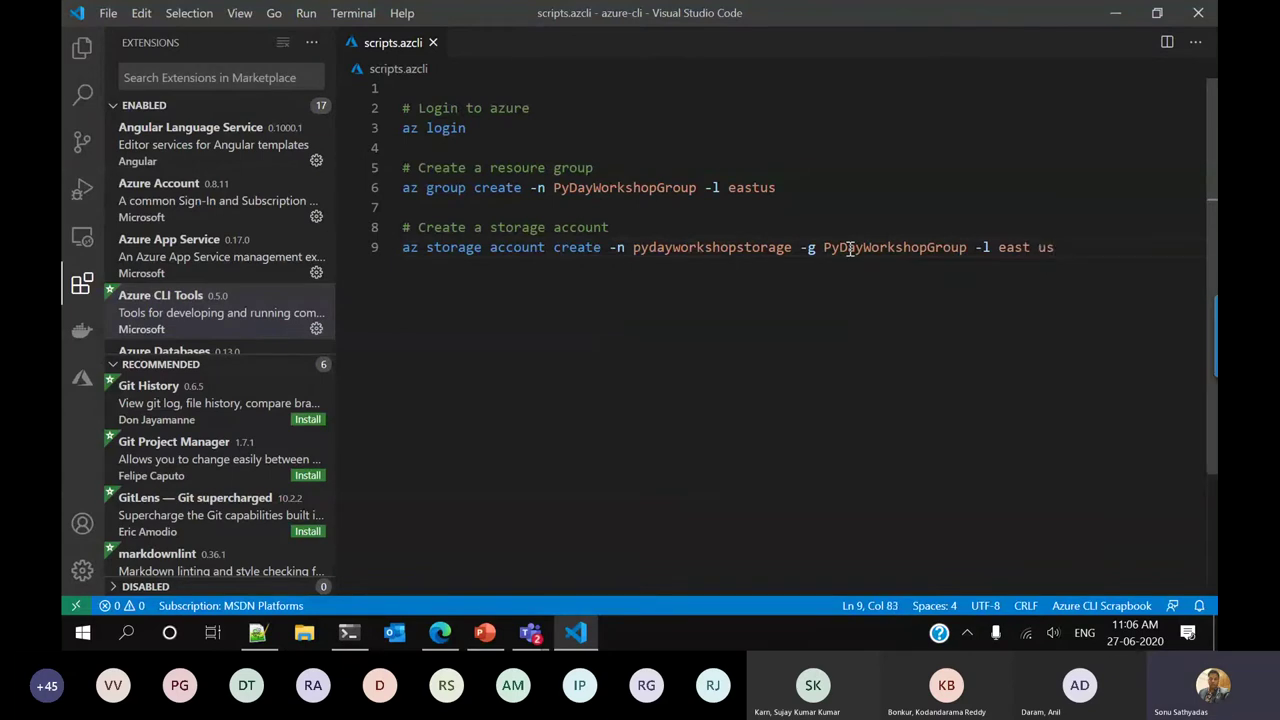
key(BackSpace)
key(BackSpace)
key(BackSpace)
text(us )
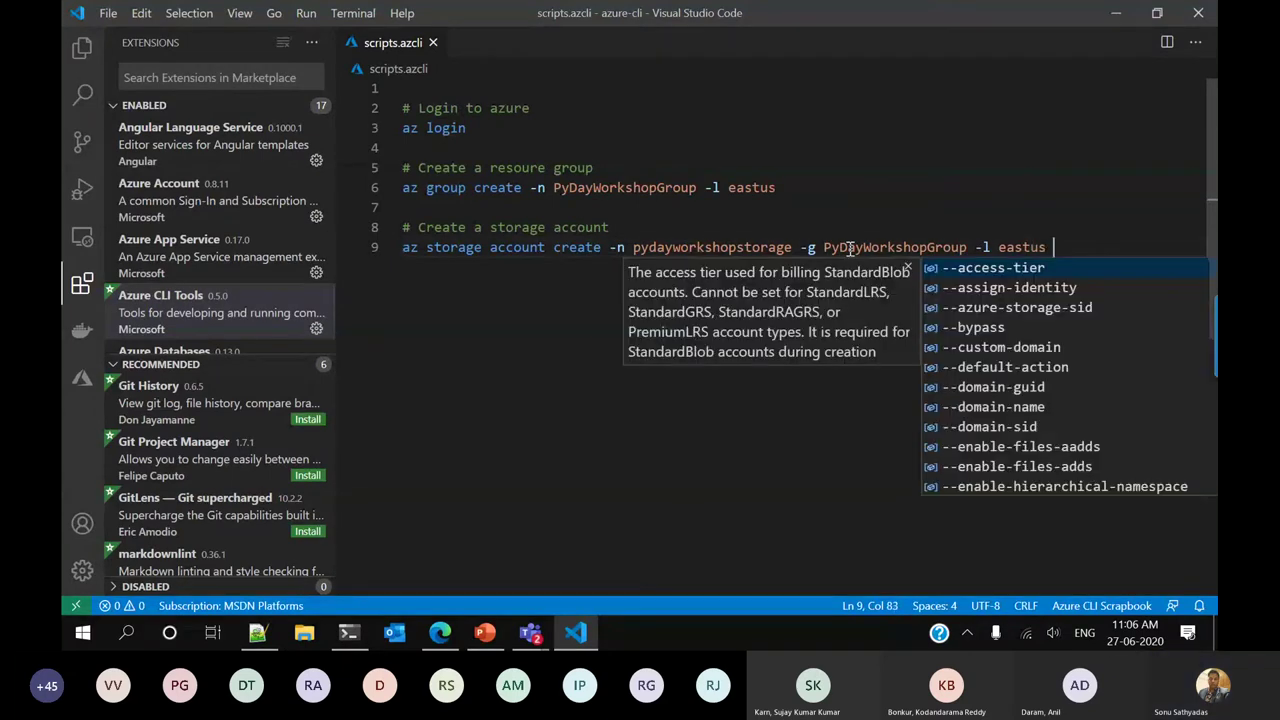
text(`)
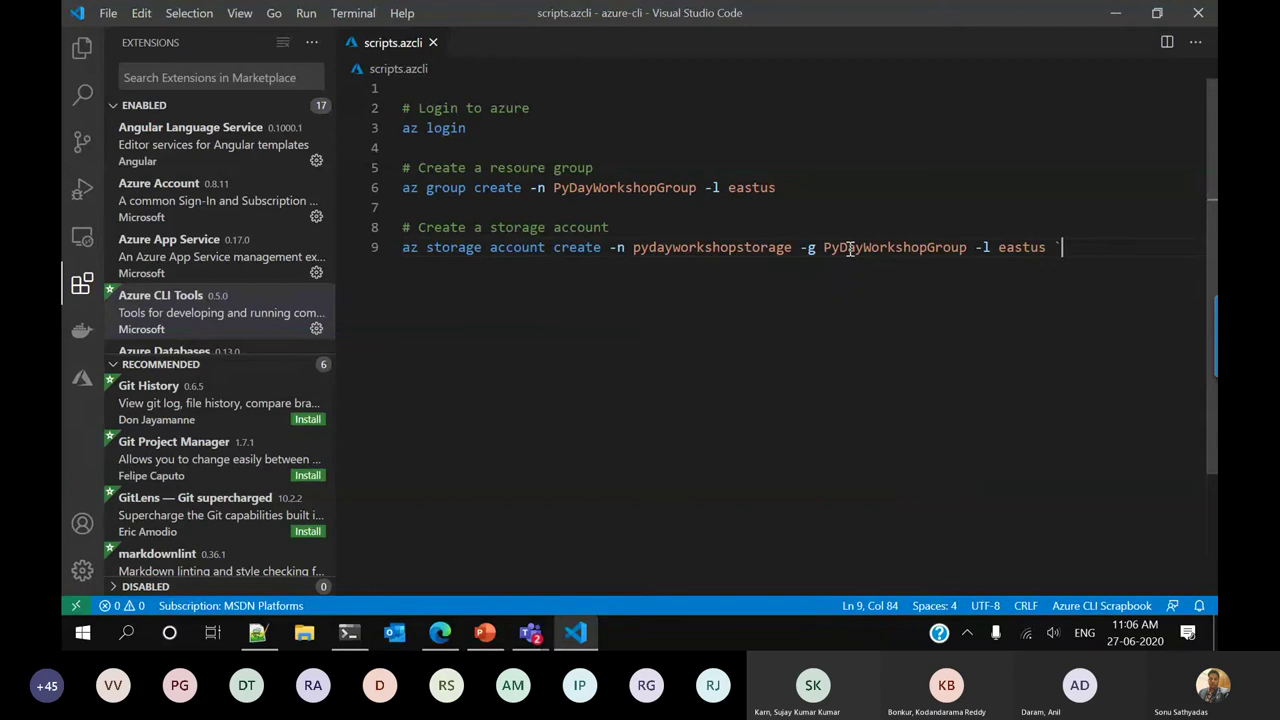
key(Return)
key(BackSpace)
key(BackSpace)
key(BackSpace)
key(BackSpace)
key(BackSpace)
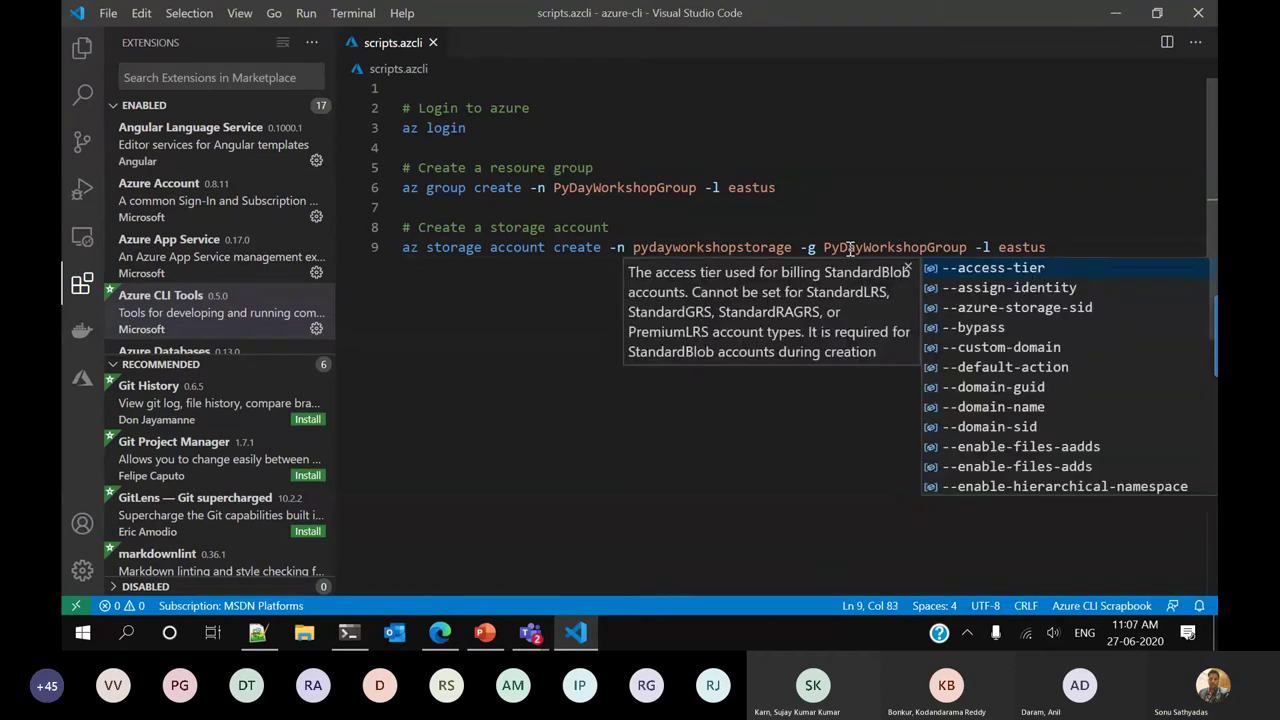
Add --access-tier Hot, --kind StorageV2 and --sku Standard_LRS from the IntelliSense suggestions
key(Return)
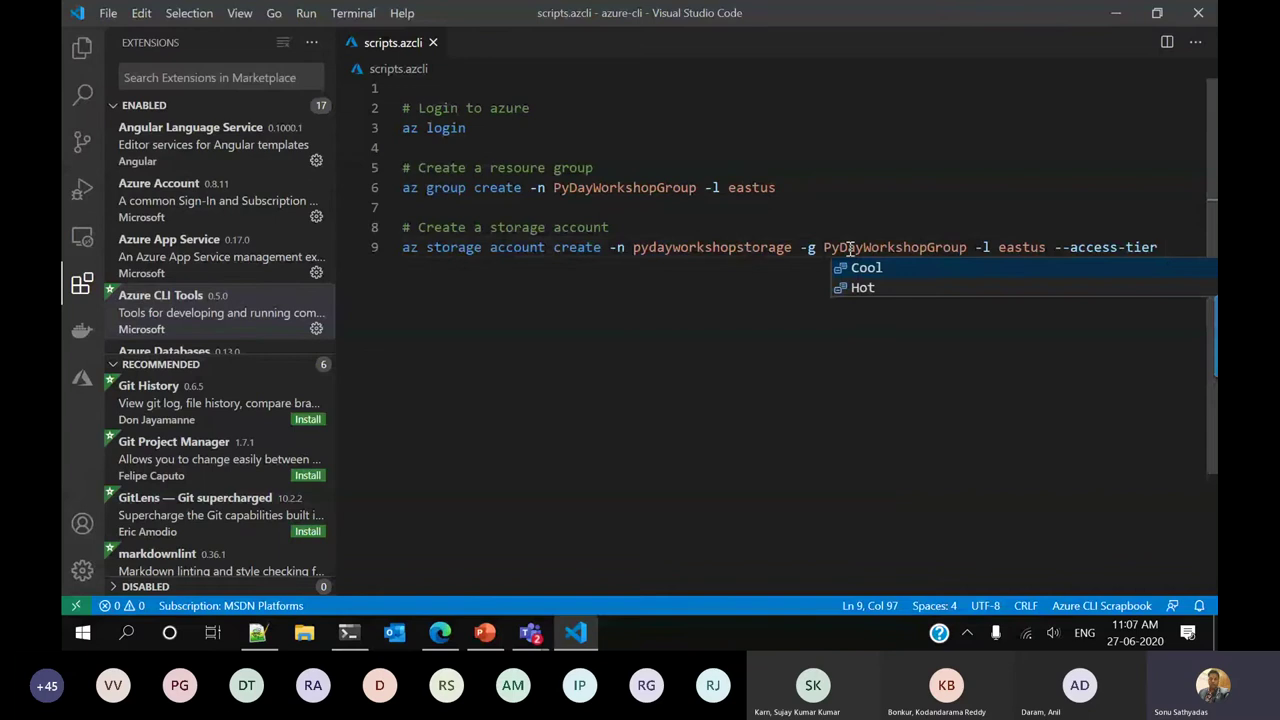
key(Return)
text(-)
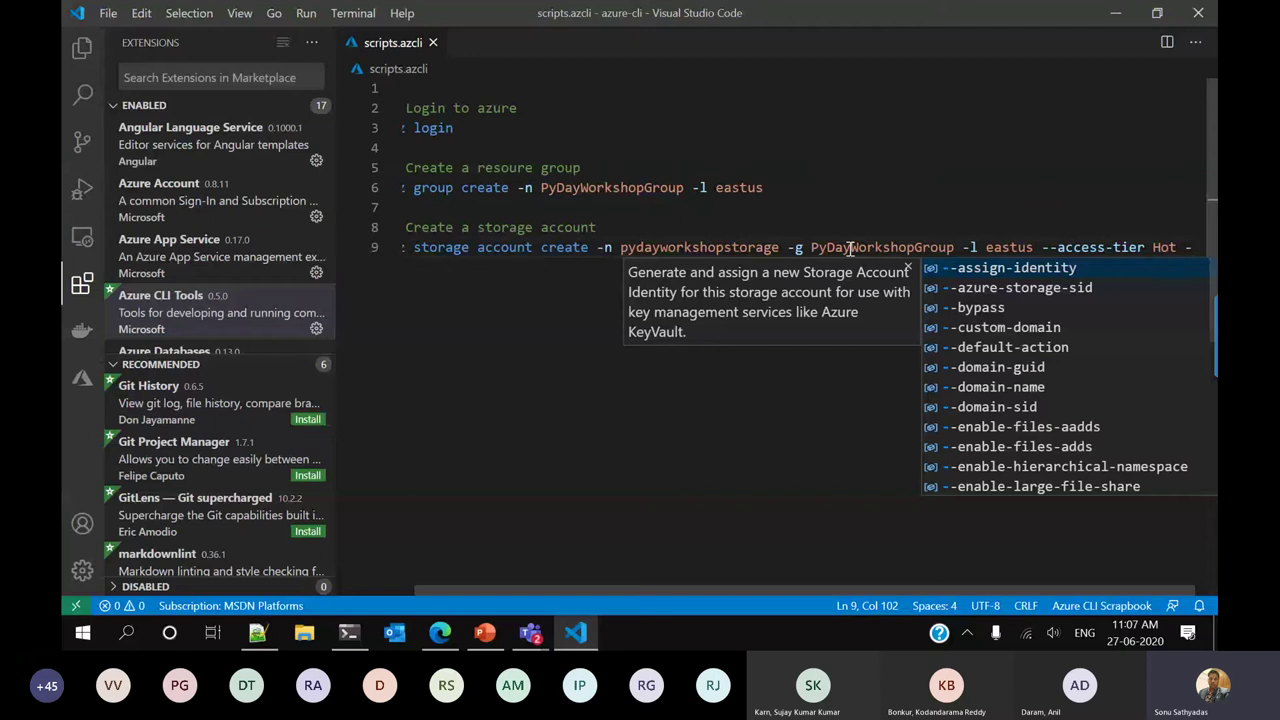
text(k)
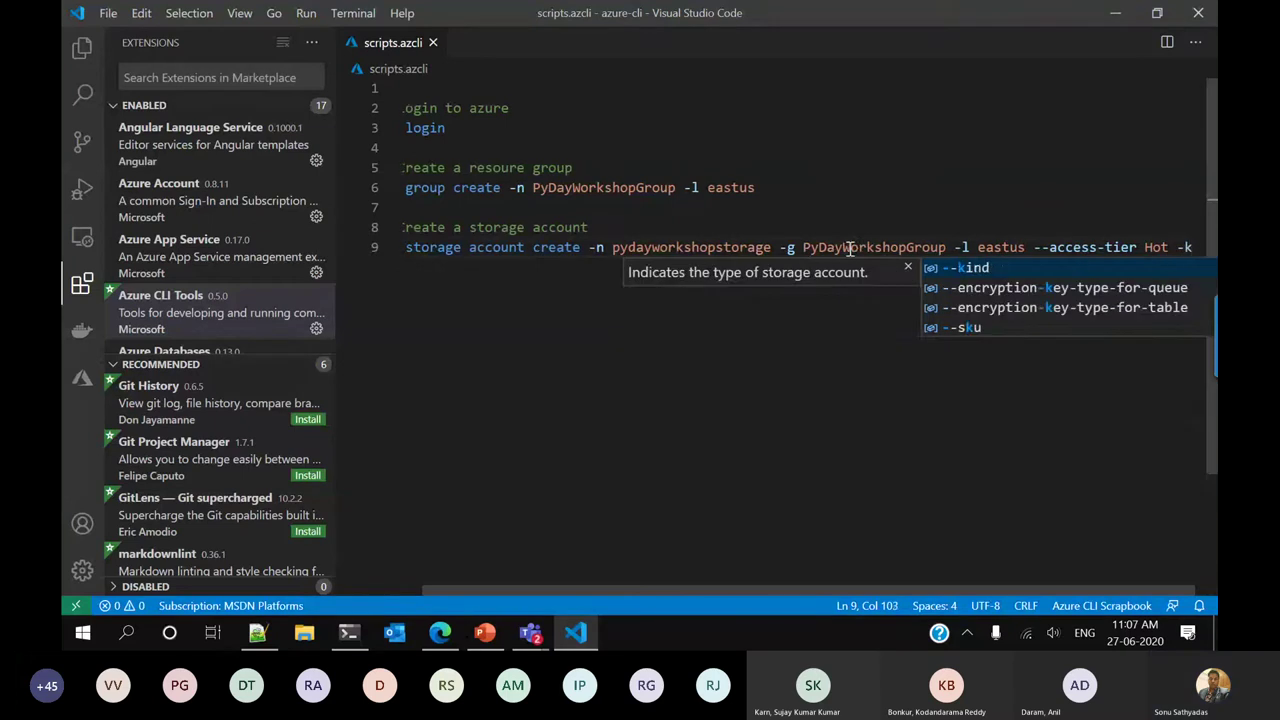
key(Return)
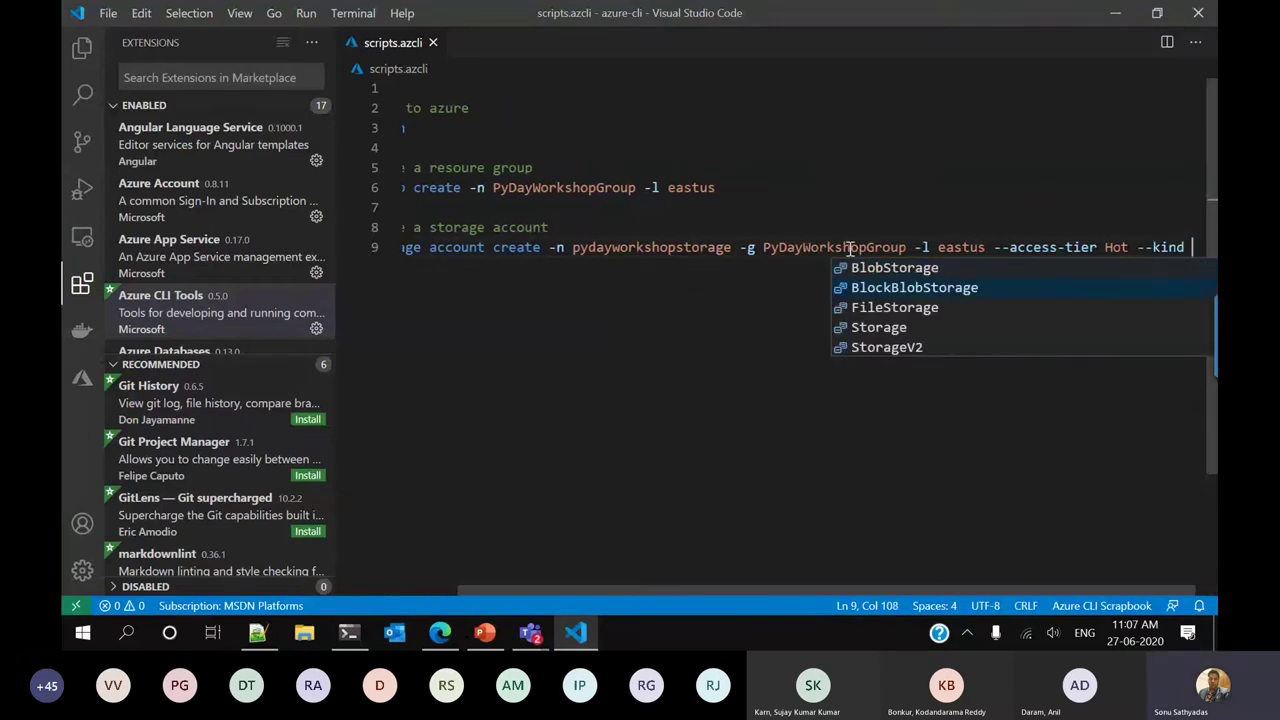
key(Down)
key(Return)
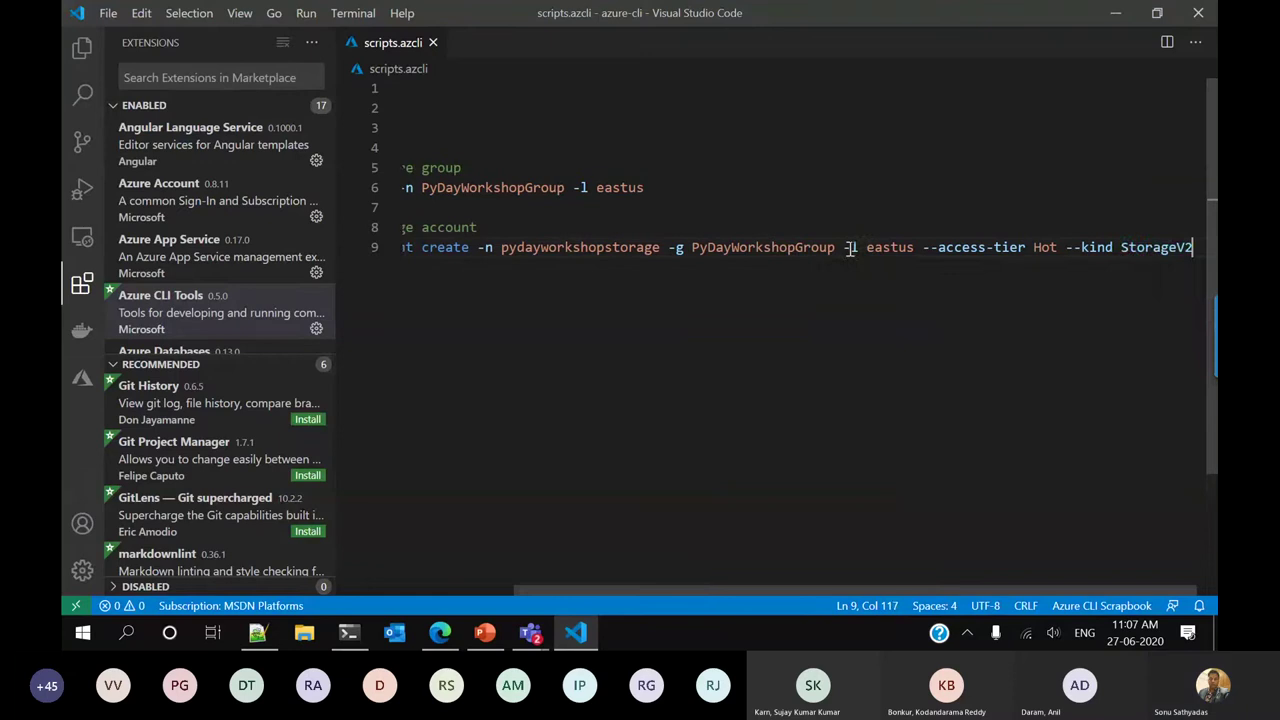
text(--sku)
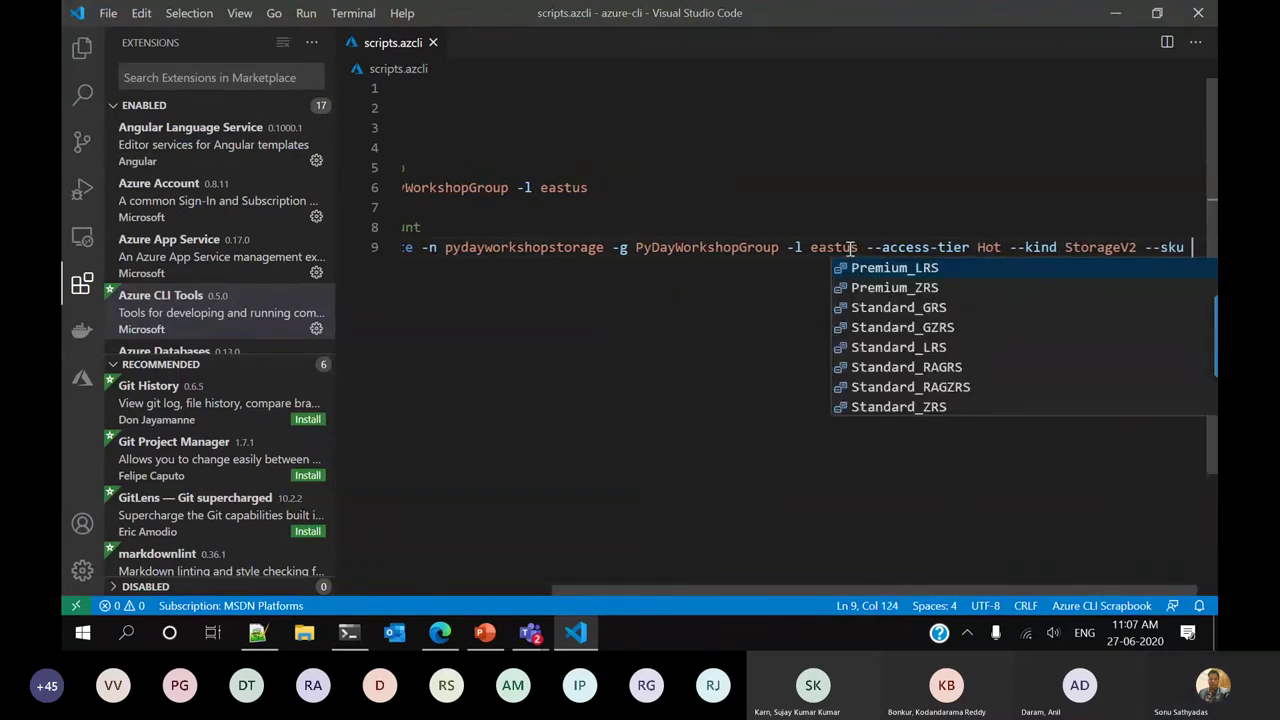
key(Down)
key(Down)
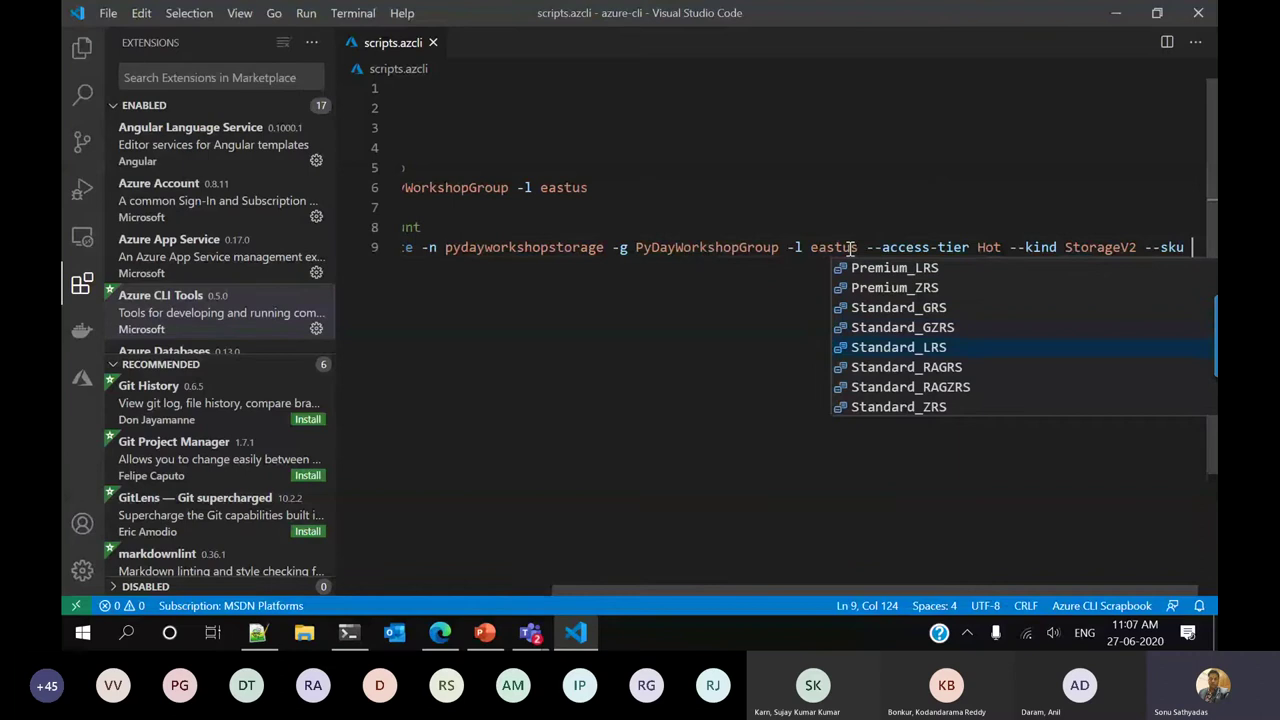
key(Return)
key(Home)
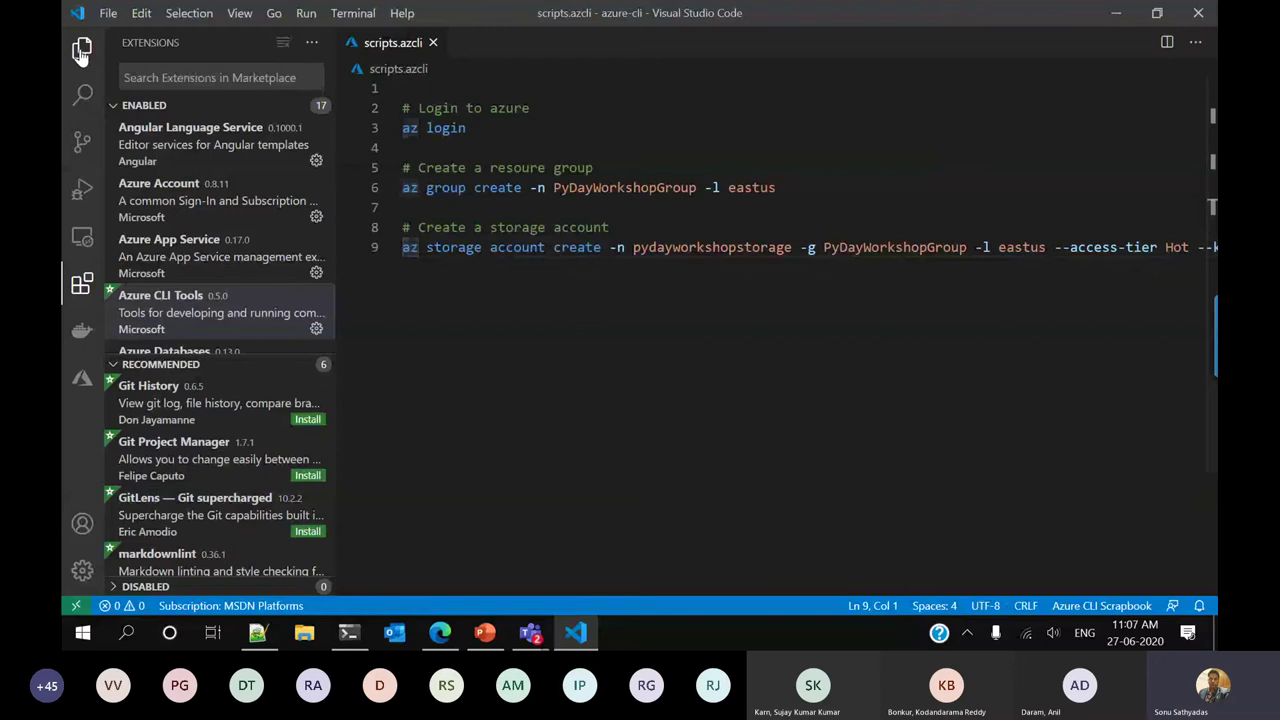
Hide the sidebar and break the command before --access-tier onto an indented second line
key(ctrl+b)
click(828, 247)
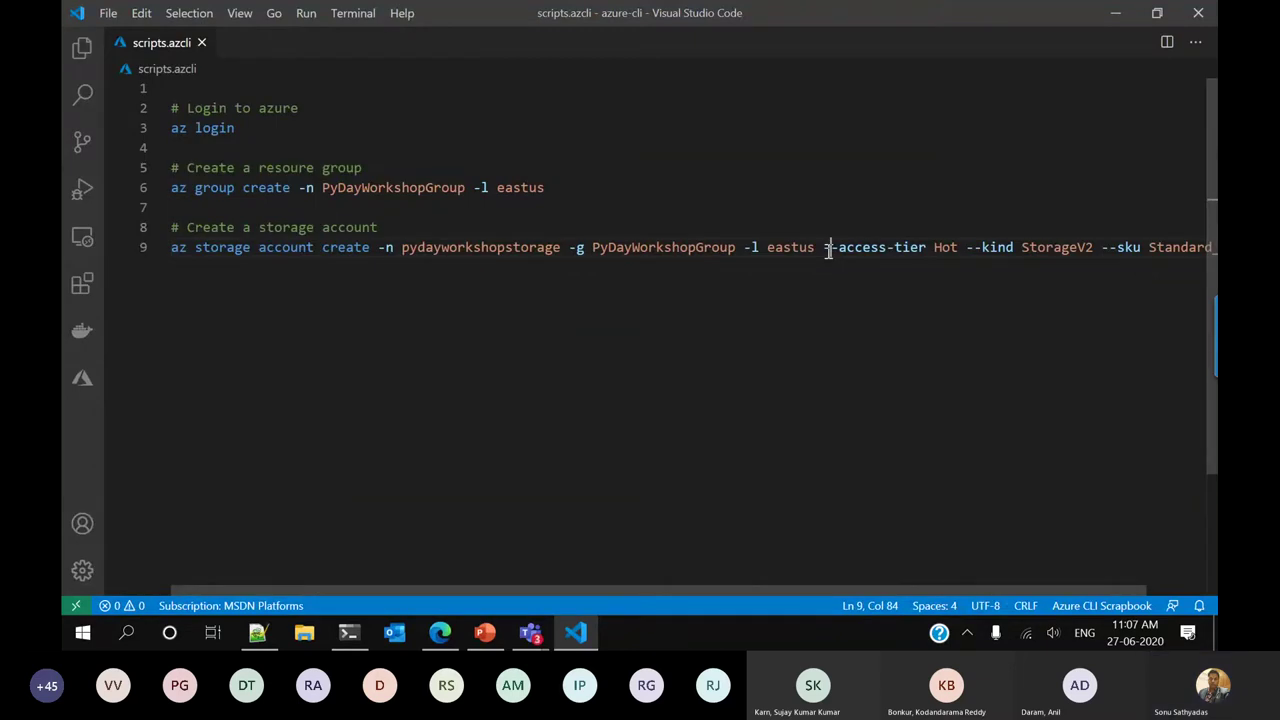
key(Return)
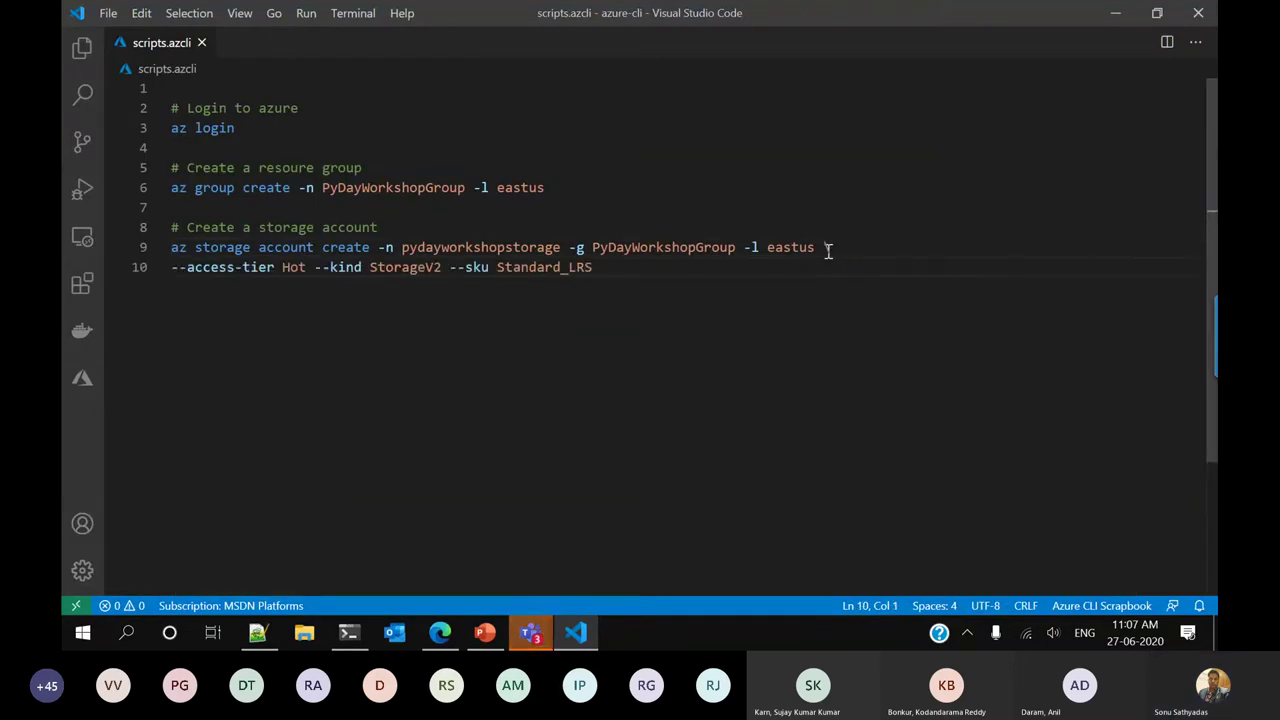
key(Tab)
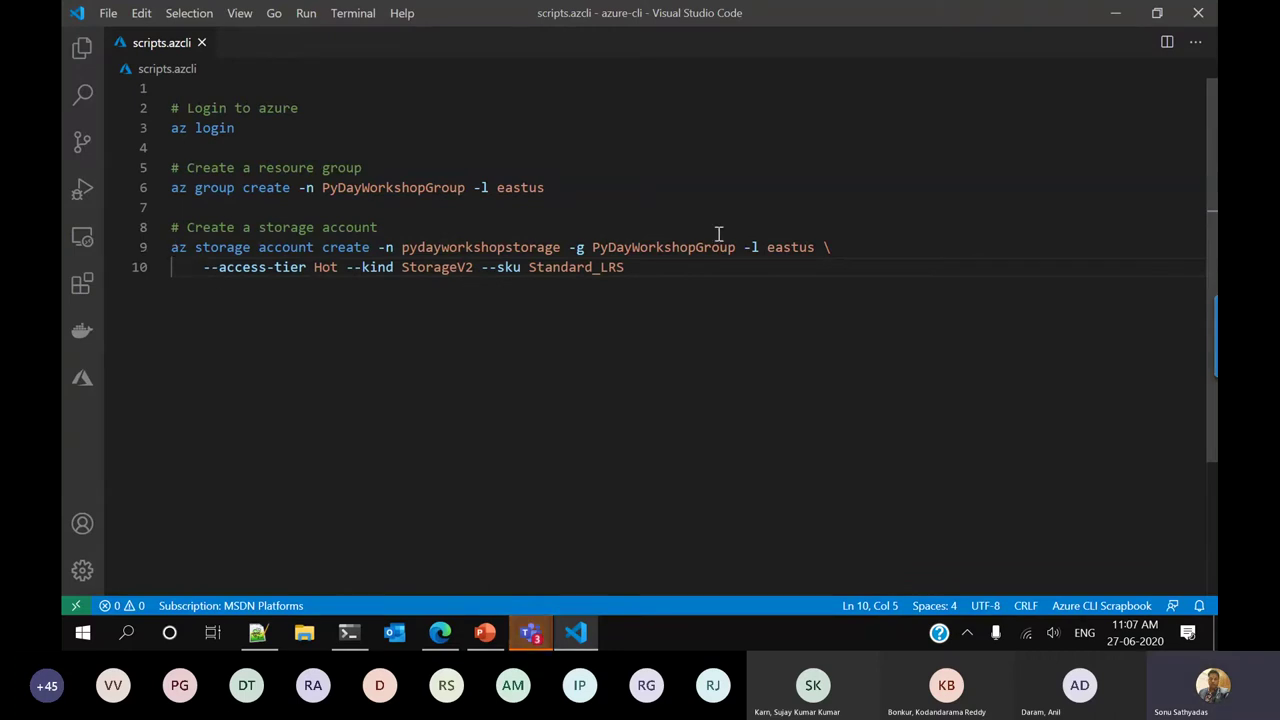
Highlight each parameter: pydayworkshopstorage, PyDayWorkshopGroup, eastus, Hot, StorageV2, Standard_LRS
double_click(428, 248)
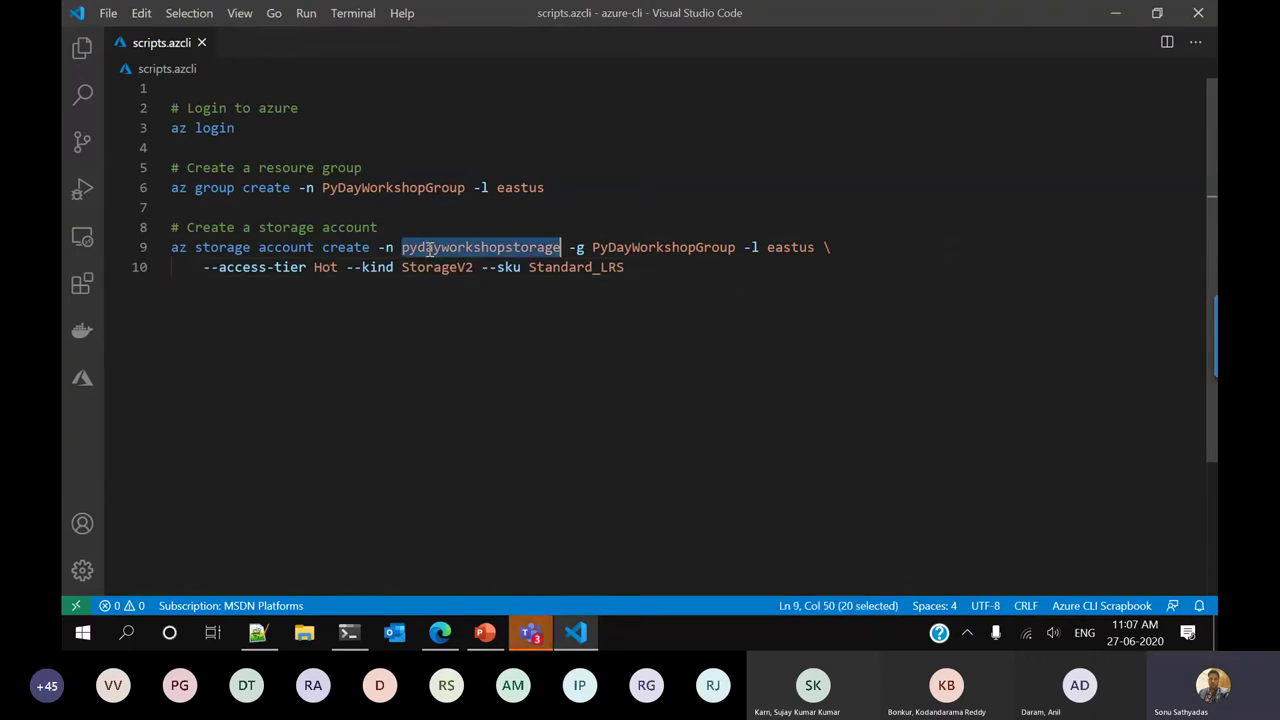
double_click(651, 248)
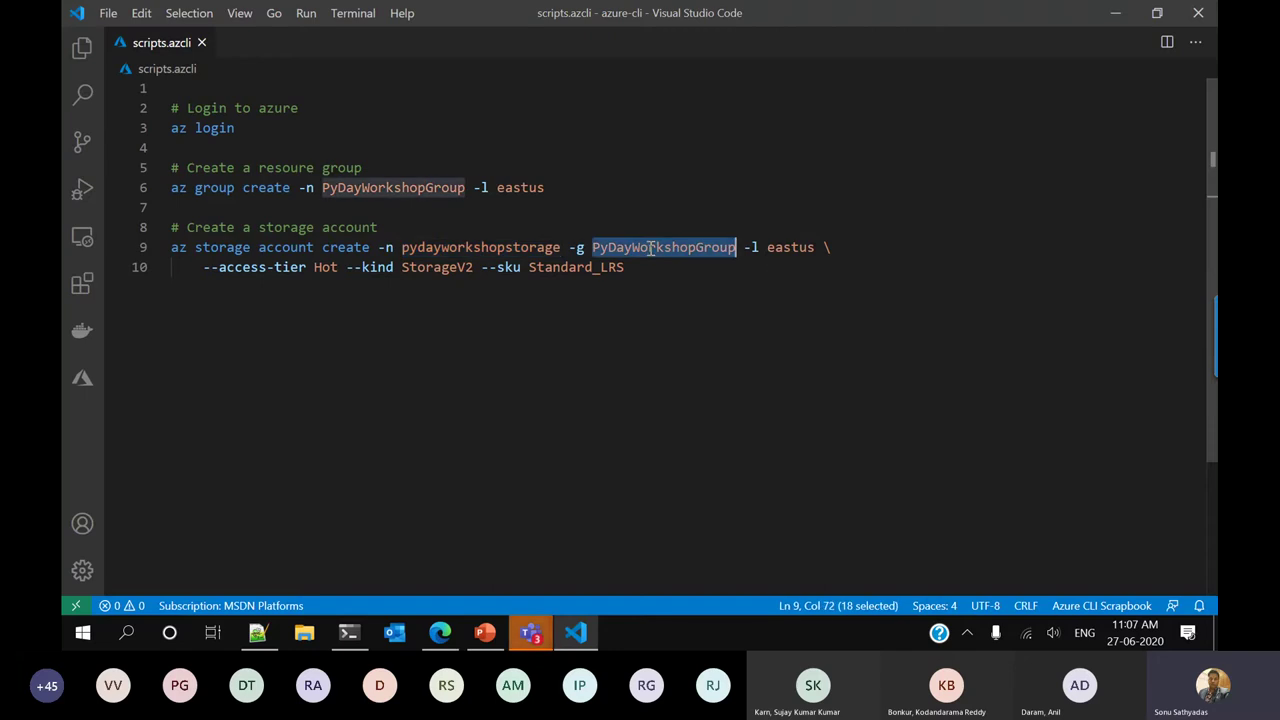
double_click(779, 248)
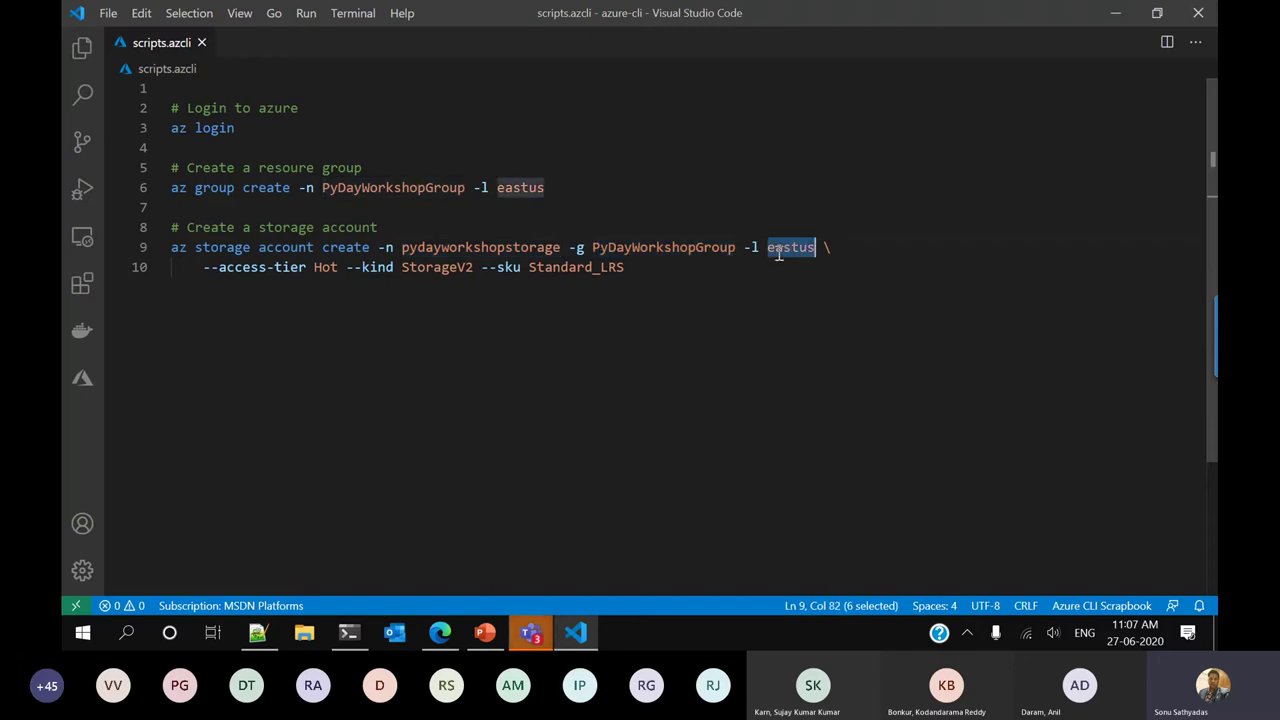
double_click(326, 267)
double_click(443, 264)
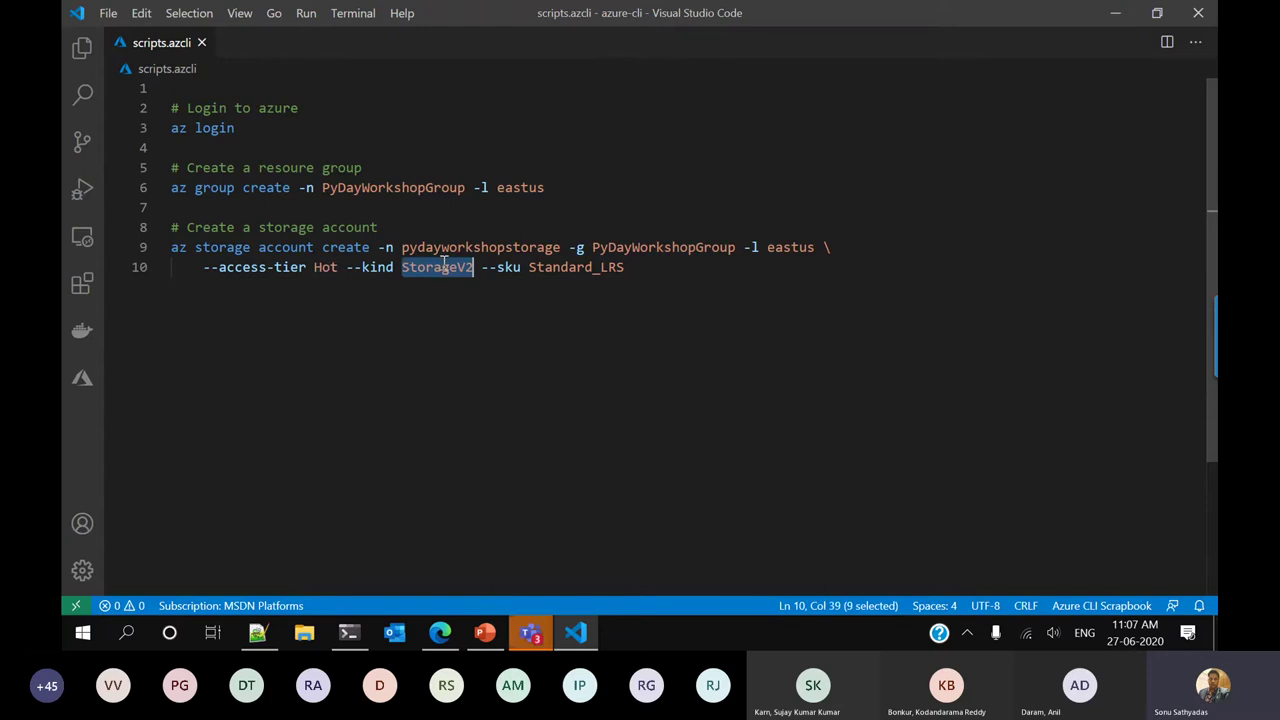
double_click(589, 268)
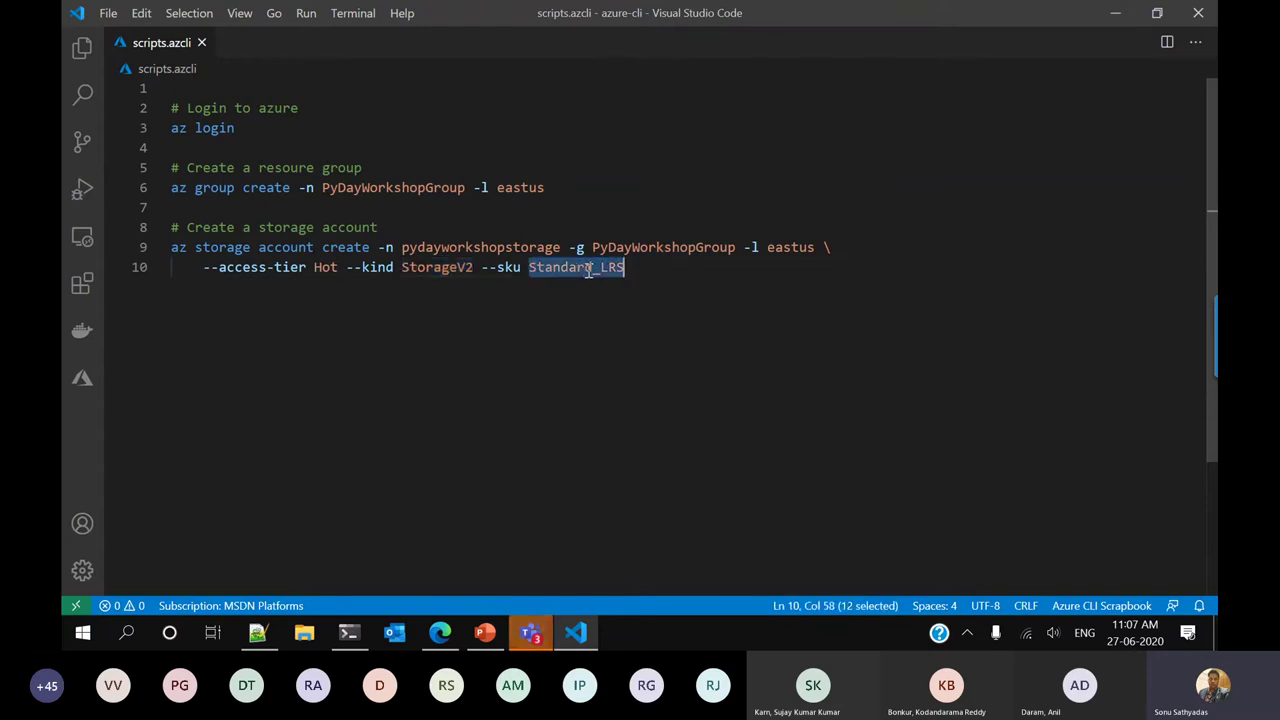
click(632, 268)
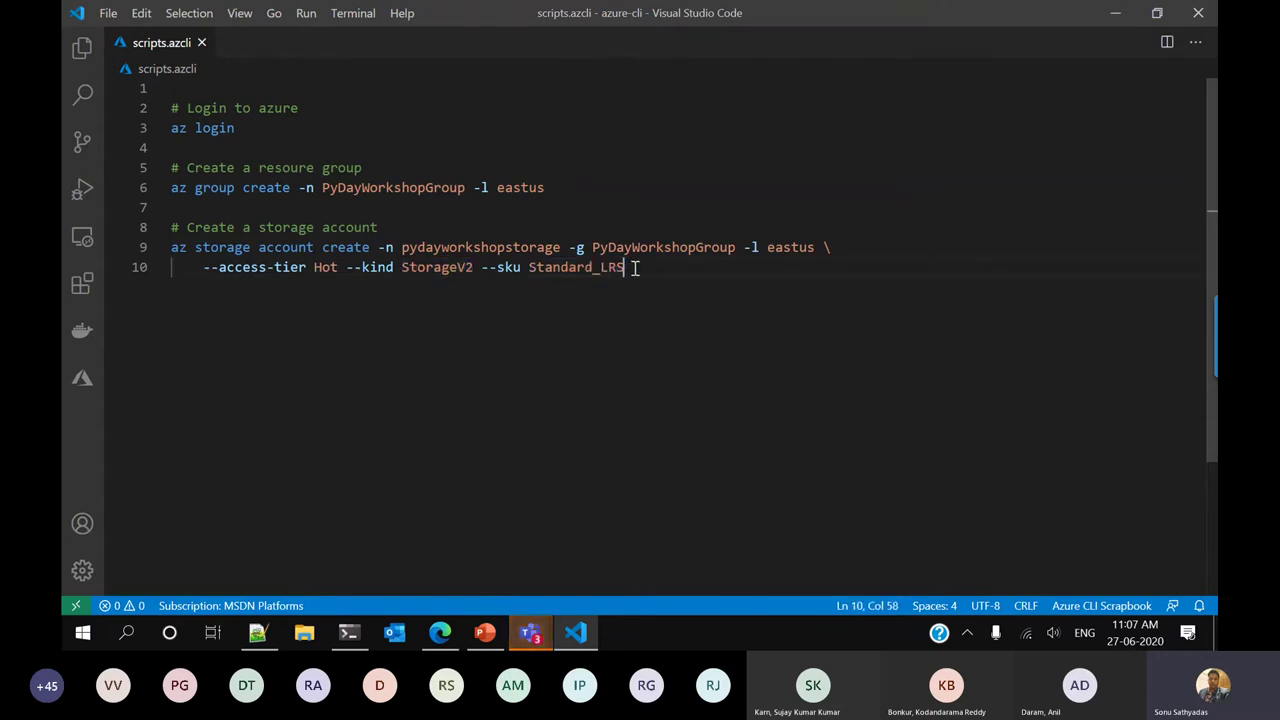
Rejoin the command onto line 9 and select the whole line
click(836, 247)
key(BackSpace)
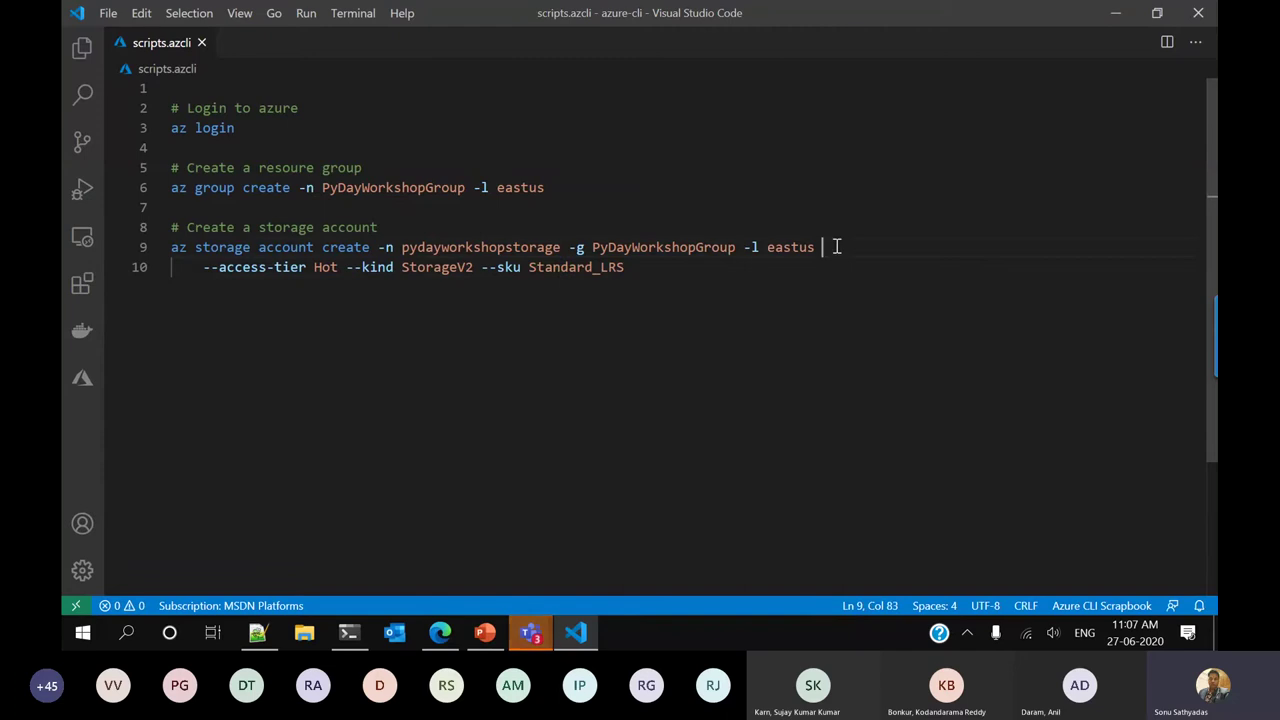
key(Delete)
key(Delete)
key(Delete)
key(Delete)
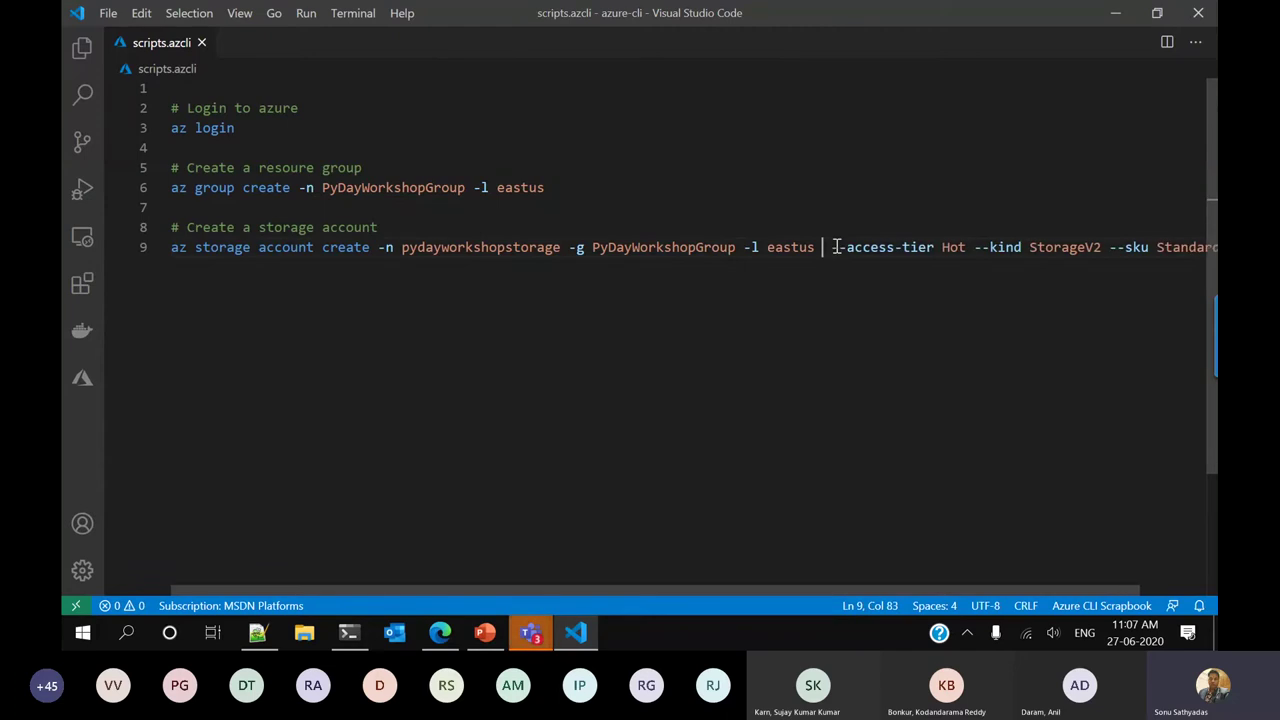
key(End)
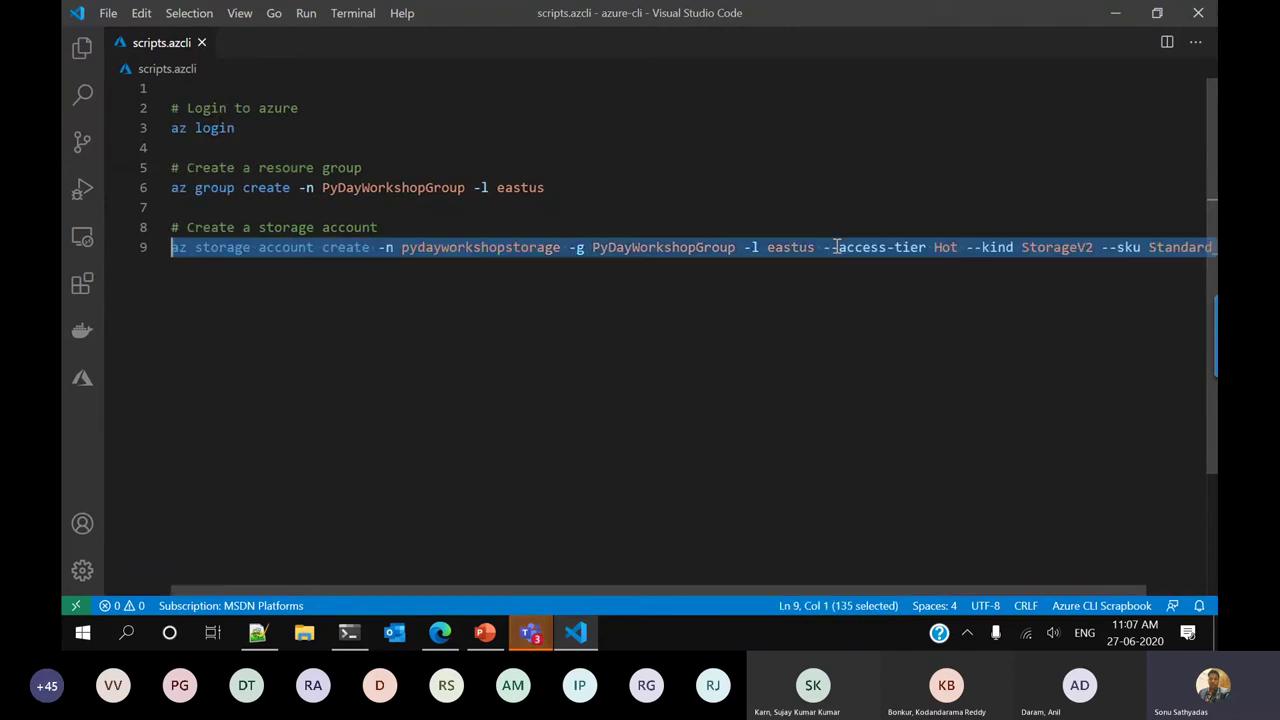
key(shift+Home)
key(ctrl+c)
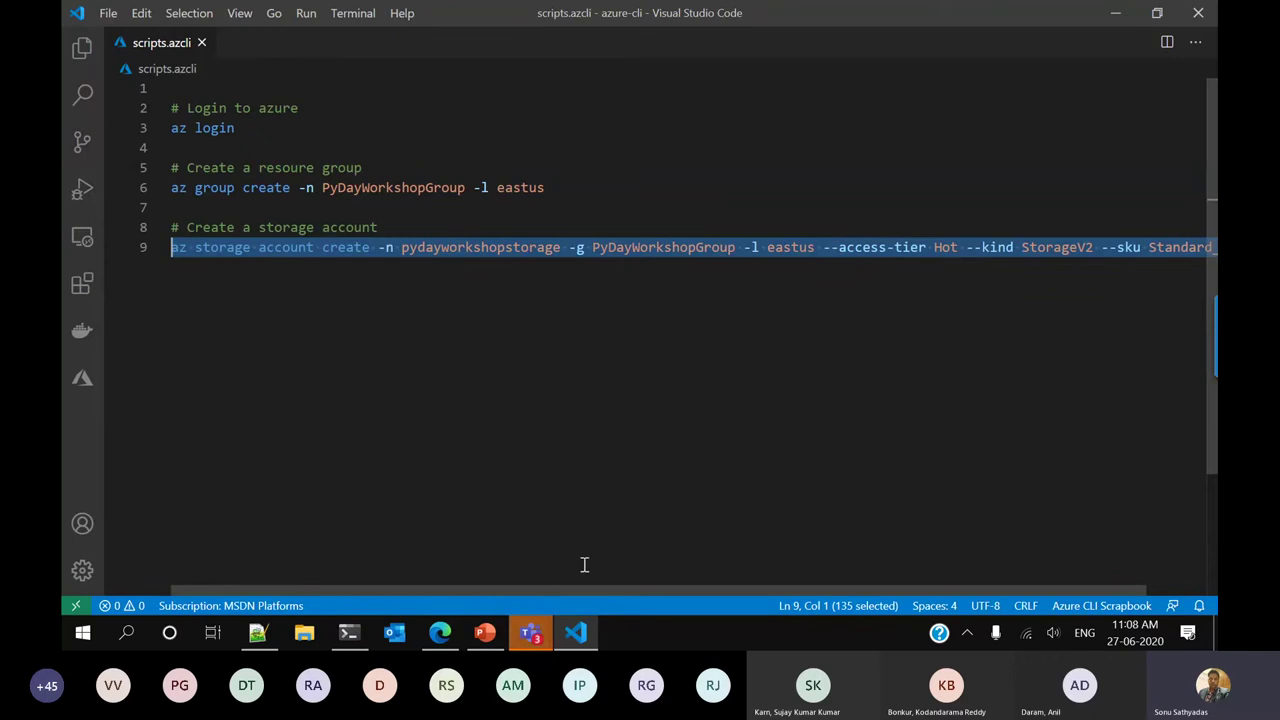
Paste the storage account create command into the Teams meeting chat, send it, then minimize Teams
click(536, 632)
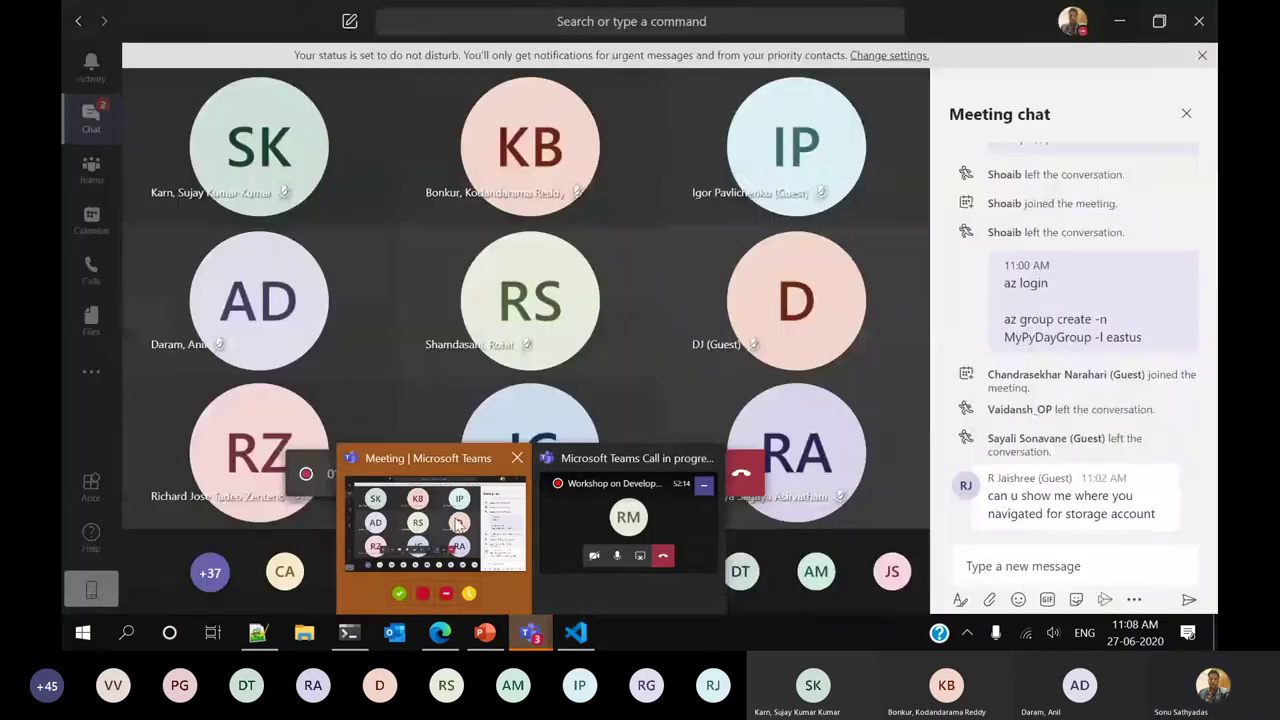
click(606, 565)
click(1066, 566)
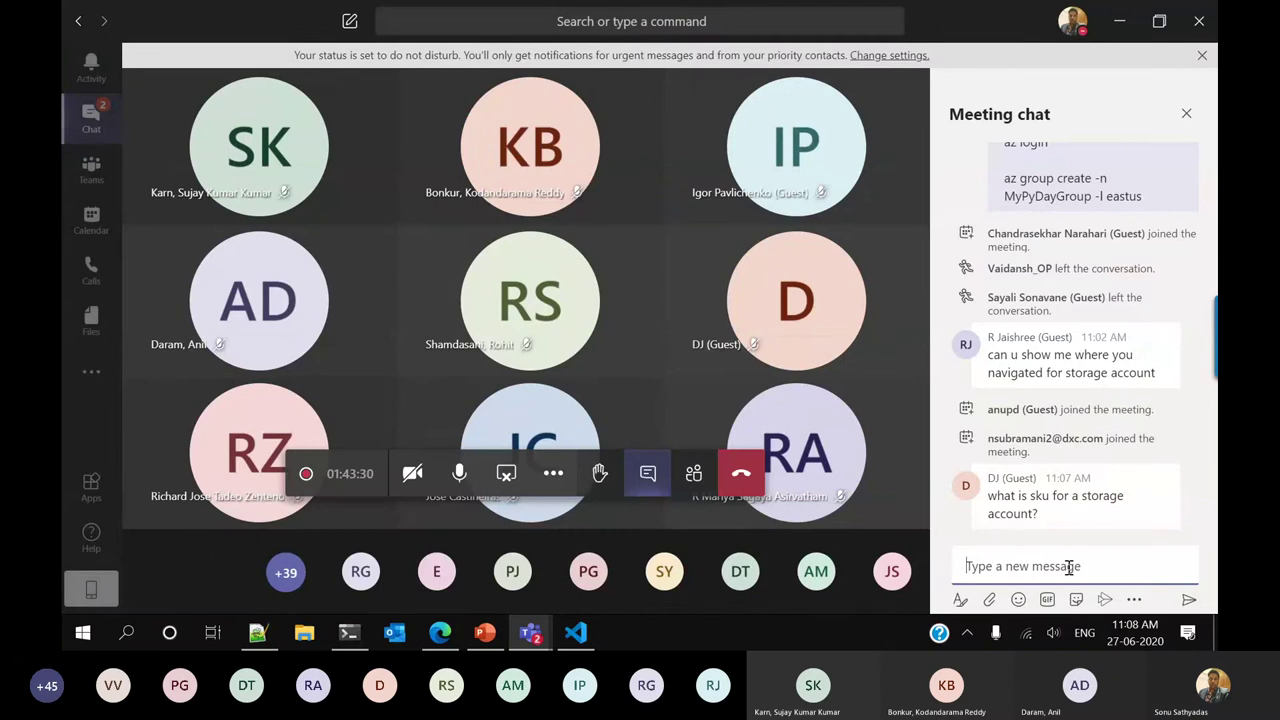
key(ctrl+v)
key(Return)
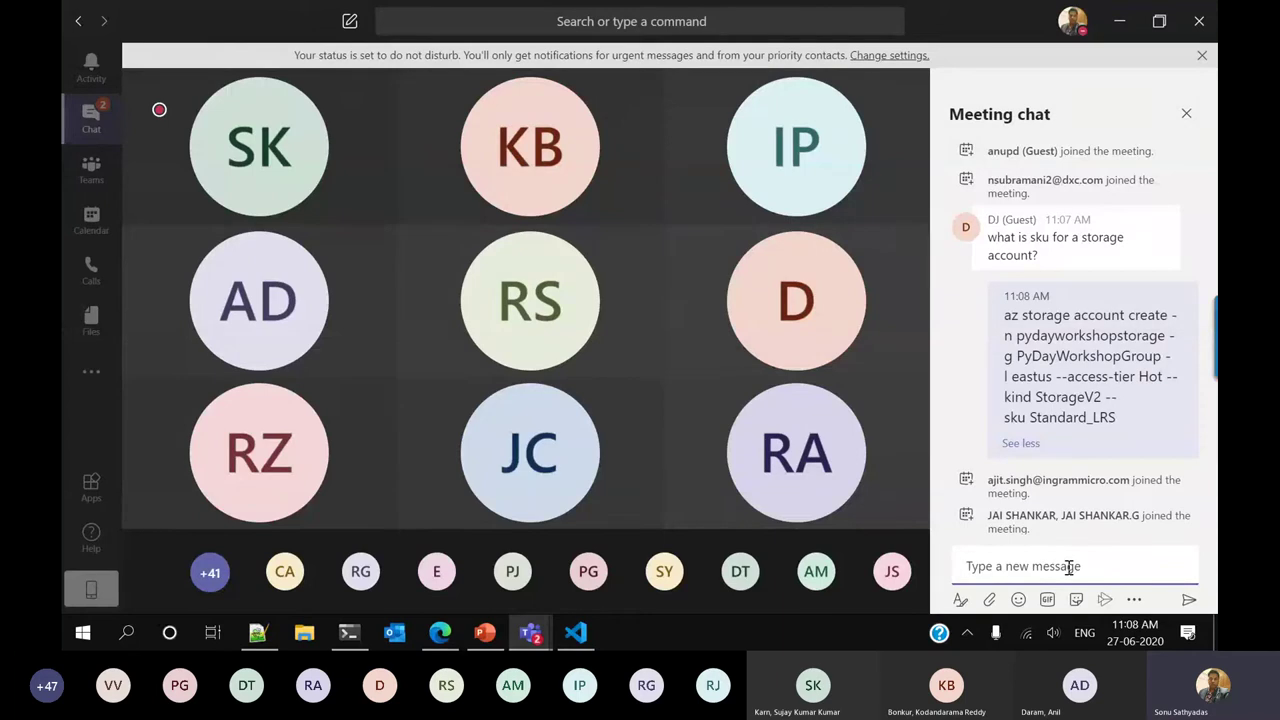
click(1122, 28)
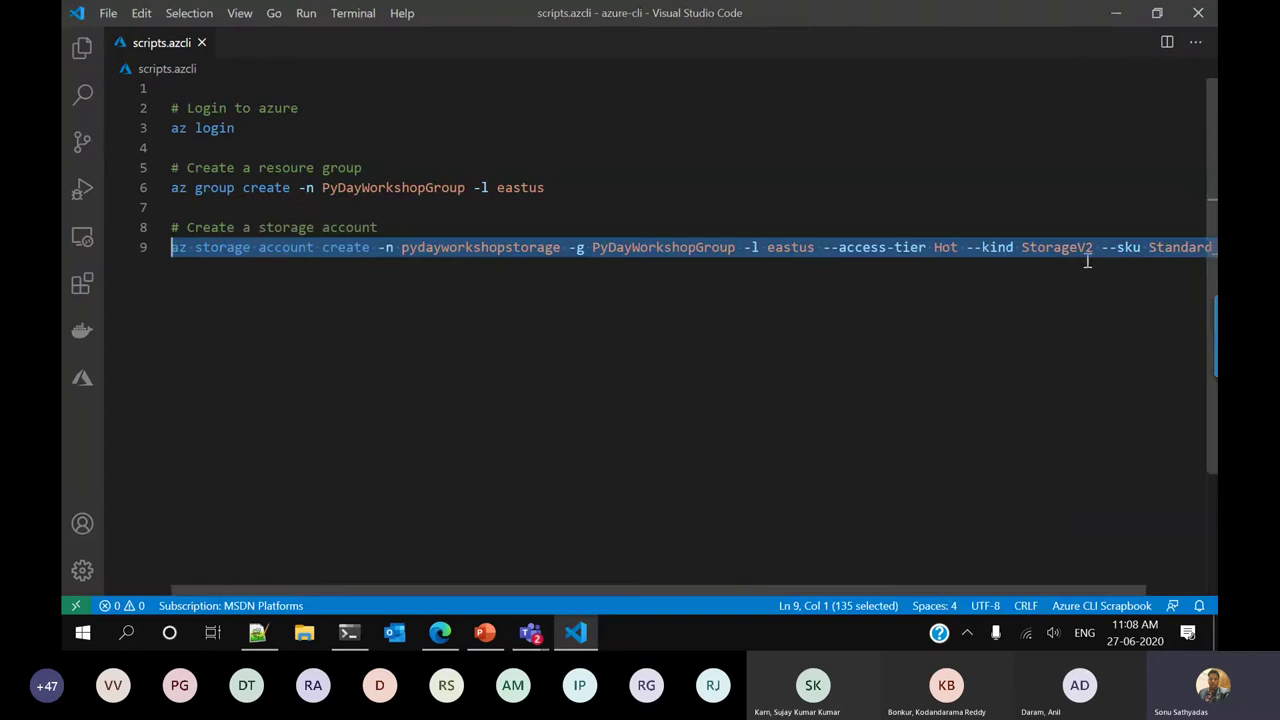
scroll(1087, 261, right, 1)
shift+click(1087, 255)
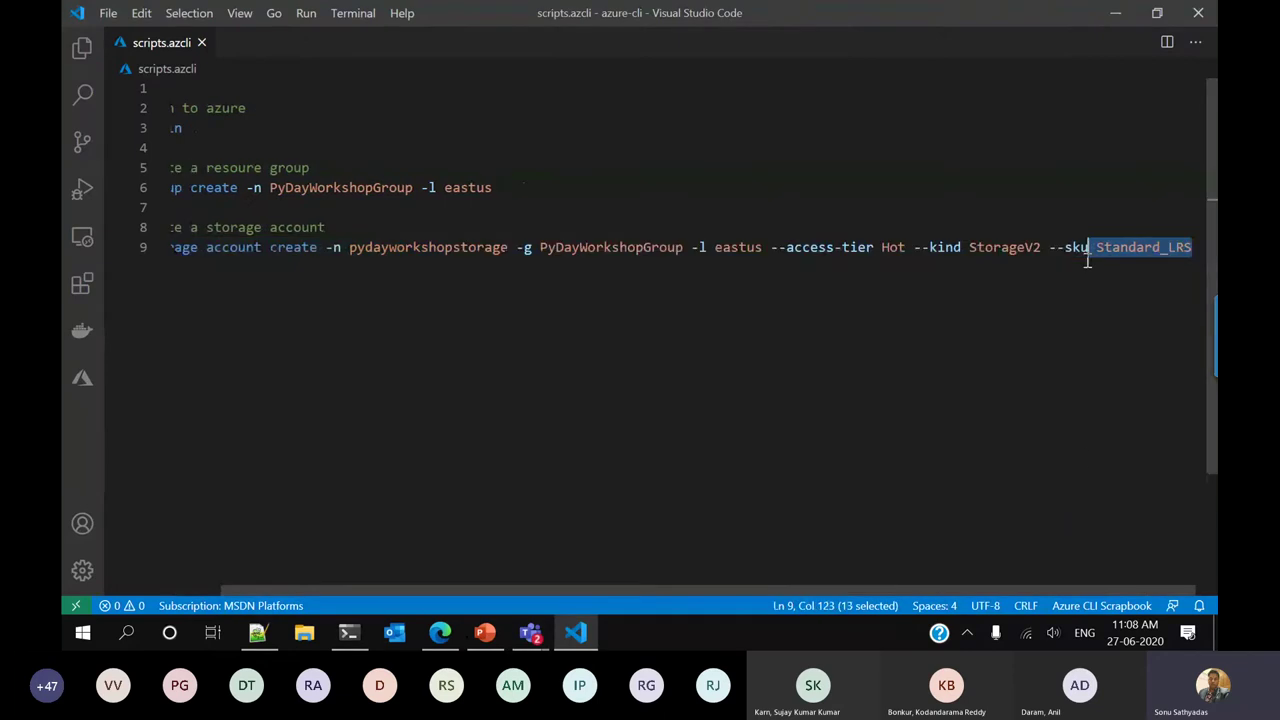
double_click(1147, 250)
click(1194, 247)
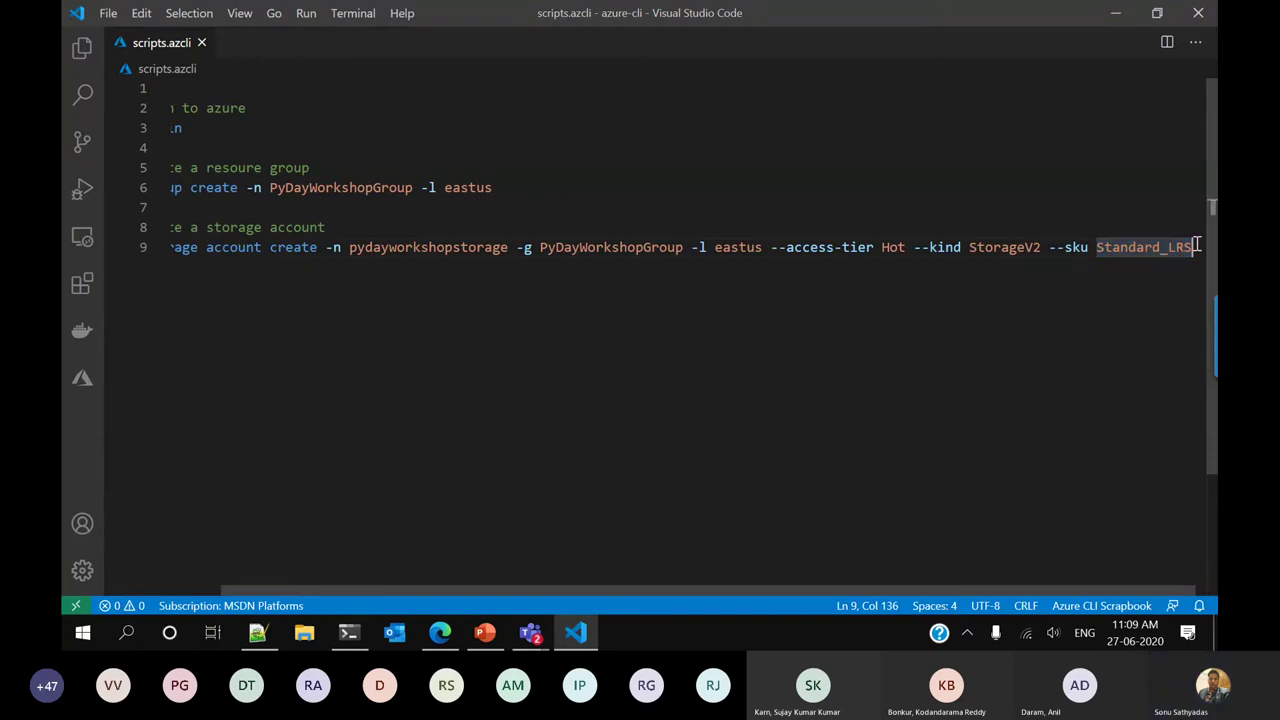
key(Home)
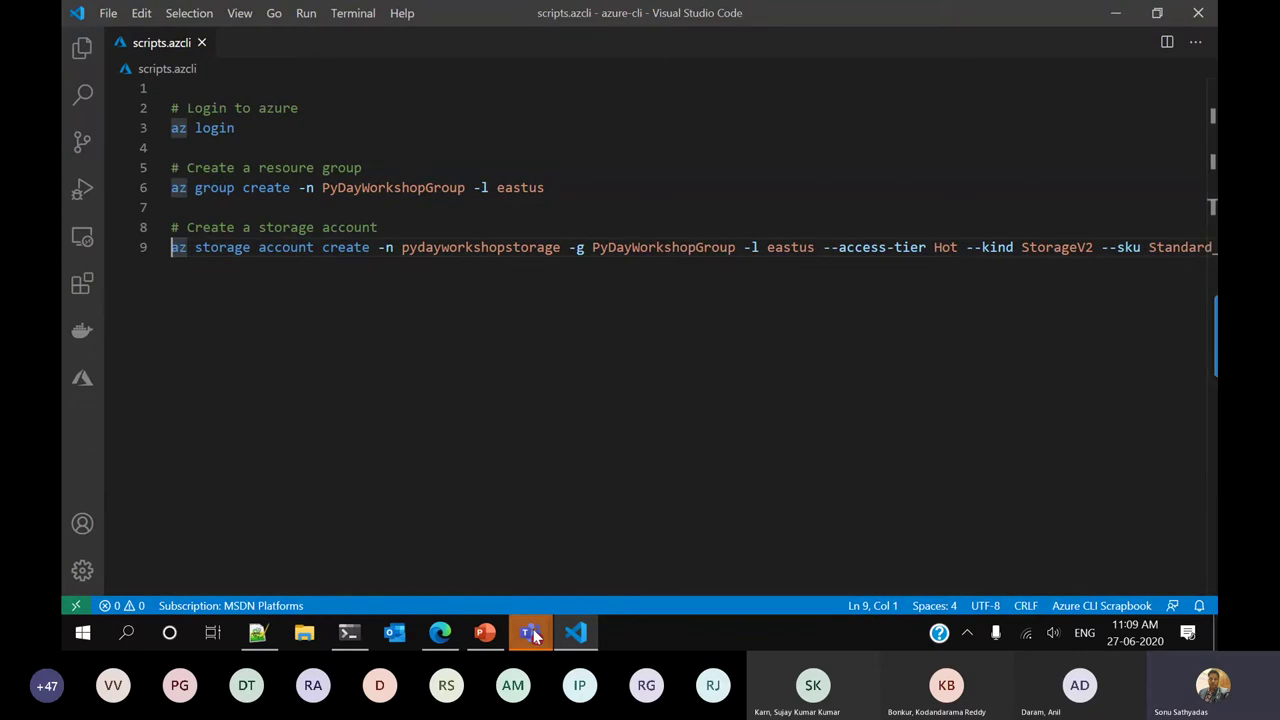
In the Azure portal, keep Cloud Shell on Bash, then return to the Teams meeting chat
click(457, 605)
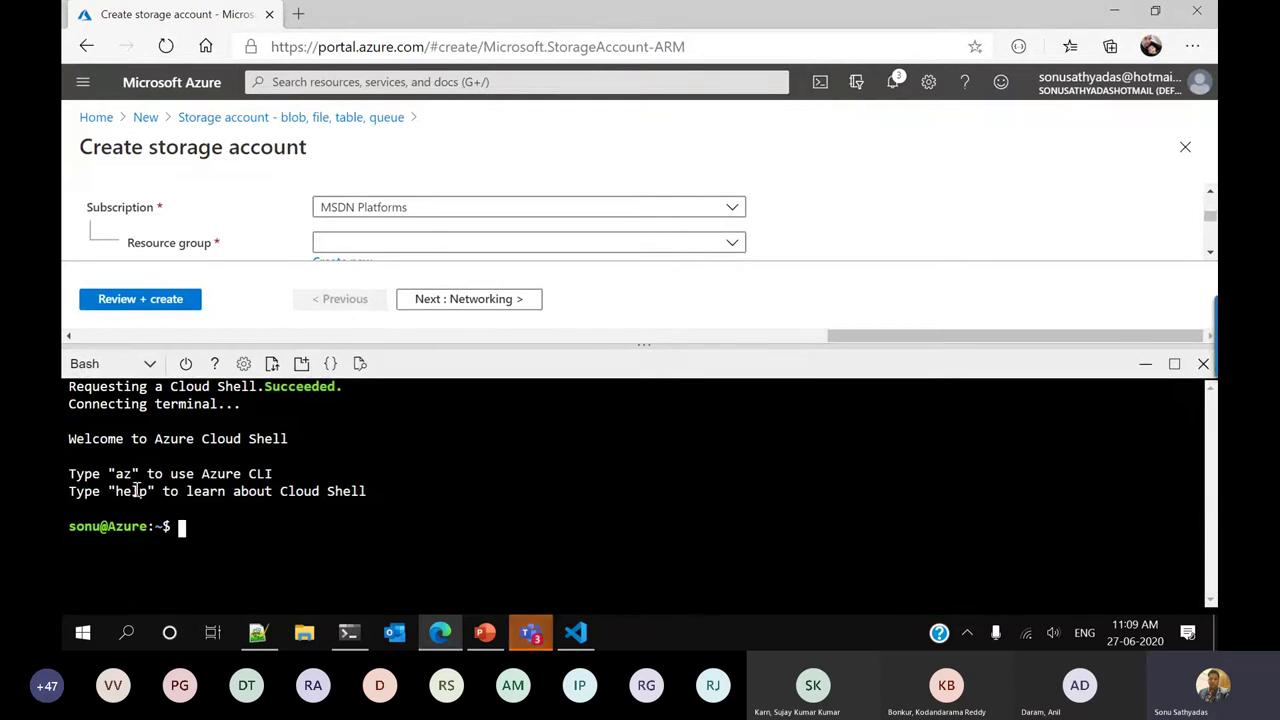
click(128, 364)
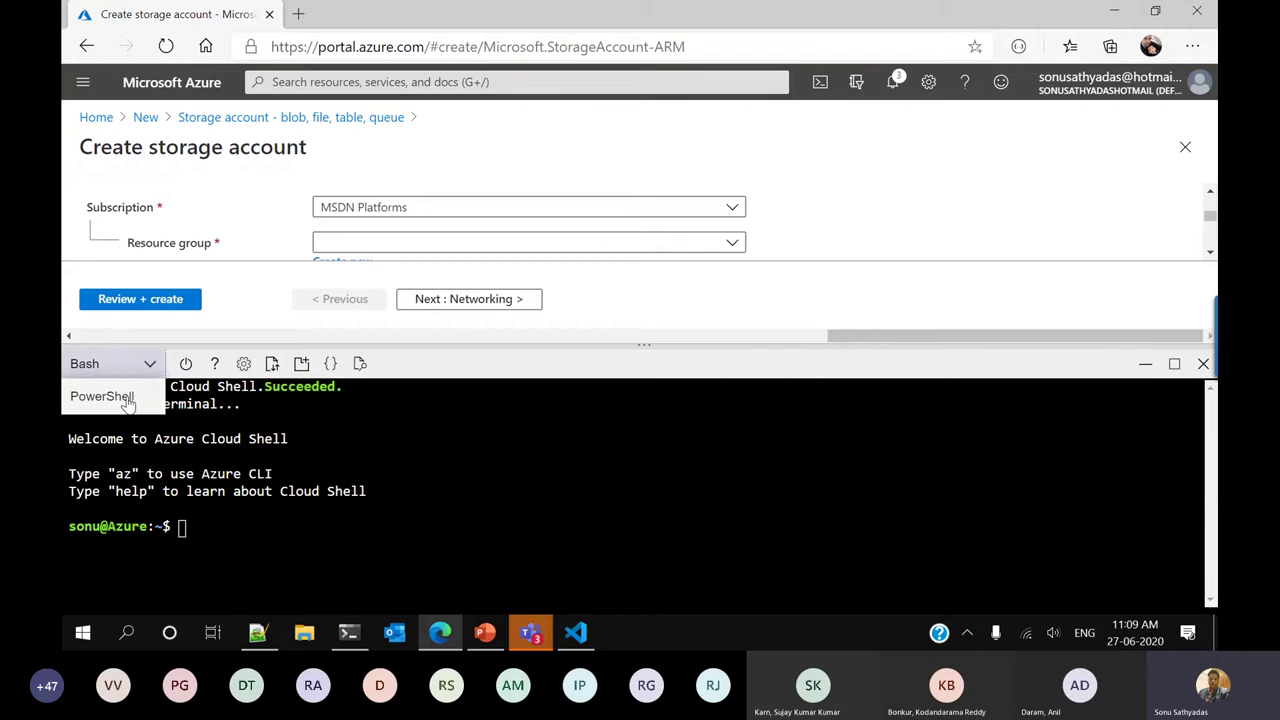
click(281, 432)
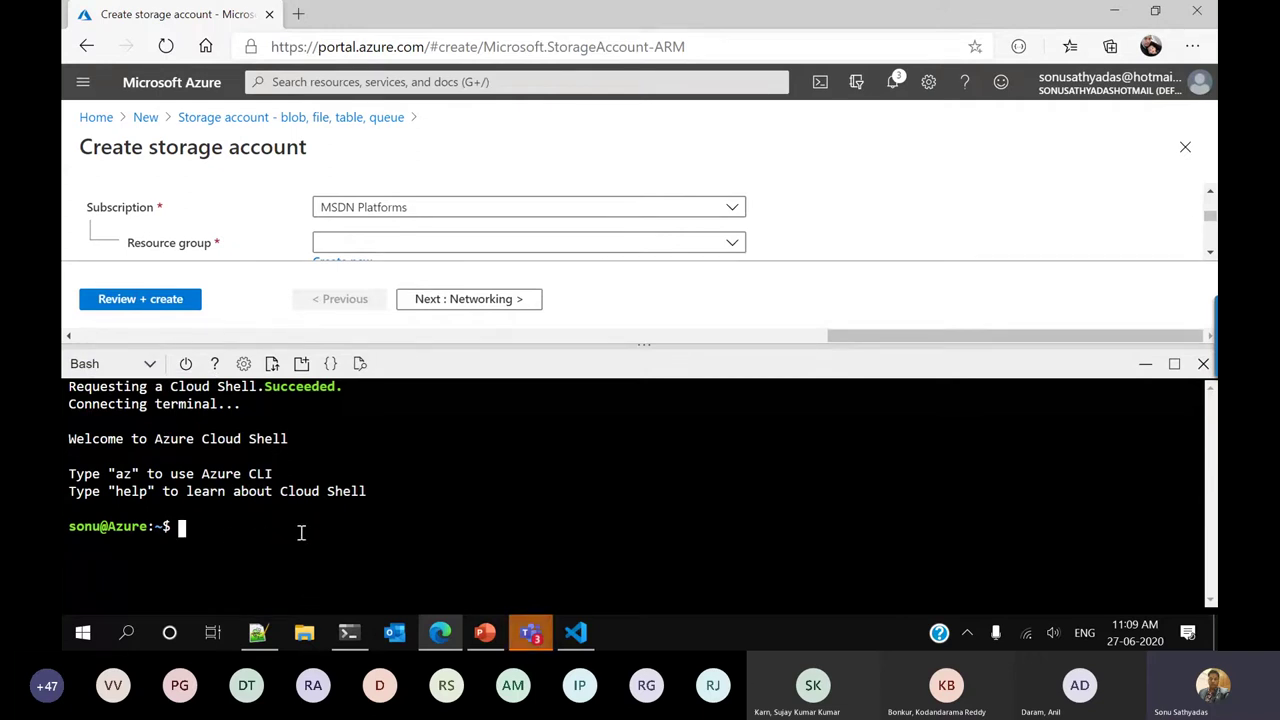
mouse_move(530, 635)
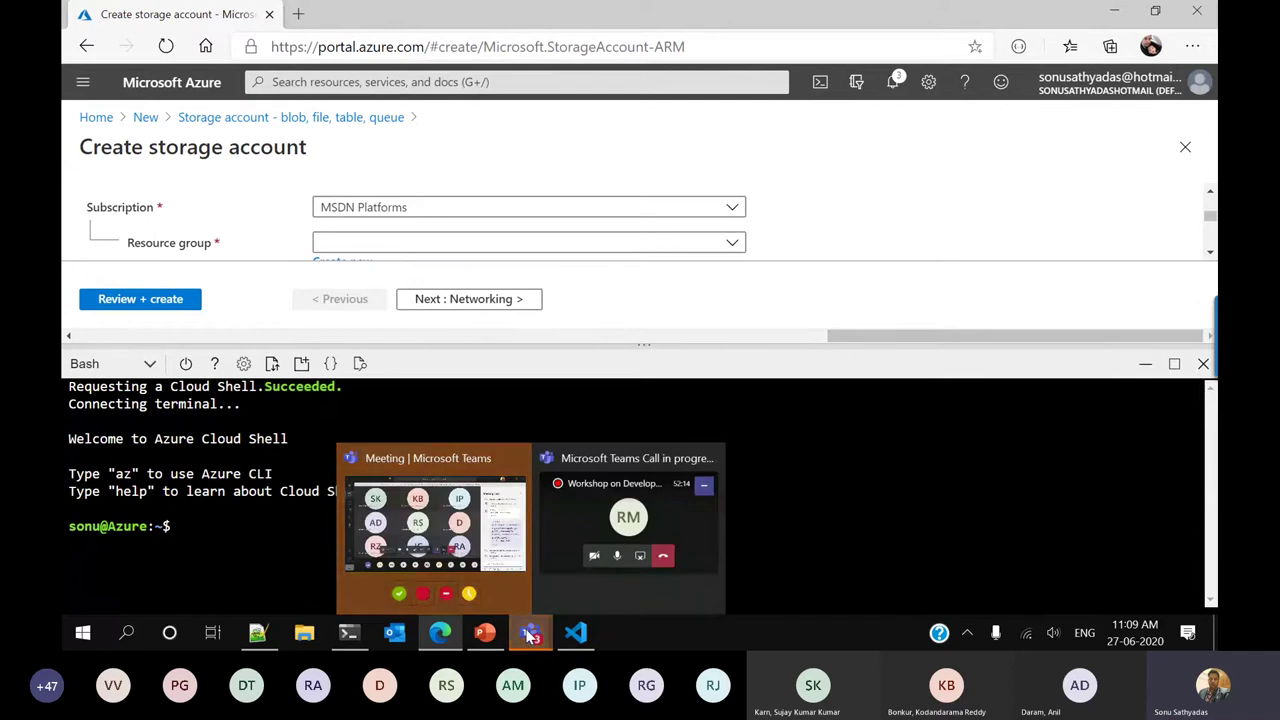
click(490, 555)
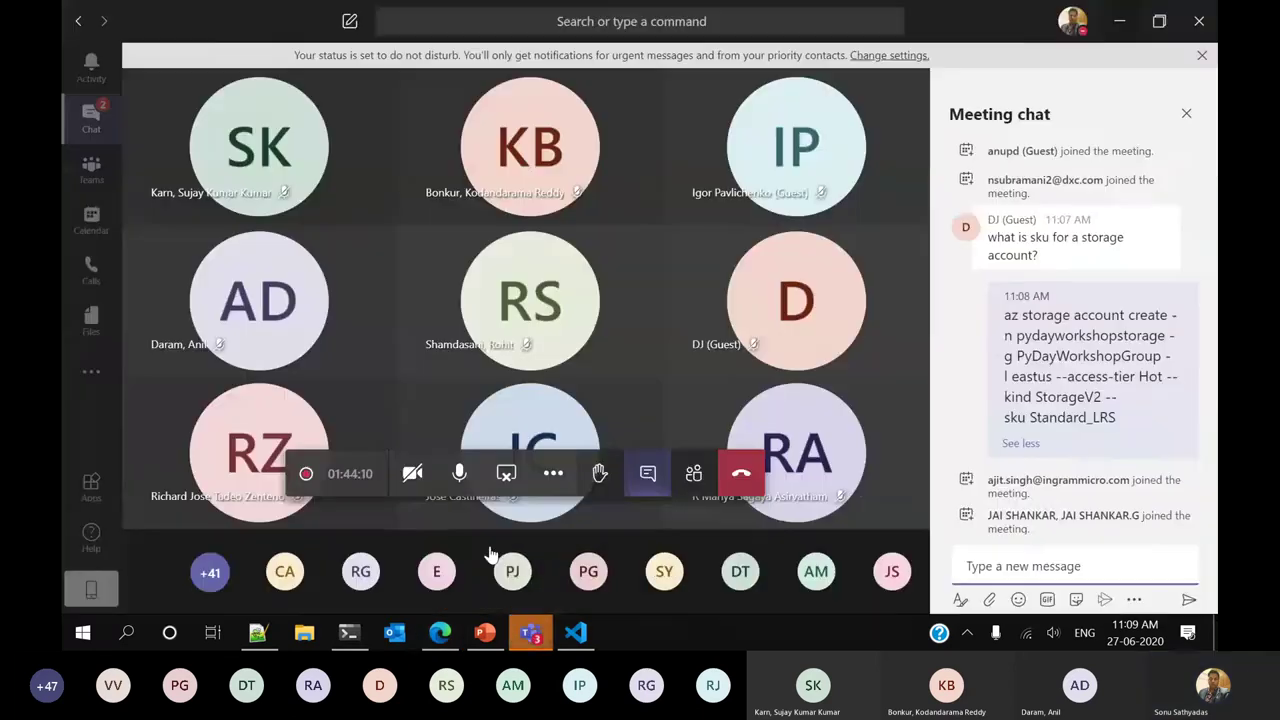
mouse_move(1125, 450)
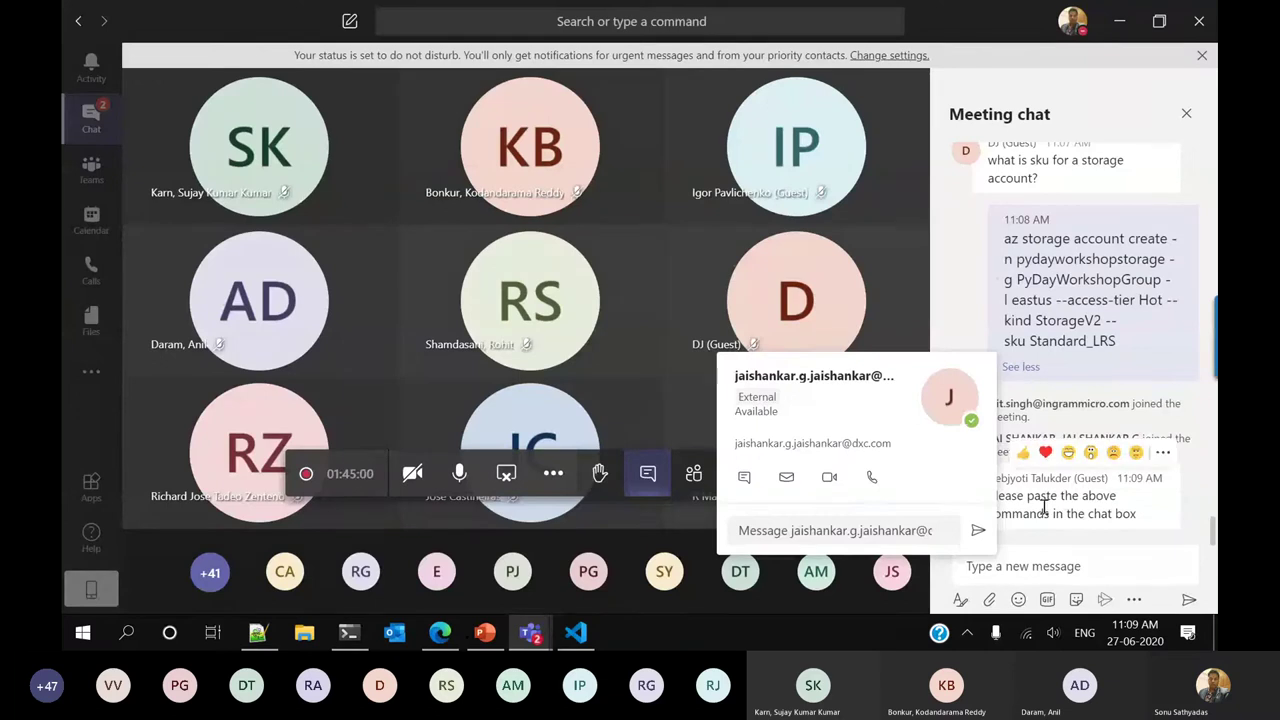
Select the entire commented scripts.azcli script in VS Code for copying
click(1043, 563)
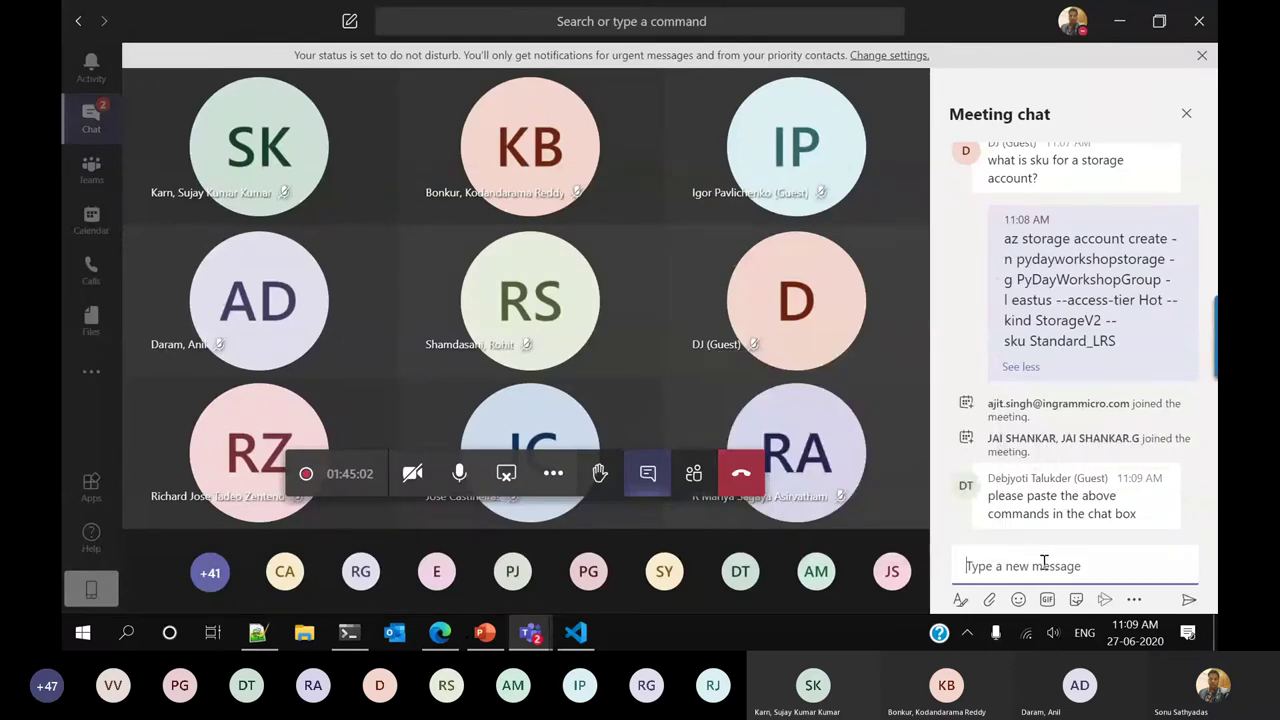
click(441, 633)
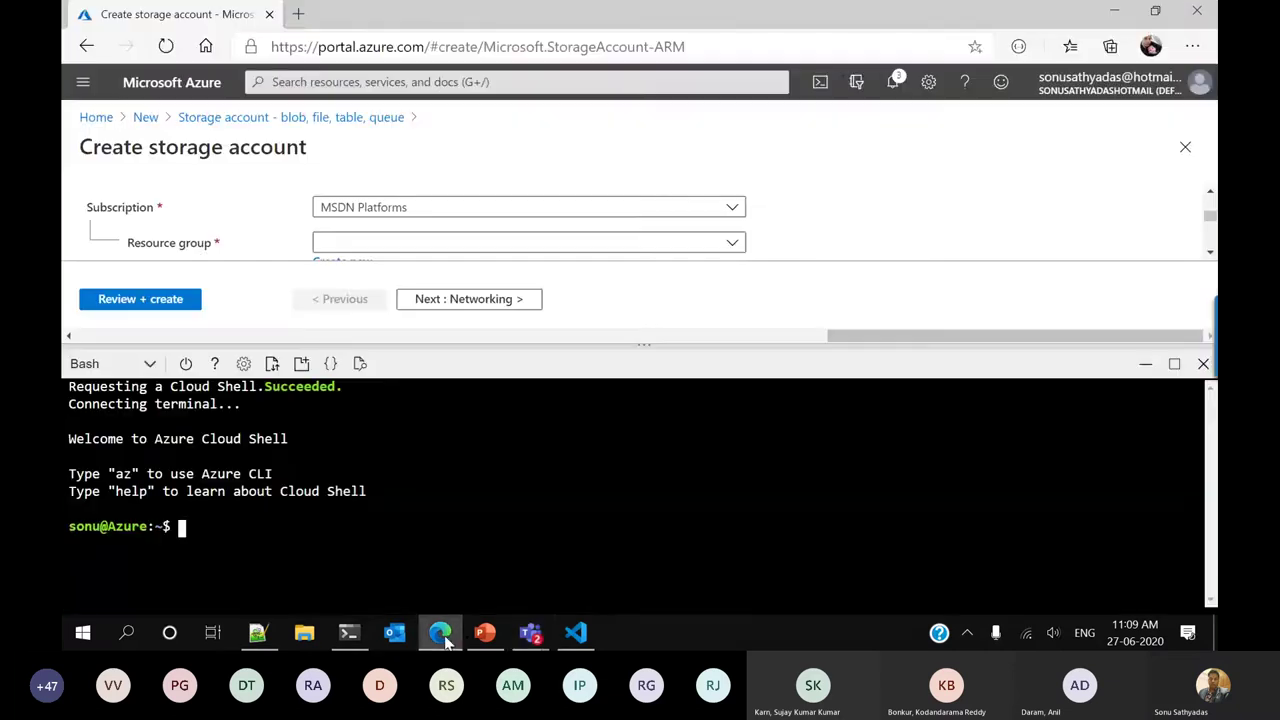
click(576, 633)
key(End)
shift+click(477, 312)
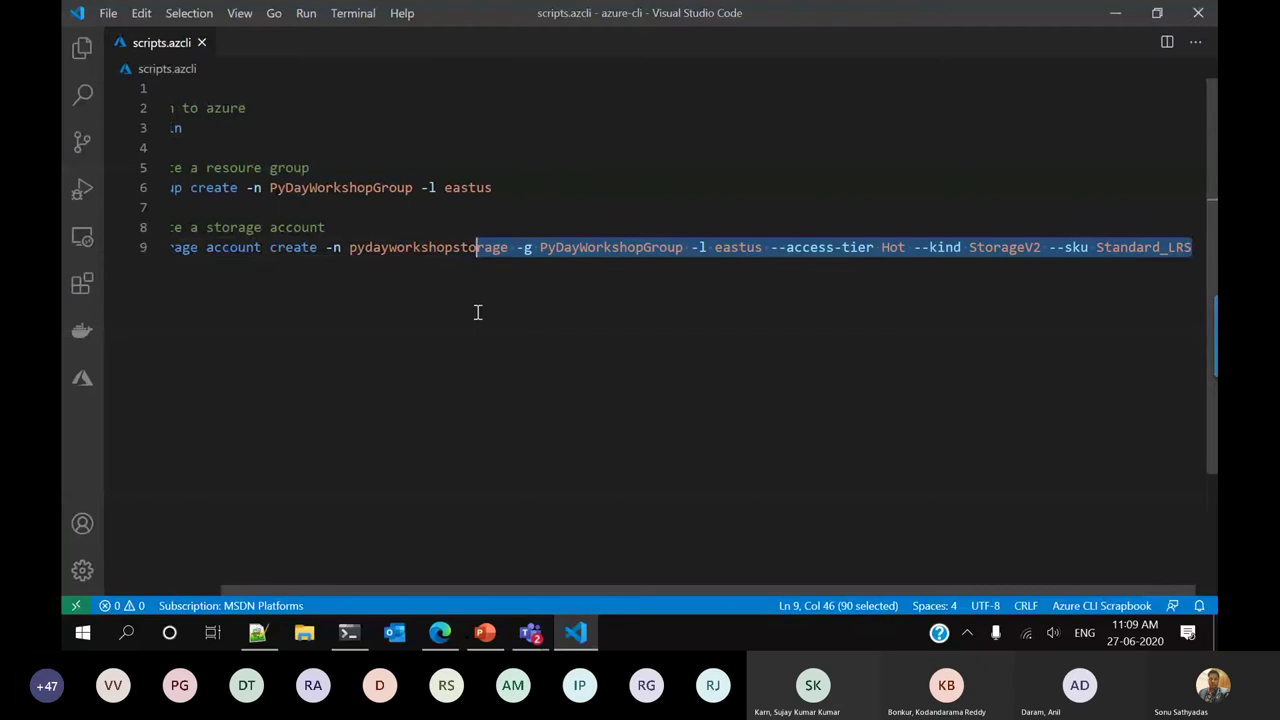
key(ctrl+a)
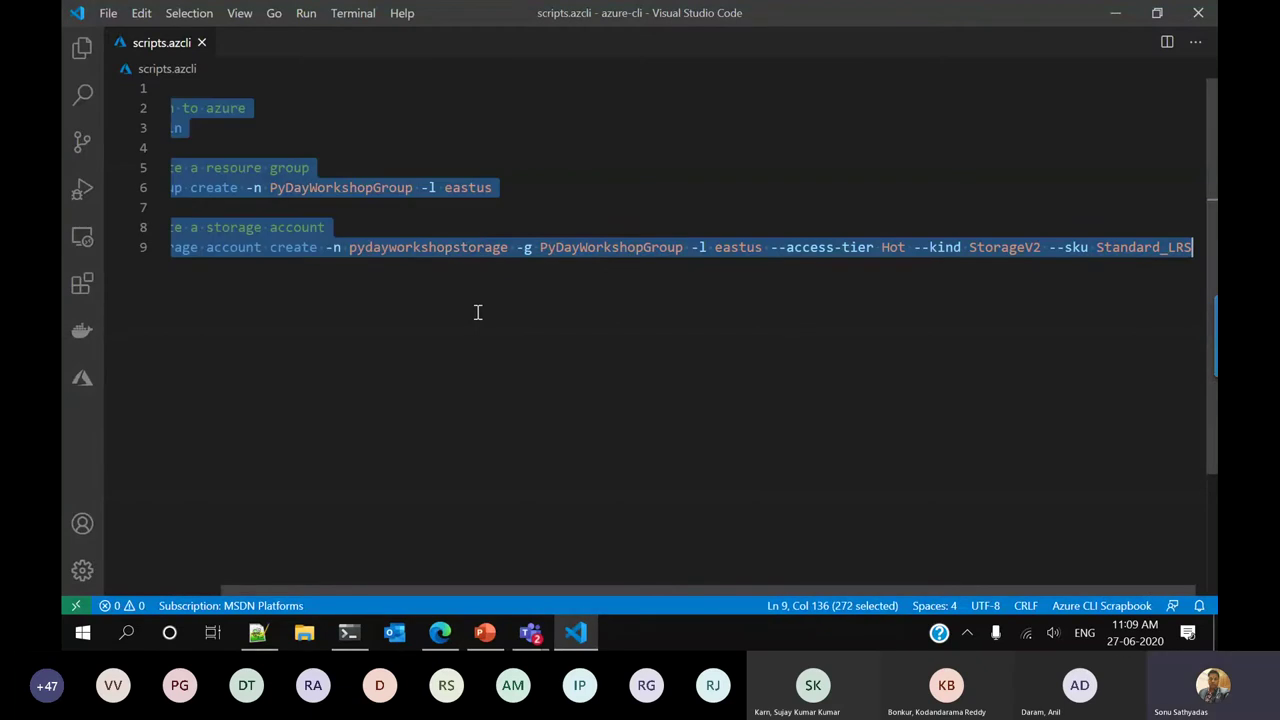
Post the login, resource group and storage account commands in the Teams meeting chat
click(528, 640)
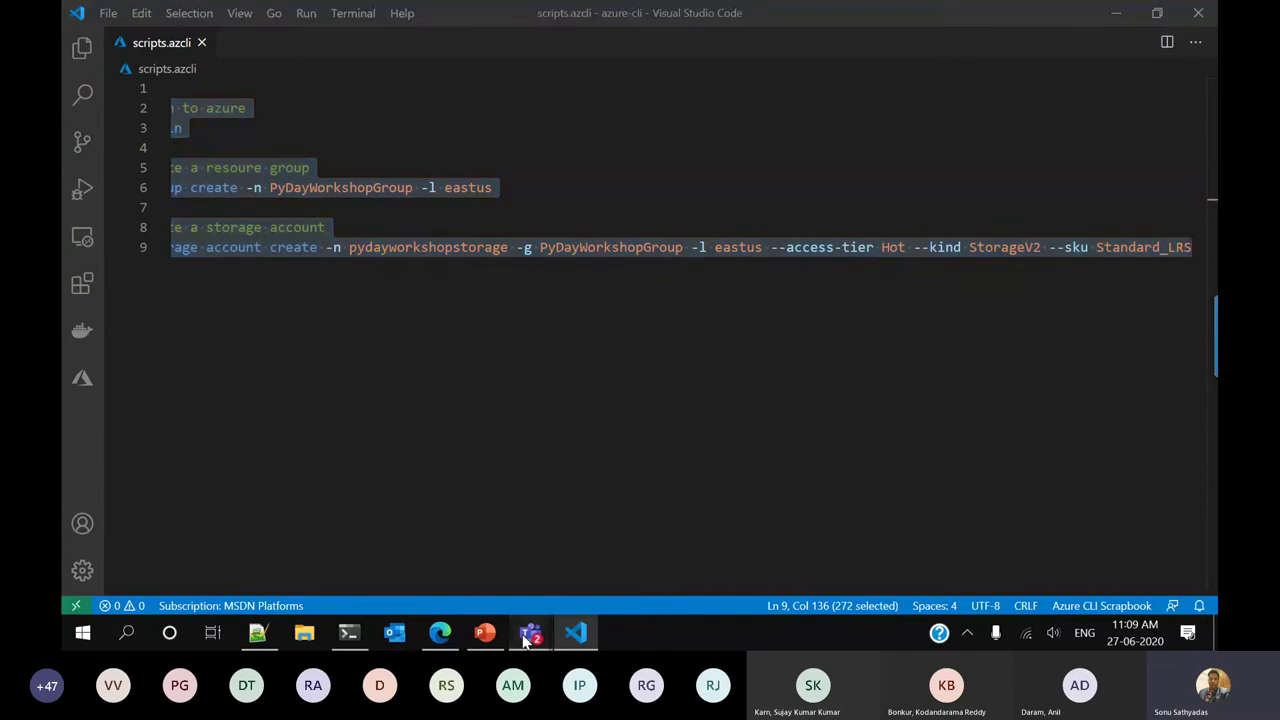
click(515, 557)
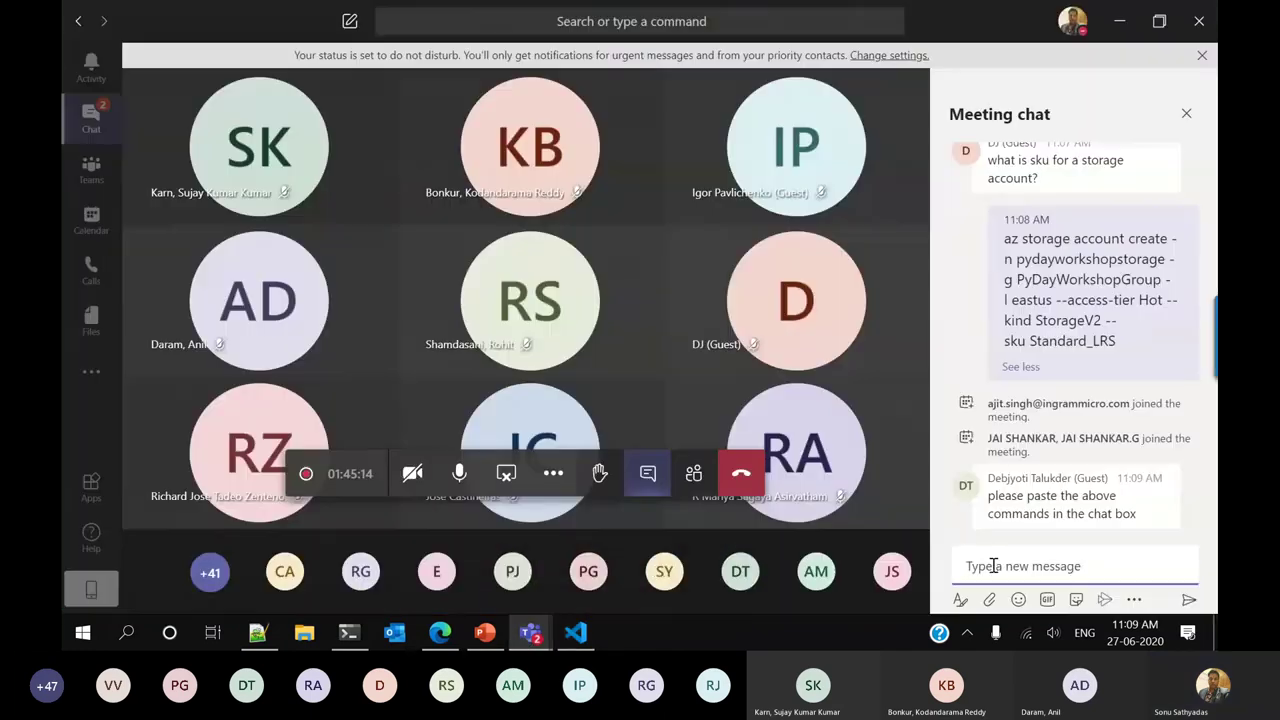
text(# Login to azure az login  # Create a resoure group az group create -n PyDayWorkshopGroup -l eastus  # Create a storage account az storage account create -n pydayworkshopstorage -g PyDayWorkshopGroup -l eastus --access-tier Hot --kind StorageV2 --sku Standard_LRS)
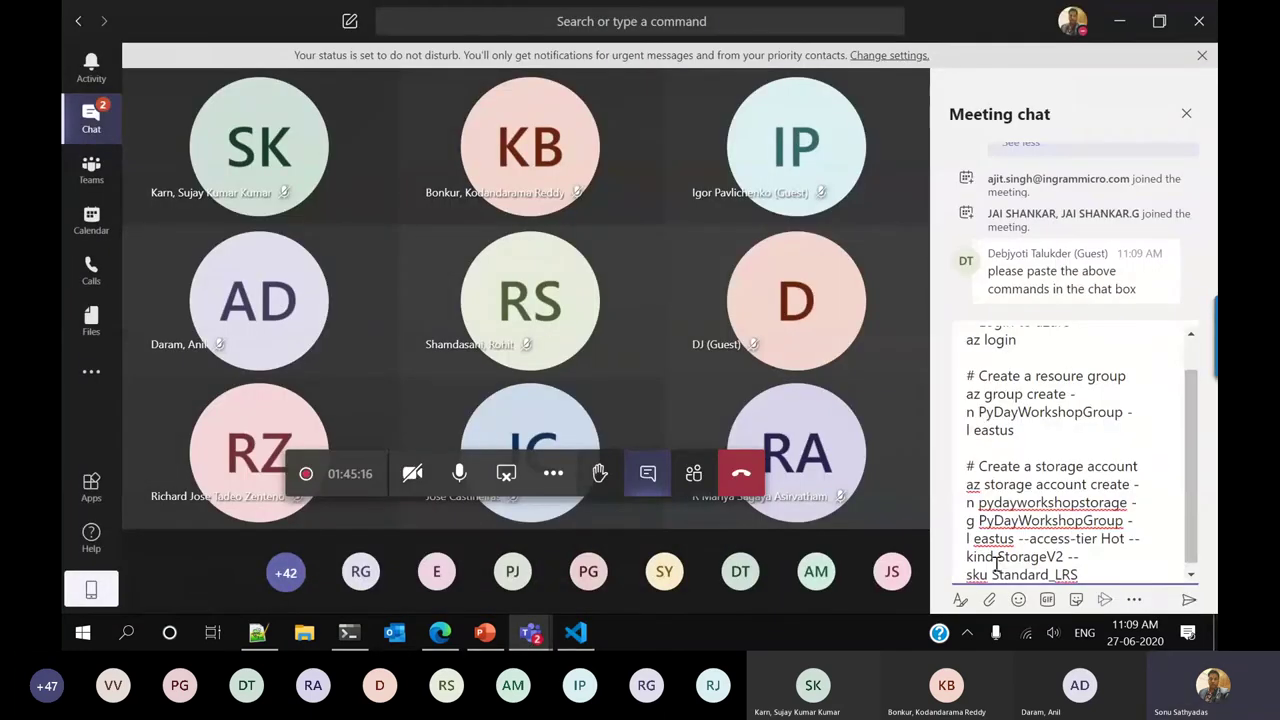
key(Return)
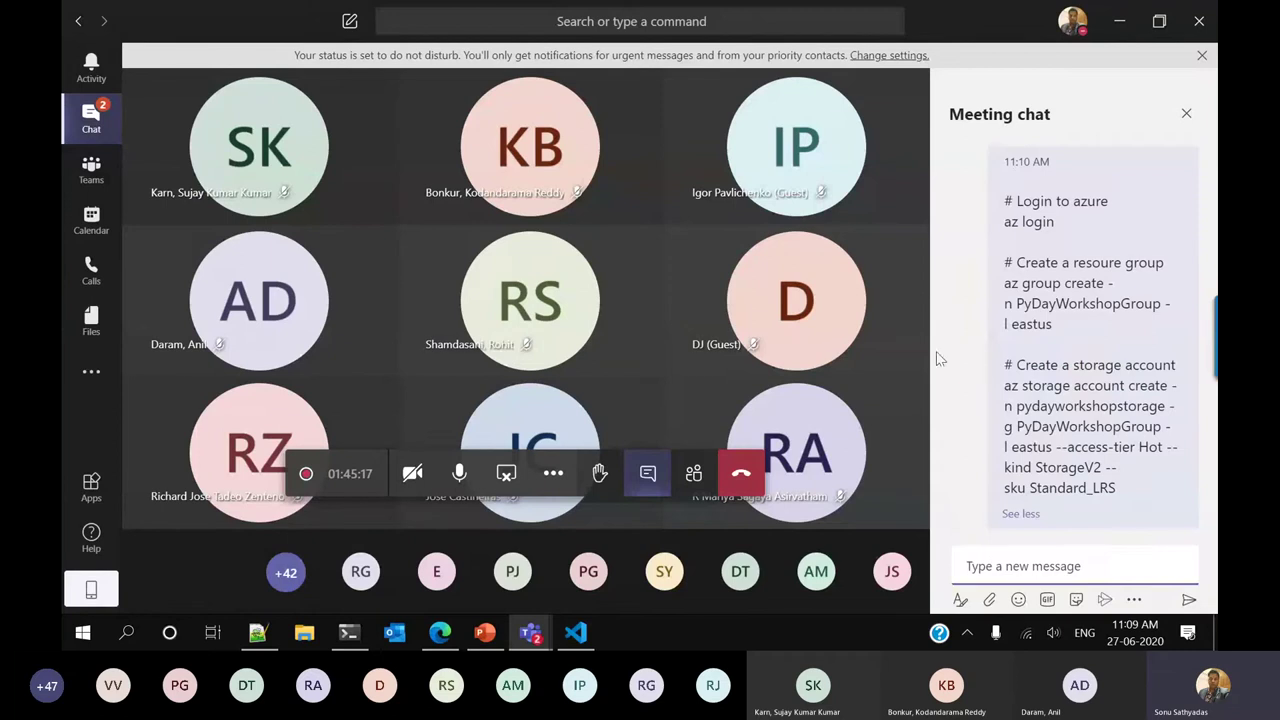
Append '(Not required in Cloud Shell)' to the az login comment in scripts.azcli
click(1128, 20)
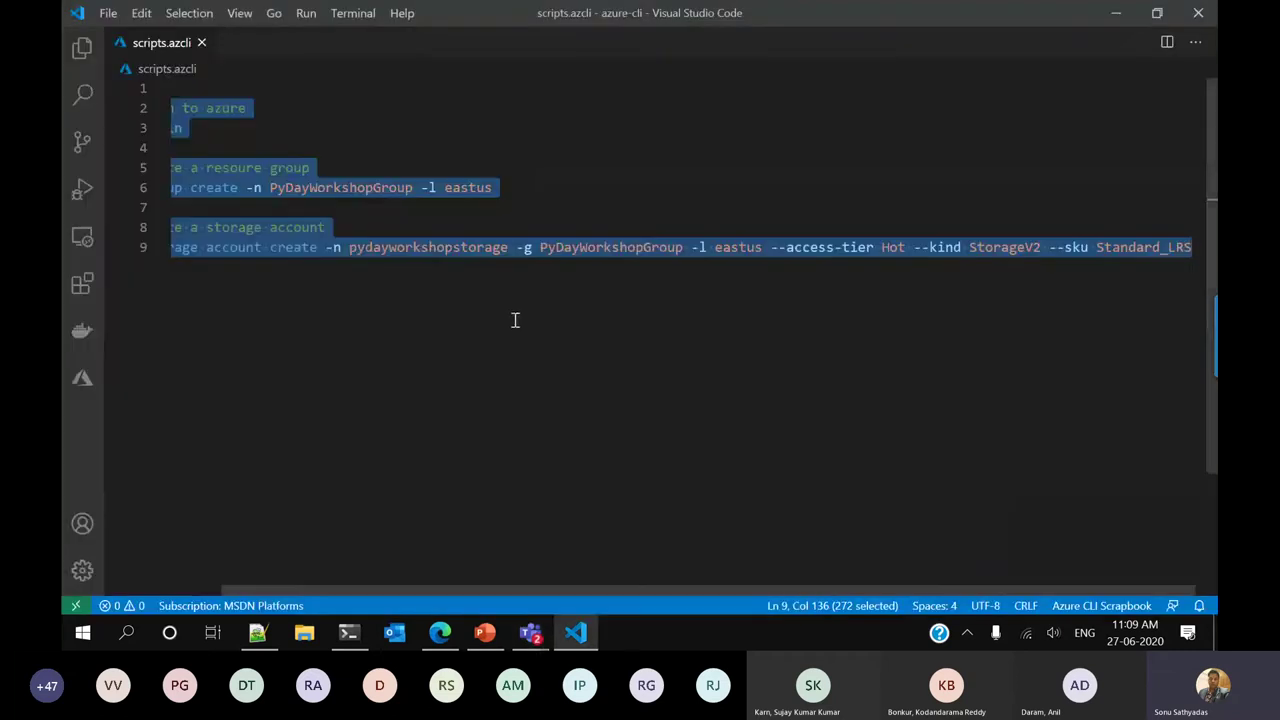
key(End)
shift+click(347, 290)
key(Home)
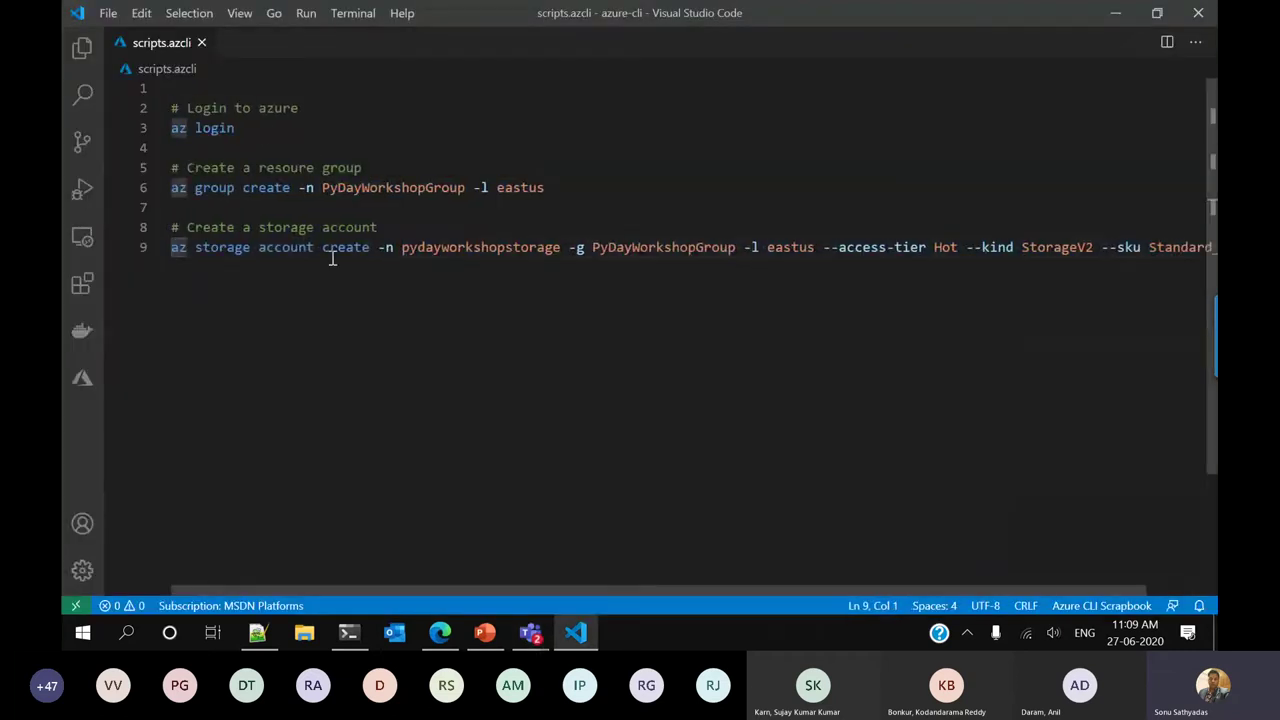
click(262, 132)
double_click(260, 133)
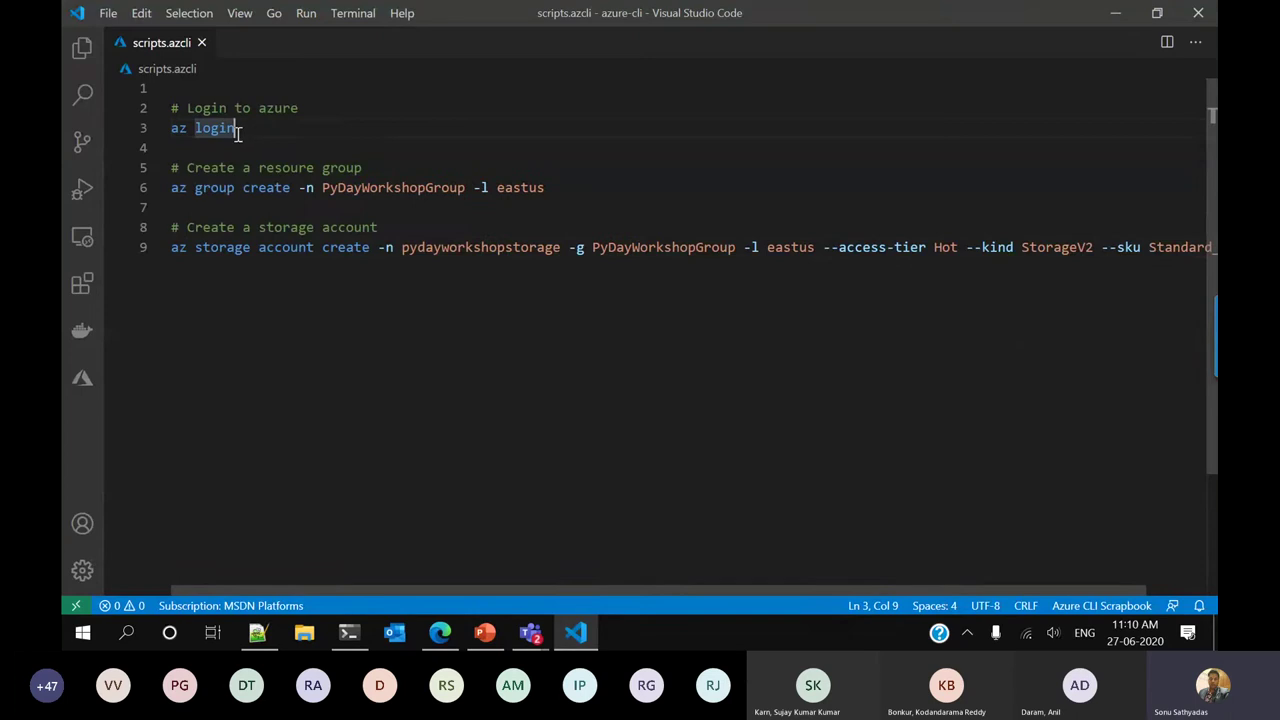
click(323, 107)
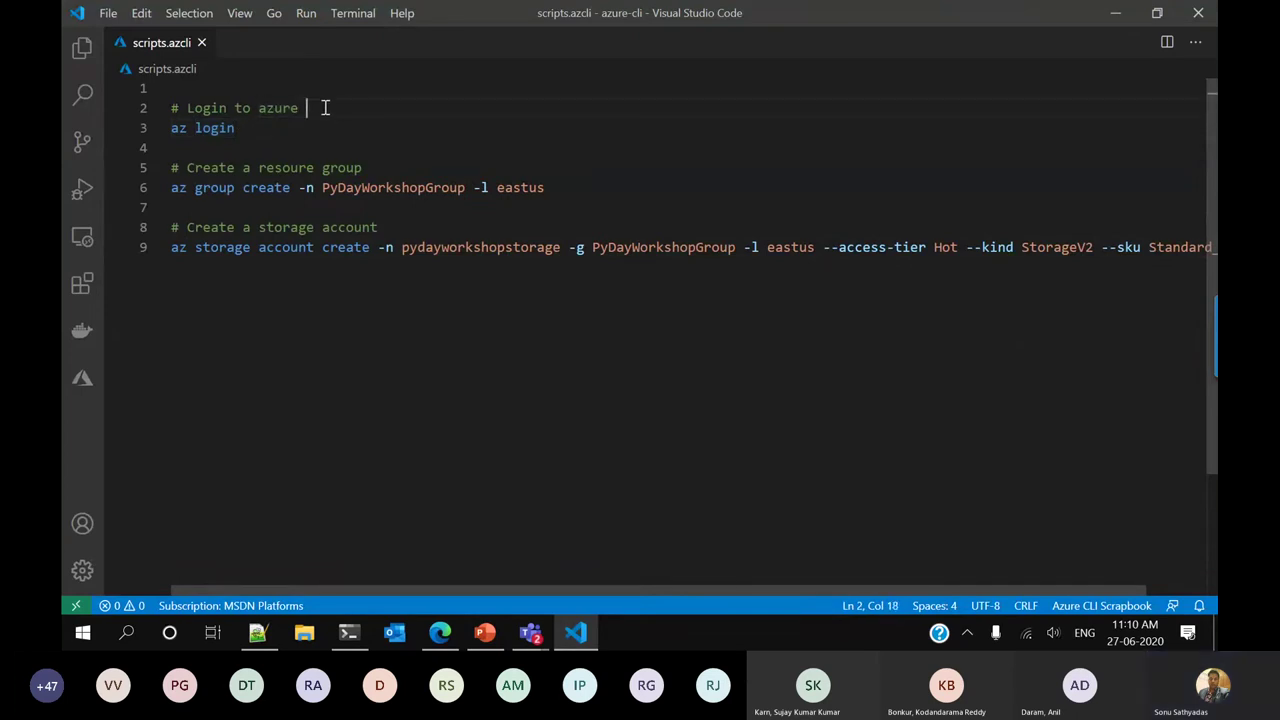
text((NO)
text(quired in )
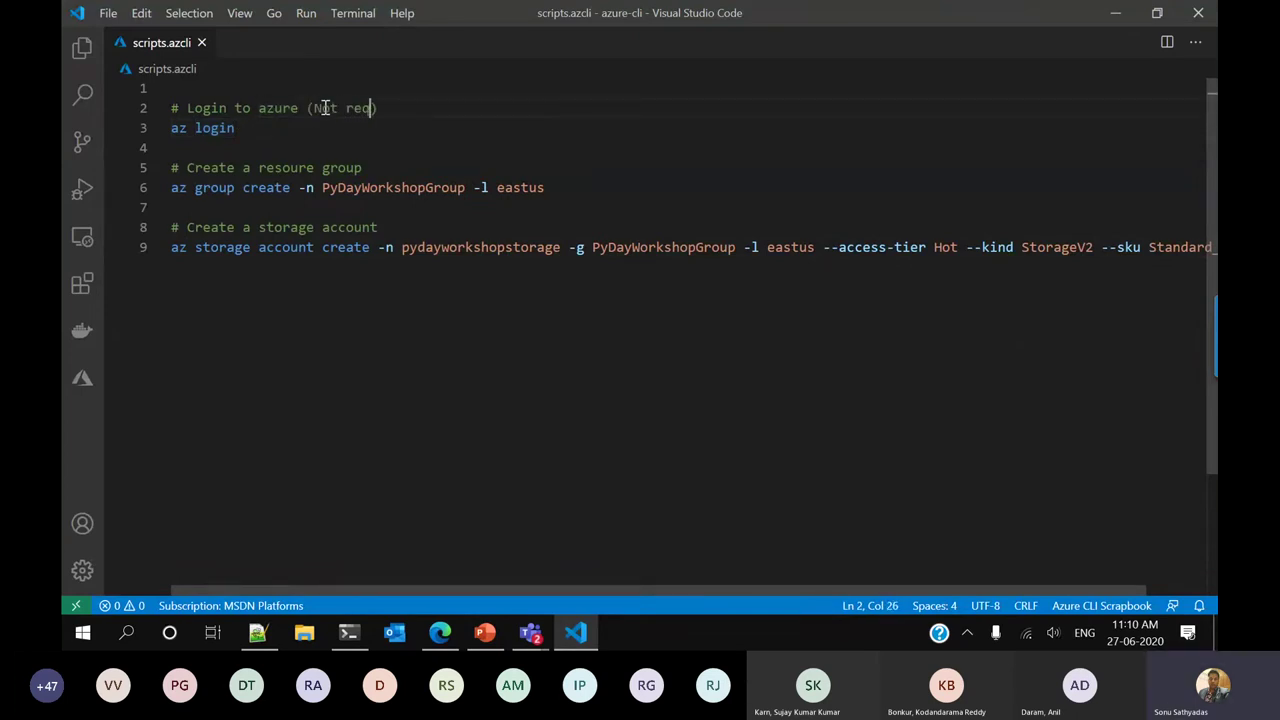
text(Cloud Shell)
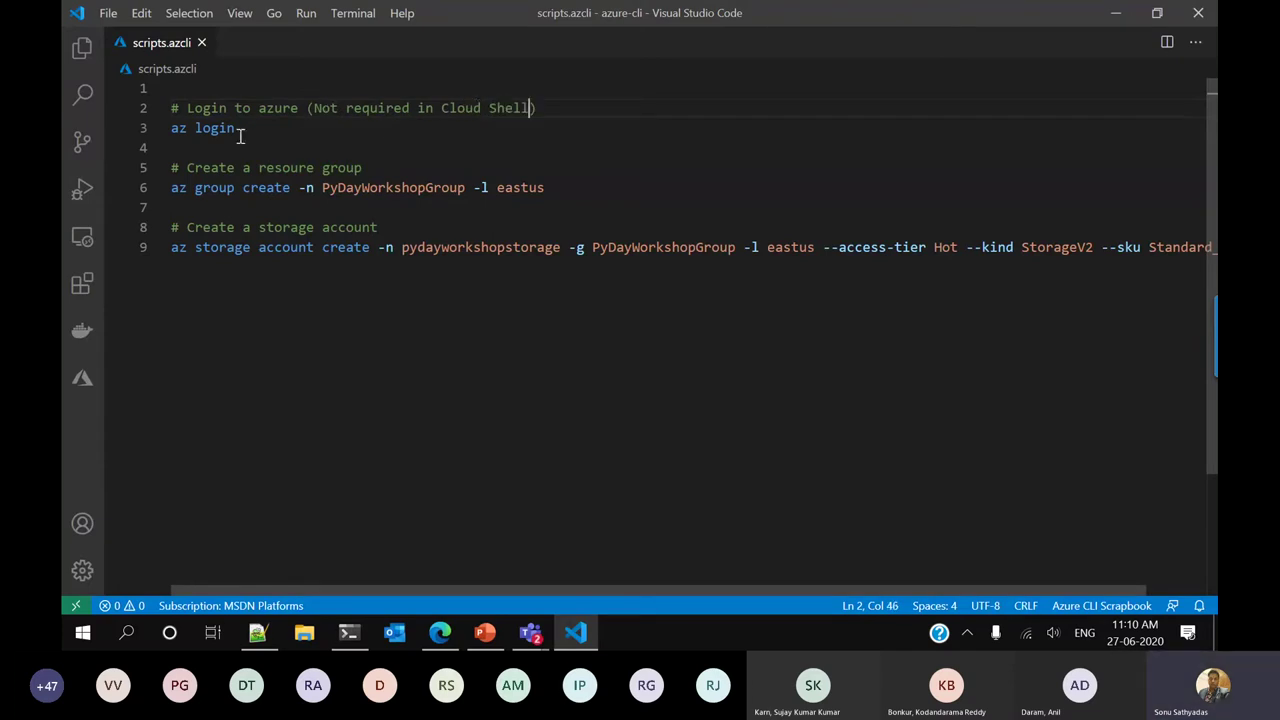
click(440, 632)
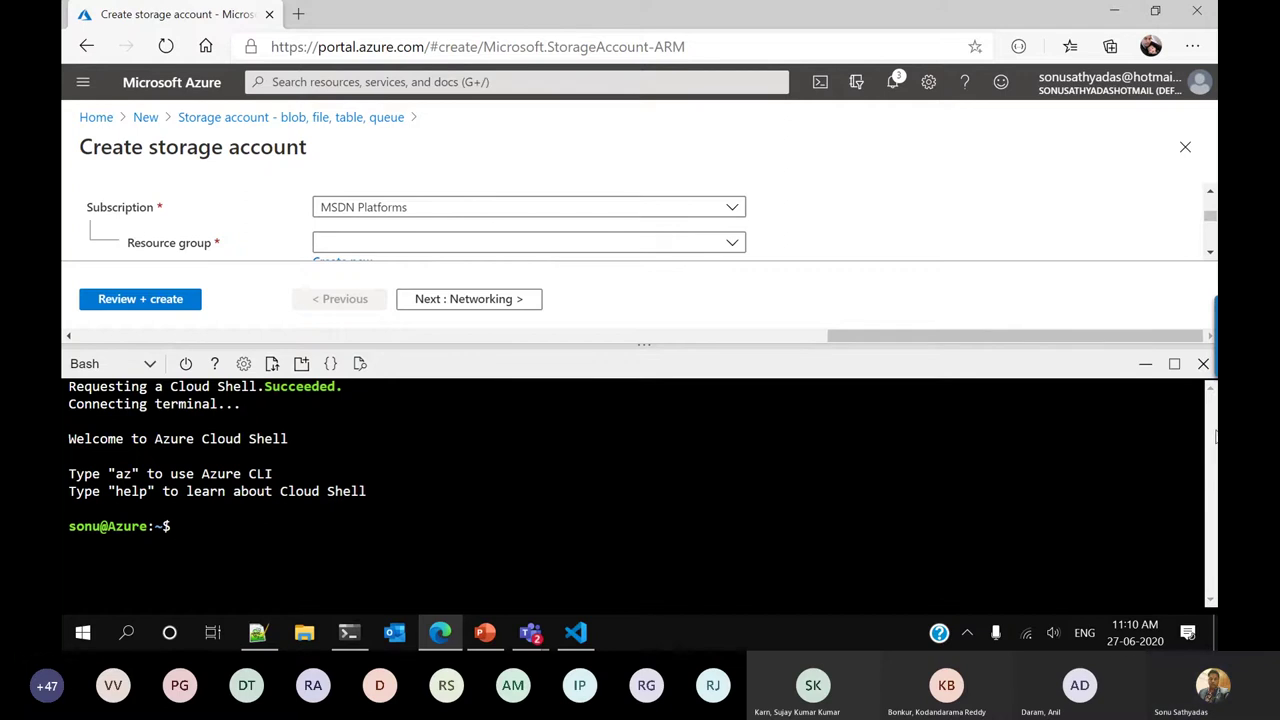
Close Cloud Shell and open pydaystorageaccount from PyDayWorkshopGroup, scrolling to its Containers, File shares, Tables and Queues
click(1203, 363)
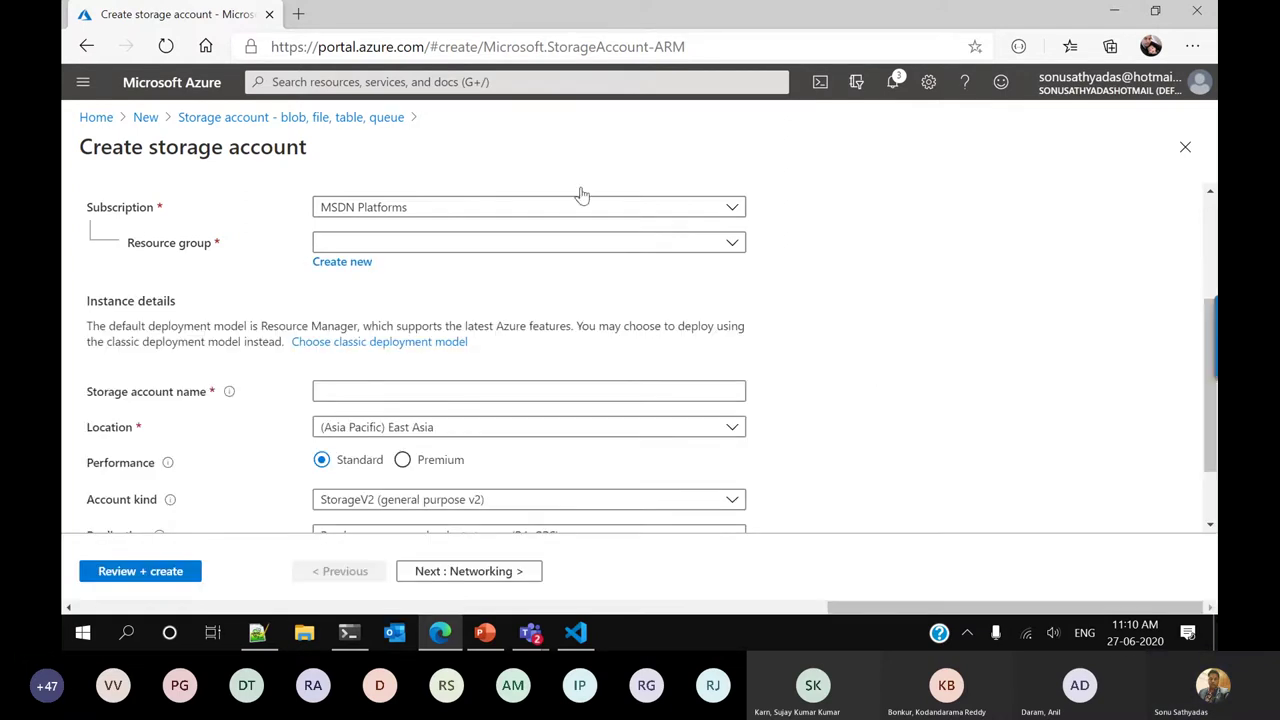
click(97, 118)
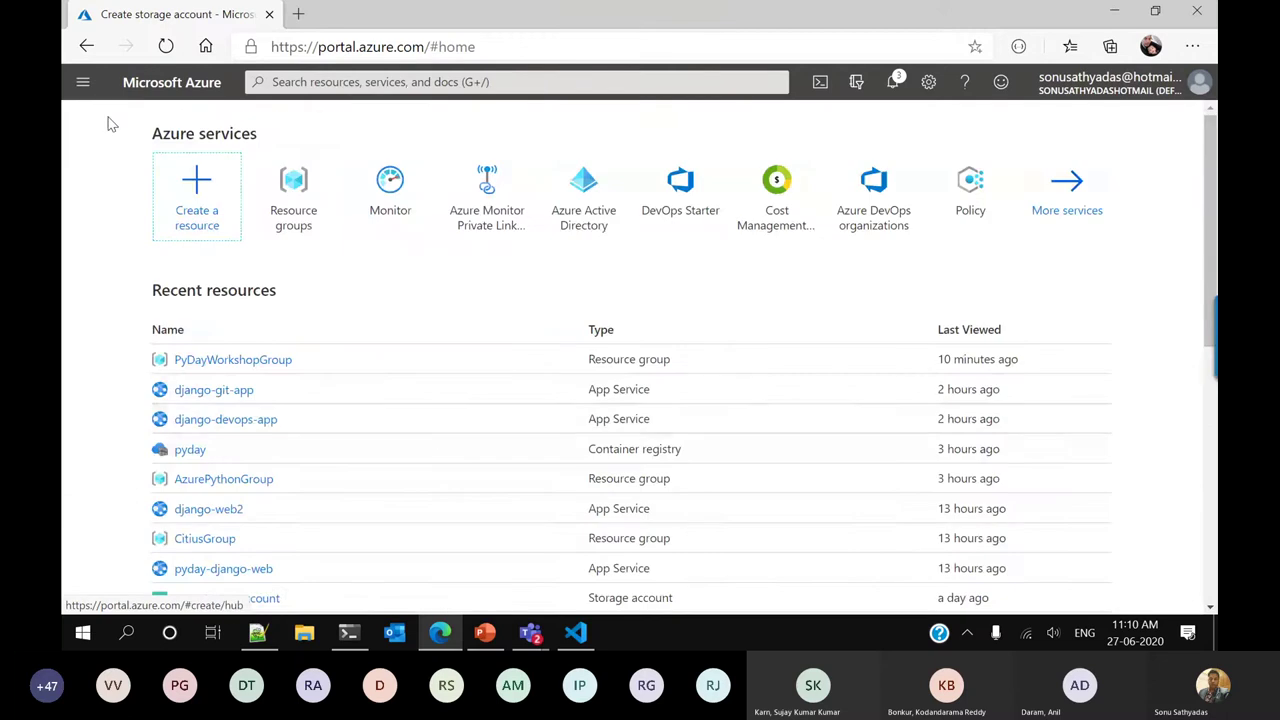
click(309, 225)
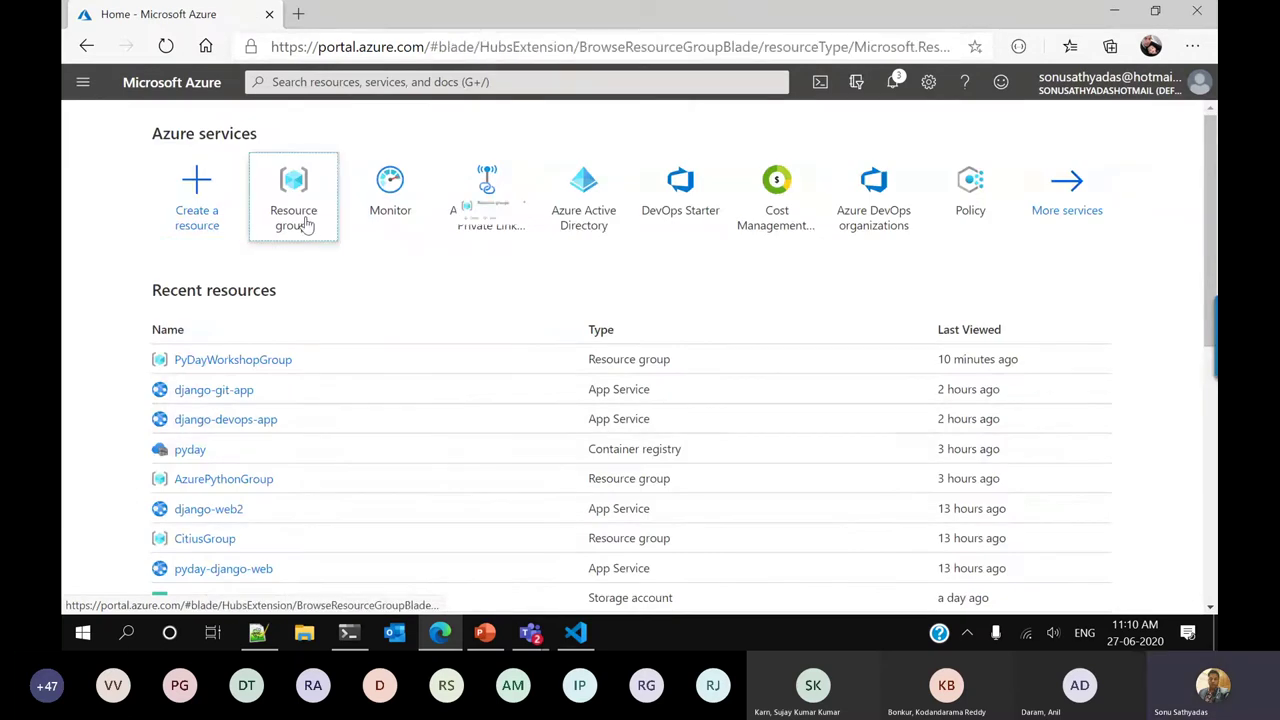
click(186, 491)
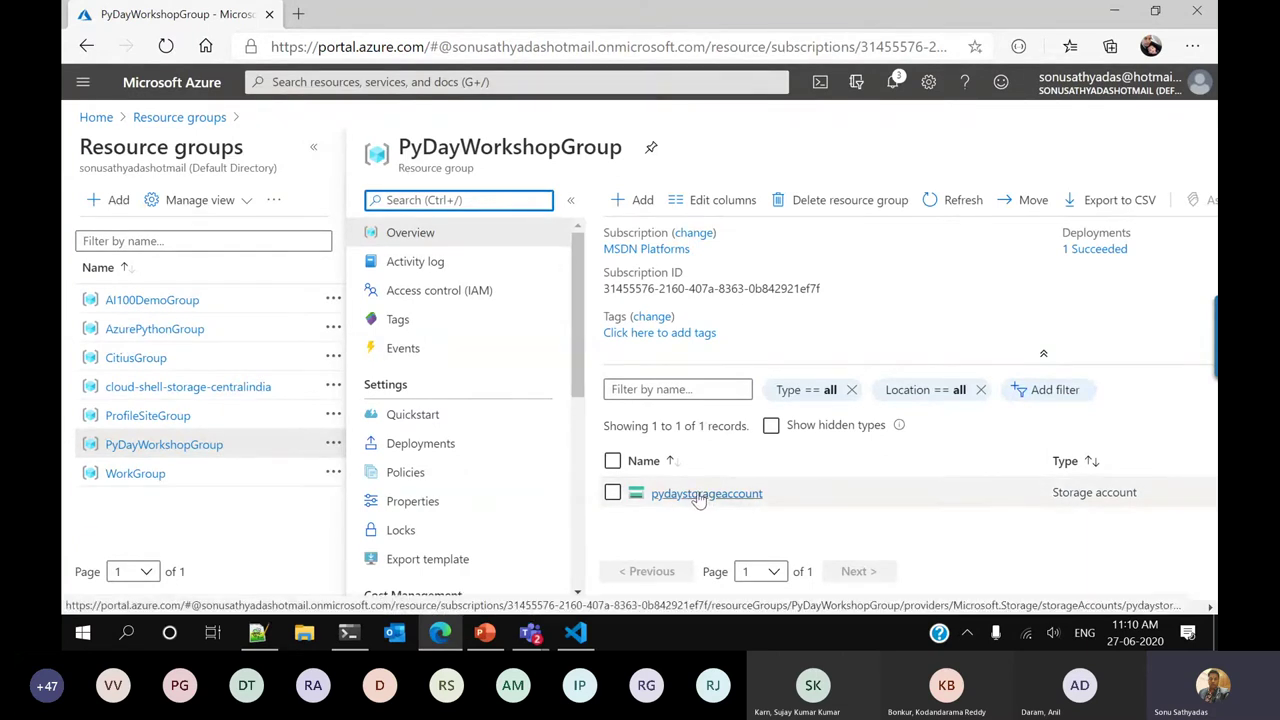
double_click(503, 143)
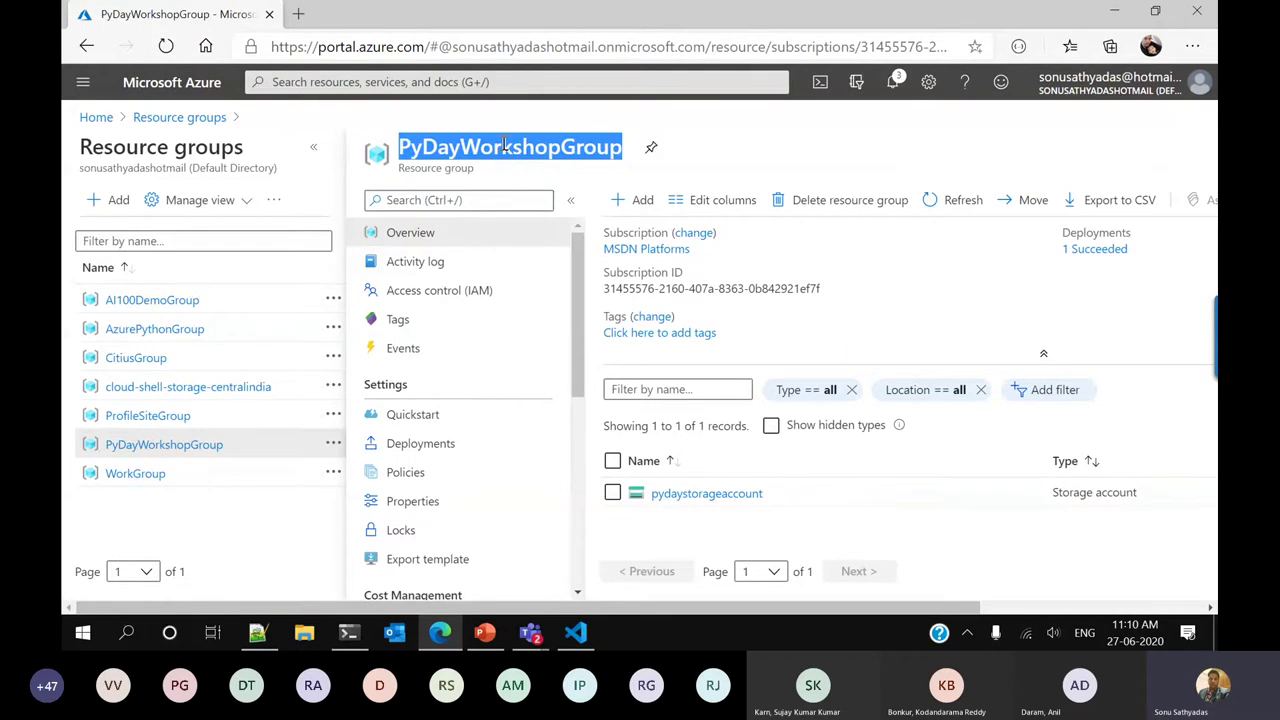
click(697, 494)
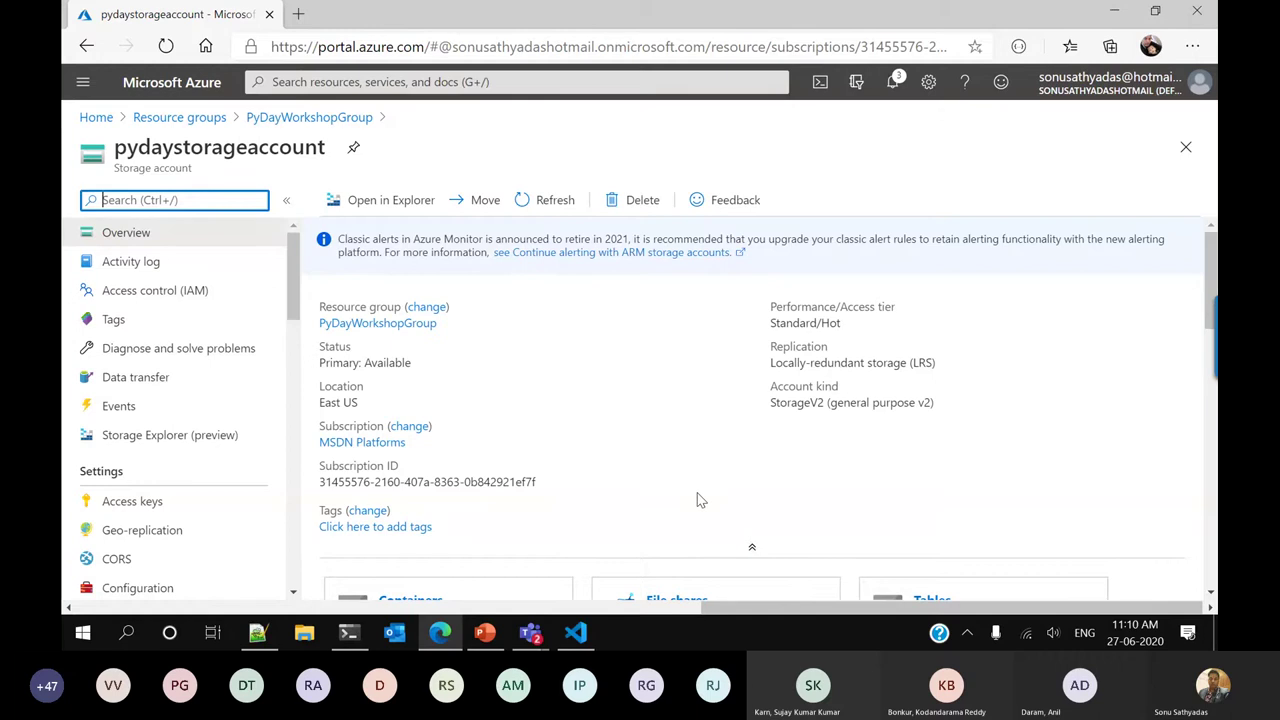
scroll(725, 548, down, 2)
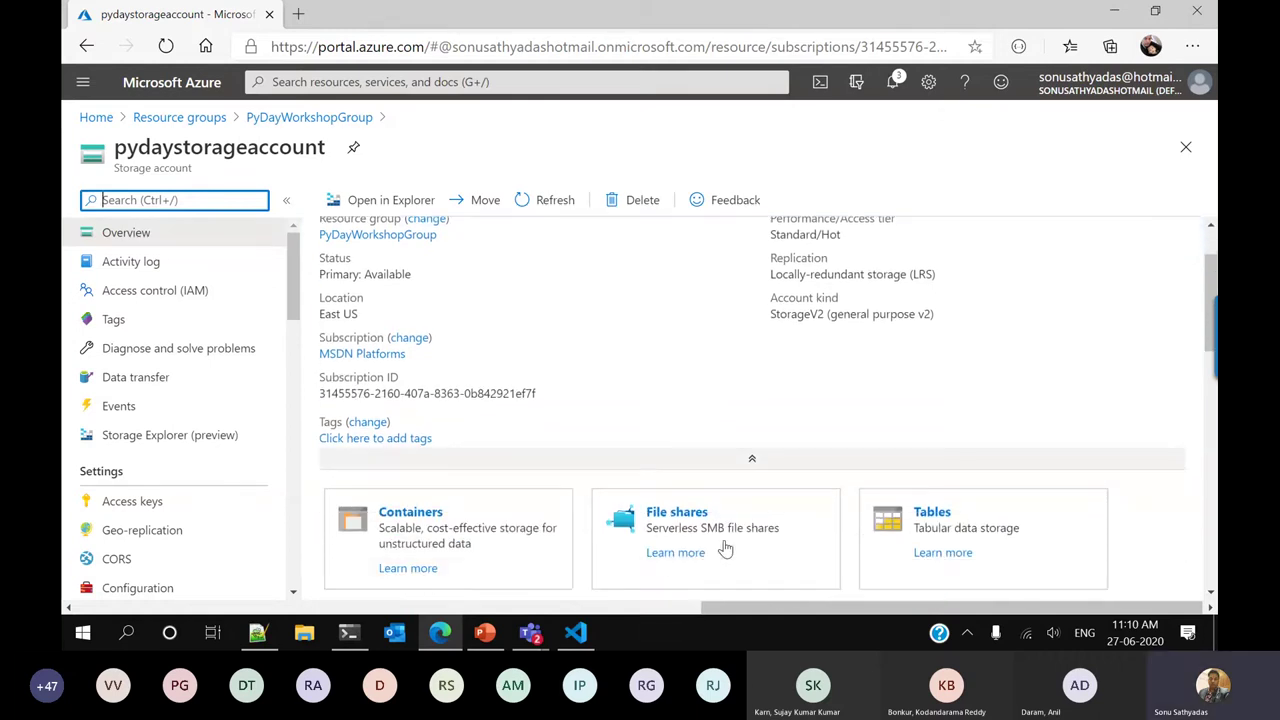
scroll(725, 548, down, 4)
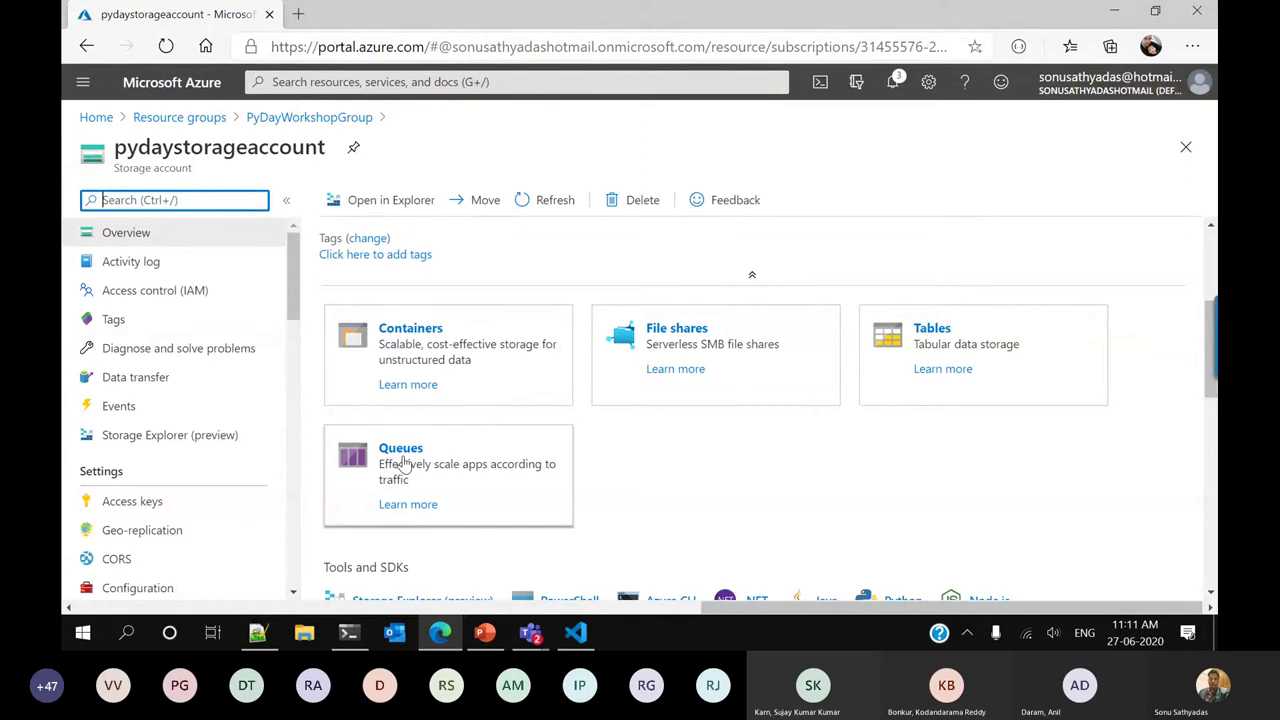
Expand the posted commands message in the Teams meeting chat
click(440, 634)
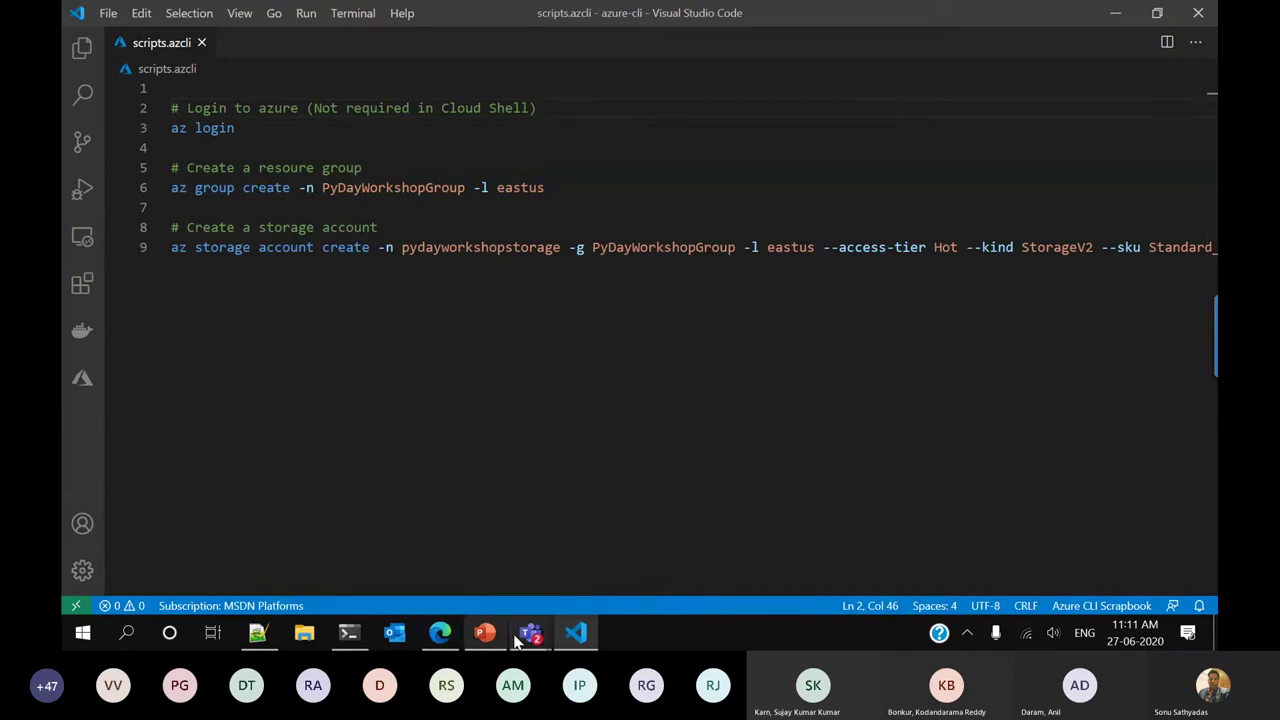
mouse_move(522, 638)
click(430, 500)
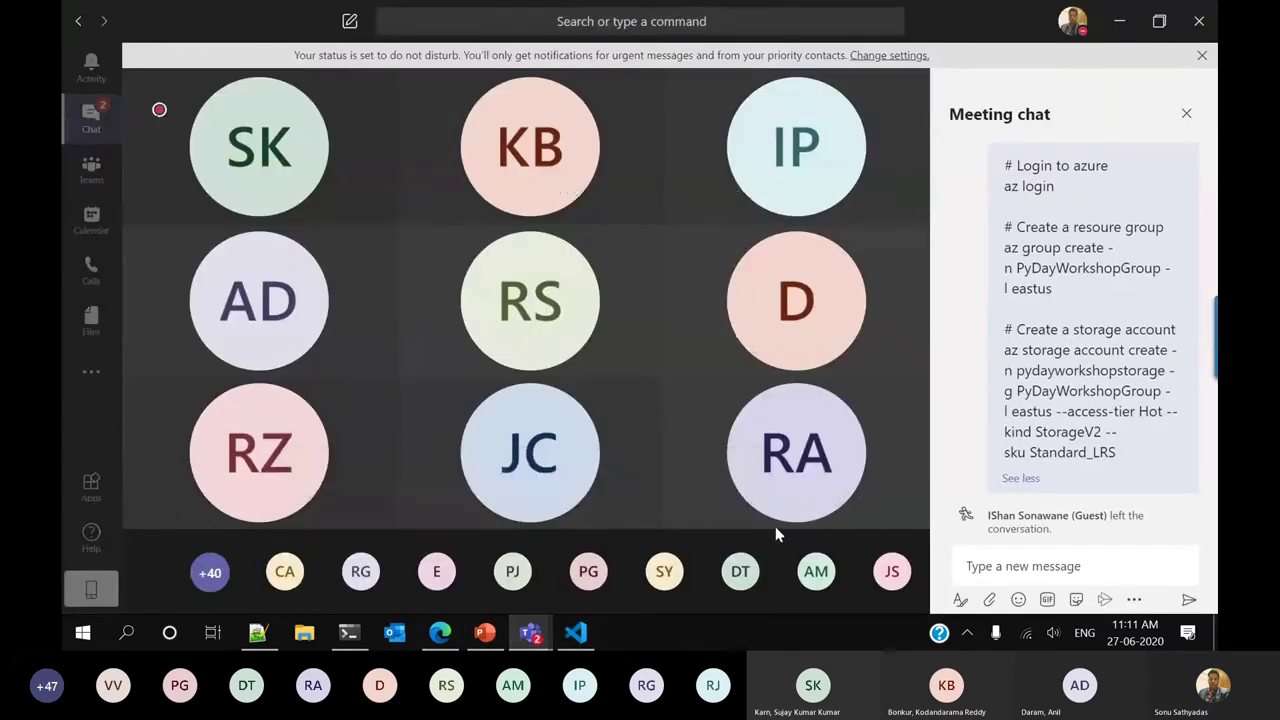
click(1020, 479)
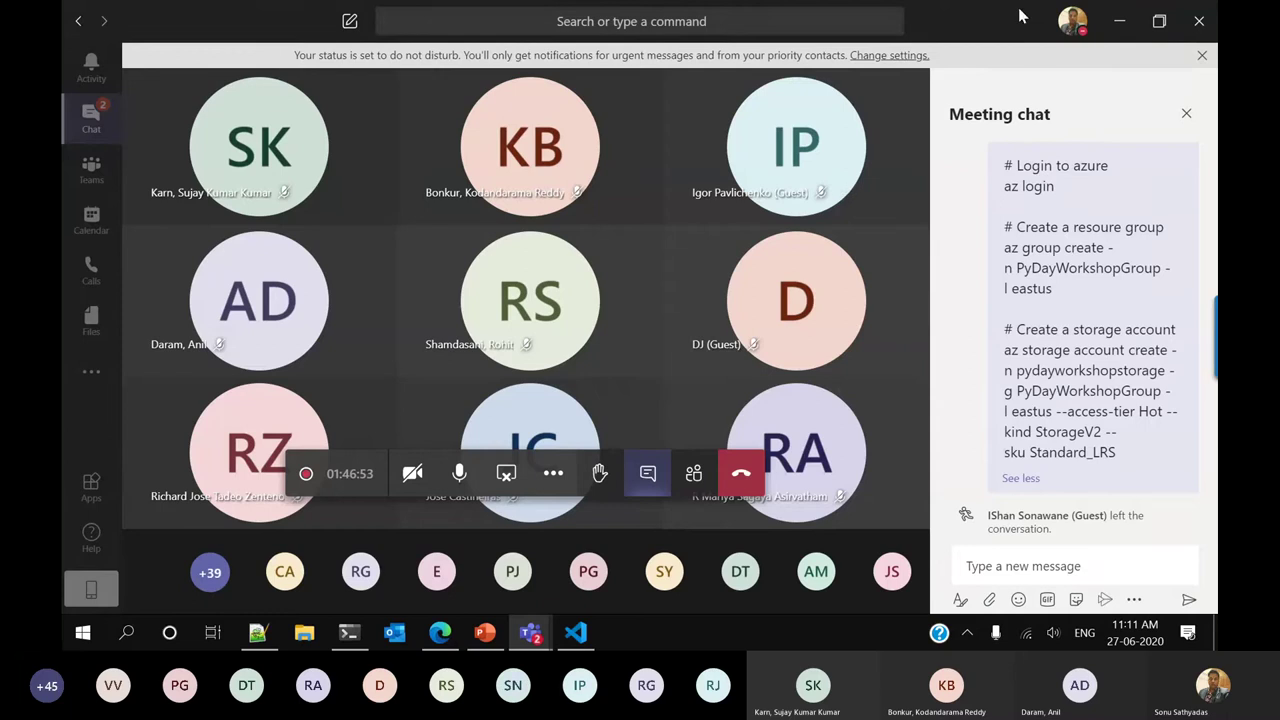
click(1121, 21)
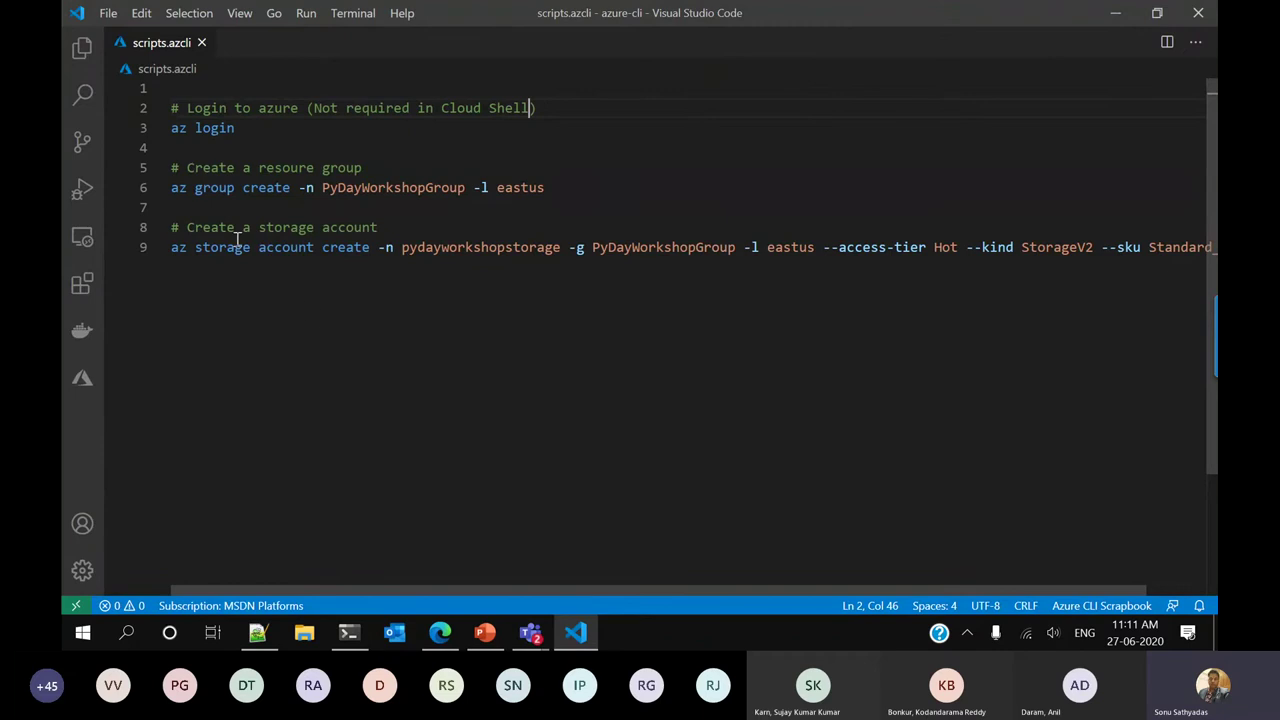
Highlight the access tier and SKU options on script line 9, then restore the pydaystorageaccount overview
mouse_move(241, 256)
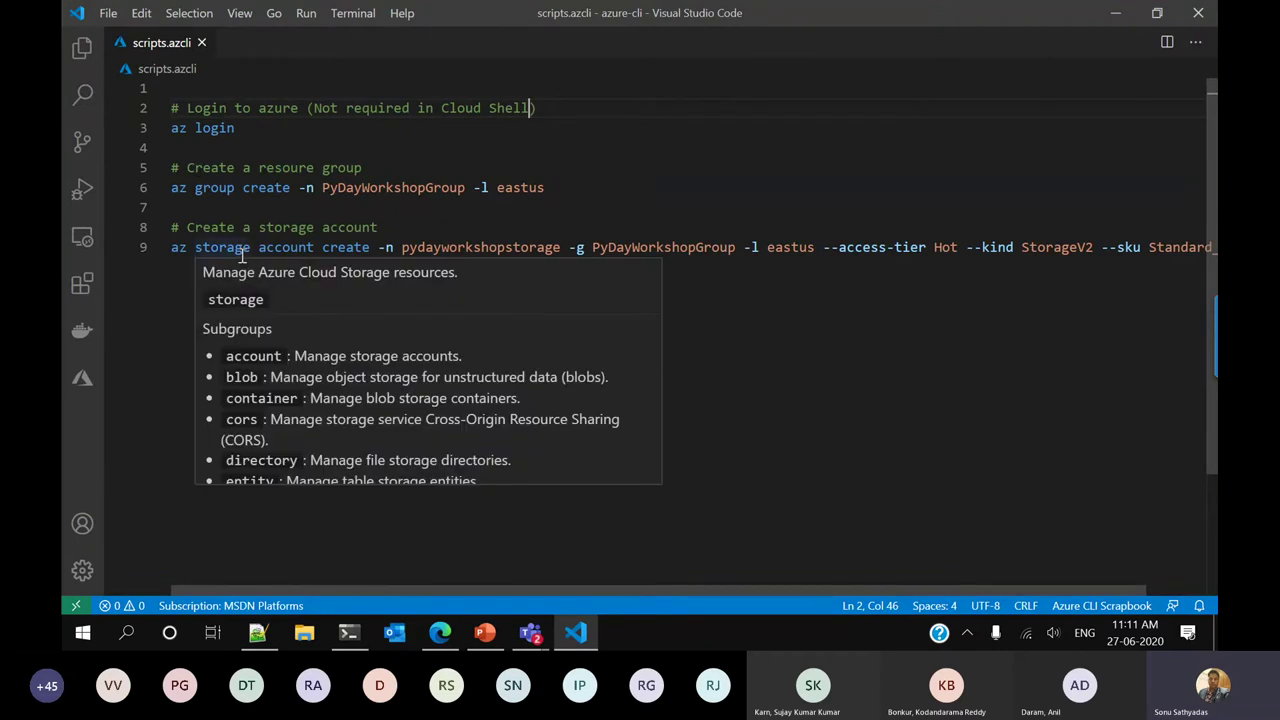
drag(909, 247, 1195, 247)
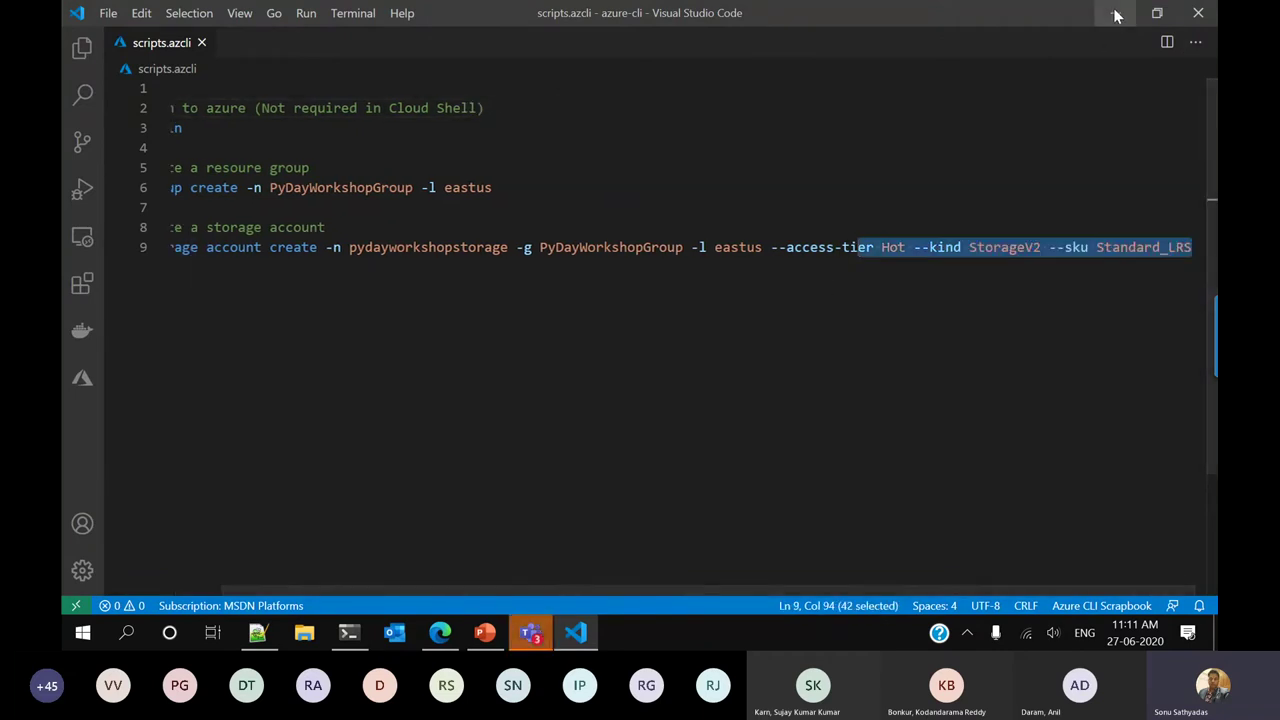
click(1116, 14)
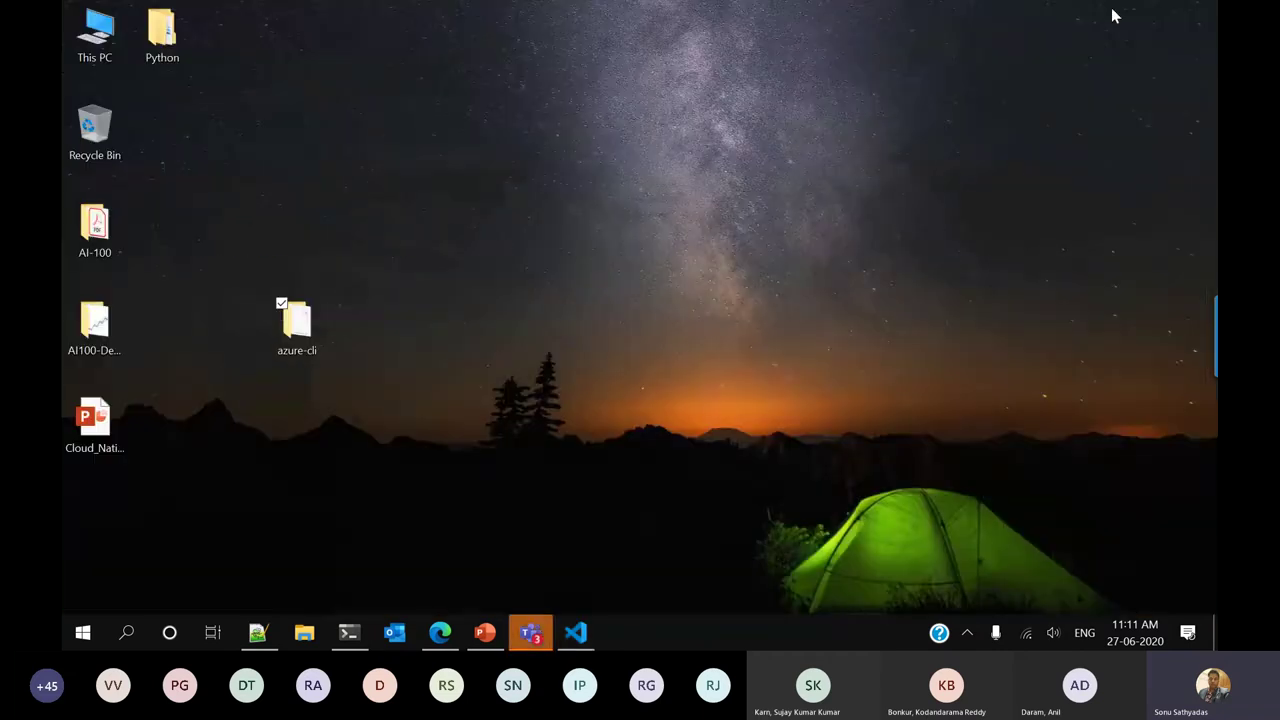
click(528, 633)
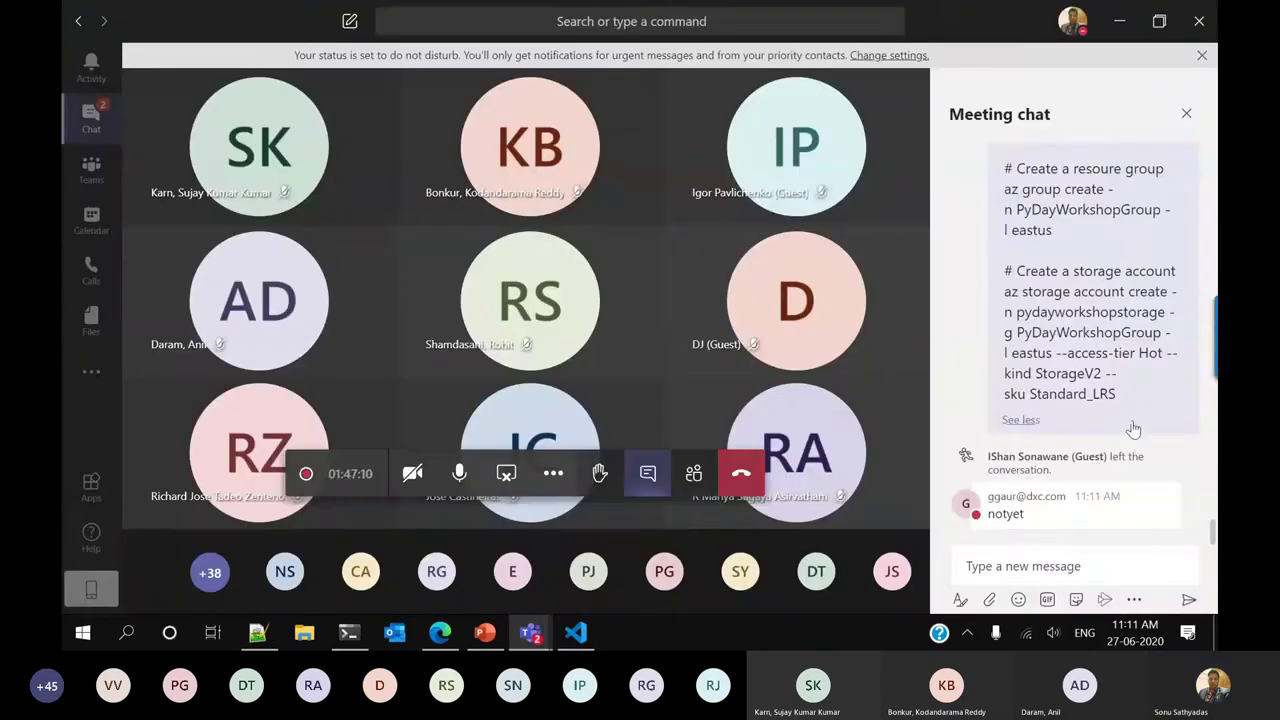
click(1121, 21)
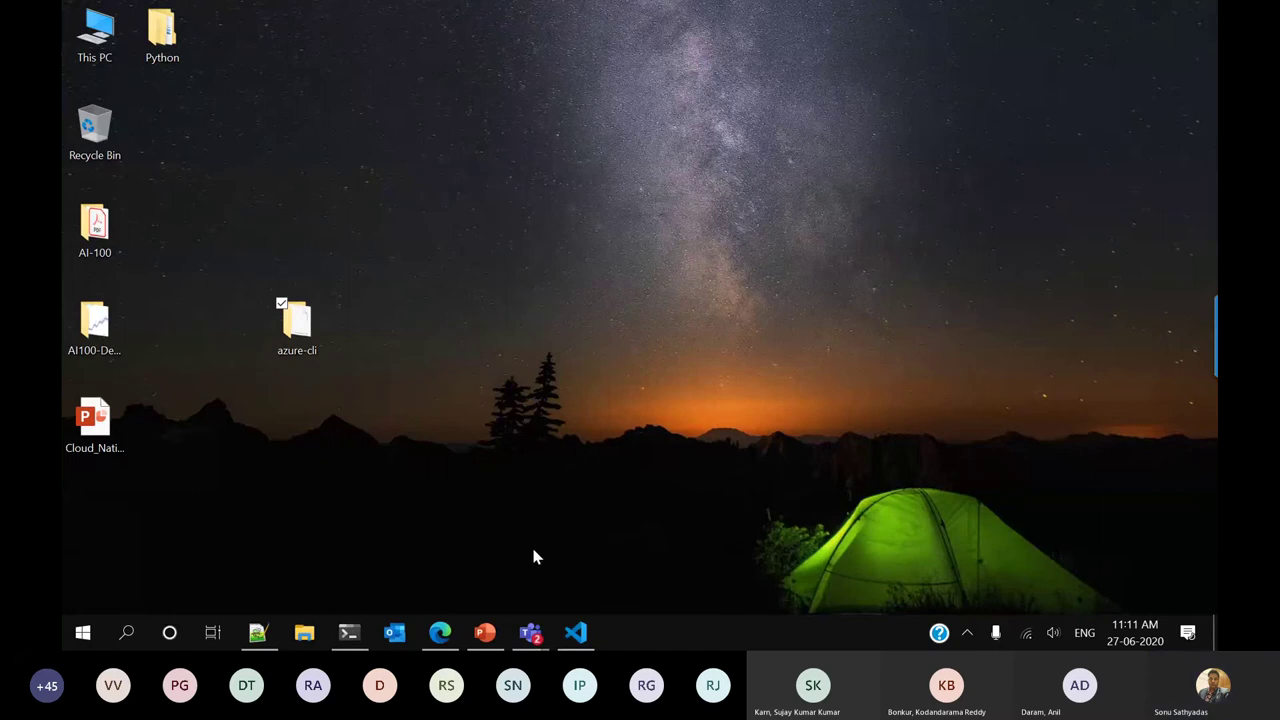
click(440, 632)
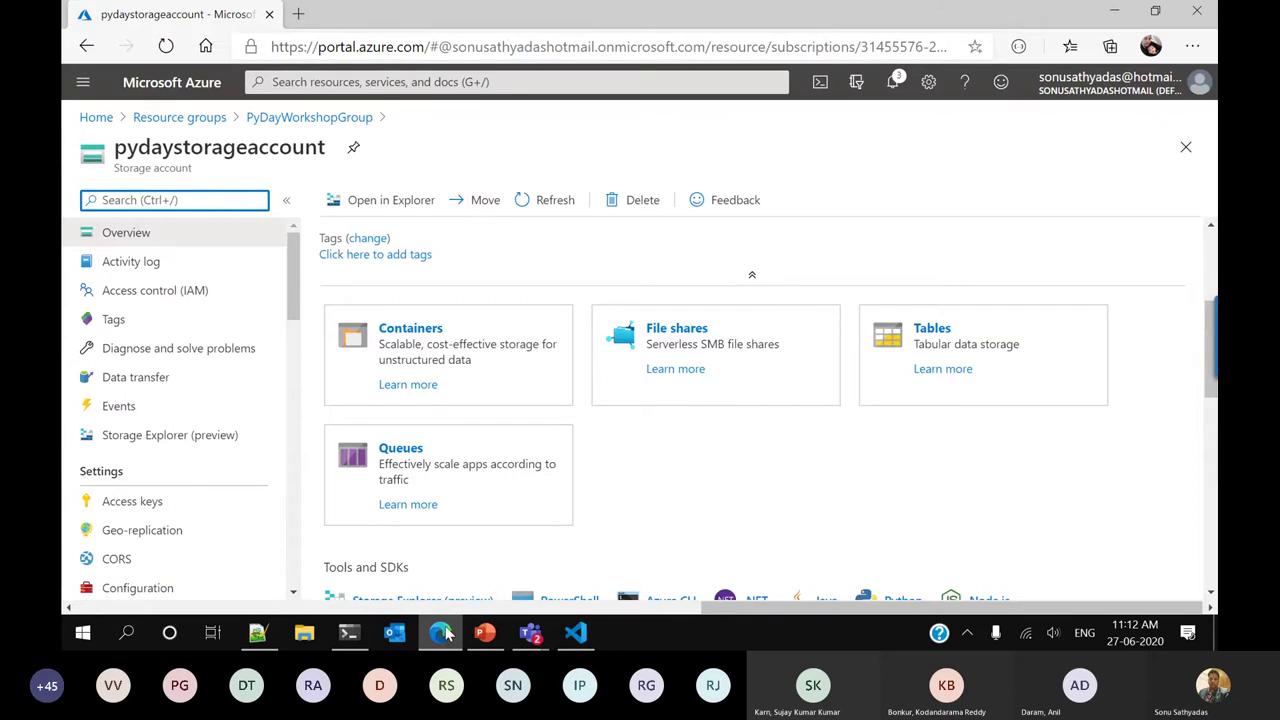
Open the Containers list of the pydaystorageaccount storage account
mouse_move(528, 632)
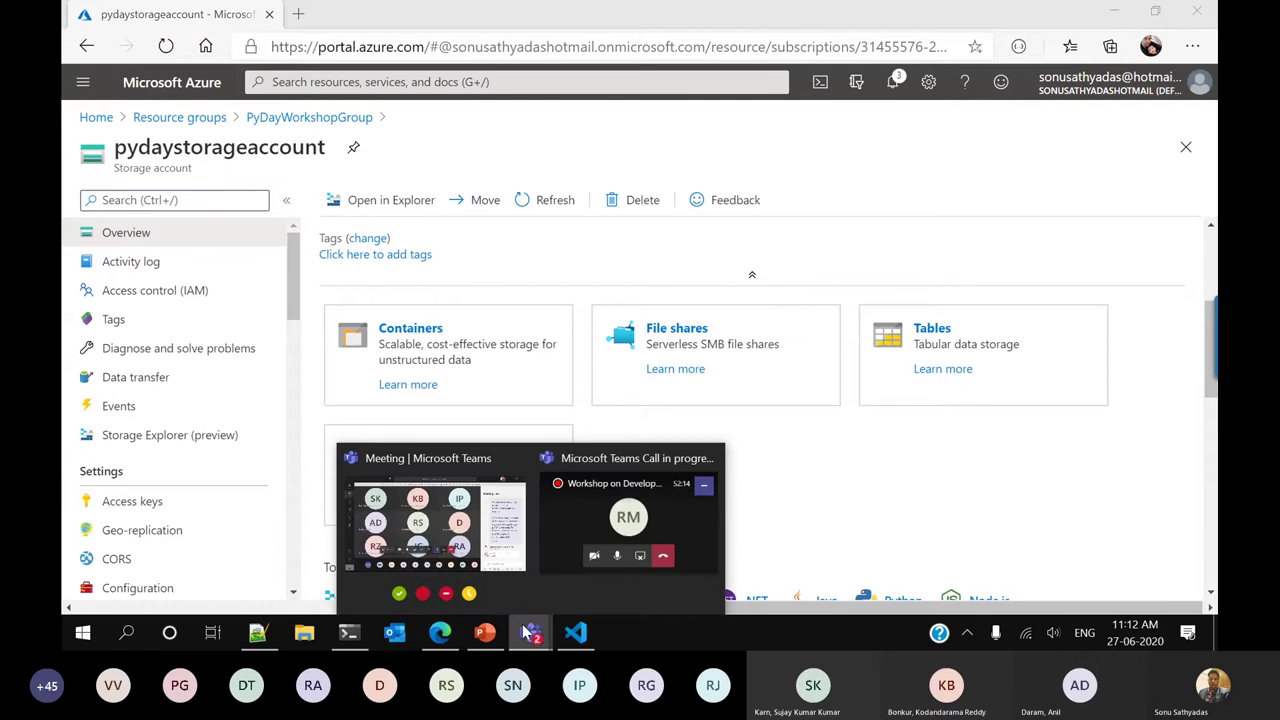
click(492, 548)
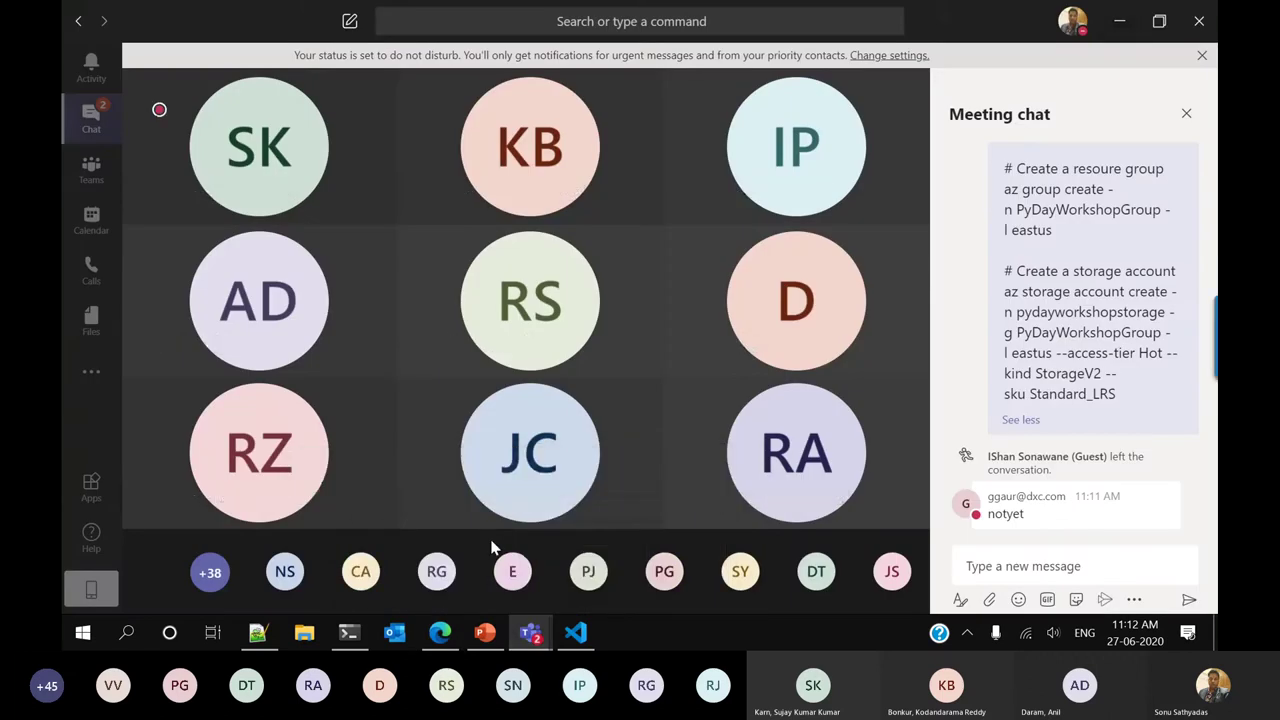
click(1122, 21)
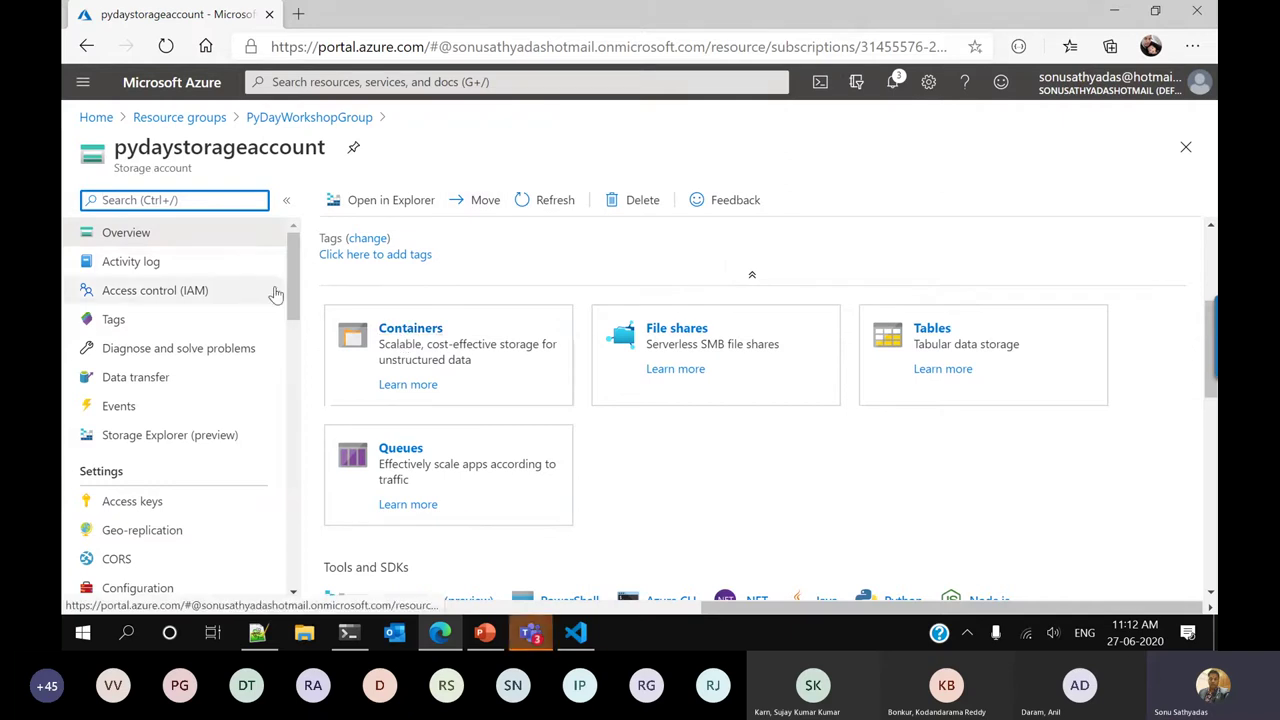
click(138, 234)
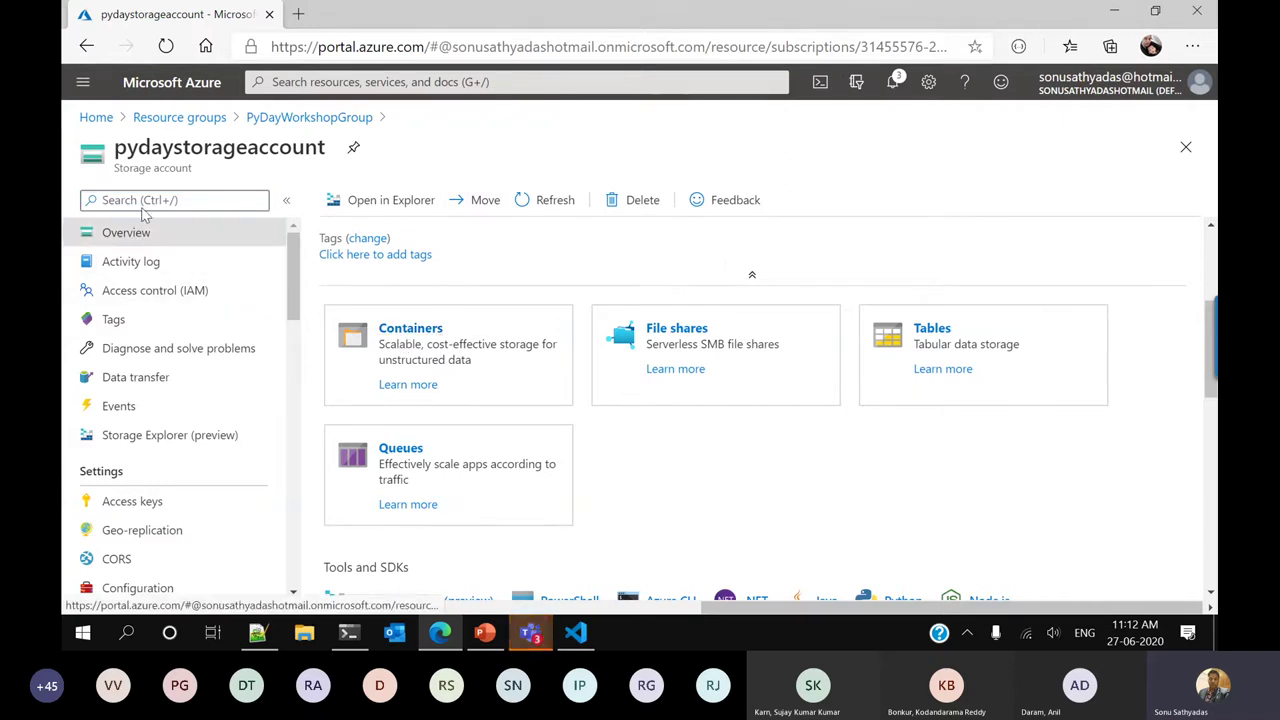
double_click(192, 146)
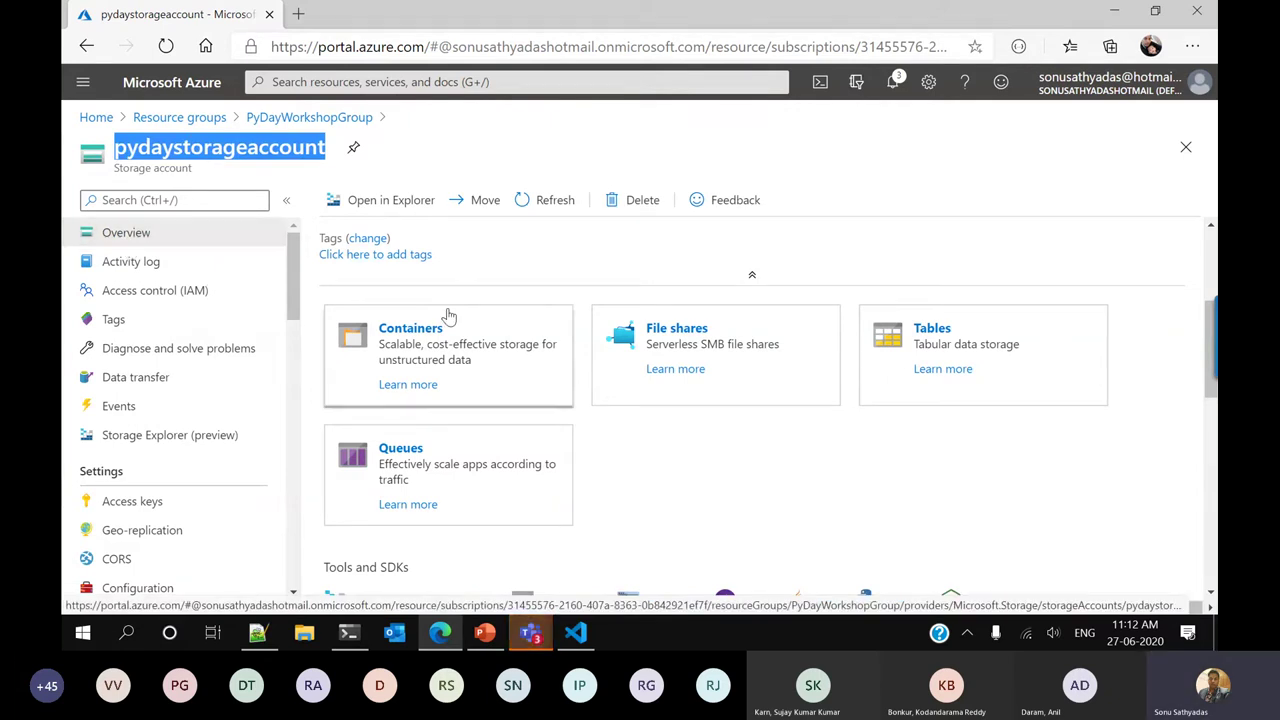
scroll(448, 312, up, 3)
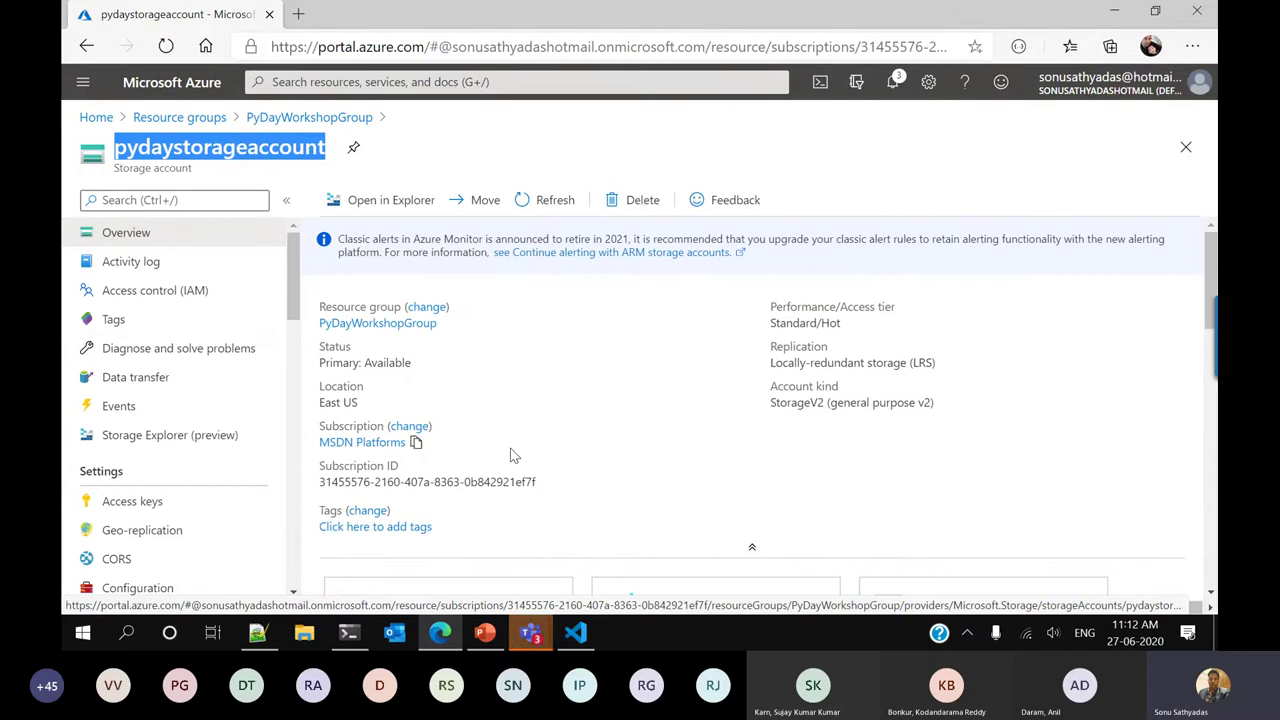
scroll(555, 472, down, 2)
scroll(555, 472, down, 1)
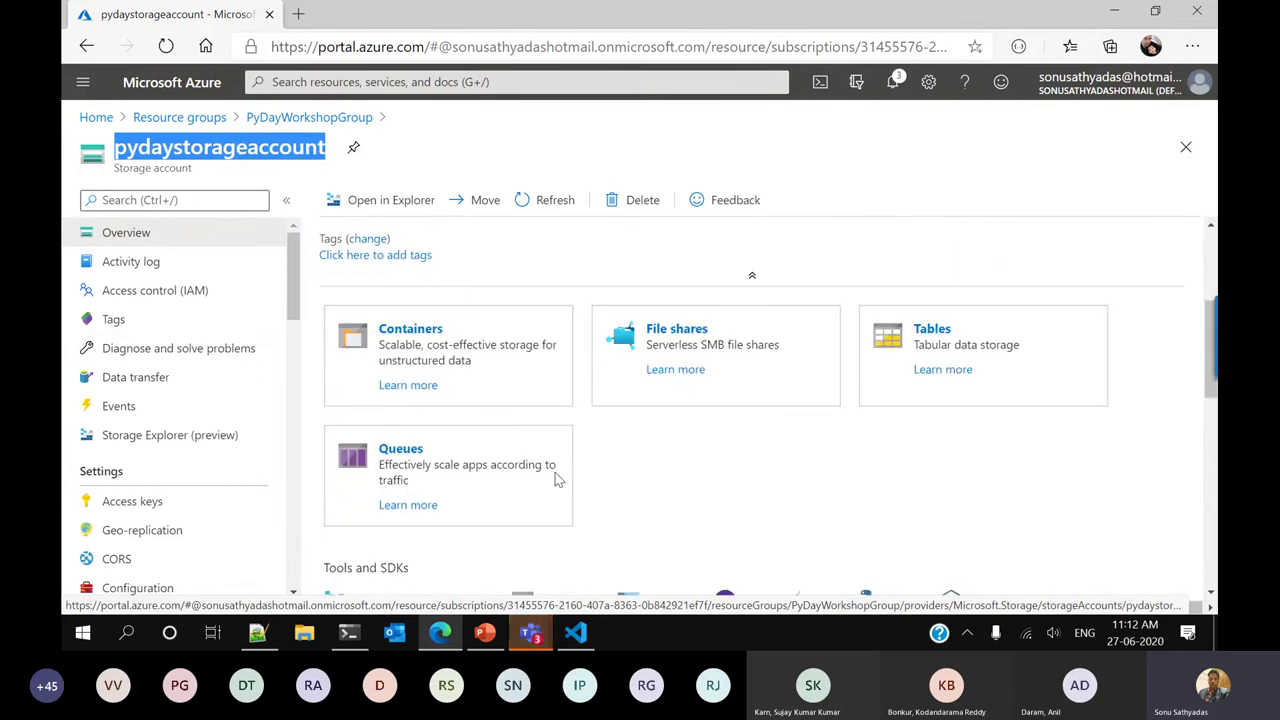
click(412, 330)
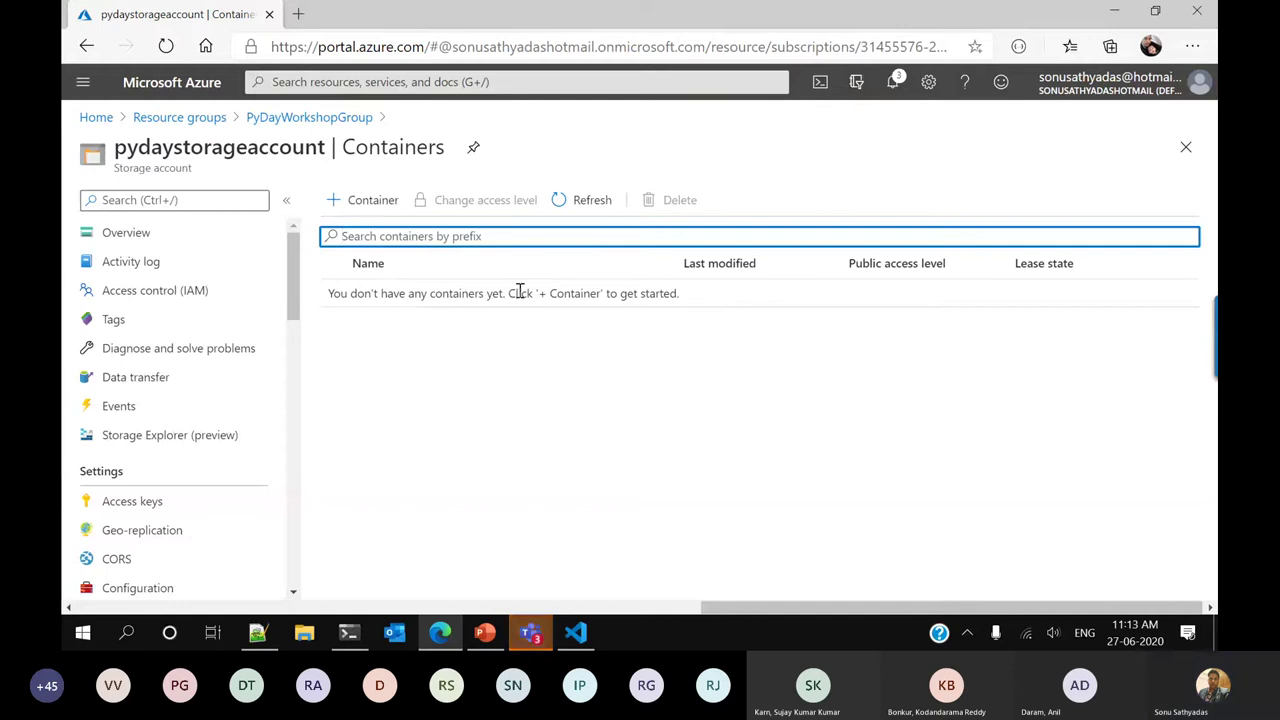
Add a new container named images with private access
click(530, 632)
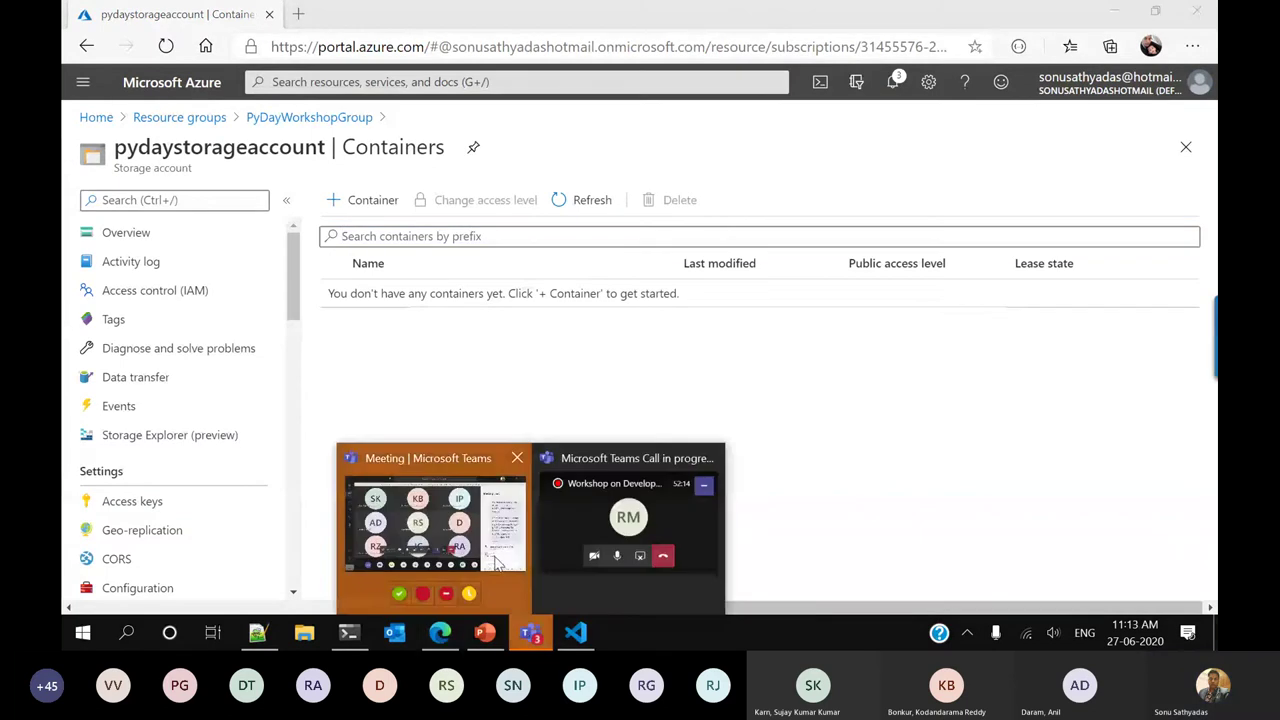
click(497, 562)
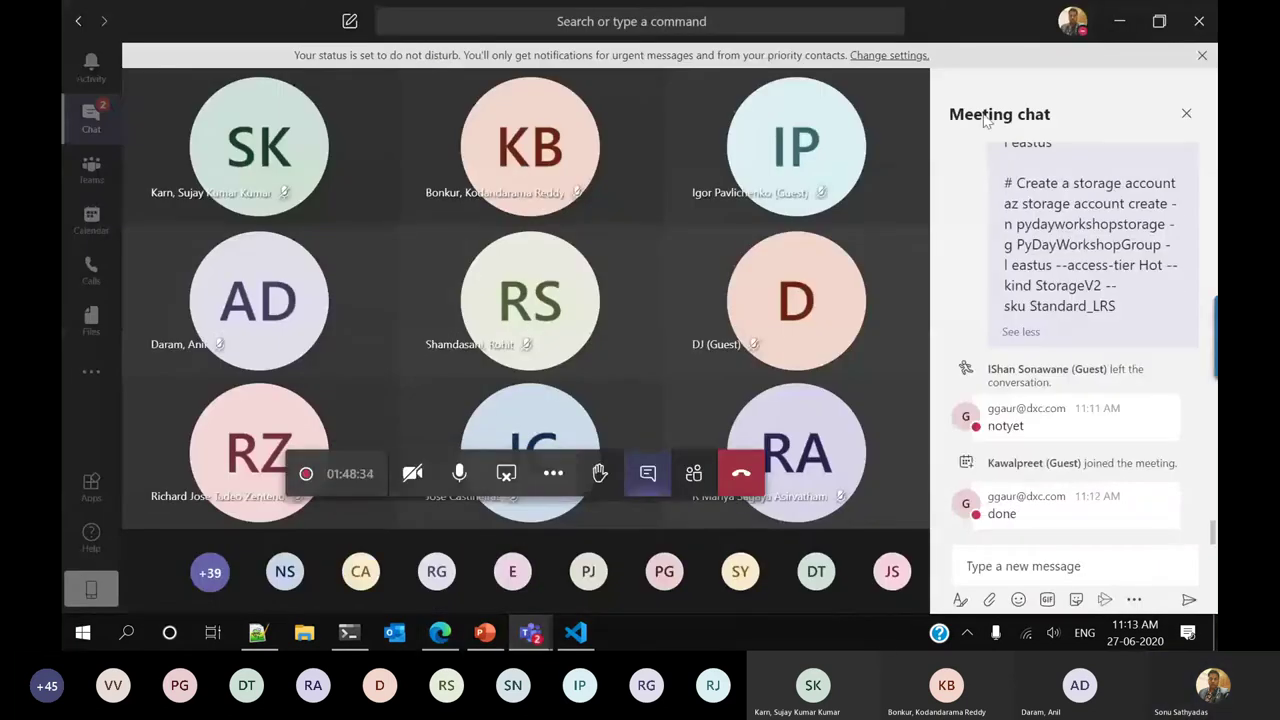
click(1119, 21)
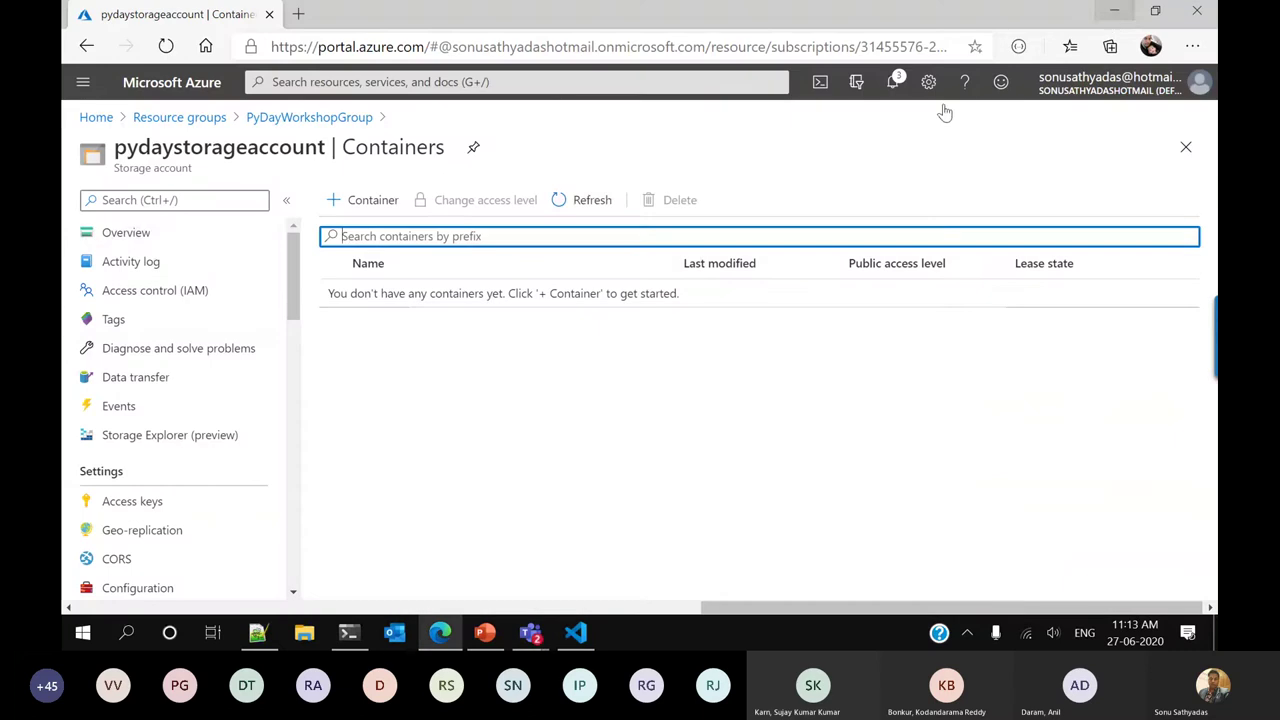
double_click(397, 148)
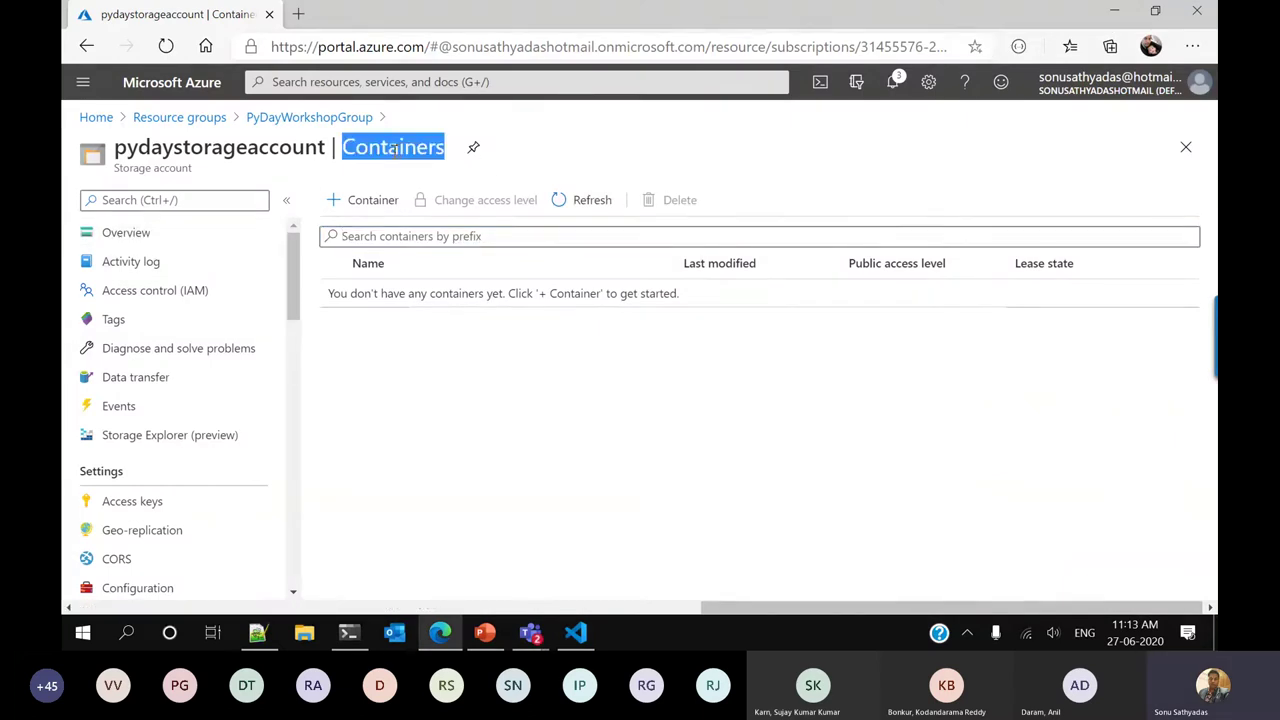
click(370, 201)
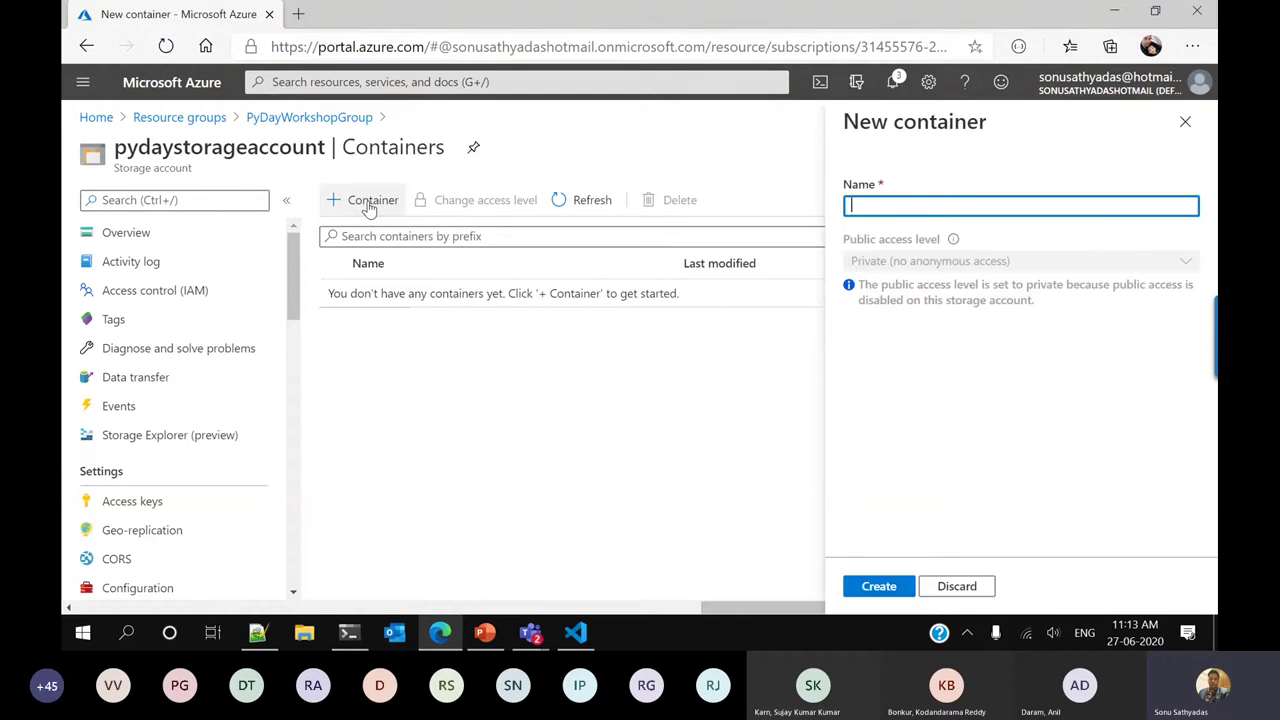
text(images)
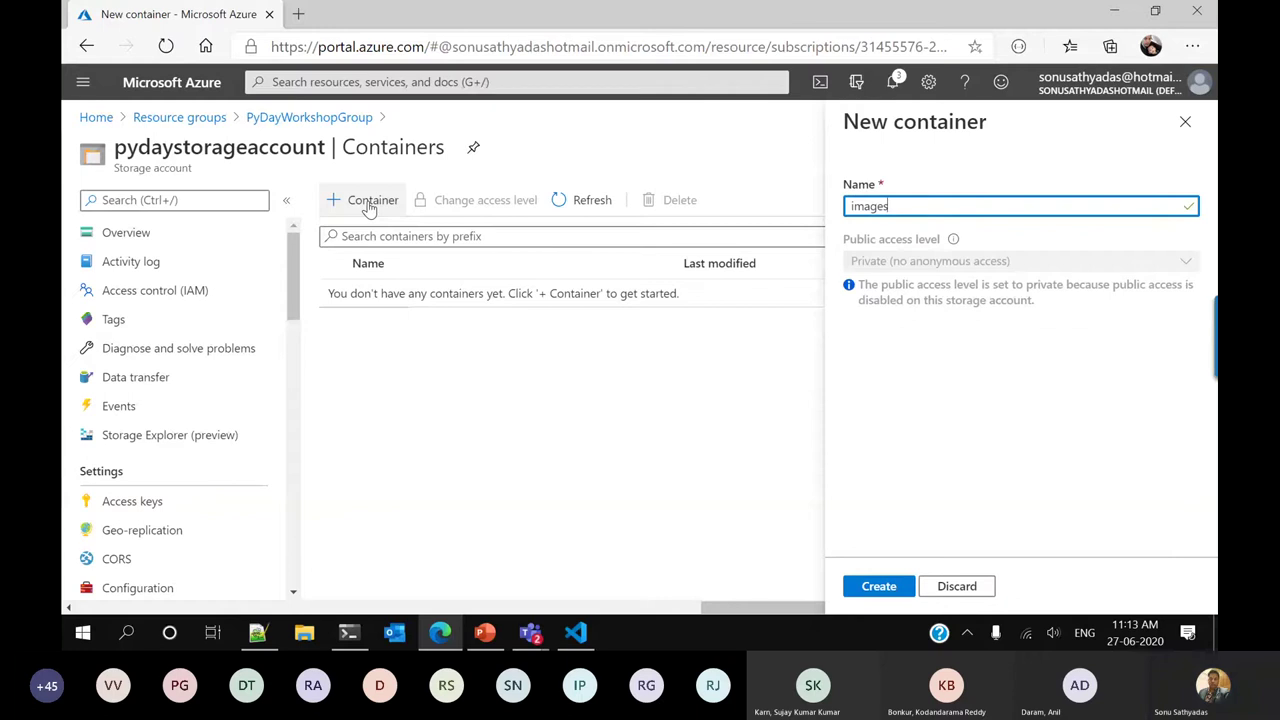
click(1088, 397)
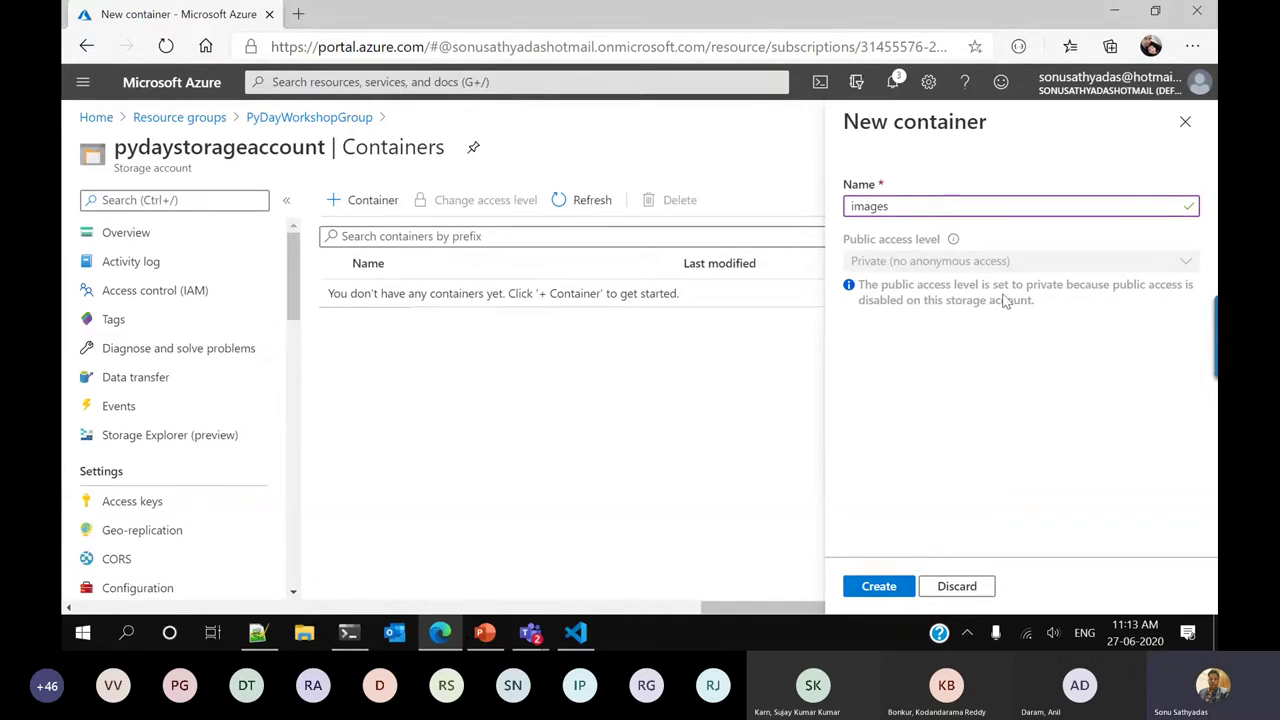
mouse_move(955, 243)
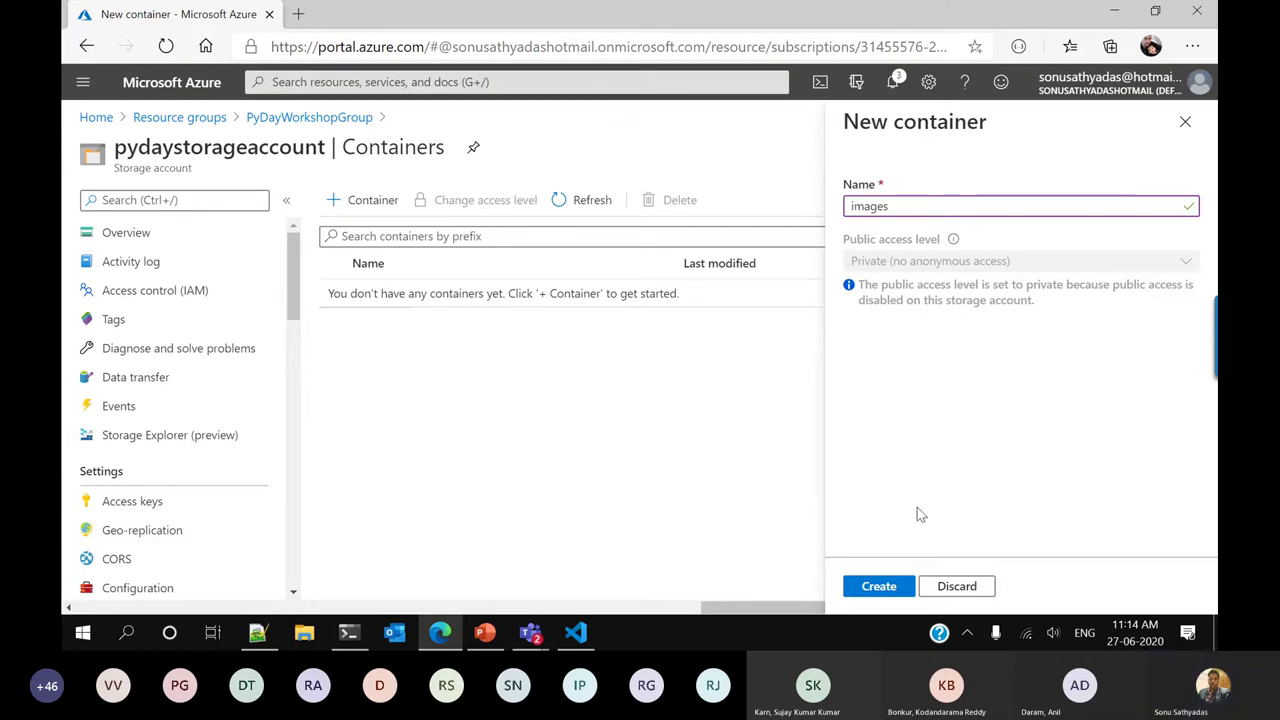
click(889, 588)
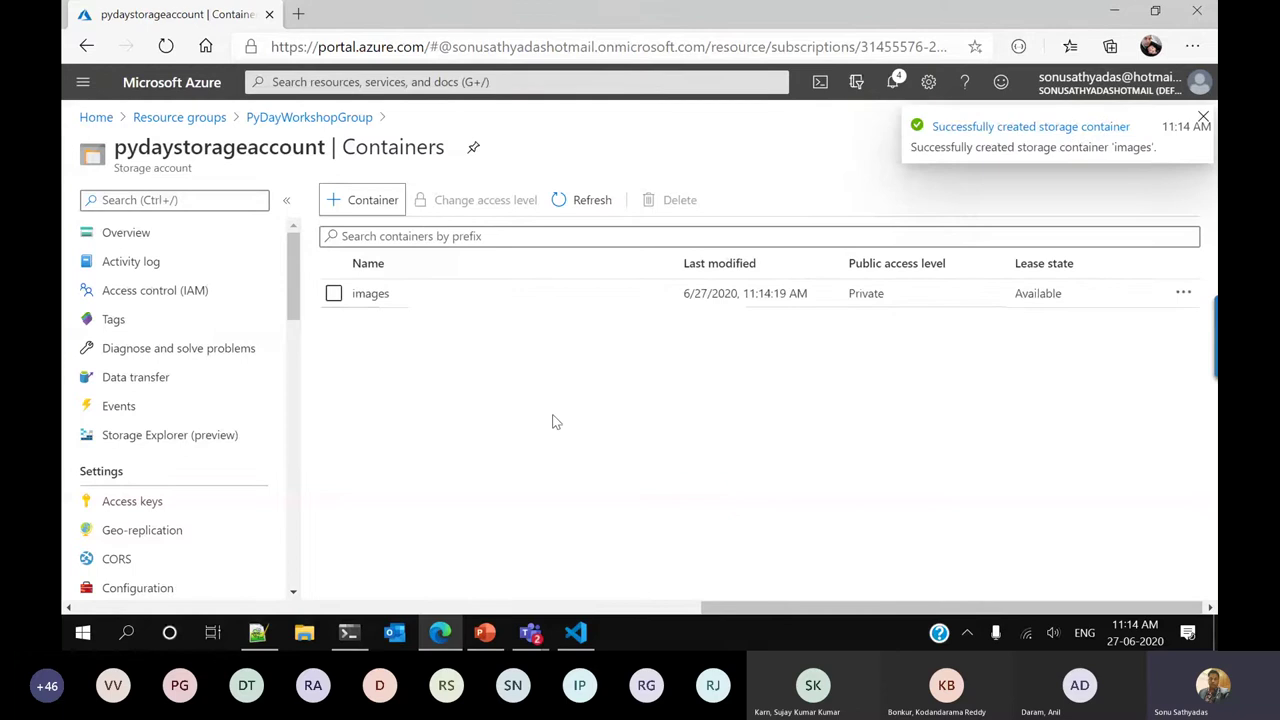
click(335, 294)
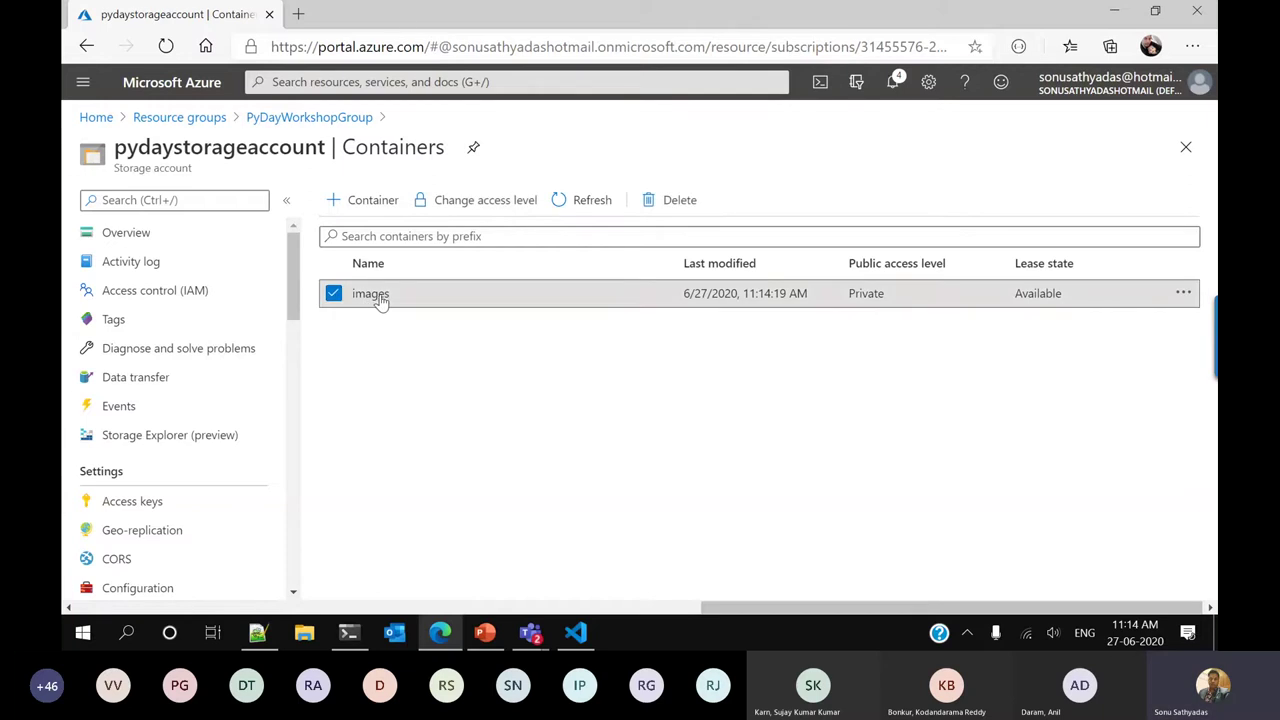
click(476, 200)
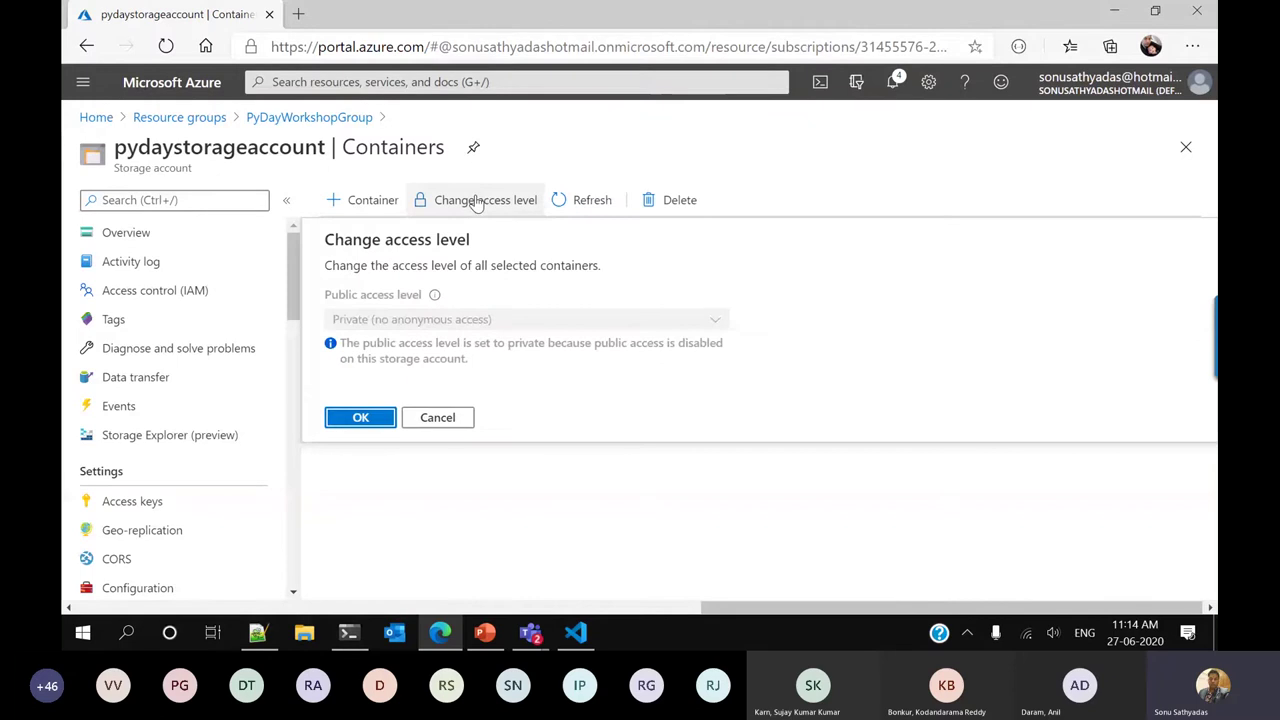
click(455, 419)
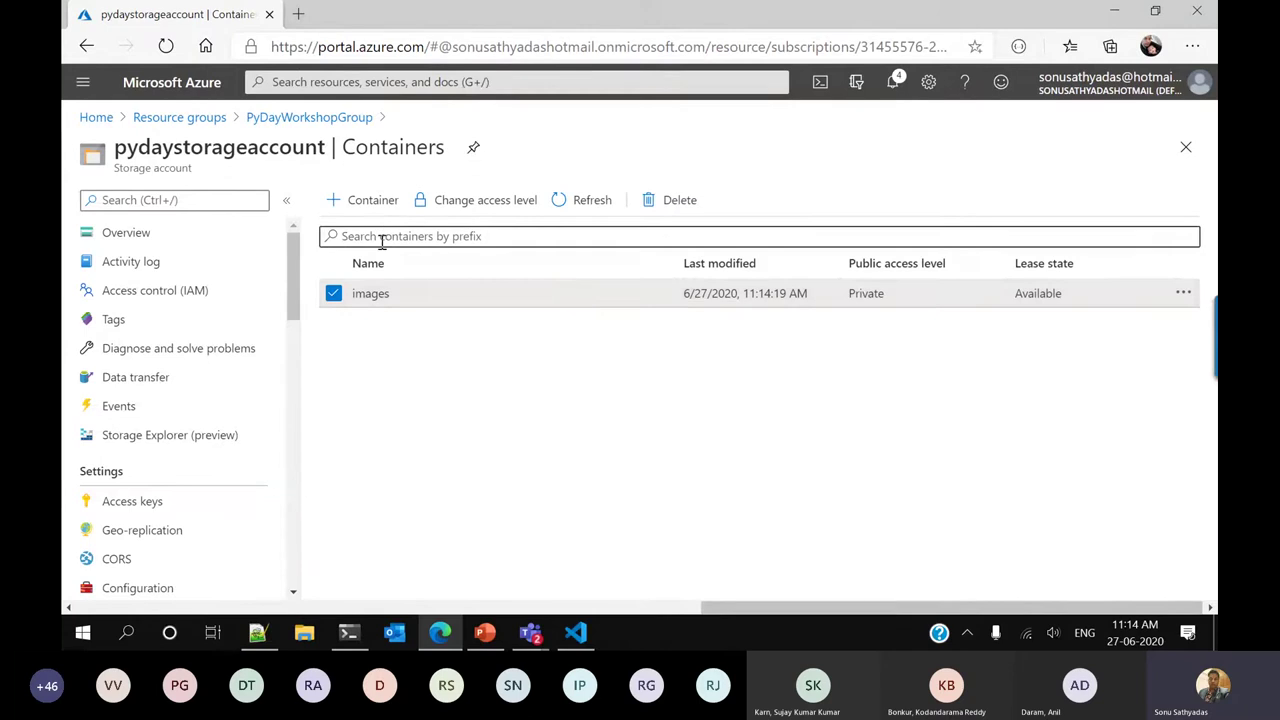
Upload Aamir_Khan.jpg from the computer into the images container
click(372, 293)
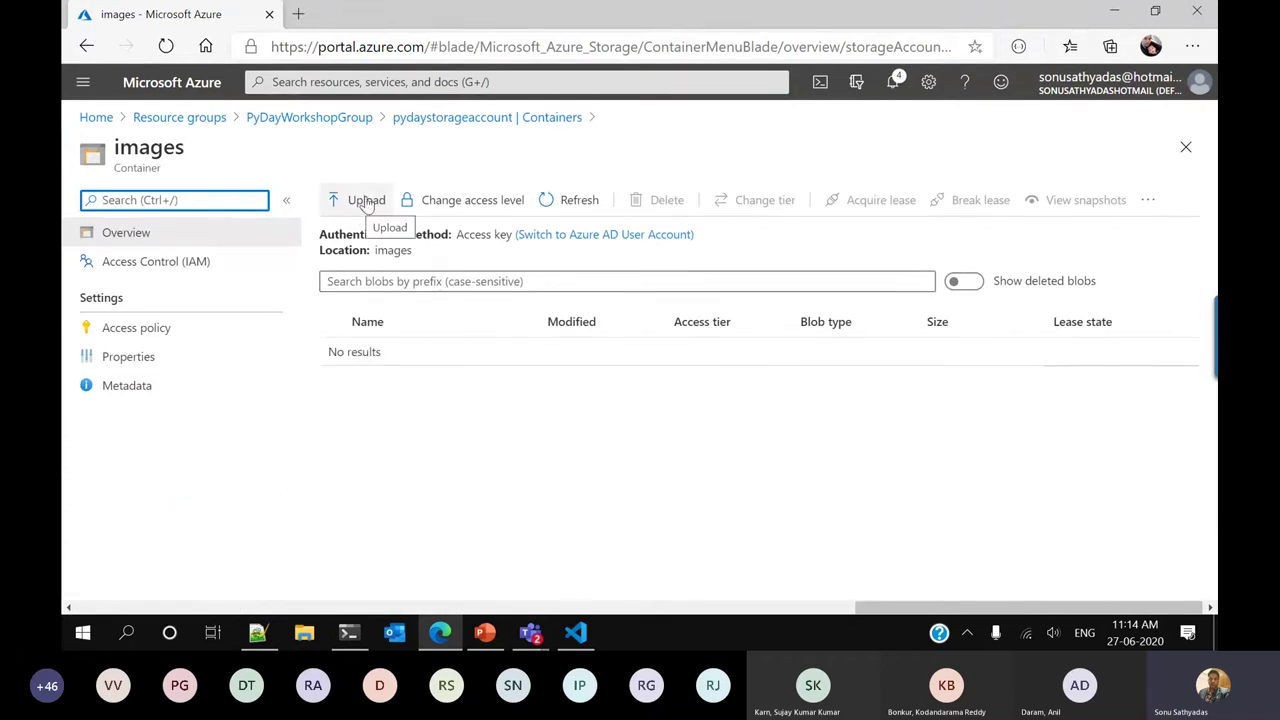
click(366, 201)
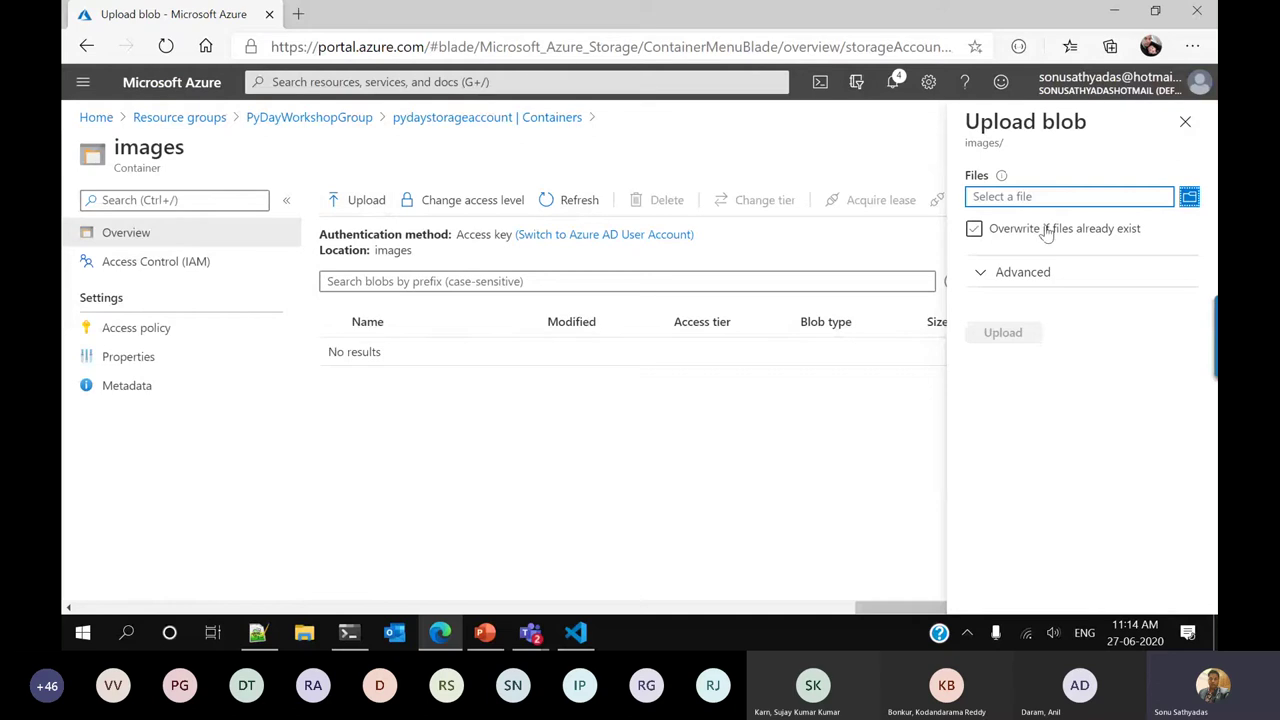
click(1189, 197)
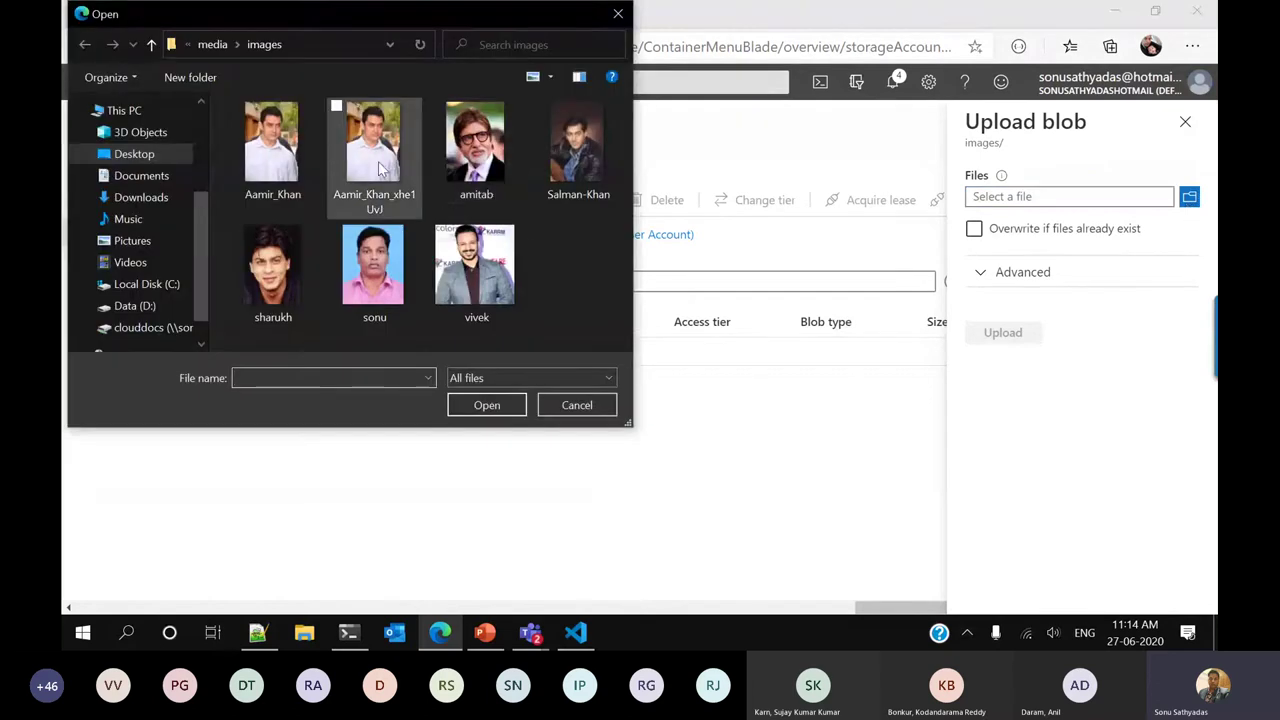
double_click(279, 141)
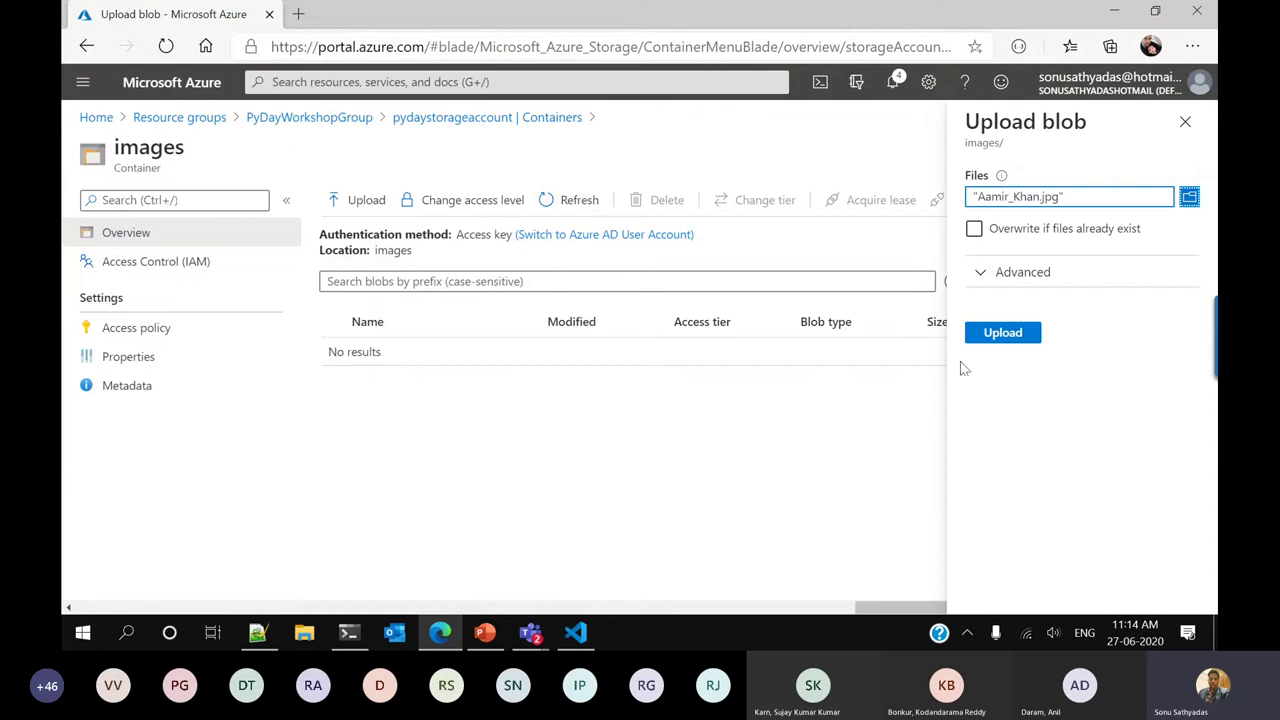
click(1012, 338)
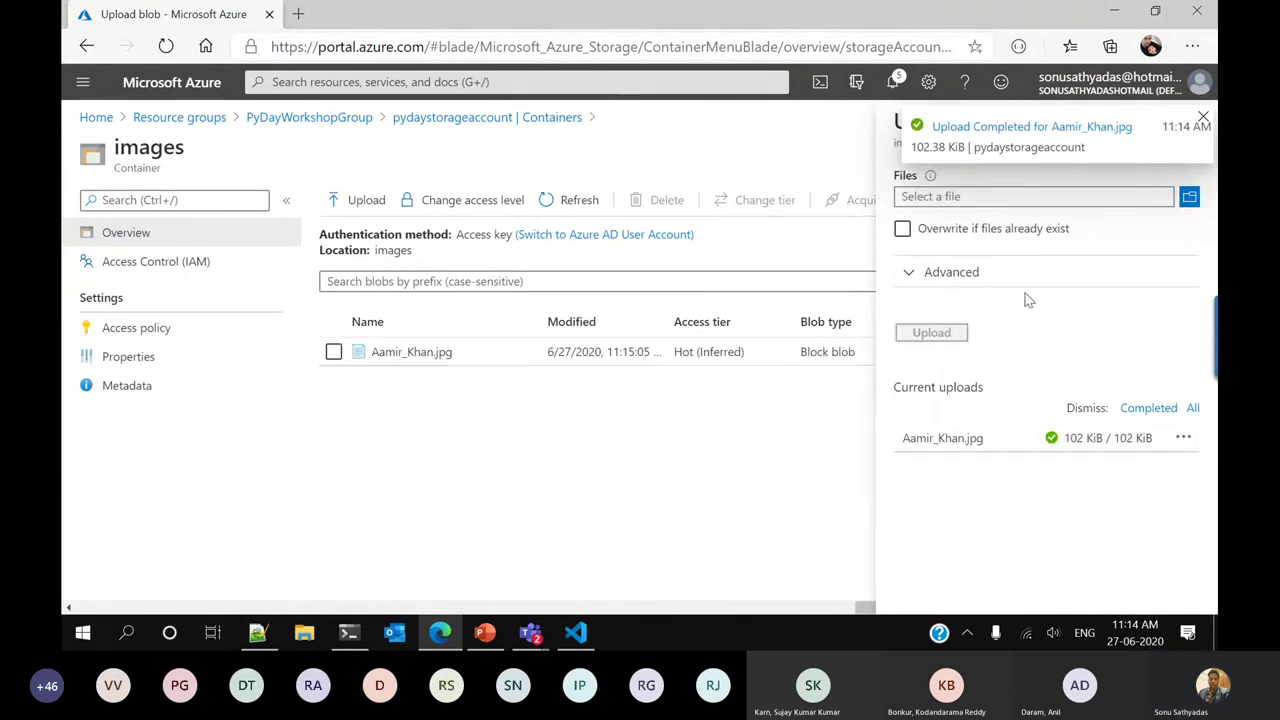
click(1203, 119)
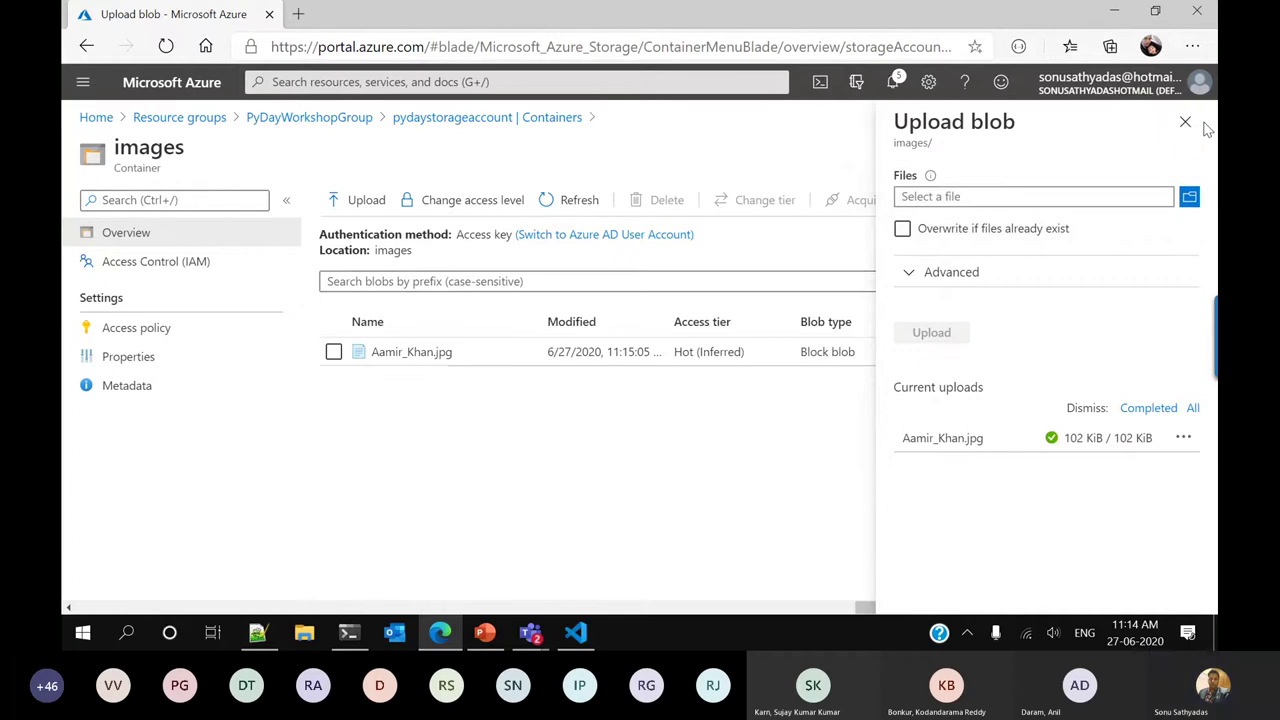
click(1185, 122)
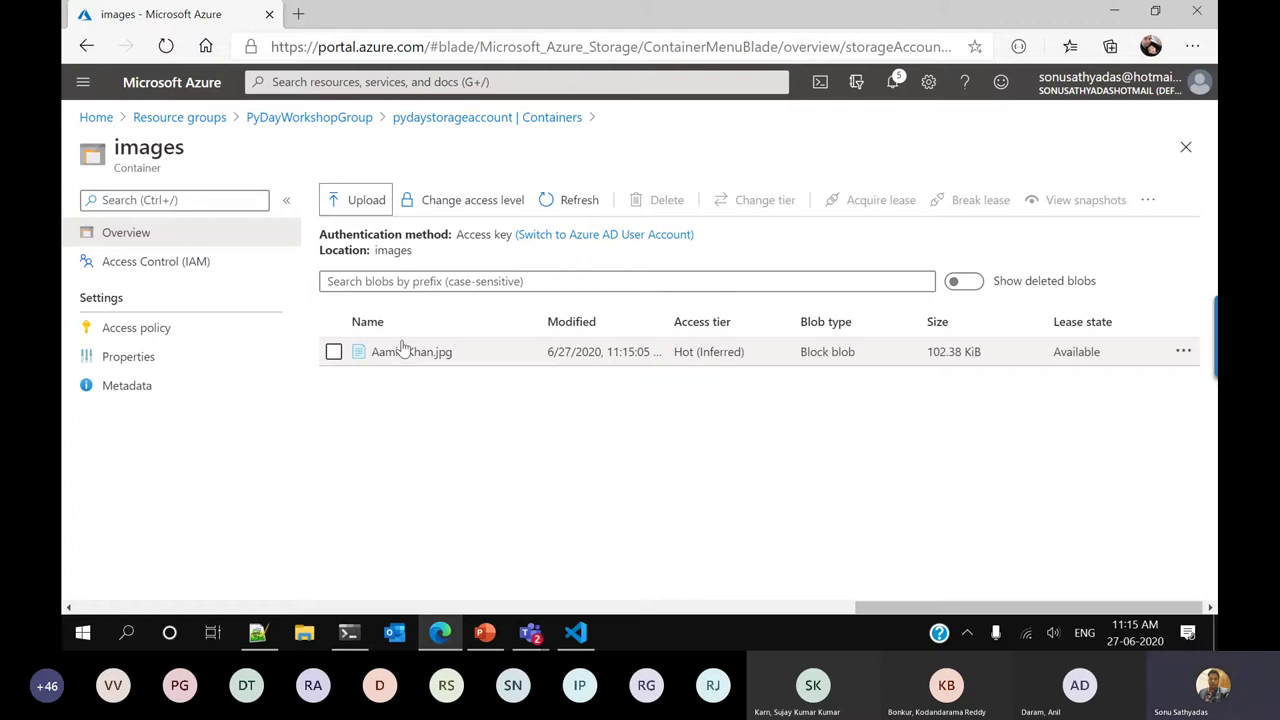
click(445, 201)
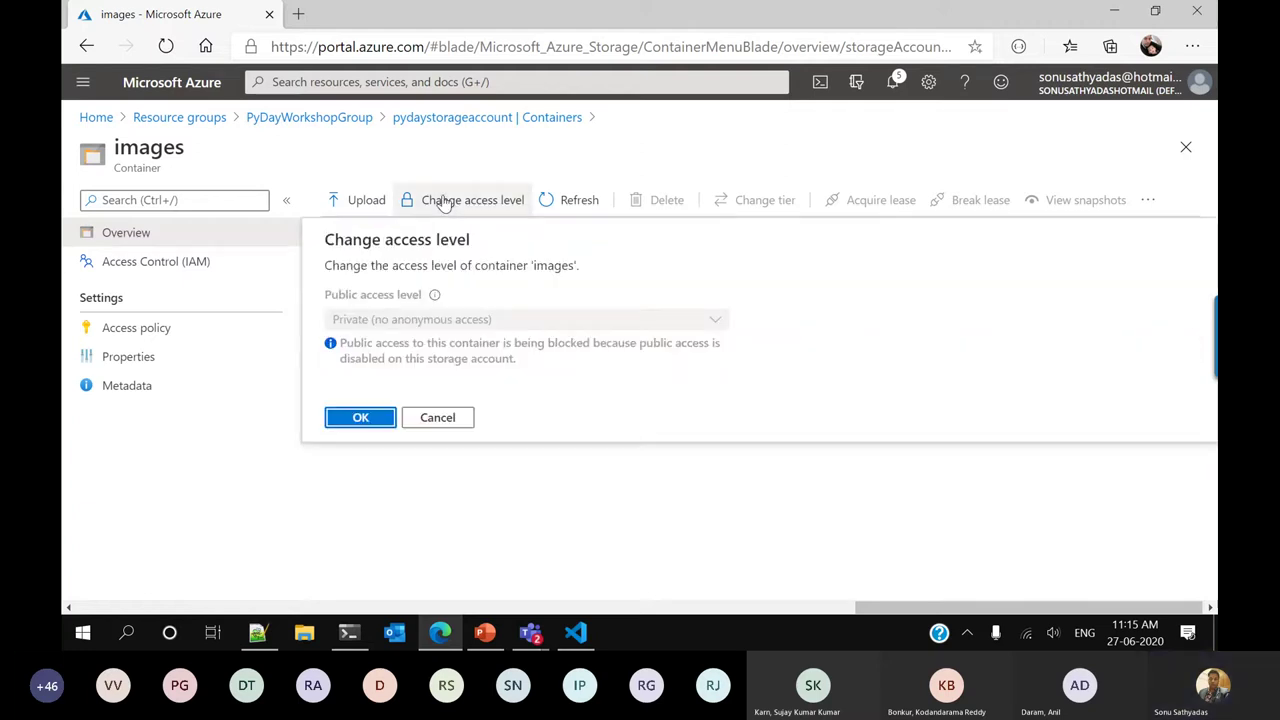
click(440, 418)
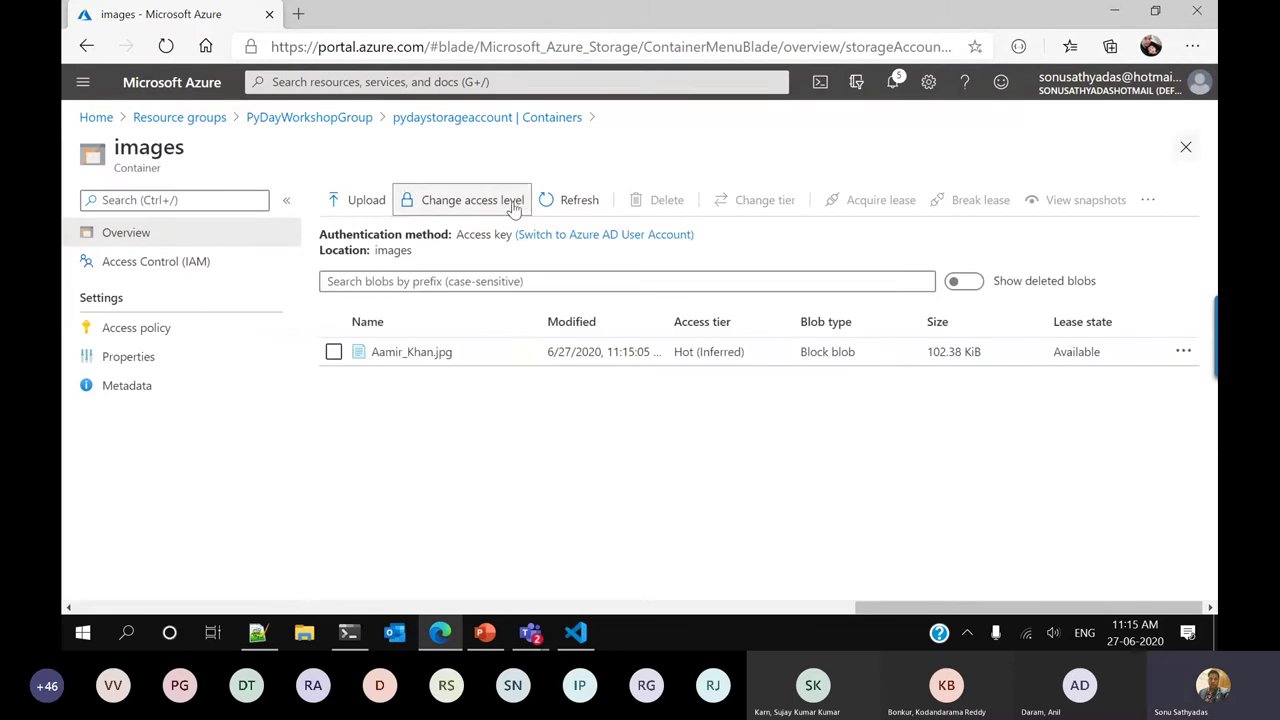
click(435, 123)
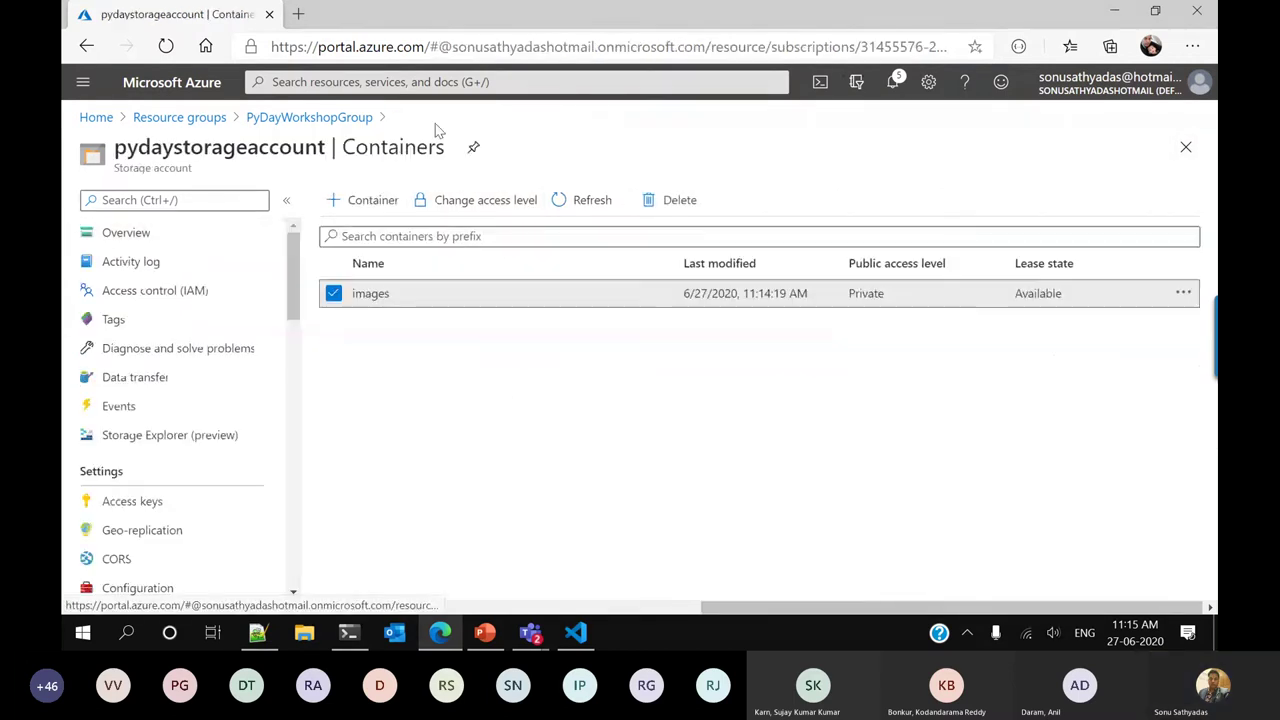
click(373, 200)
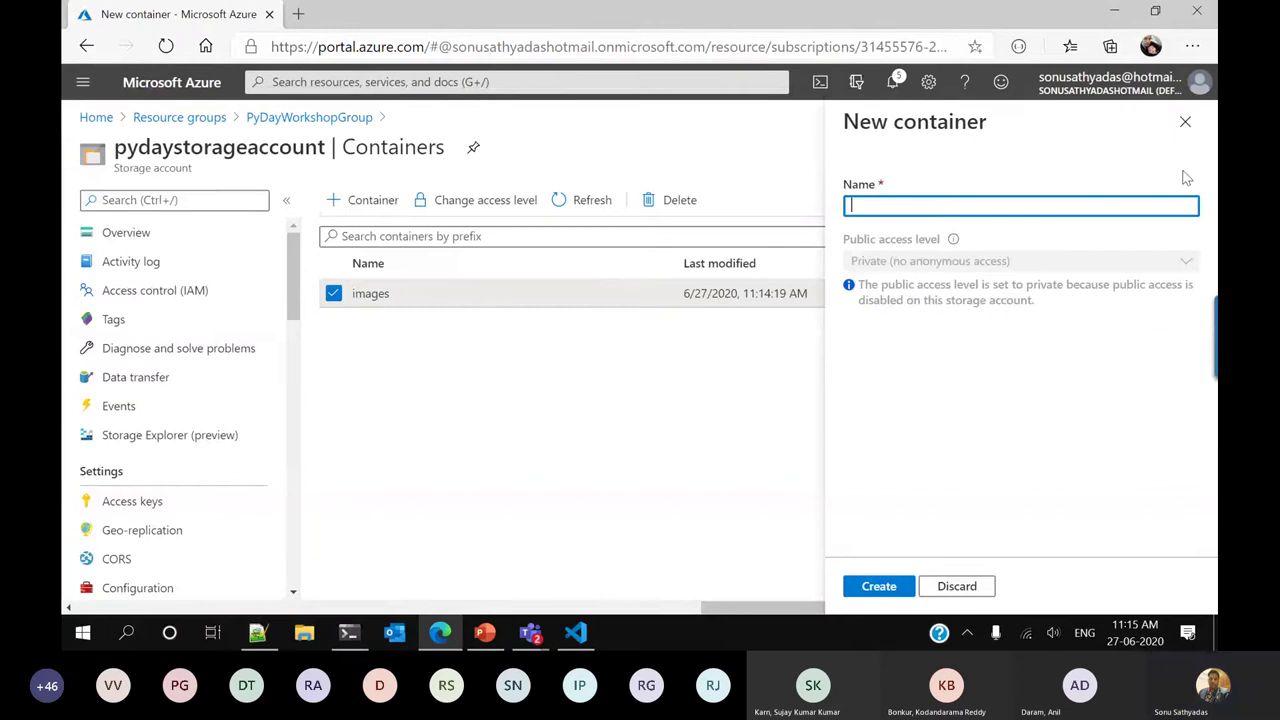
click(1186, 124)
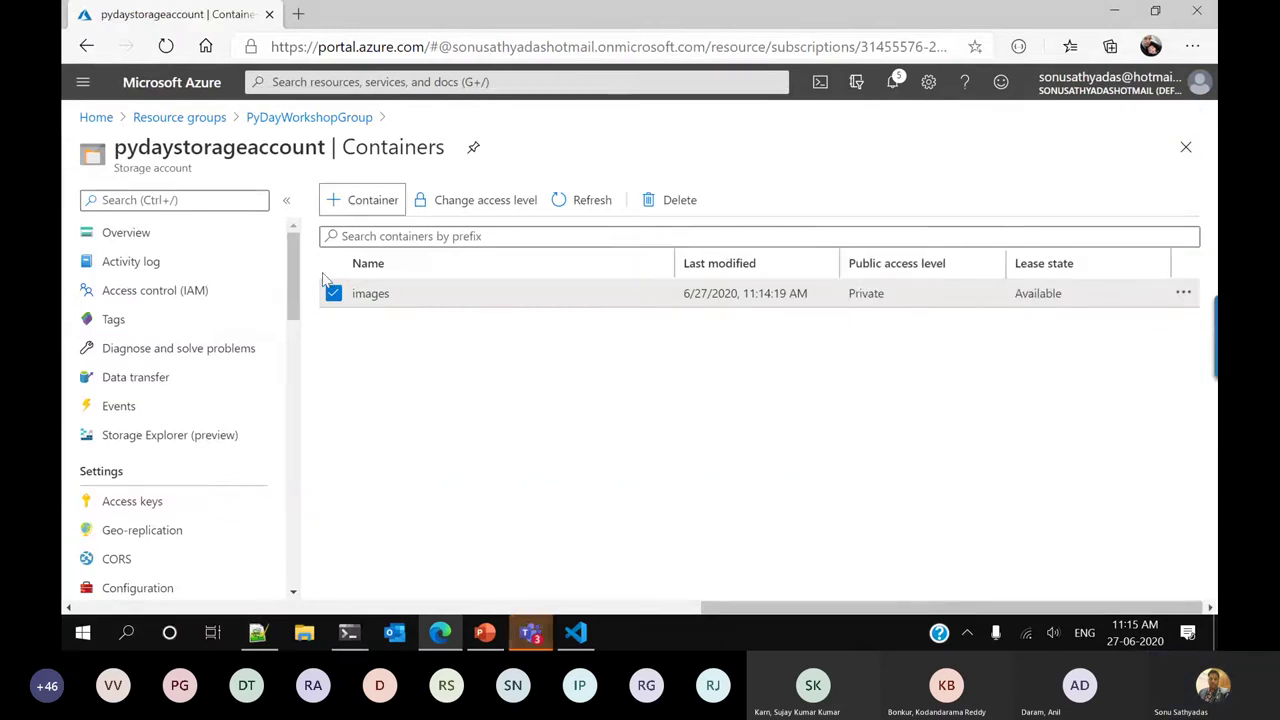
click(127, 237)
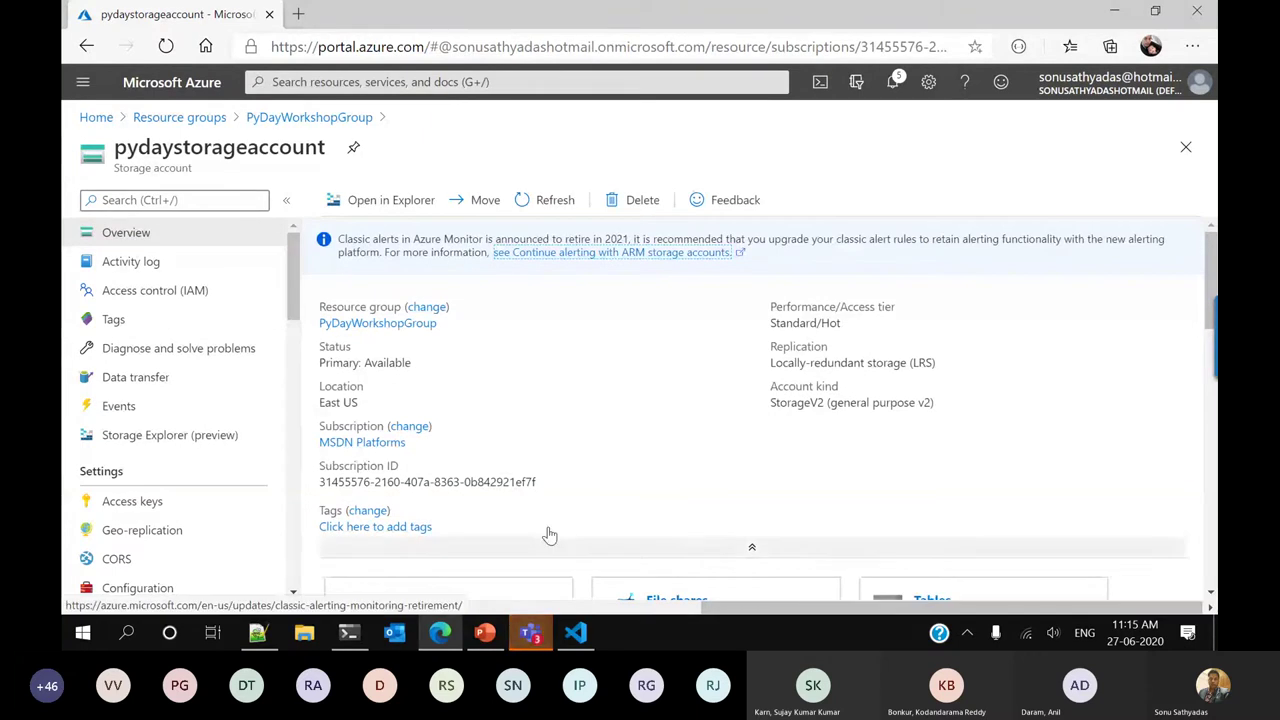
scroll(512, 589, down, 2)
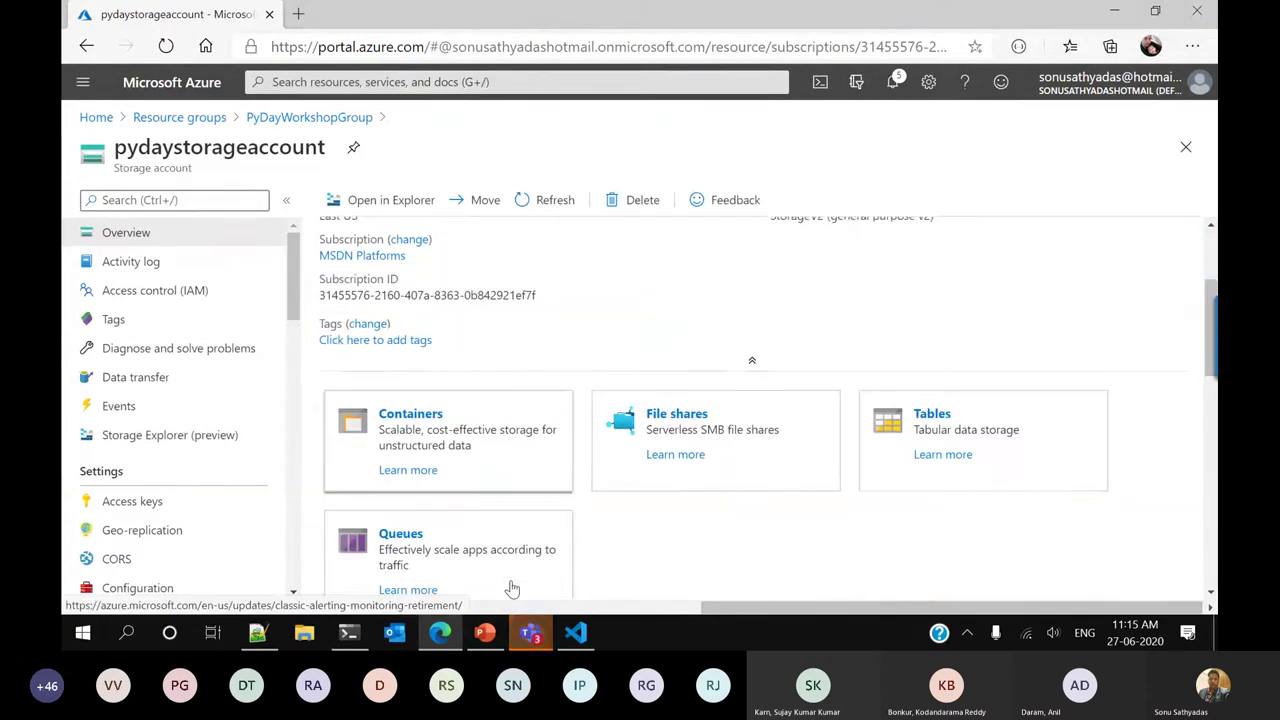
click(420, 420)
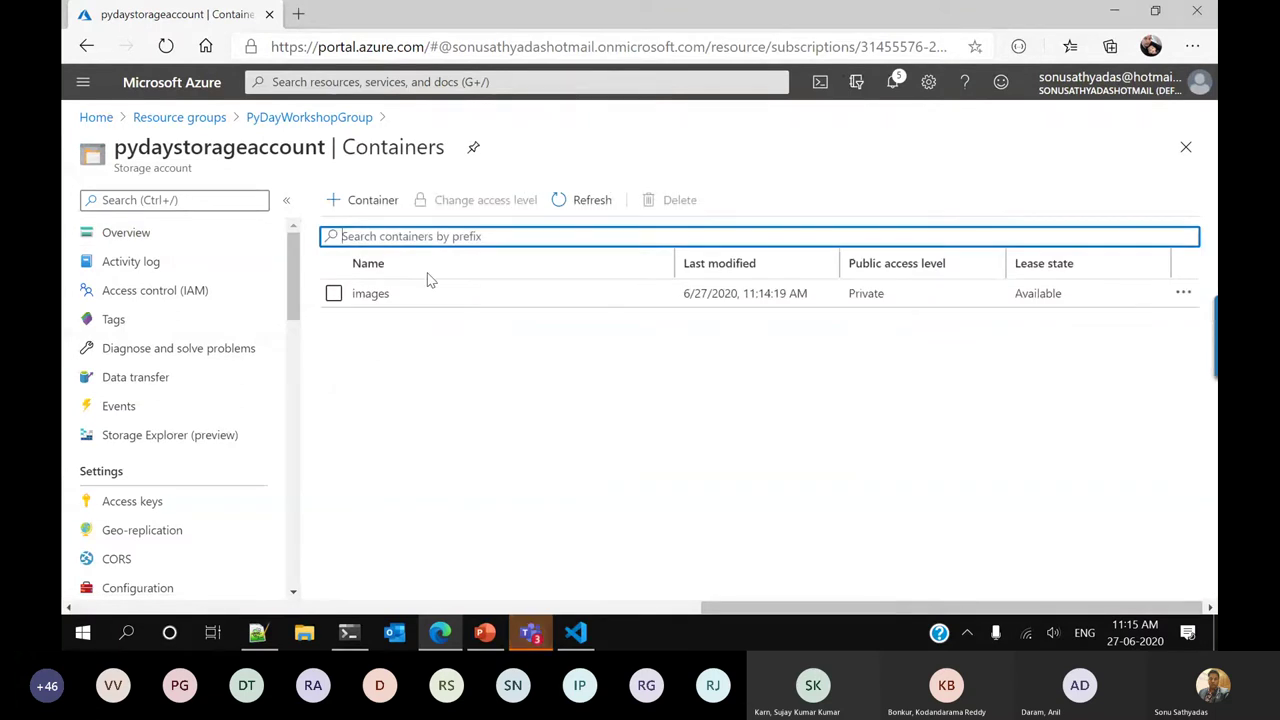
click(371, 294)
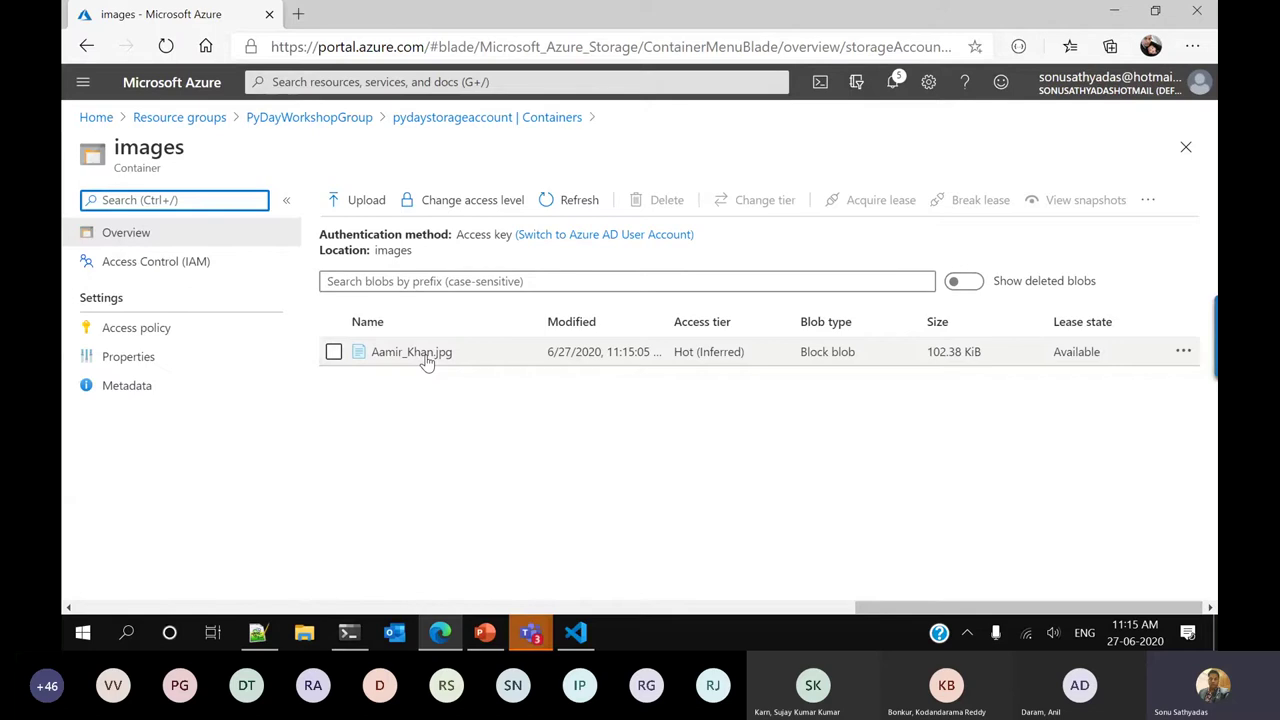
Copy Aamir_Khan.jpg's blob URL and load it in a new tab, which returns PublicAccessNotPermitted
click(426, 360)
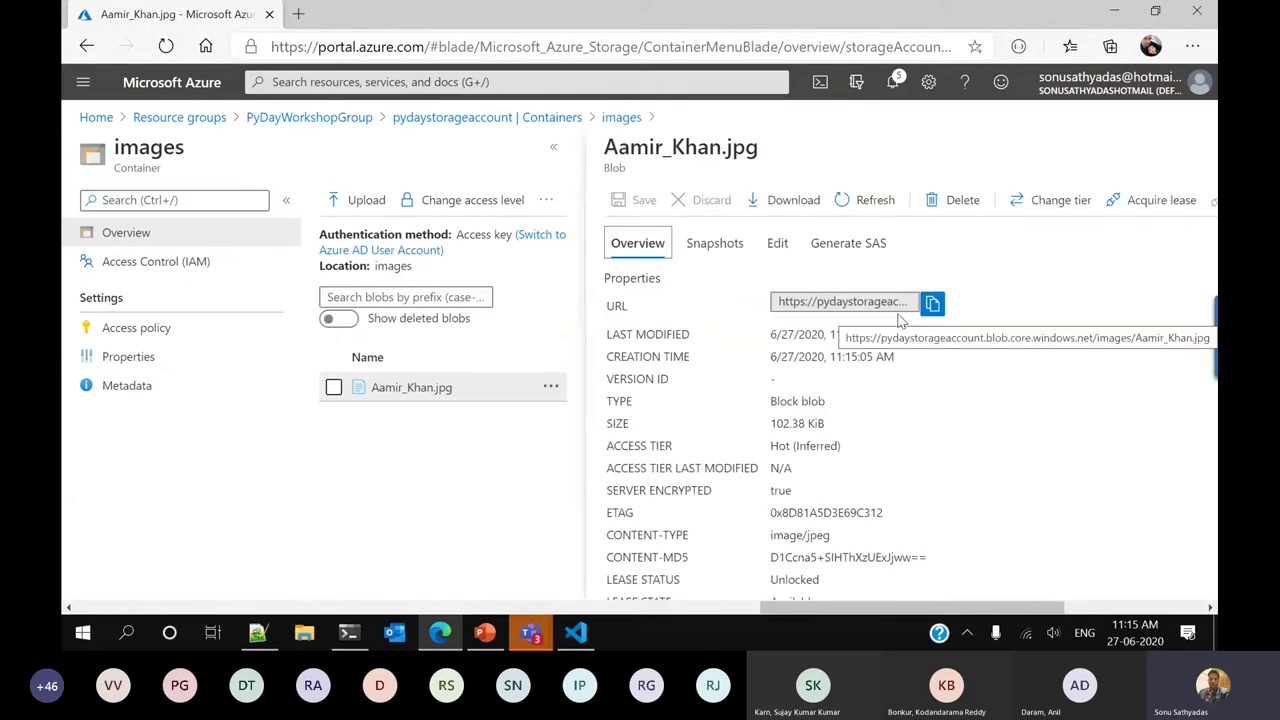
click(932, 303)
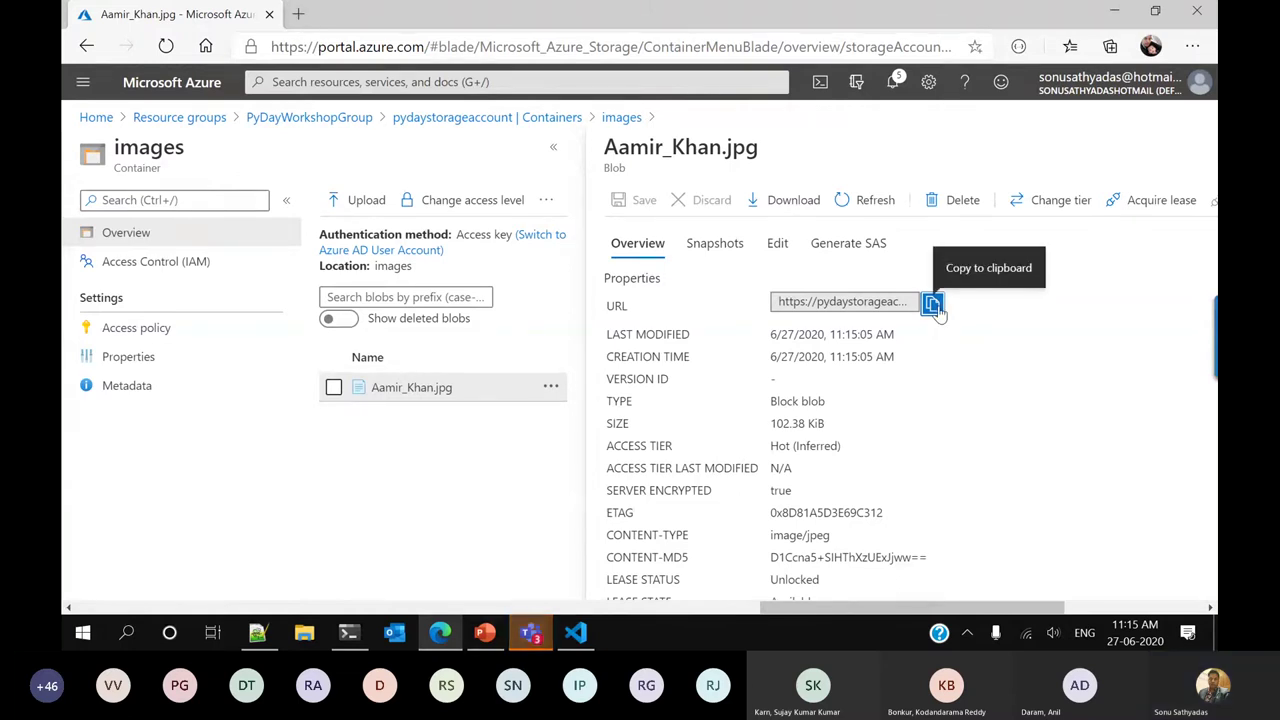
click(933, 304)
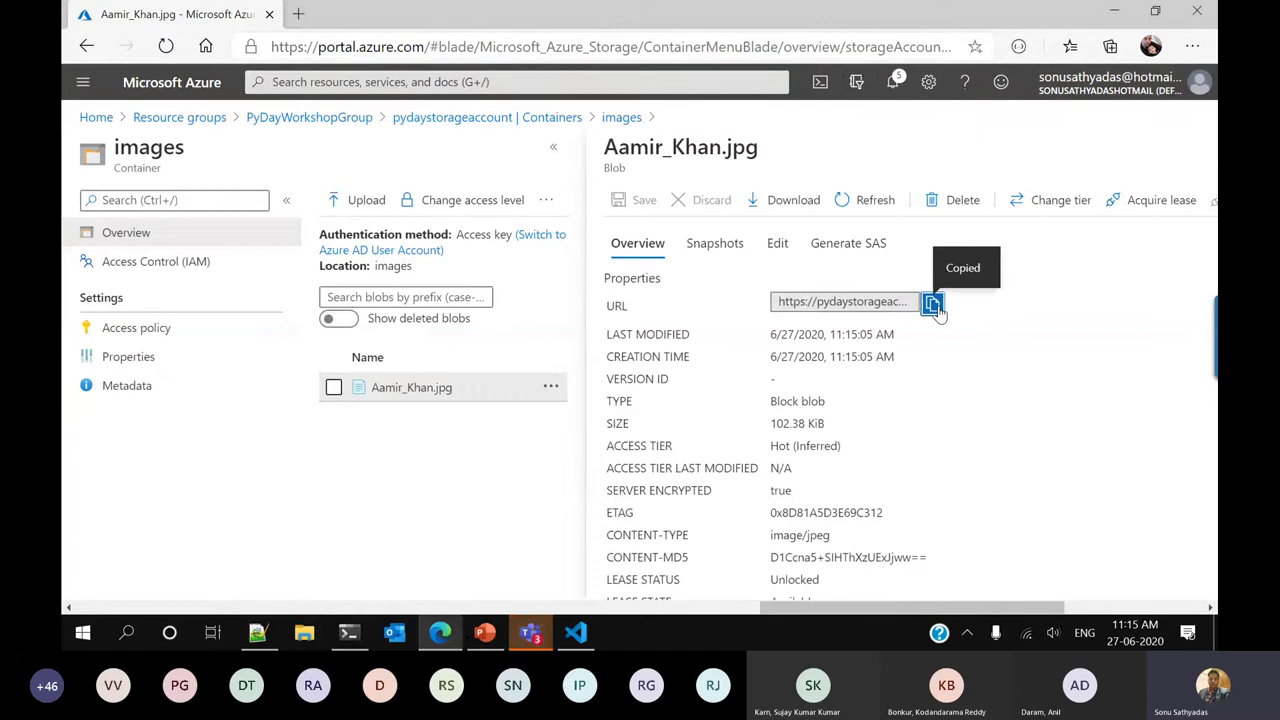
click(298, 14)
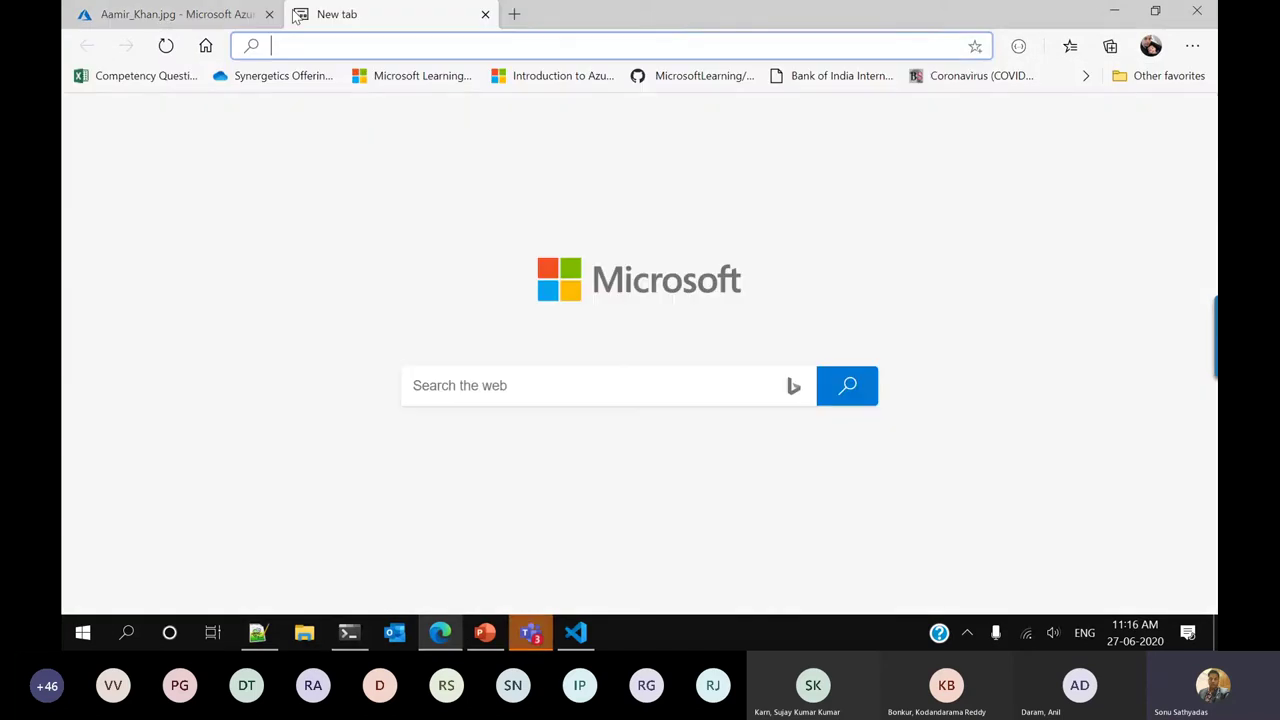
key(ctrl+v)
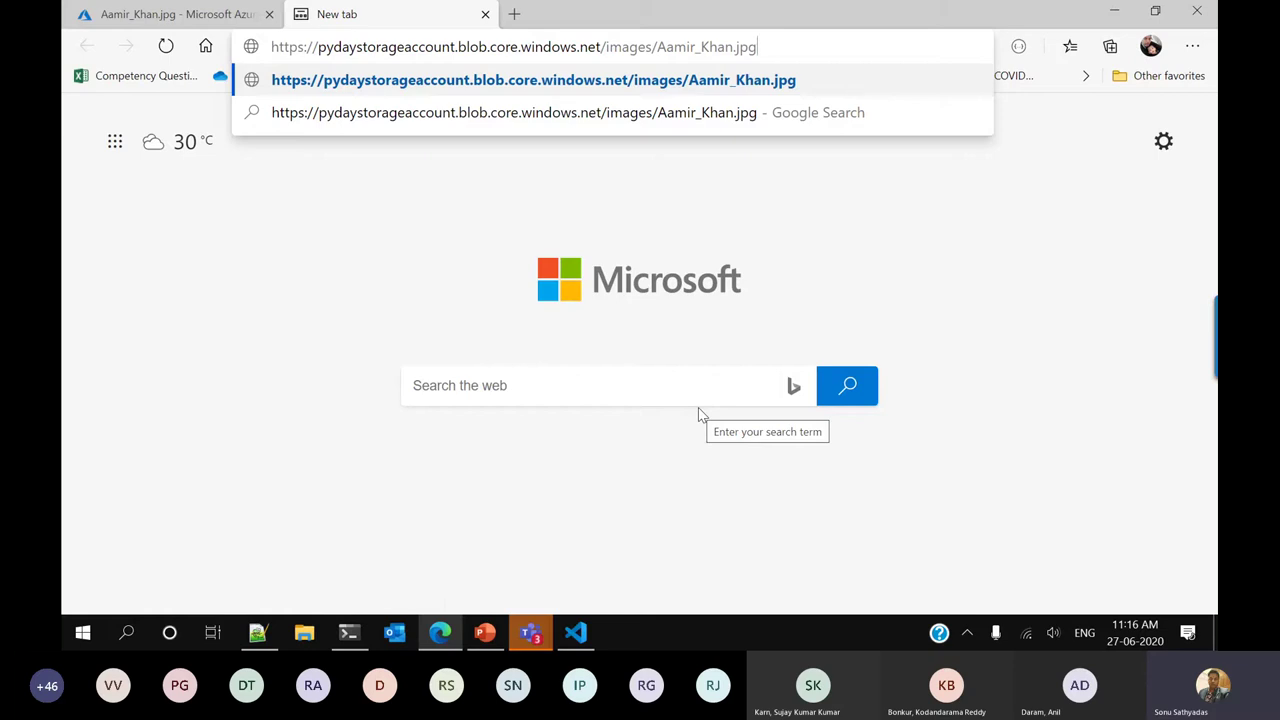
key(Return)
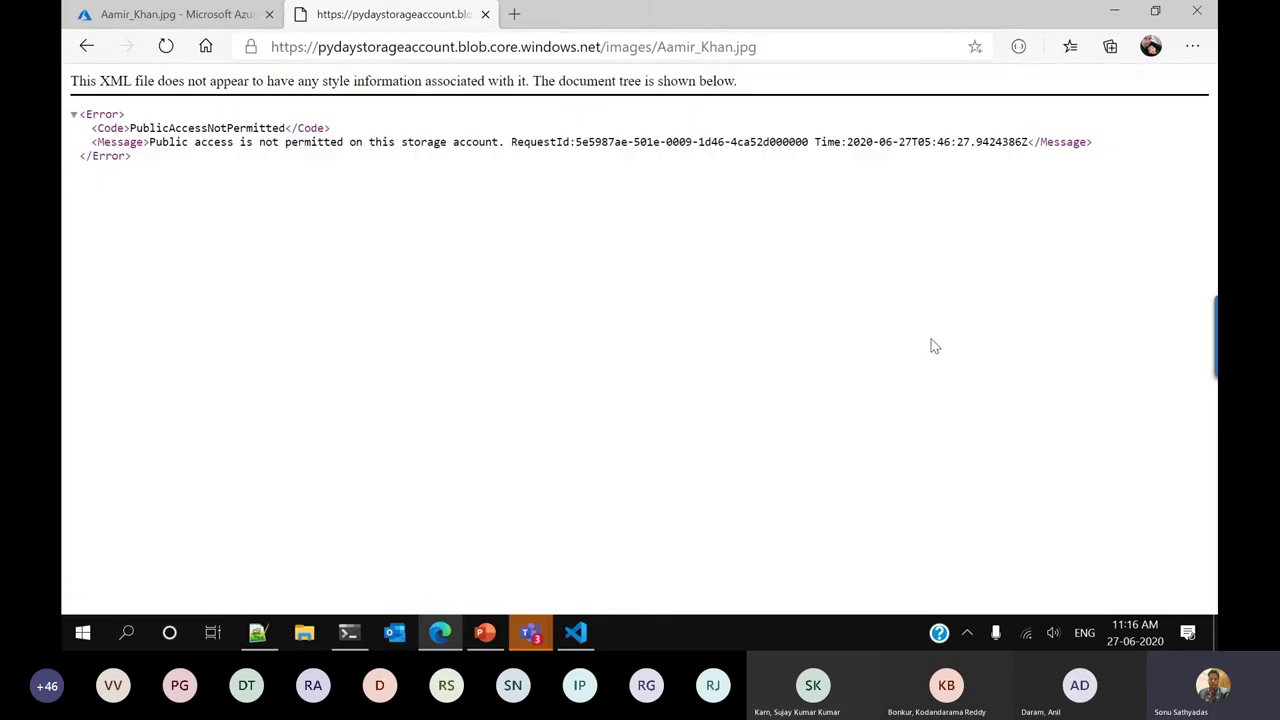
double_click(211, 127)
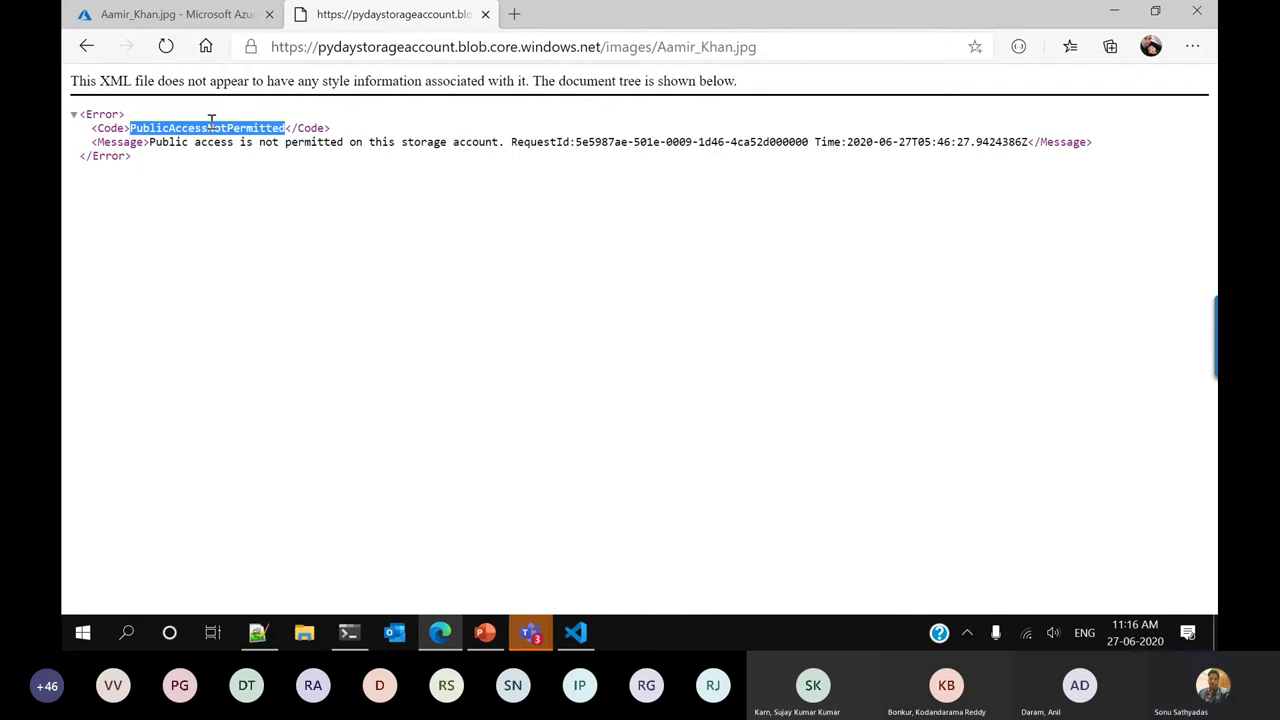
click(485, 14)
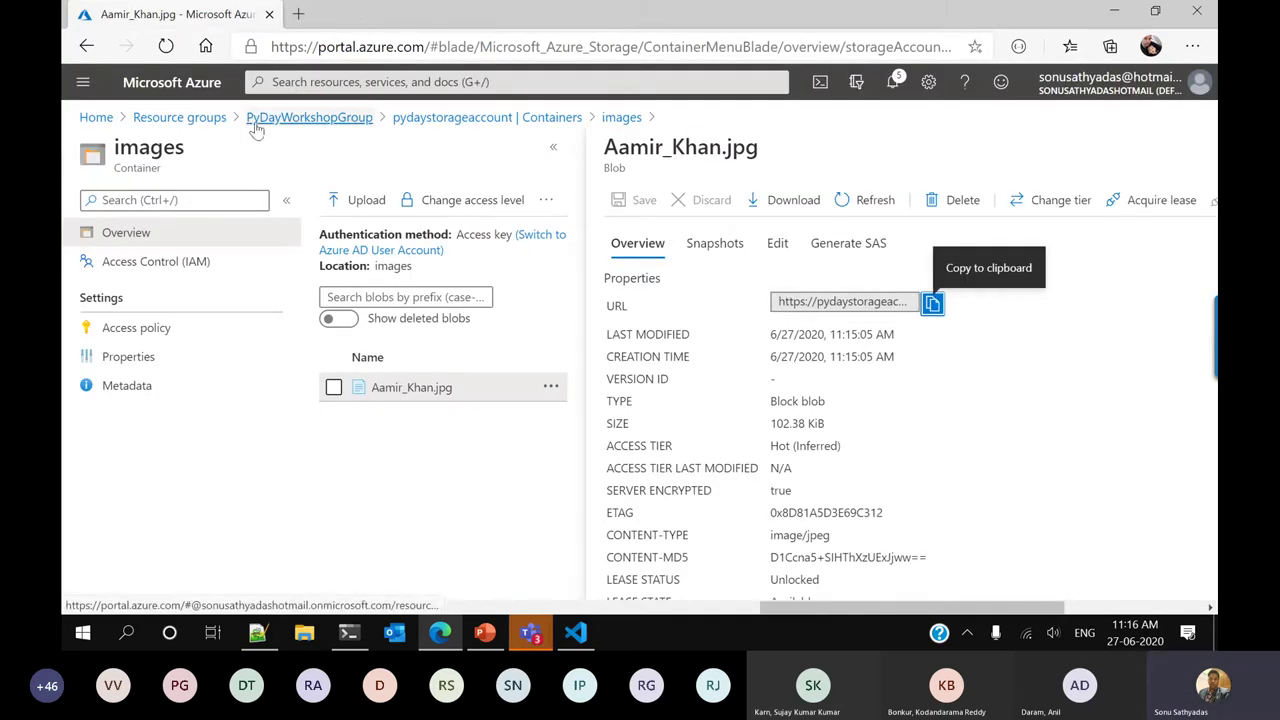
Open sonustorageaccount's containers via WorkGroup and view new-container public access options without creating one
click(194, 119)
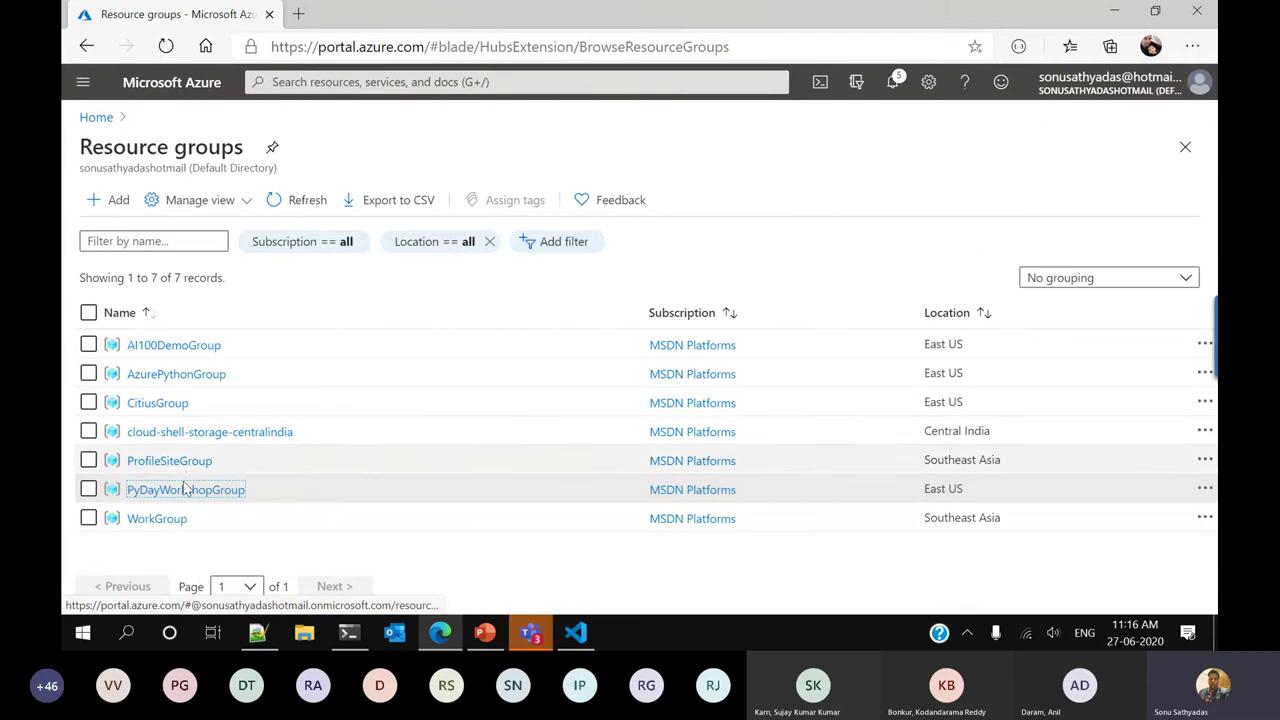
click(160, 519)
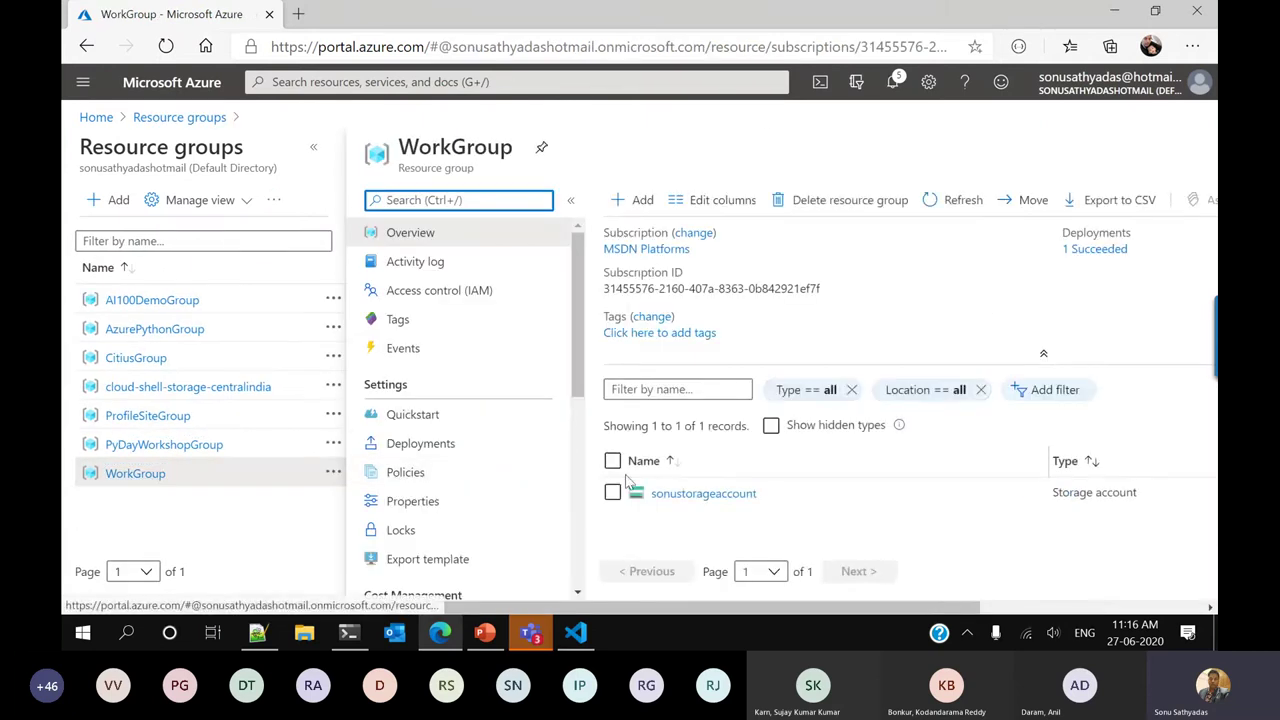
click(684, 493)
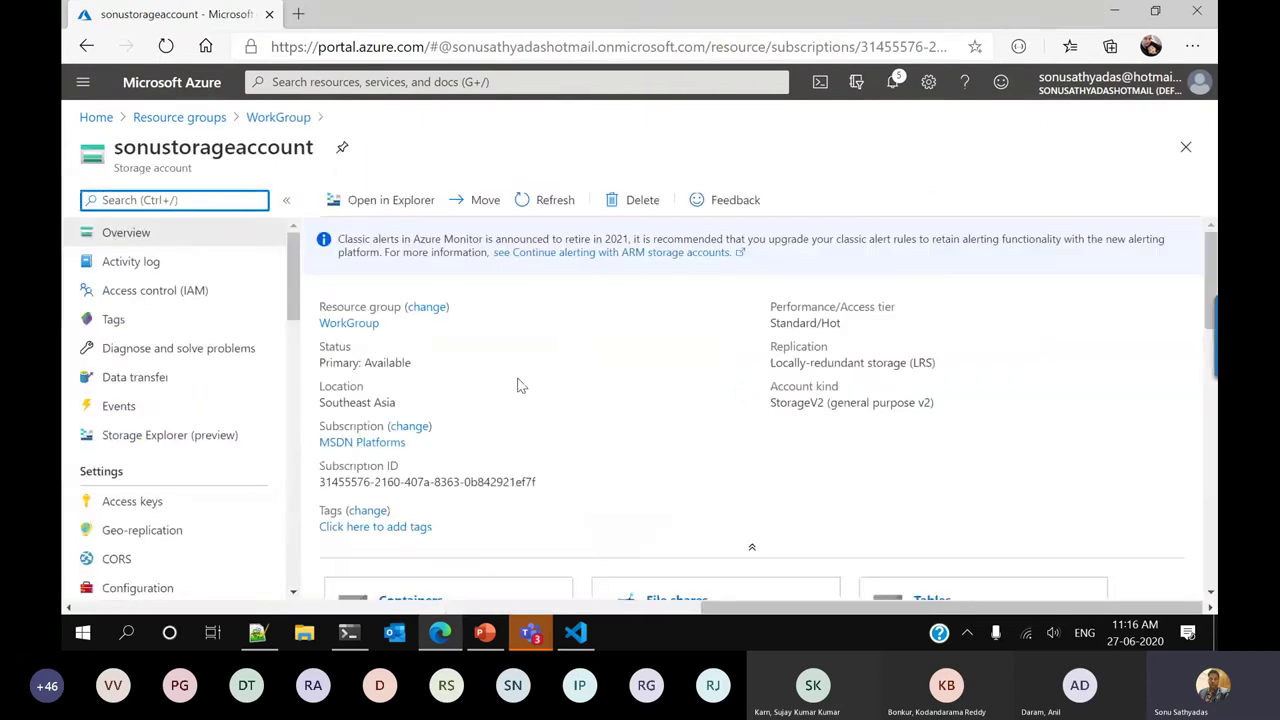
scroll(518, 385, down, 2)
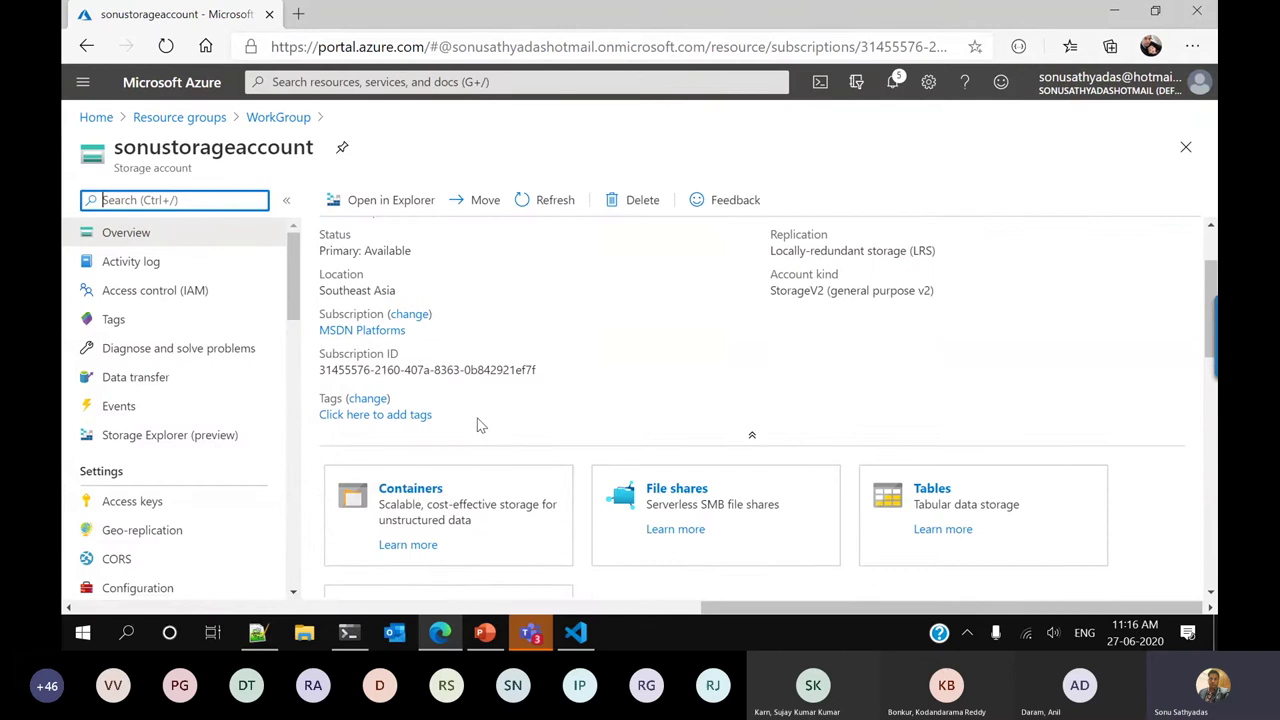
click(425, 497)
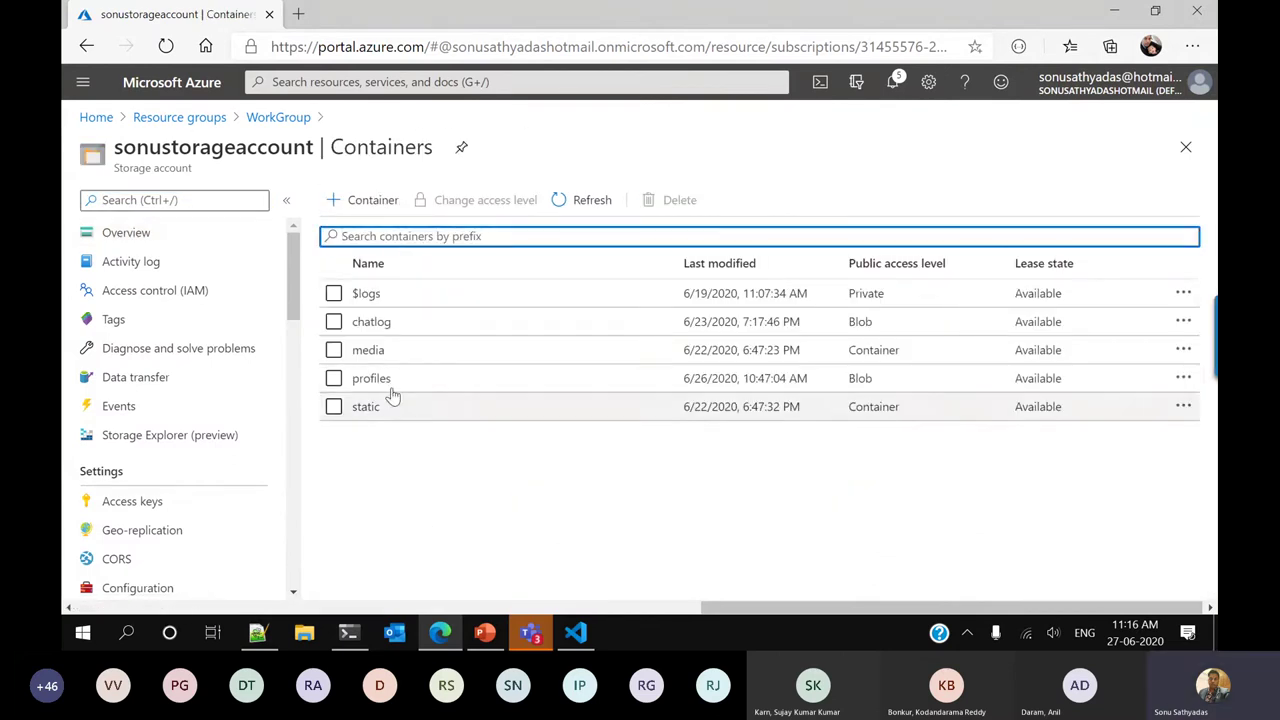
click(372, 200)
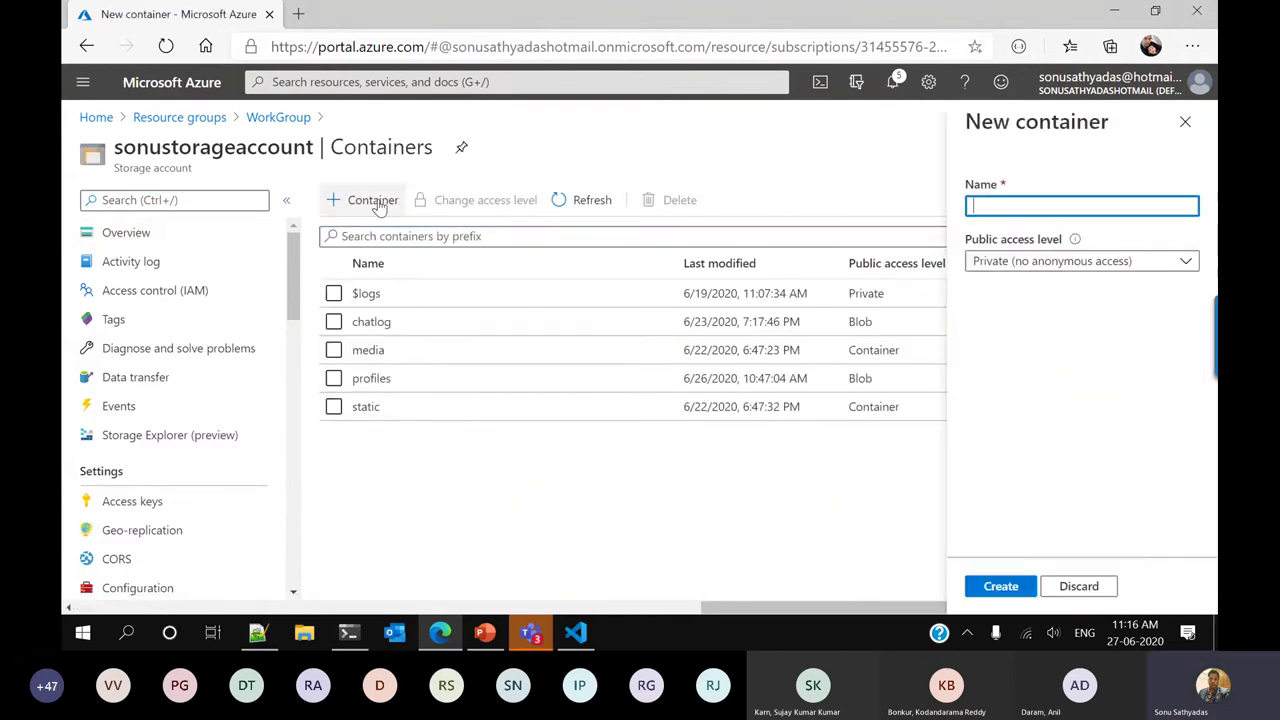
click(1033, 265)
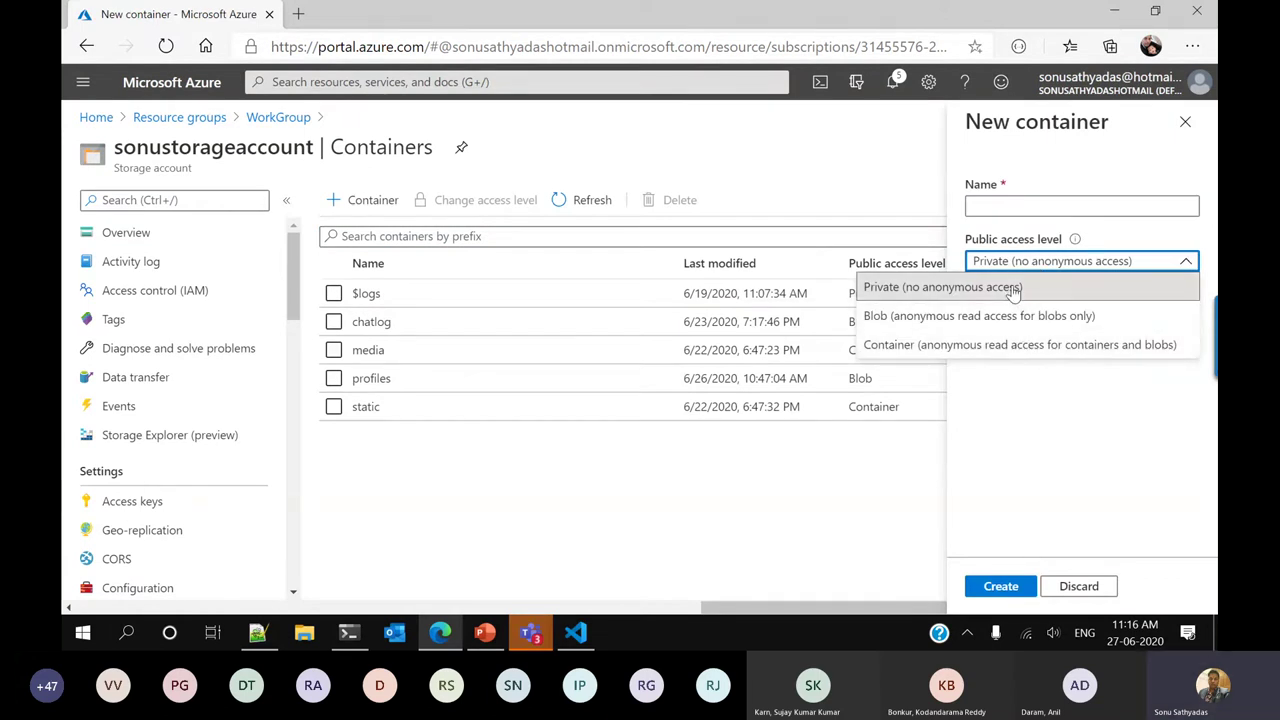
click(1080, 586)
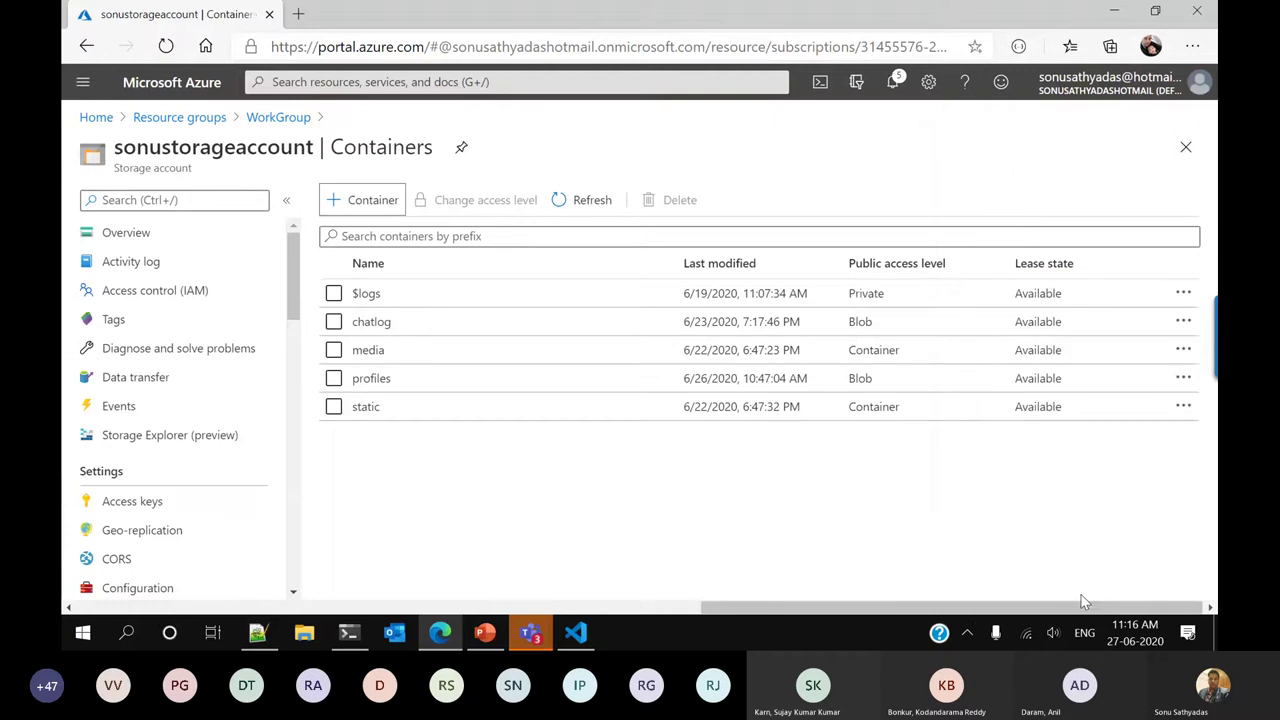
Copy the URL of apple1.jpg from the media container's images folder
click(368, 350)
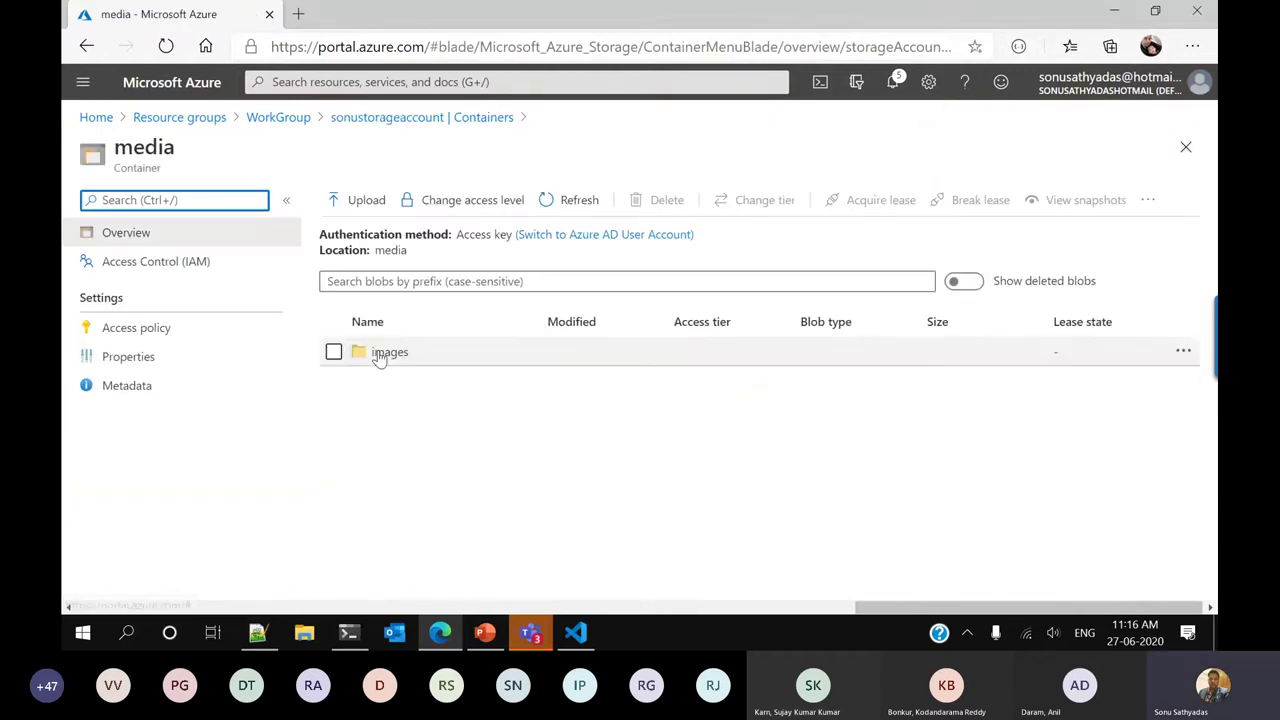
click(410, 352)
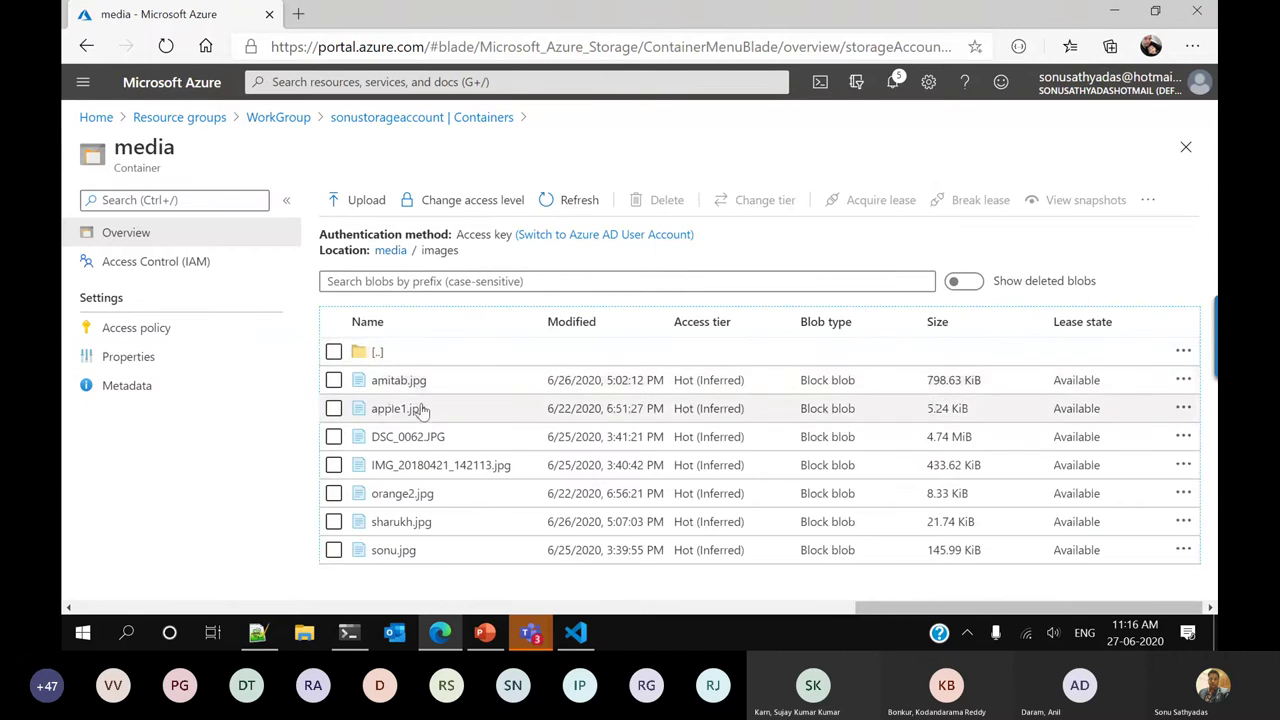
click(415, 409)
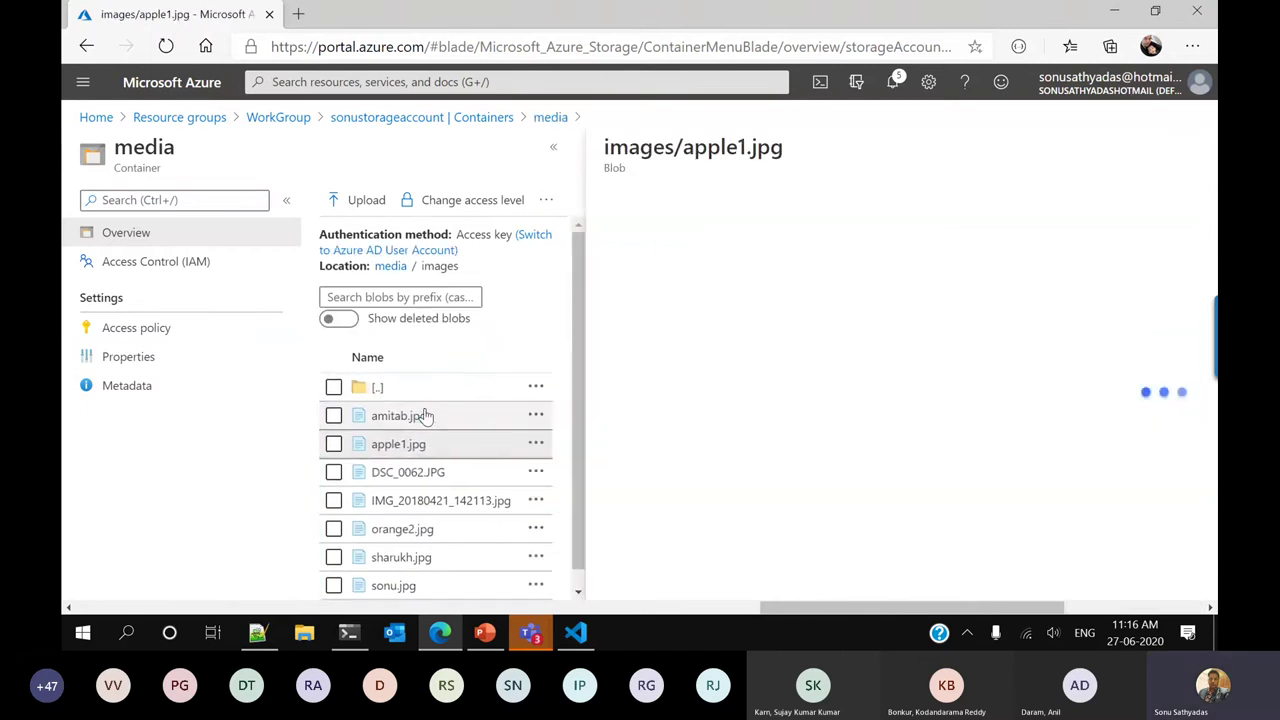
click(932, 303)
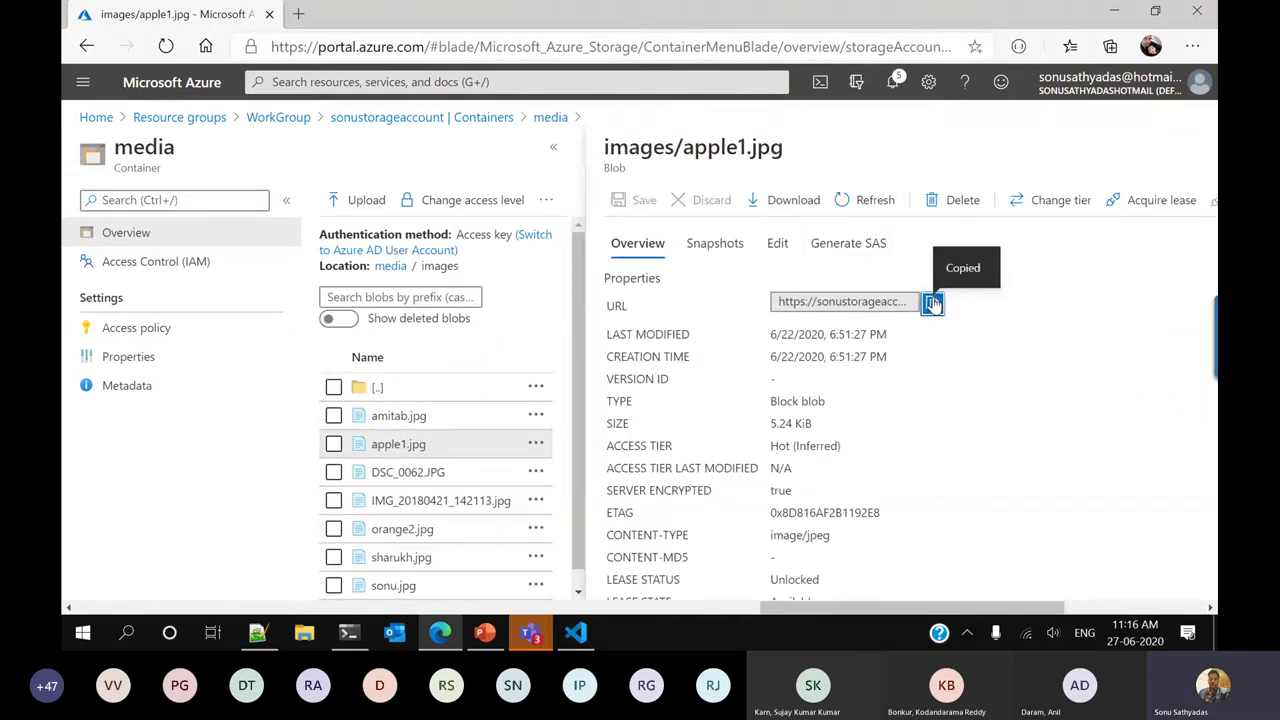
Load the copied apple1.jpg URL in a new tab to view the apple image, then close it
click(297, 14)
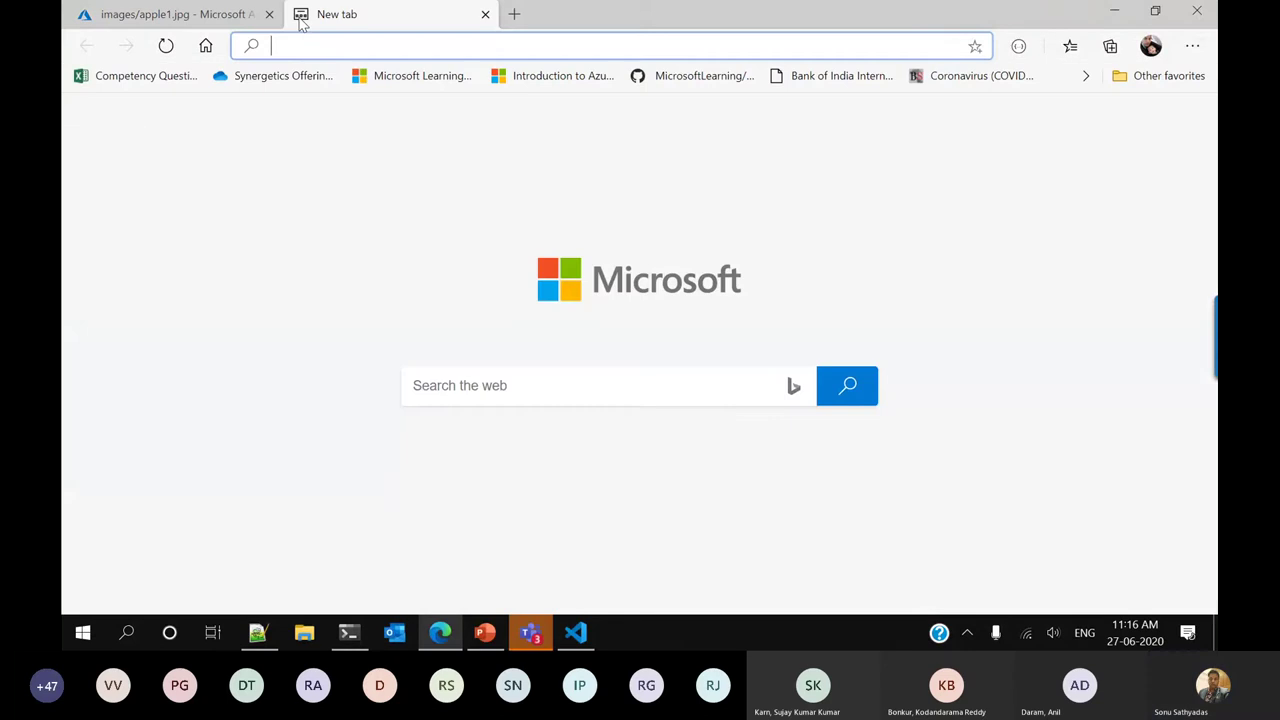
key(ctrl+v)
key(Return)
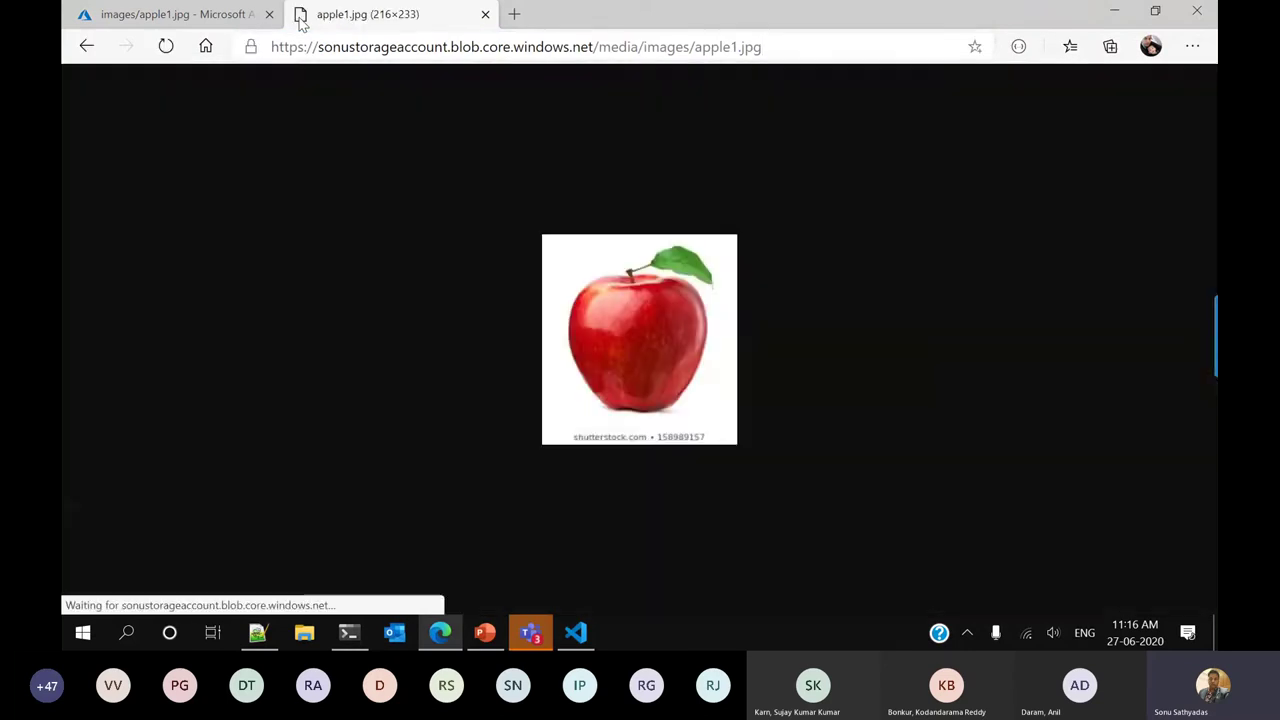
click(727, 47)
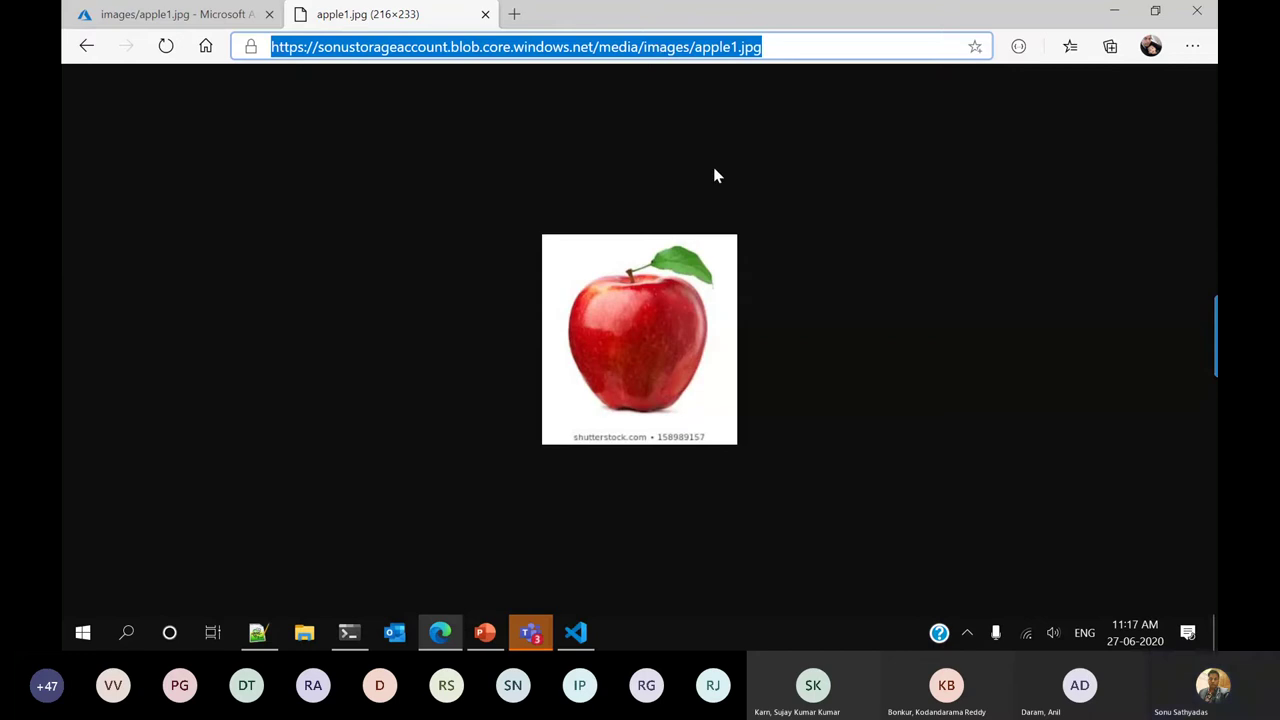
click(486, 15)
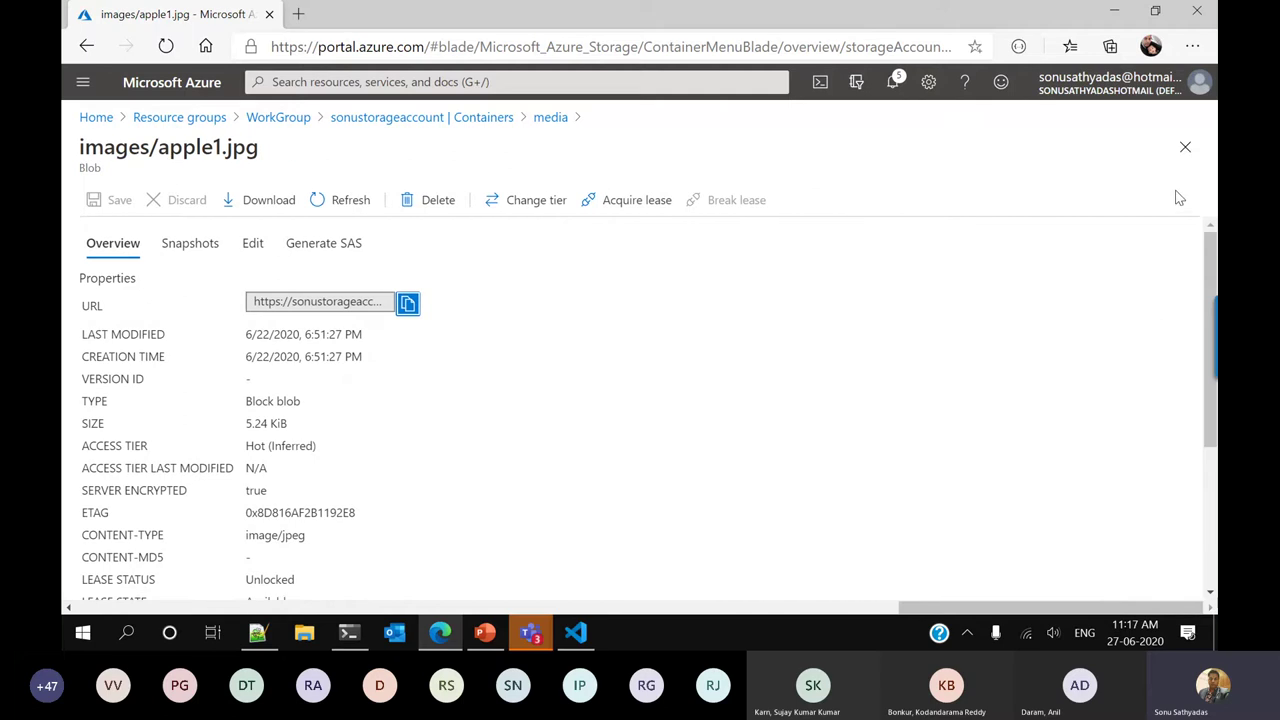
Close the apple1.jpg details and confirm the media container's access level is Container, leaving it unchanged
click(1184, 148)
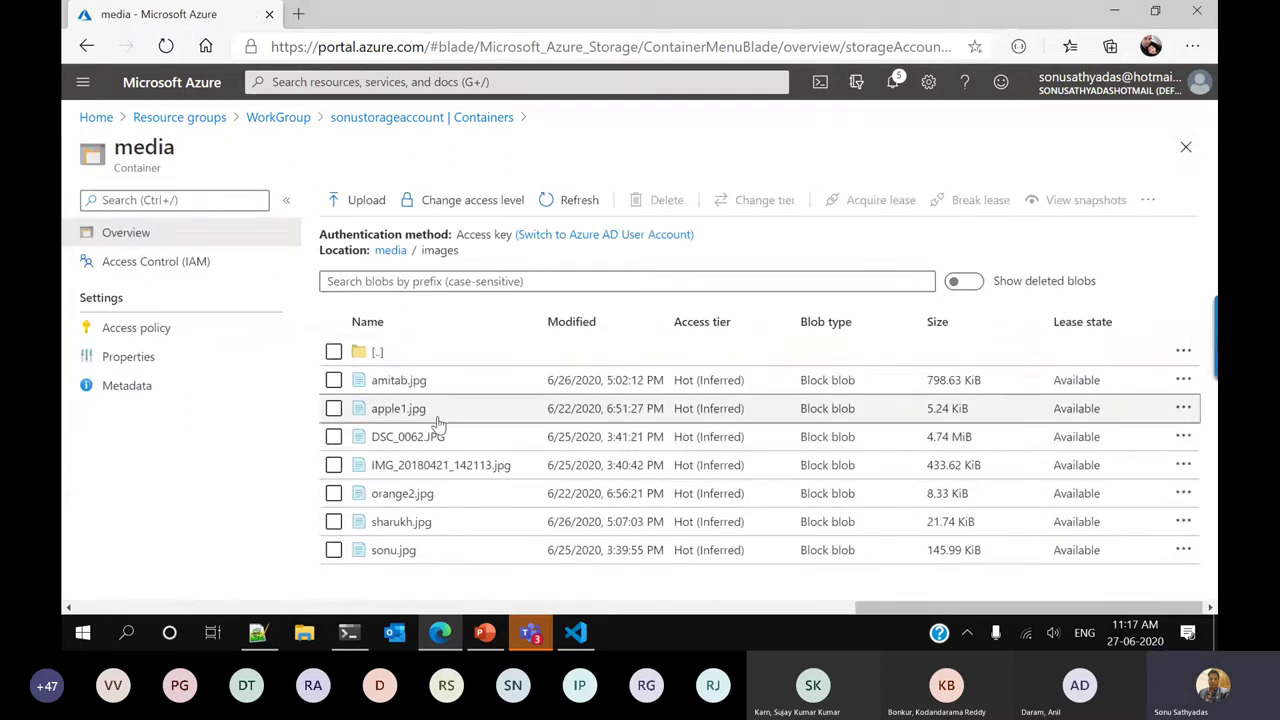
click(468, 201)
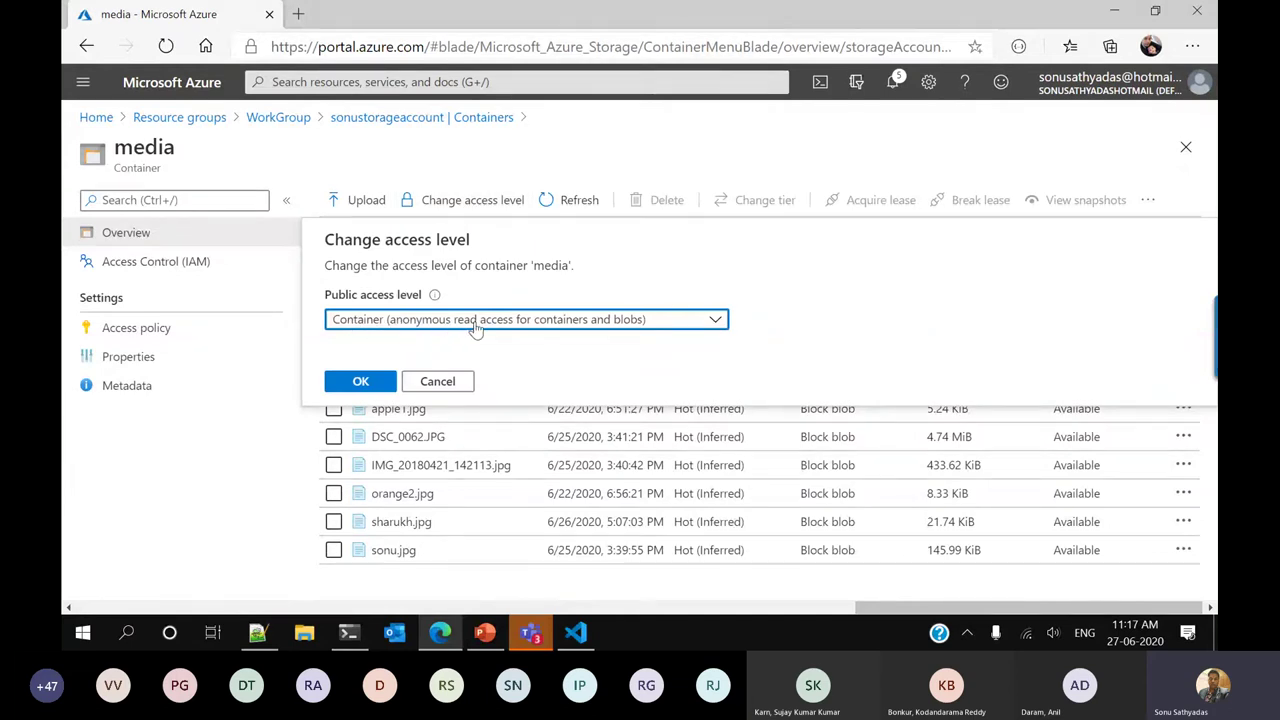
click(447, 384)
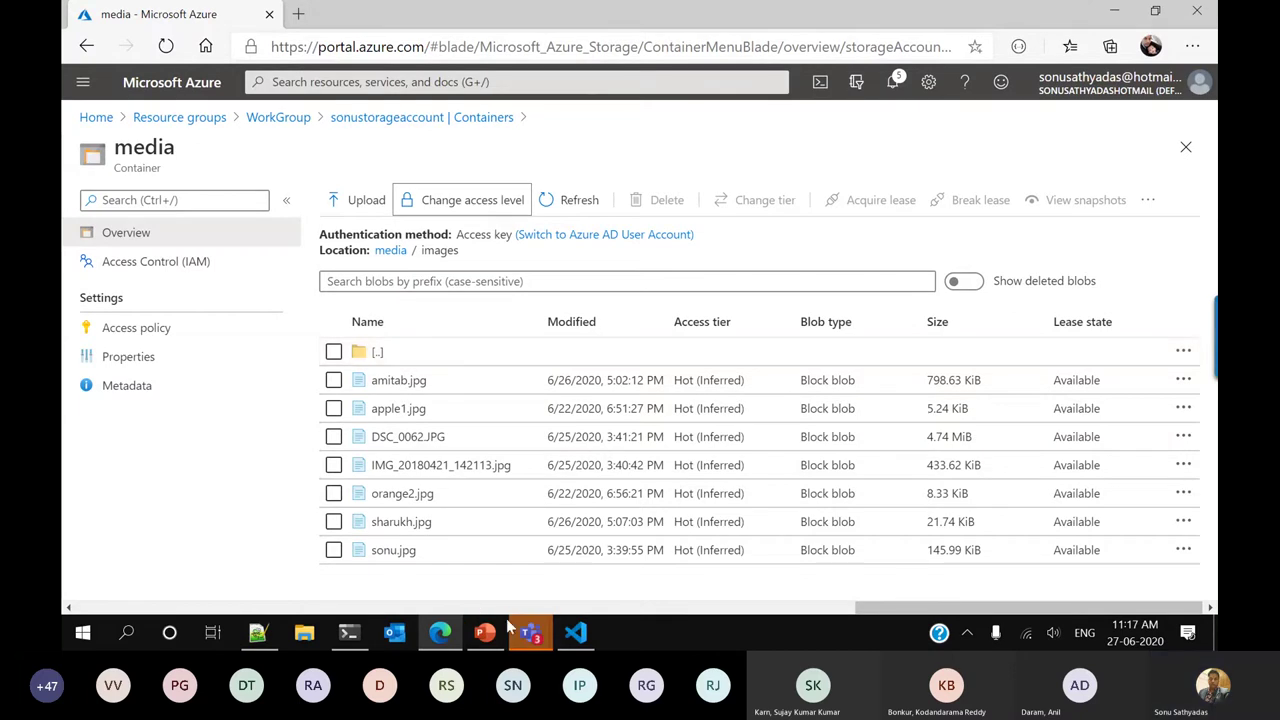
Check the Teams meeting chat, then return the portal to sonustorageaccount's Containers list
mouse_move(530, 632)
click(466, 557)
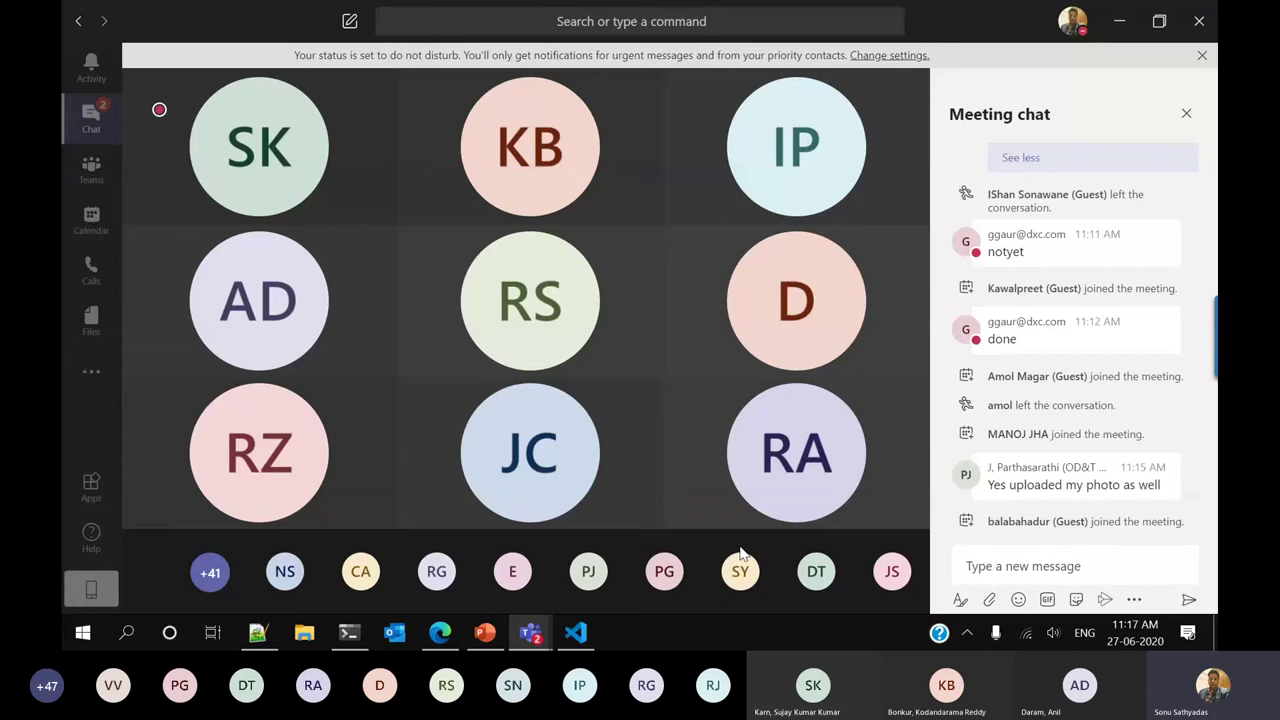
click(1119, 24)
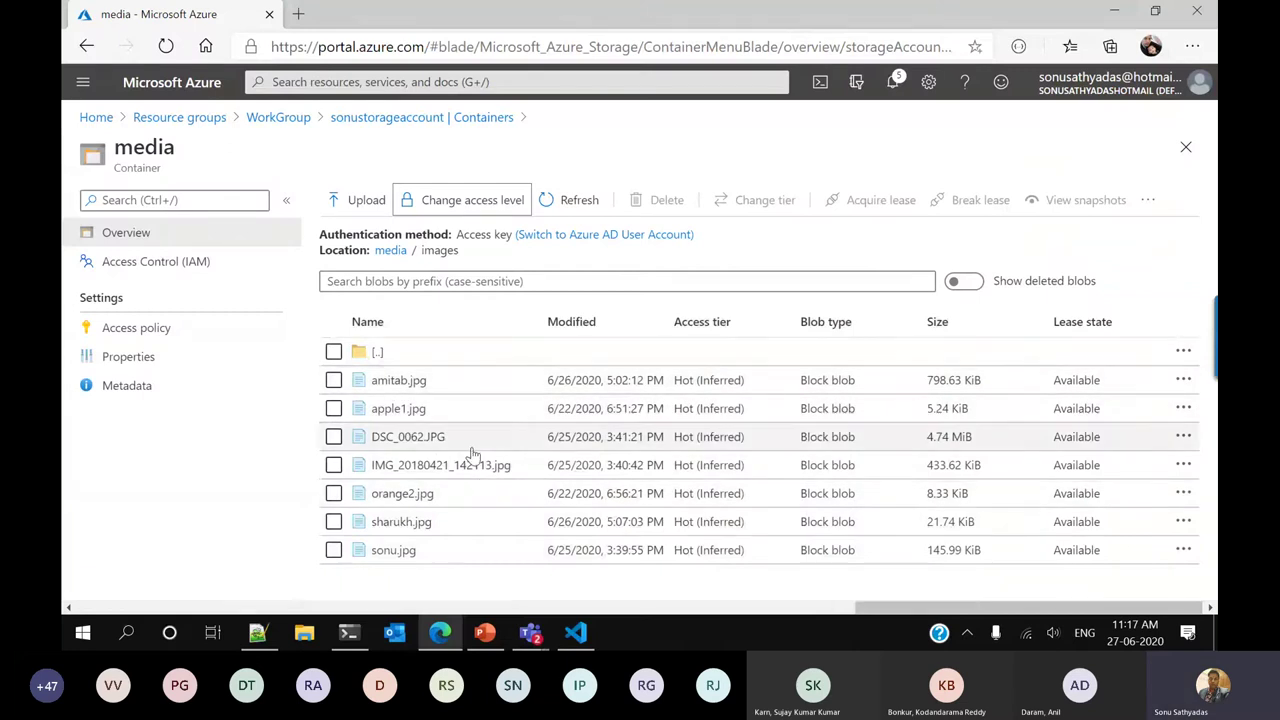
click(393, 415)
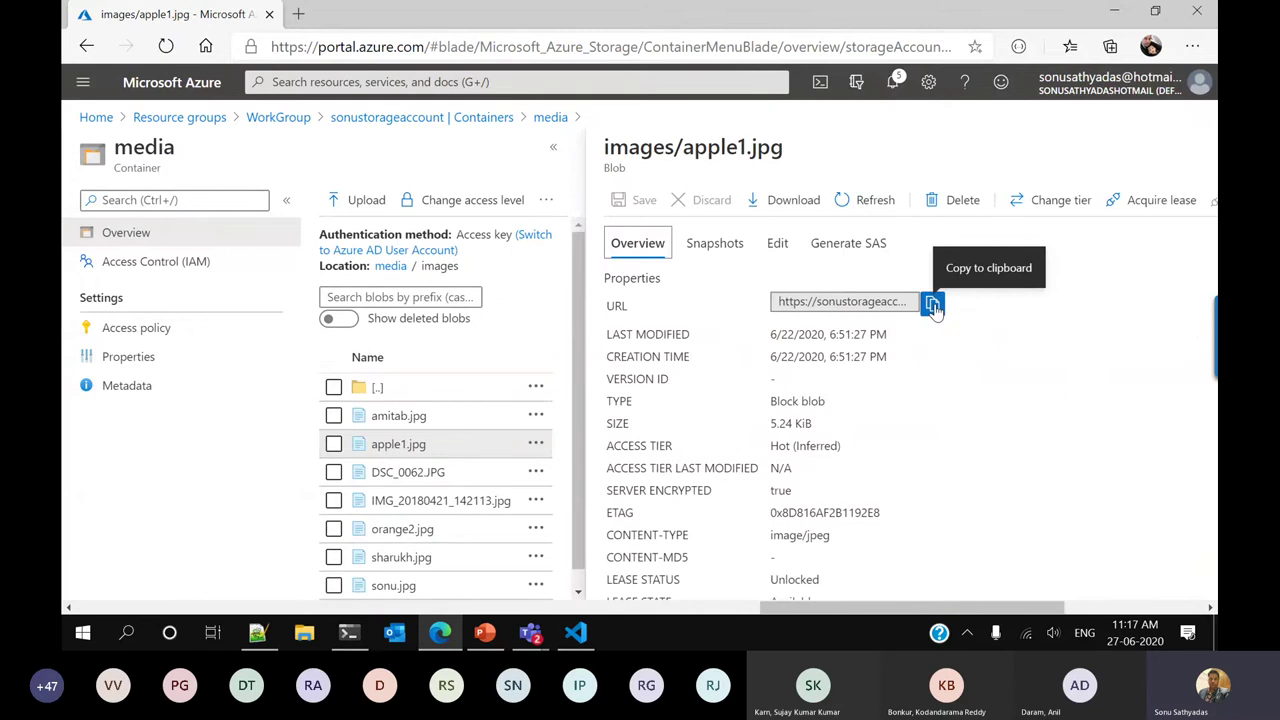
click(396, 120)
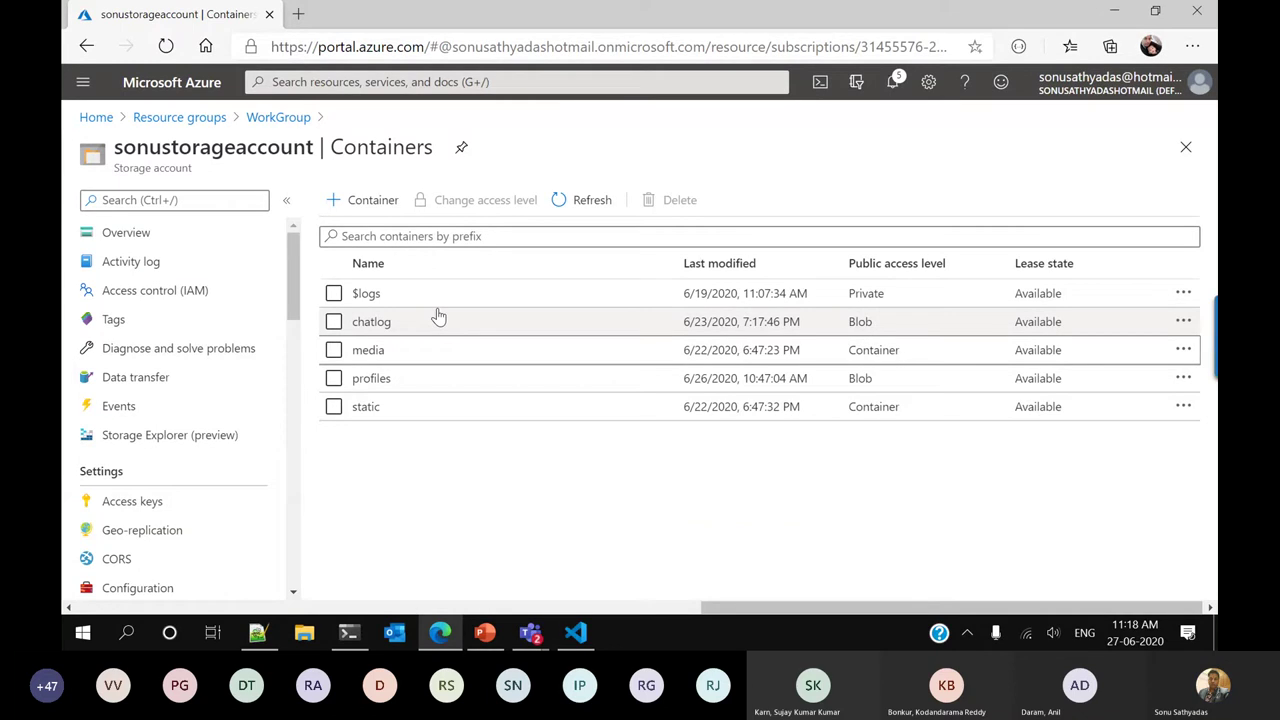
Read the Teams meeting chat again, then bring the Azure portal back to the front
click(440, 636)
mouse_move(530, 633)
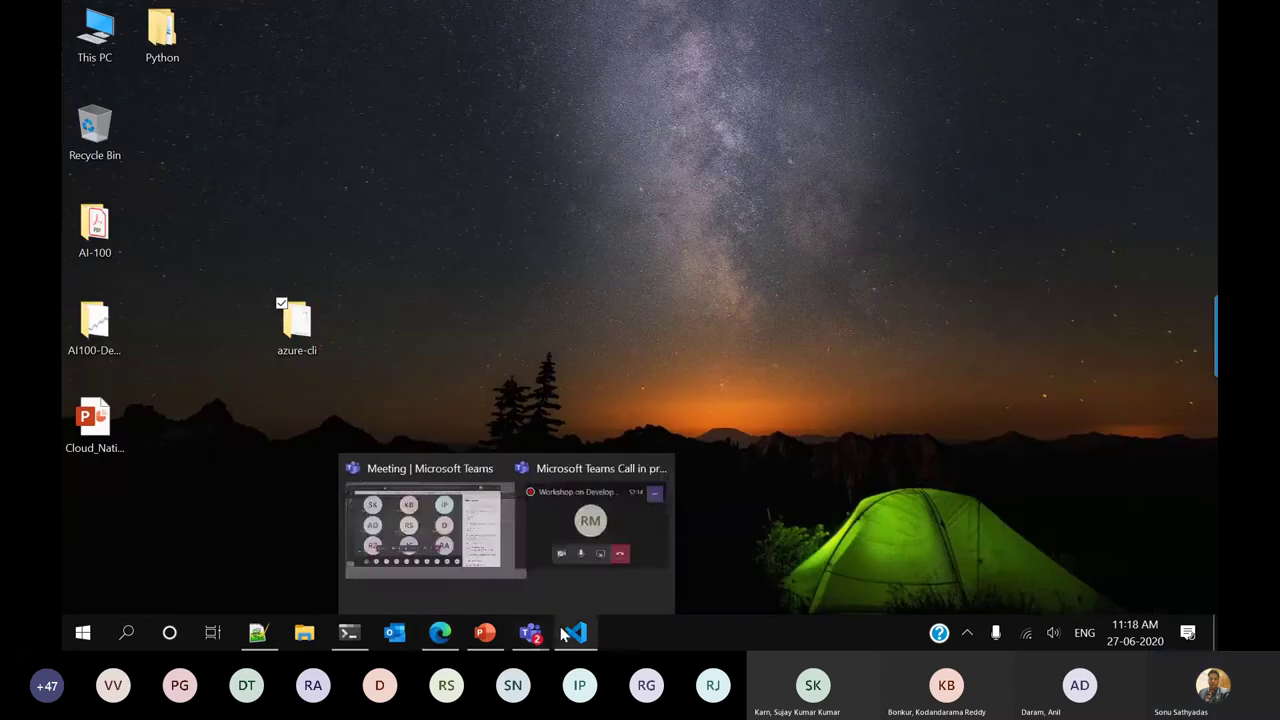
click(500, 563)
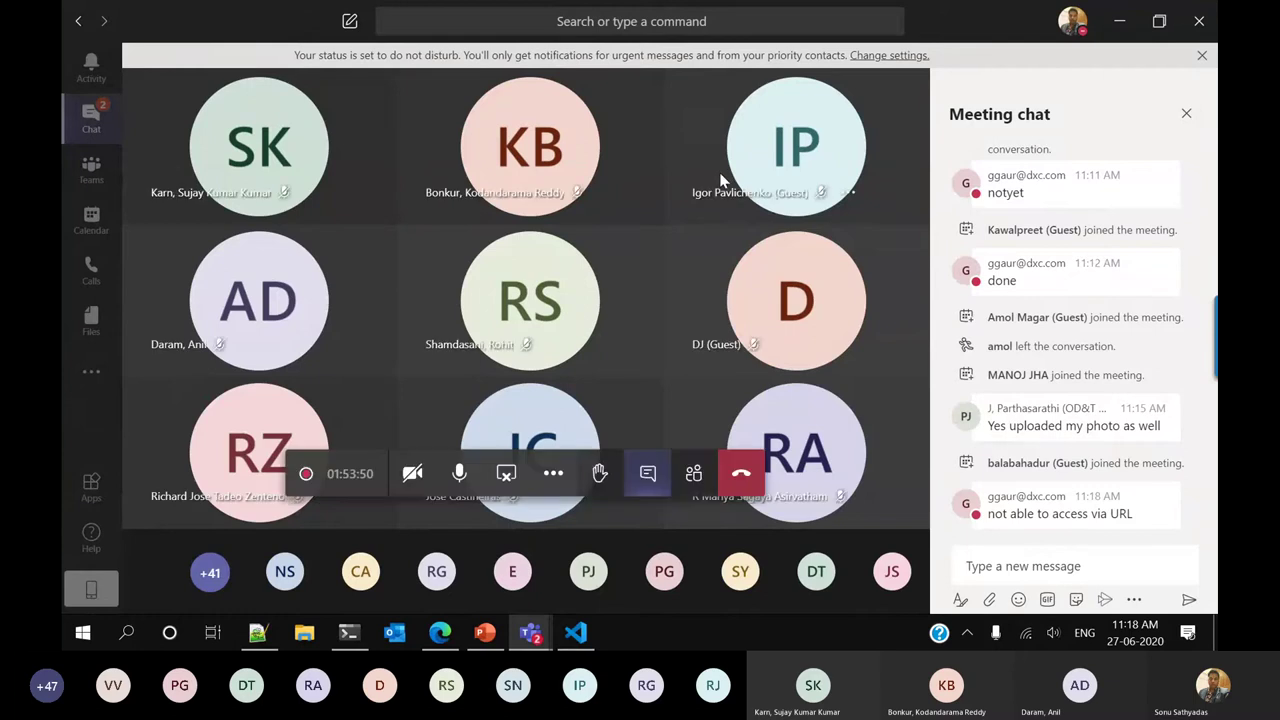
click(1120, 14)
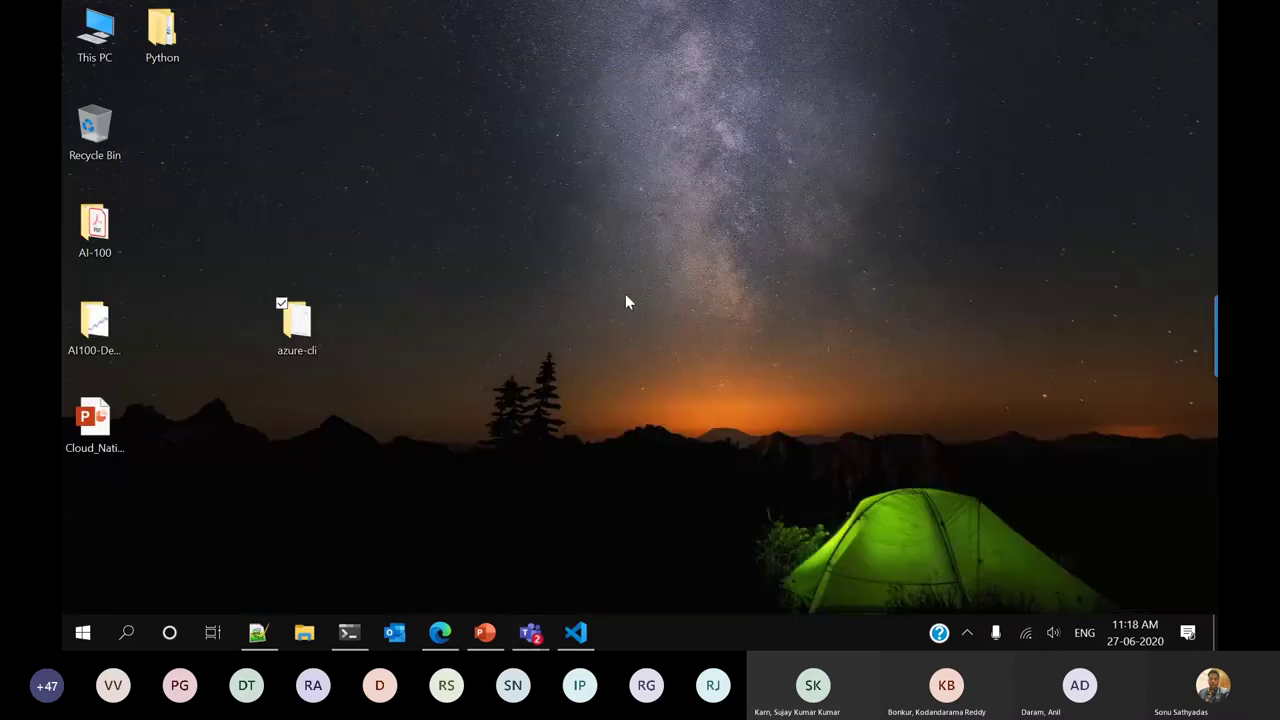
click(440, 632)
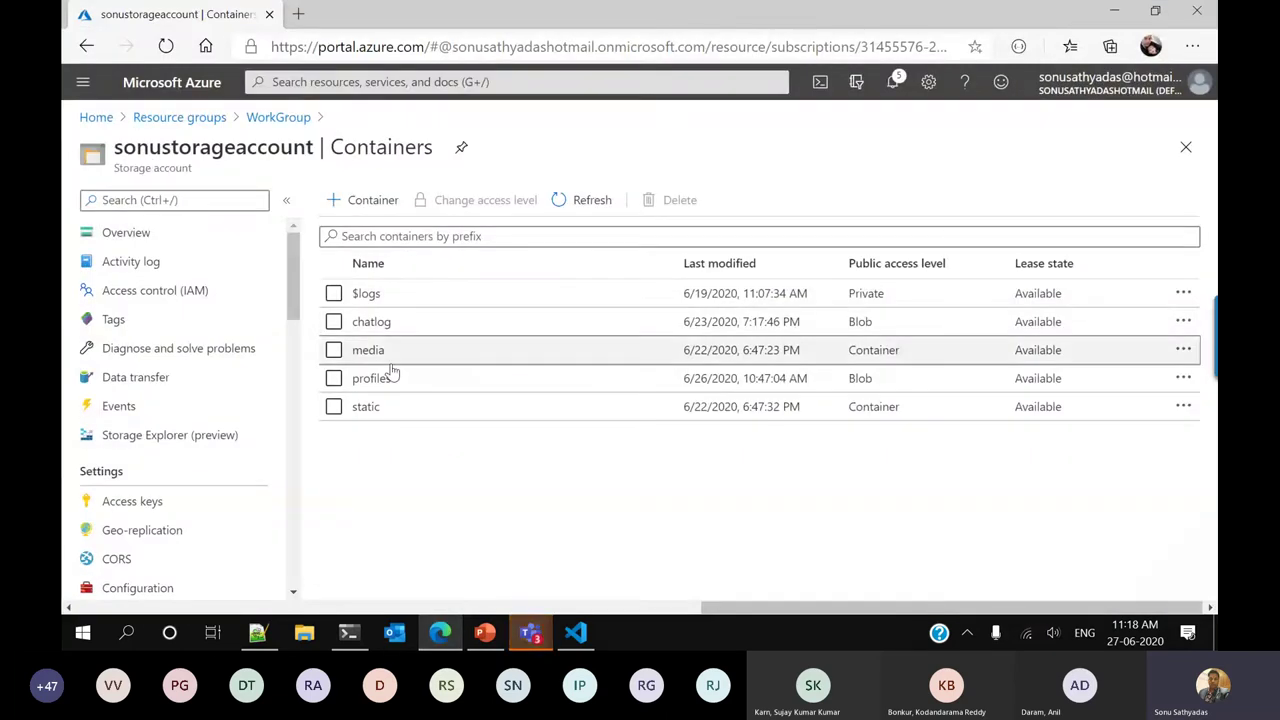
Open the media container and review its public access level options
click(374, 354)
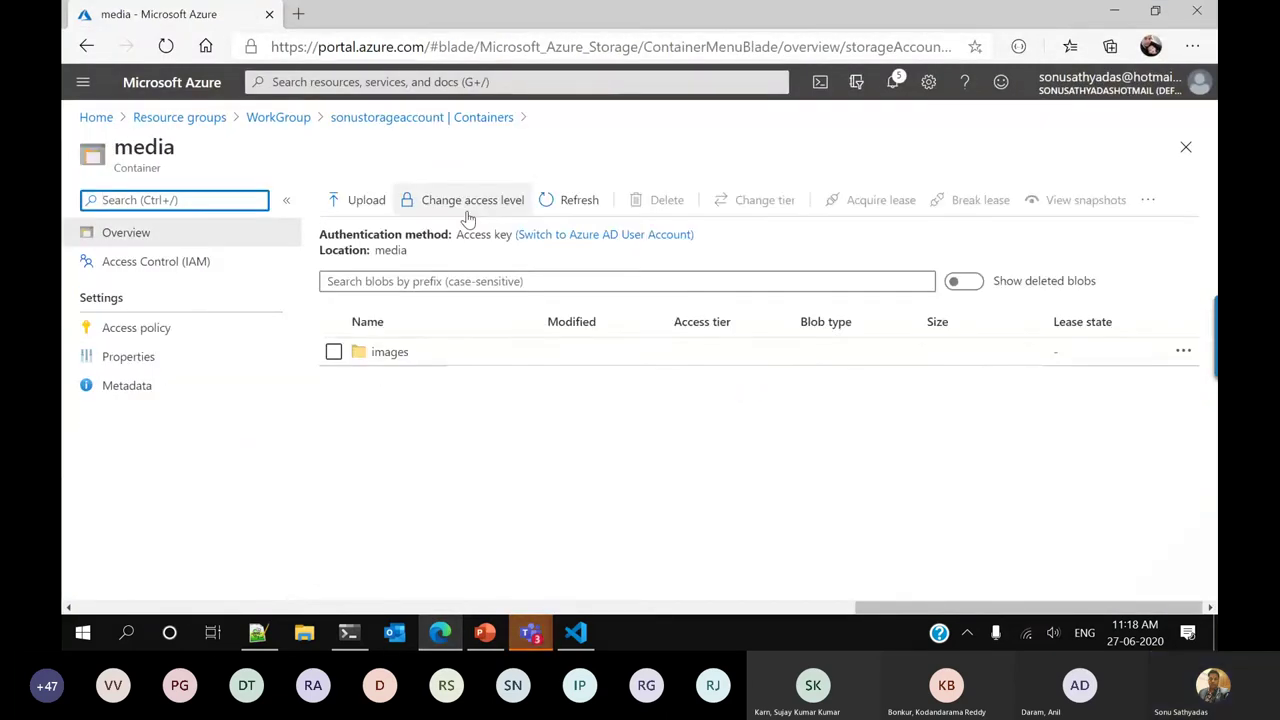
click(465, 200)
click(409, 320)
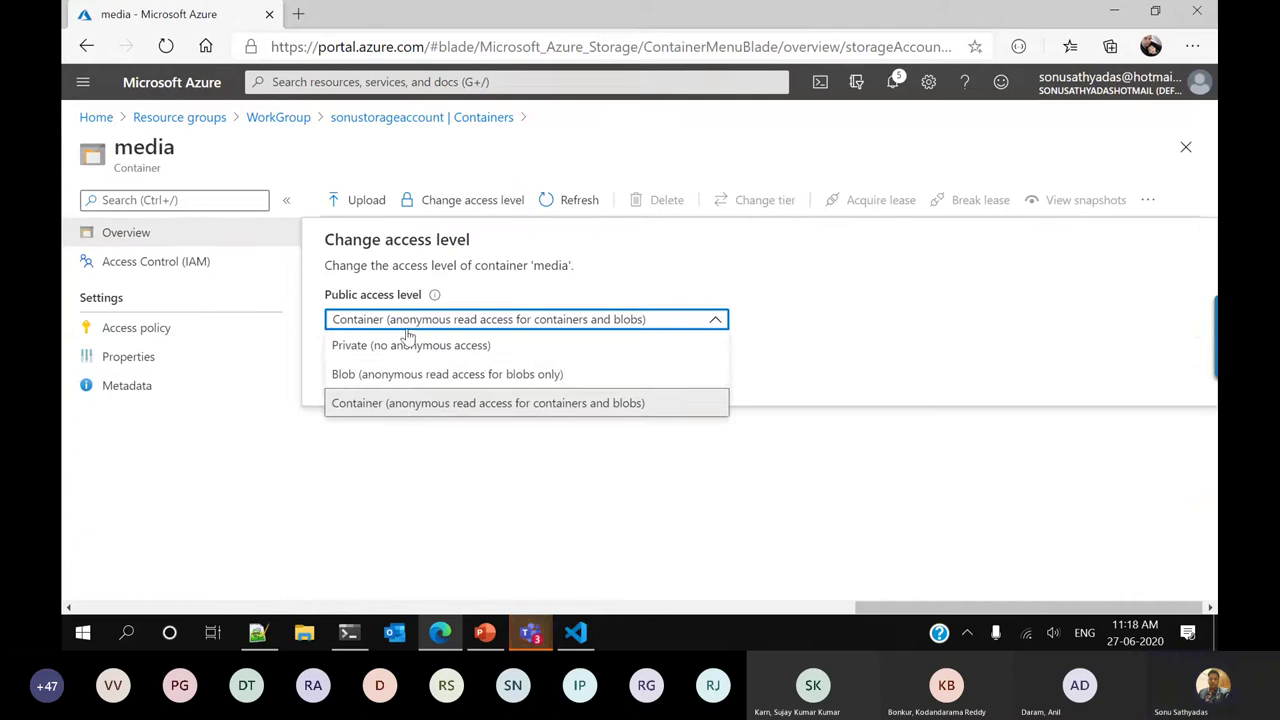
double_click(145, 147)
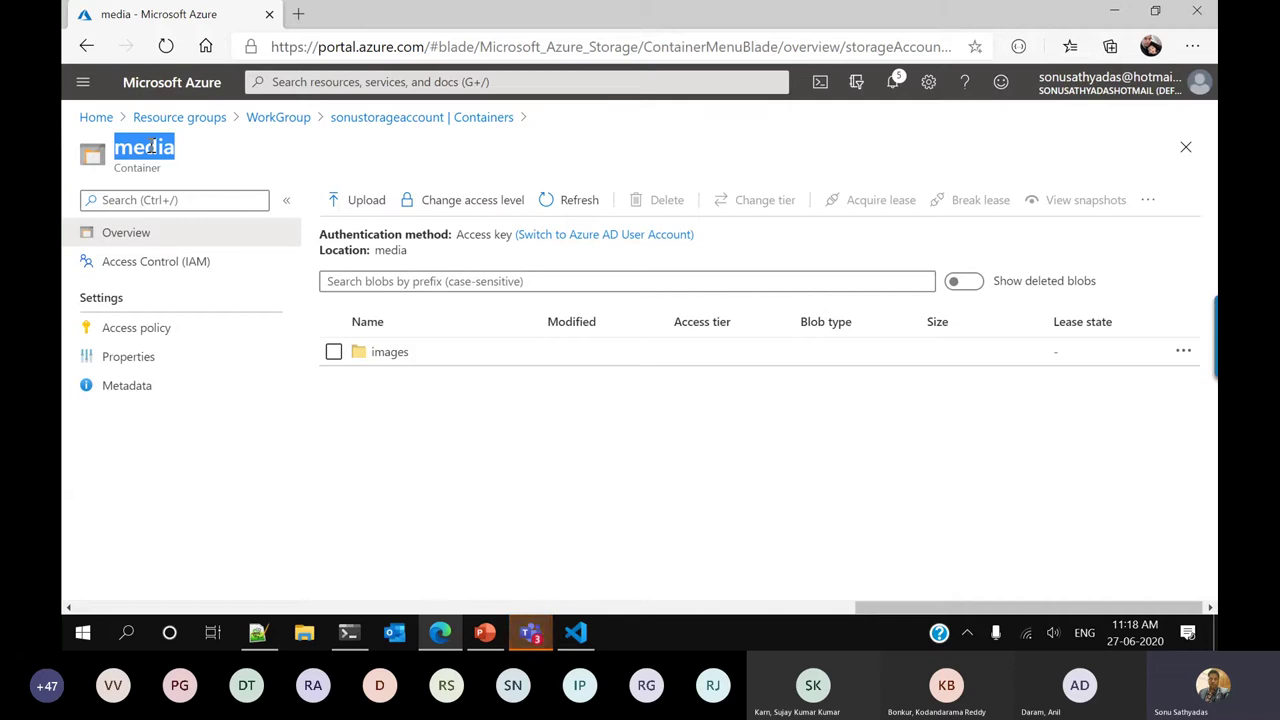
Keep media's access level at Container and close the blades back to WorkGroup
click(451, 202)
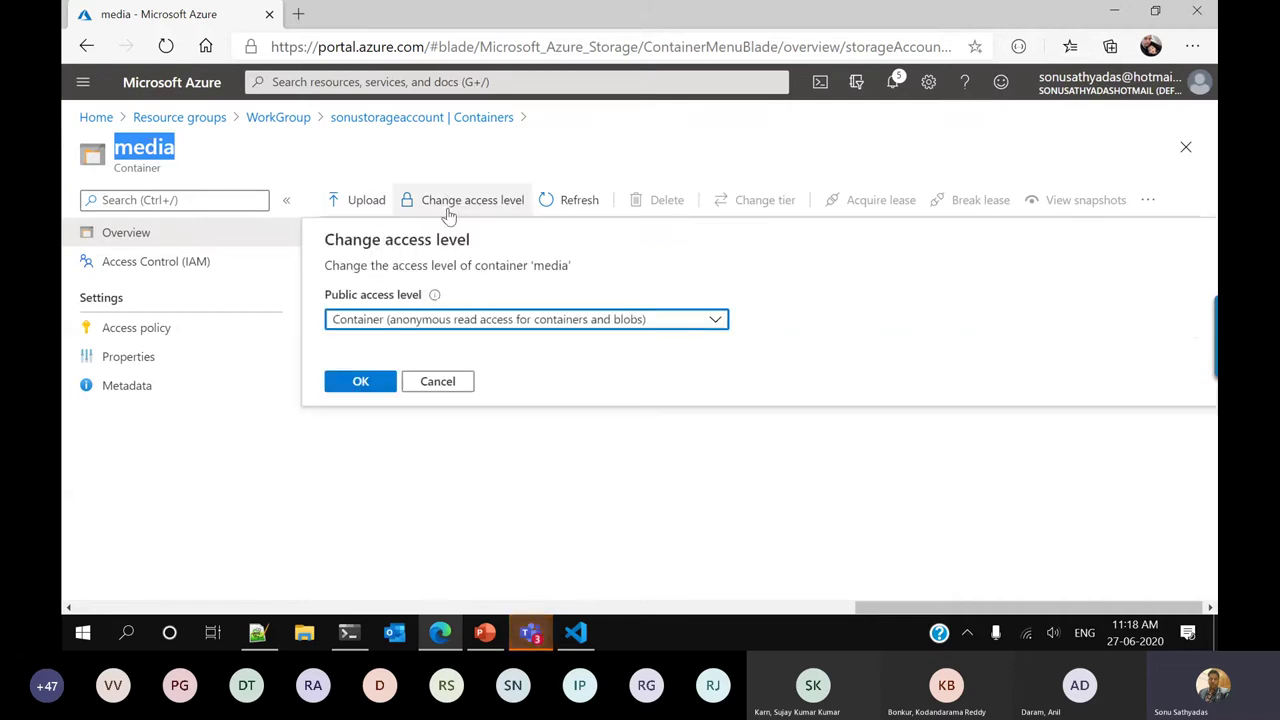
click(456, 322)
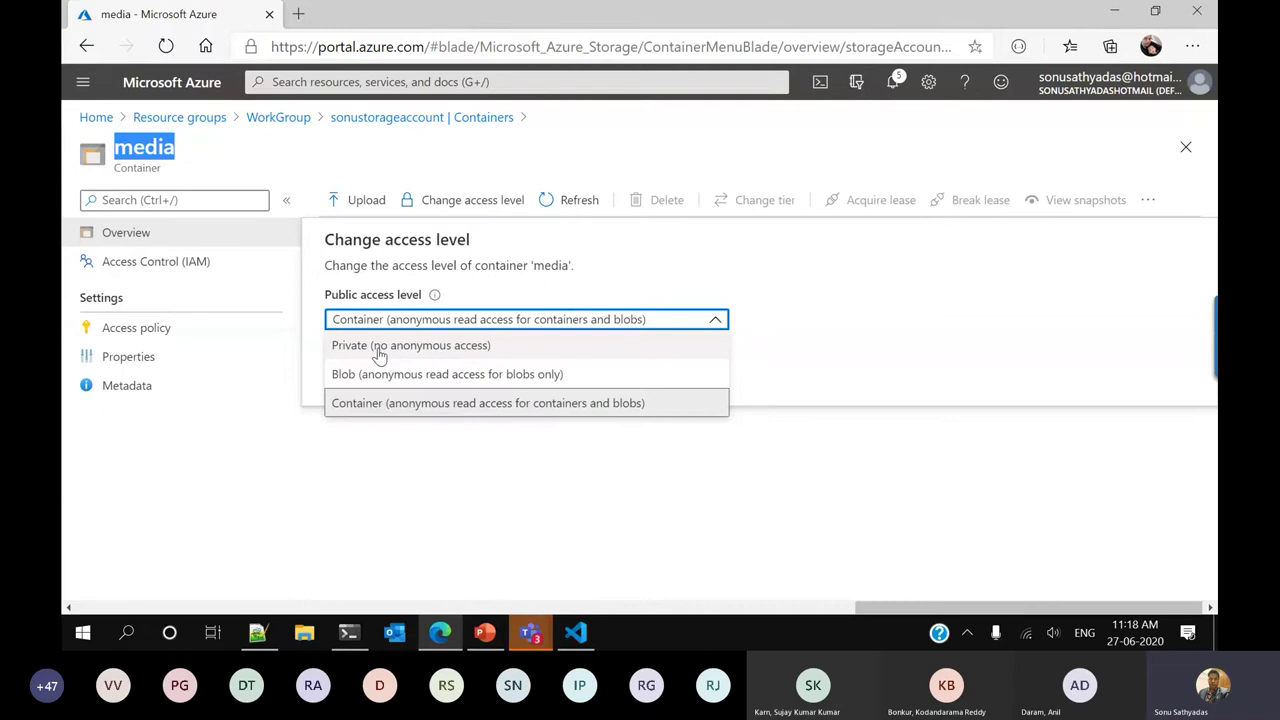
click(748, 290)
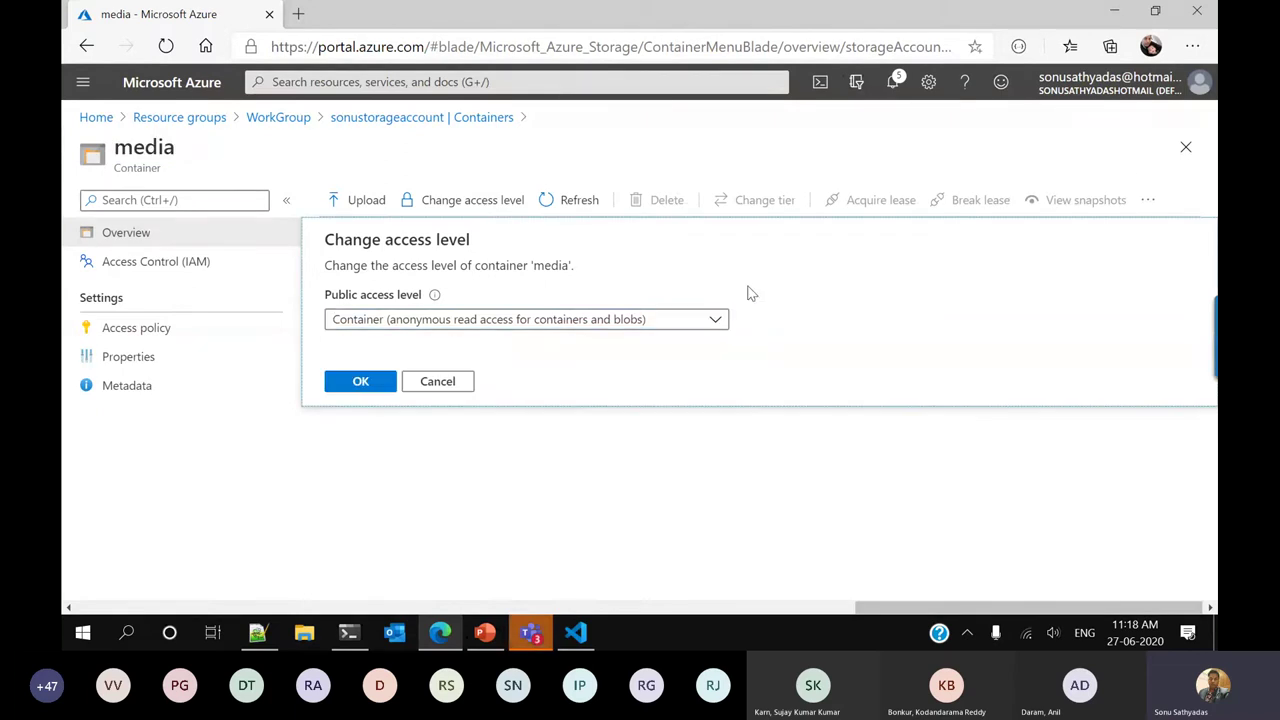
click(1187, 149)
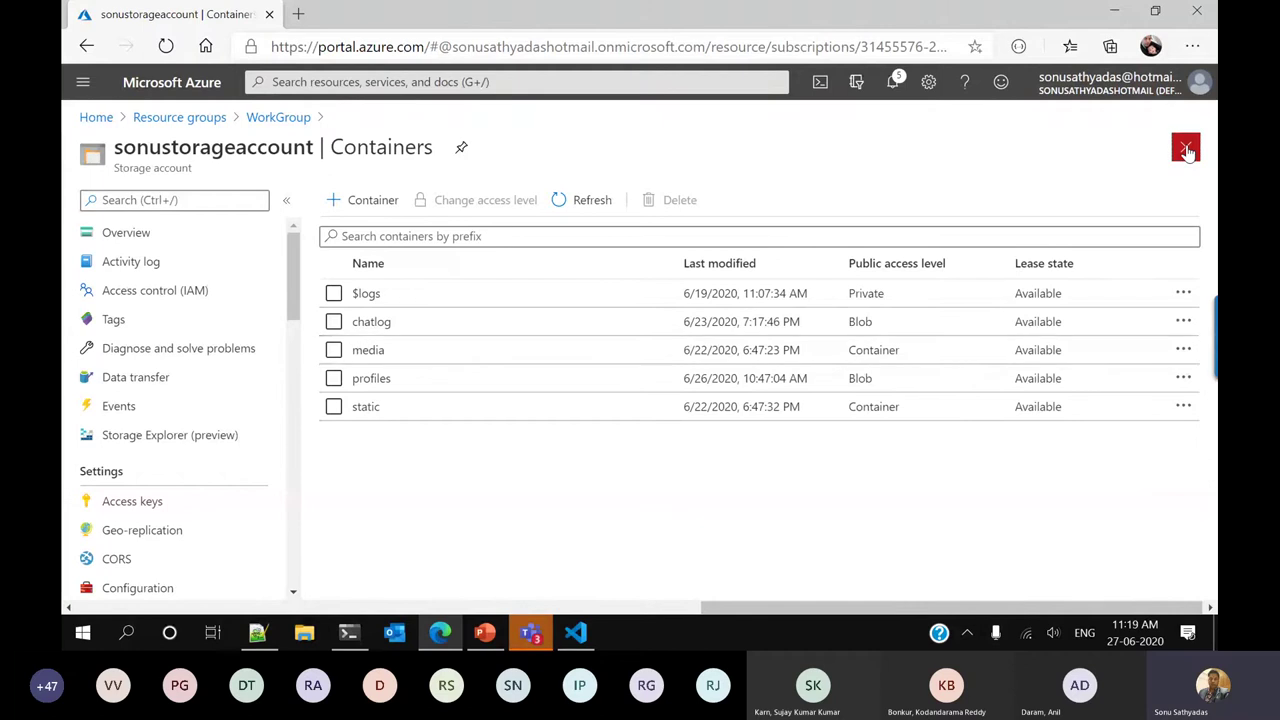
click(1185, 148)
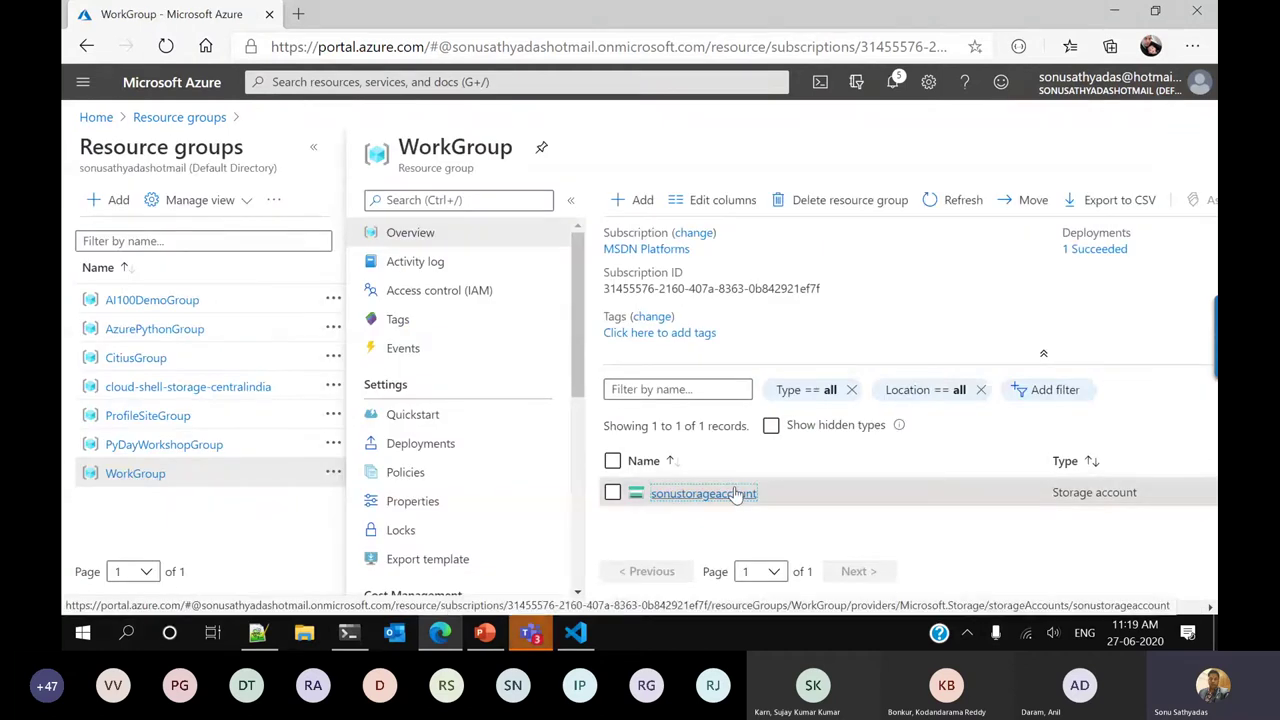
Read the access errors in the Teams meeting chat, then go to the Azure home page
click(528, 633)
click(490, 553)
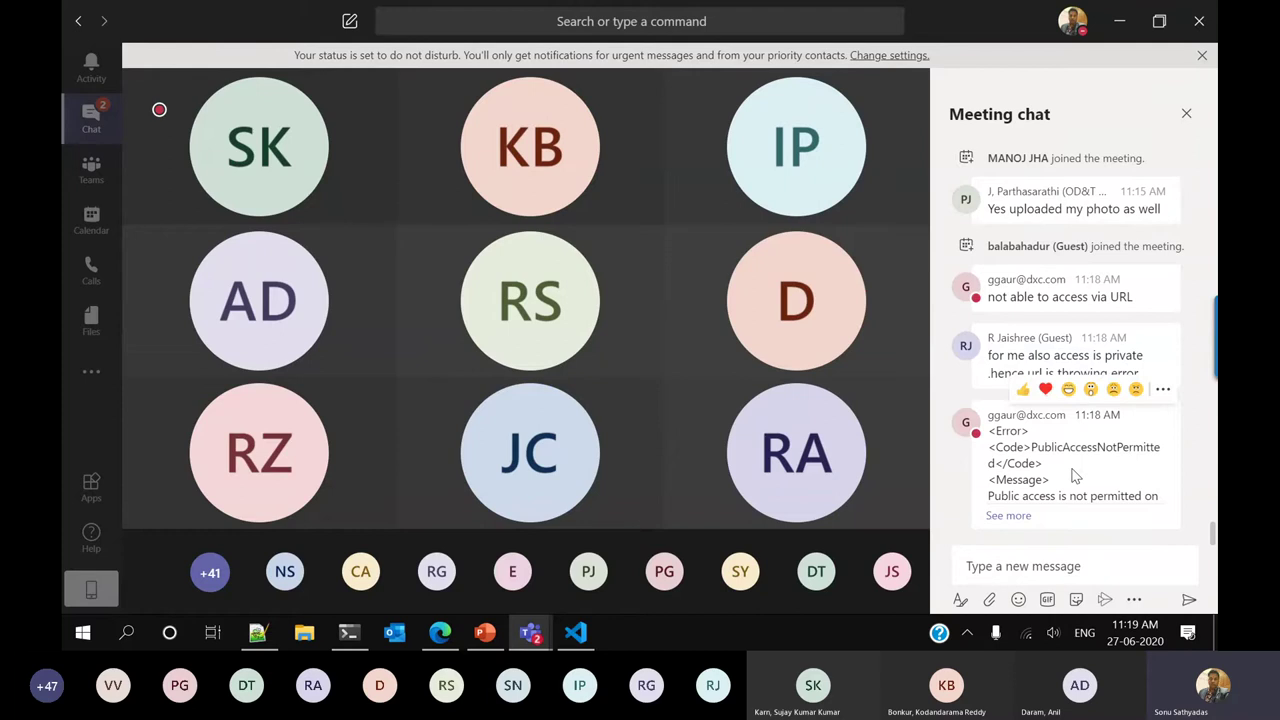
click(1122, 22)
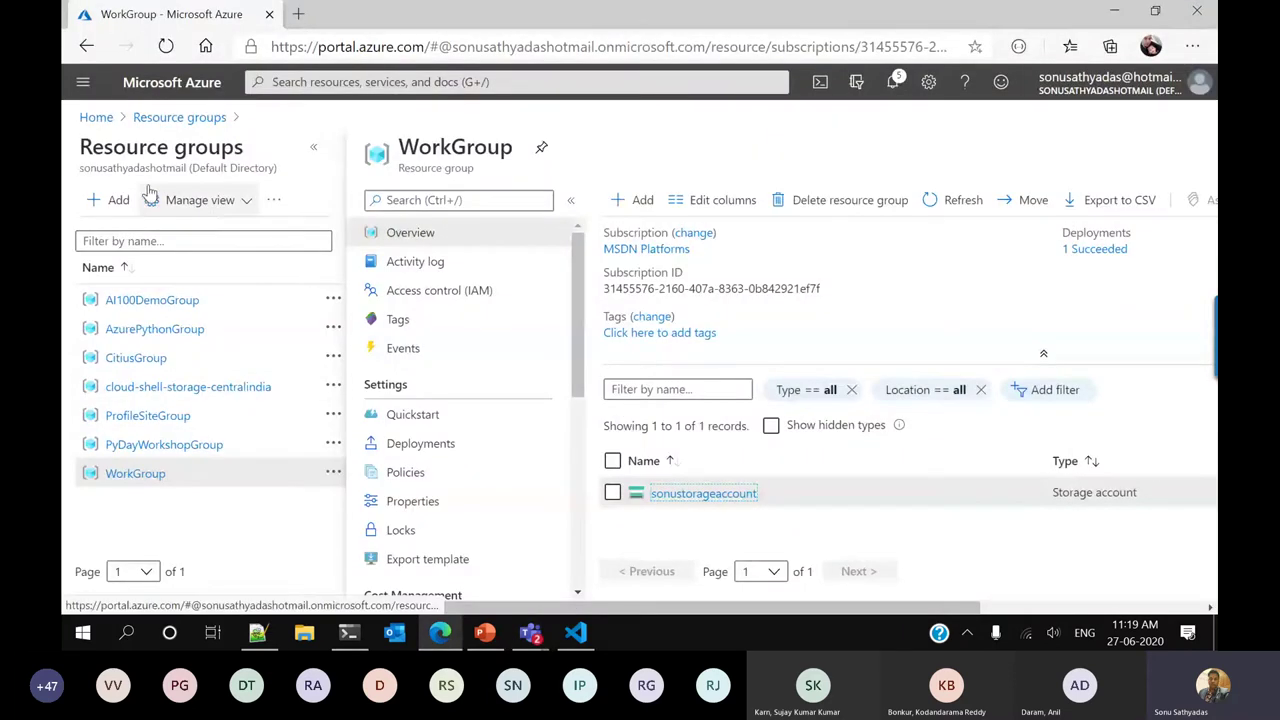
click(97, 118)
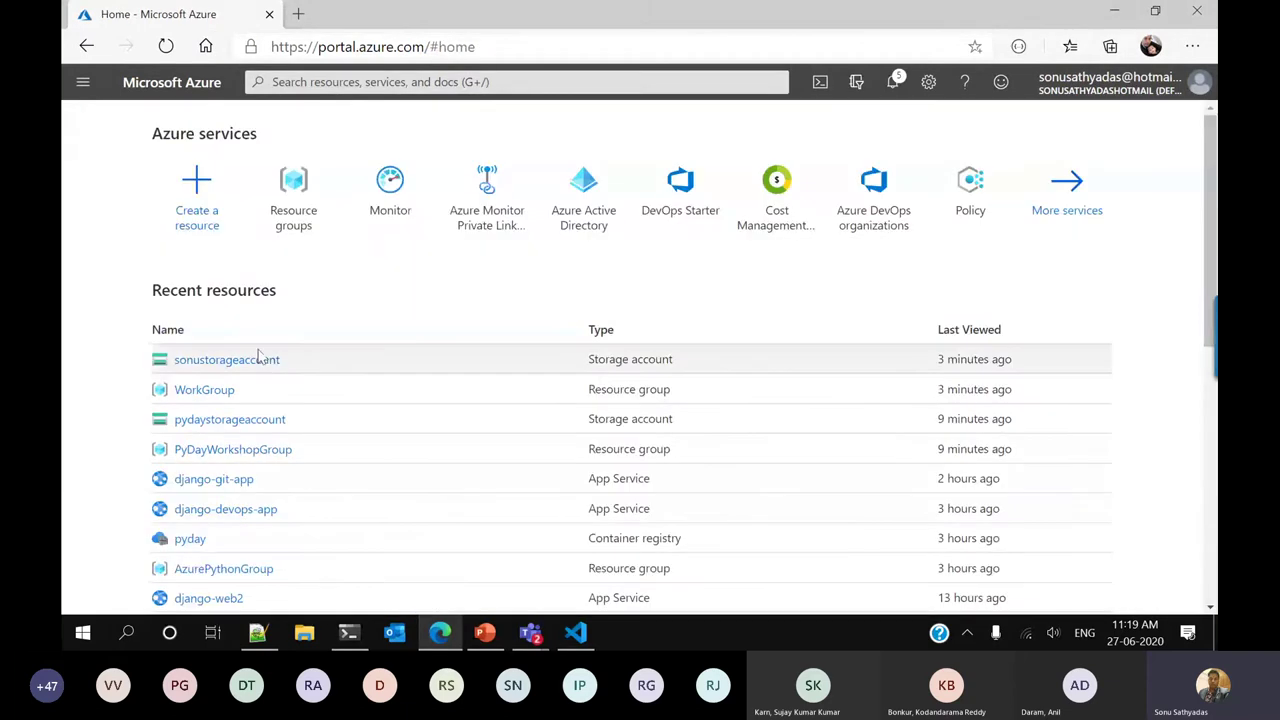
Start creating a new storage account from Create a resource
click(214, 212)
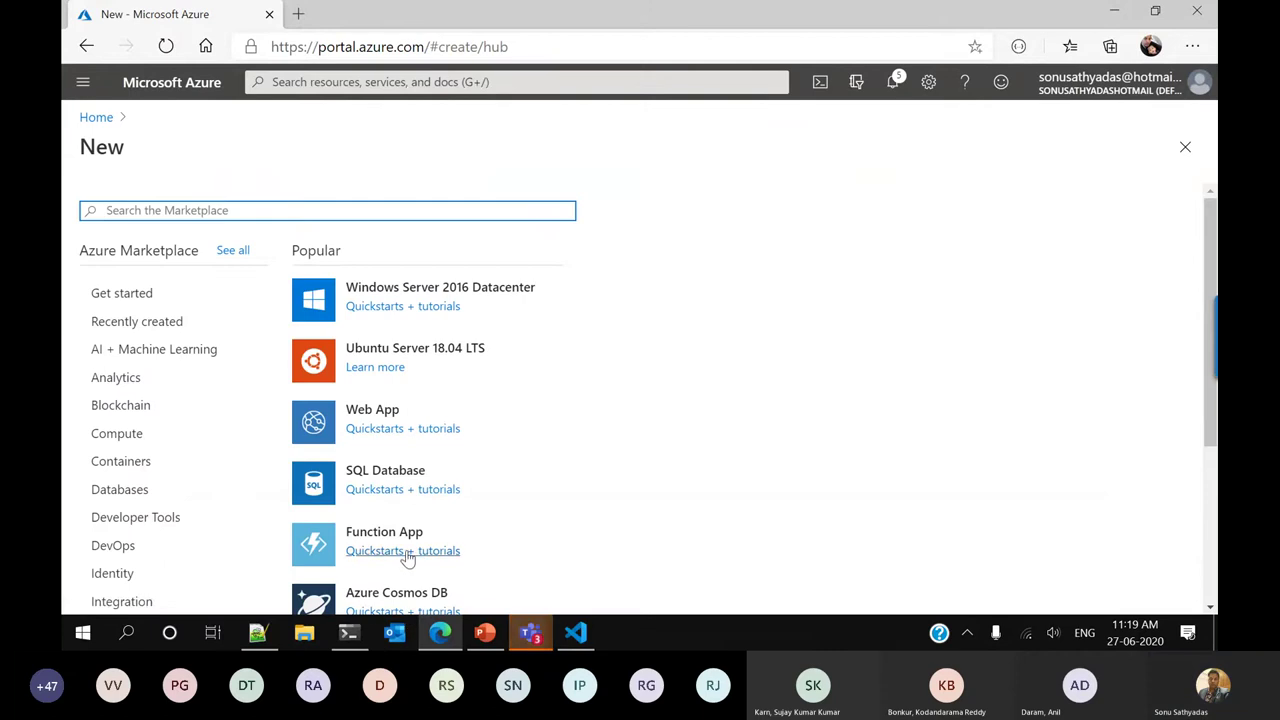
scroll(405, 555, down, 1)
scroll(405, 555, down, 1)
click(405, 515)
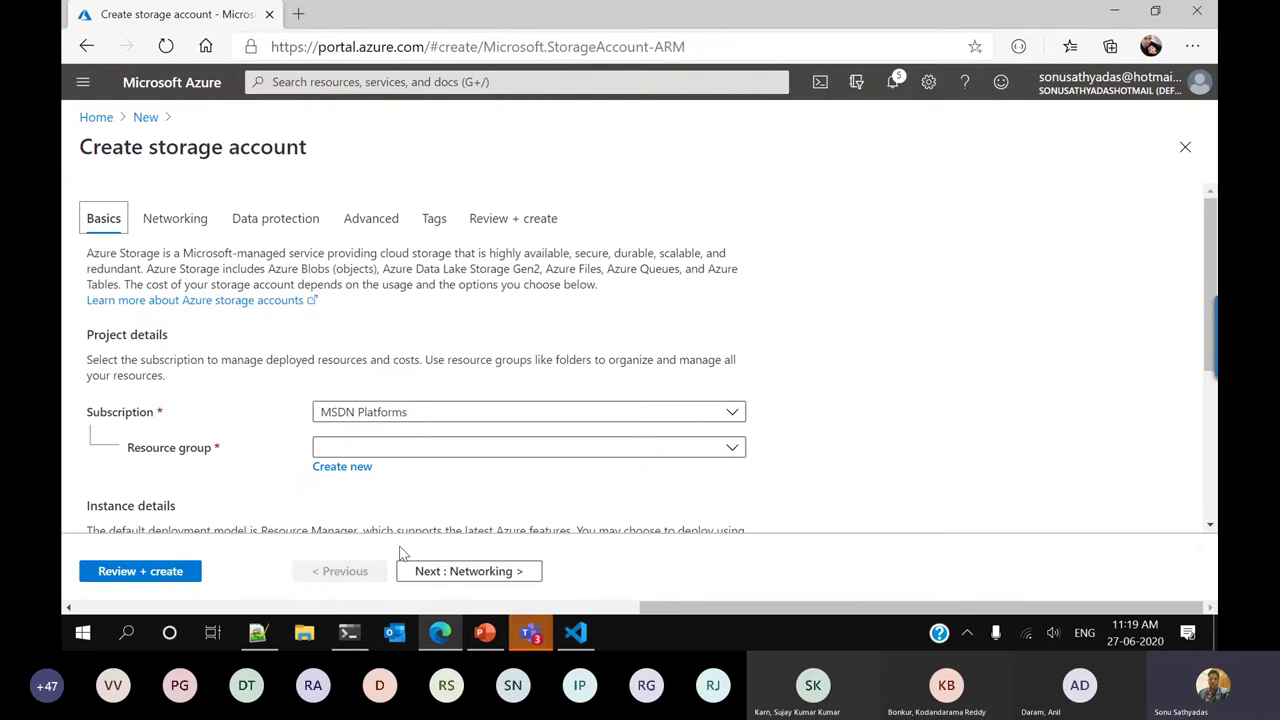
Advance the form through Networking and Data protection to Advanced, enabling Blob public access
click(440, 575)
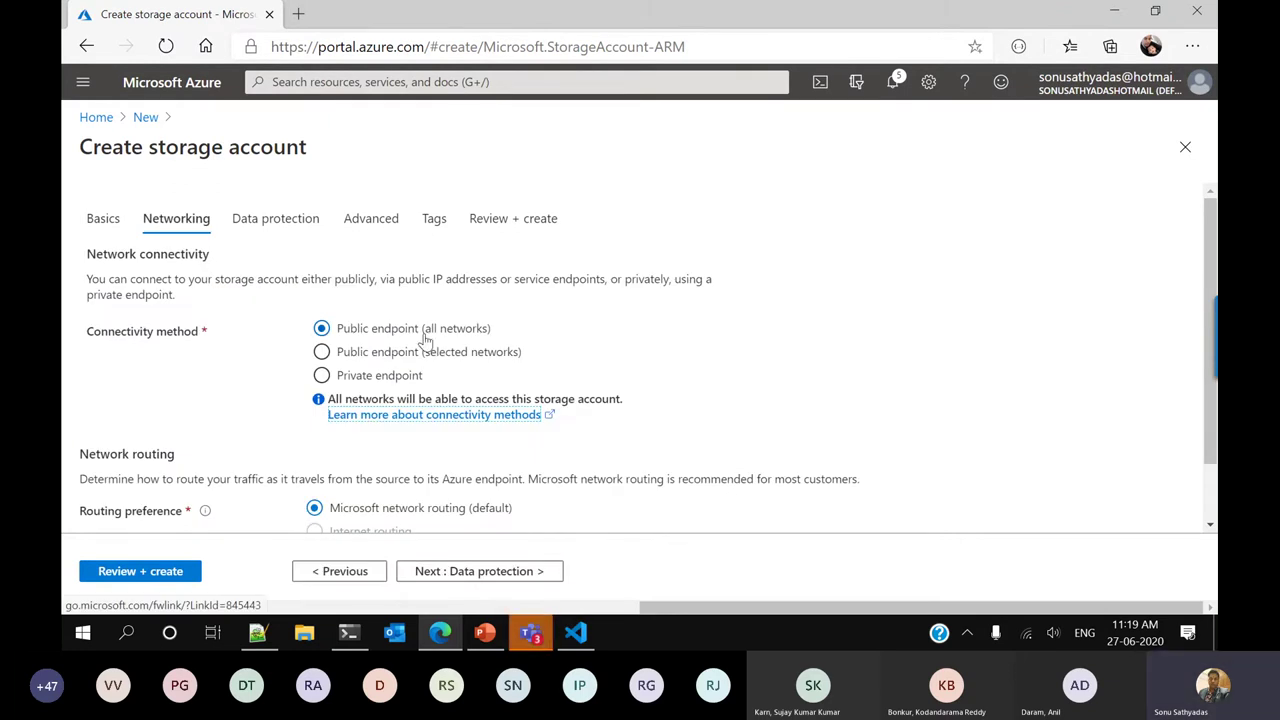
scroll(425, 341, down, 1)
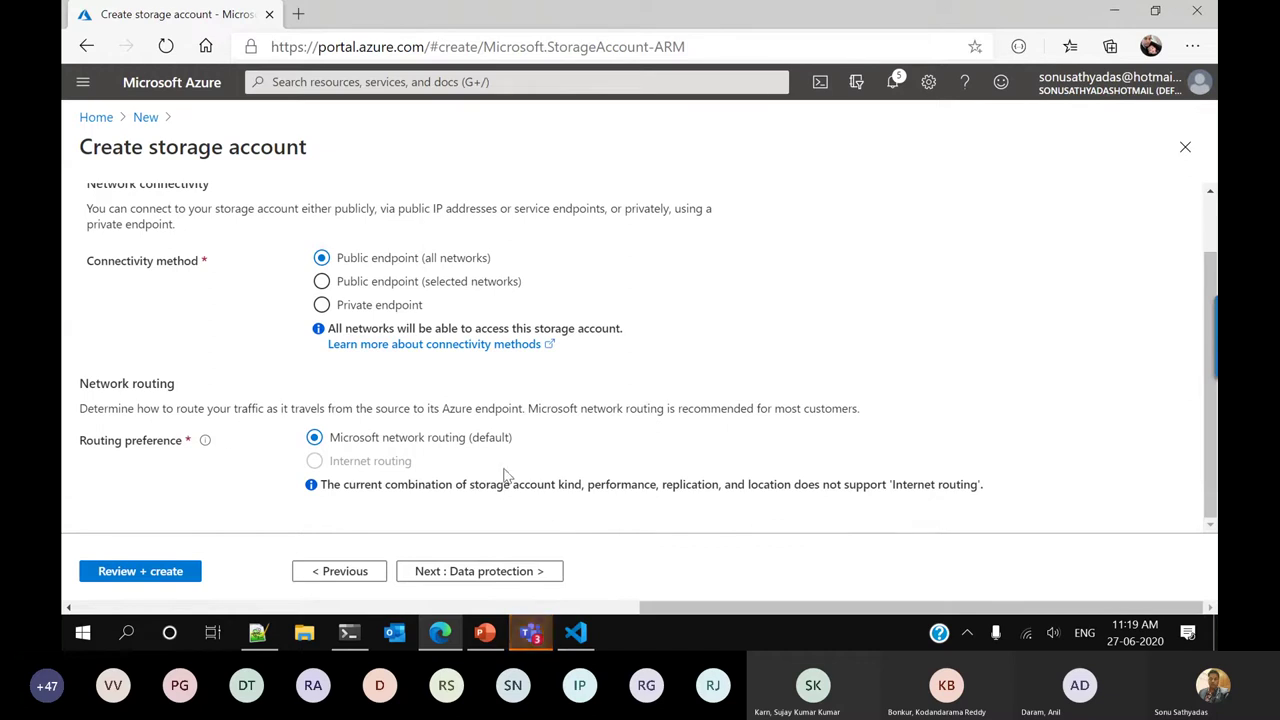
mouse_move(206, 447)
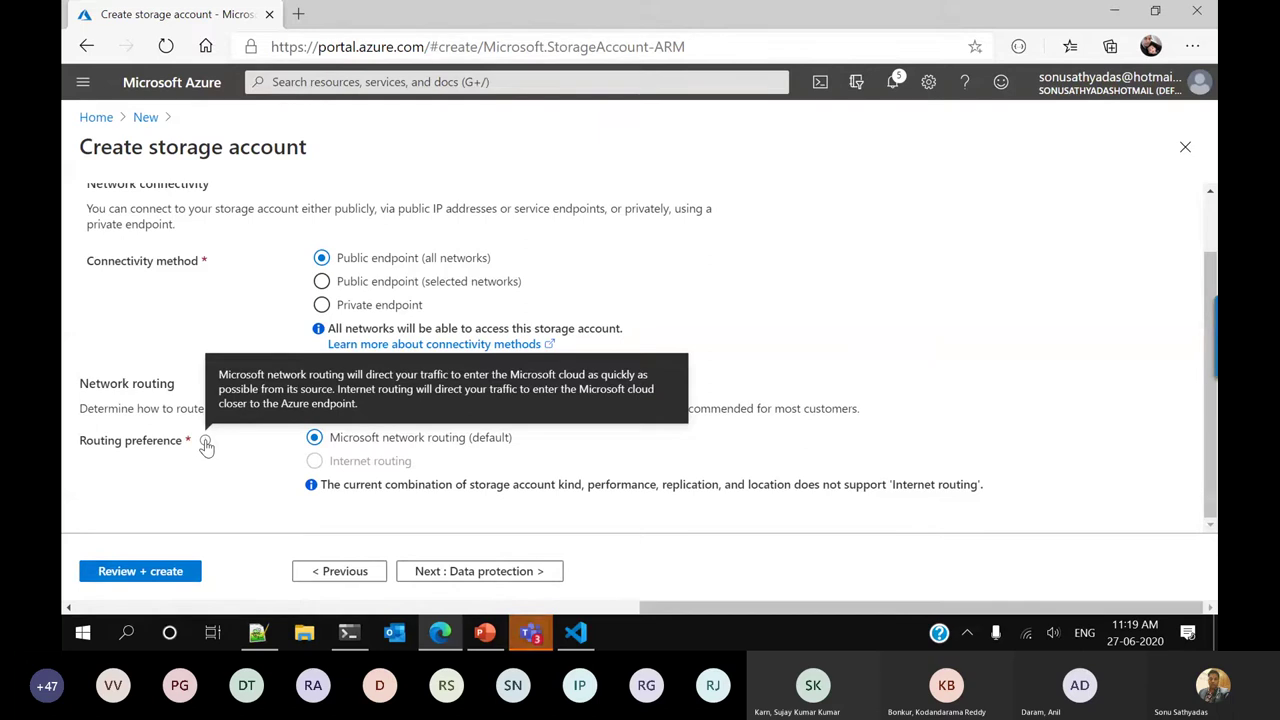
click(458, 579)
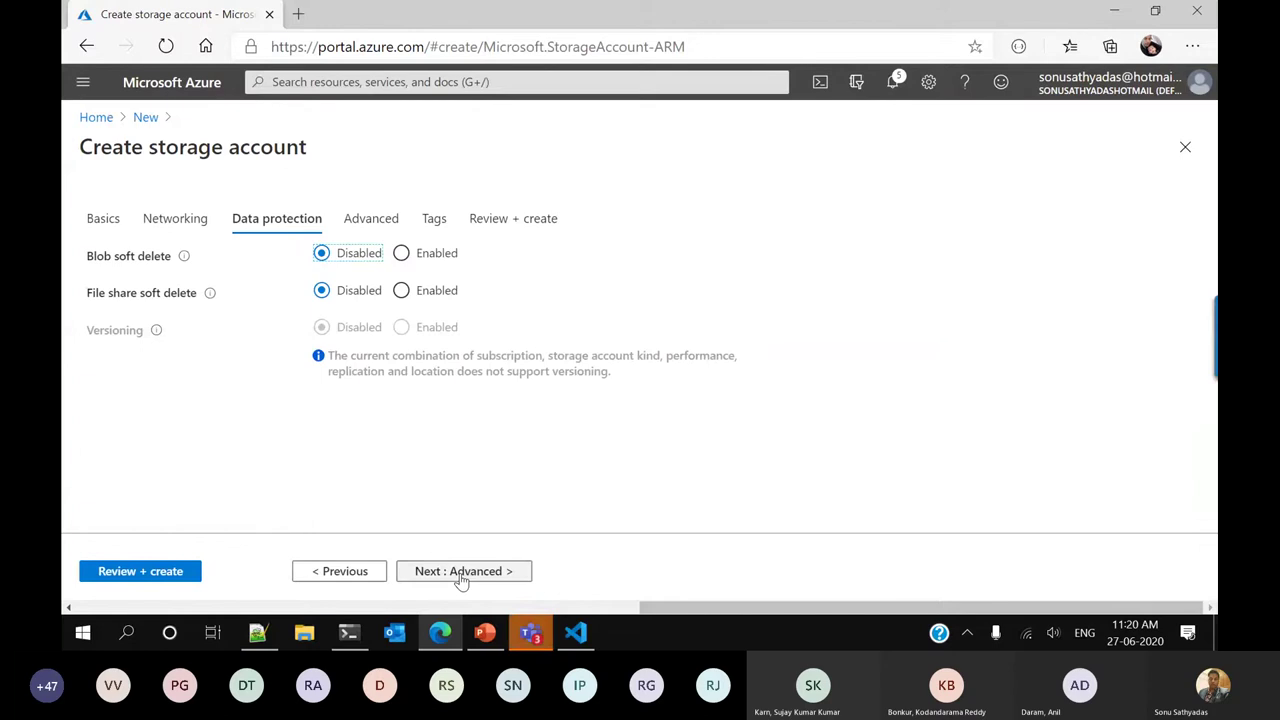
click(460, 579)
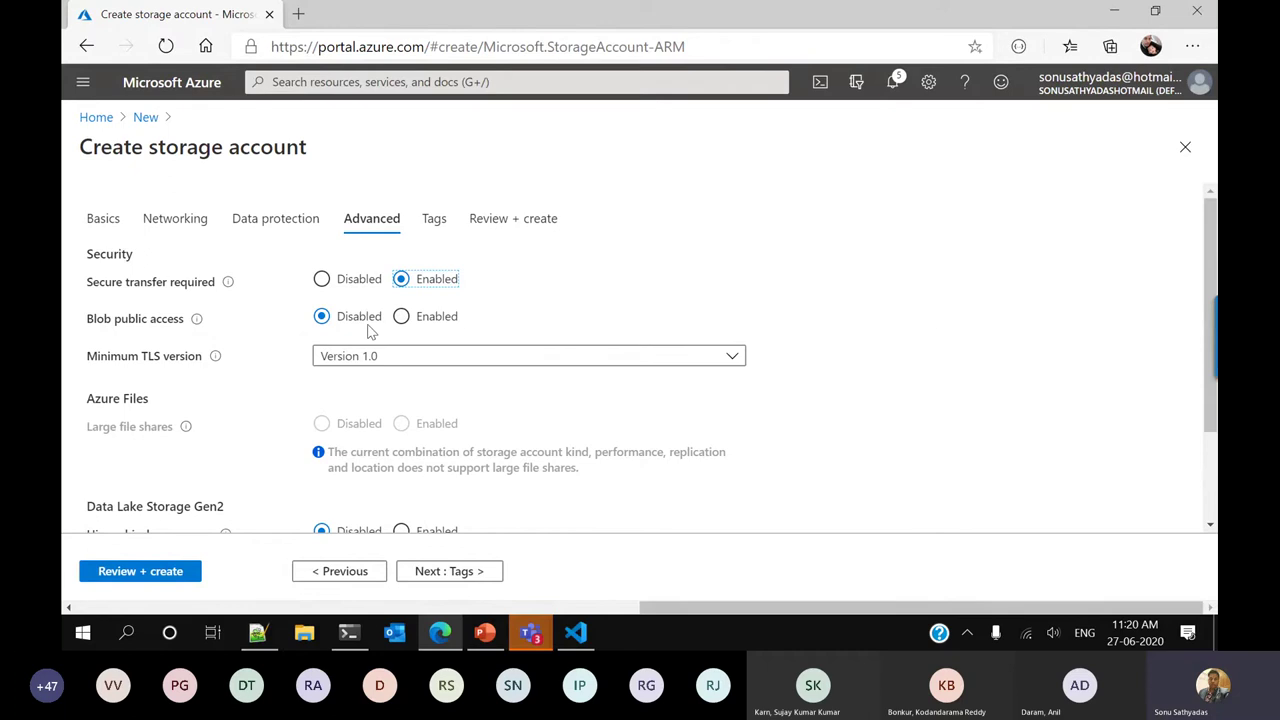
click(401, 318)
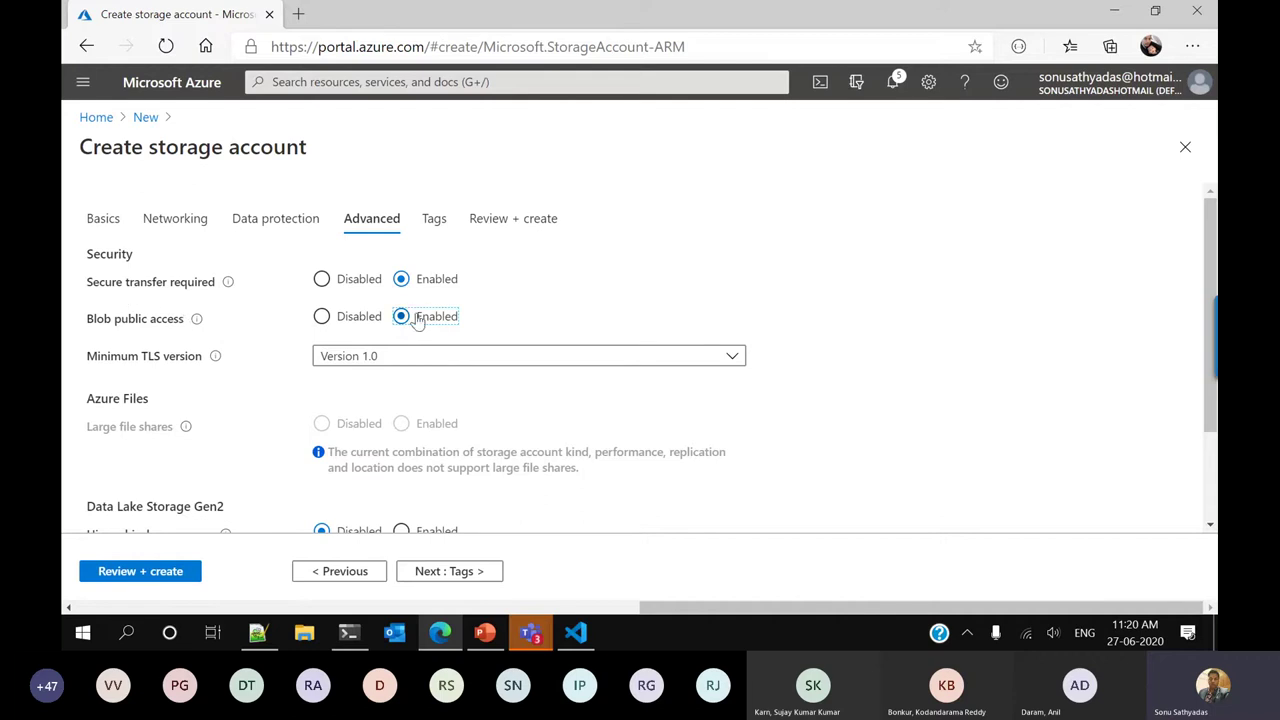
click(96, 117)
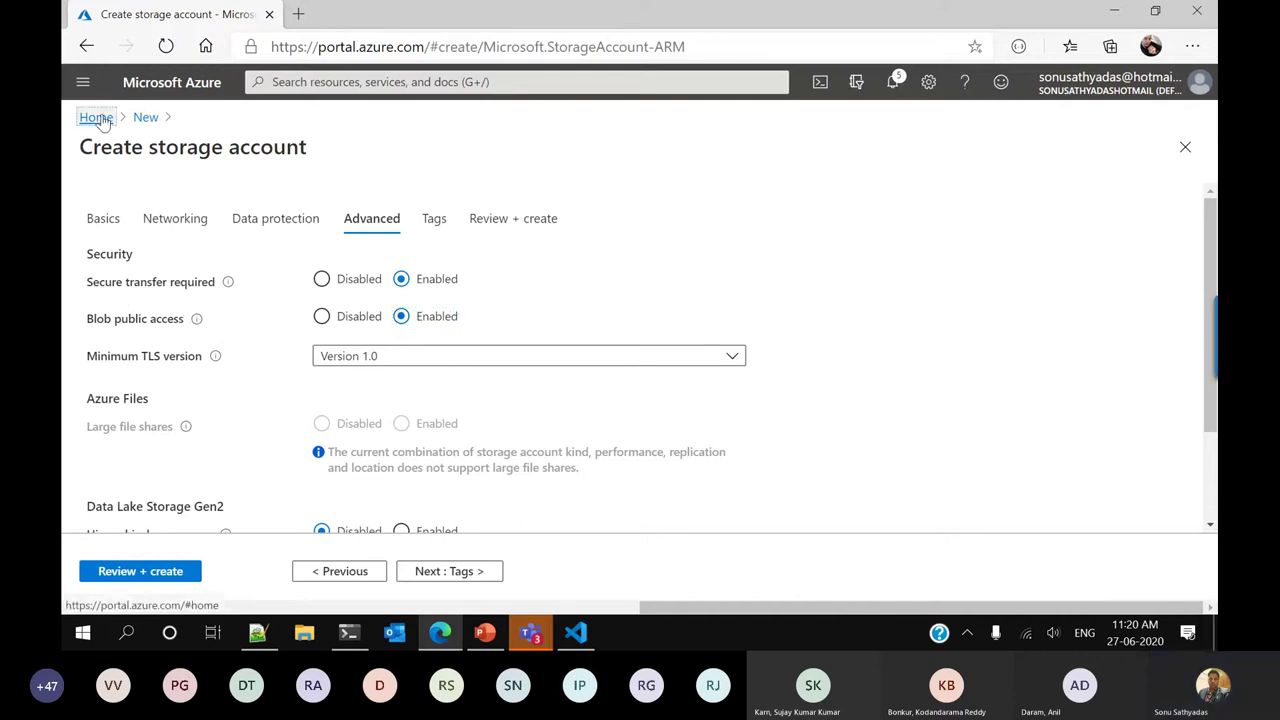
Discard the unsaved storage account form and open pydaystorageaccount from Recent resources
click(722, 145)
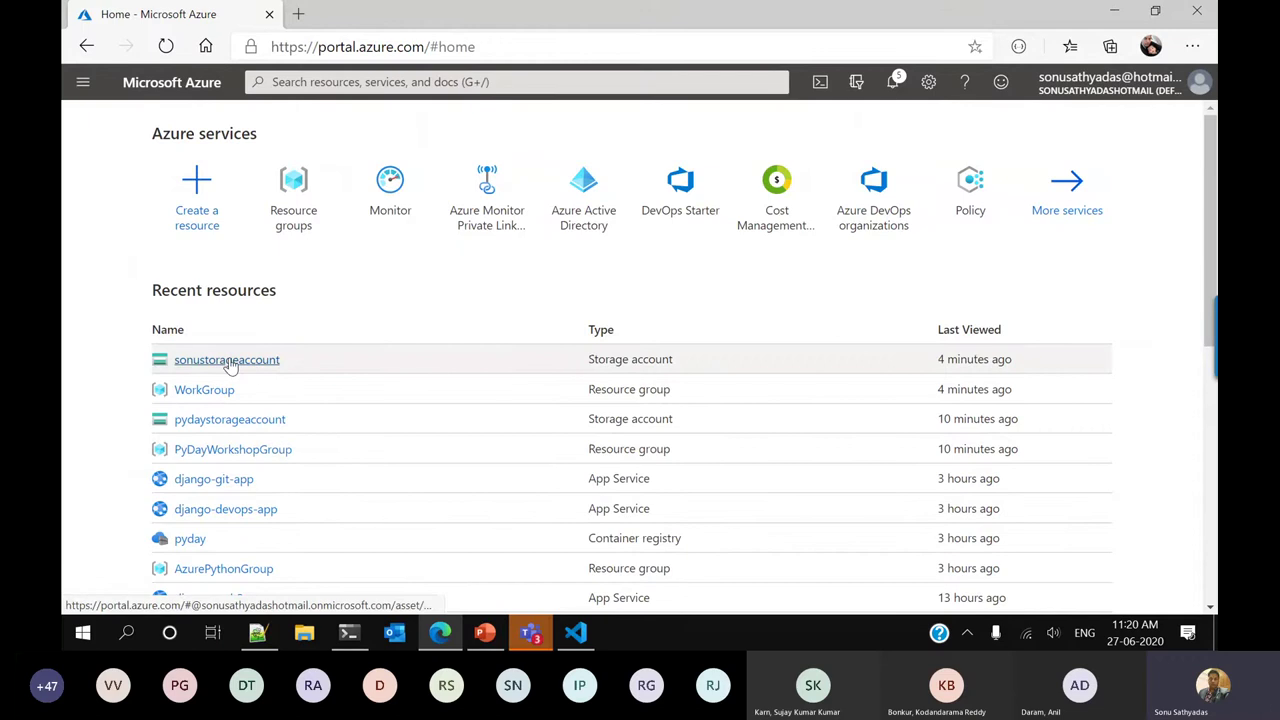
click(238, 420)
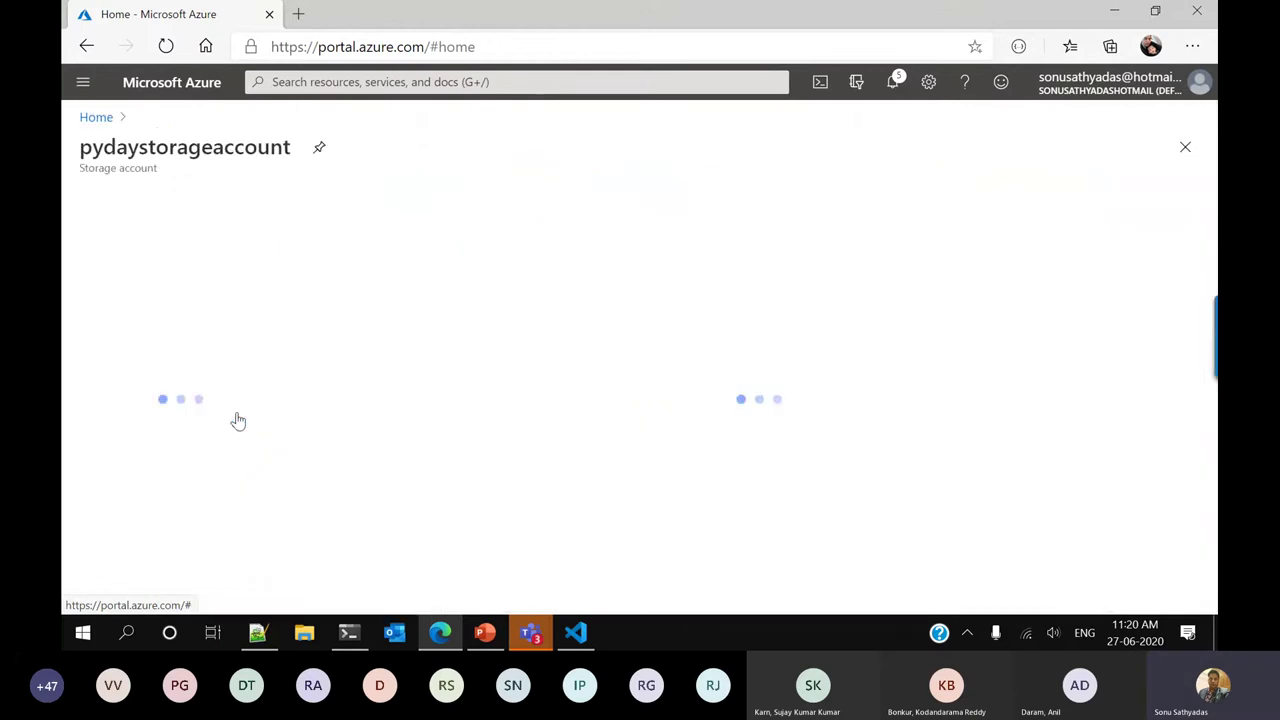
scroll(238, 420, down, 3)
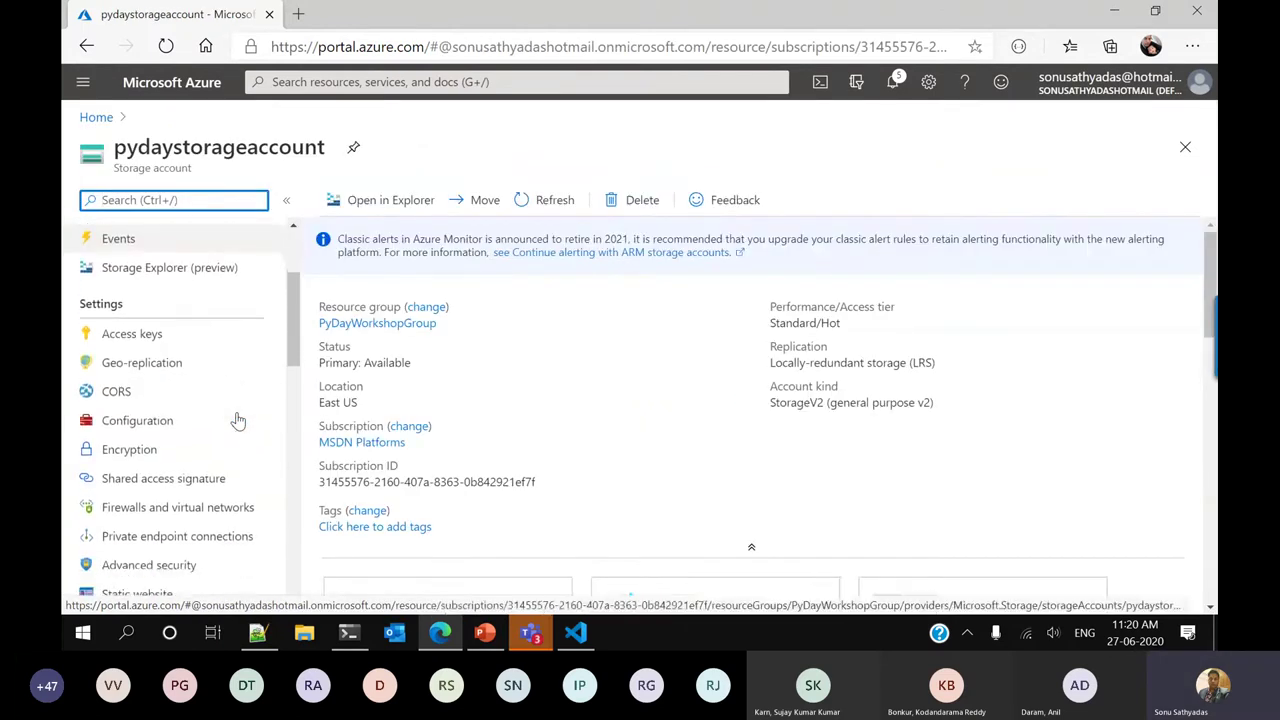
scroll(238, 420, down, 1)
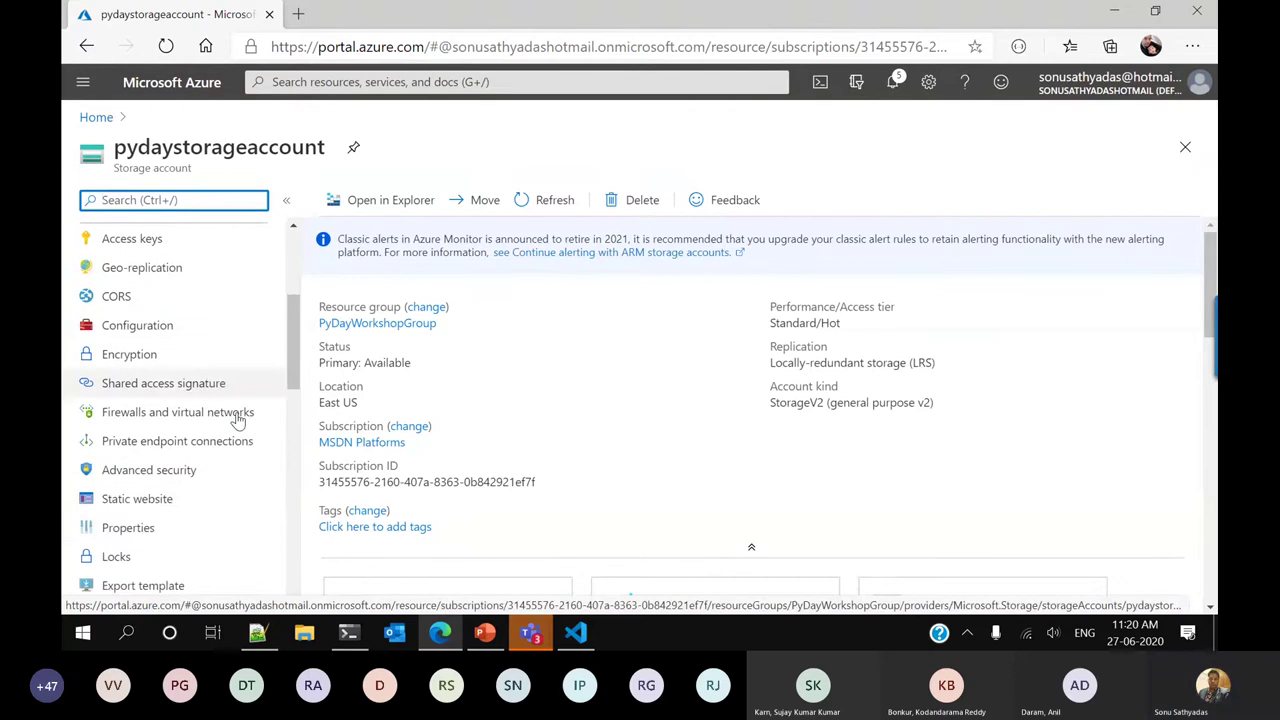
Review pydaystorageaccount's Properties, then open its Configuration settings
click(157, 525)
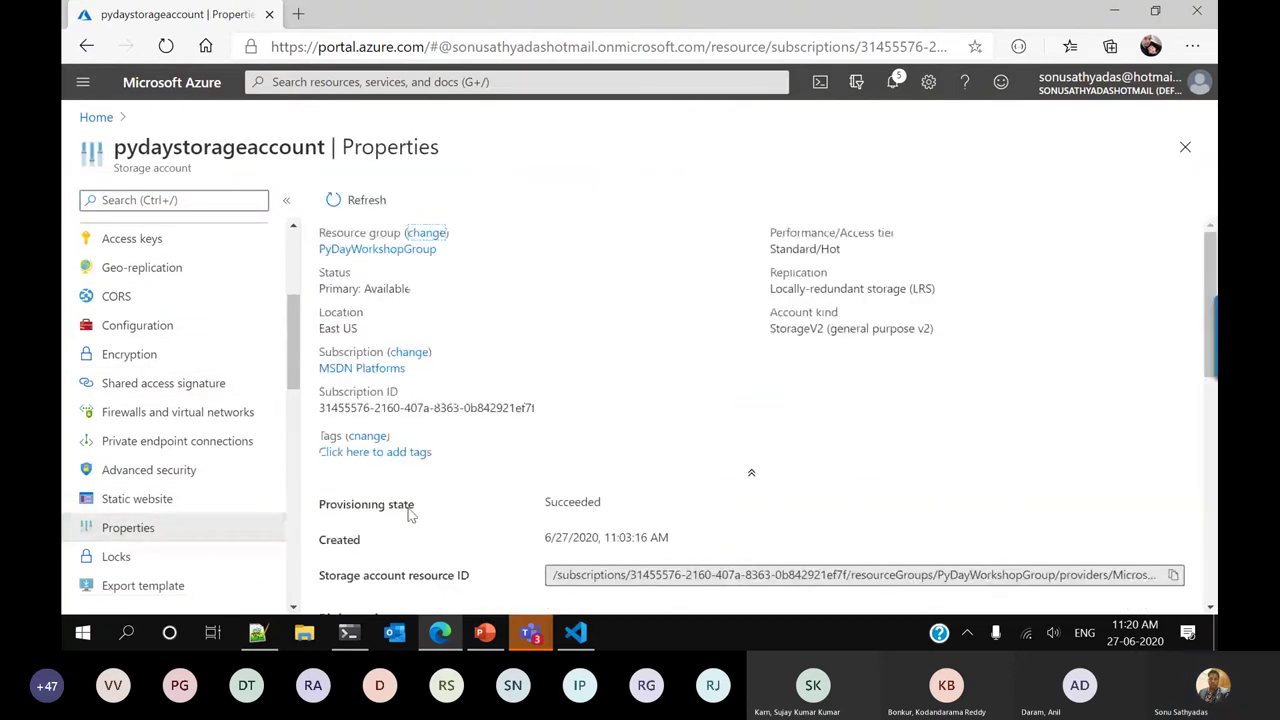
scroll(408, 514, down, 5)
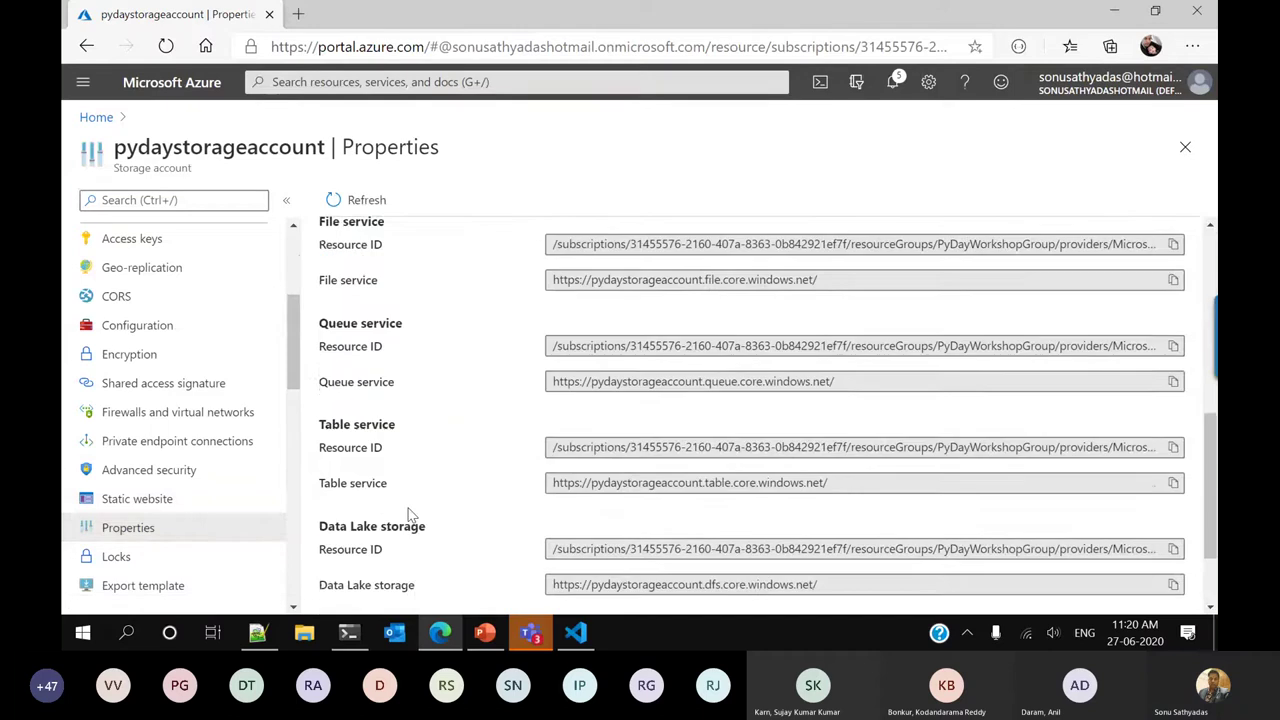
scroll(408, 514, up, 5)
scroll(408, 514, up, 1)
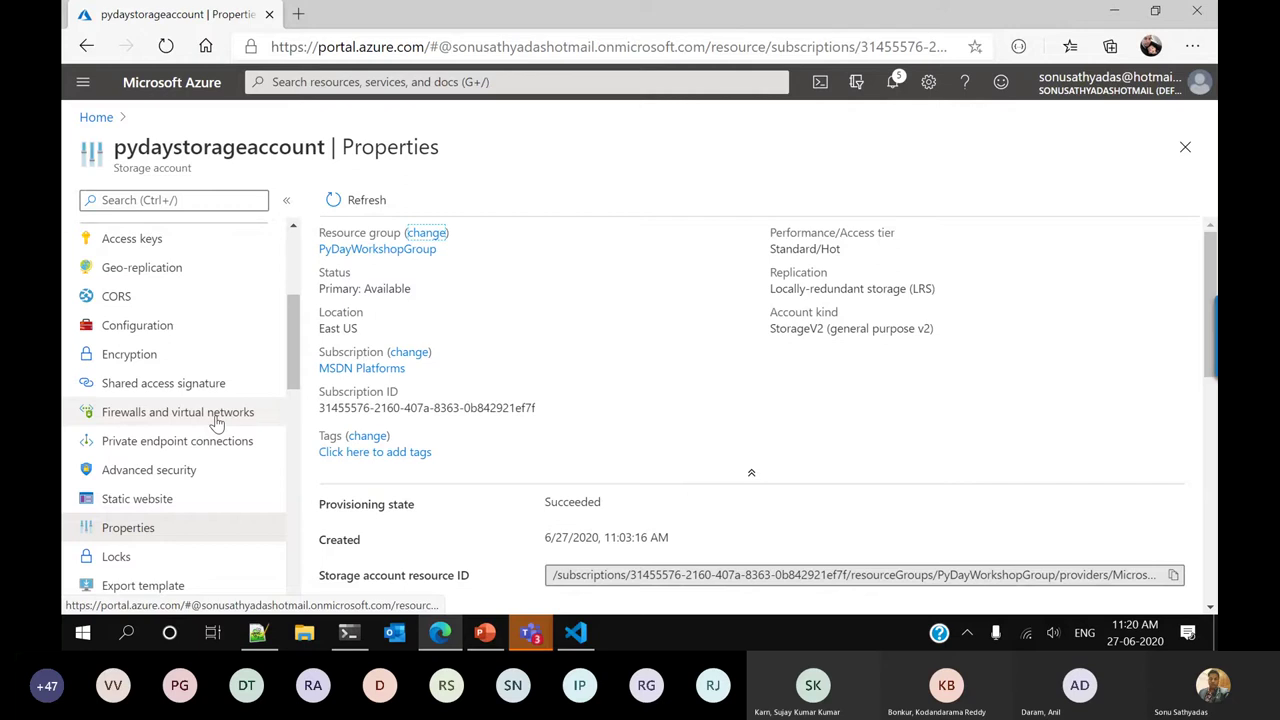
click(168, 330)
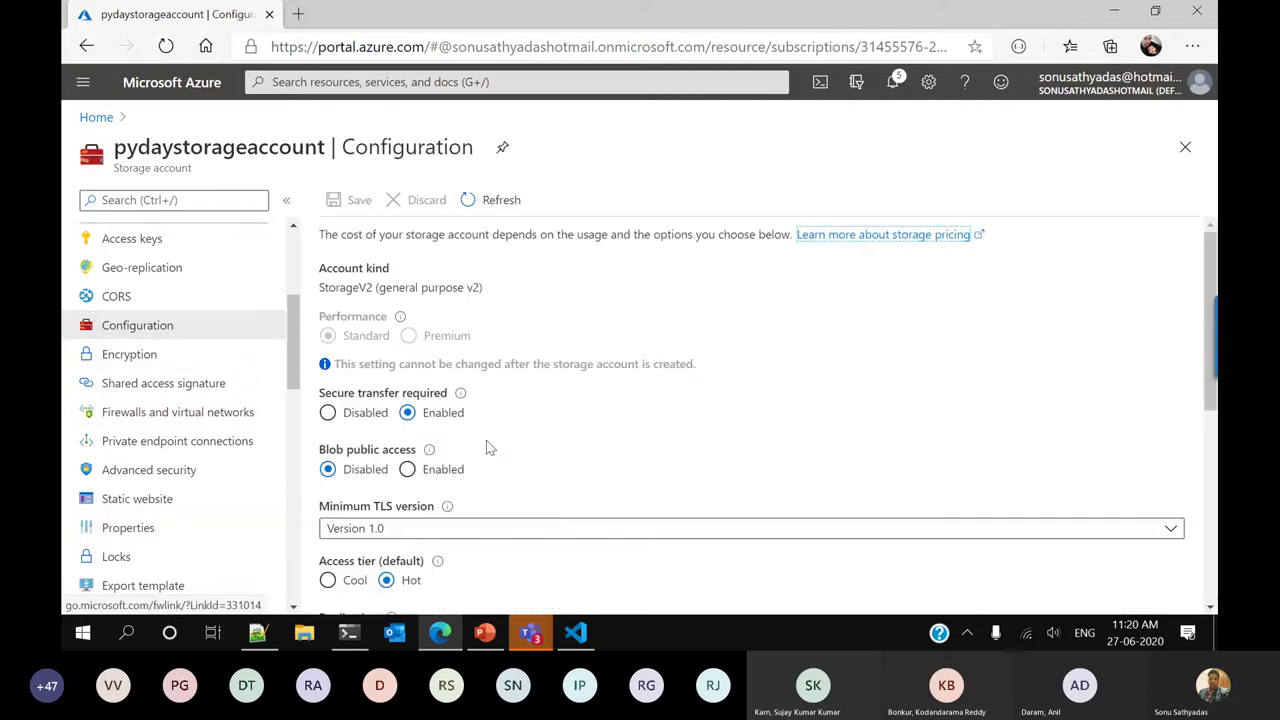
Set Blob public access to Enabled on pydaystorageaccount and save the configuration
click(409, 474)
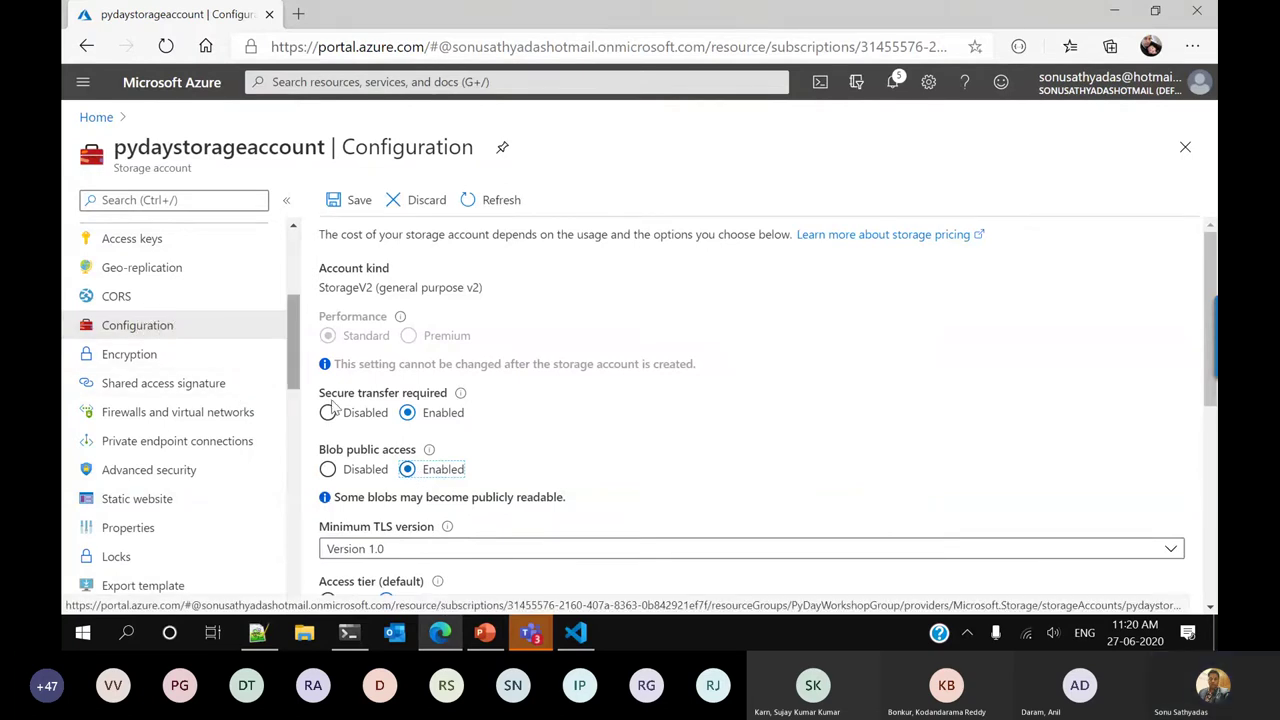
click(358, 201)
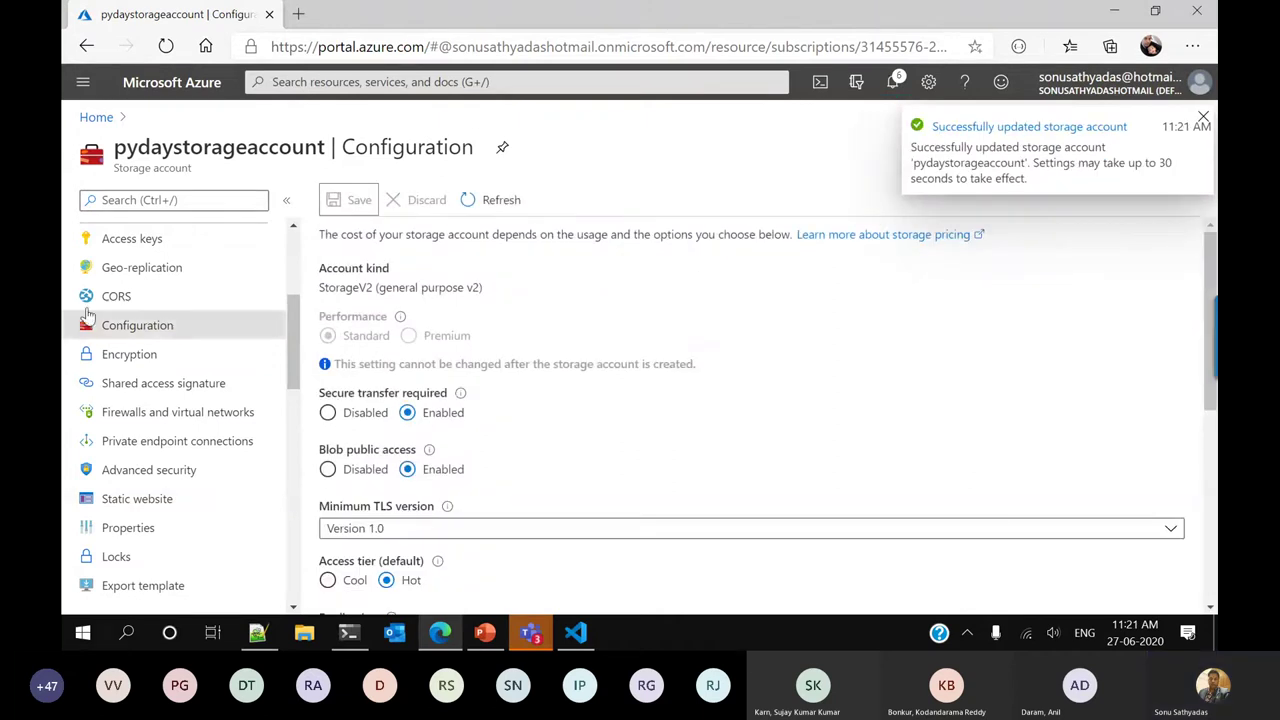
scroll(163, 528, up, 3)
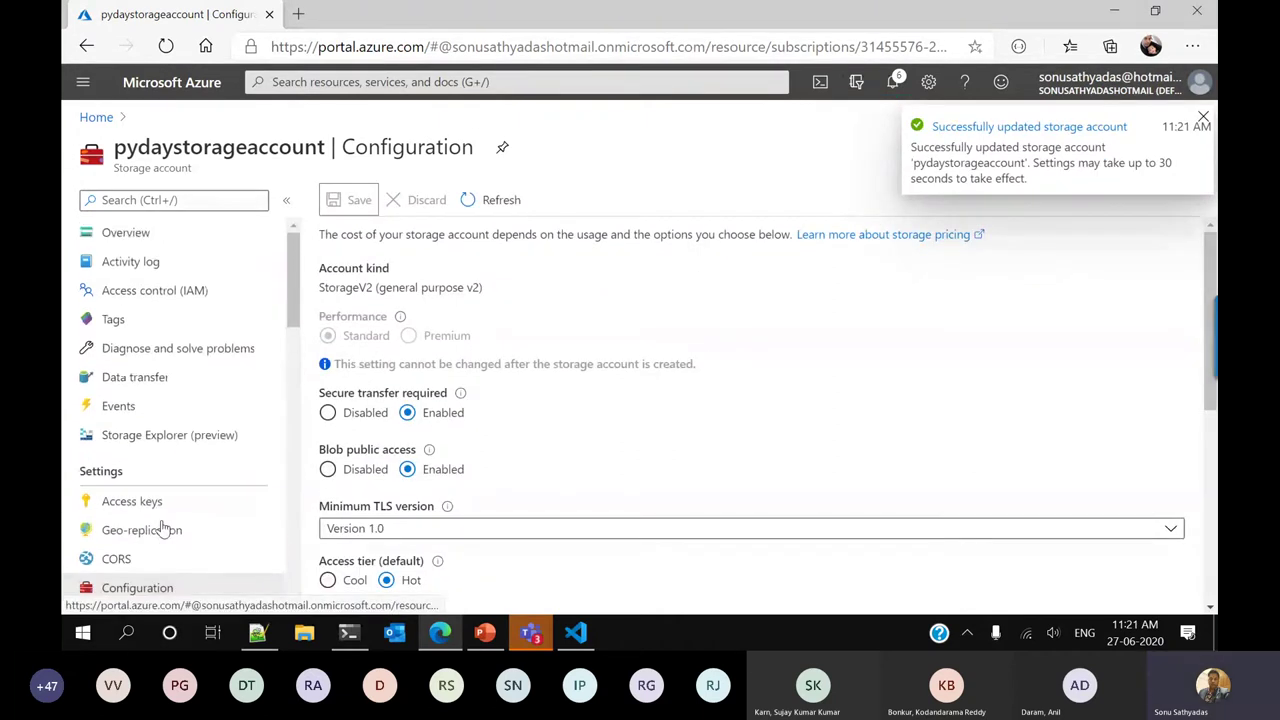
Go from pydaystorageaccount's Overview through Containers into the images container
click(125, 232)
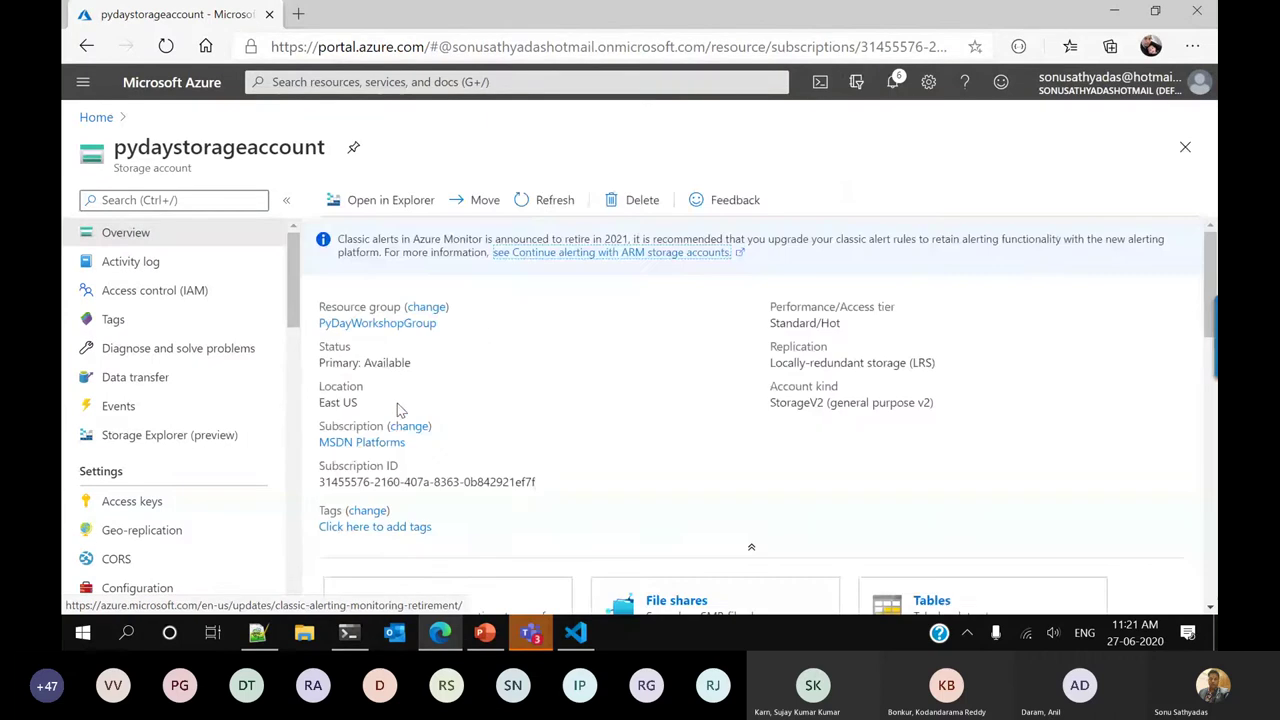
scroll(534, 531, down, 2)
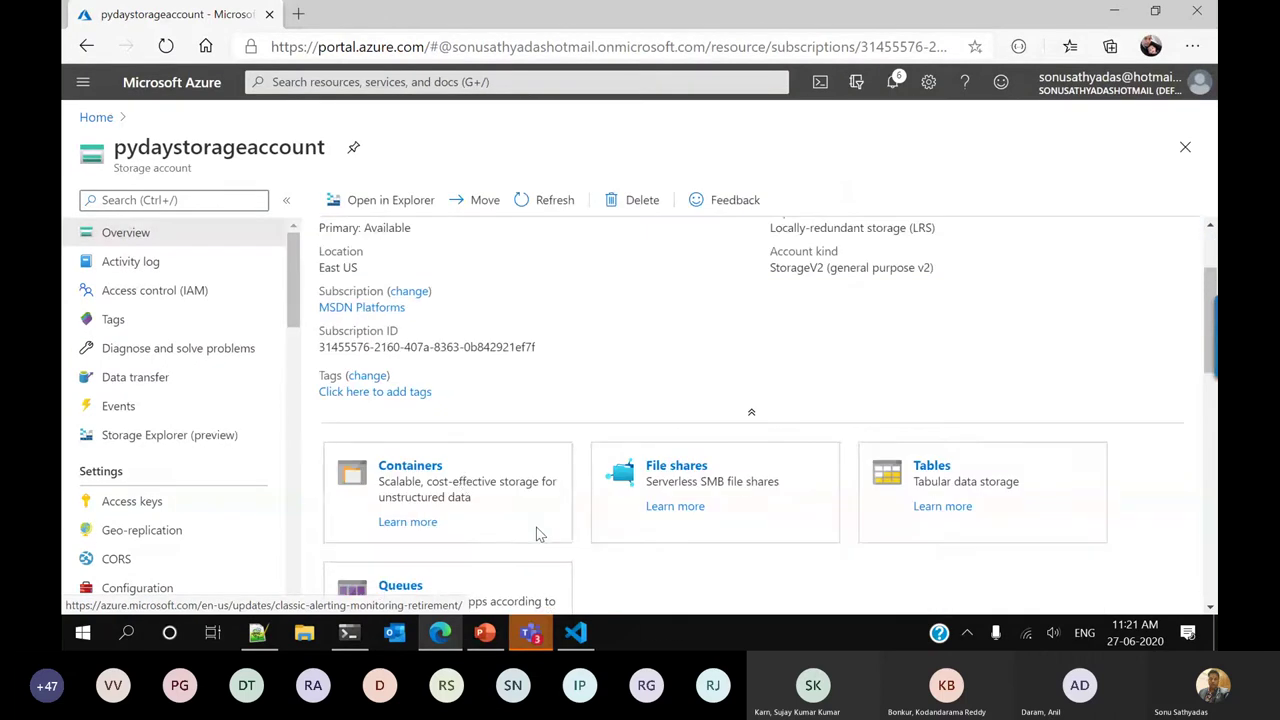
click(436, 467)
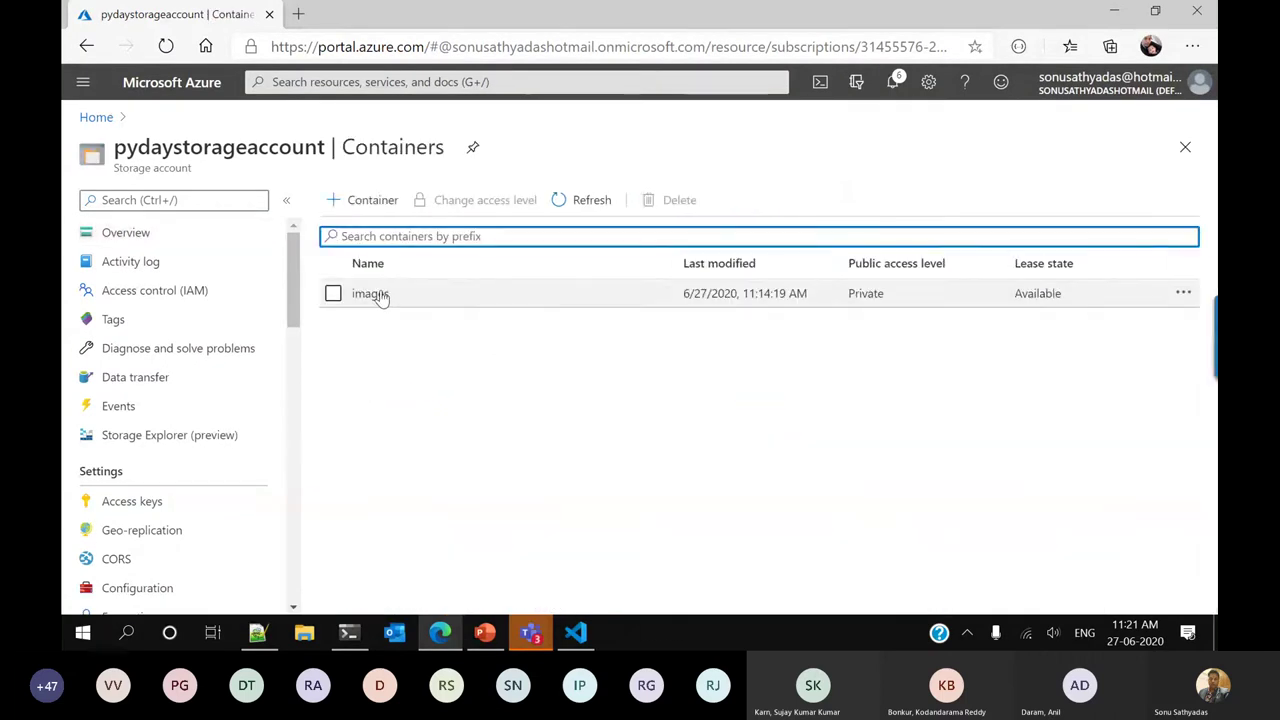
click(372, 294)
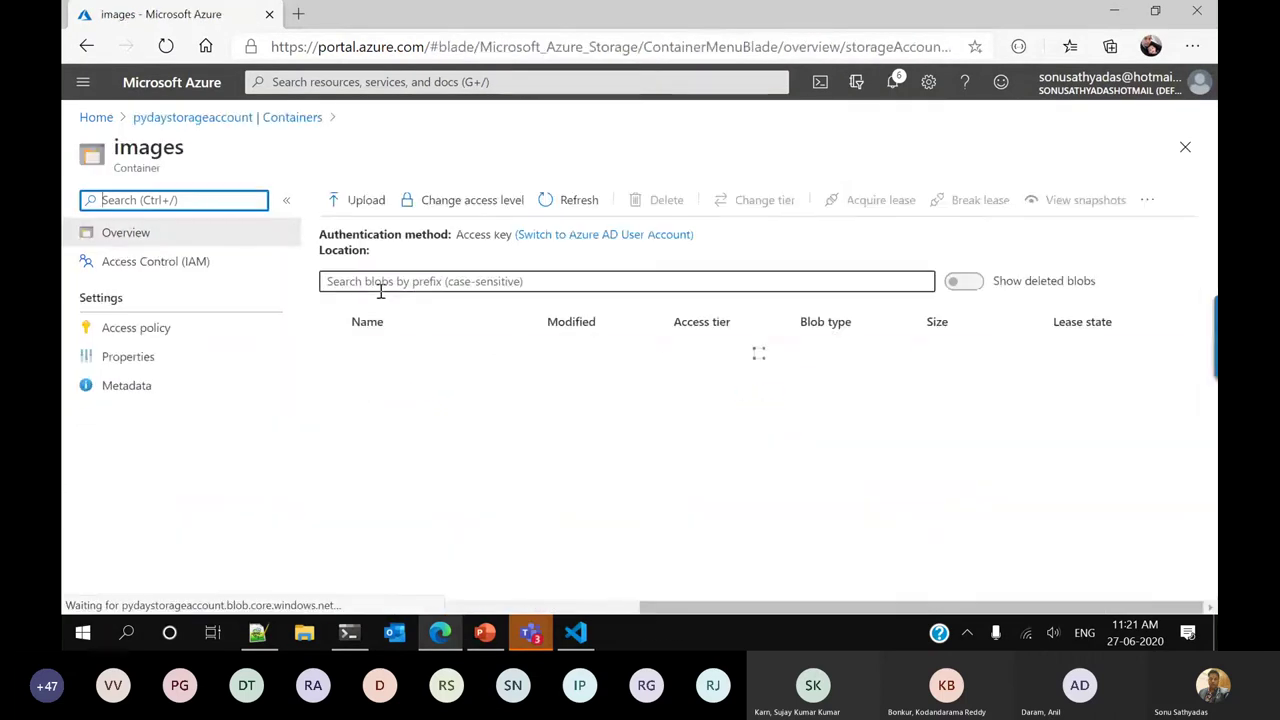
Change the images container's public access level to Container and open the Aamir_Khan.jpg blob
click(449, 205)
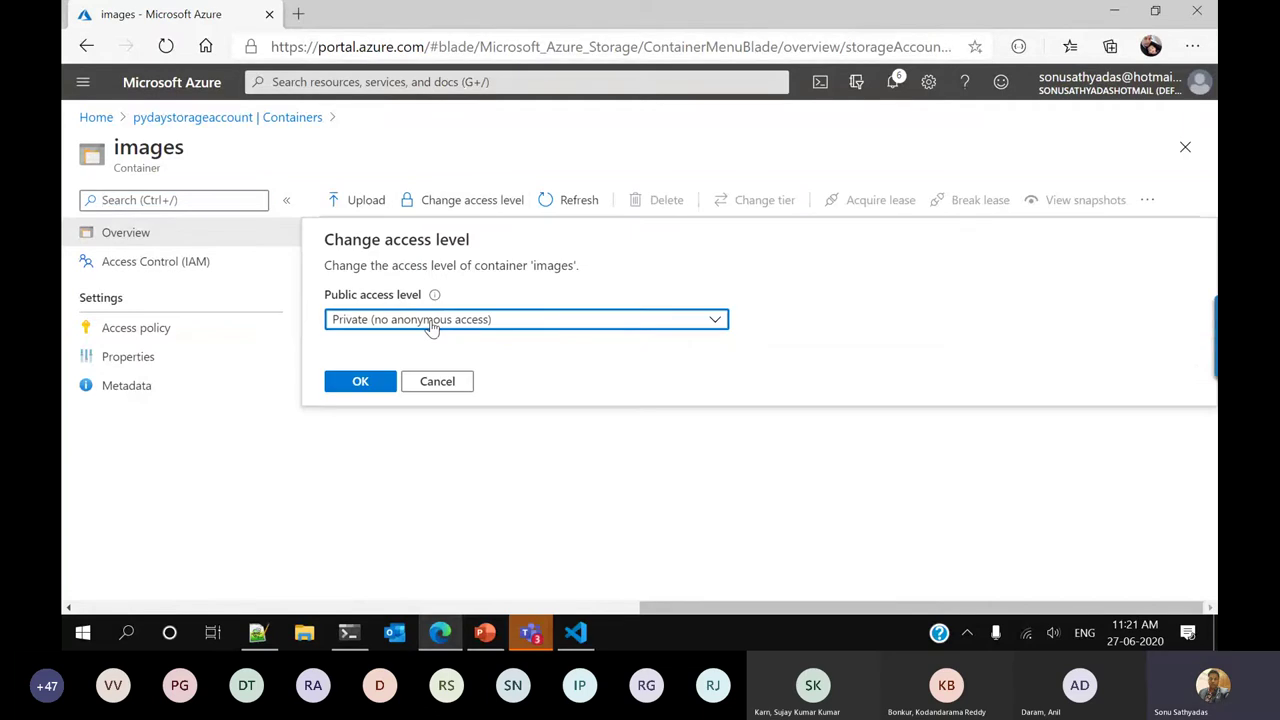
click(431, 322)
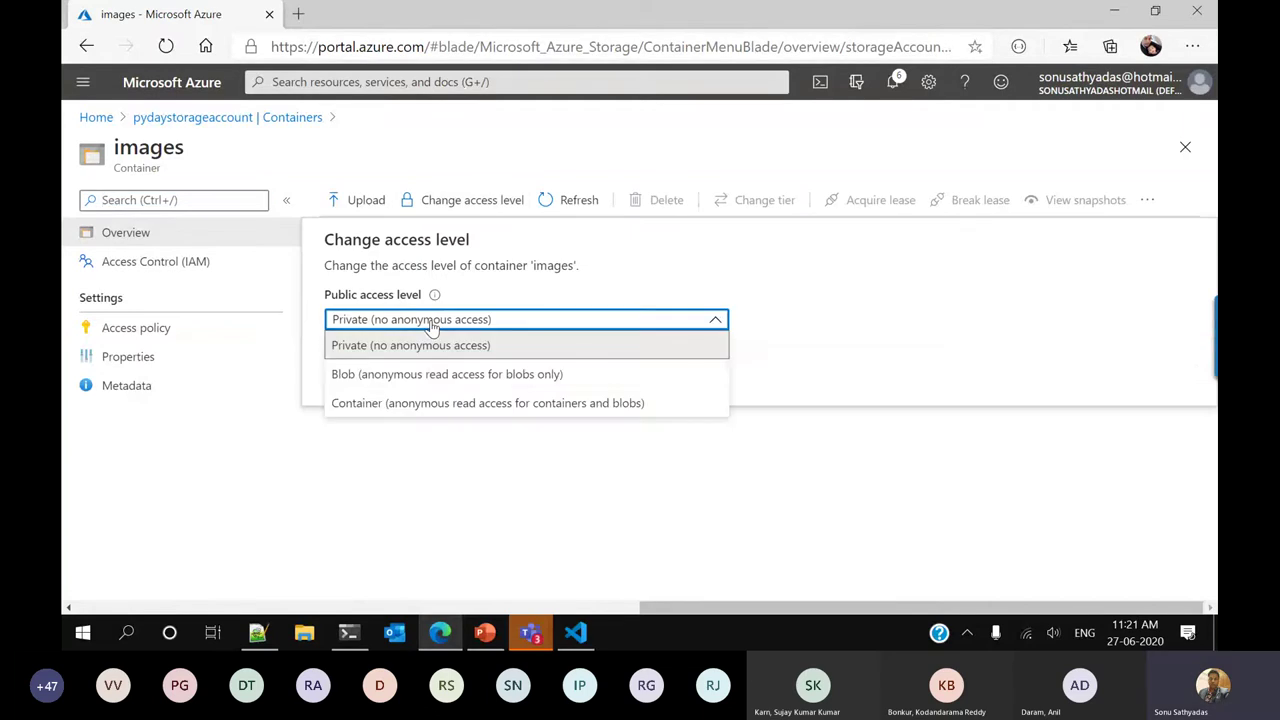
click(428, 402)
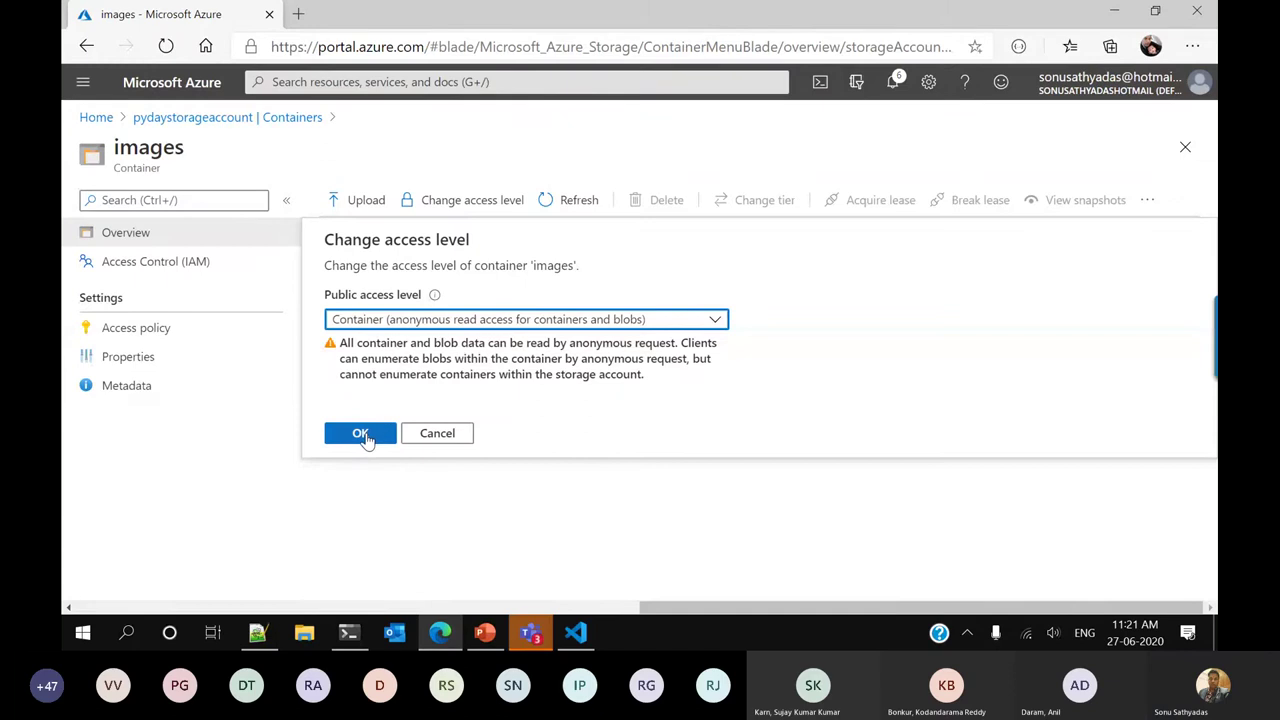
click(362, 434)
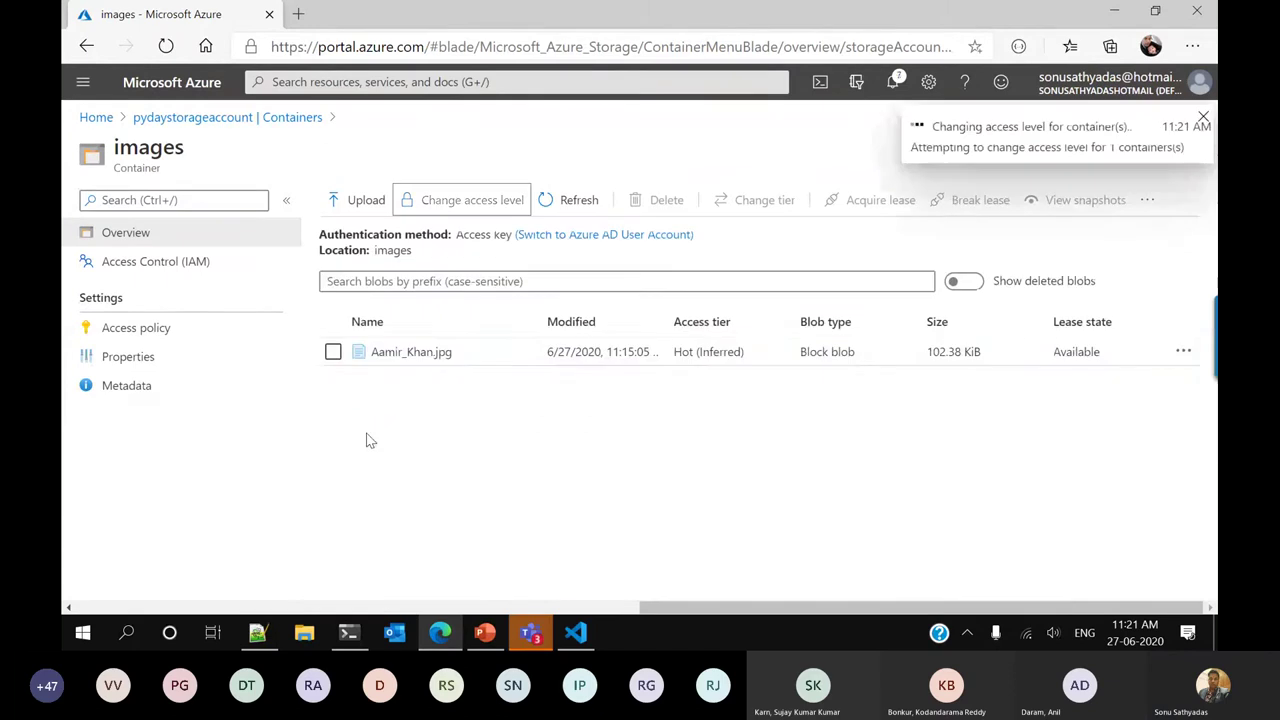
click(413, 352)
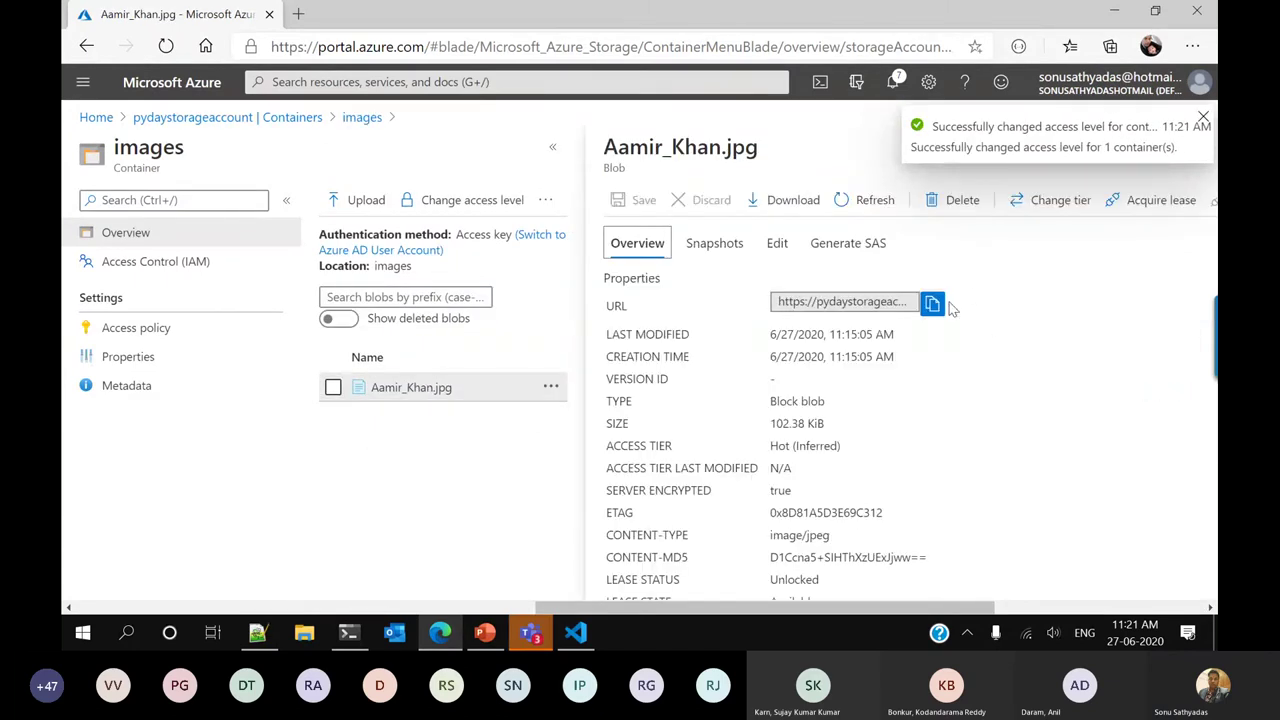
Load Aamir_Khan.jpg's copied blob URL in a new Edge tab, then close it and return to Containers
click(933, 303)
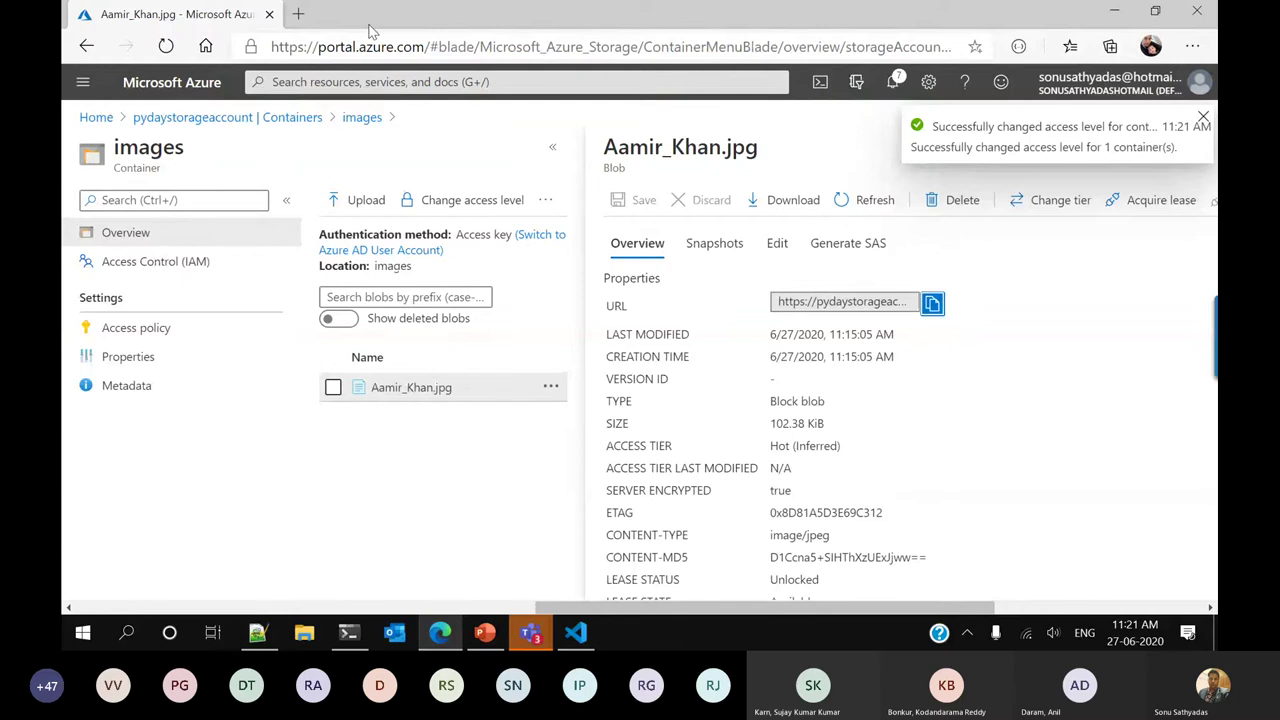
click(297, 14)
key(ctrl+v)
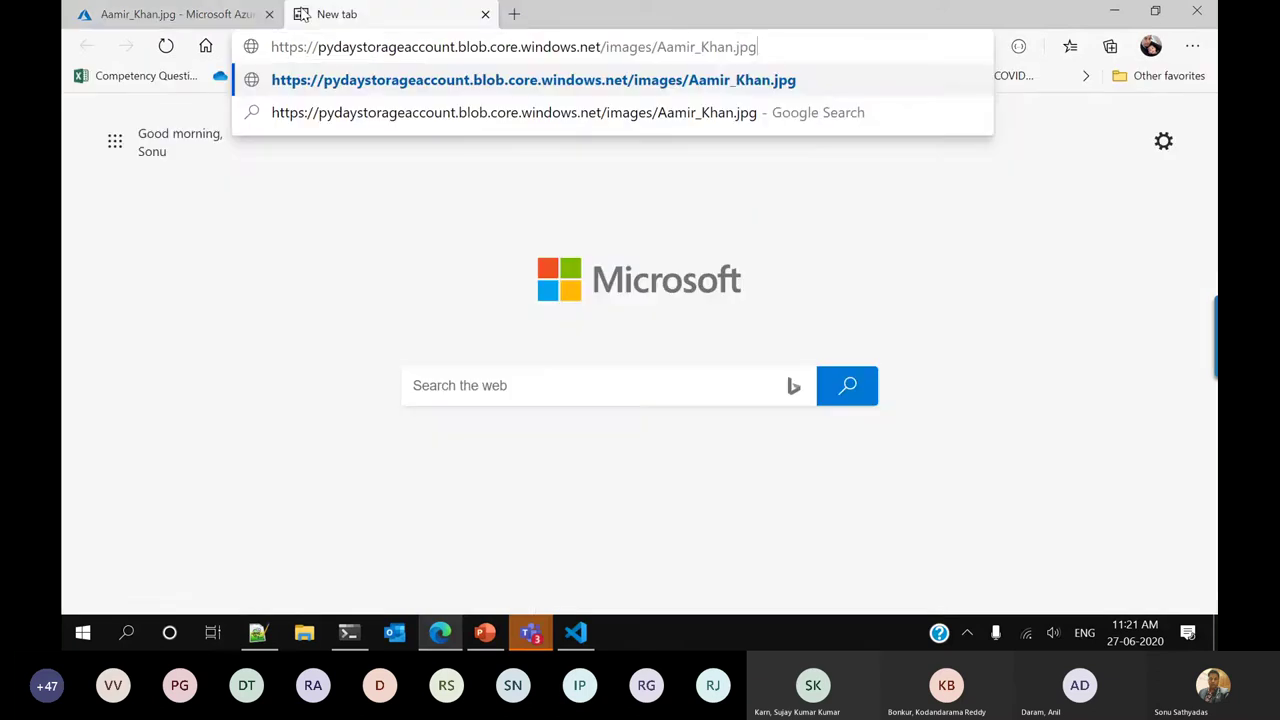
key(Return)
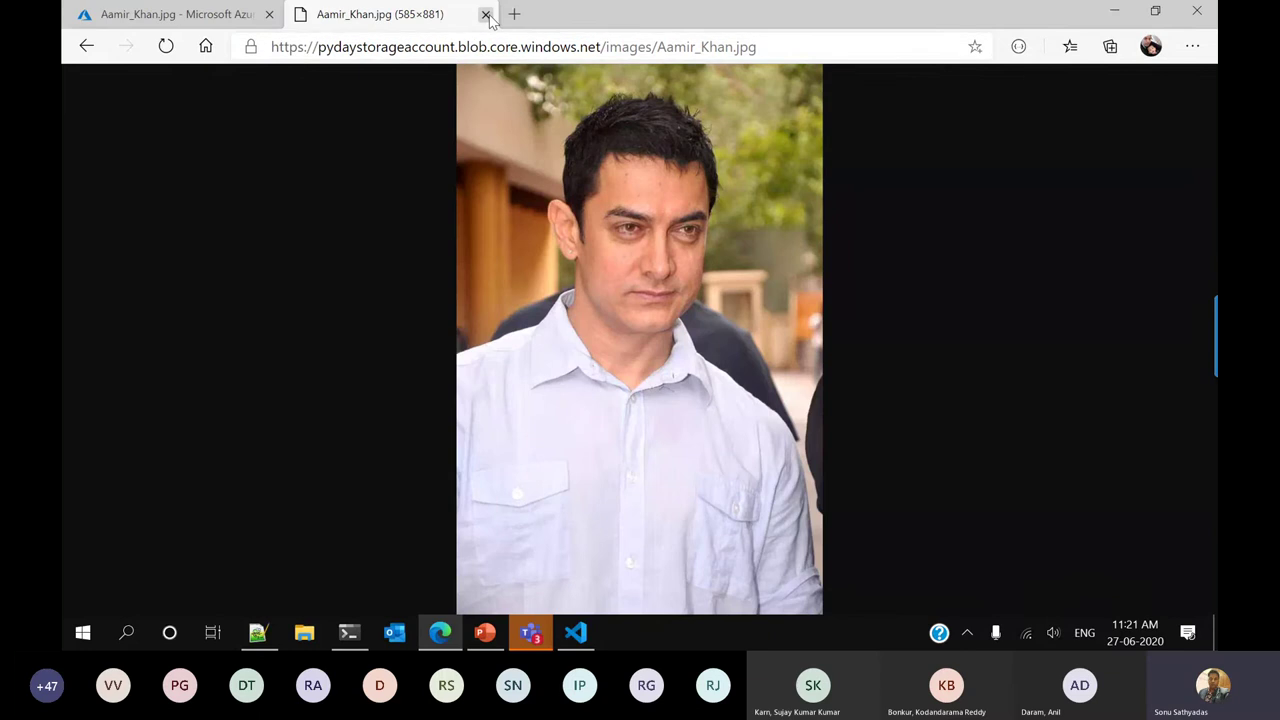
key(ctrl+Tab)
click(438, 14)
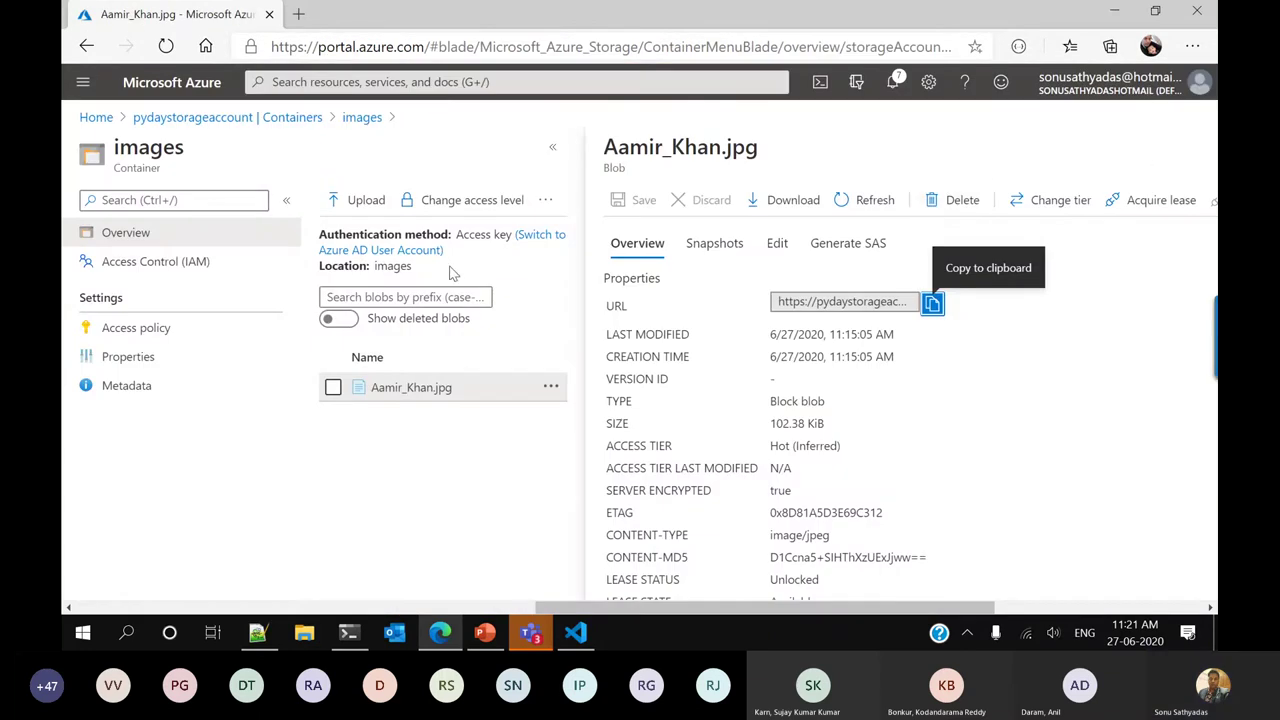
click(240, 118)
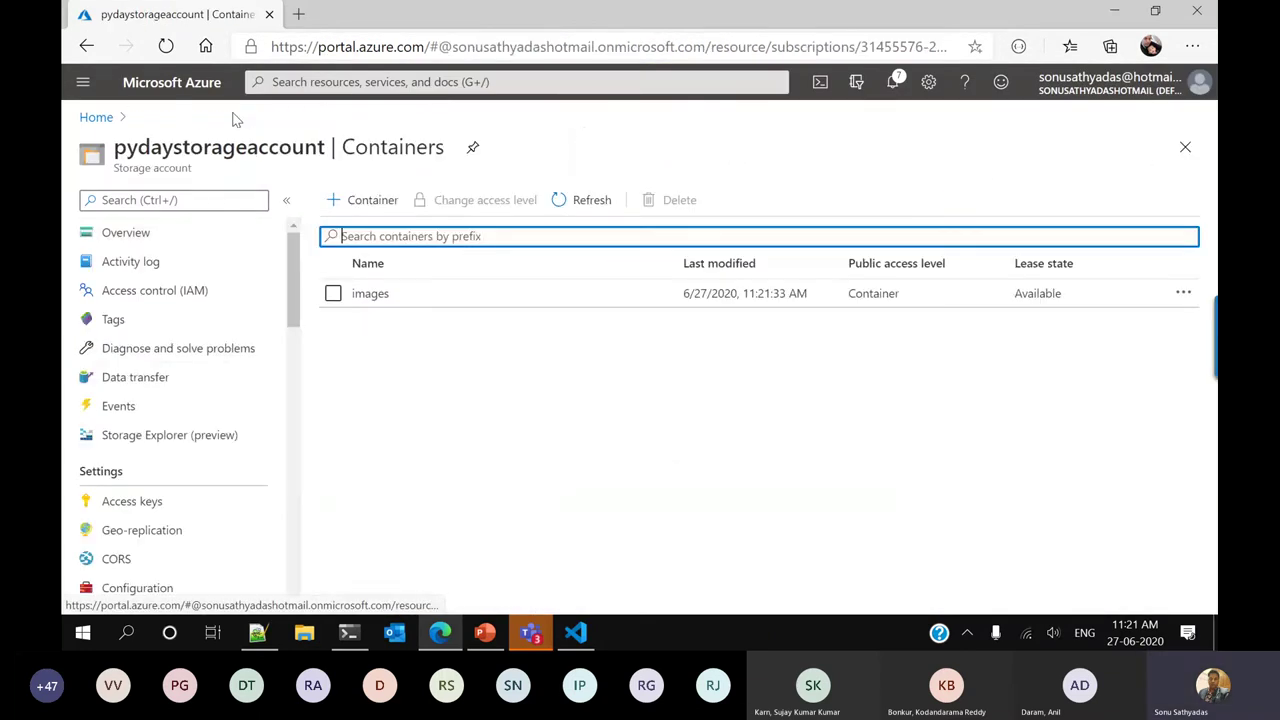
Open pydaystorageaccount's Configuration page and verify Blob public access shows Enabled
click(146, 244)
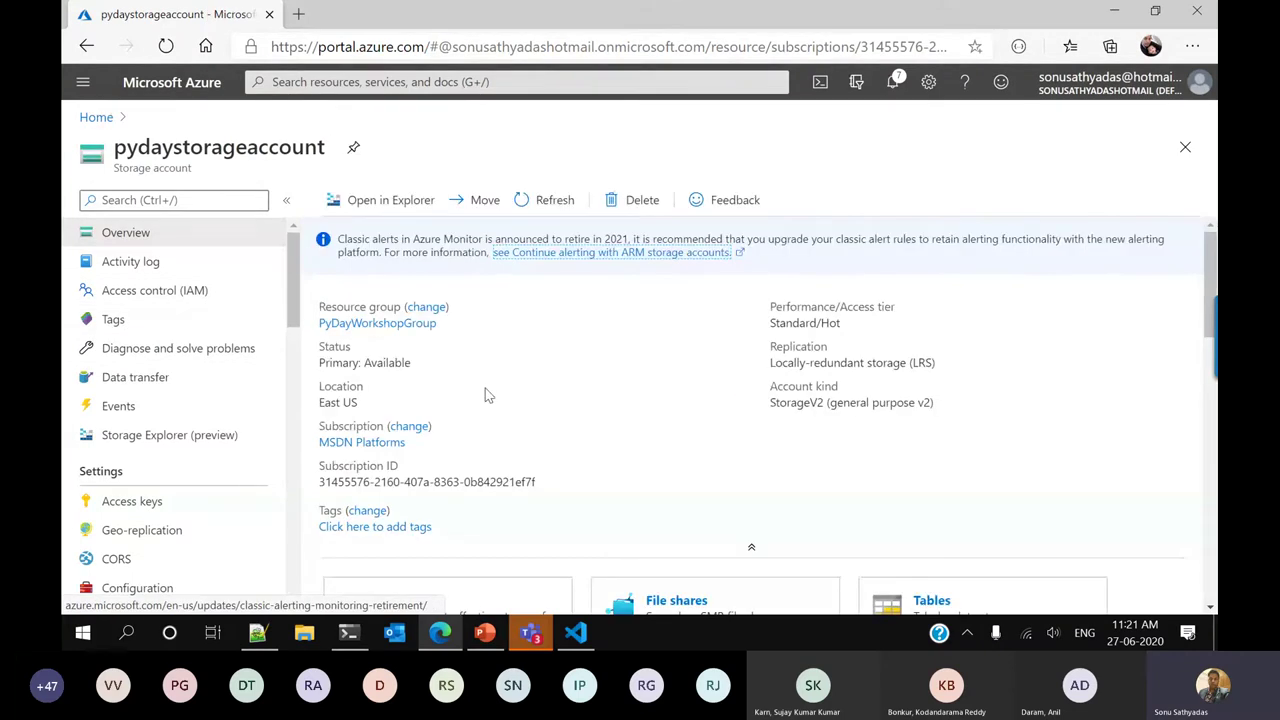
scroll(485, 390, down, 2)
scroll(150, 450, down, 2)
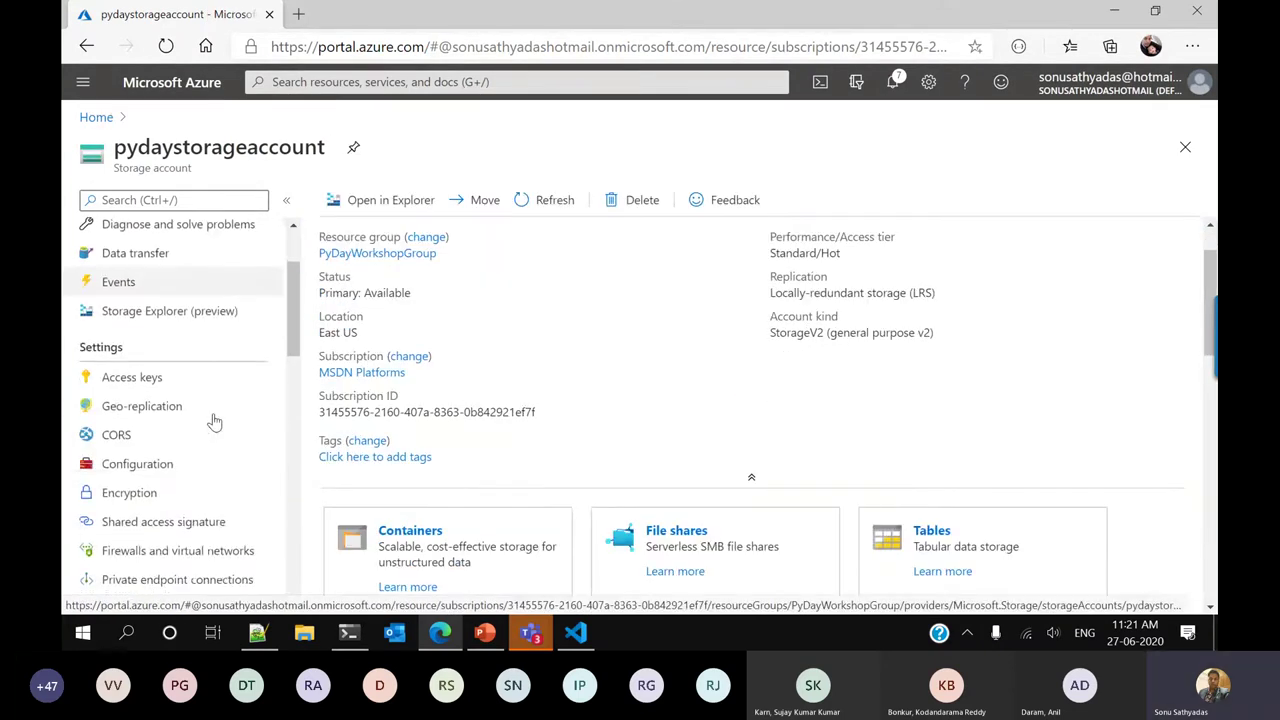
click(153, 472)
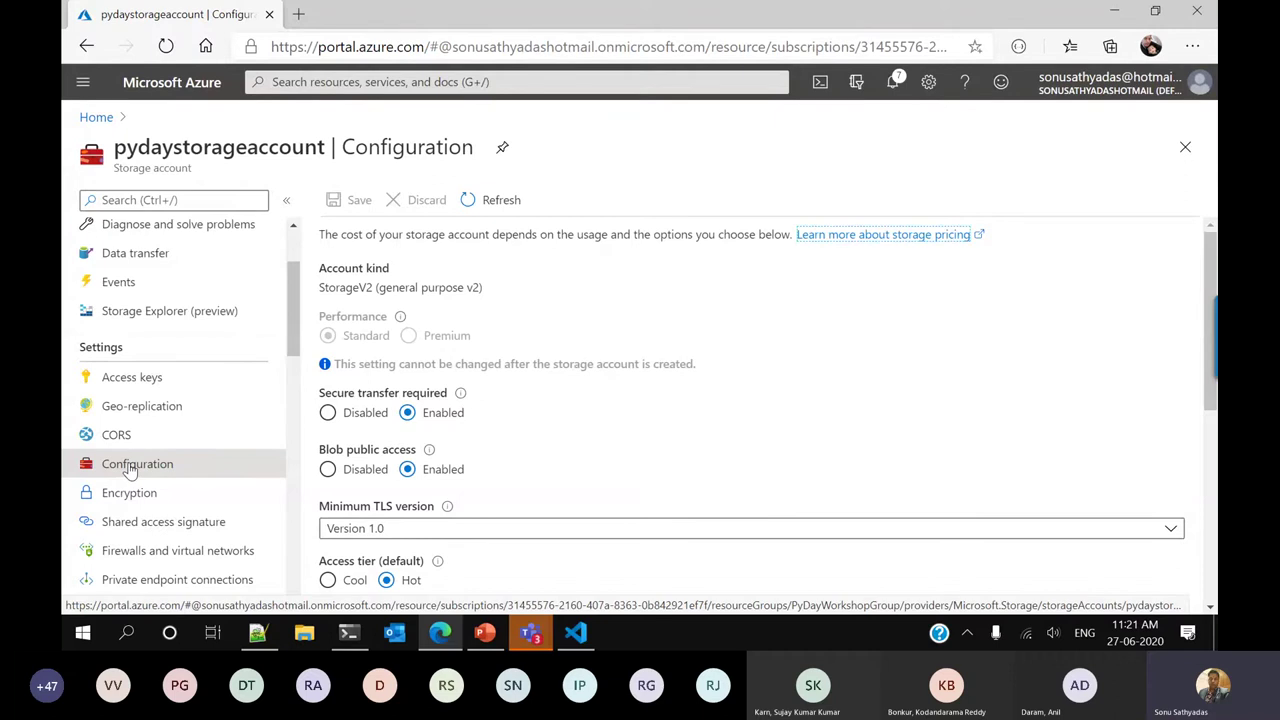
double_click(240, 147)
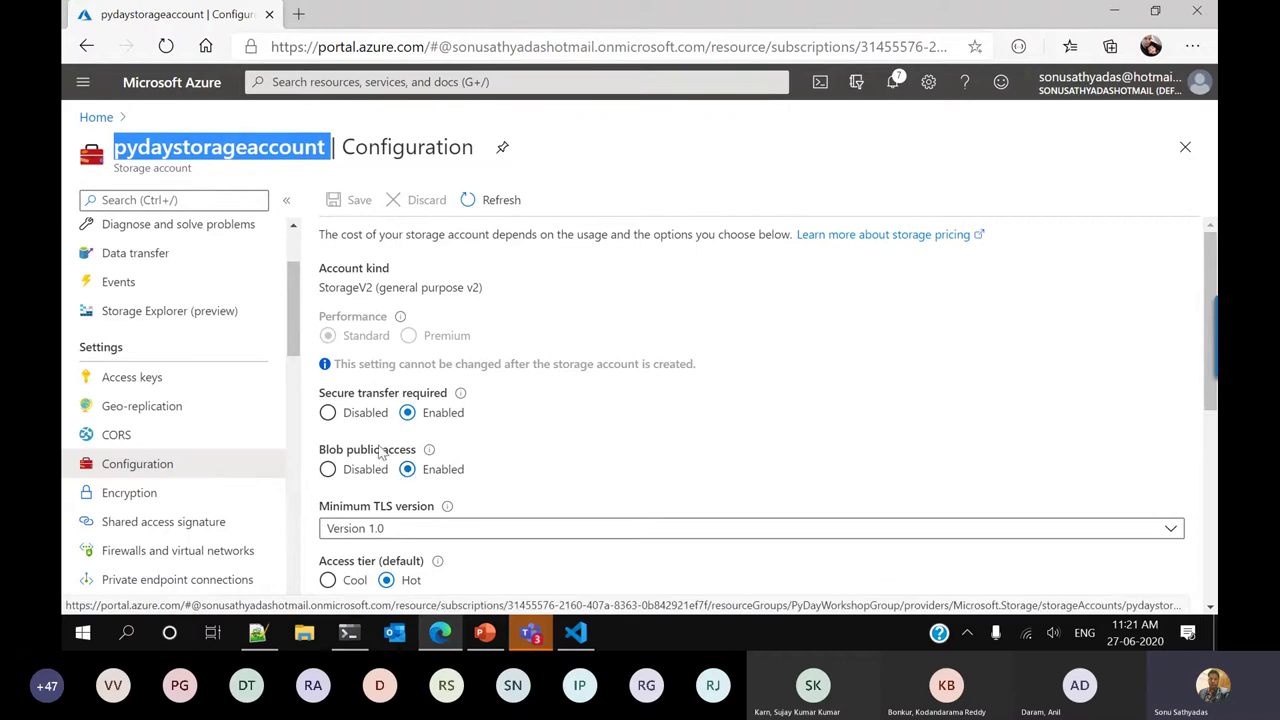
click(409, 475)
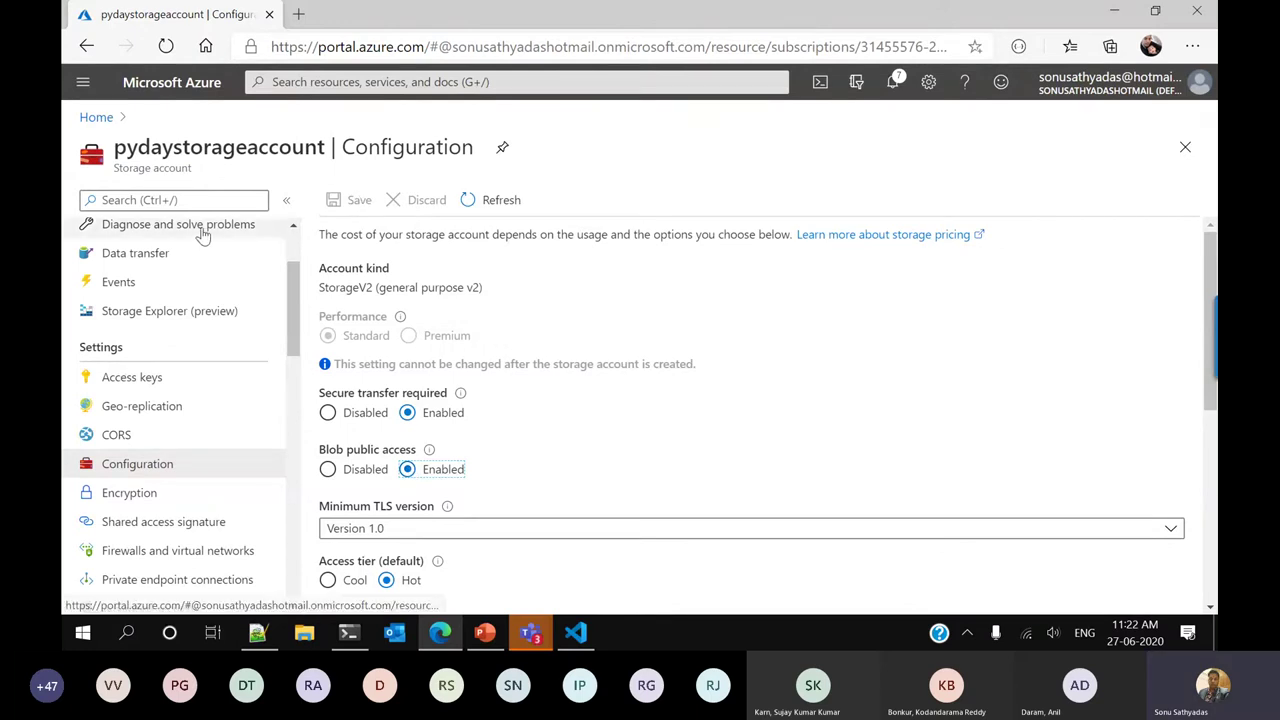
scroll(175, 235, up, 3)
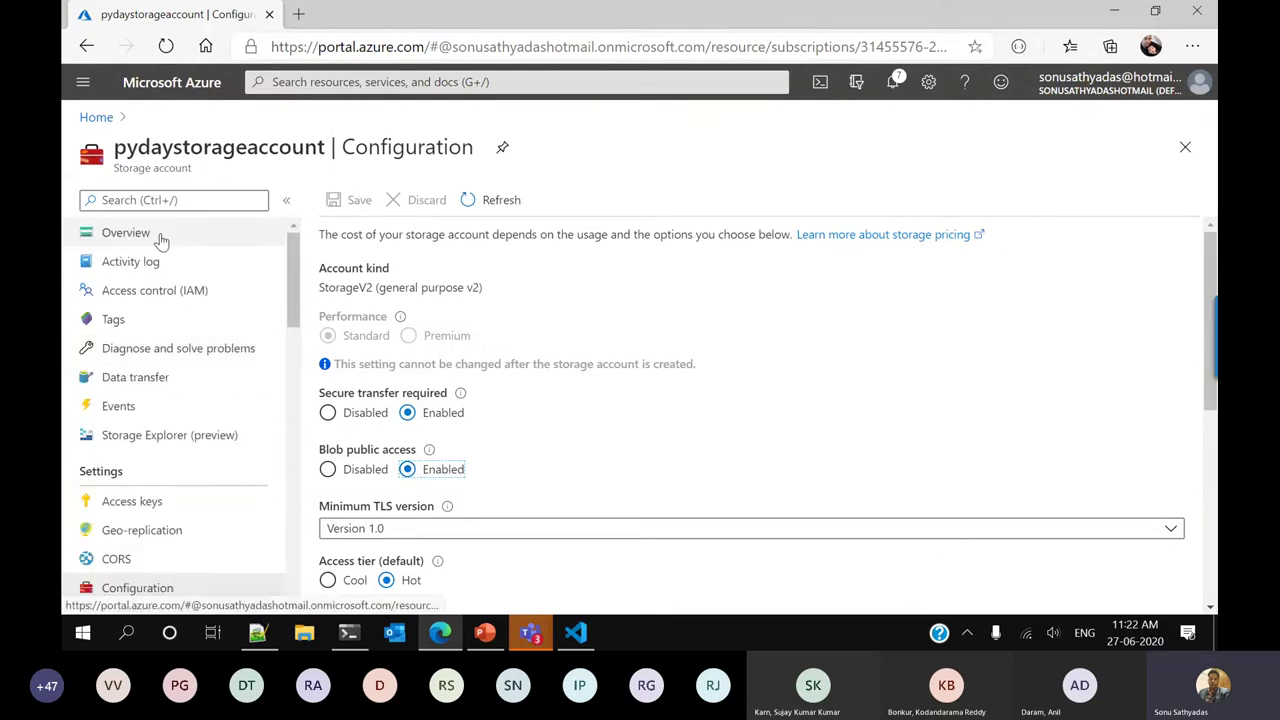
Open the Containers list from Overview and review the images container's access level without changes
click(158, 237)
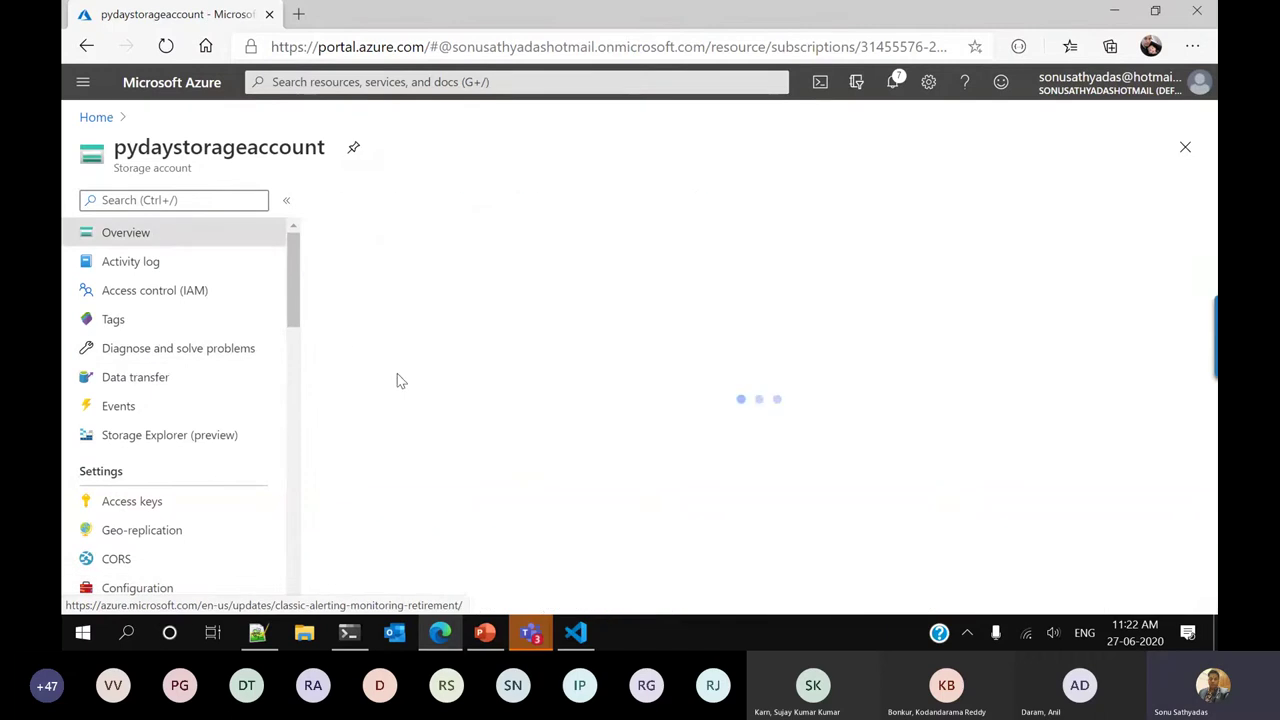
scroll(402, 430, down, 2)
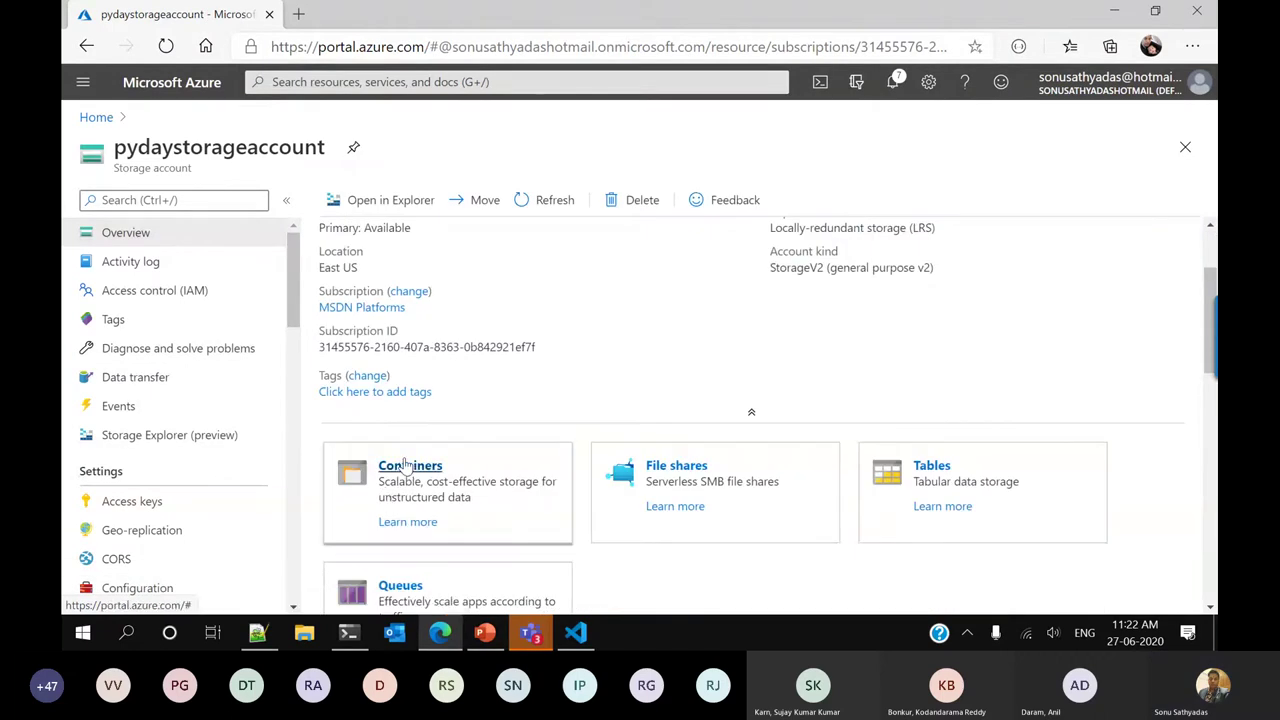
click(405, 465)
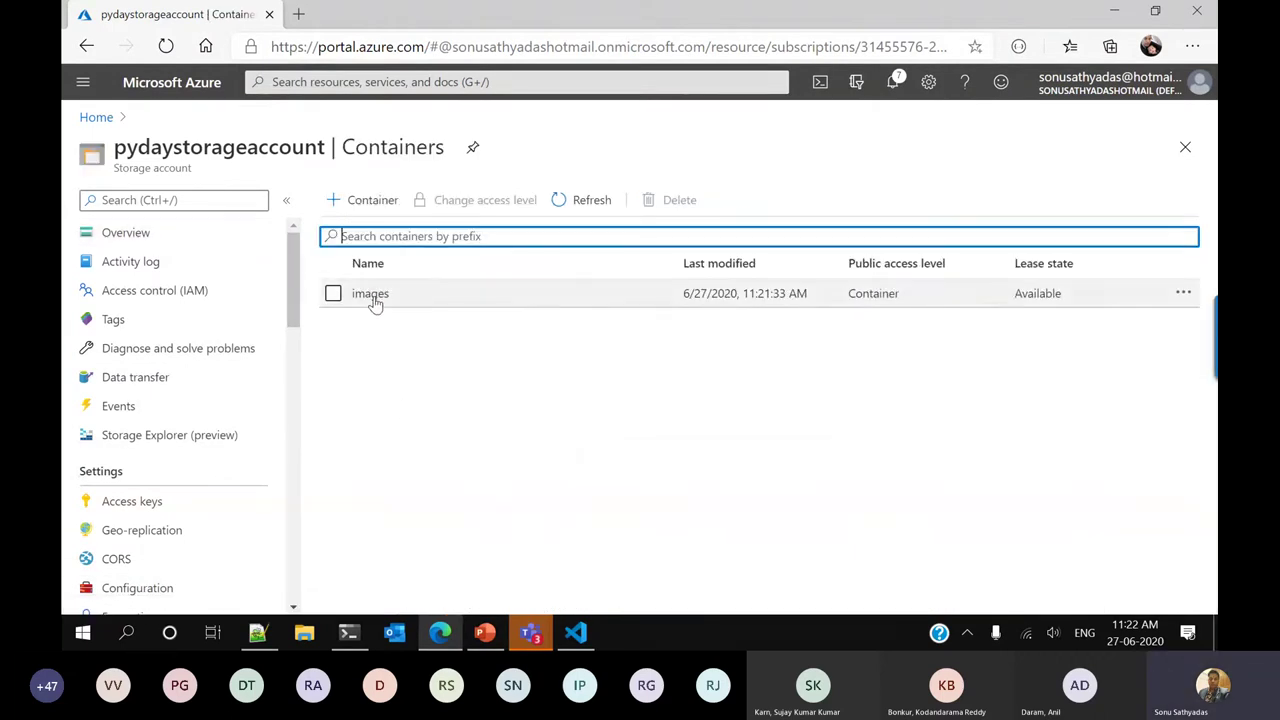
click(335, 296)
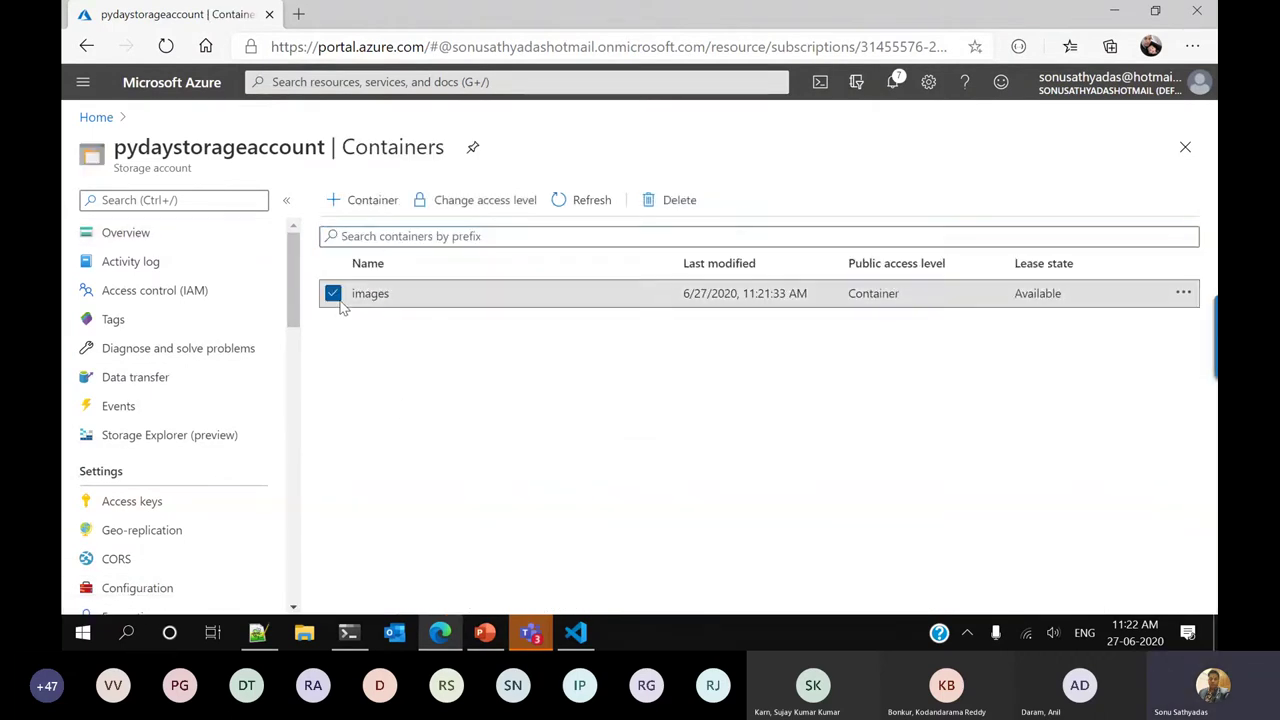
click(453, 210)
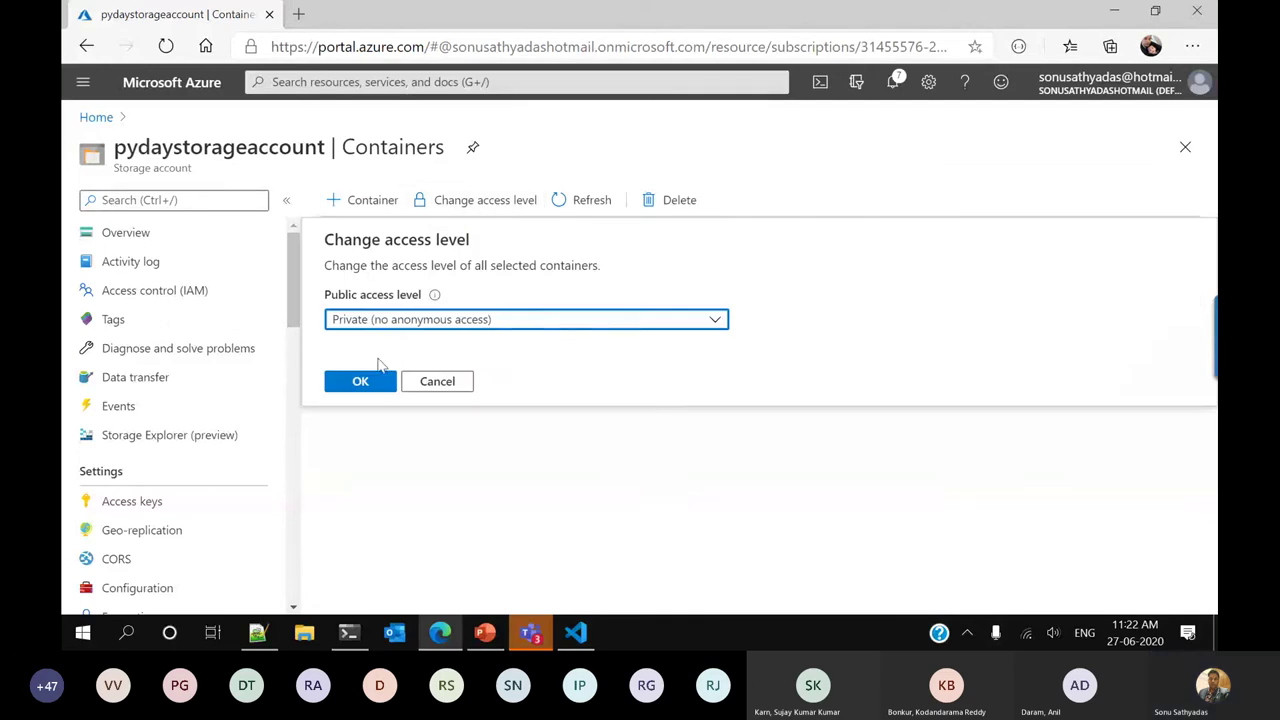
click(432, 386)
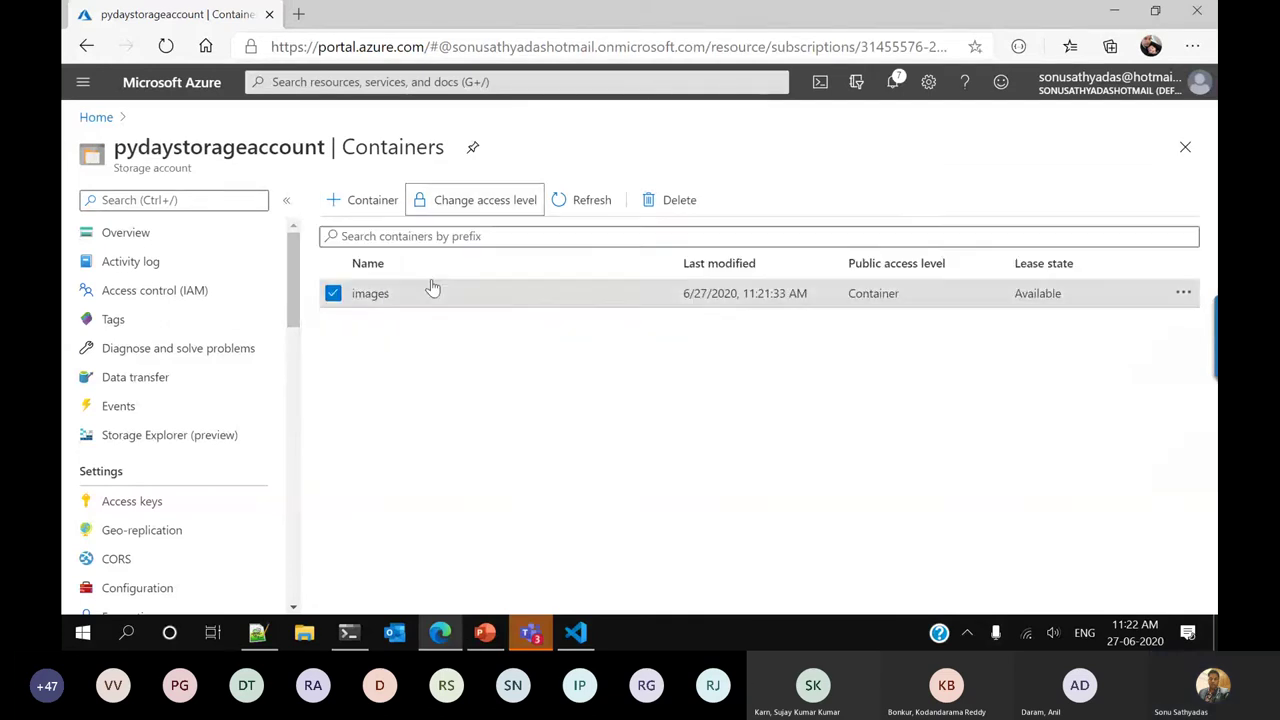
Open the images container, recheck its Container access level, then close back to the list
click(385, 294)
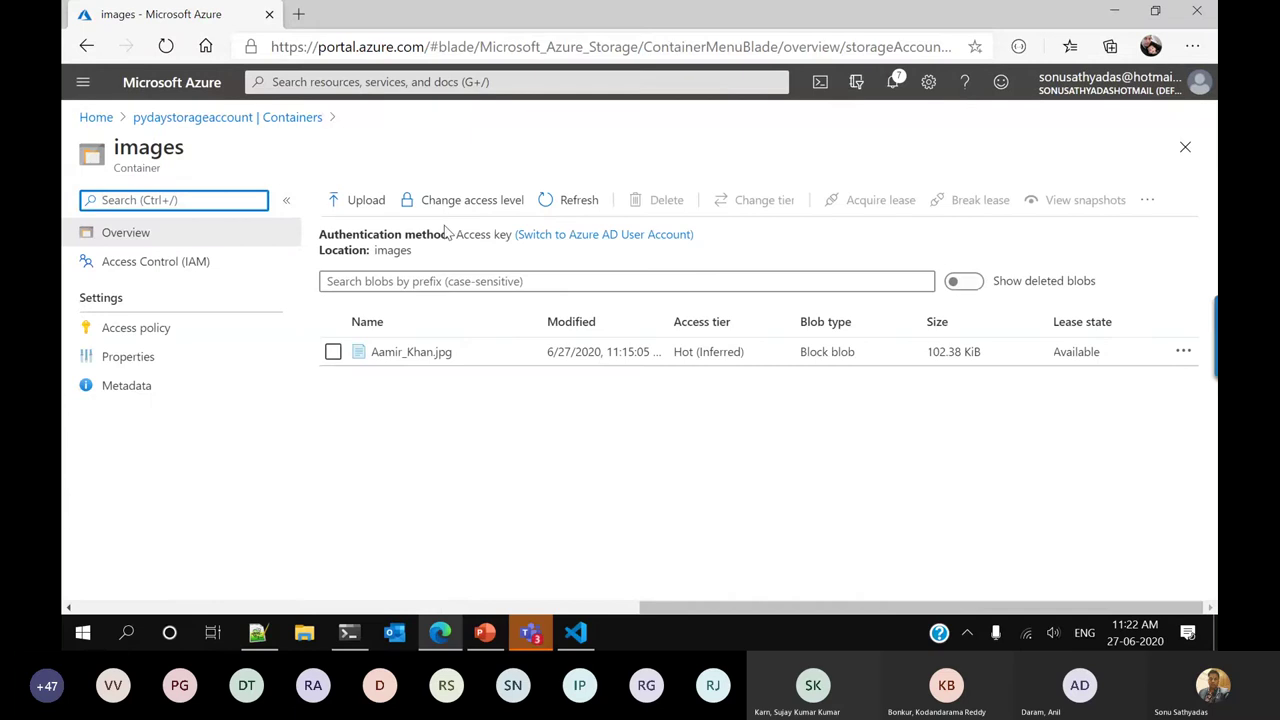
click(455, 203)
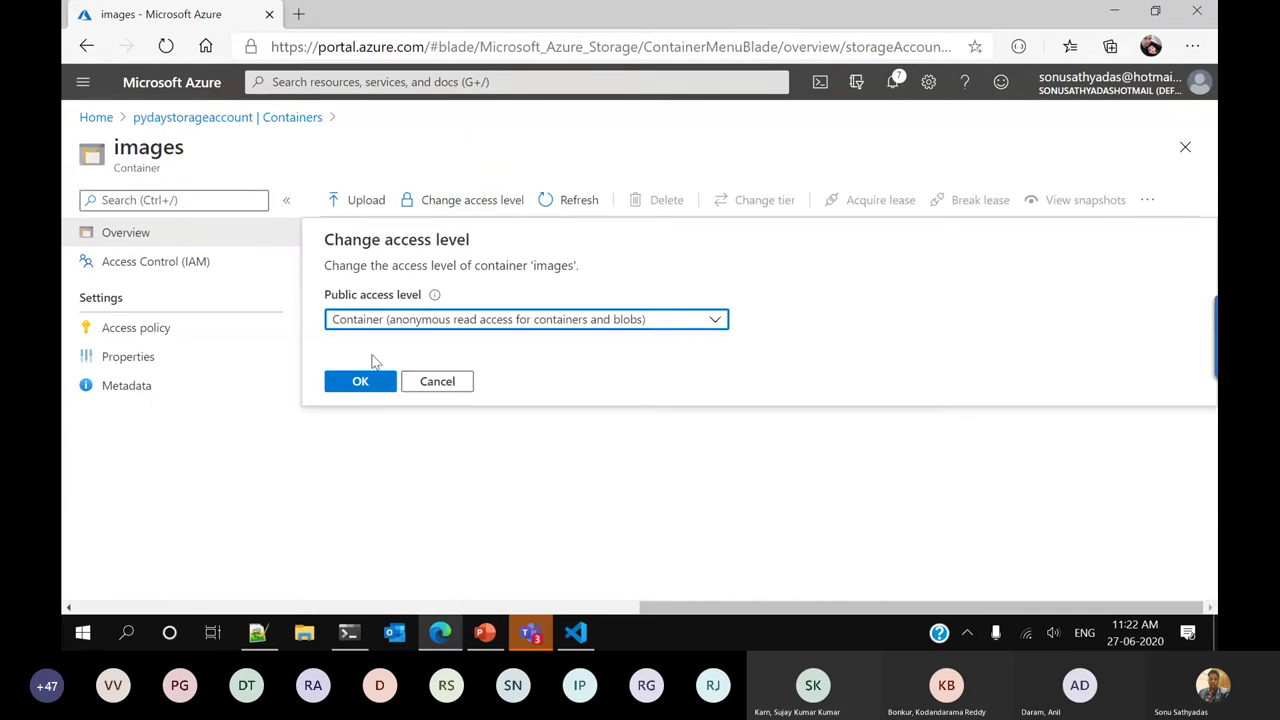
click(436, 382)
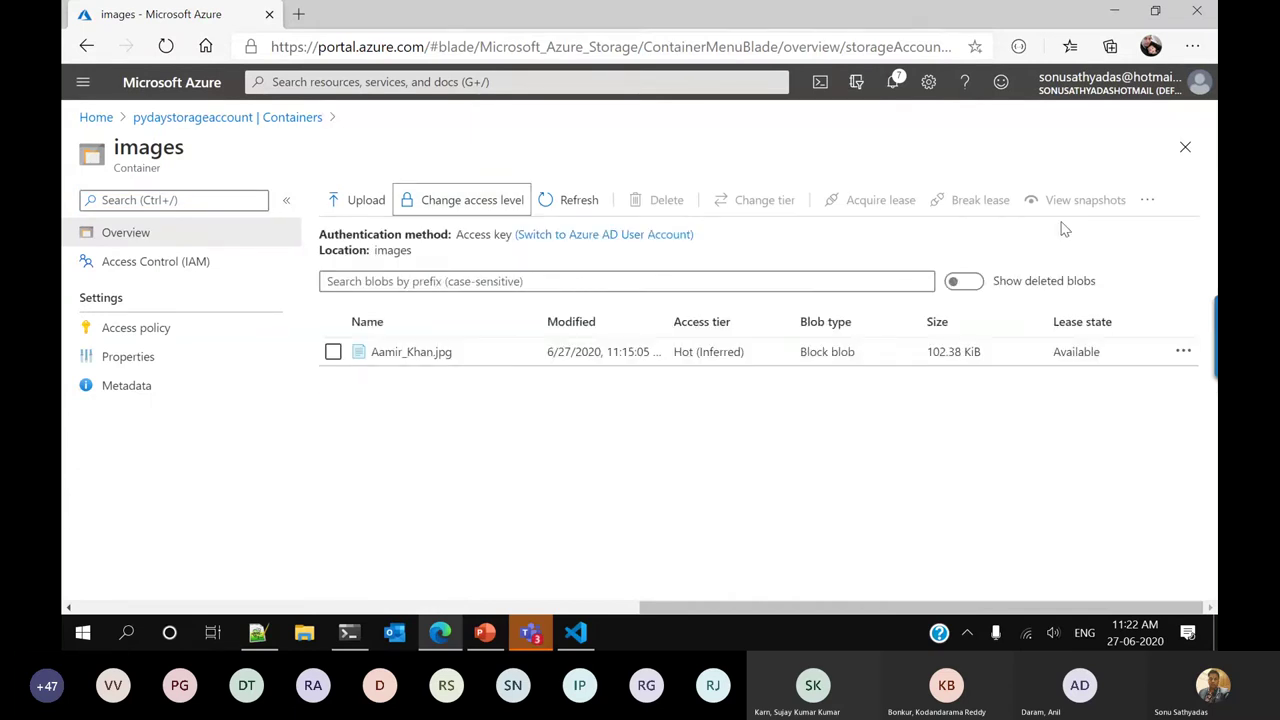
click(1184, 148)
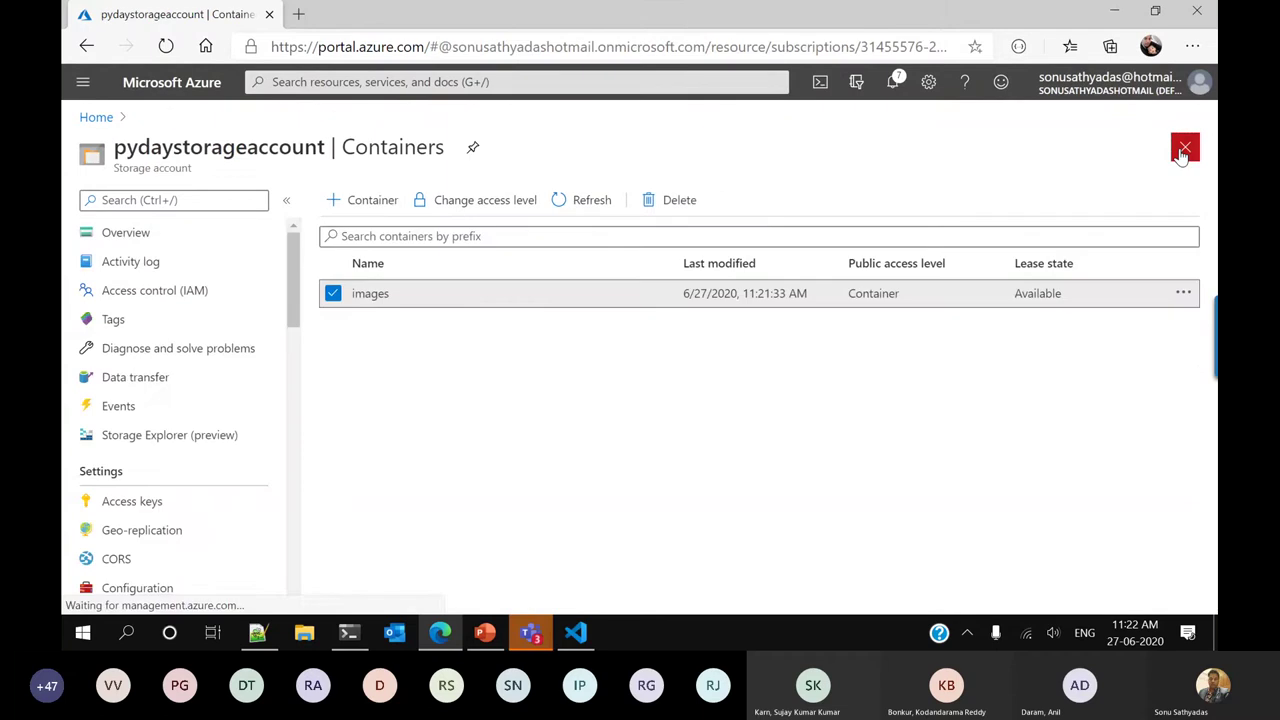
mouse_move(530, 632)
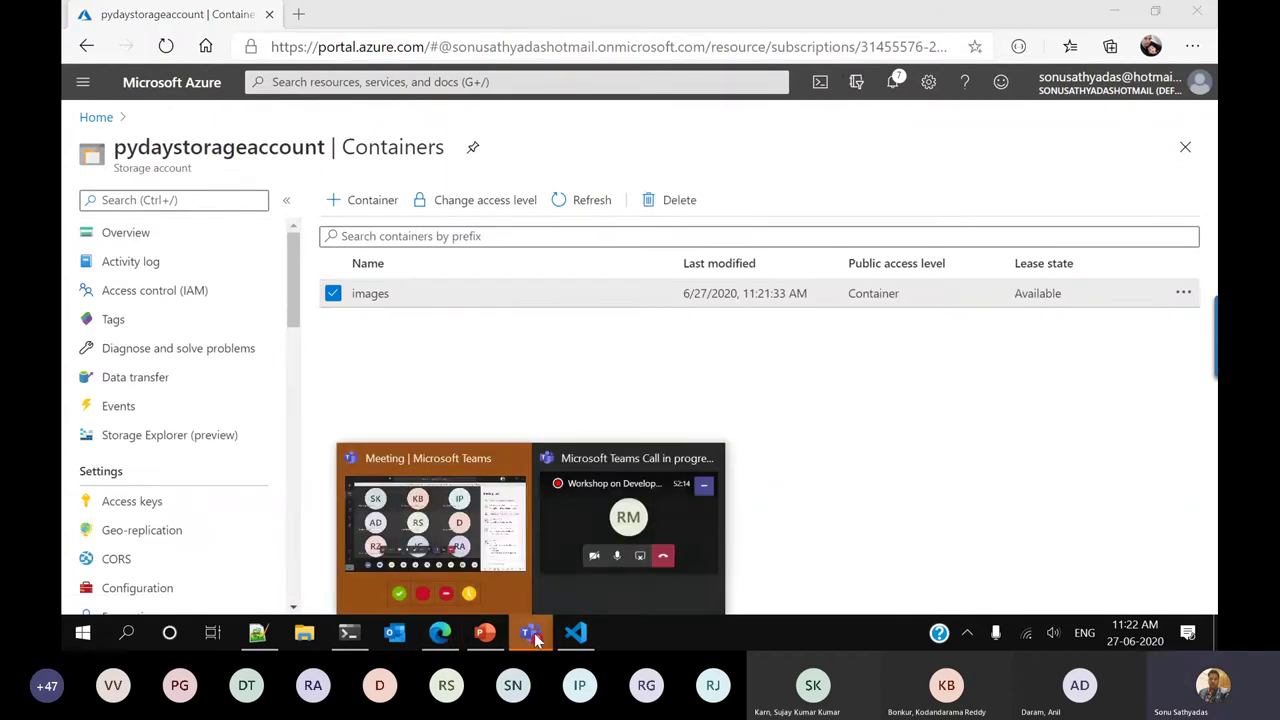
click(617, 512)
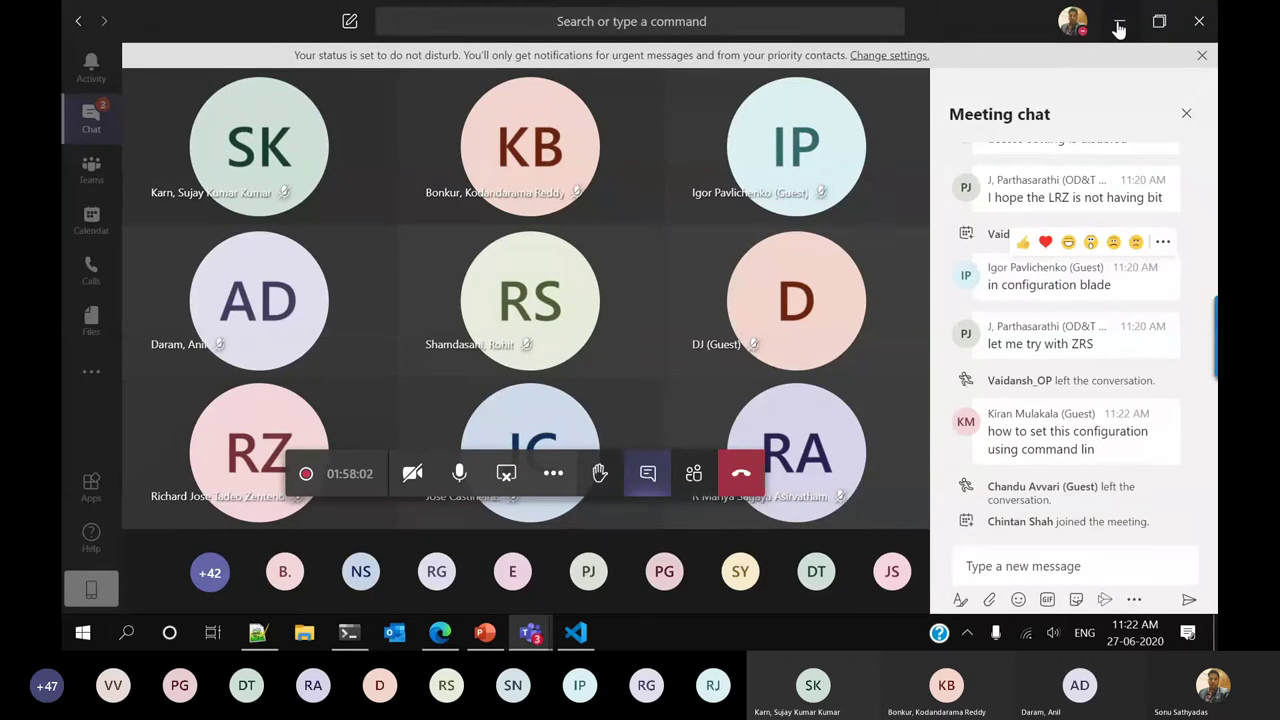
click(1119, 28)
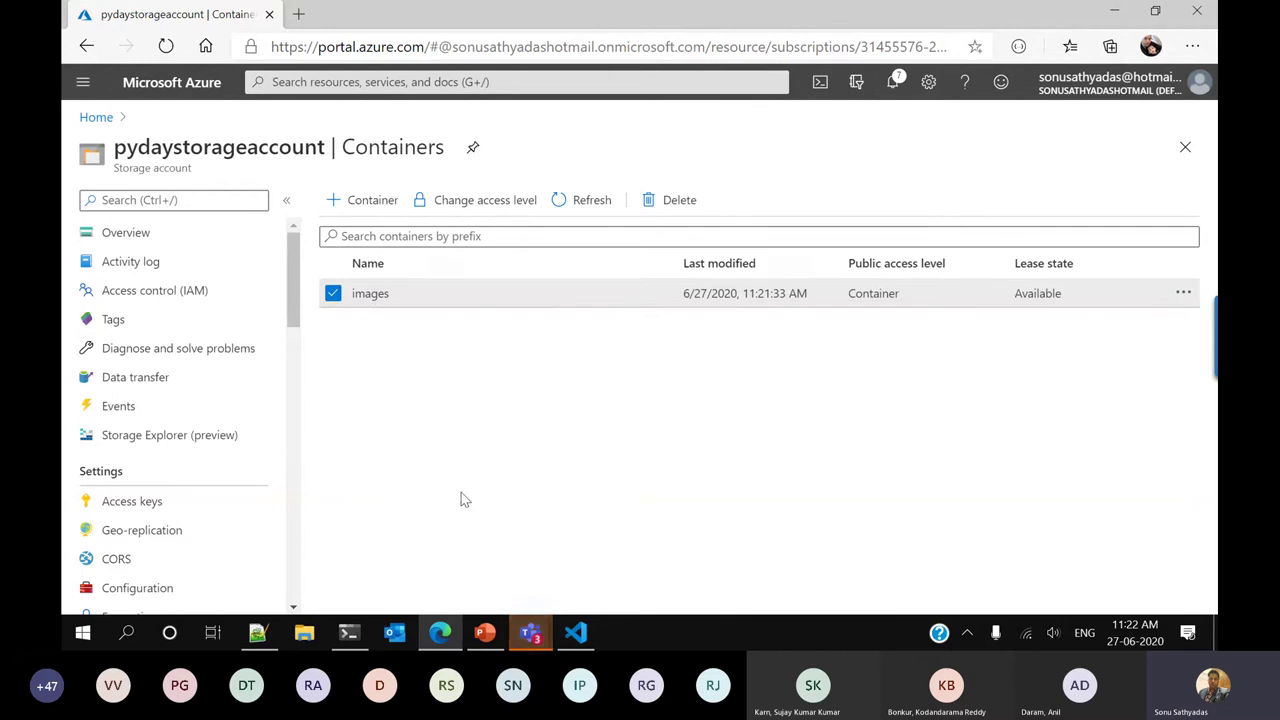
Show the Teams taskbar previews before minimizing Edge
mouse_move(533, 636)
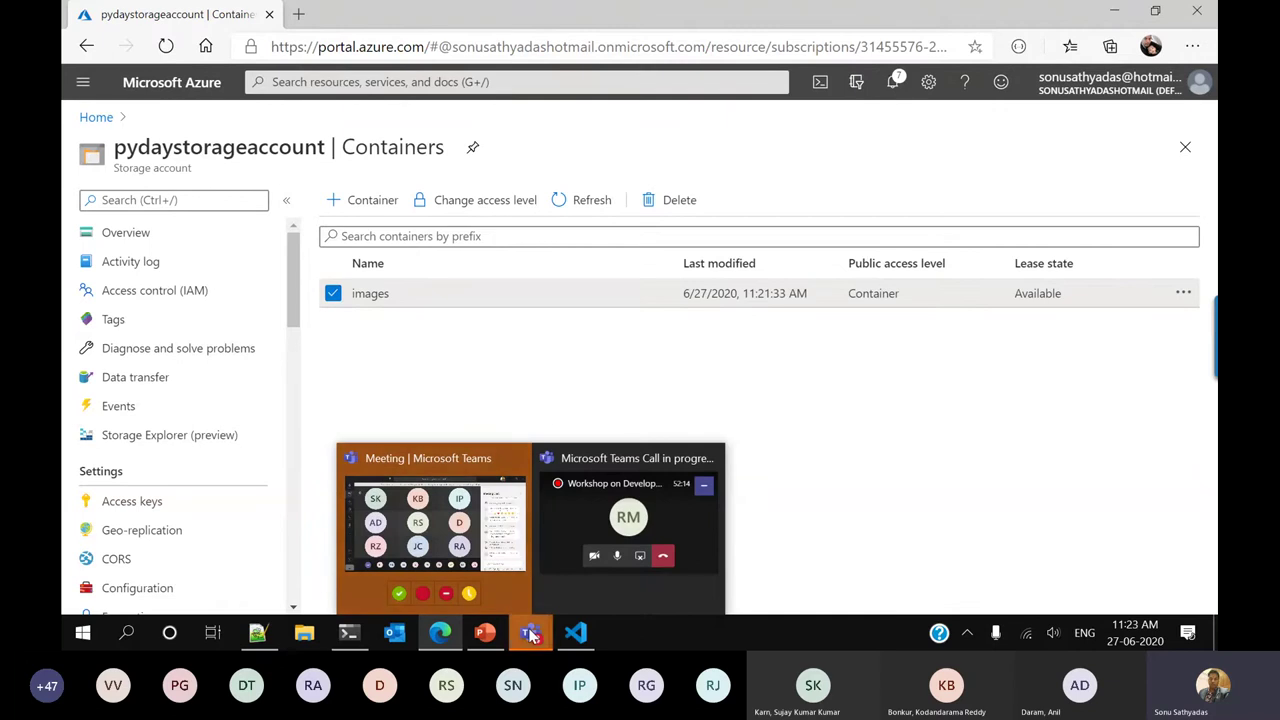
mouse_move(478, 553)
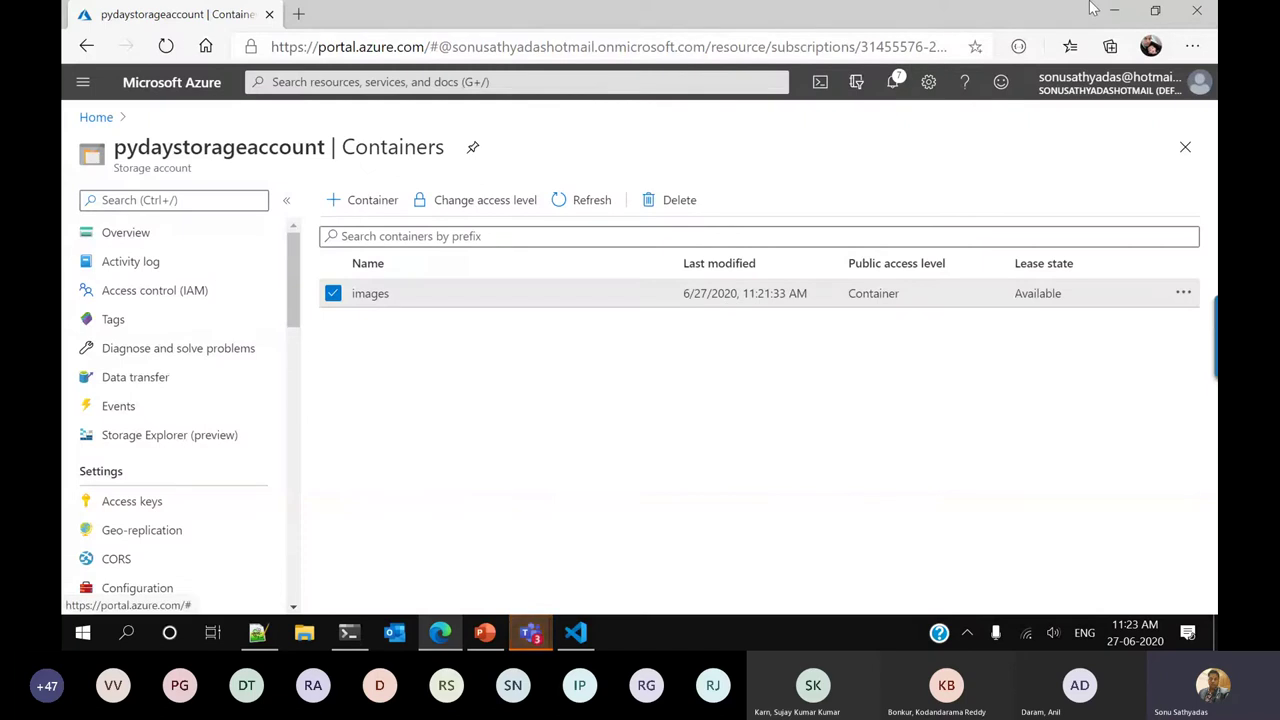
Minimize Edge, restore PowerPoint, and present slide 11 'Azure Database for PostgreSQL' as a slide show
click(1117, 11)
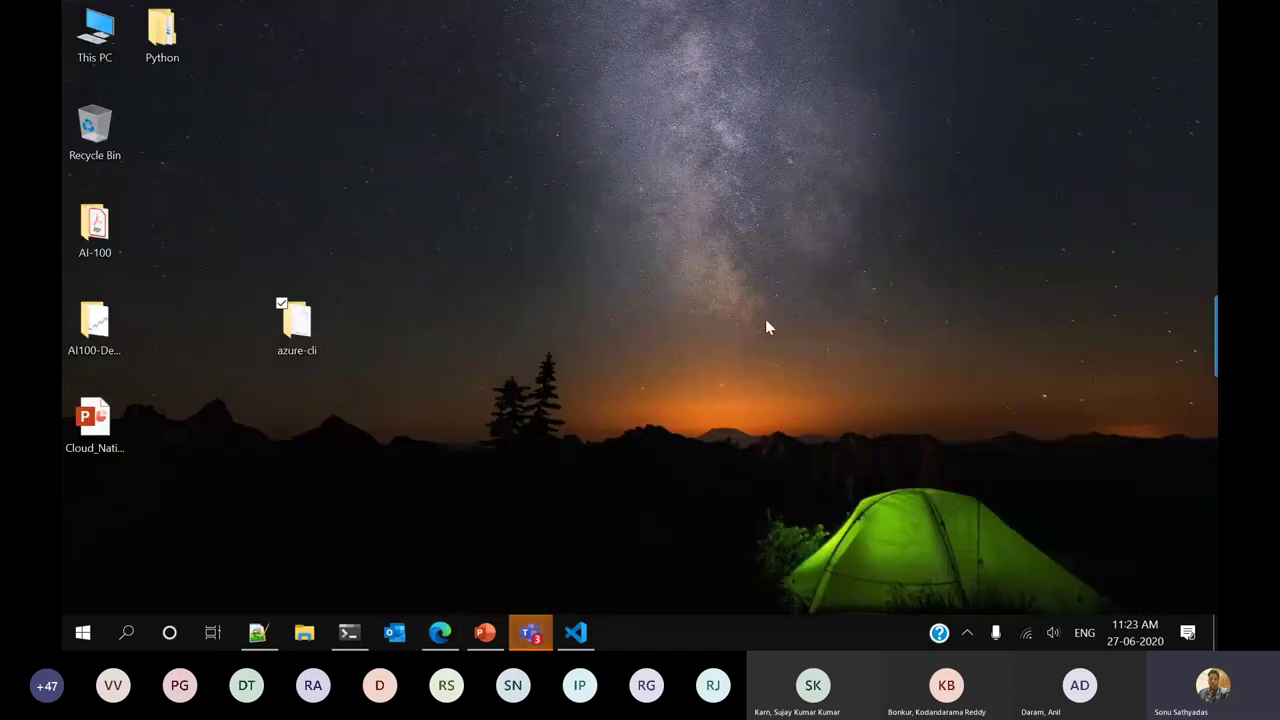
click(485, 633)
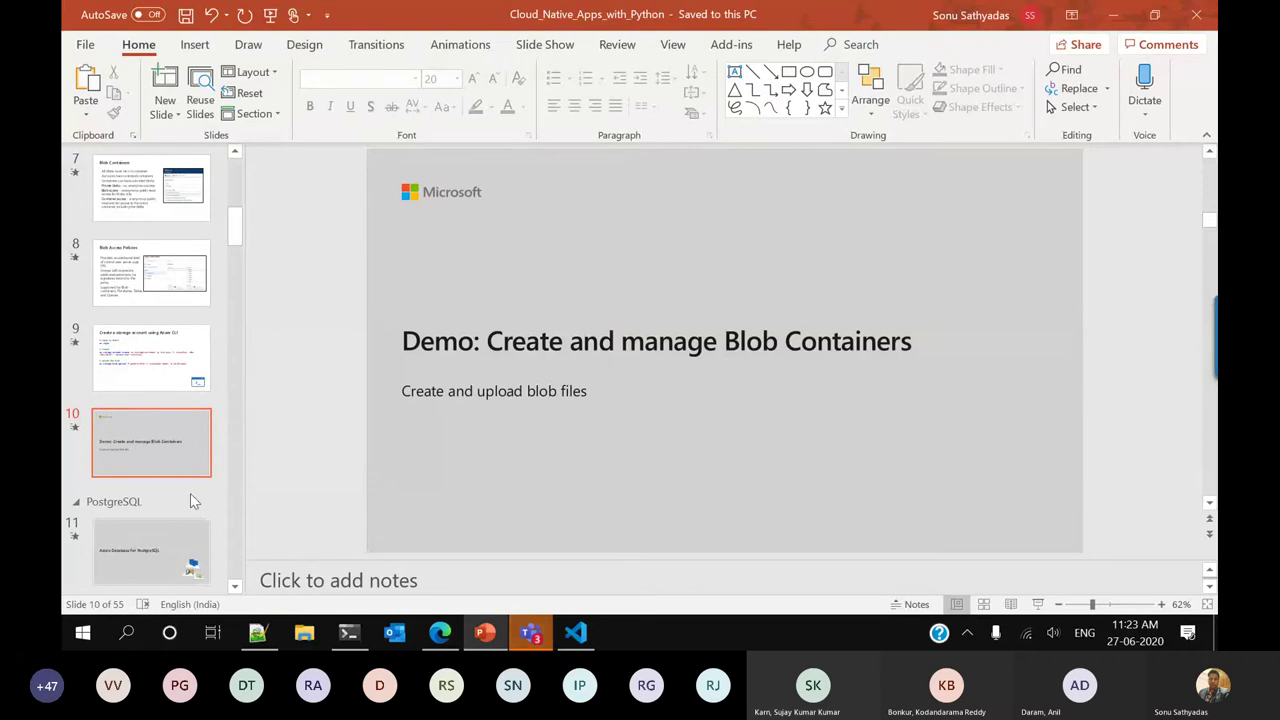
click(162, 535)
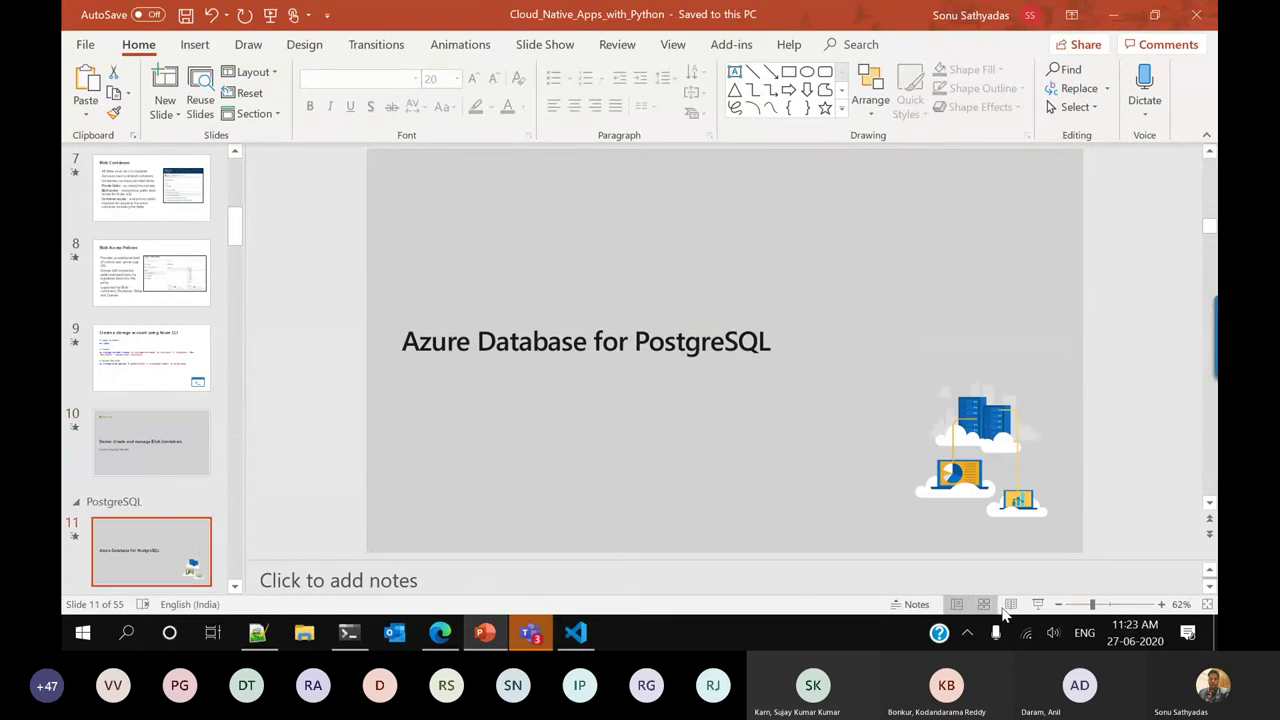
click(1038, 604)
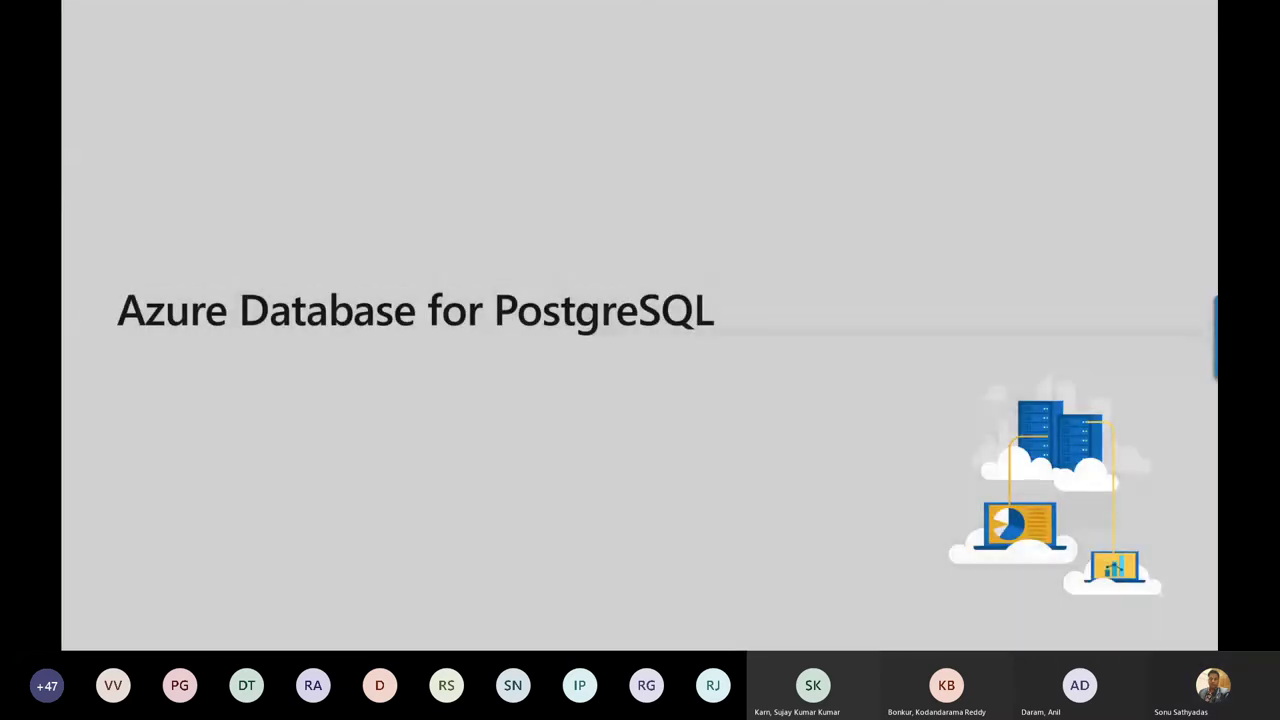
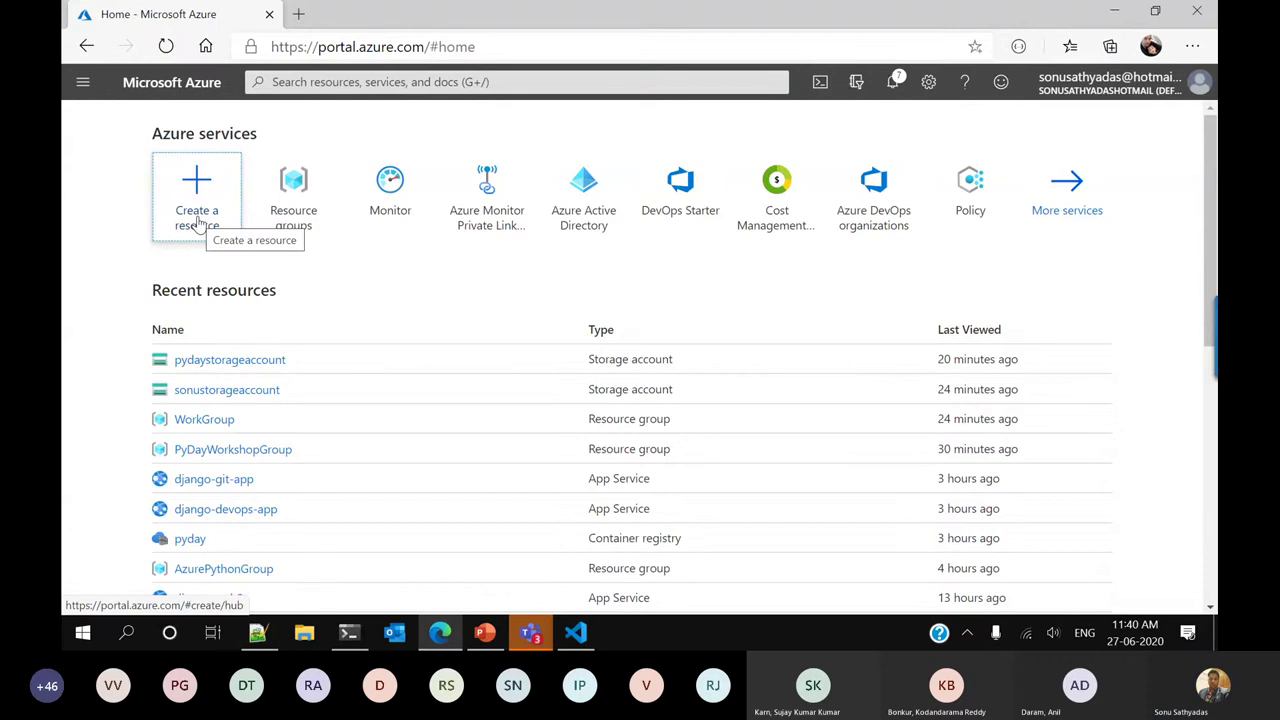
From Create a resource, open the Databases category and pick Azure Database for PostgreSQL
click(197, 186)
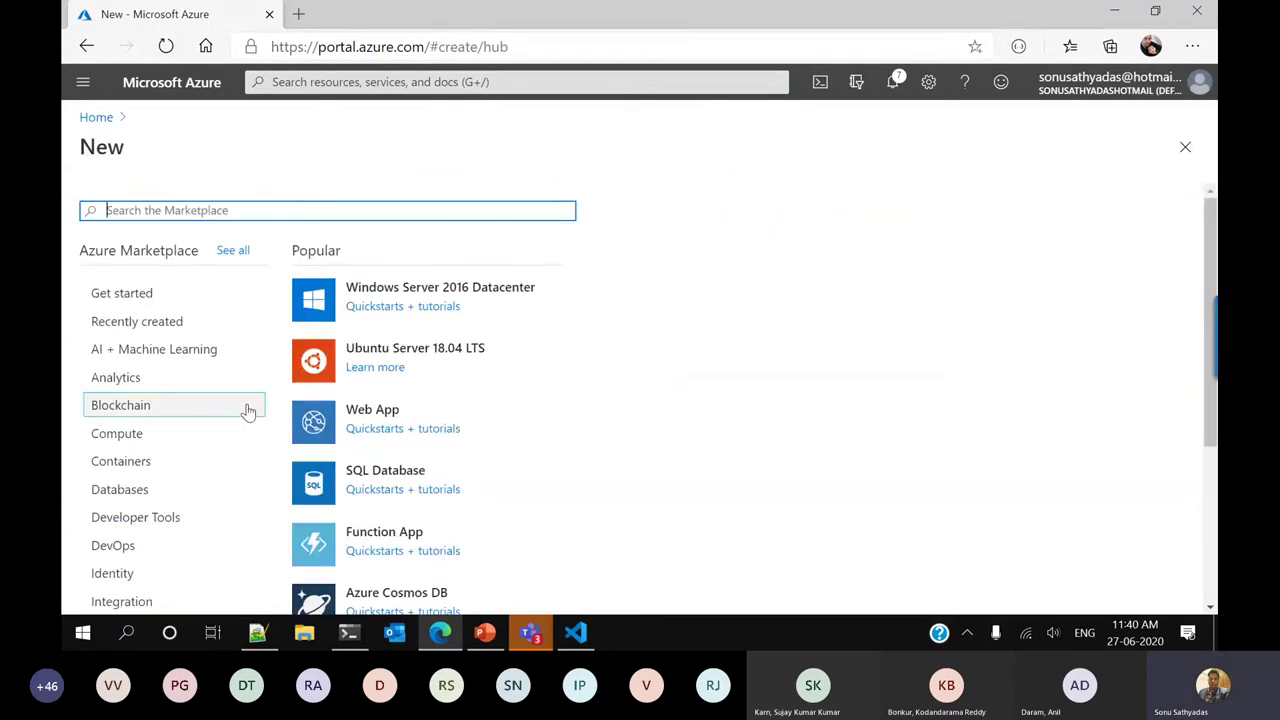
click(137, 498)
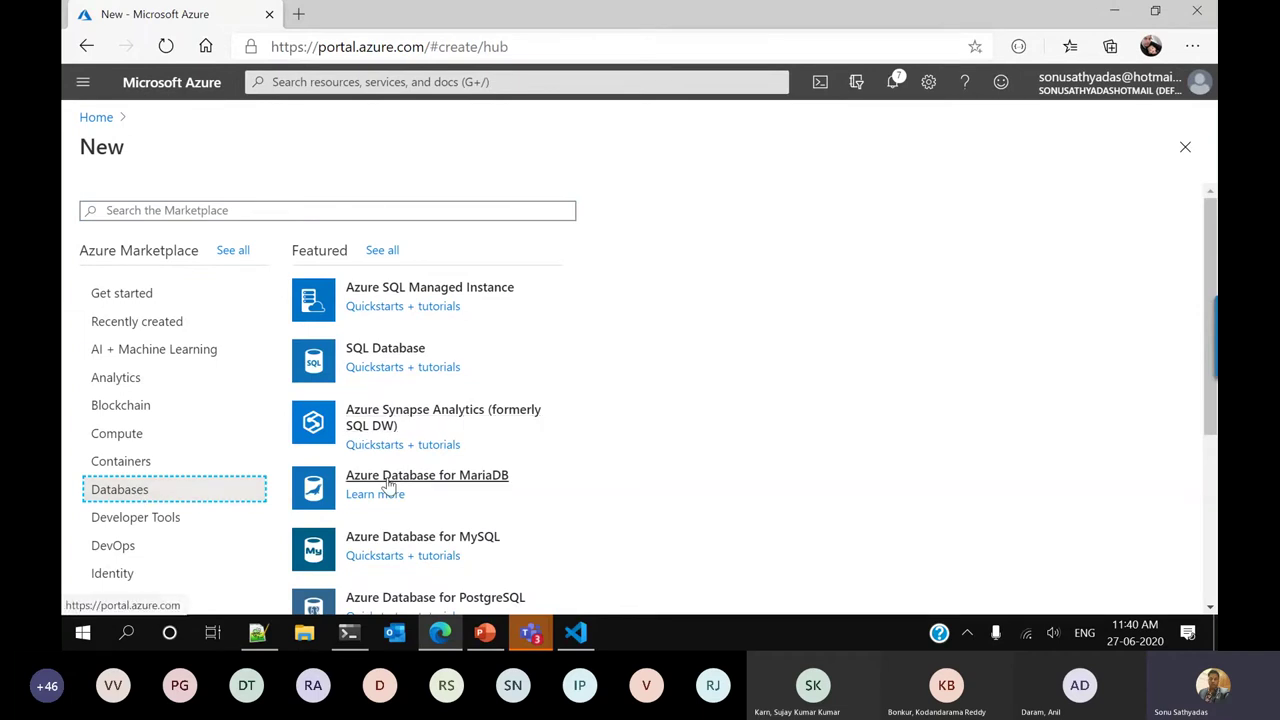
scroll(370, 487, down, 1)
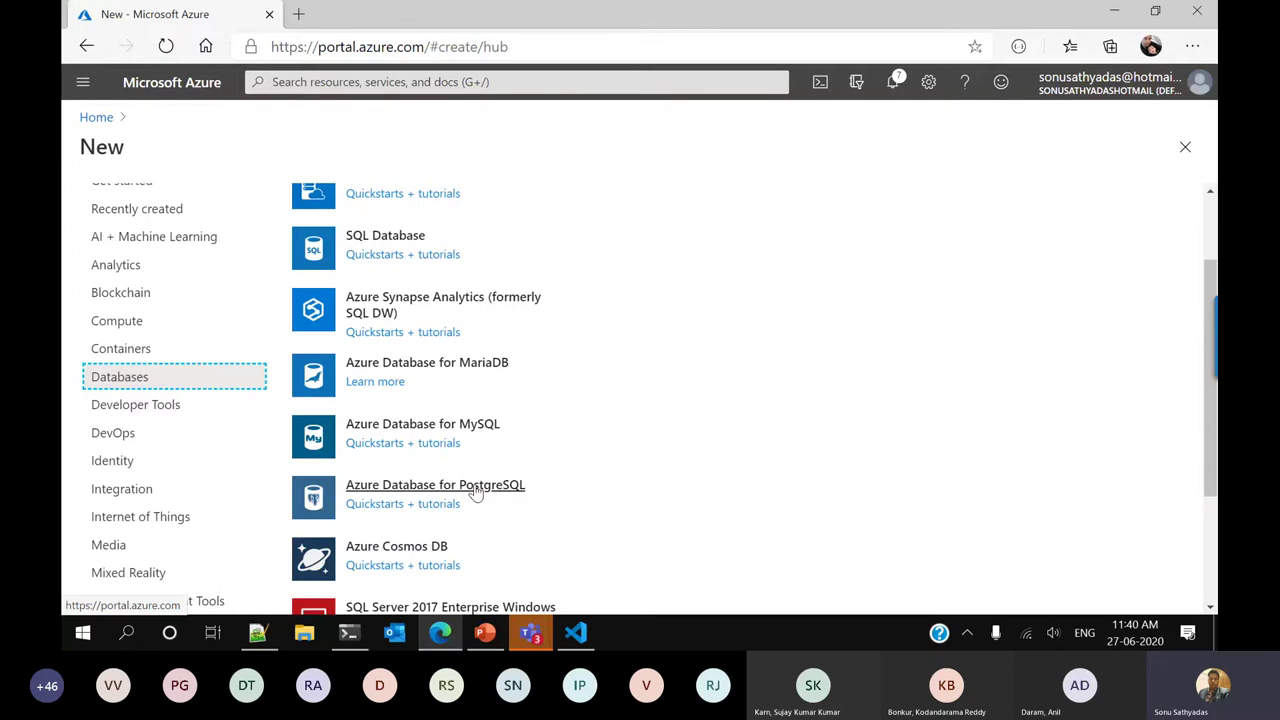
click(475, 489)
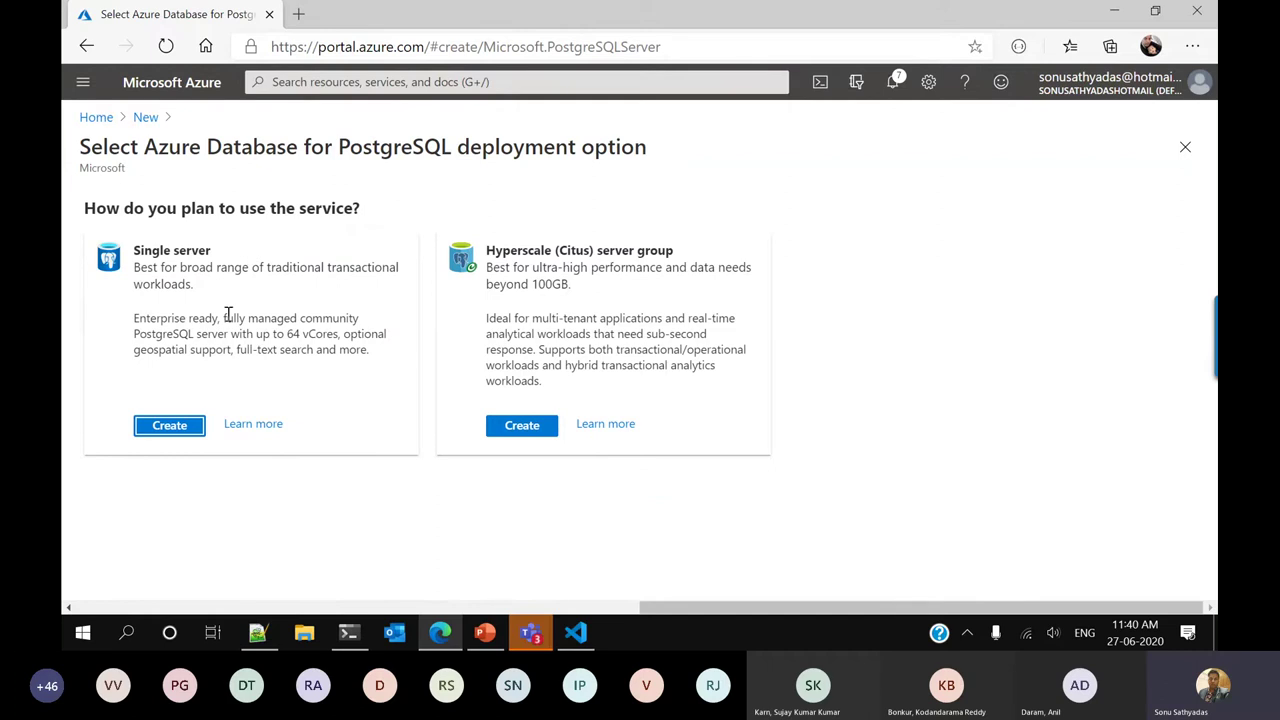
Choose Single server, place it in PyDayWorkshopGroup and name it pyday-postgresql
click(170, 428)
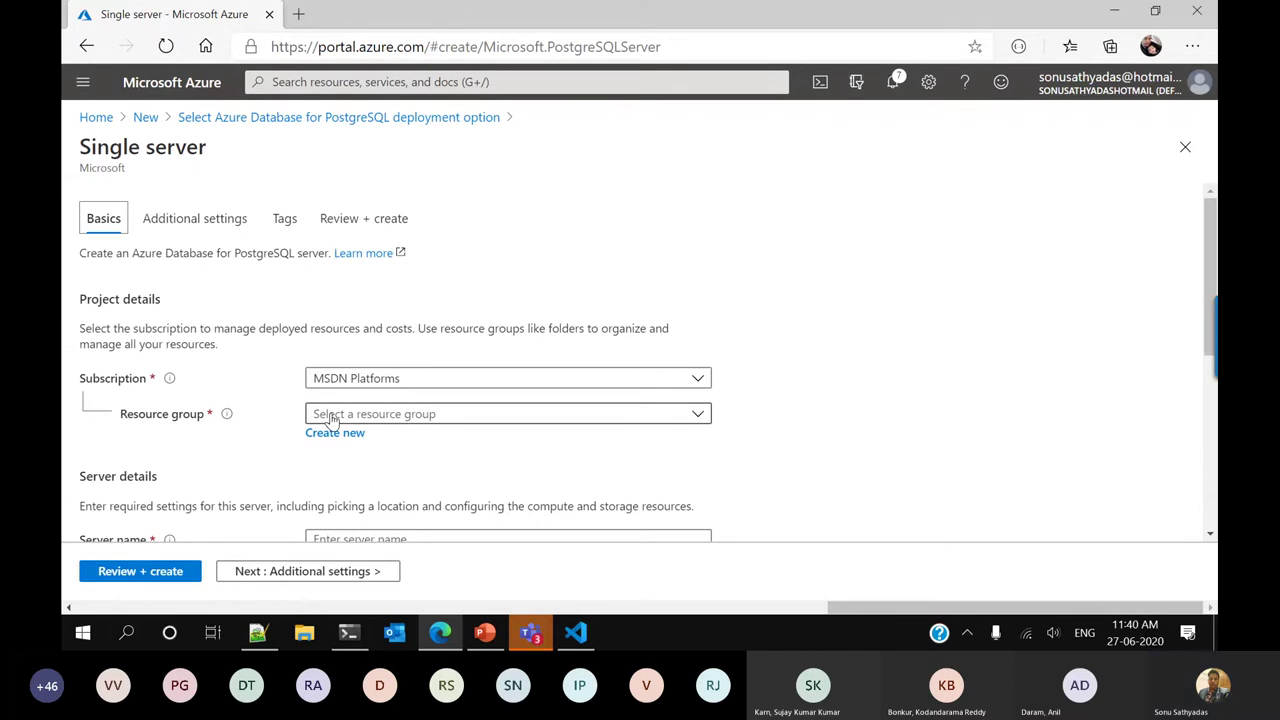
click(331, 418)
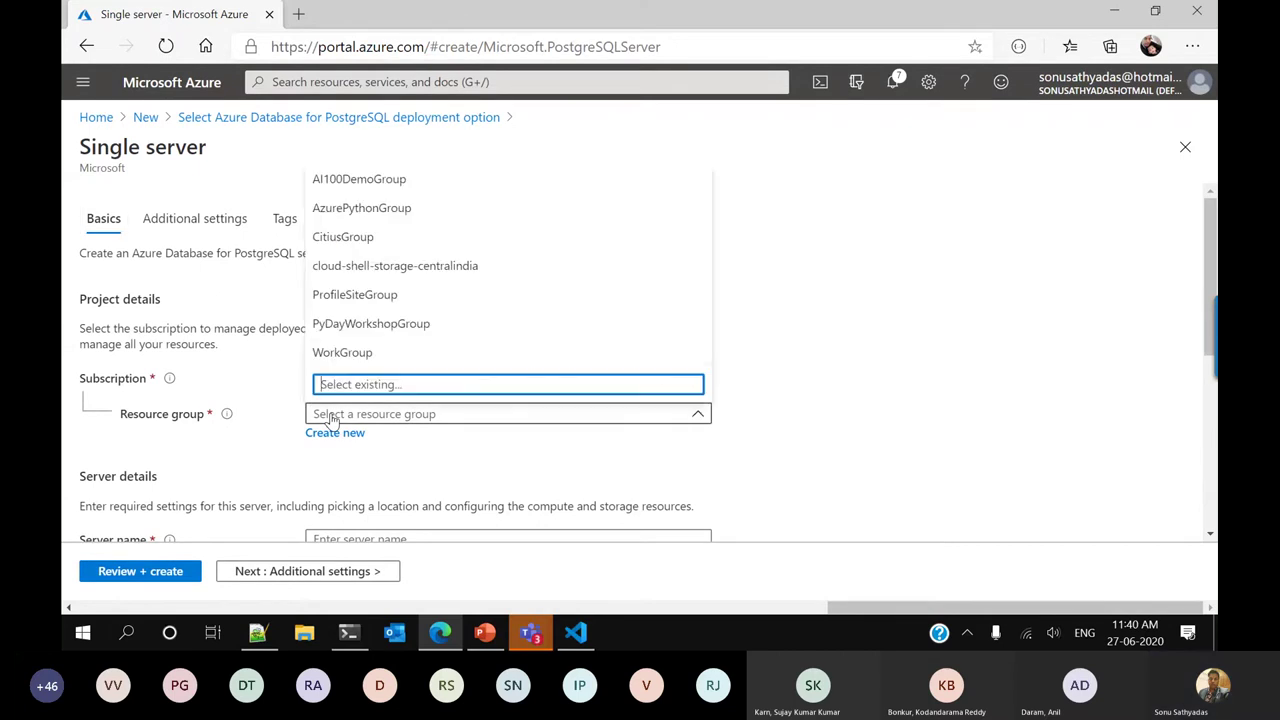
click(357, 328)
scroll(463, 456, down, 3)
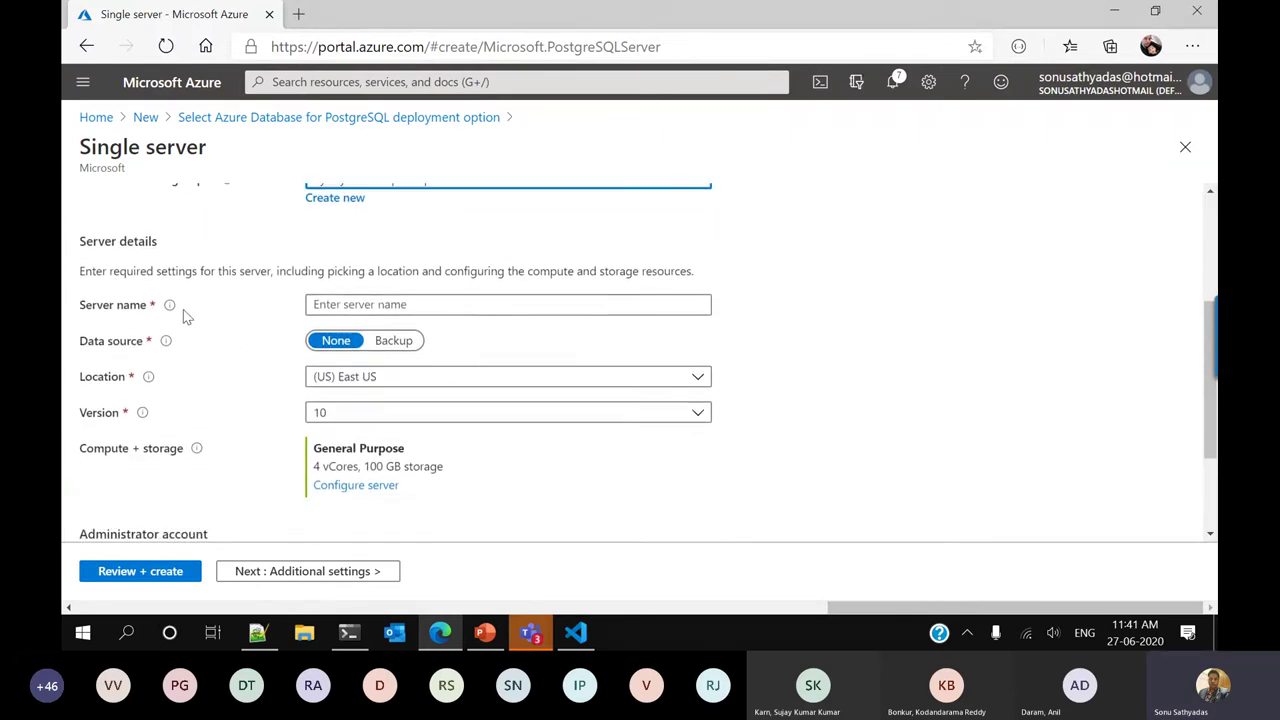
click(336, 307)
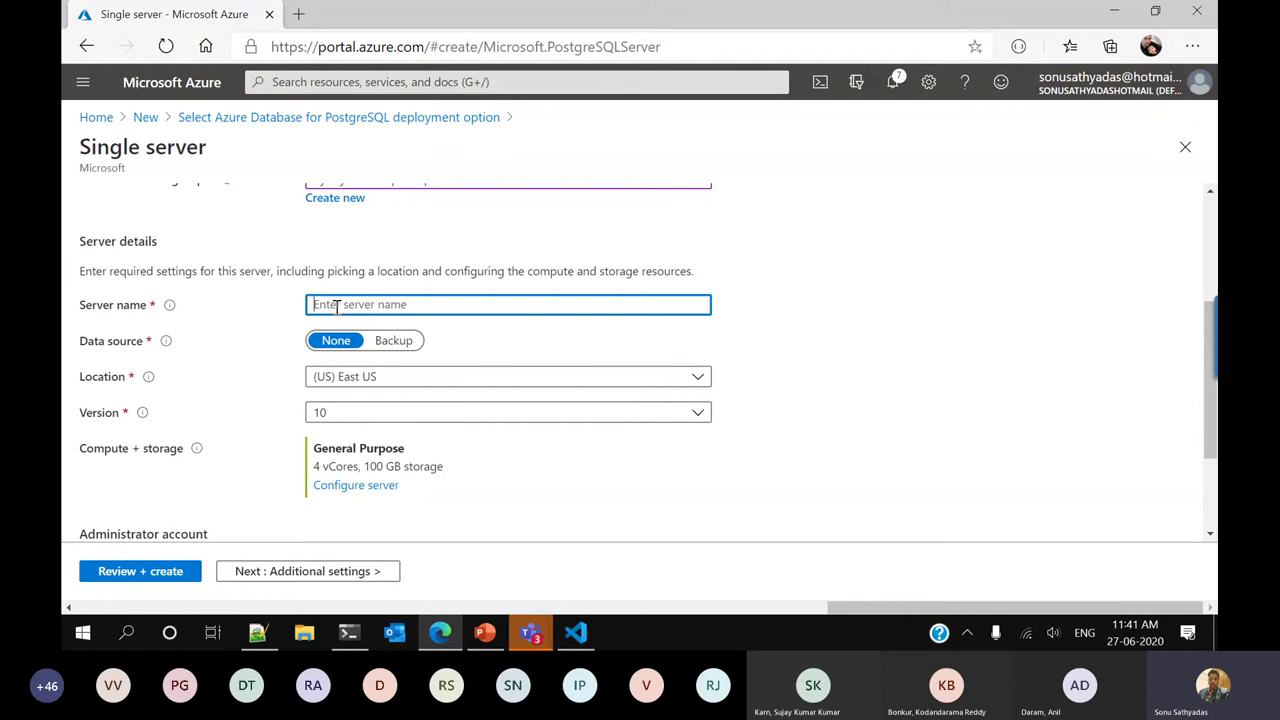
text(py)
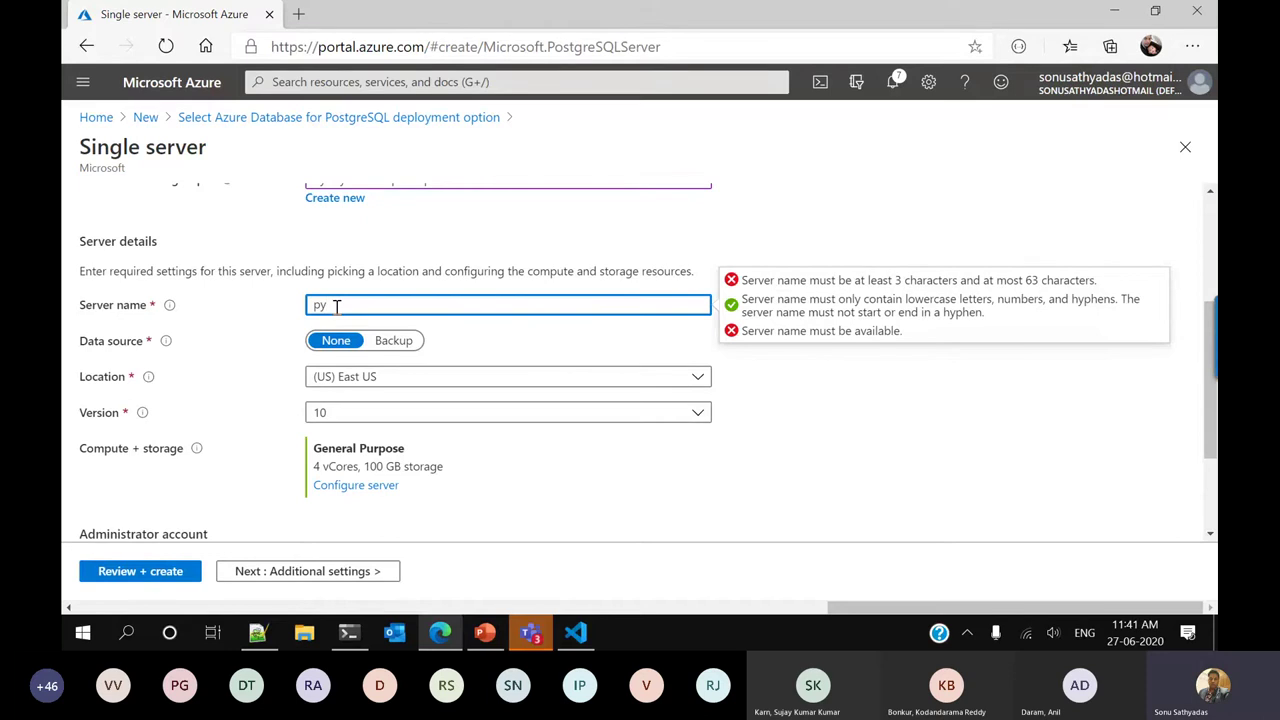
text(dev)
text(-postgr)
text(esql)
click(767, 386)
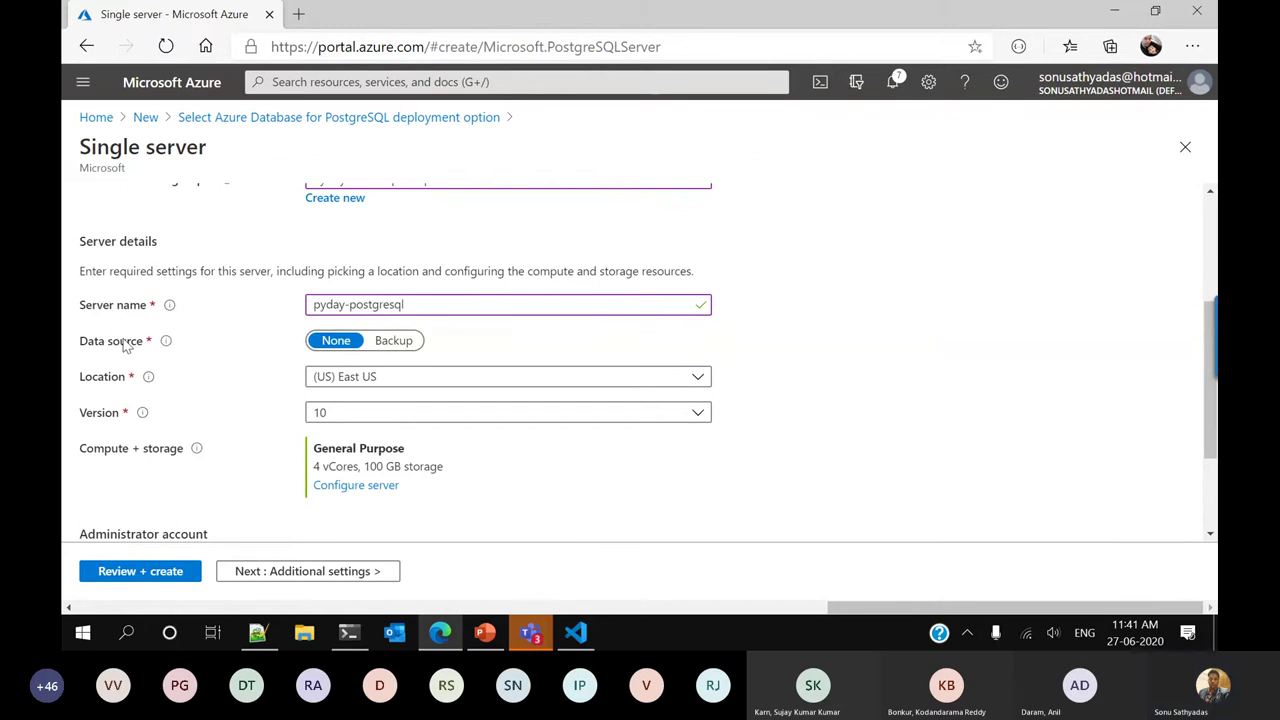
click(330, 346)
Keep PostgreSQL version 10 and bring up the compute and storage configuration
click(357, 422)
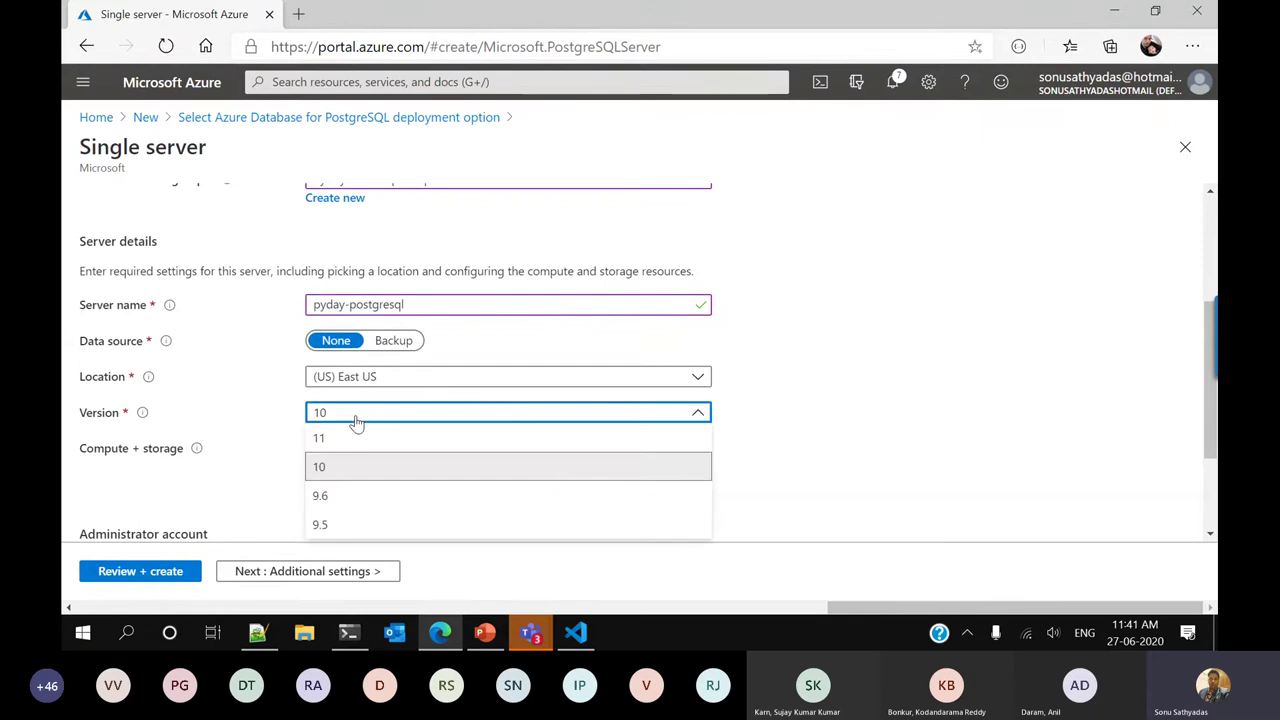
click(344, 472)
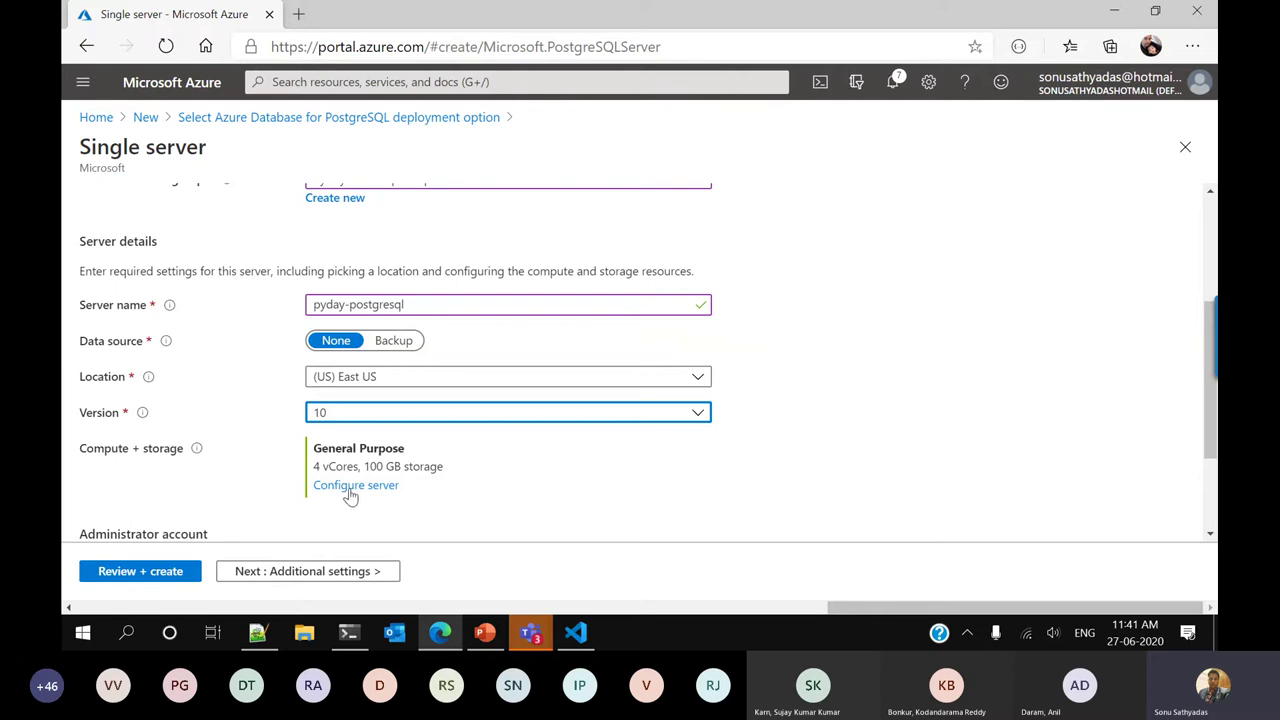
click(356, 486)
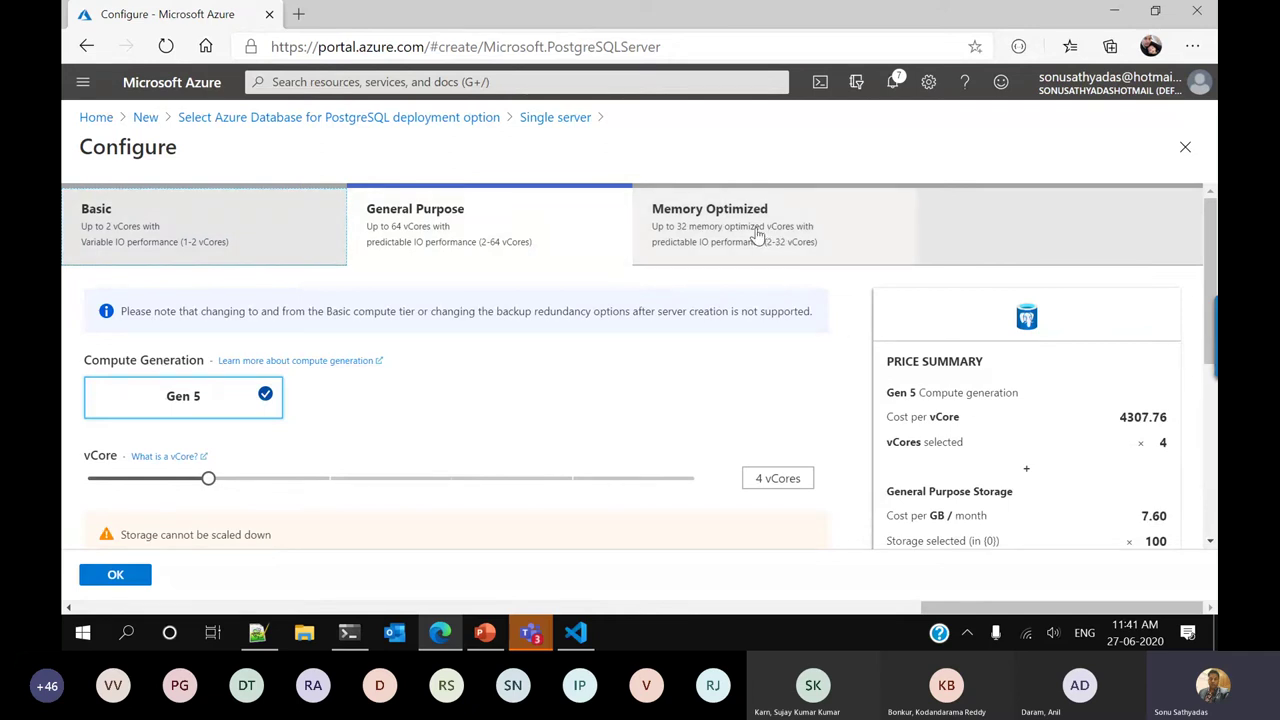
Drop General Purpose compute to 2 vCores, check the monthly cost, and confirm with 100 GB storage
scroll(976, 464, down, 3)
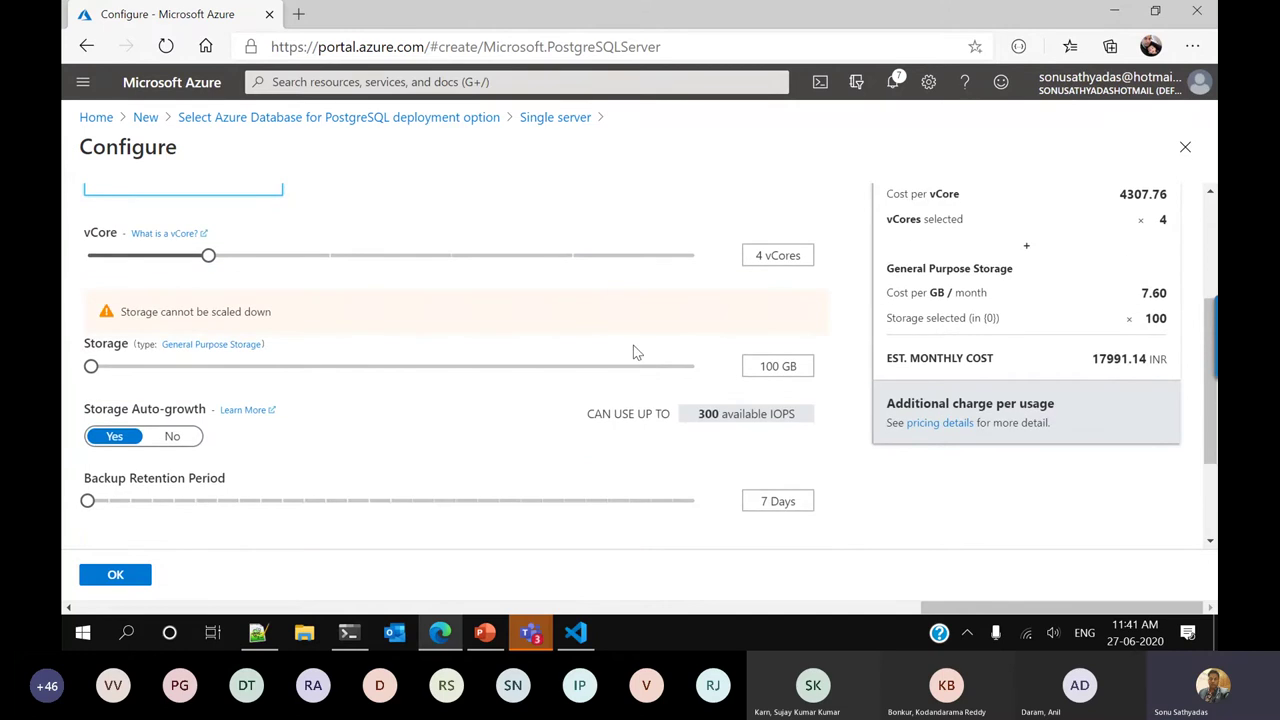
scroll(633, 350, up, 3)
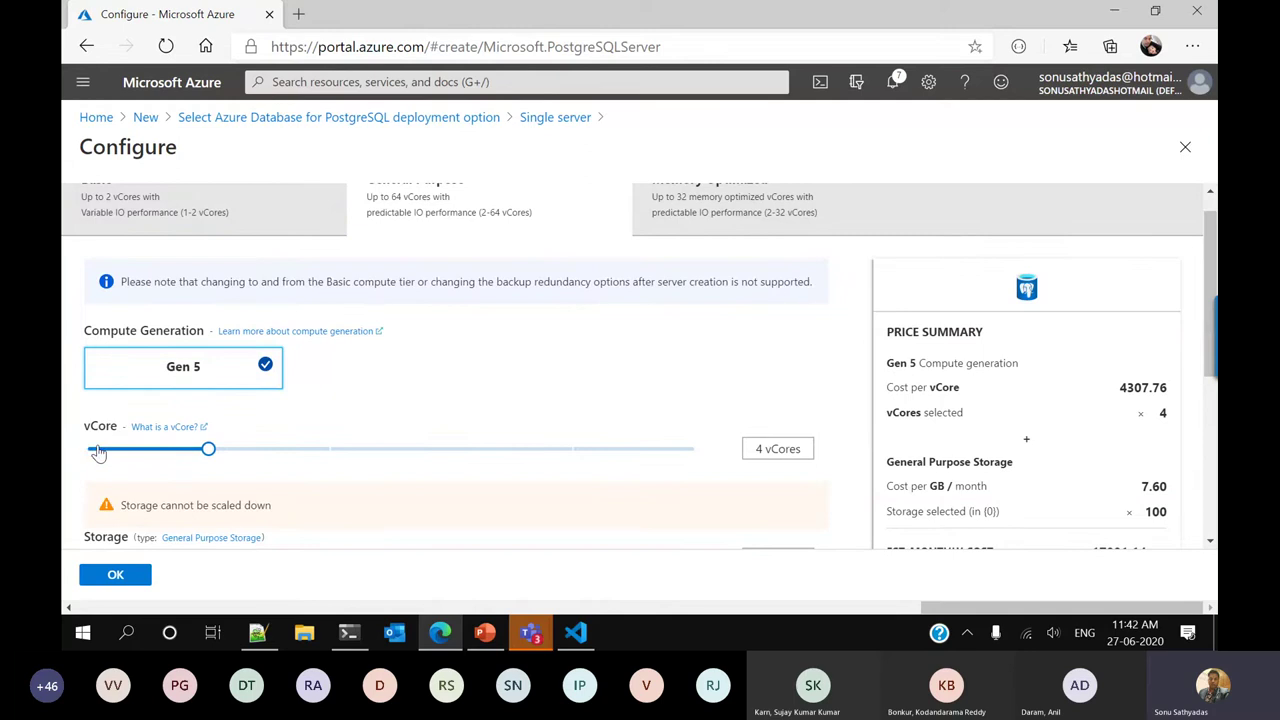
click(92, 451)
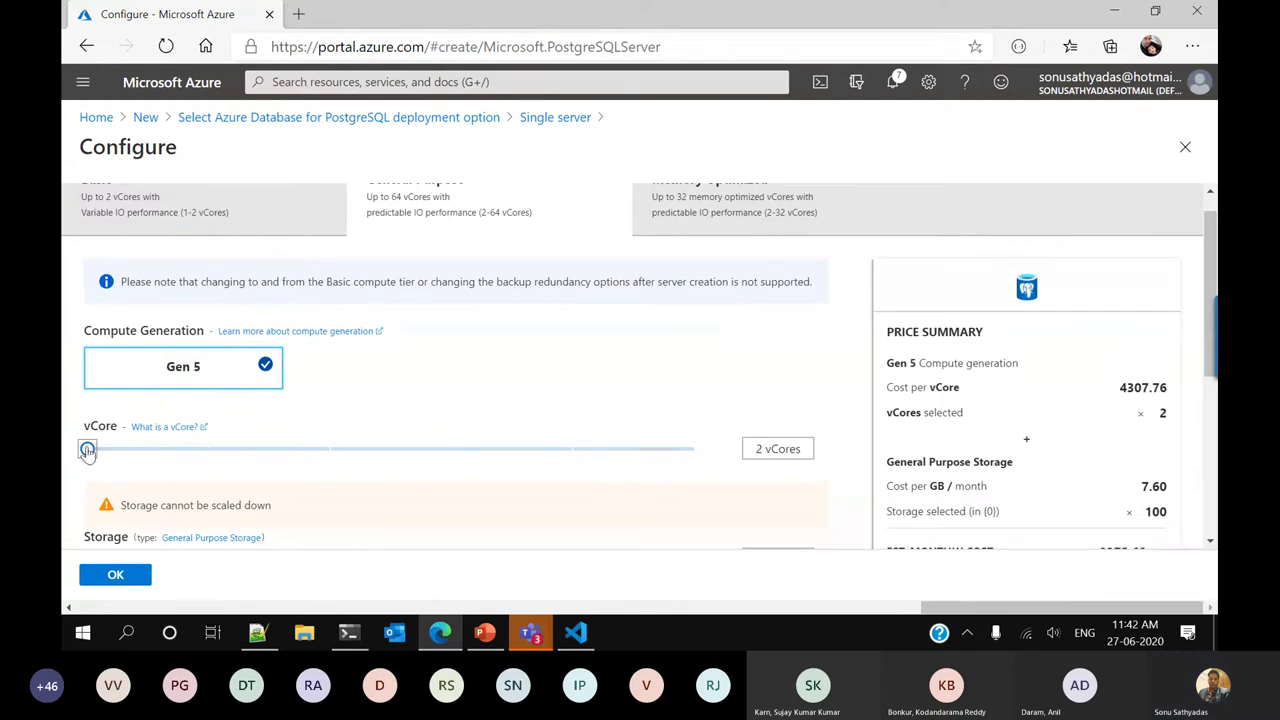
scroll(1022, 356, down, 3)
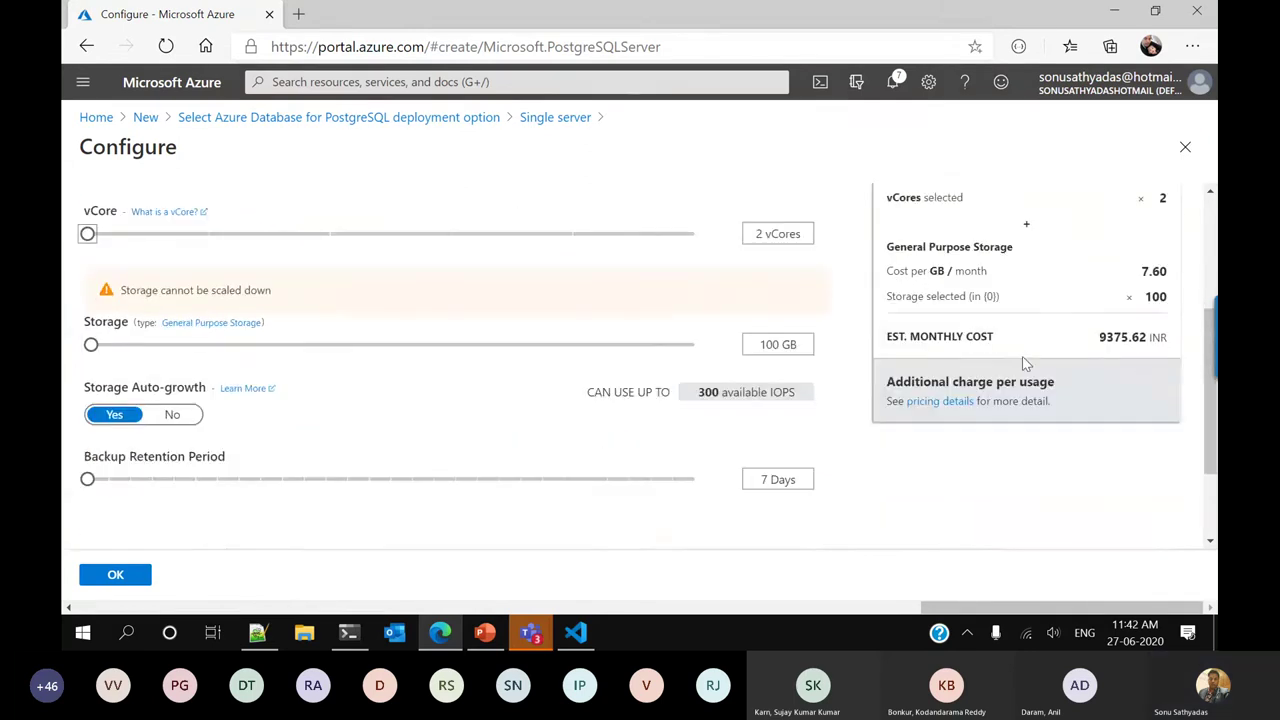
double_click(1113, 340)
scroll(527, 364, up, 2)
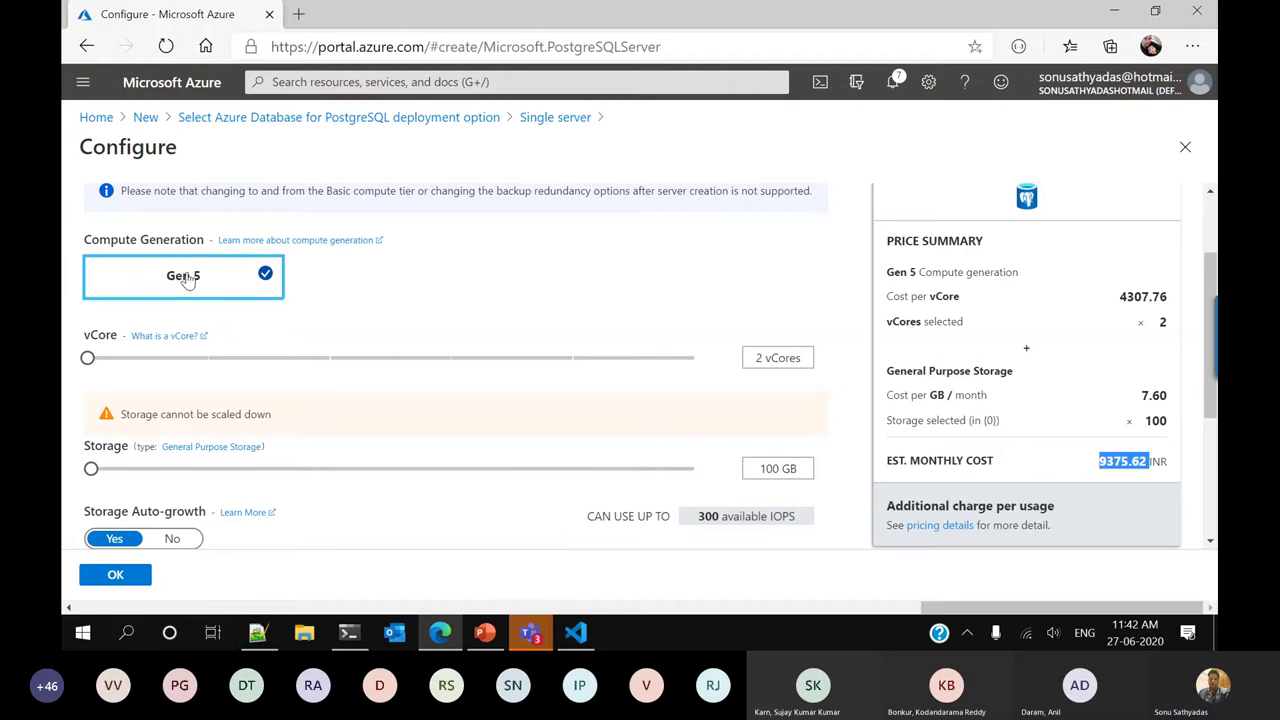
scroll(180, 300, up, 2)
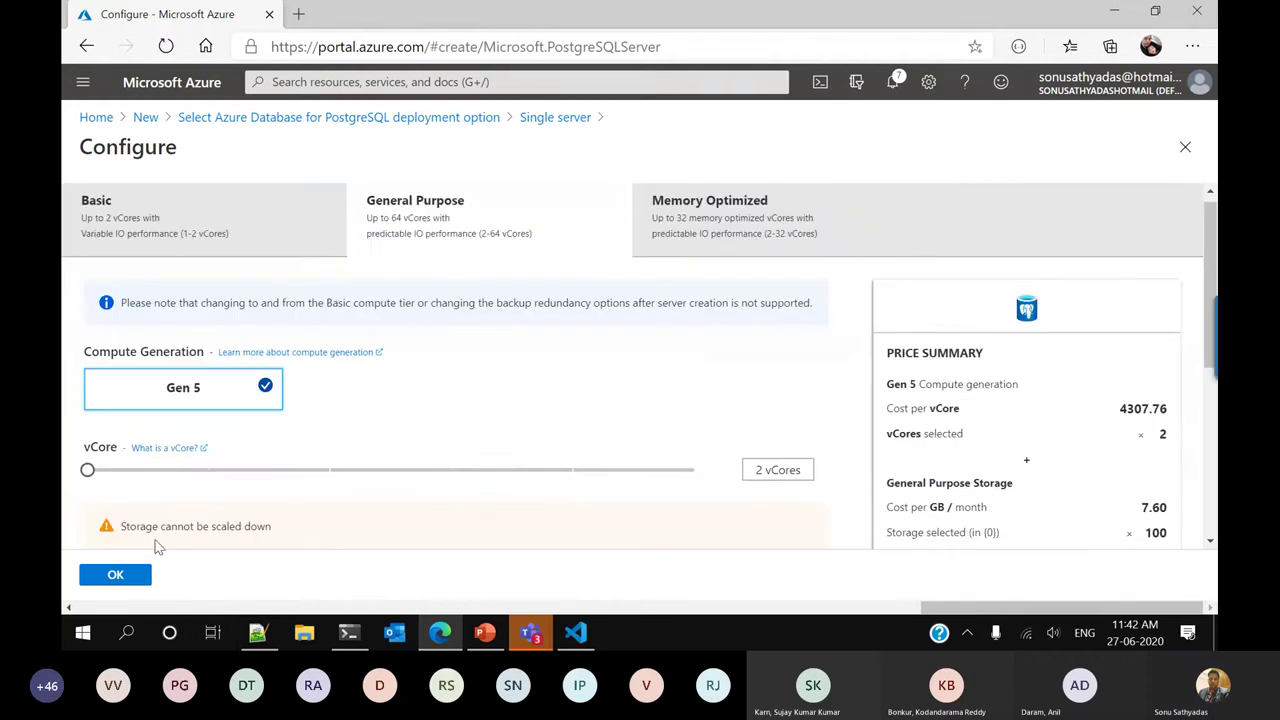
click(118, 576)
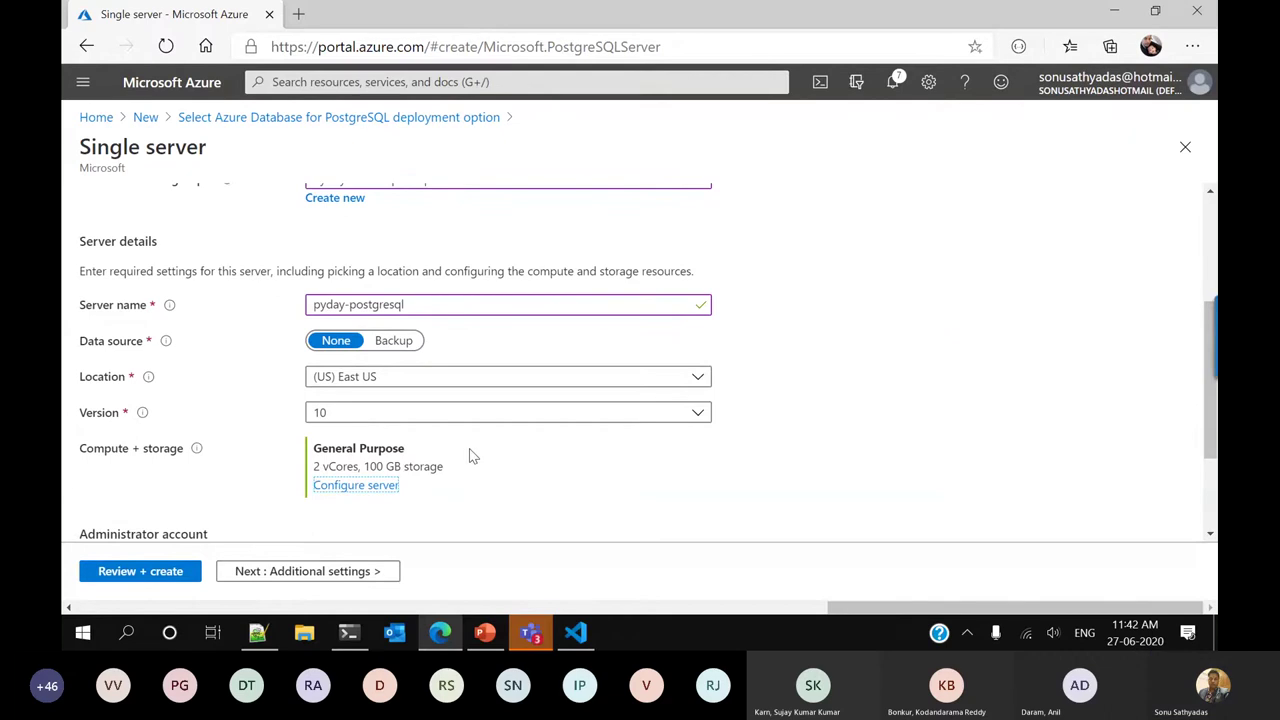
Enter the server admin username, the password and its confirmation
scroll(469, 450, down, 3)
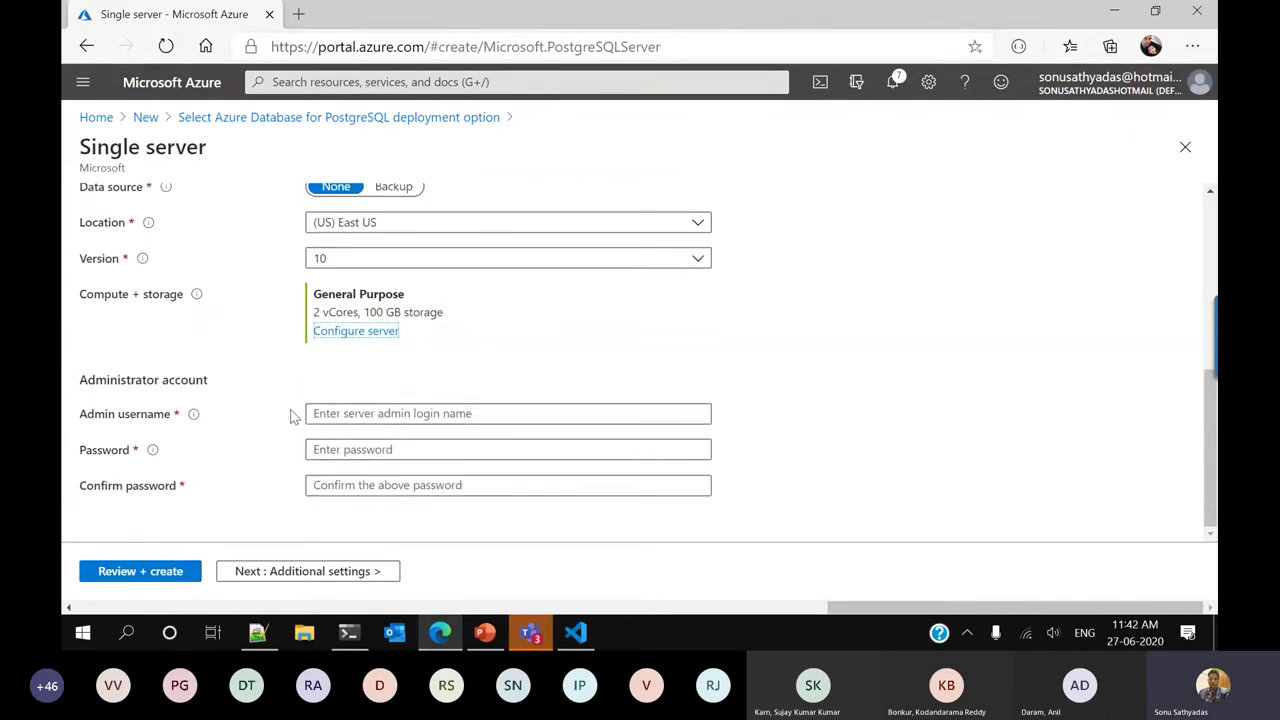
click(362, 420)
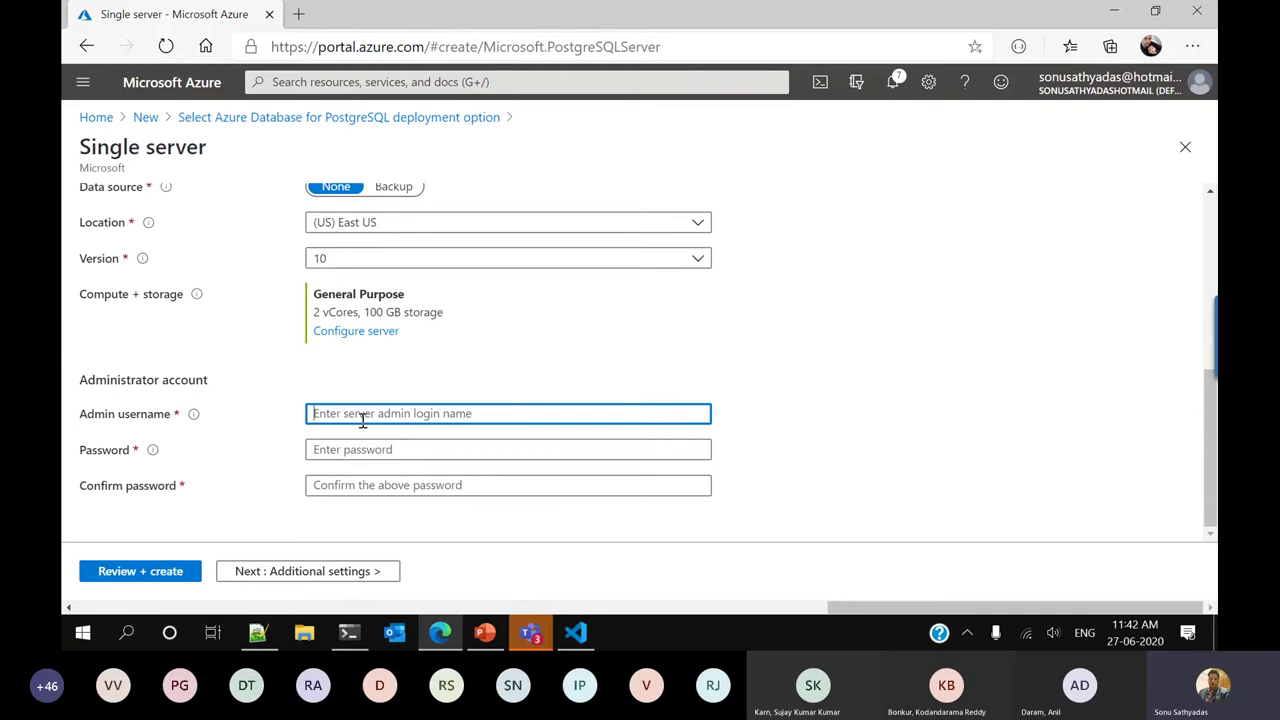
text(labuser)
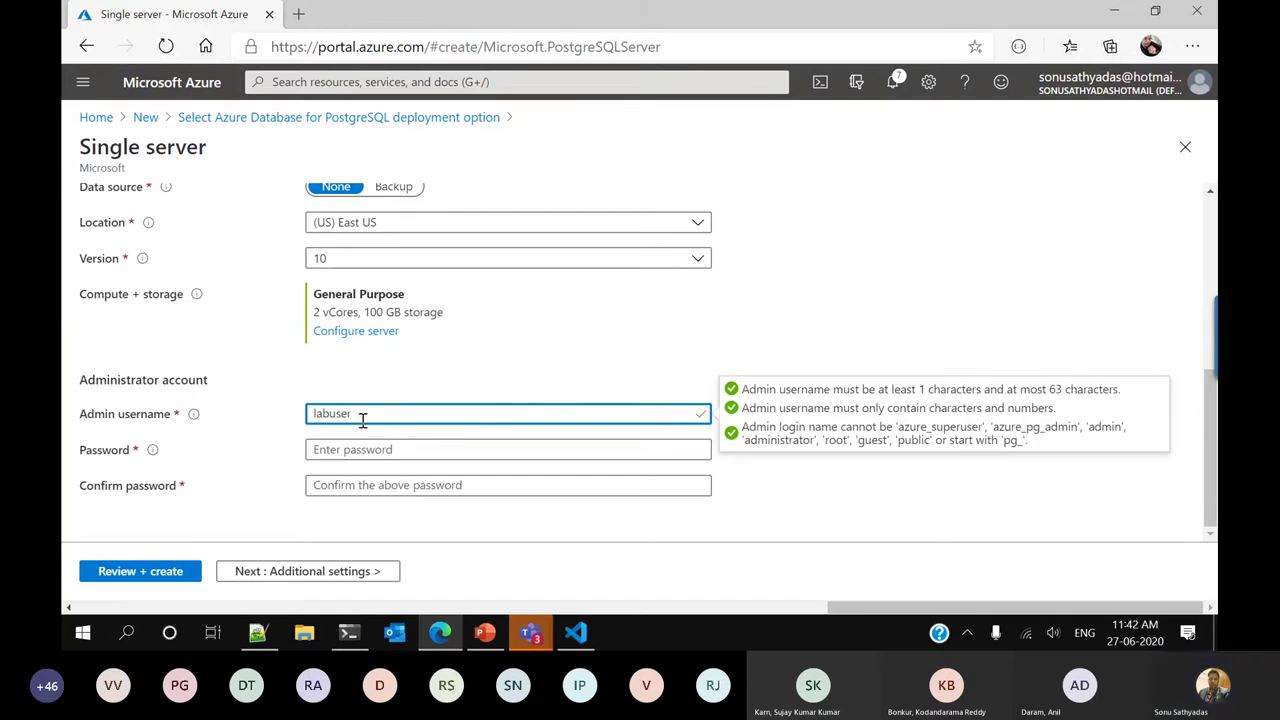
key(Tab)
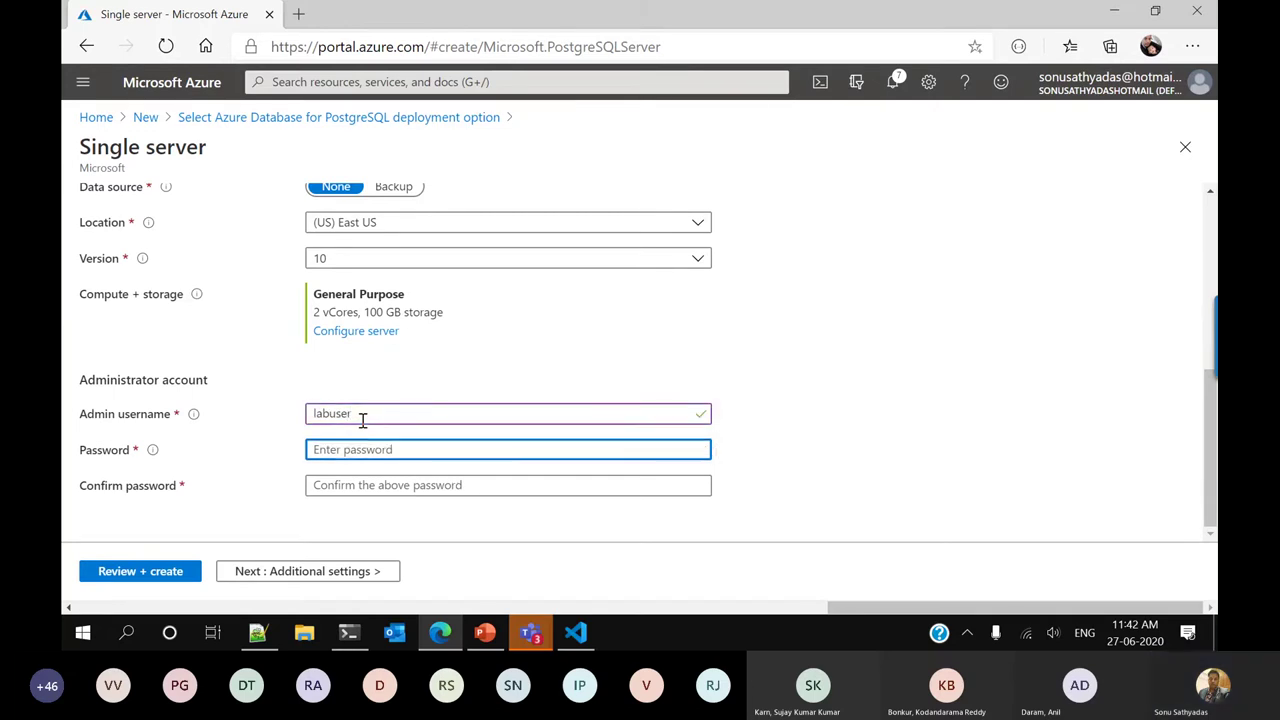
key(Tab)
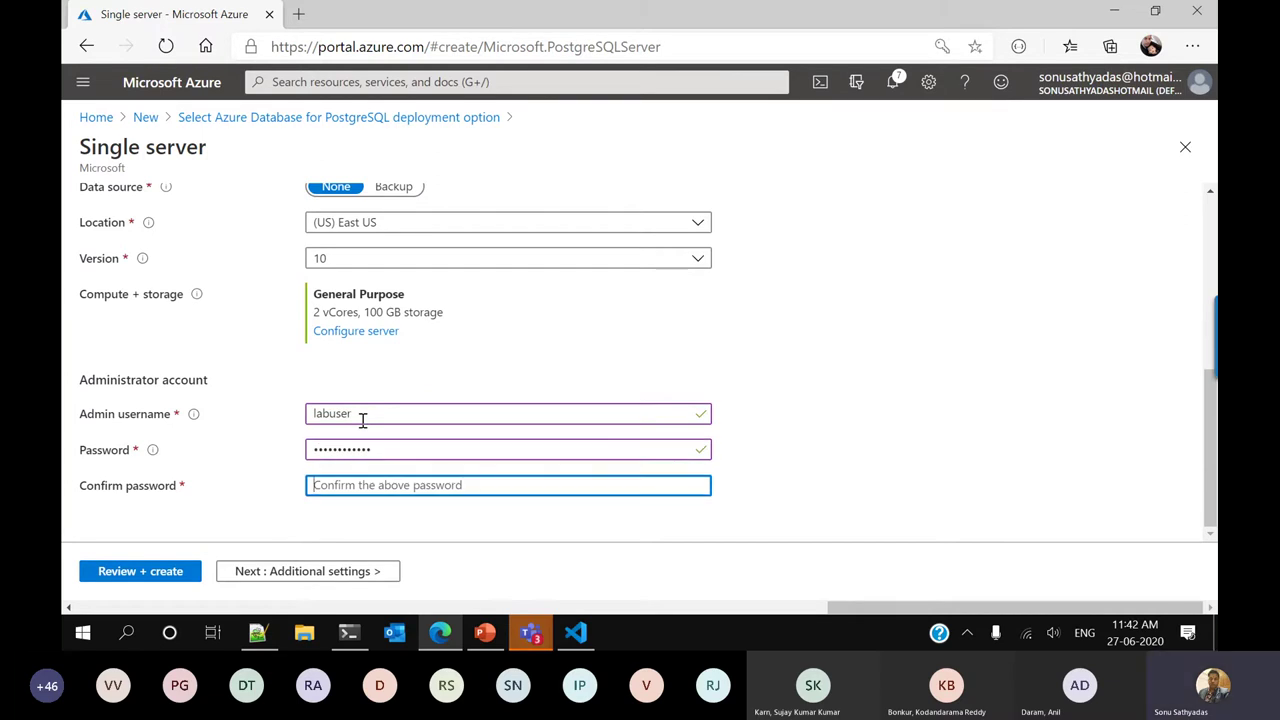
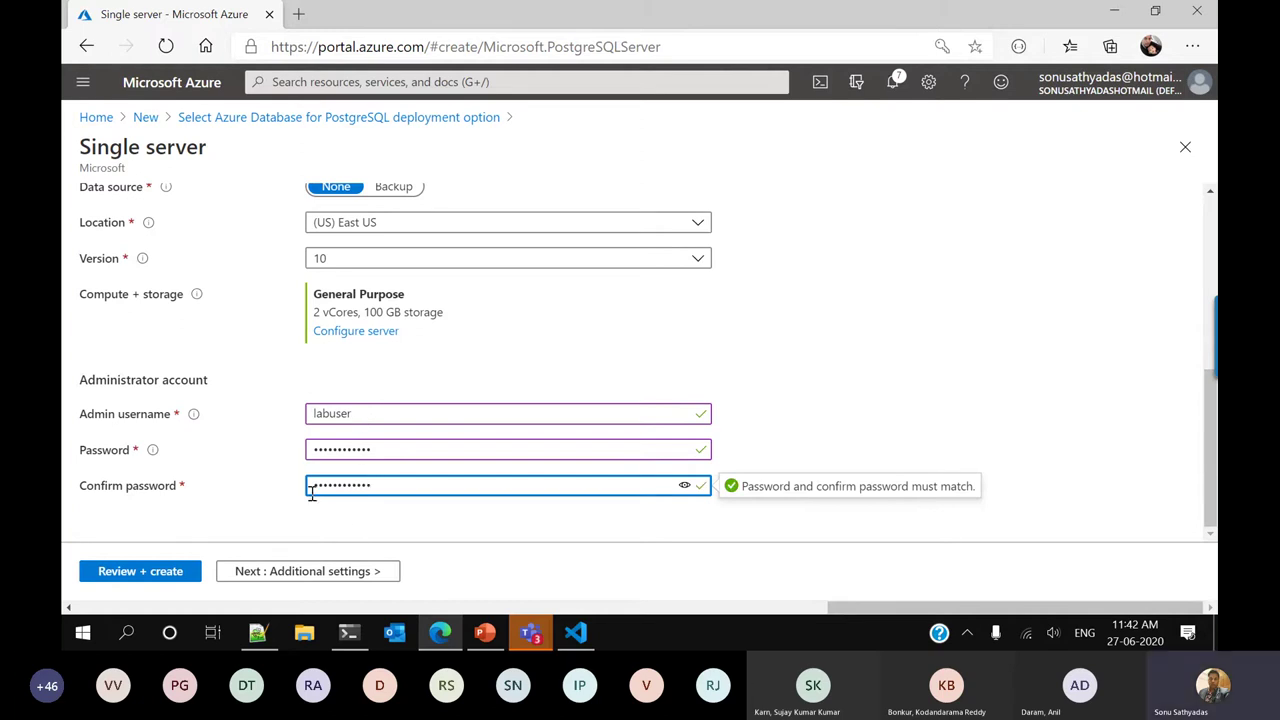
Review and create the PostgreSQL server deployment, then return to the PowerPoint presentation
click(330, 574)
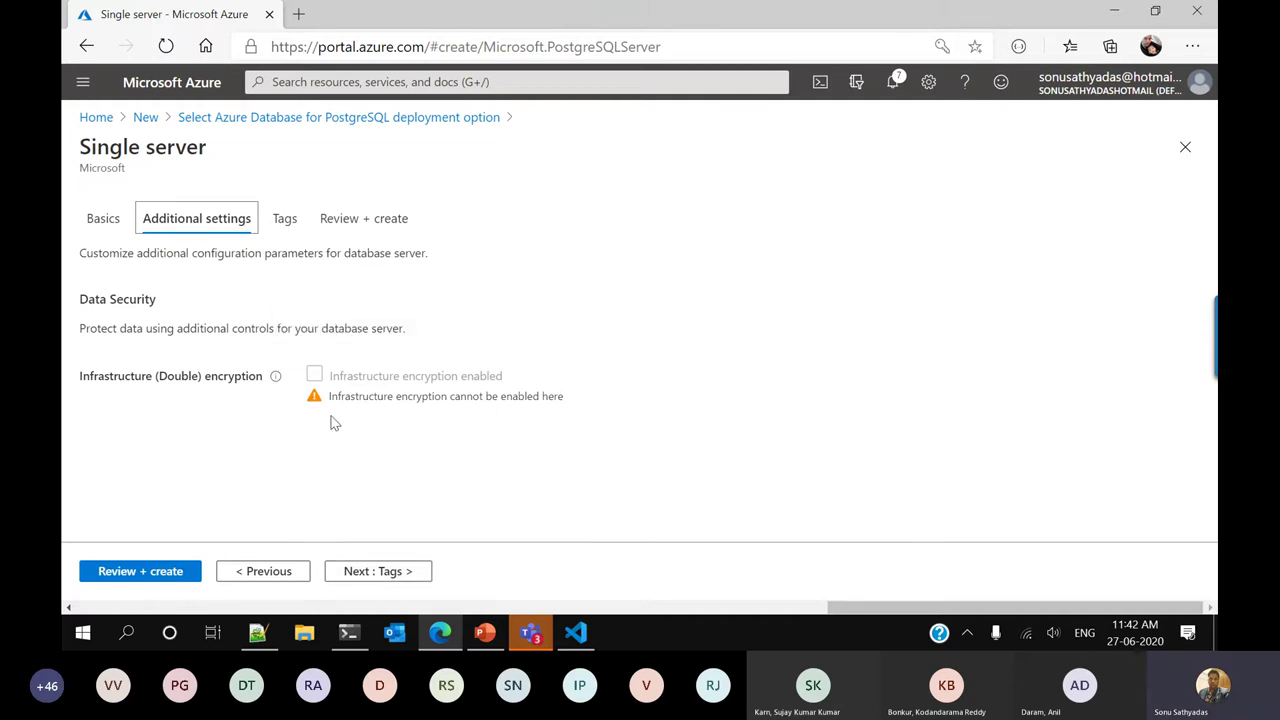
click(158, 578)
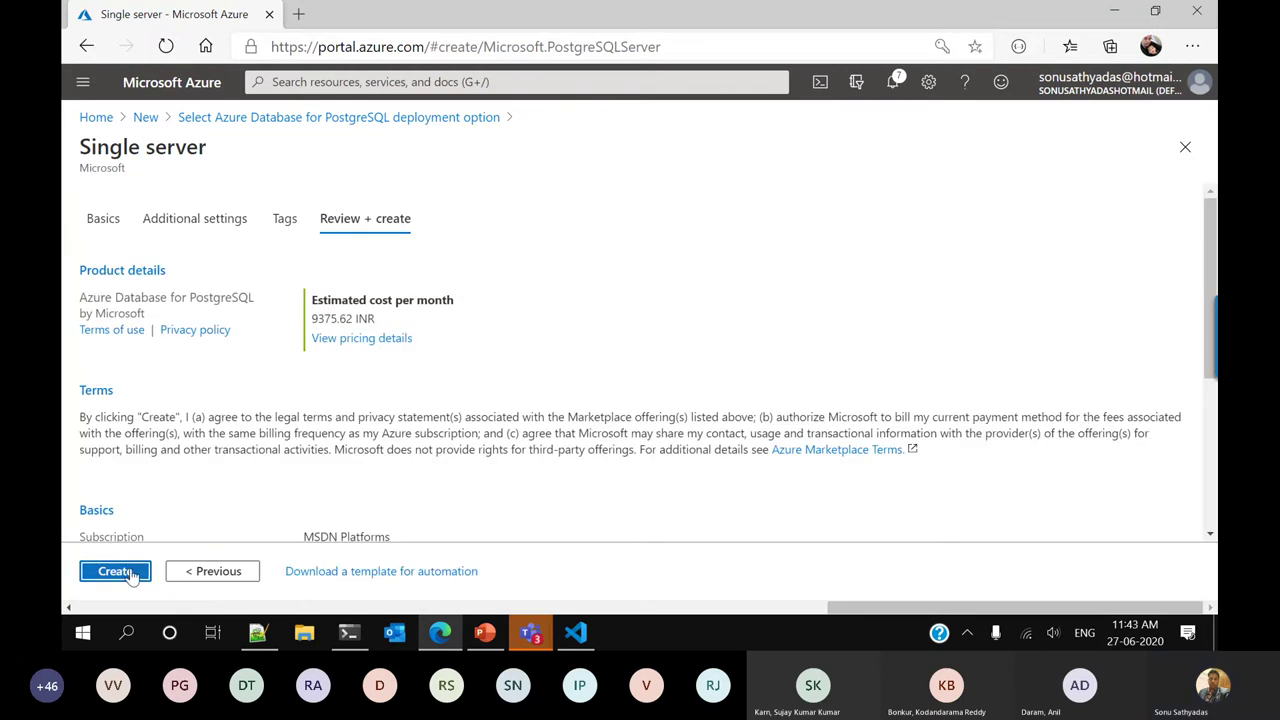
click(133, 573)
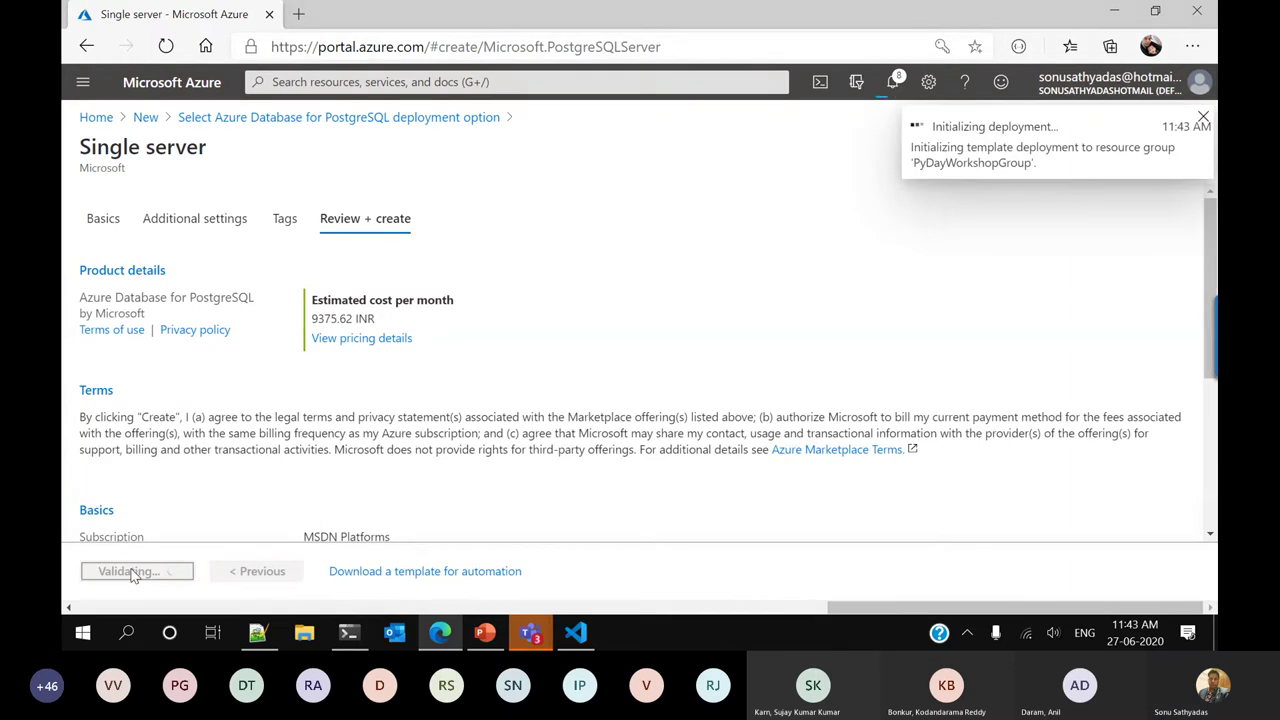
click(470, 630)
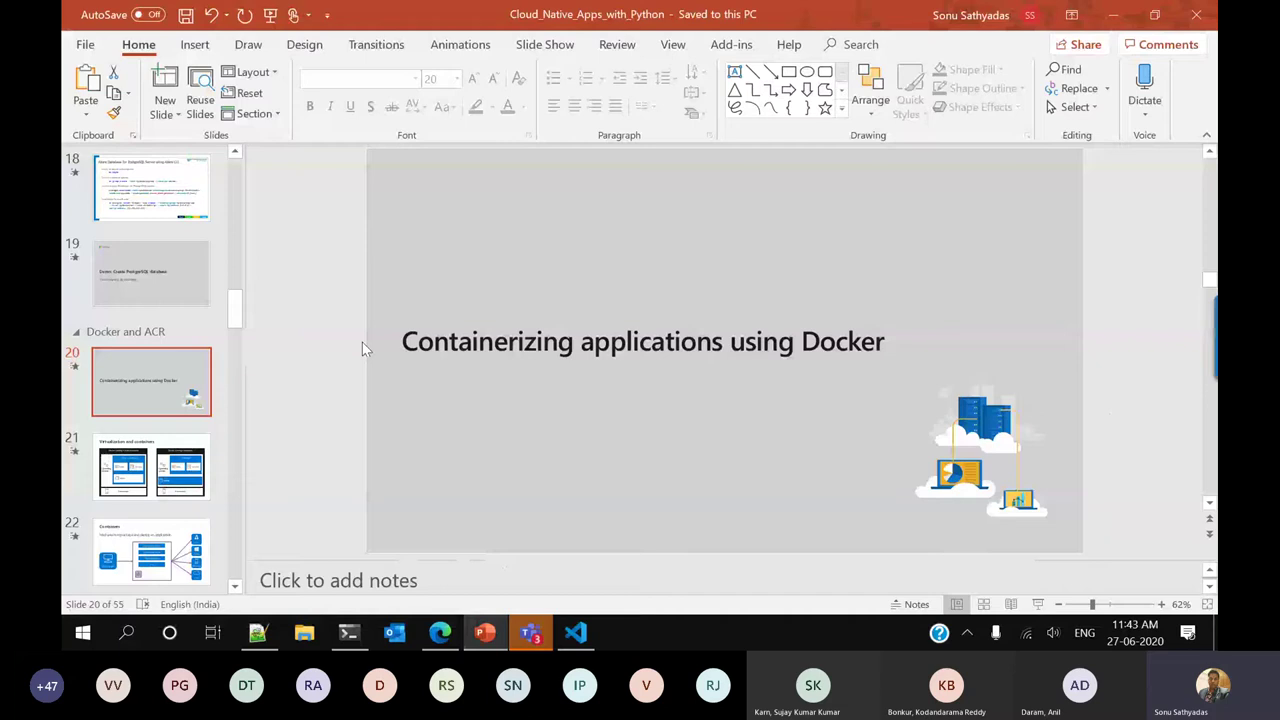
Select the az postgres server create command on slide 18 and switch to VS Code
click(203, 212)
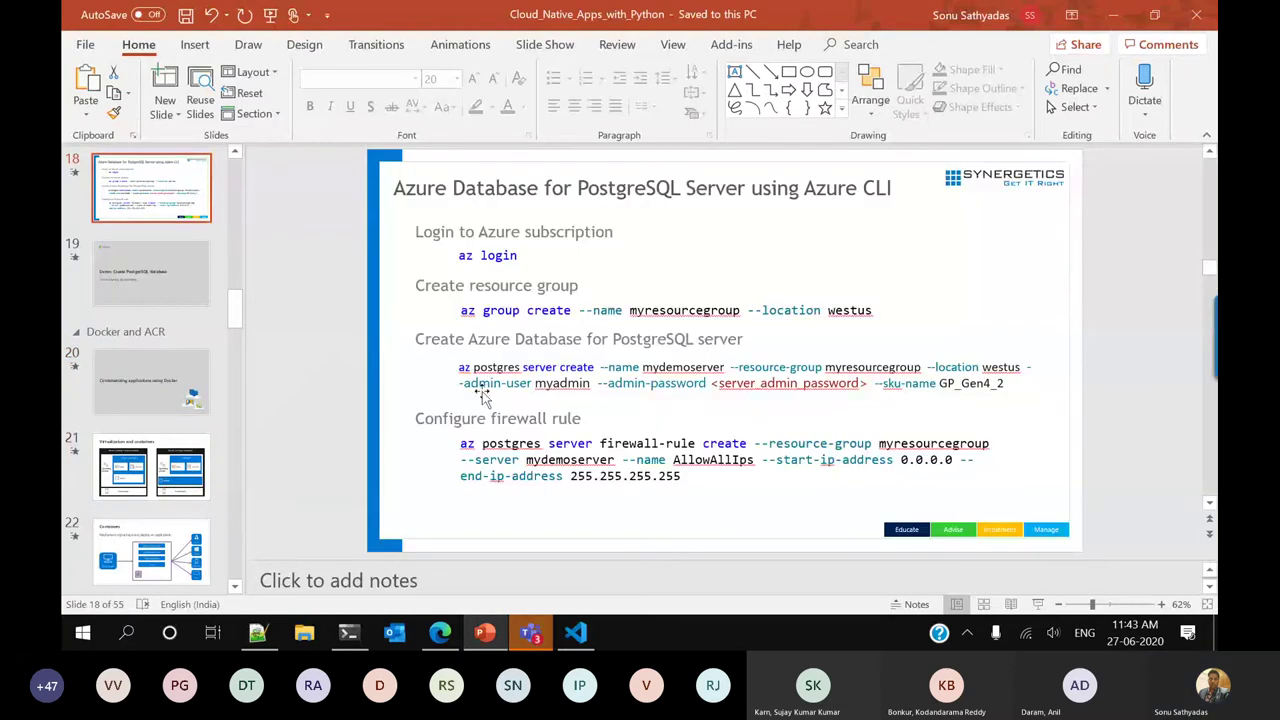
click(459, 368)
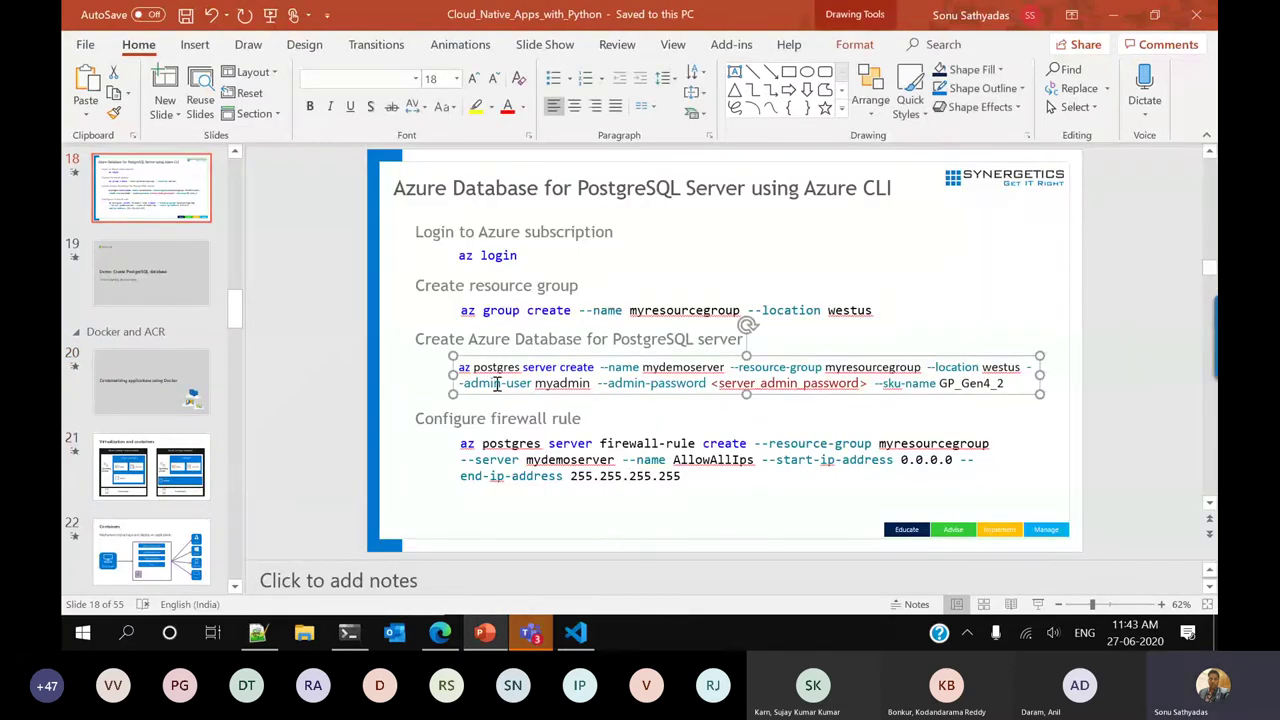
key(ctrl+a)
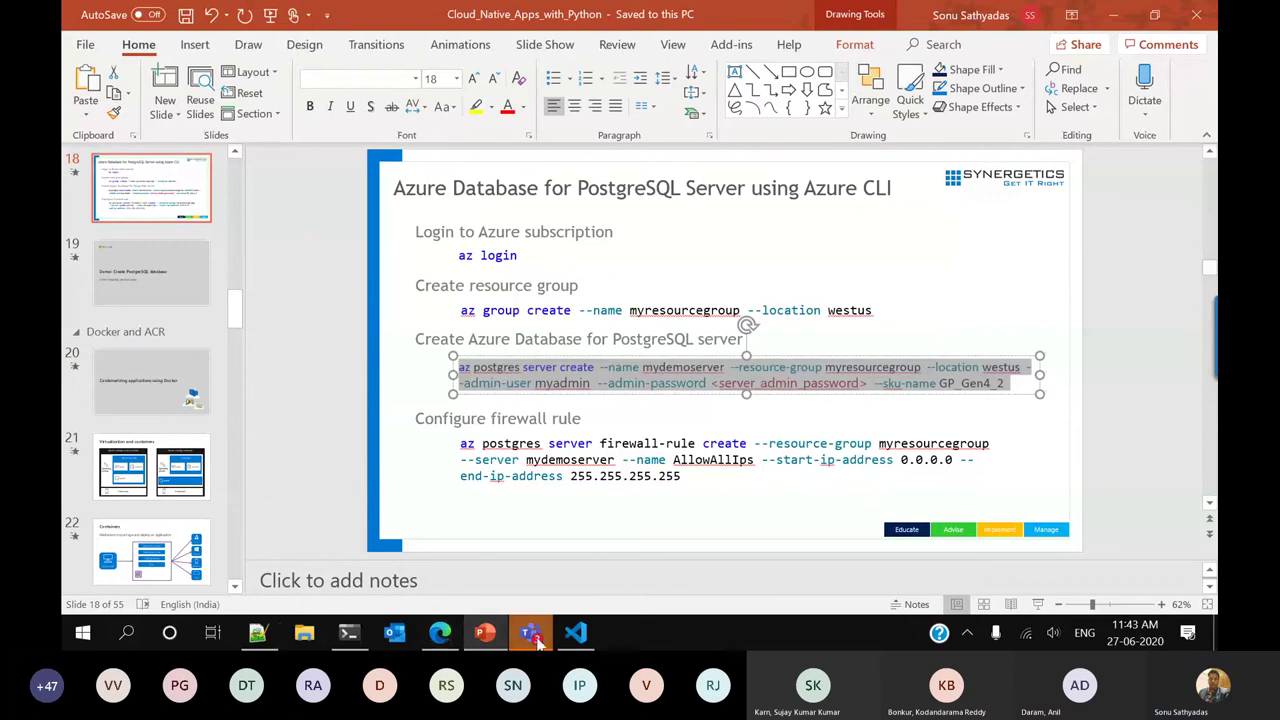
click(575, 632)
Add a '#Create Postgesql server' comment and paste the server create command beneath it
shift+click(530, 330)
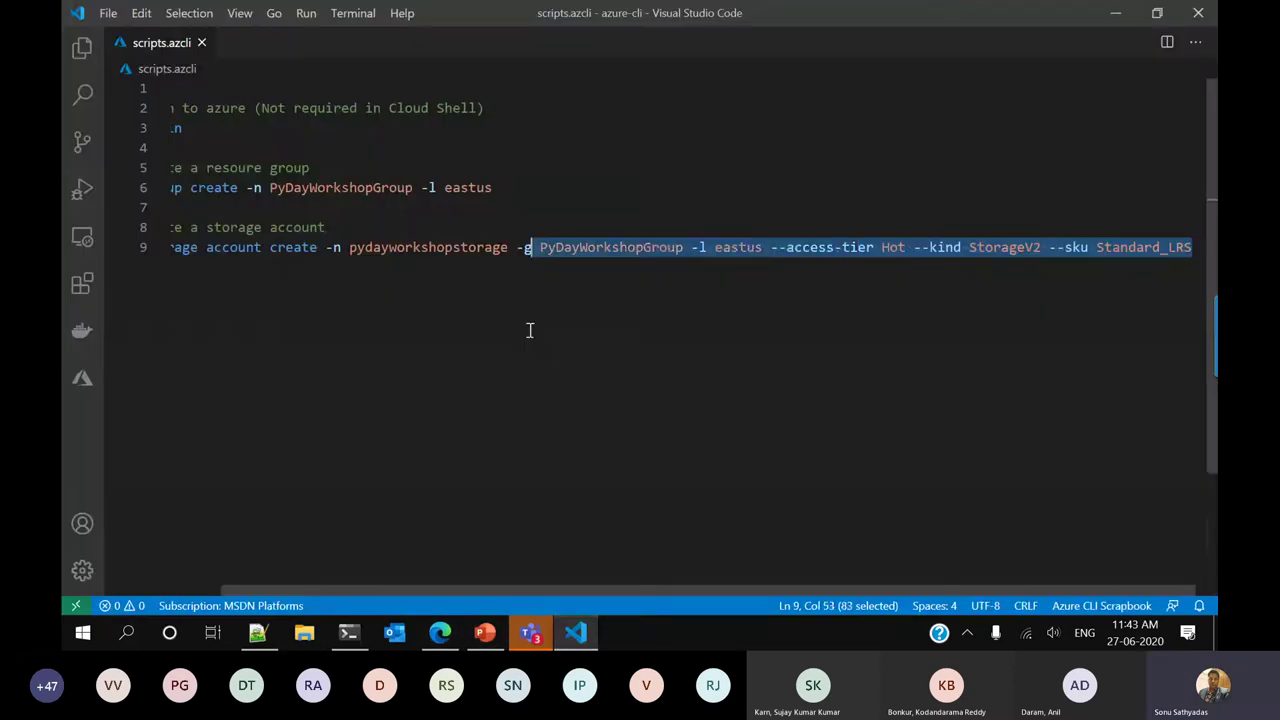
key(End)
key(Return)
key(Return)
key(Return)
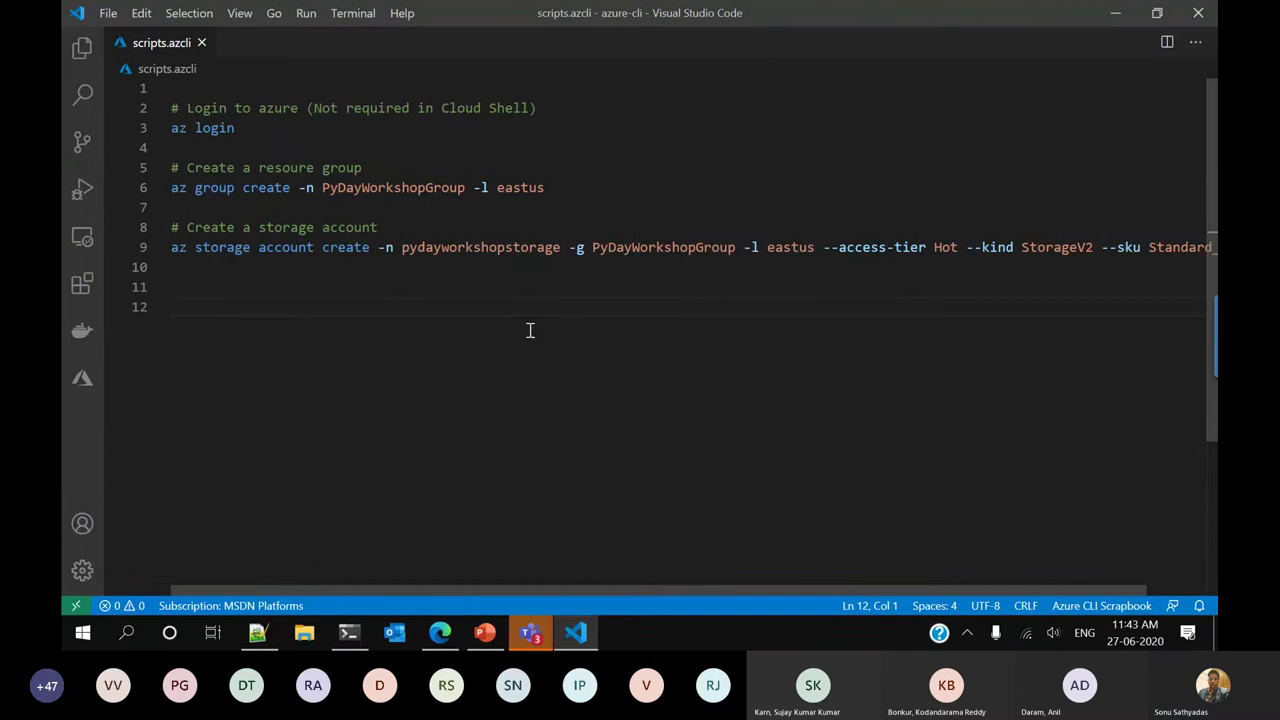
text(#Create Postges)
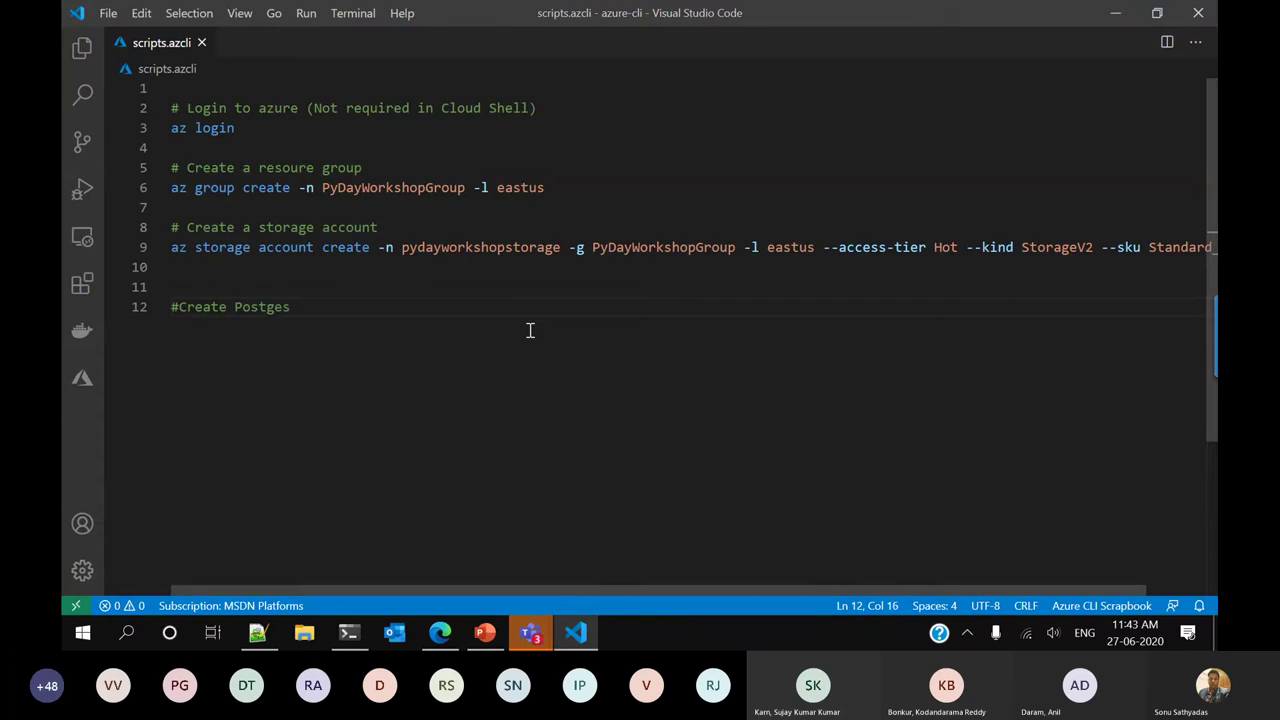
text(ql server)
key(Return)
key(ctrl+v)
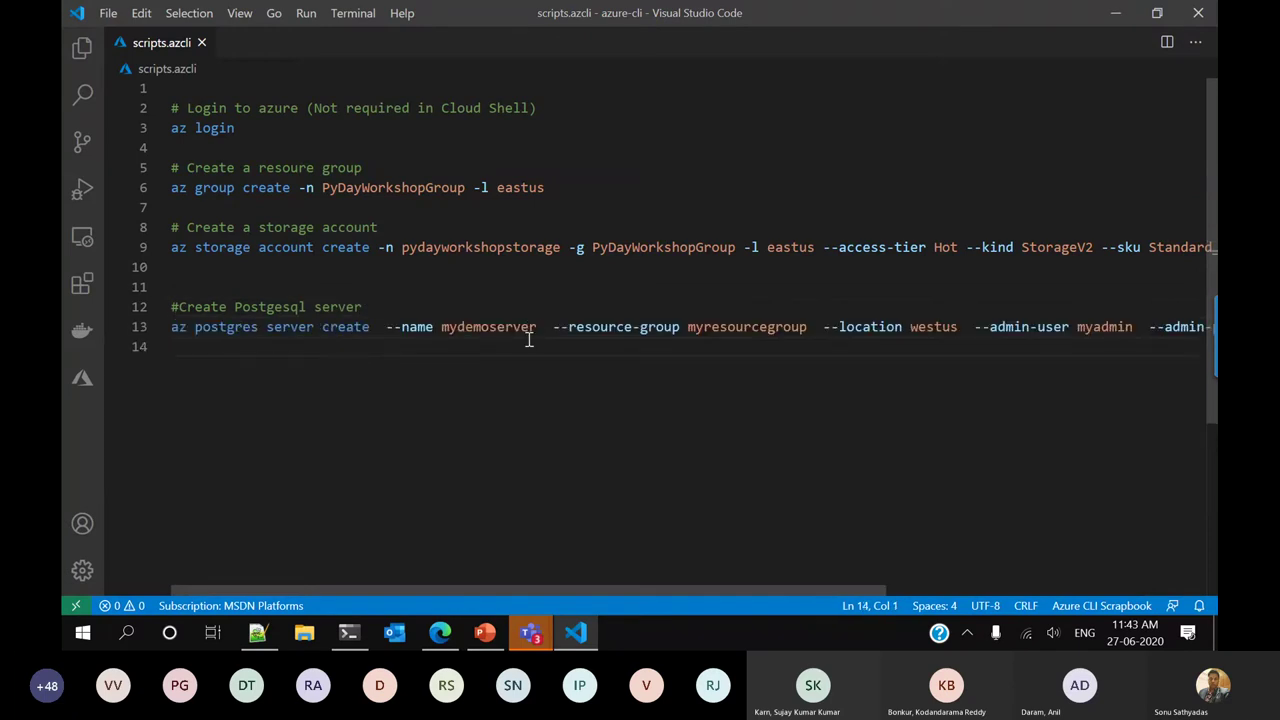
Rename the server to pydaypostgres and shorten the group and name options to -g and -n
double_click(499, 330)
text(pyday)
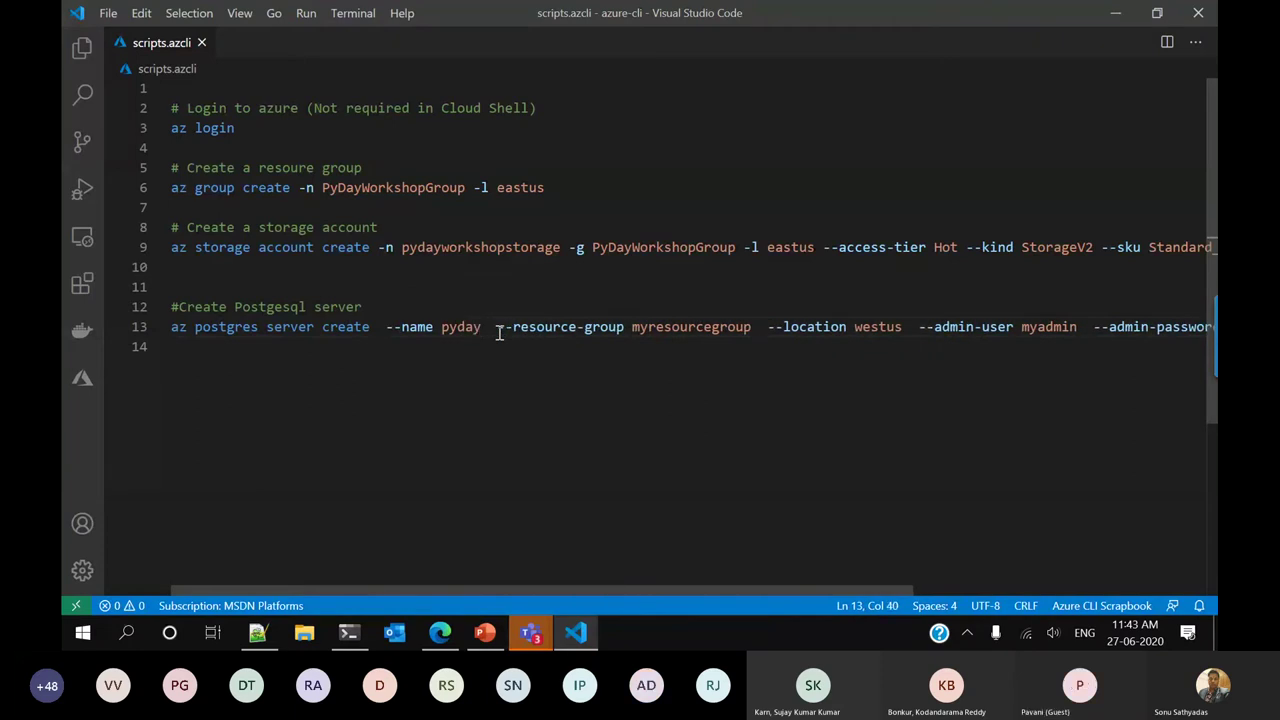
text(postges)
key(BackSpace)
key(BackSpace)
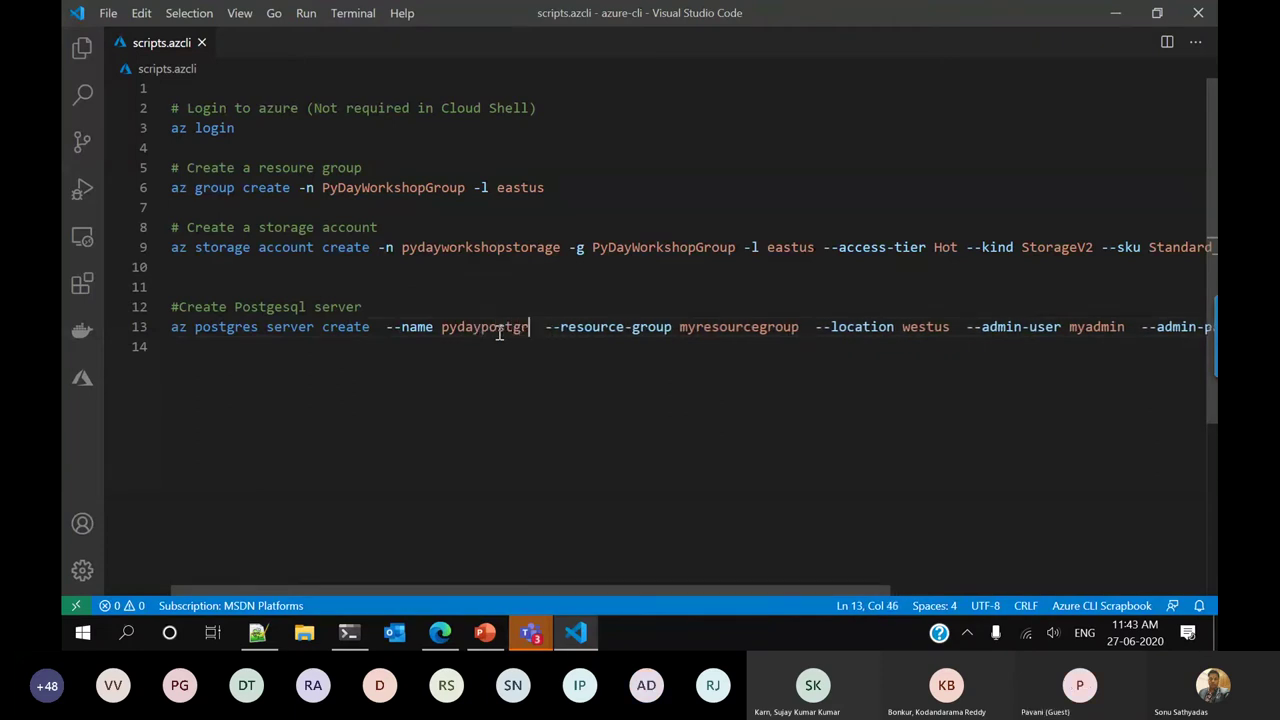
text(res)
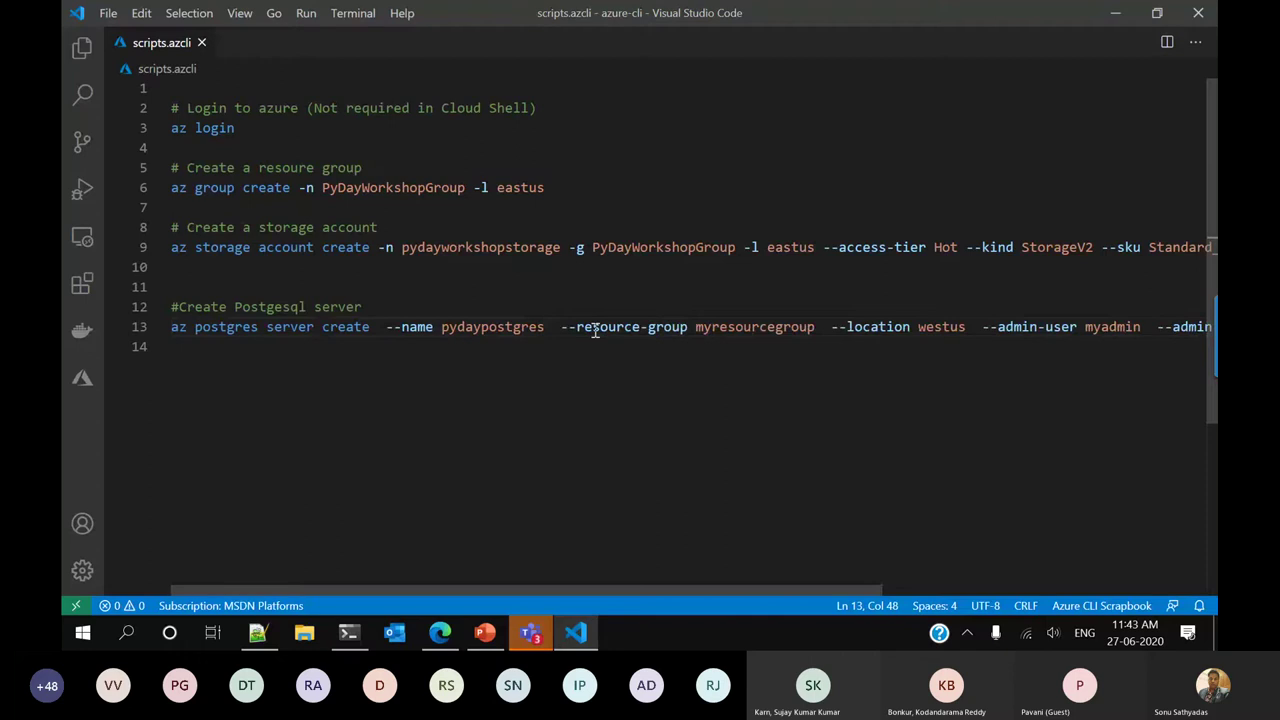
double_click(594, 327)
key(BackSpace)
key(BackSpace)
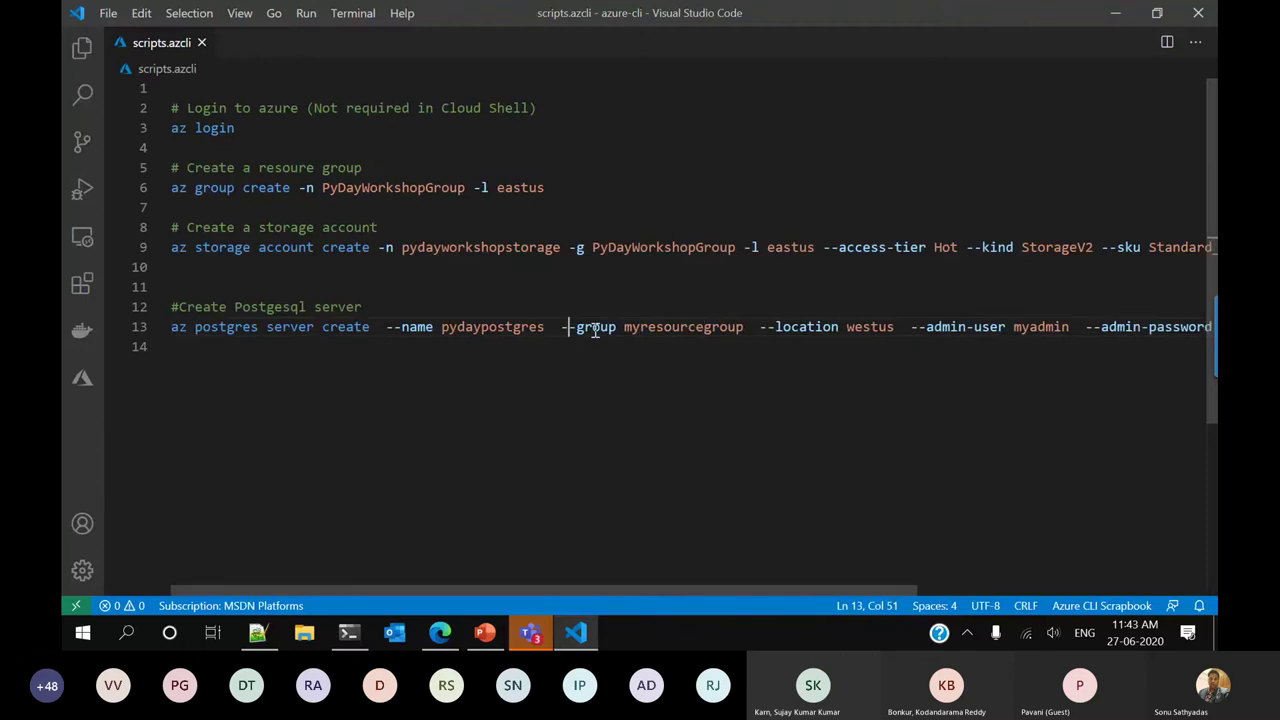
key(Delete)
key(Delete)
key(Delete)
key(Delete)
key(Delete)
key(Delete)
text(g)
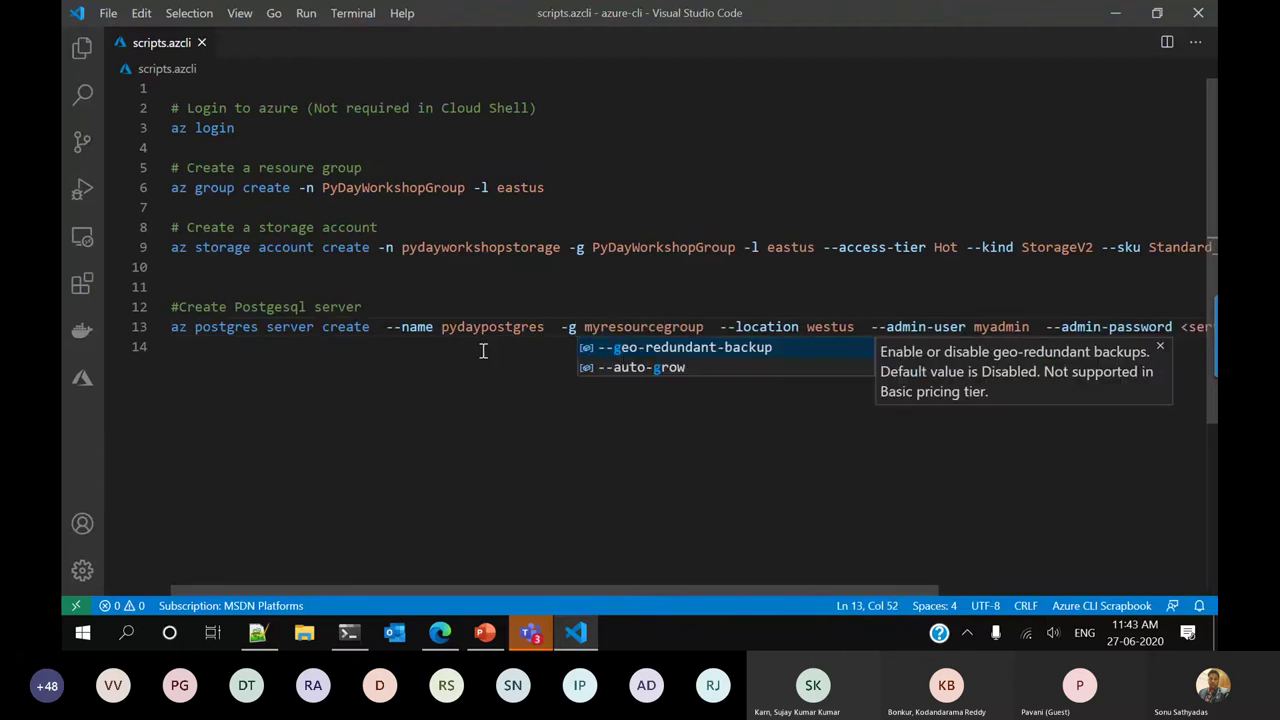
double_click(420, 327)
key(BackSpace)
key(BackSpace)
key(BackSpace)
key(Delete)
text(-n)
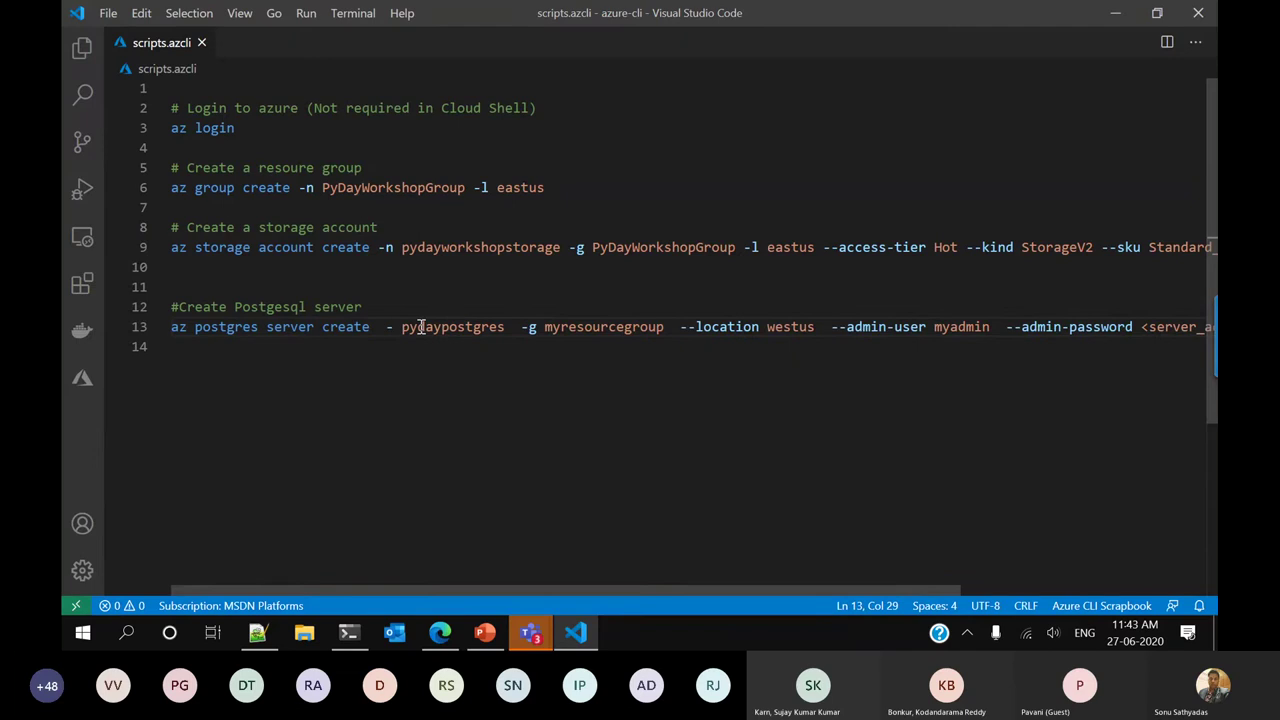
Set the resource group to PyDayWorkshopGroup and the location to -l eastus
double_click(687, 247)
key(ctrl+c)
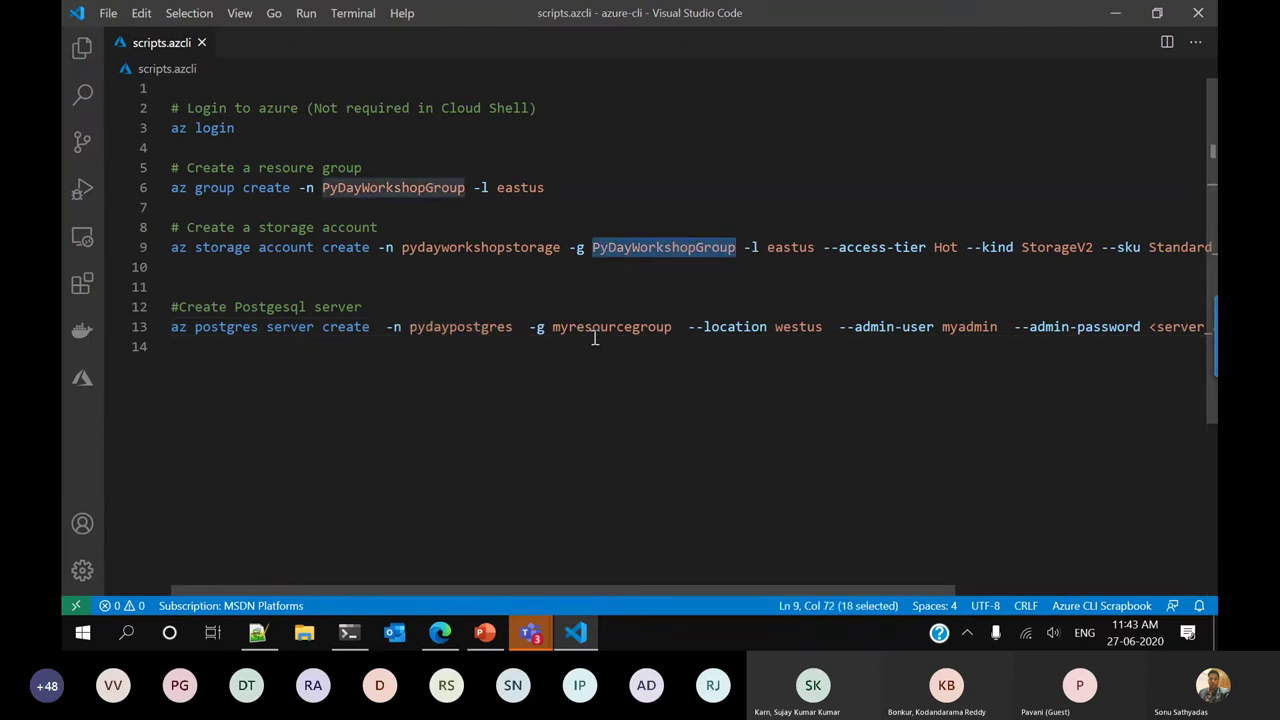
double_click(593, 329)
key(ctrl+v)
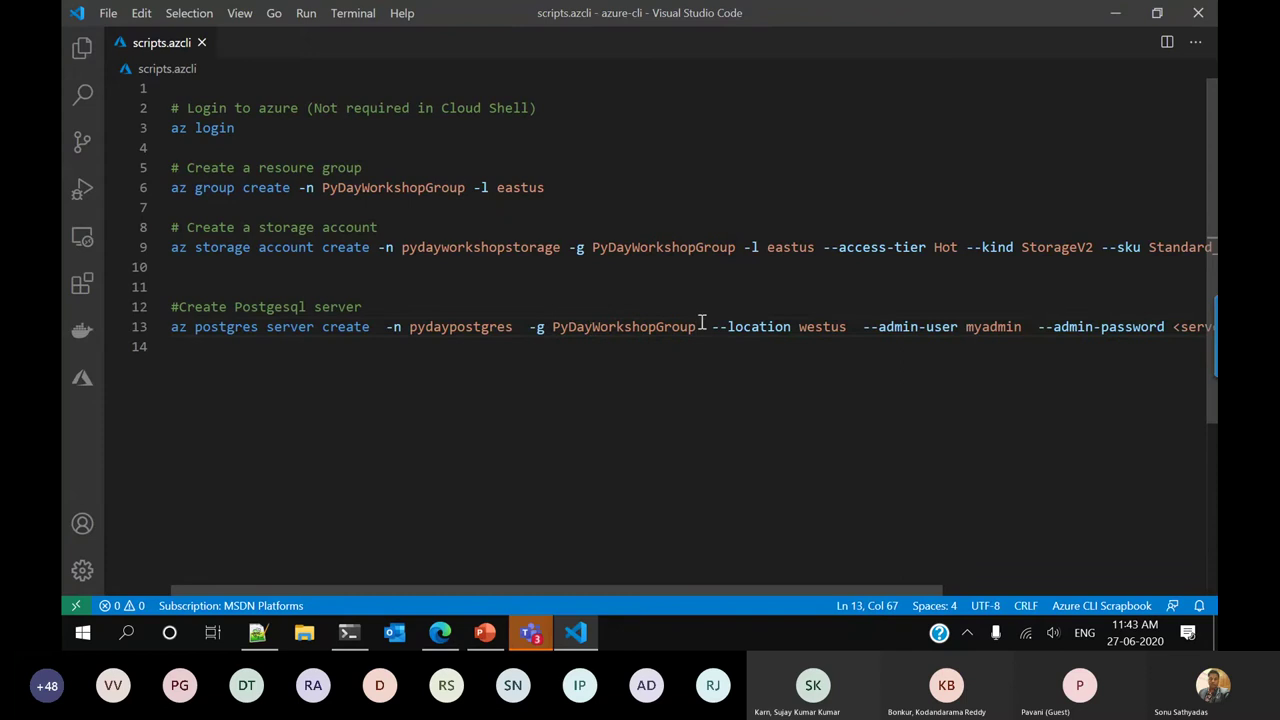
double_click(743, 326)
key(BackSpace)
key(BackSpace)
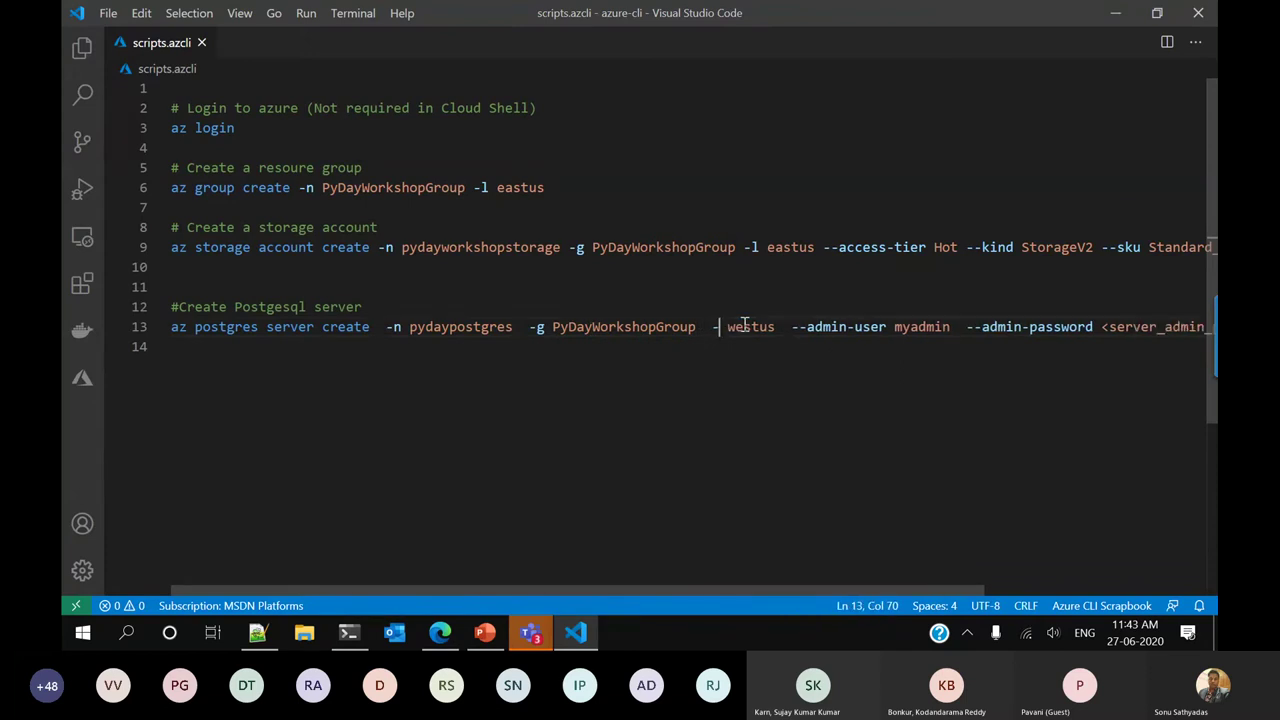
text(l)
key(Right)
key(Delete)
text(e)
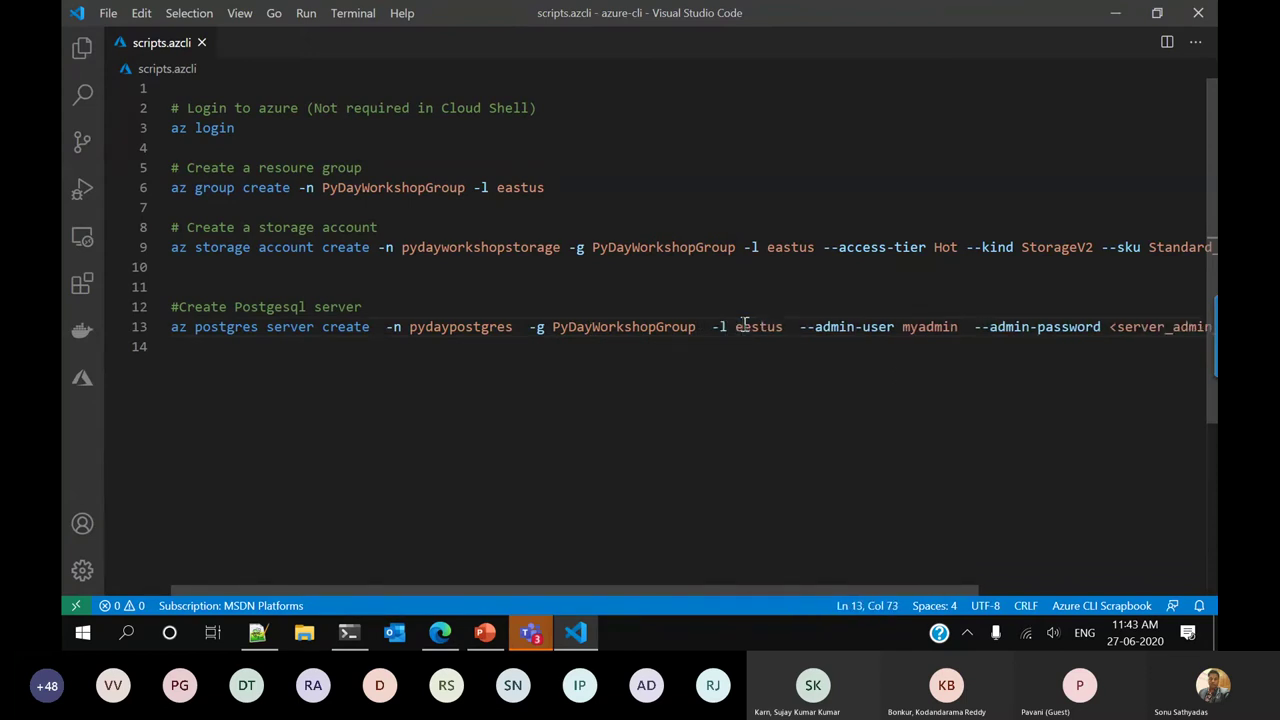
key(Right)
key(Right)
key(Right)
key(Right)
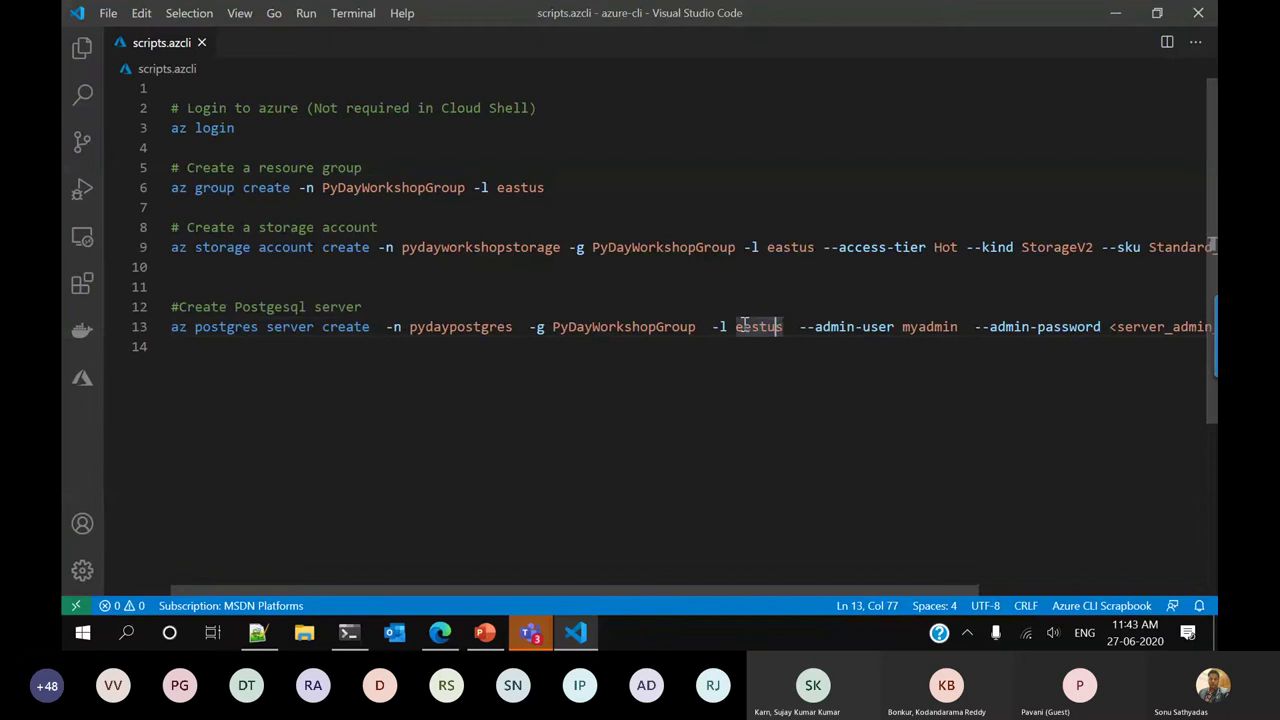
Replace the sample admin user and password placeholders with the workshop credentials
double_click(940, 326)
text(labuser)
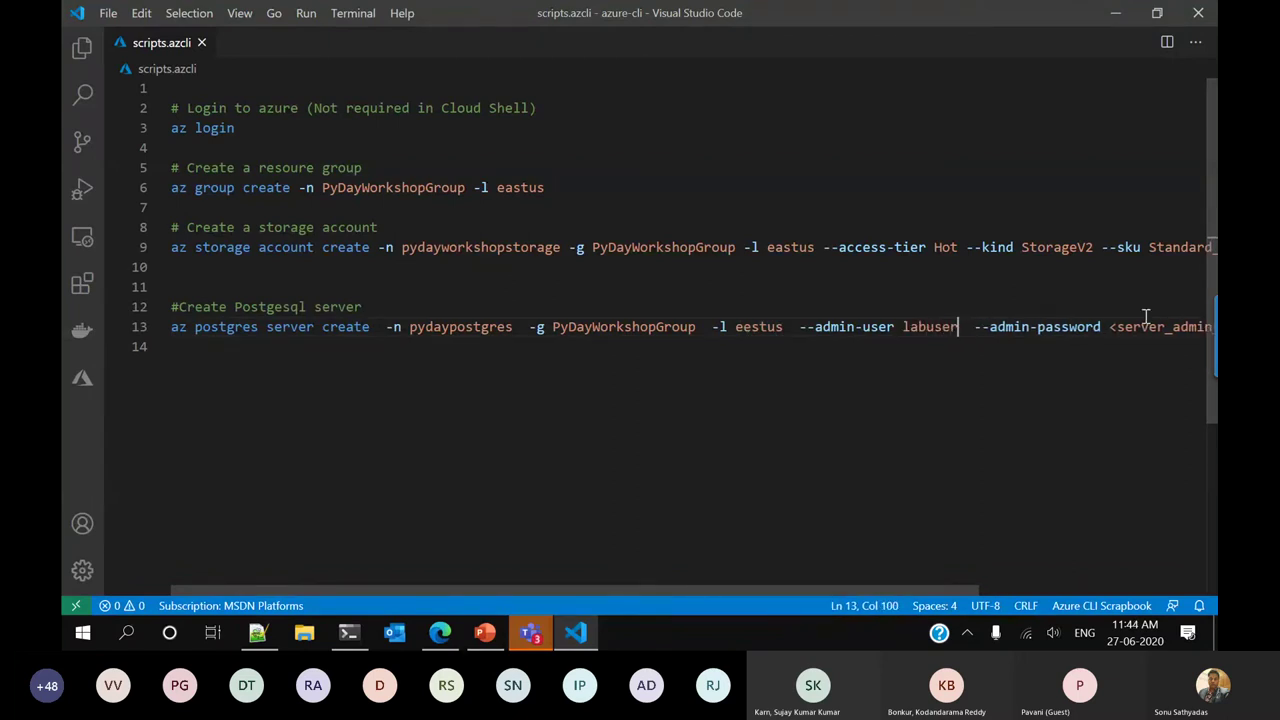
click(1108, 327)
key(Delete)
key(Delete)
key(Delete)
key(Delete)
key(Delete)
key(Delete)
key(Delete)
key(Delete)
key(Delete)
key(Delete)
key(Delete)
key(Delete)
key(Delete)
key(Delete)
key(Delete)
key(Delete)
key(Delete)
key(Delete)
key(Delete)
key(Delete)
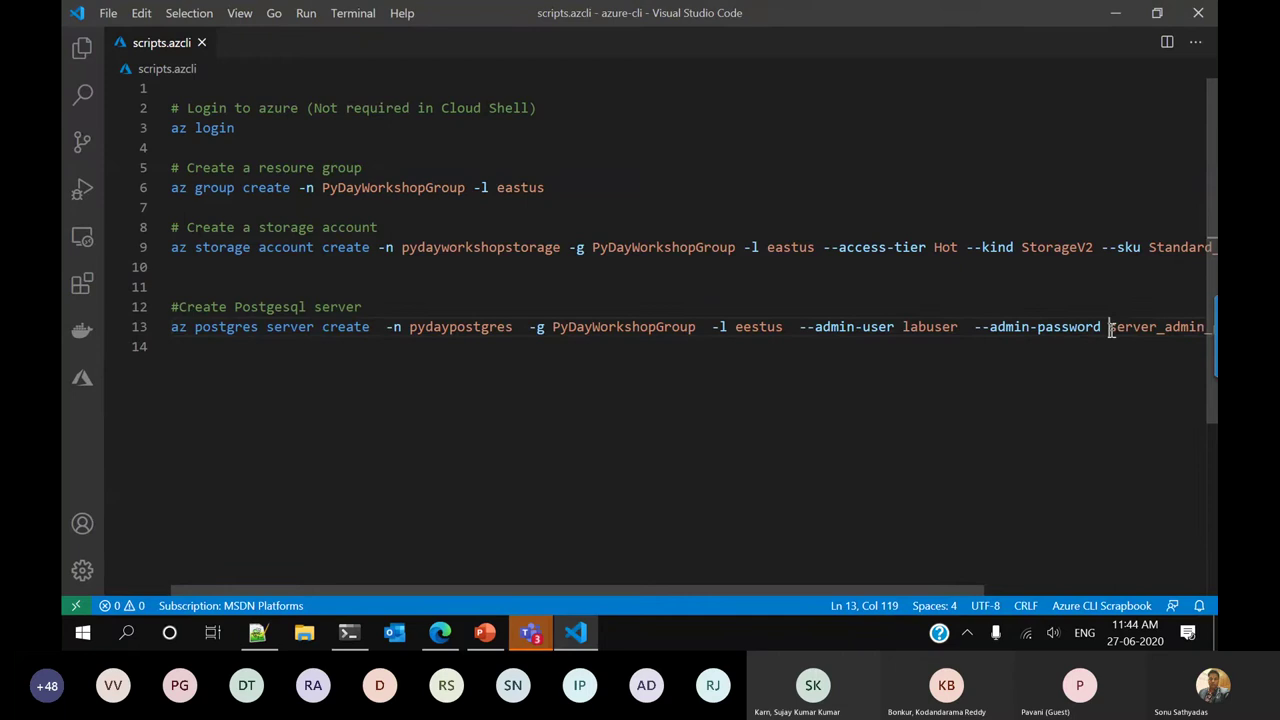
key(Delete)
key(Delete)
key(Delete)
key(Delete)
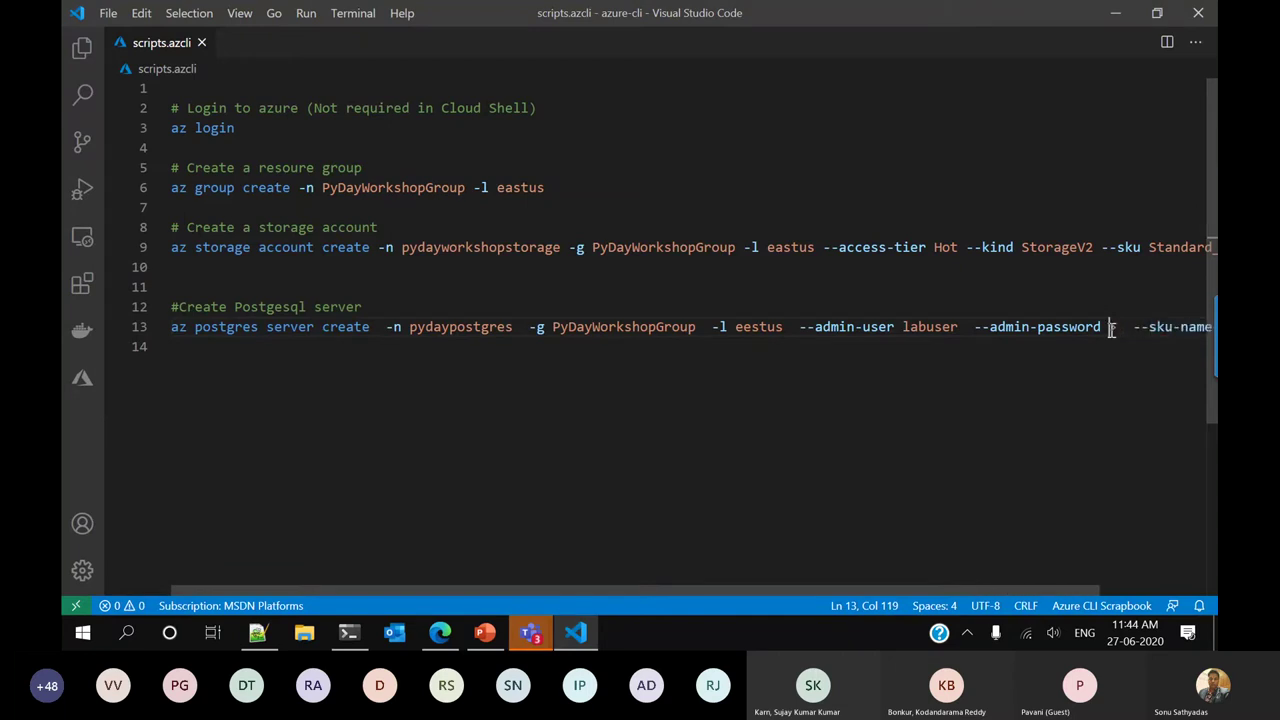
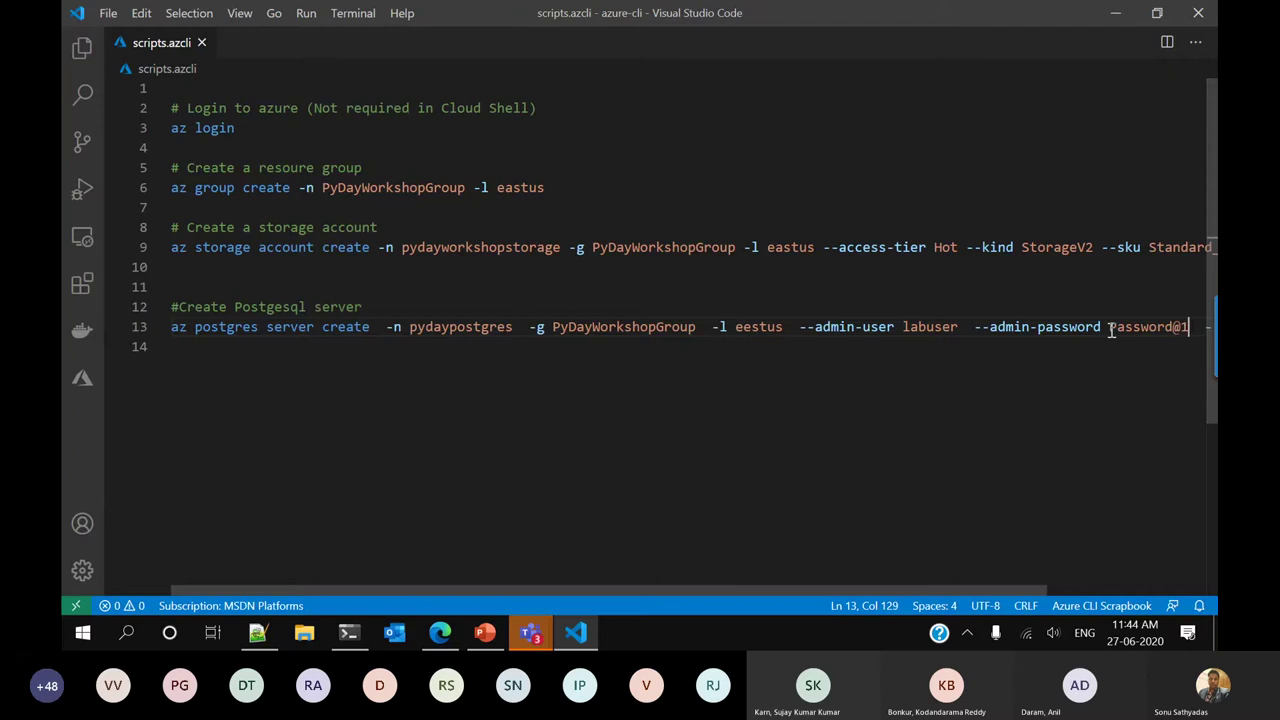
key(Left)
key(Left)
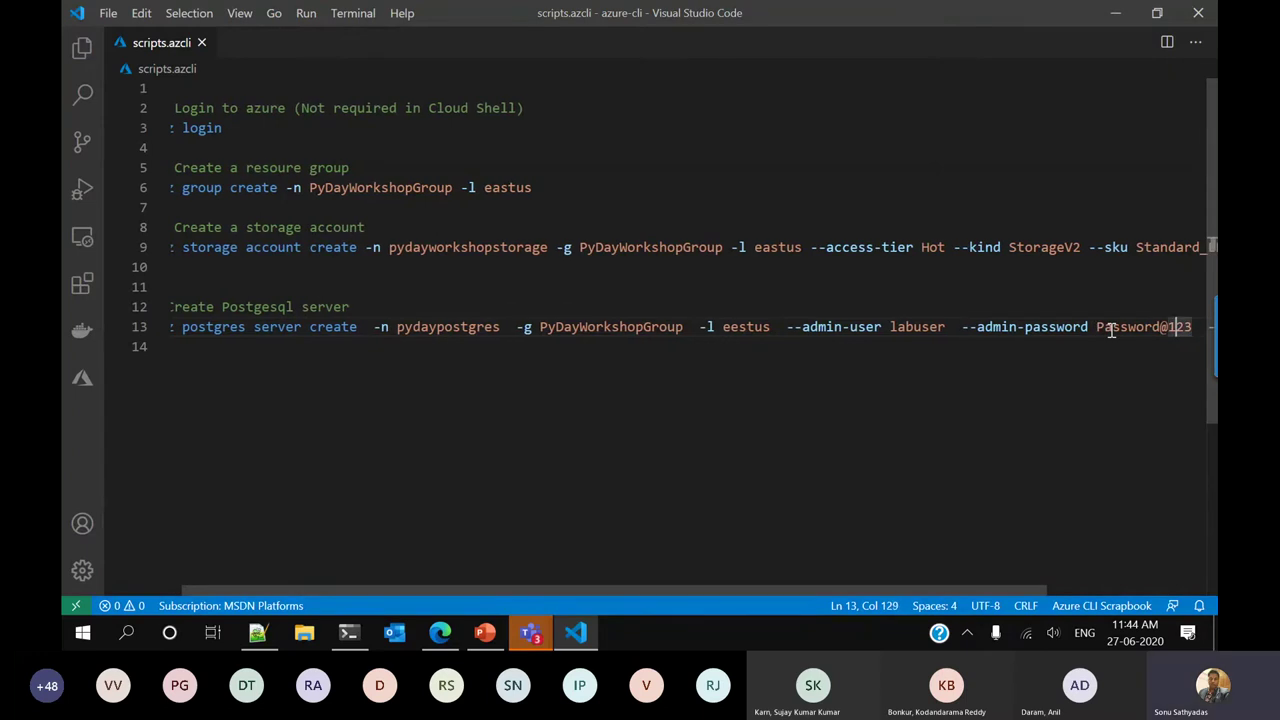
key(BackSpace)
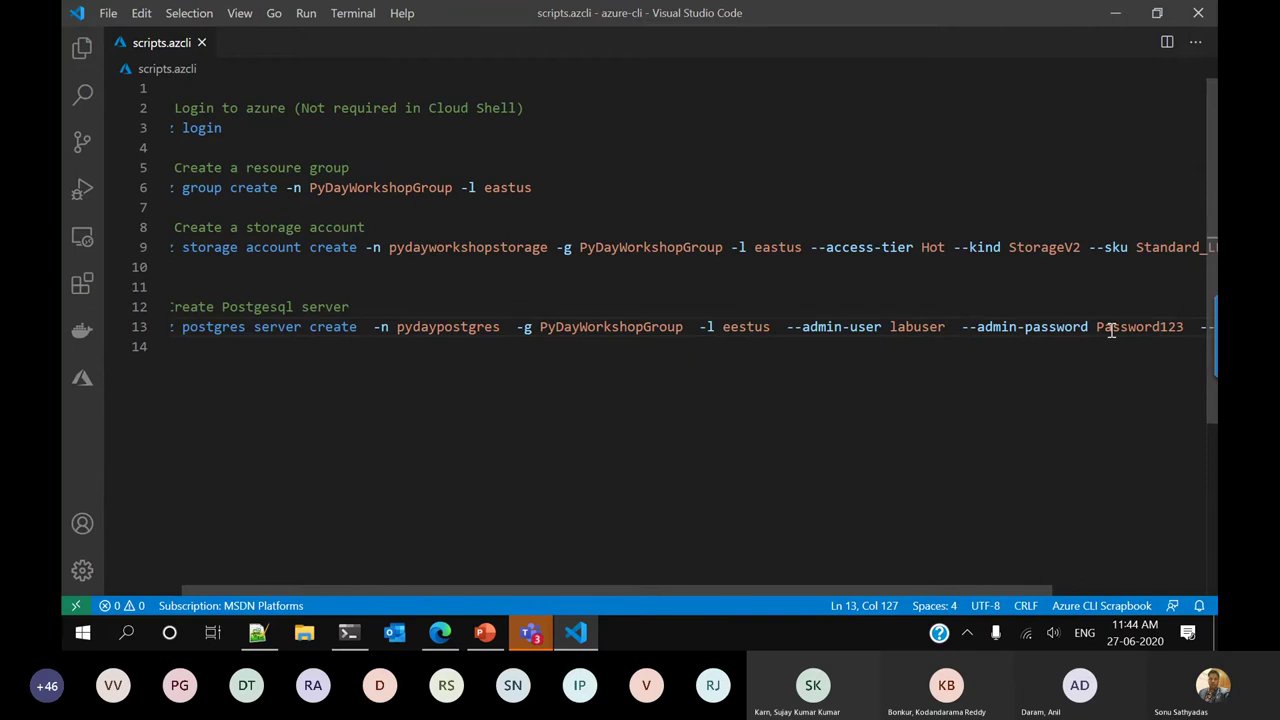
key(End)
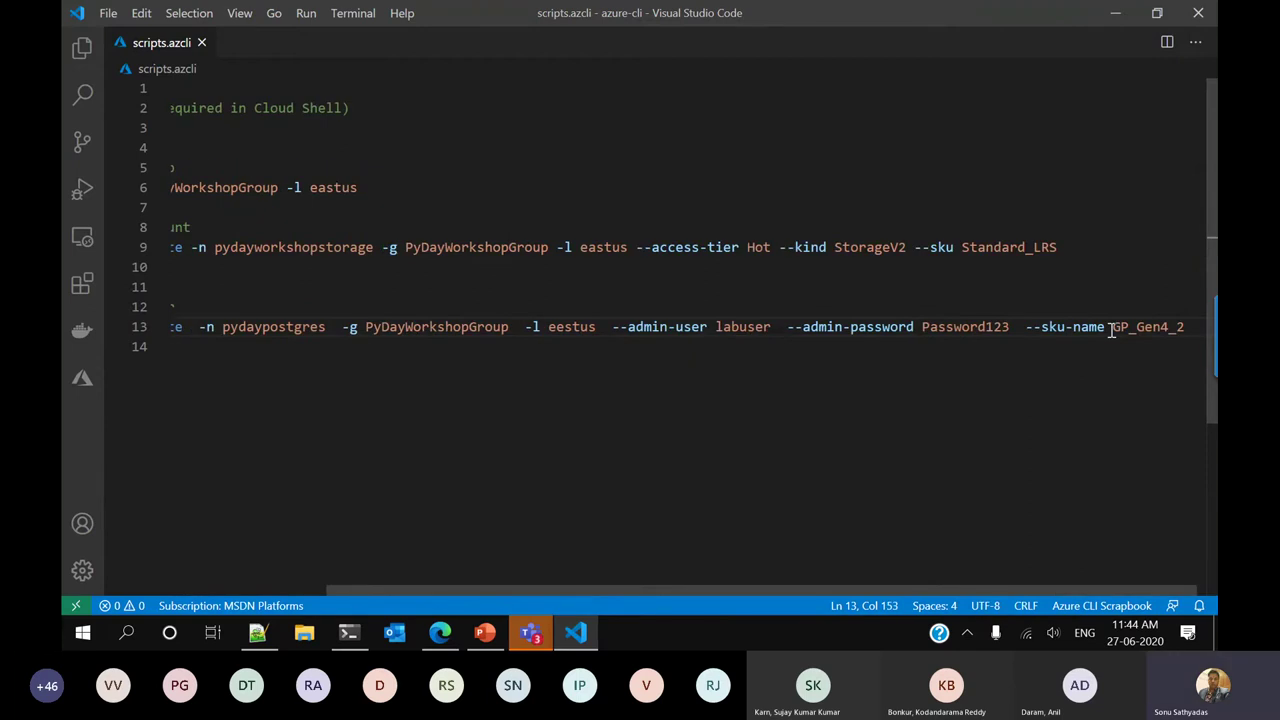
key(Return)
key(Return)
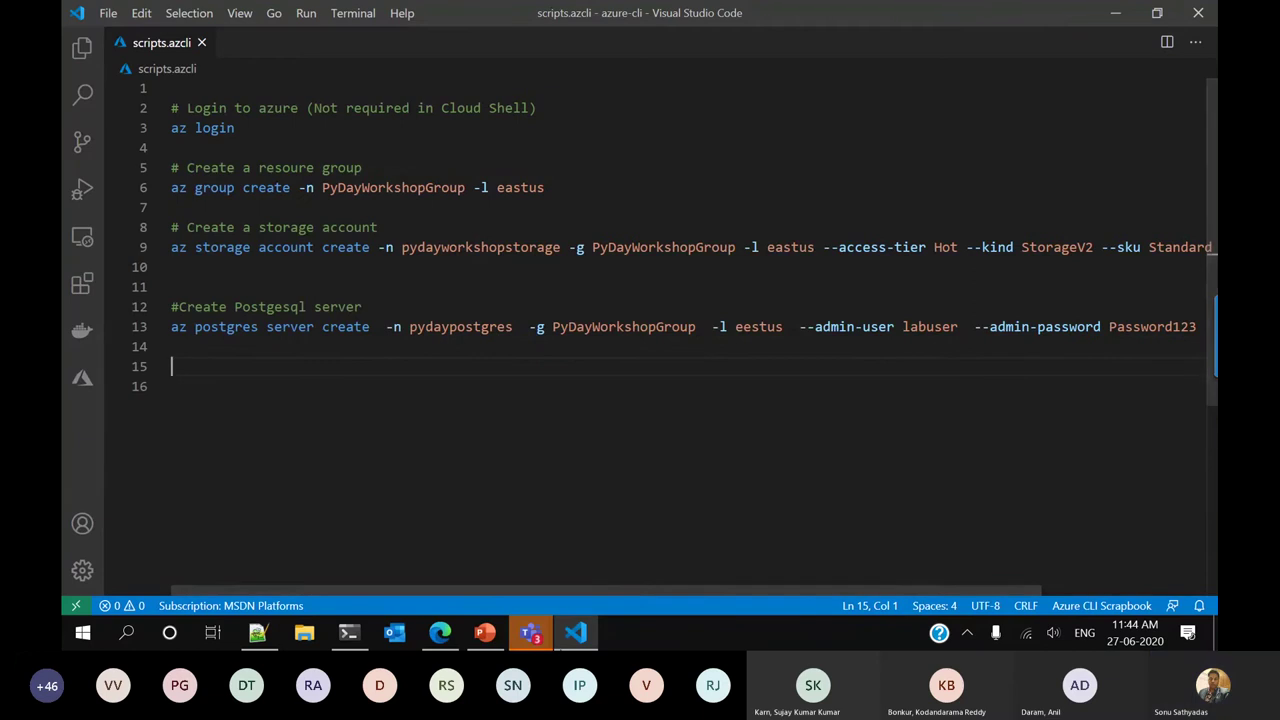
Select the firewall rule command on the Azure CLI slide and go back to the script
click(478, 634)
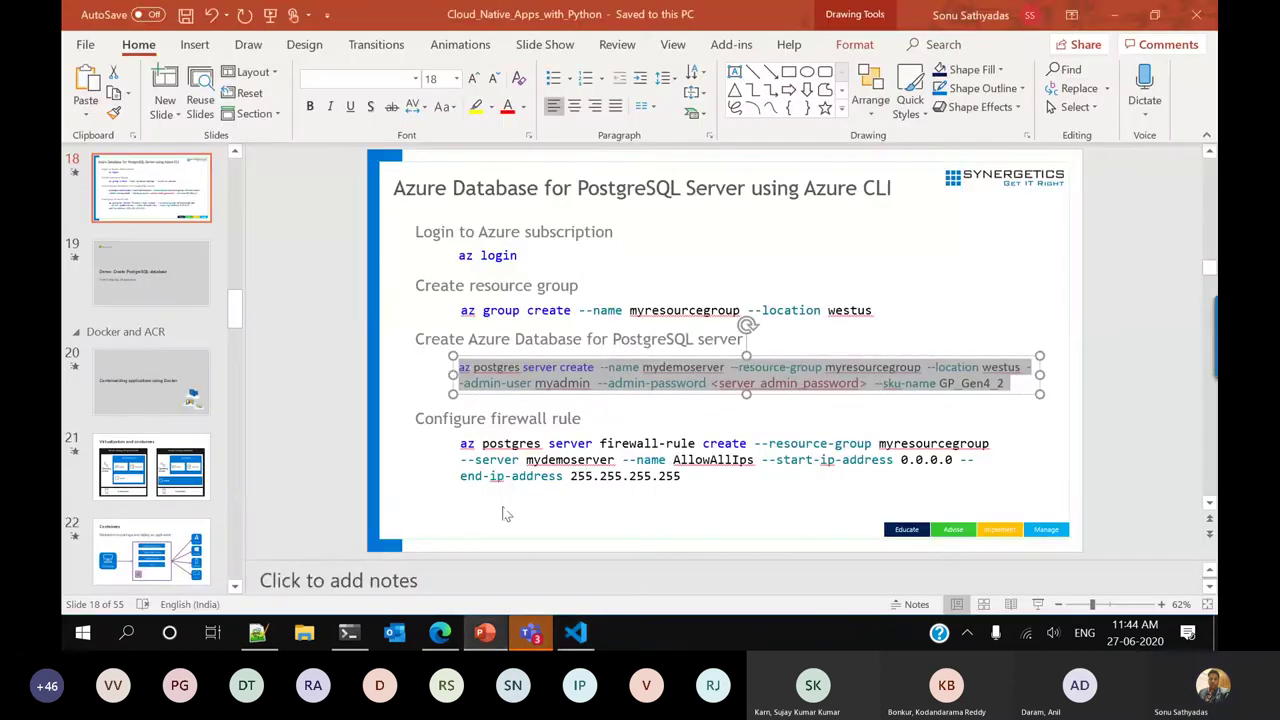
click(519, 466)
key(ctrl+a)
key(ctrl+c)
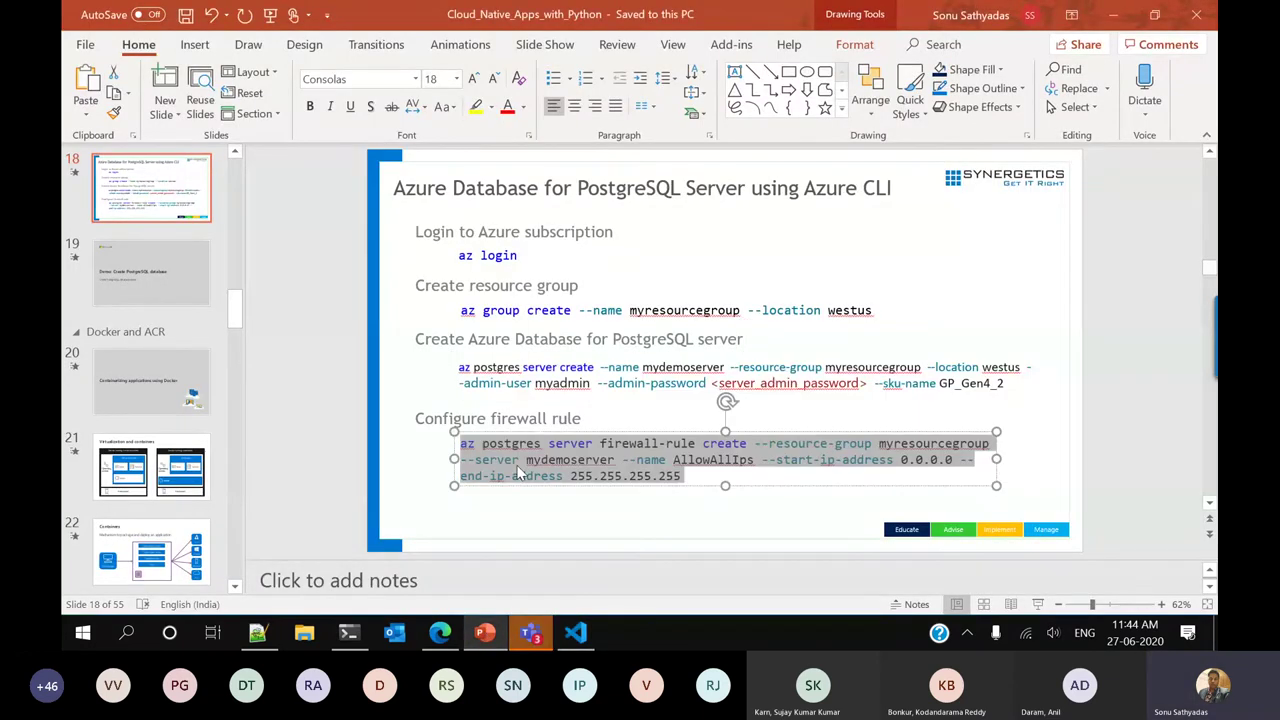
click(519, 470)
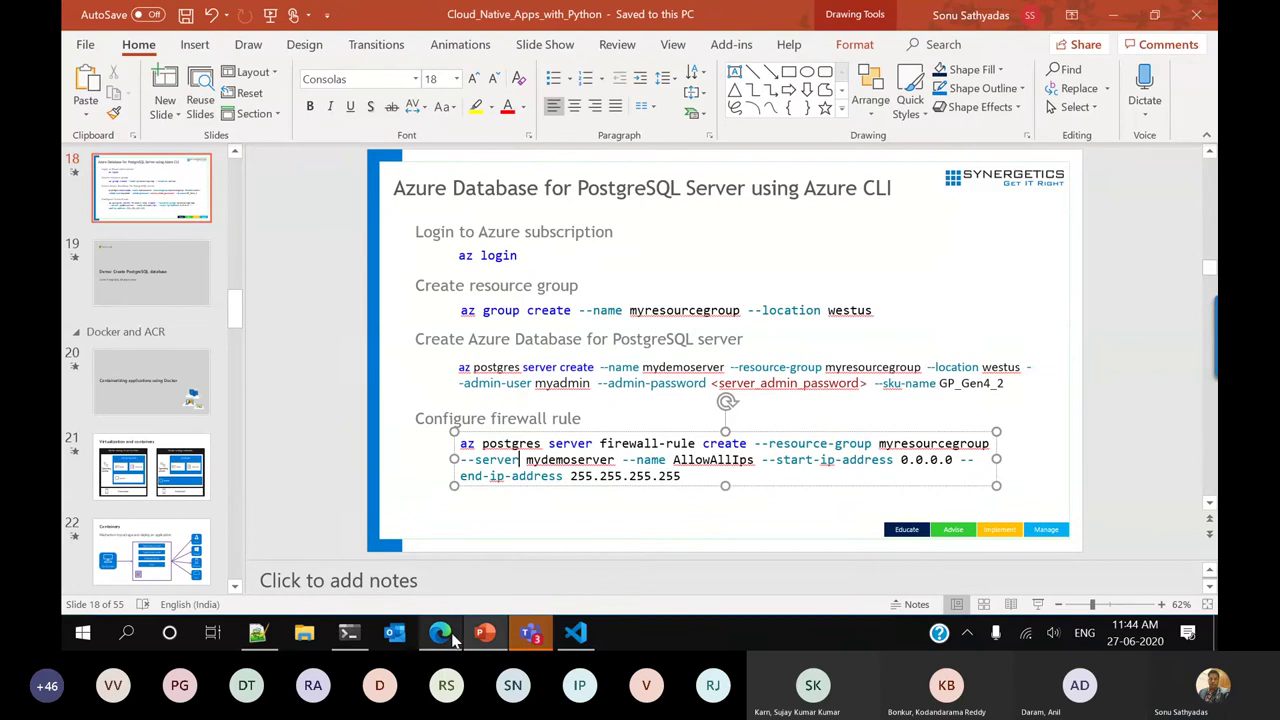
click(577, 633)
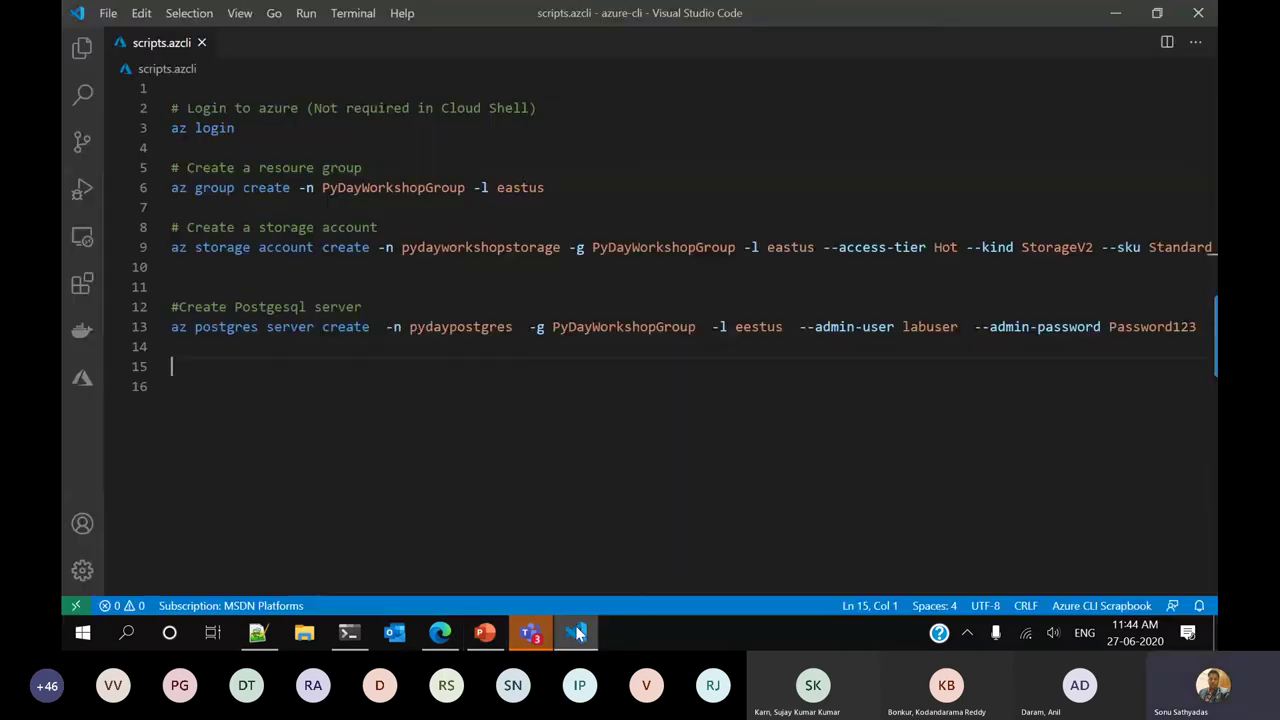
Paste the firewall-rule command on line 15 with --server pydaypostgres and PyDayWorkshopGroup from line 13
key(ctrl+v)
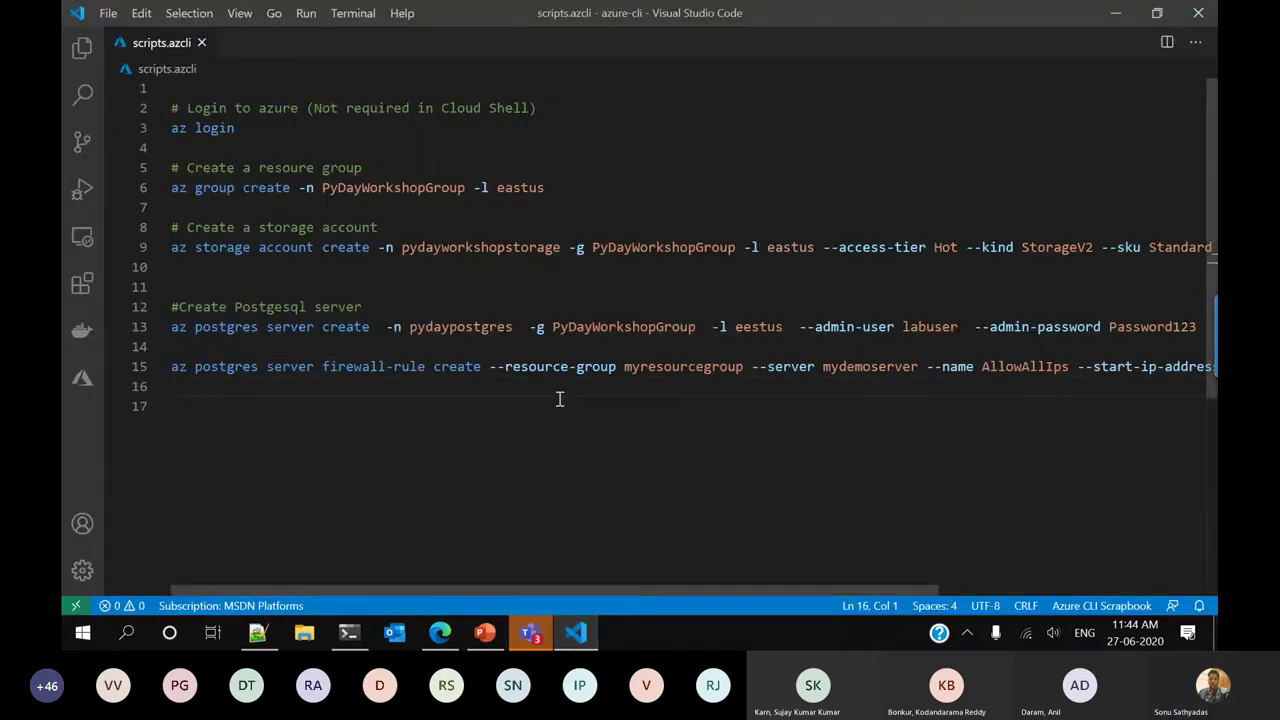
click(617, 367)
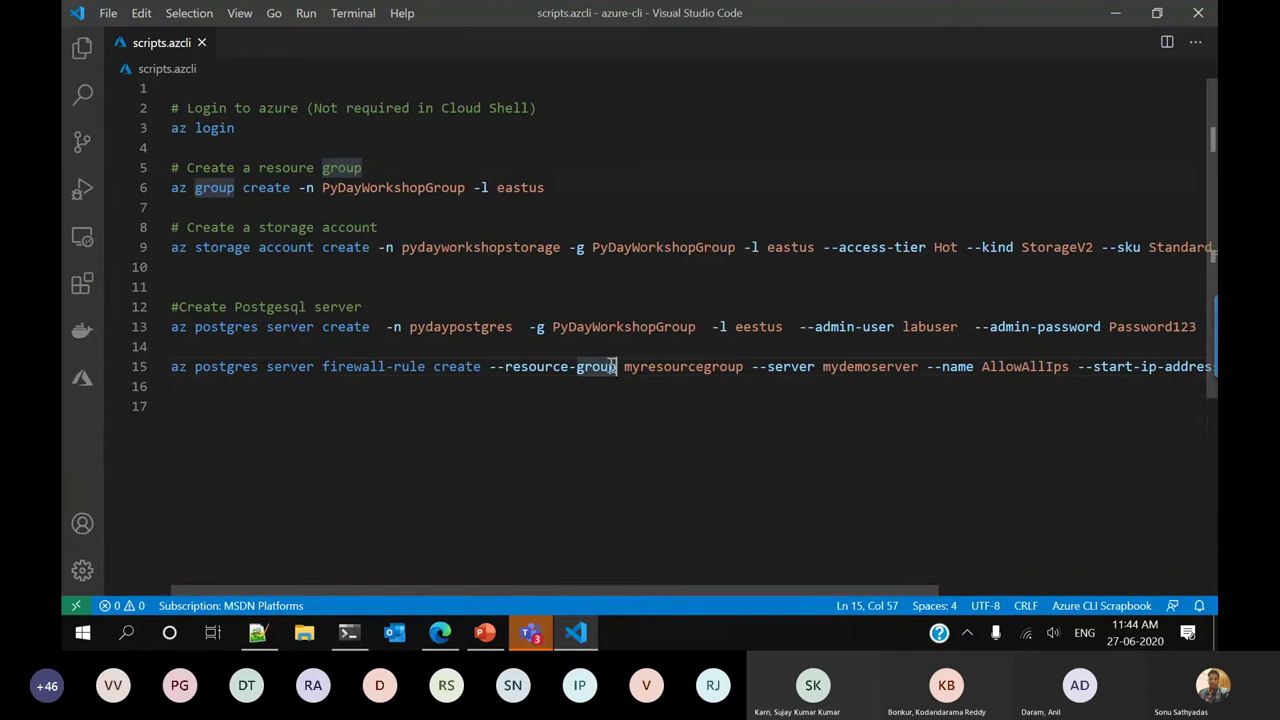
click(530, 326)
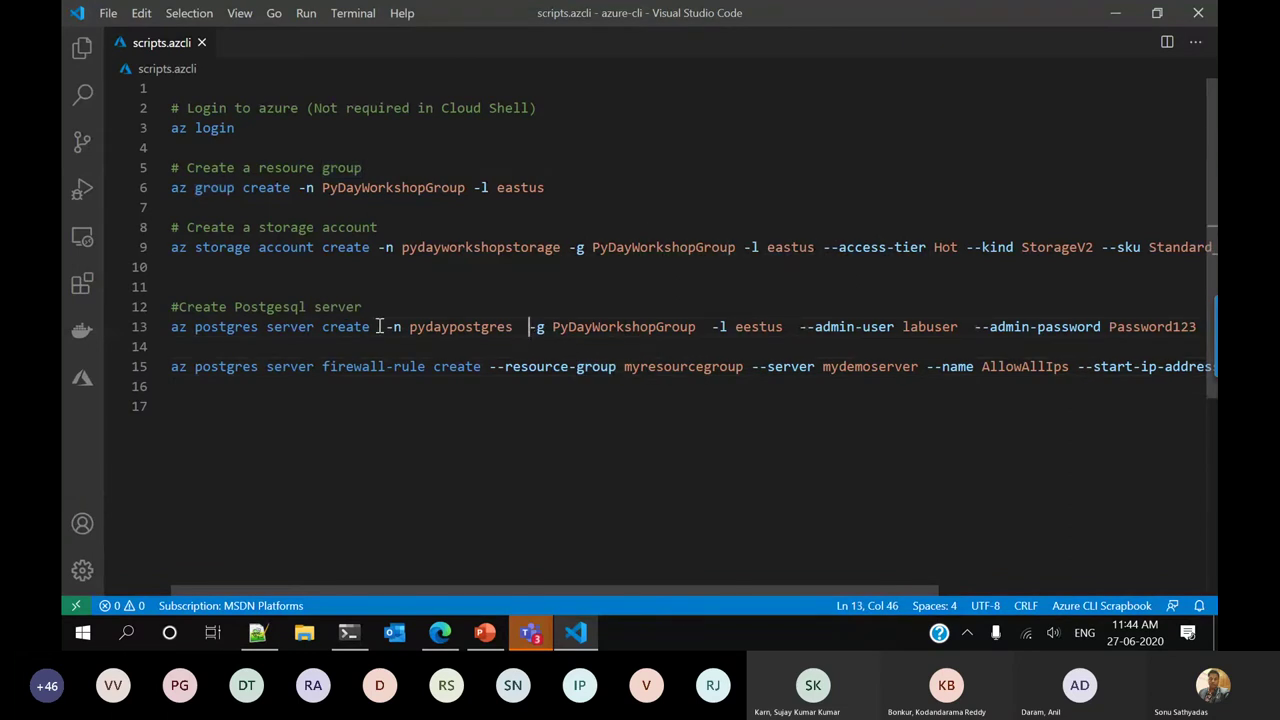
drag(385, 326, 663, 326)
key(shift+Right)
key(shift+Right)
key(shift+Right)
key(shift+Right)
key(ctrl+c)
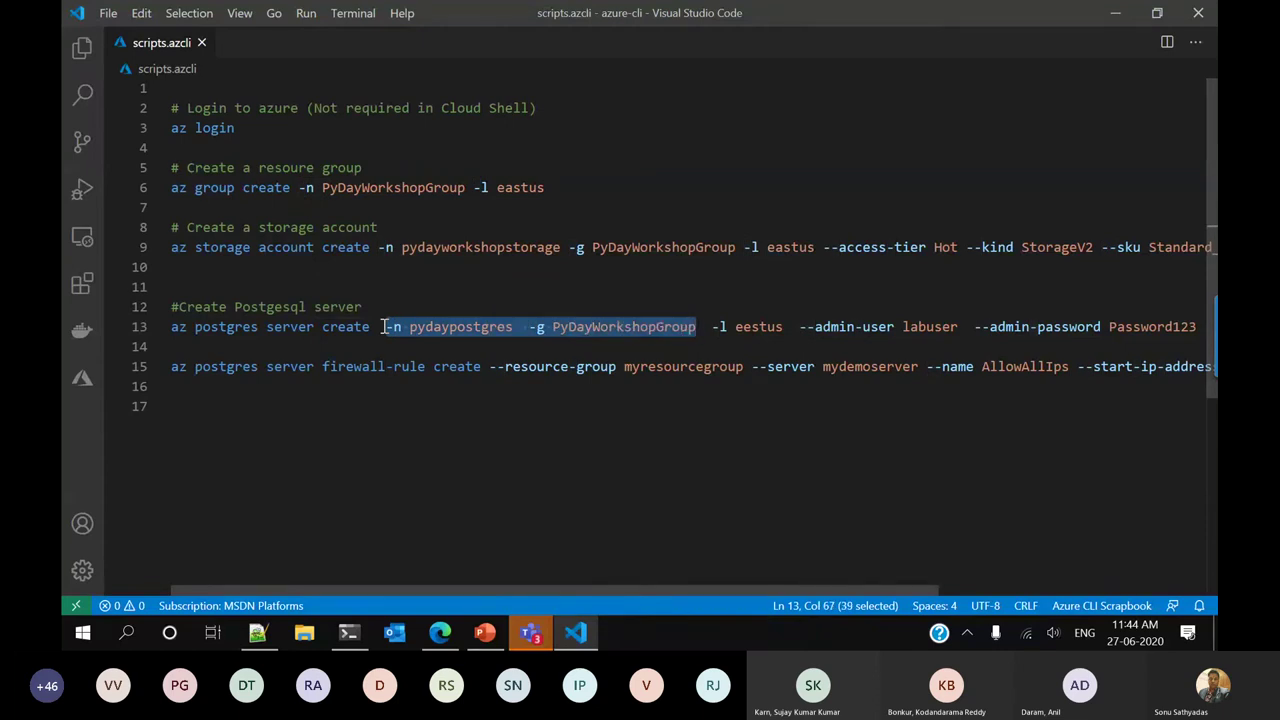
click(490, 368)
key(Delete)
key(Delete)
key(Delete)
key(Delete)
key(Delete)
key(Delete)
key(Delete)
key(Delete)
key(Delete)
key(Delete)
key(Delete)
key(Delete)
key(Delete)
key(Delete)
key(Delete)
key(Delete)
key(Delete)
key(Delete)
key(Delete)
key(Delete)
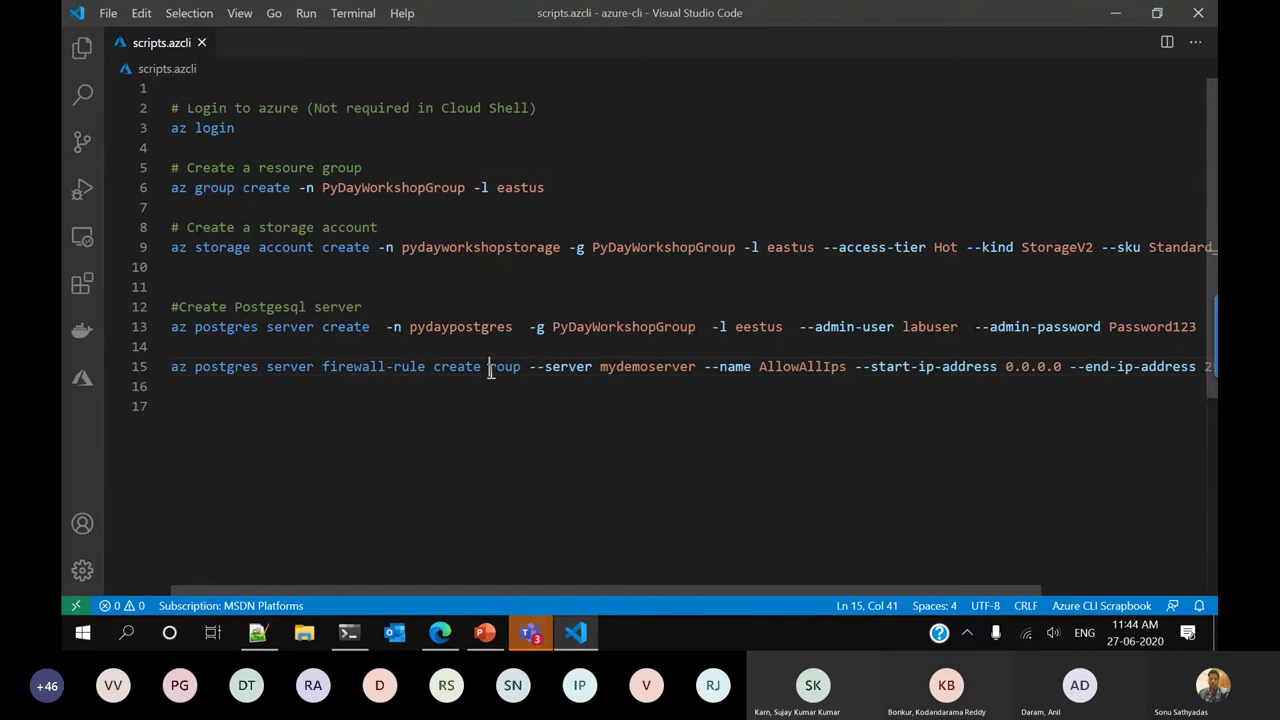
key(Delete)
key(Delete)
key(Delete)
key(Delete)
key(Delete)
key(Delete)
key(Delete)
key(Delete)
key(Delete)
key(Delete)
key(Delete)
key(Delete)
key(Delete)
key(Delete)
key(Delete)
key(Delete)
key(Delete)
key(Delete)
key(Delete)
key(Delete)
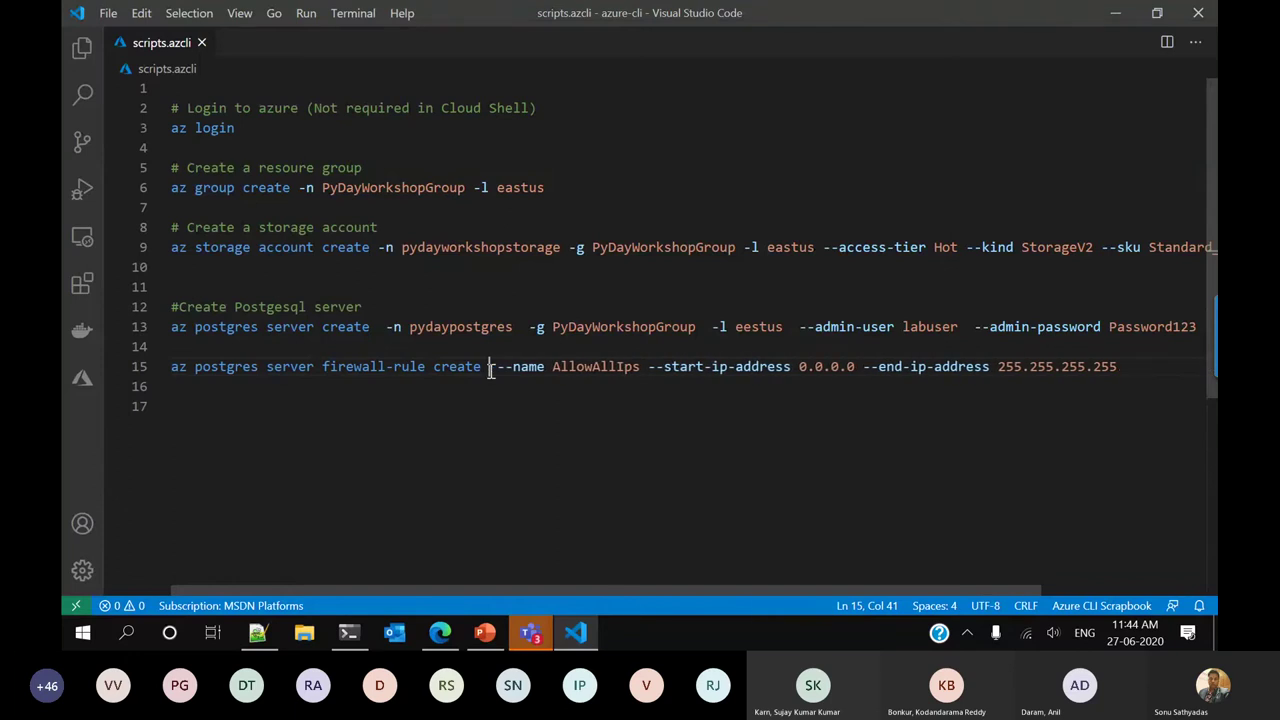
key(ctrl+v)
click(510, 368)
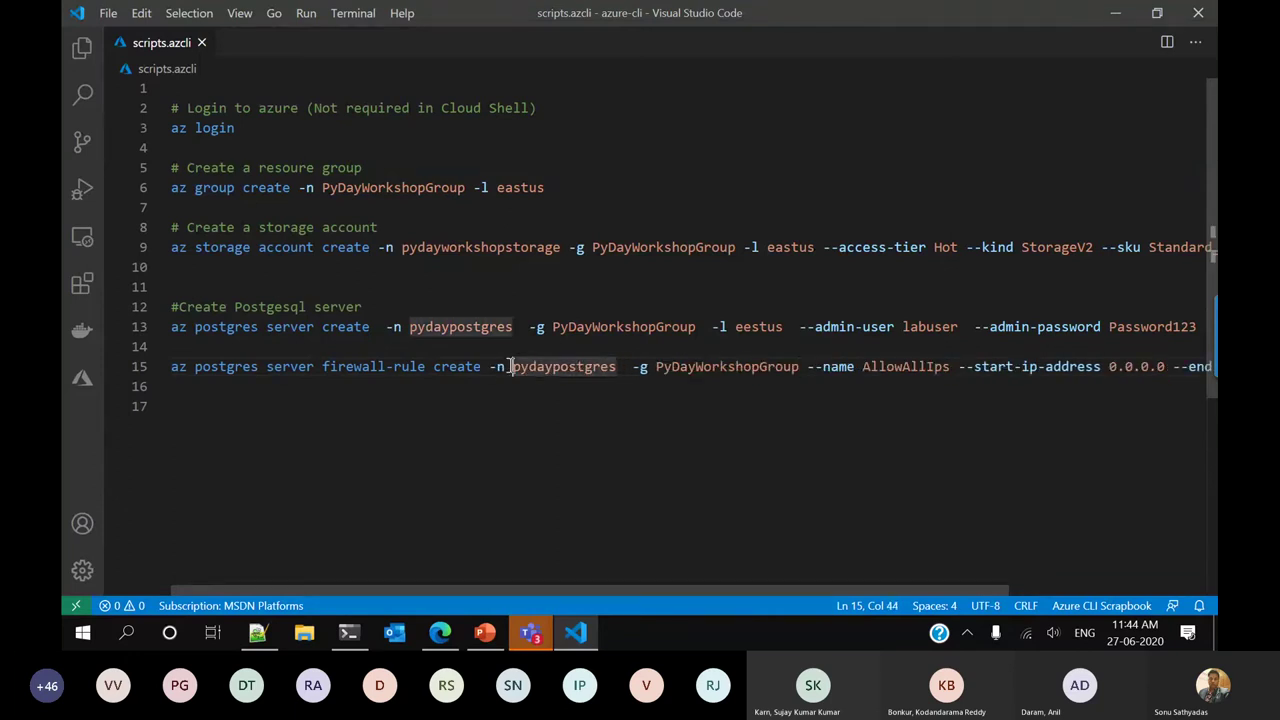
key(BackSpace)
key(BackSpace)
text(-server)
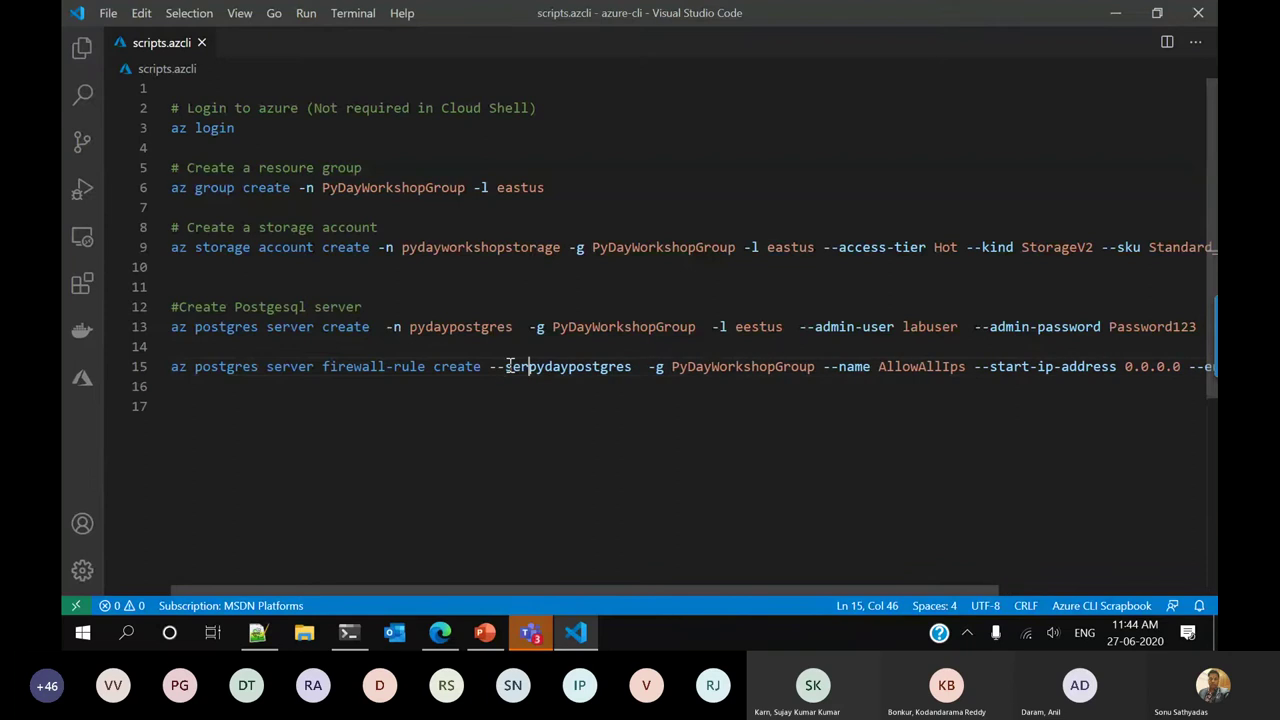
Shorten the AllowAllIps rule-name flag to -n
double_click(880, 366)
key(BackSpace)
key(BackSpace)
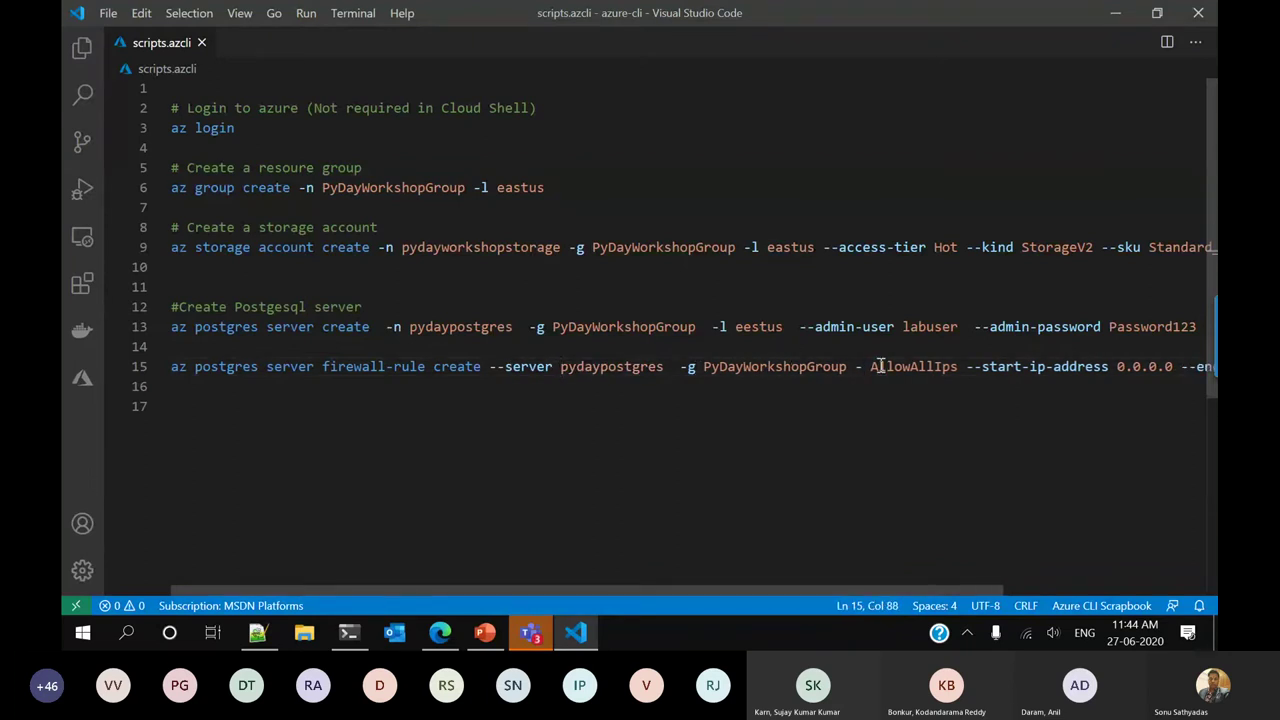
text(n)
key(Escape)
key(Up)
key(Up)
key(Home)
key(ctrl+Right)
key(ctrl+Right)
key(ctrl+Right)
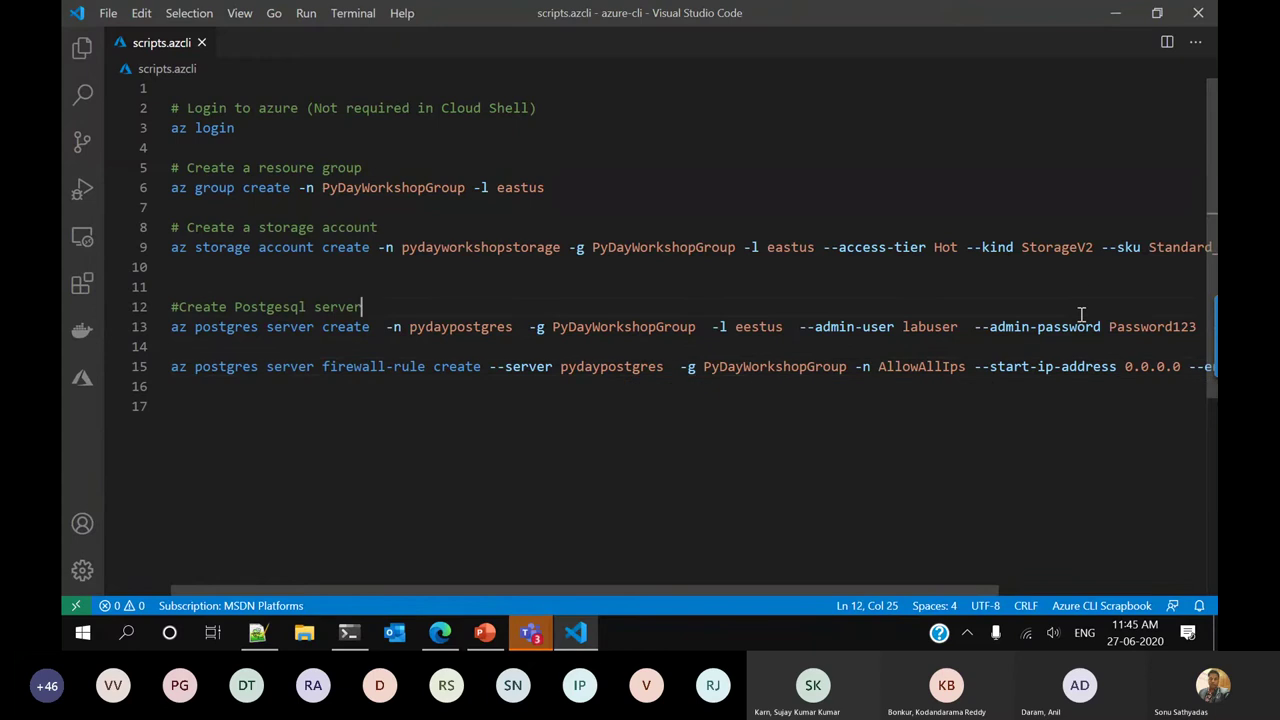
key(ctrl+Right)
key(Left)
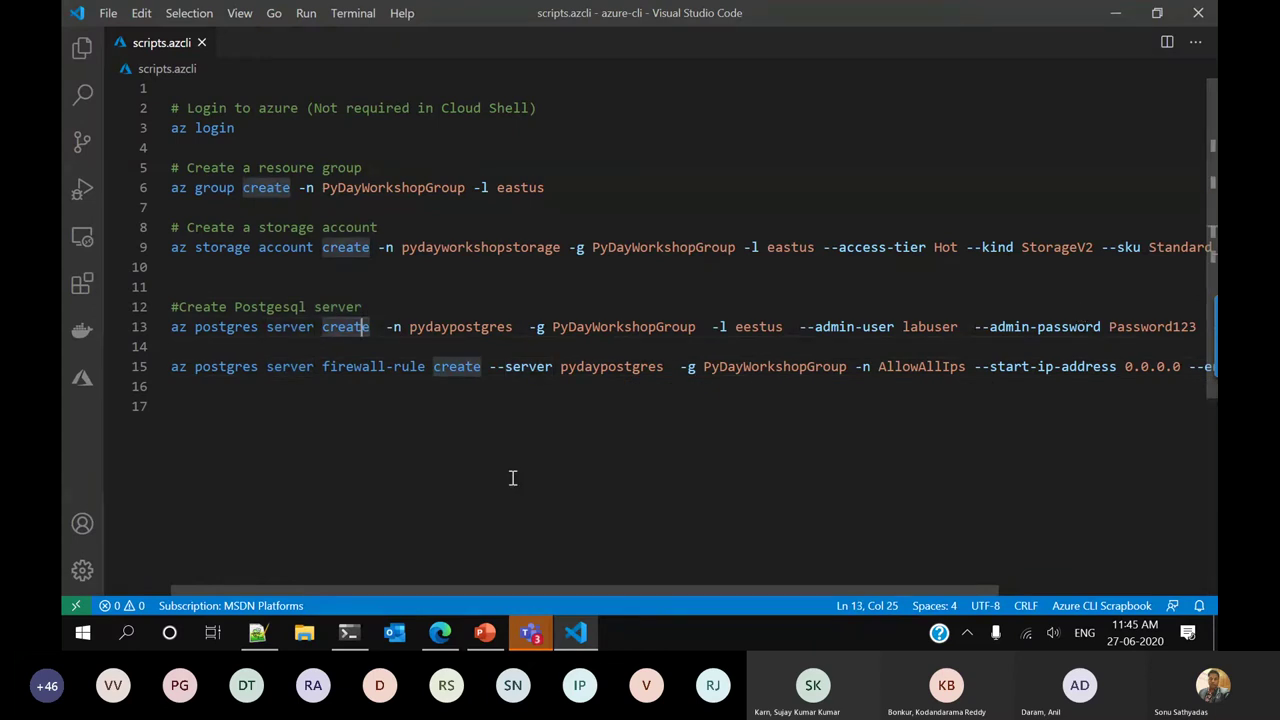
Add a '# Update firewall rule' comment on line 14 and select lines 12–15
click(313, 349)
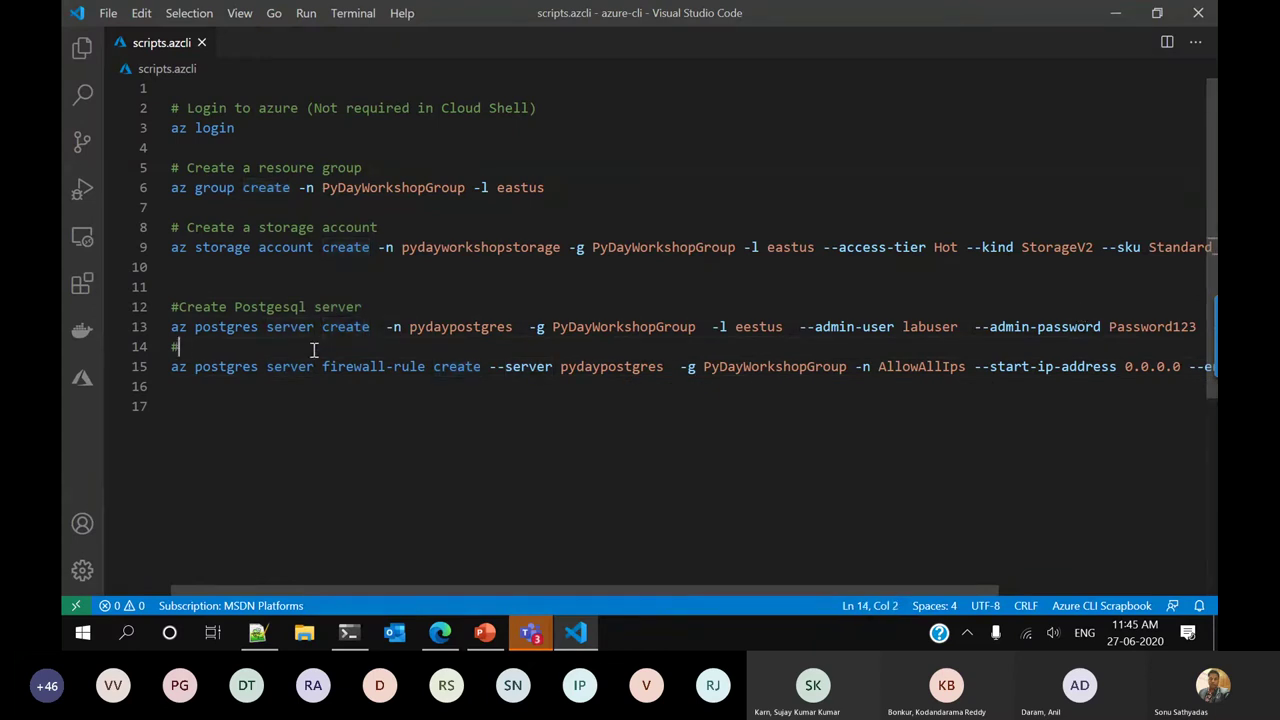
text(# Update fire w)
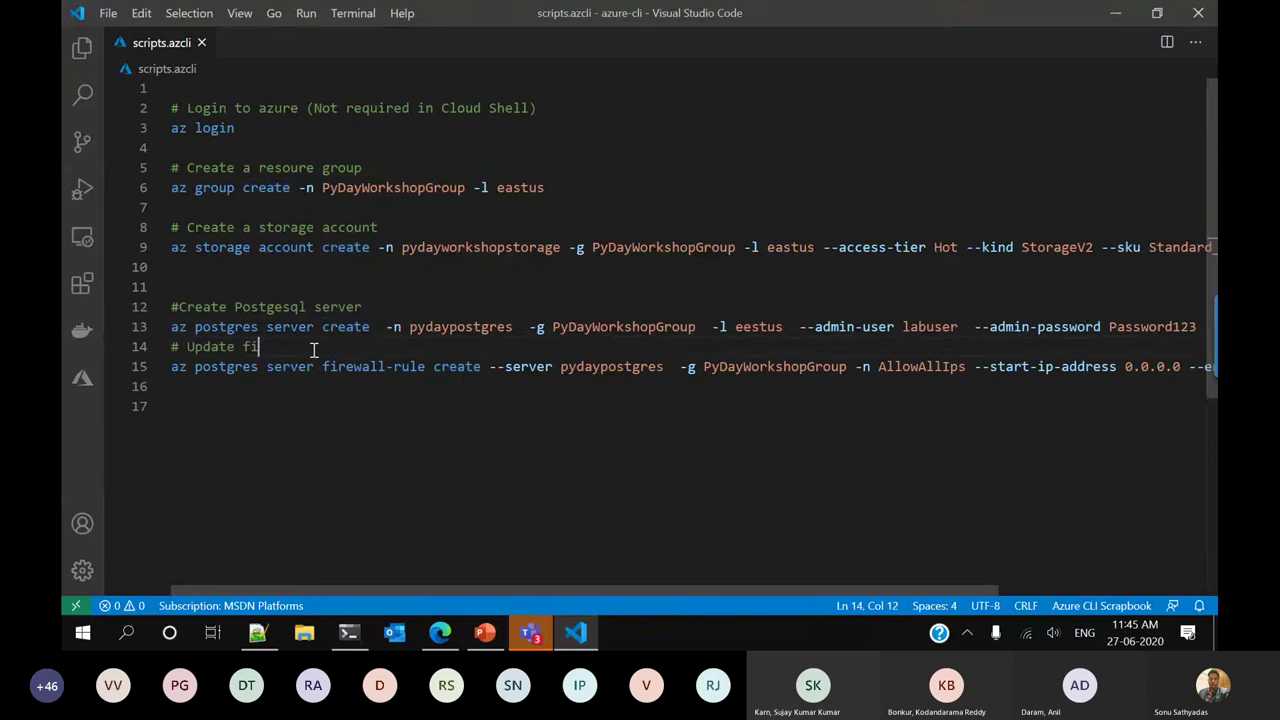
key(BackSpace)
key(BackSpace)
key(BackSpace)
text(wall rule)
click(306, 378)
key(shift+Up)
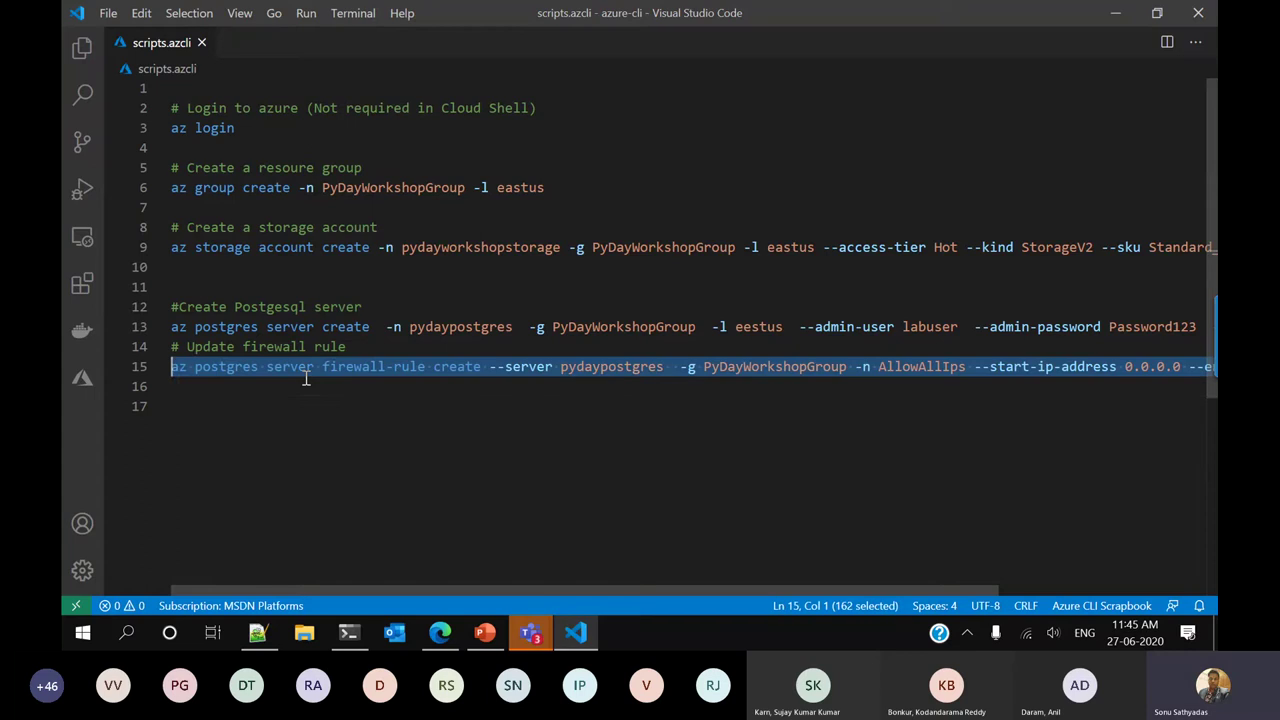
key(shift+Up)
key(shift+Up)
key(shift+Up)
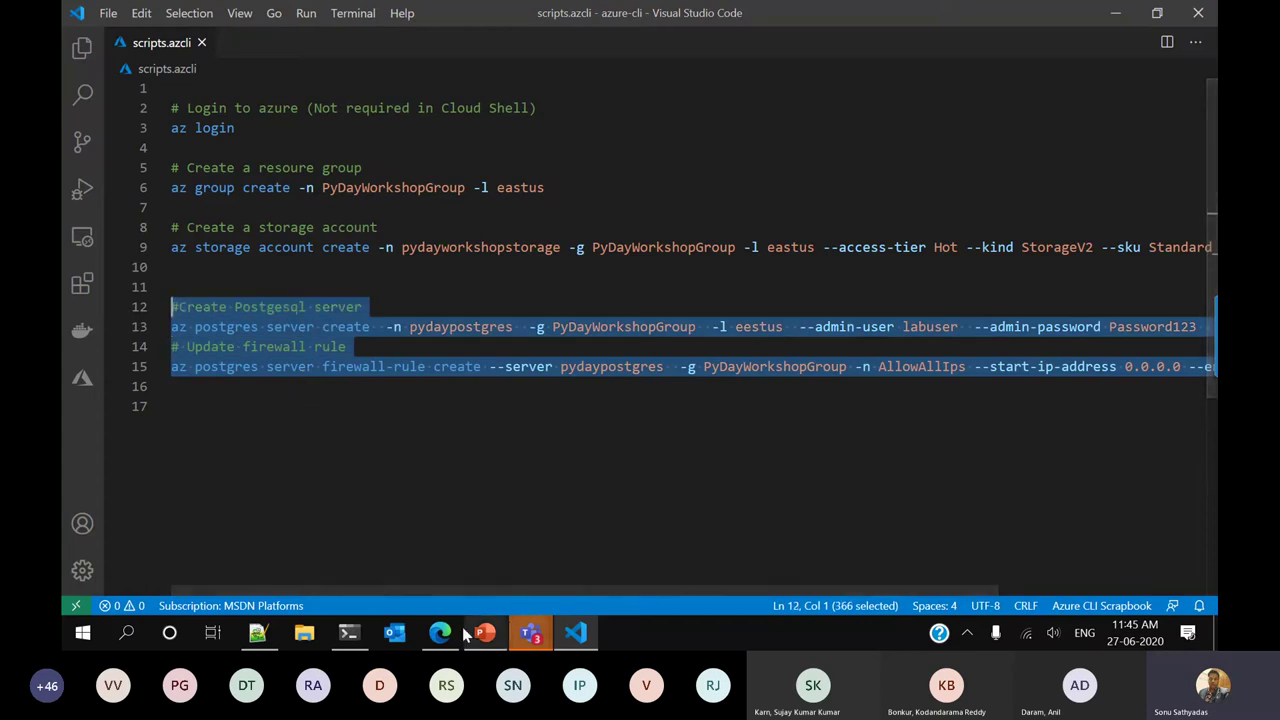
Post the copied create-server and firewall-rule commands in the Teams meeting chat, then close the chat
mouse_move(530, 633)
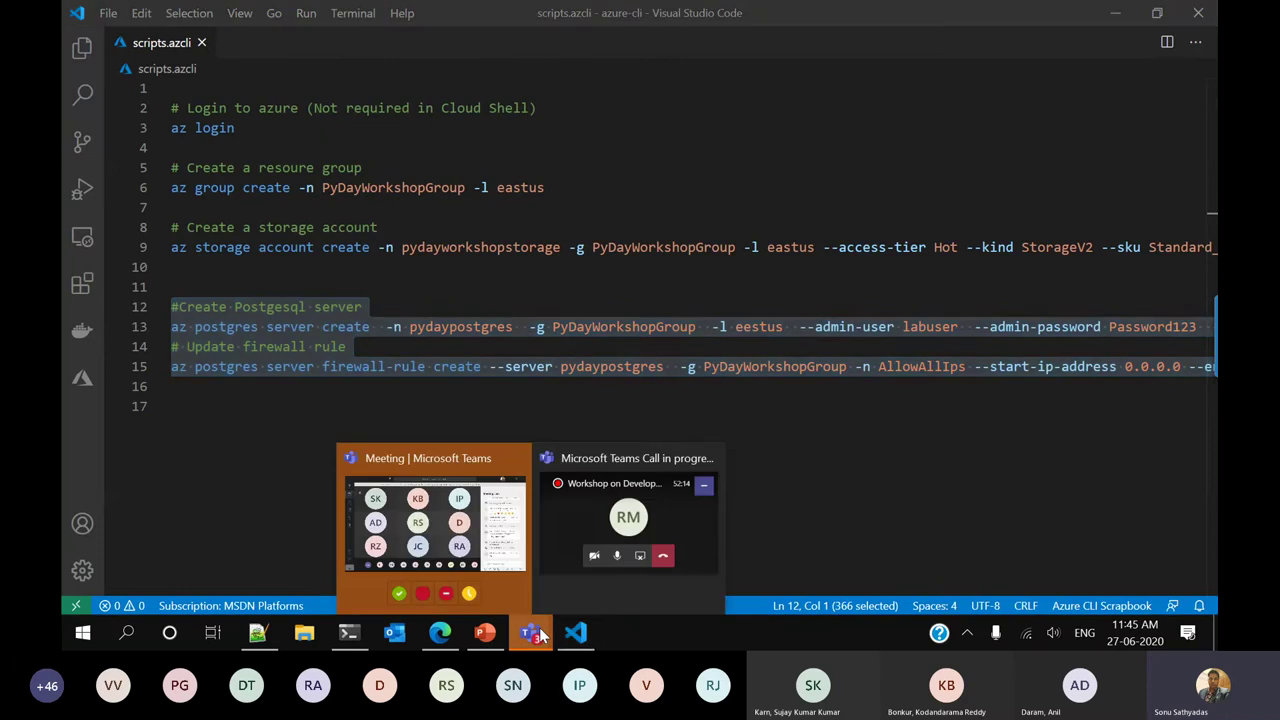
click(467, 547)
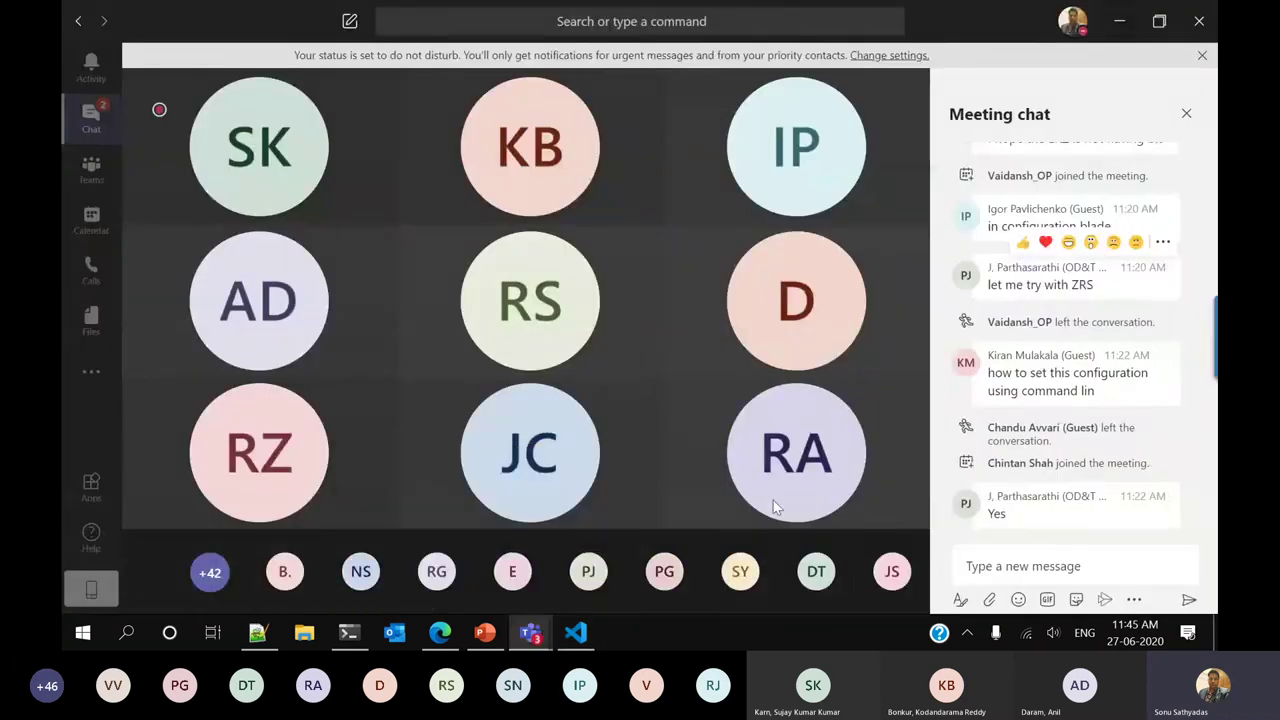
click(1049, 567)
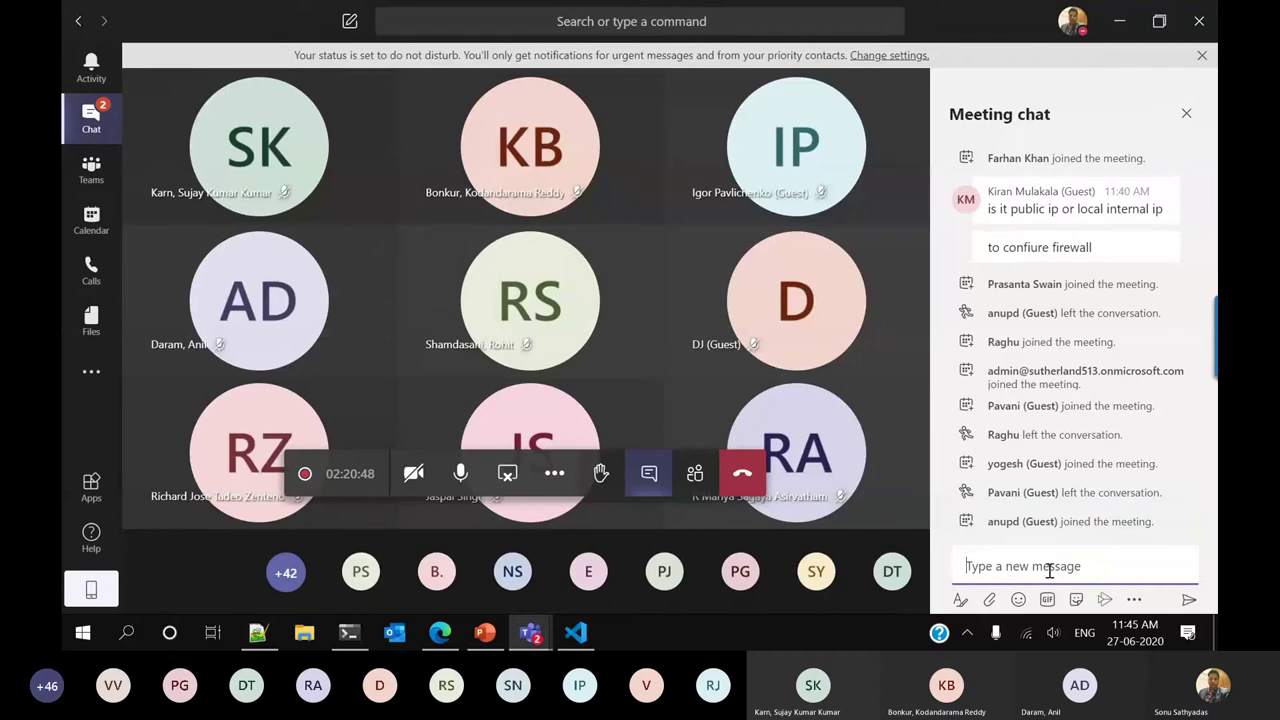
key(ctrl+v)
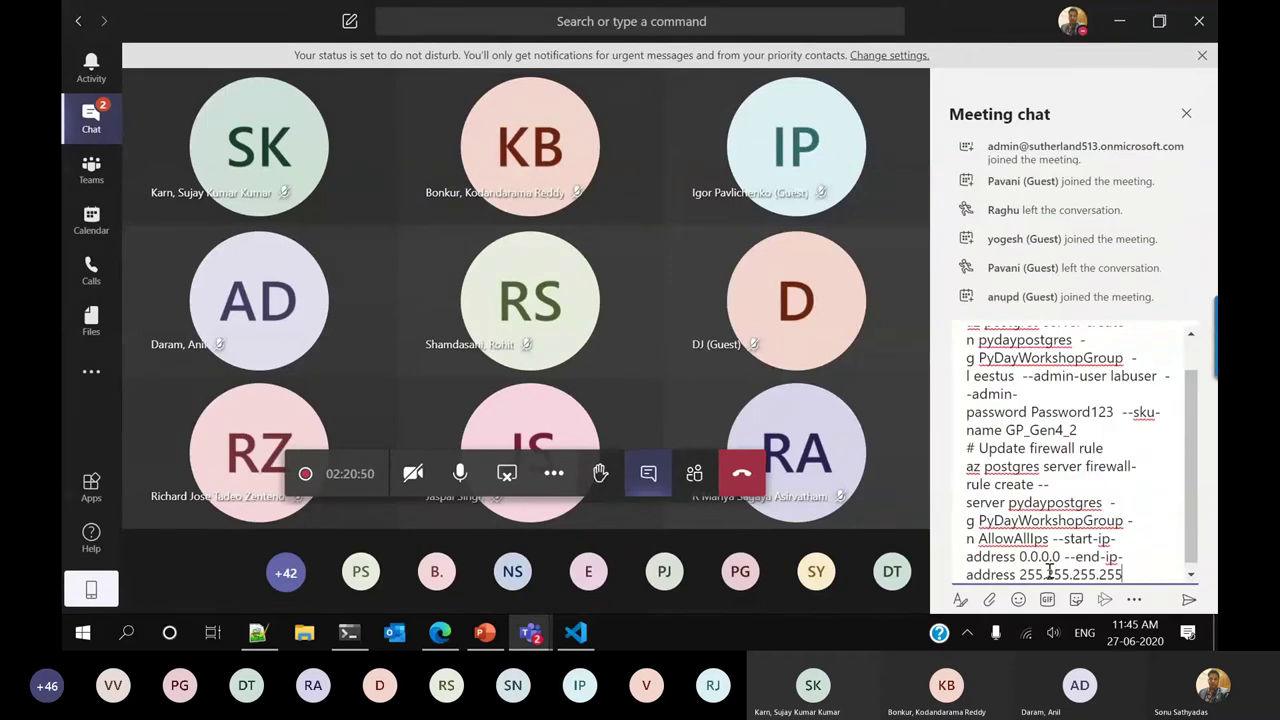
key(Return)
scroll(1075, 325, up, 5)
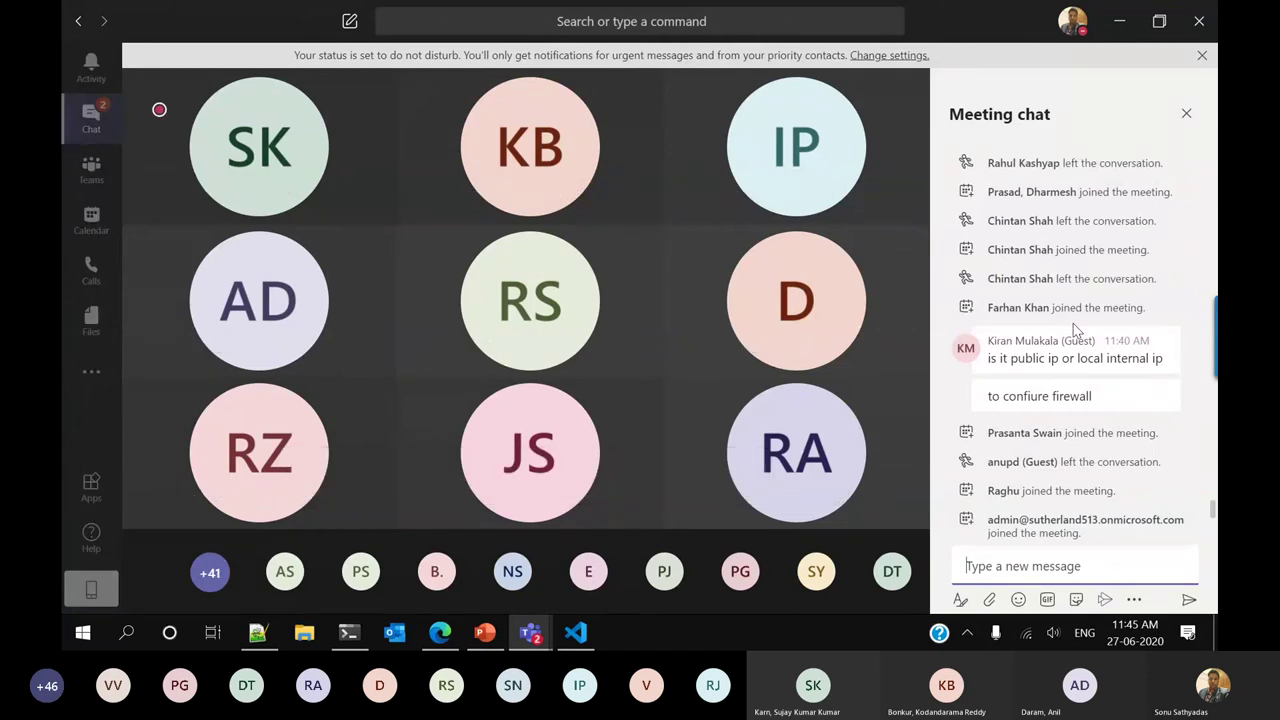
scroll(1073, 323, down, 5)
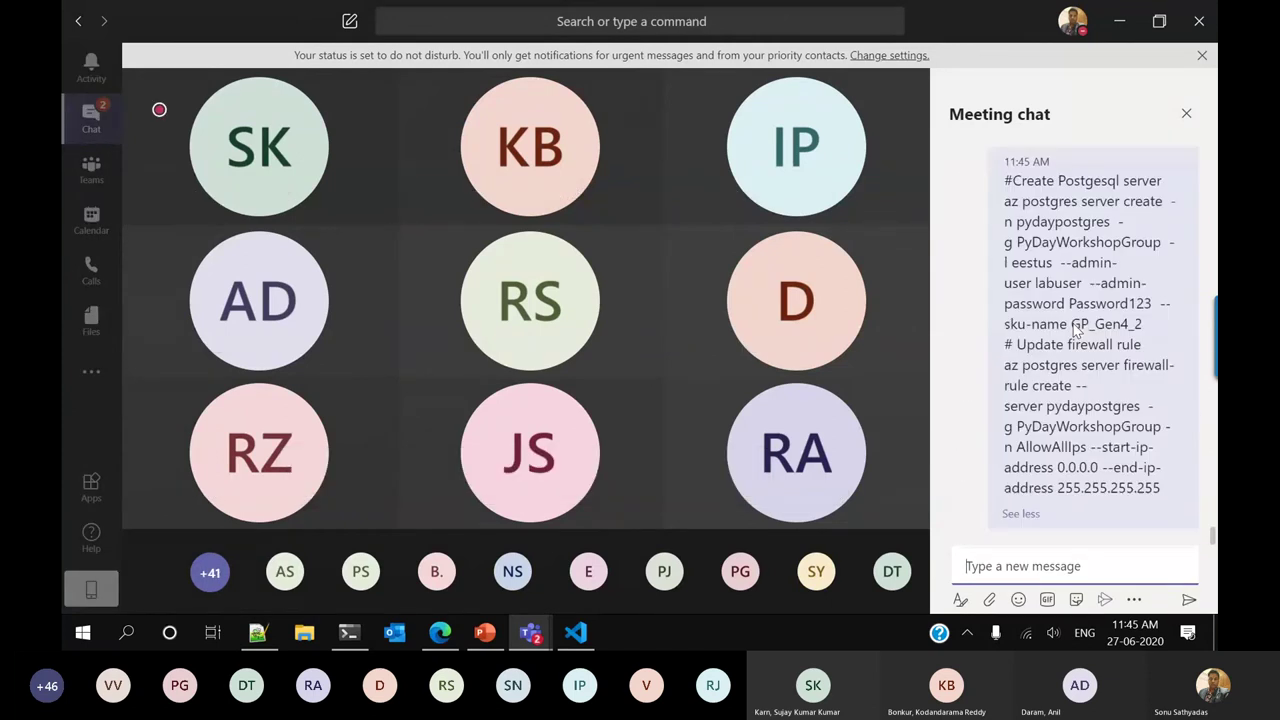
click(1186, 114)
Highlight the firewall rule's 0.0.0.0 start address, then switch from VS Code to the Azure portal
click(1119, 20)
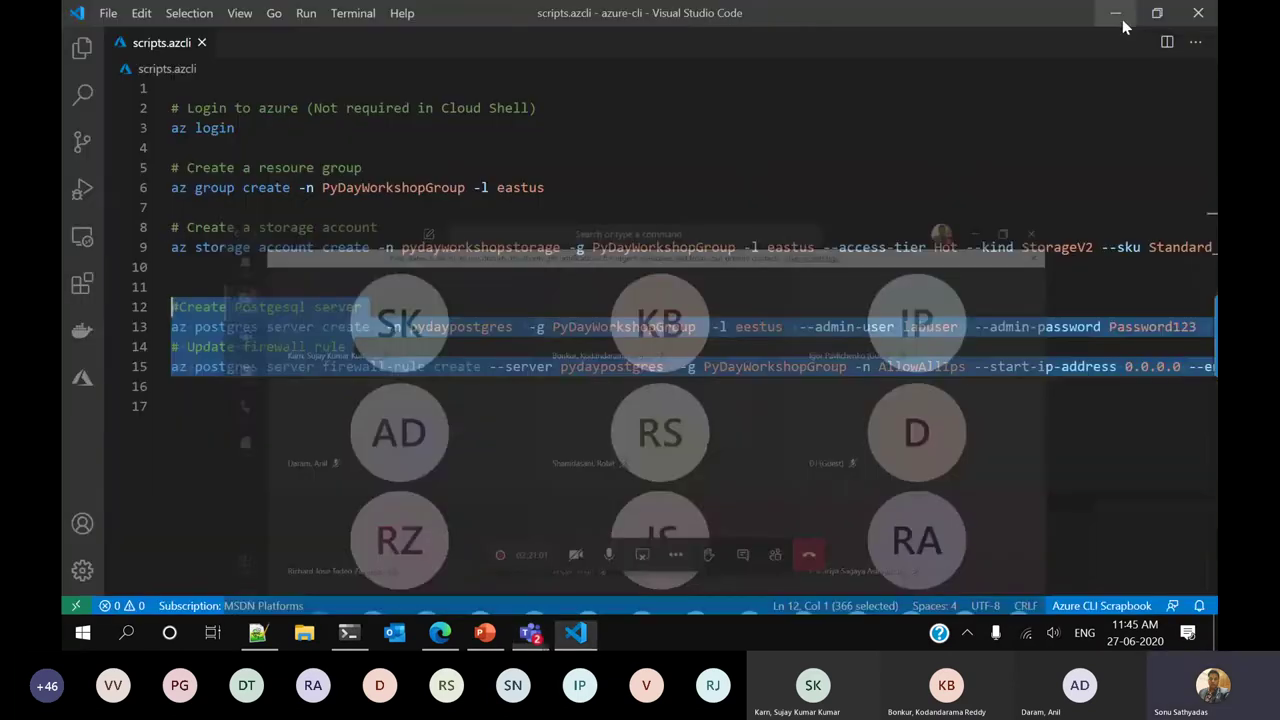
click(594, 370)
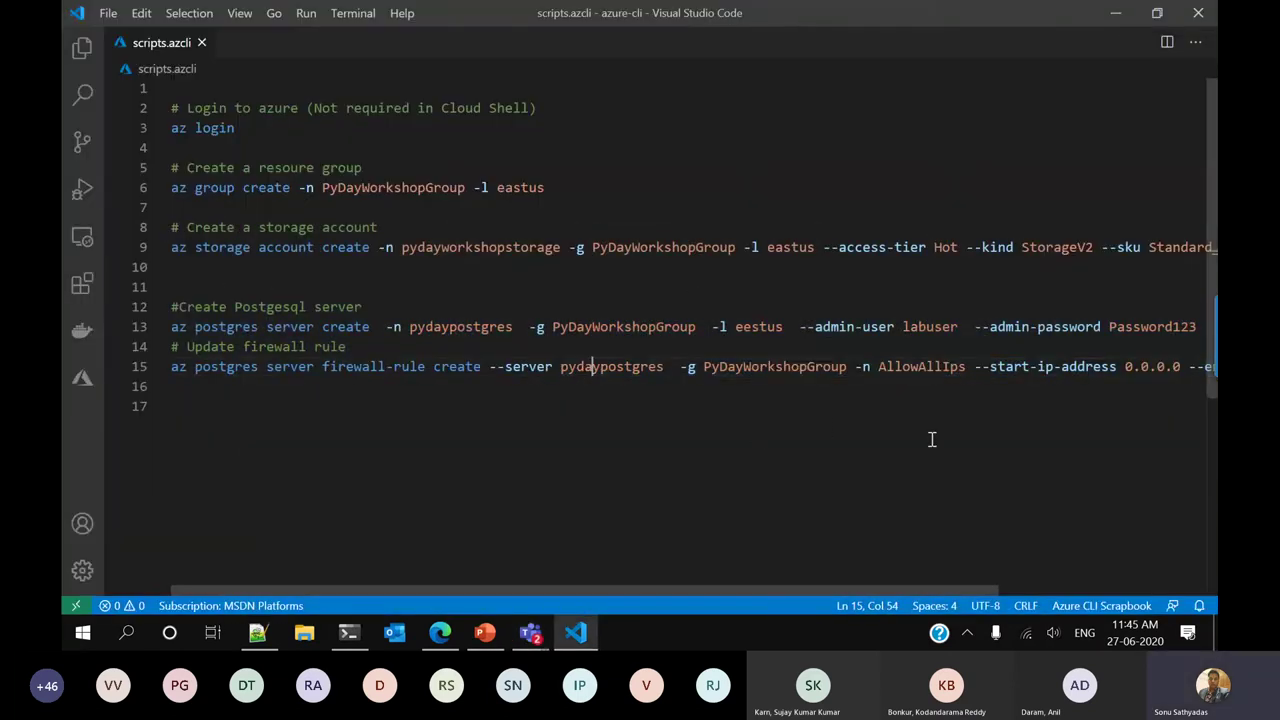
double_click(1150, 368)
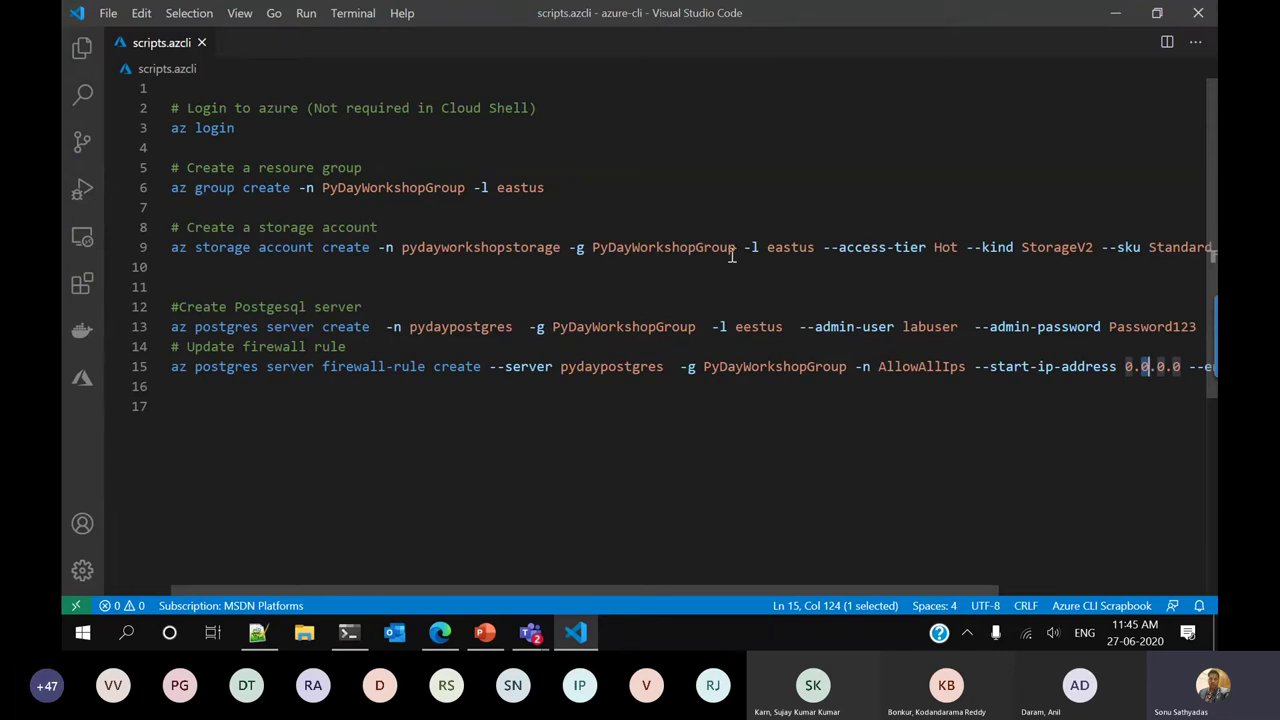
click(1114, 14)
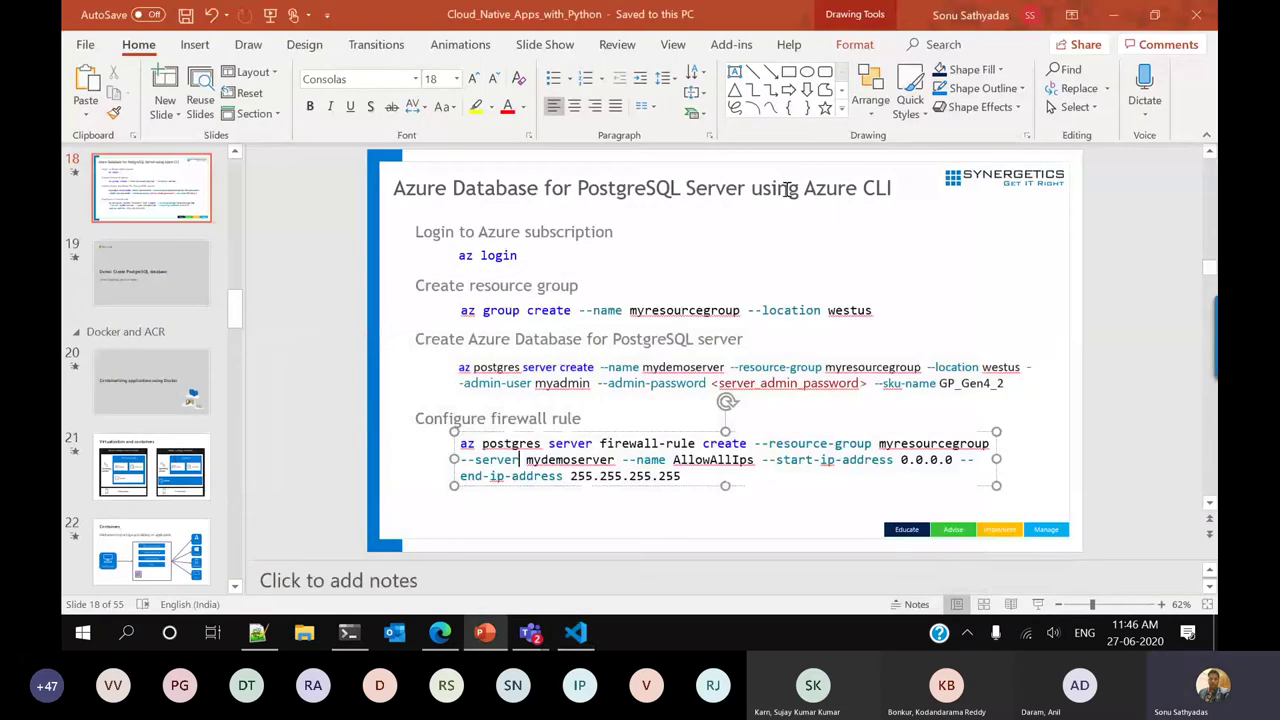
click(441, 634)
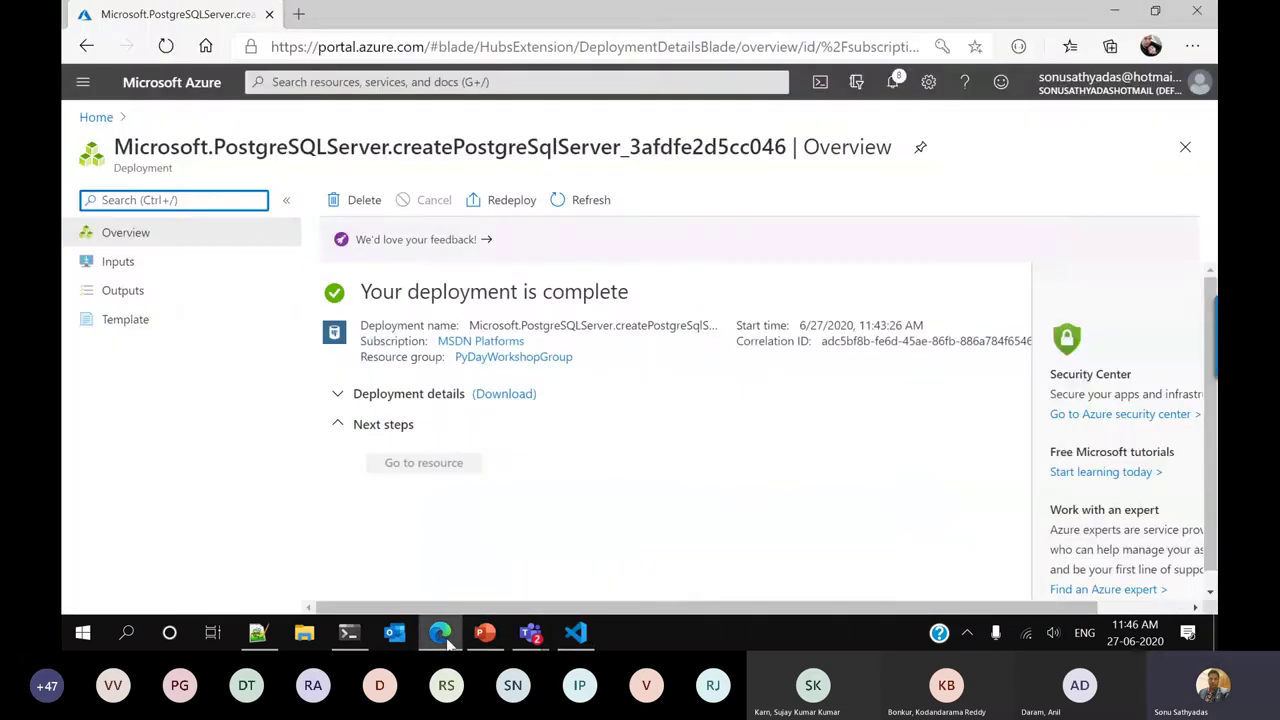
Open the new pyday-postgresql server from notifications and go to its Connection security
click(893, 82)
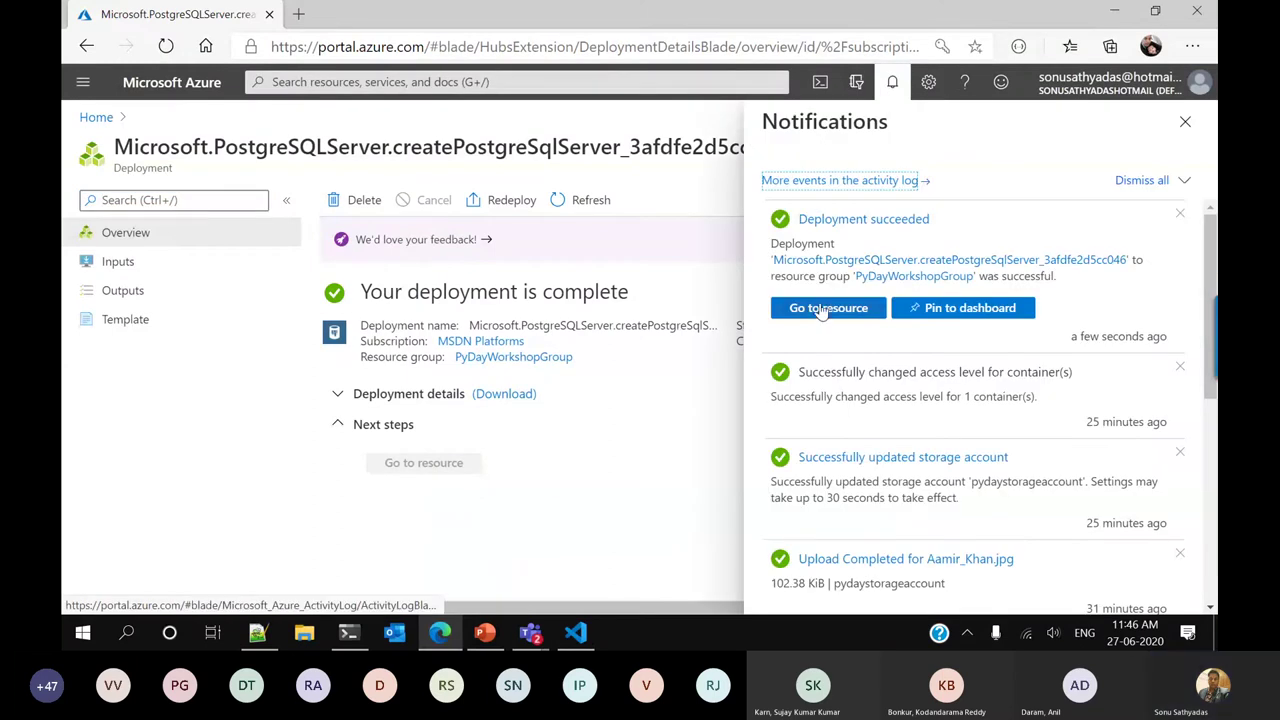
click(823, 309)
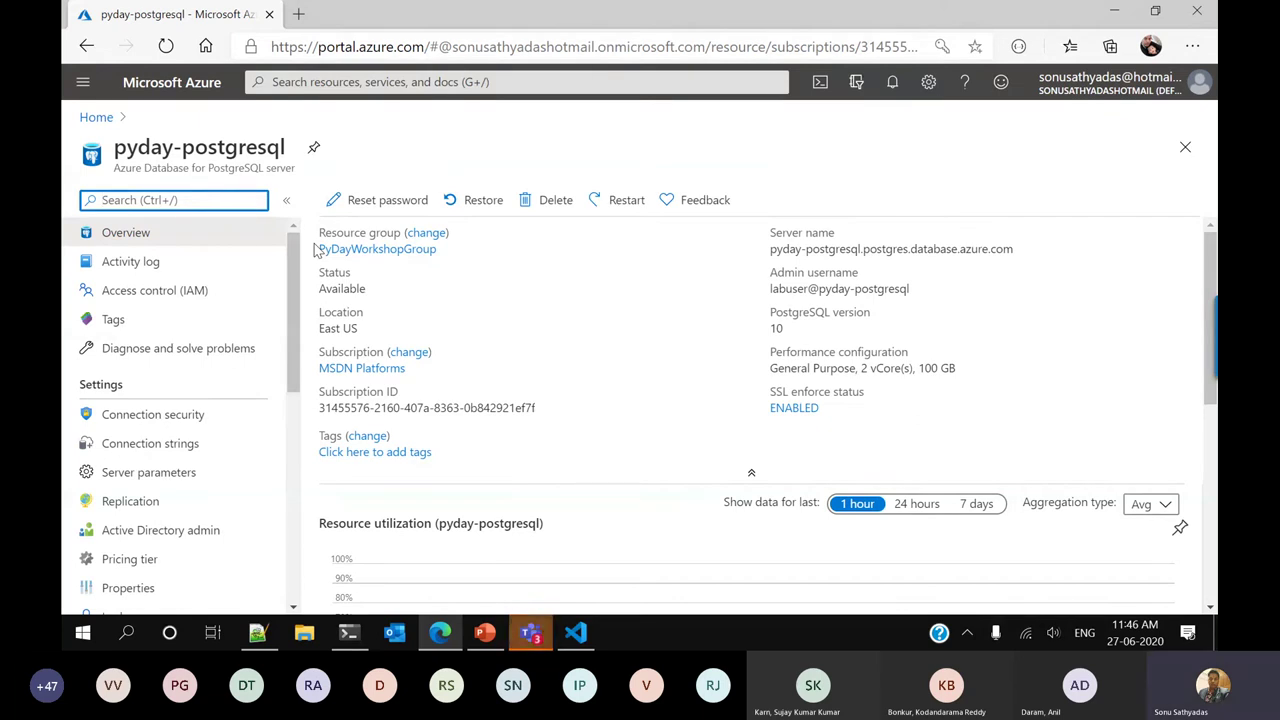
click(120, 424)
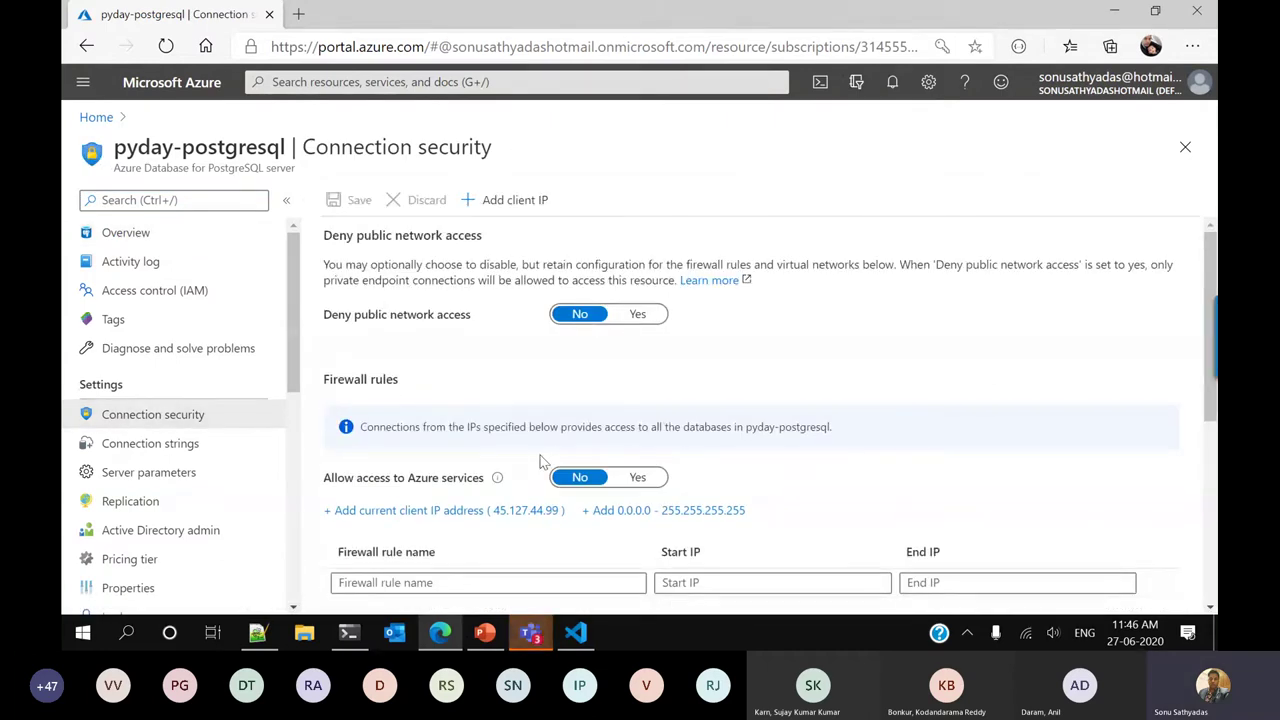
scroll(540, 462, down, 3)
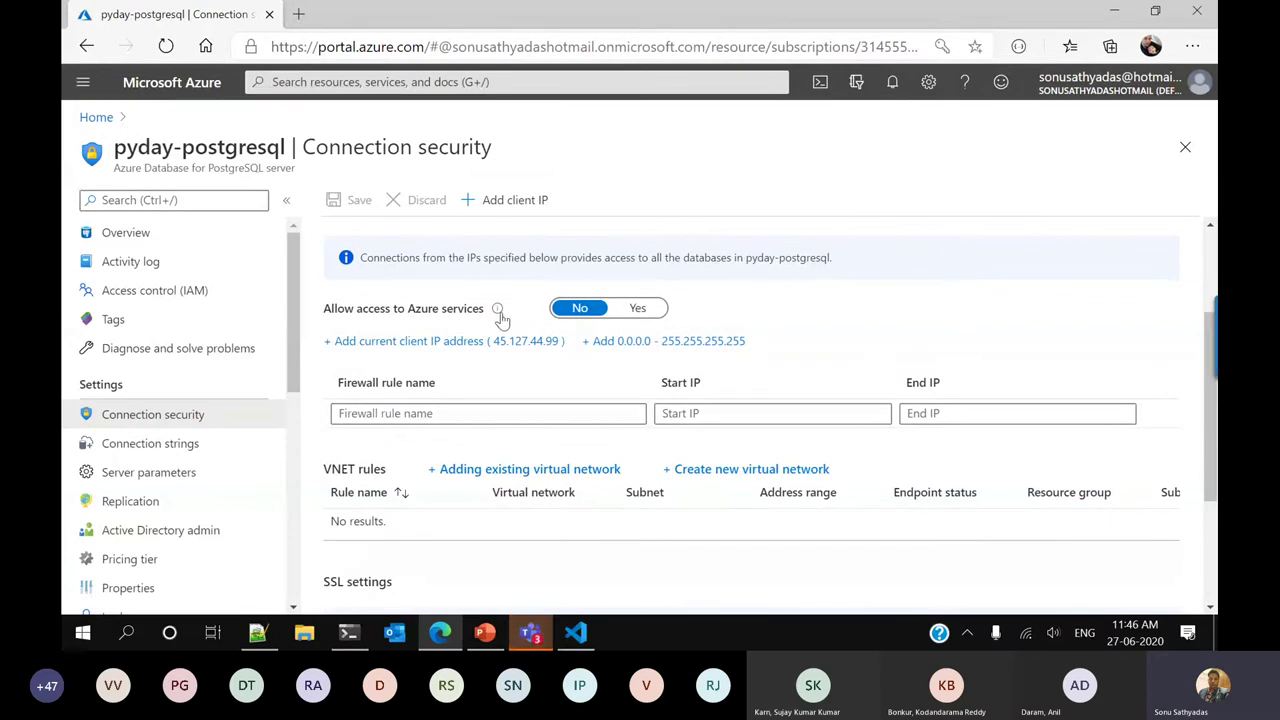
Allow Azure services, add the 0.0.0.0–255.255.255.255 AllowAll rule, and save
click(640, 309)
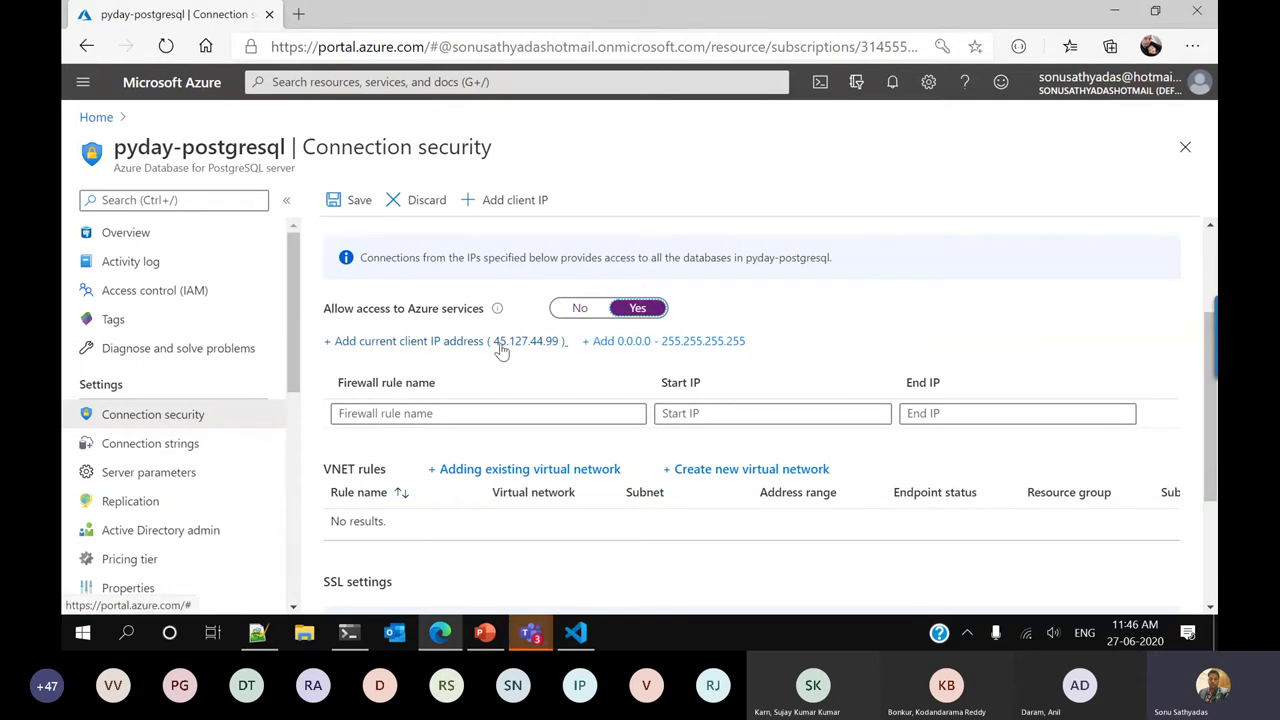
click(675, 345)
click(649, 525)
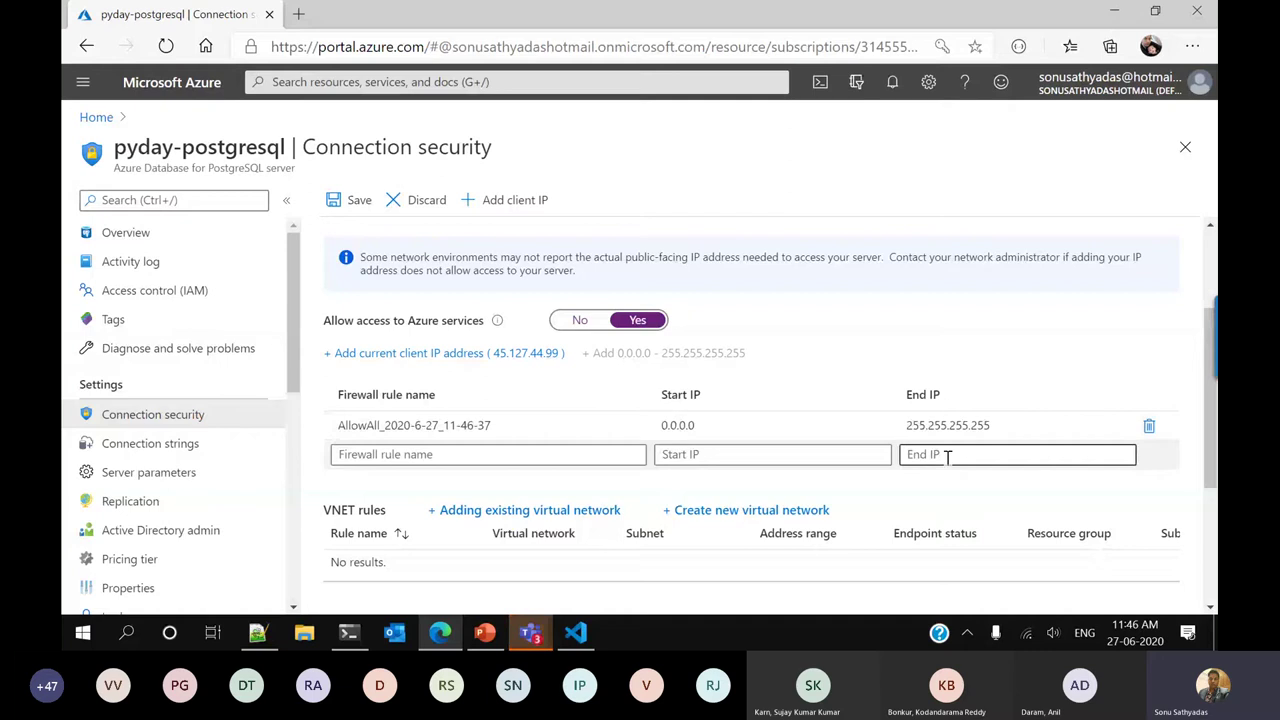
click(358, 201)
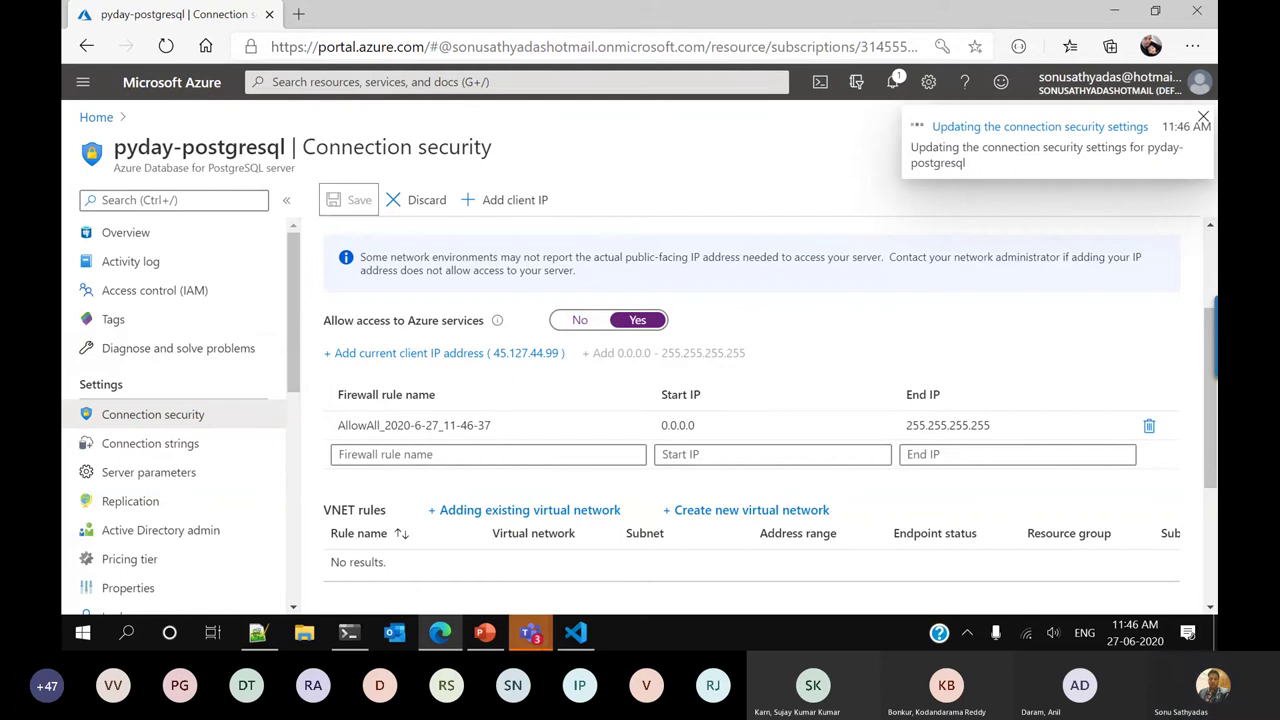
Switch between the Teams meeting window and the Azure portal page
mouse_move(530, 632)
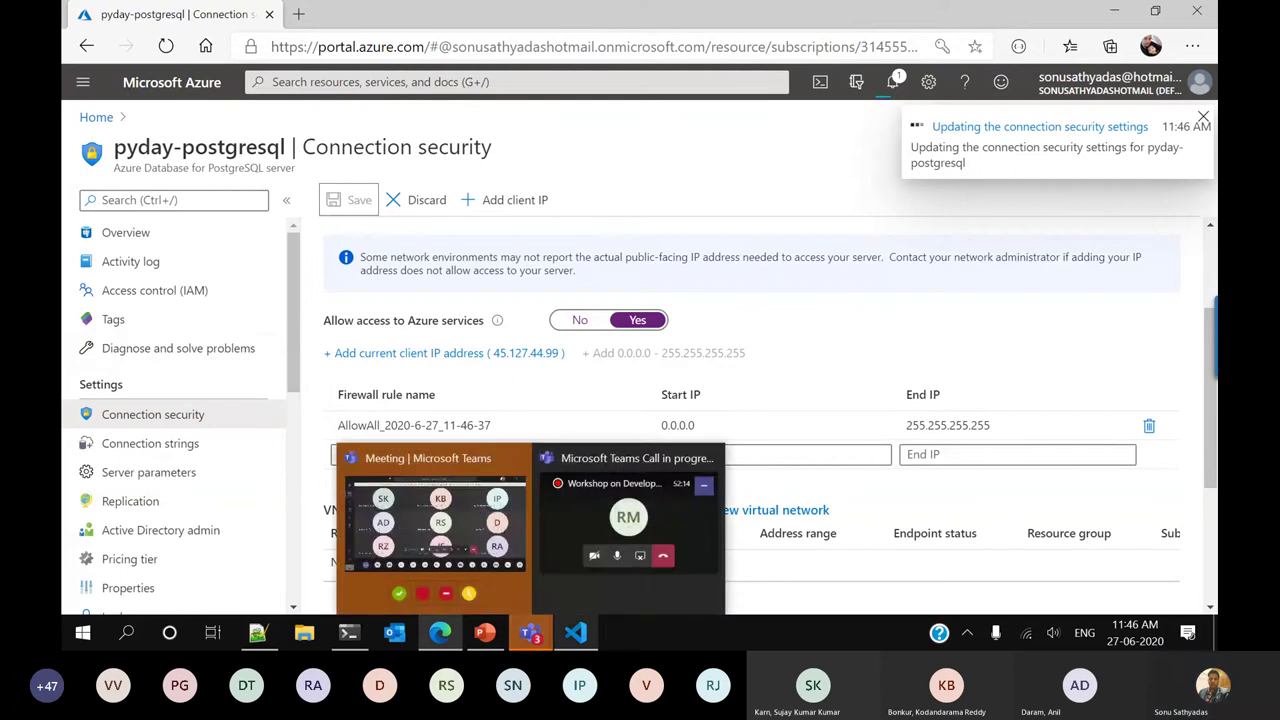
click(533, 640)
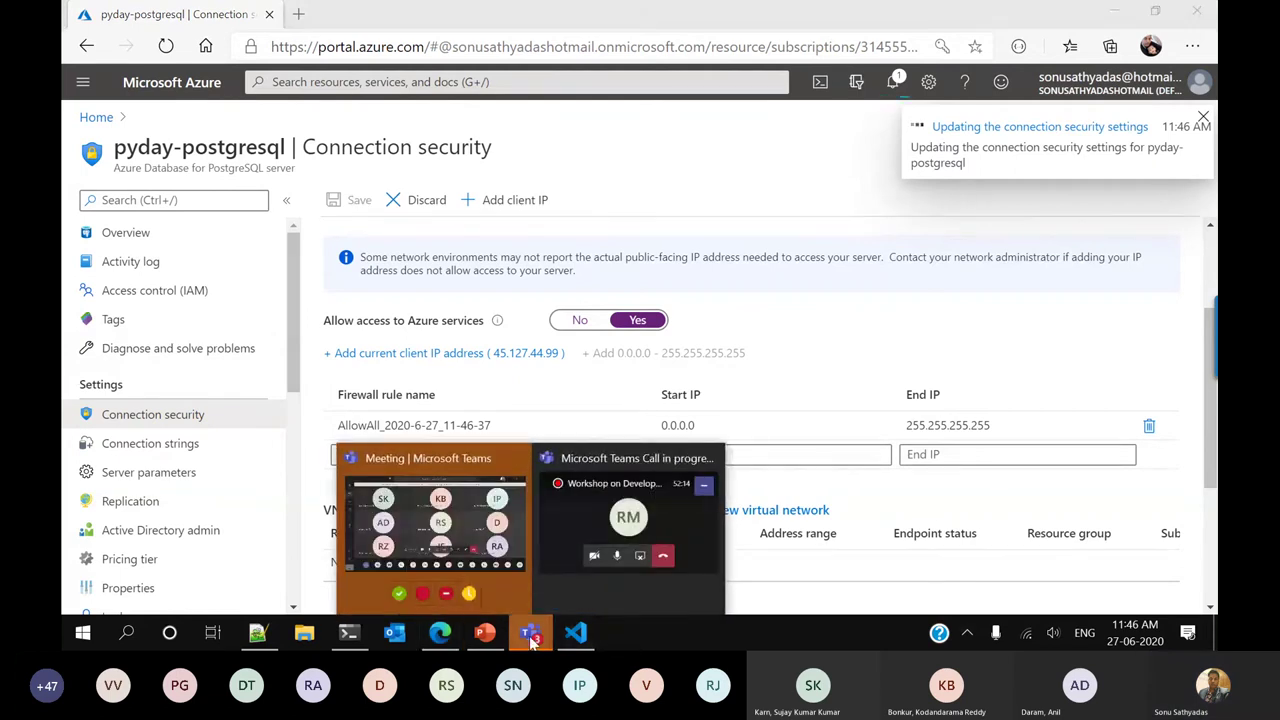
click(862, 306)
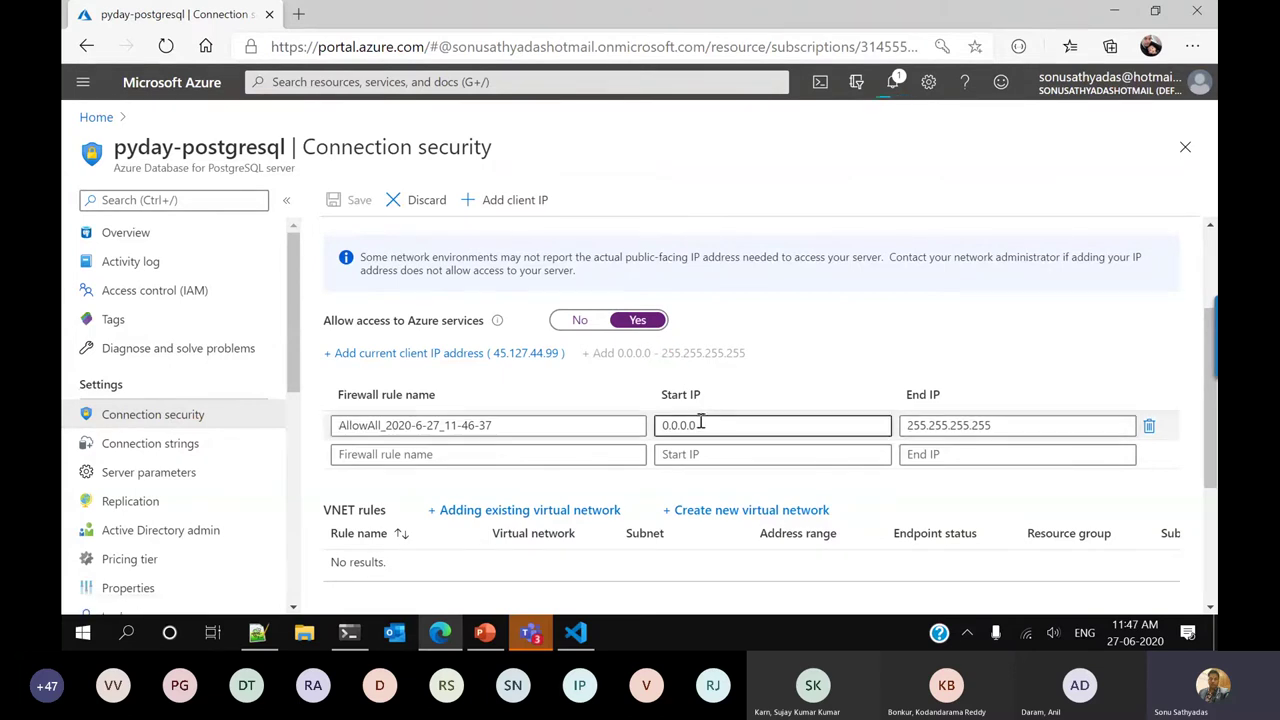
click(582, 321)
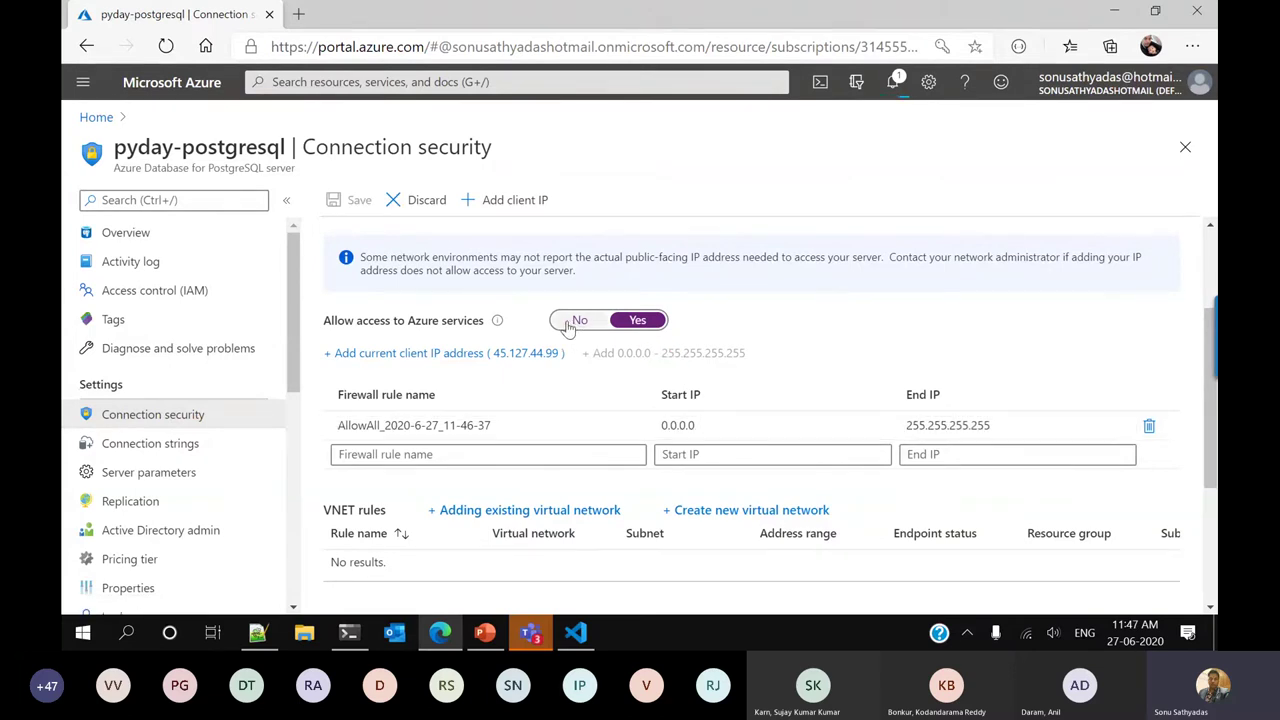
click(625, 321)
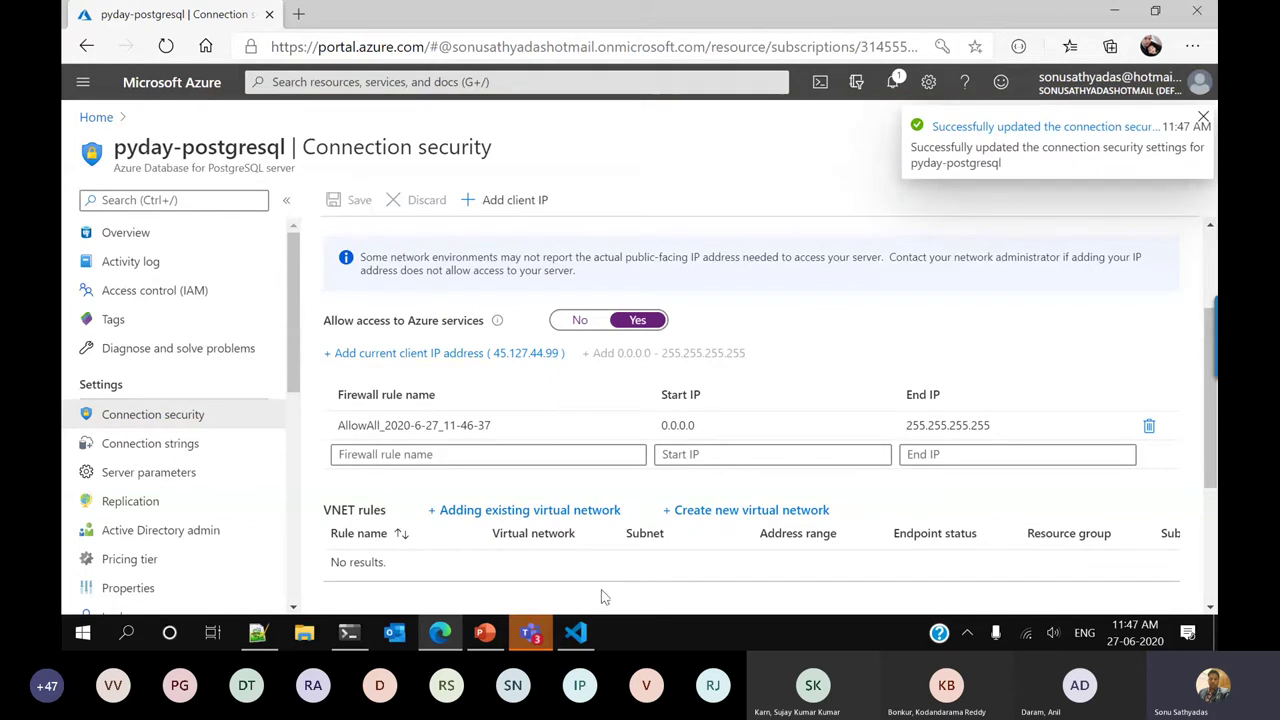
Bring the Teams meeting forward and open the Meeting chat to read attendees' questions
mouse_move(530, 632)
click(497, 522)
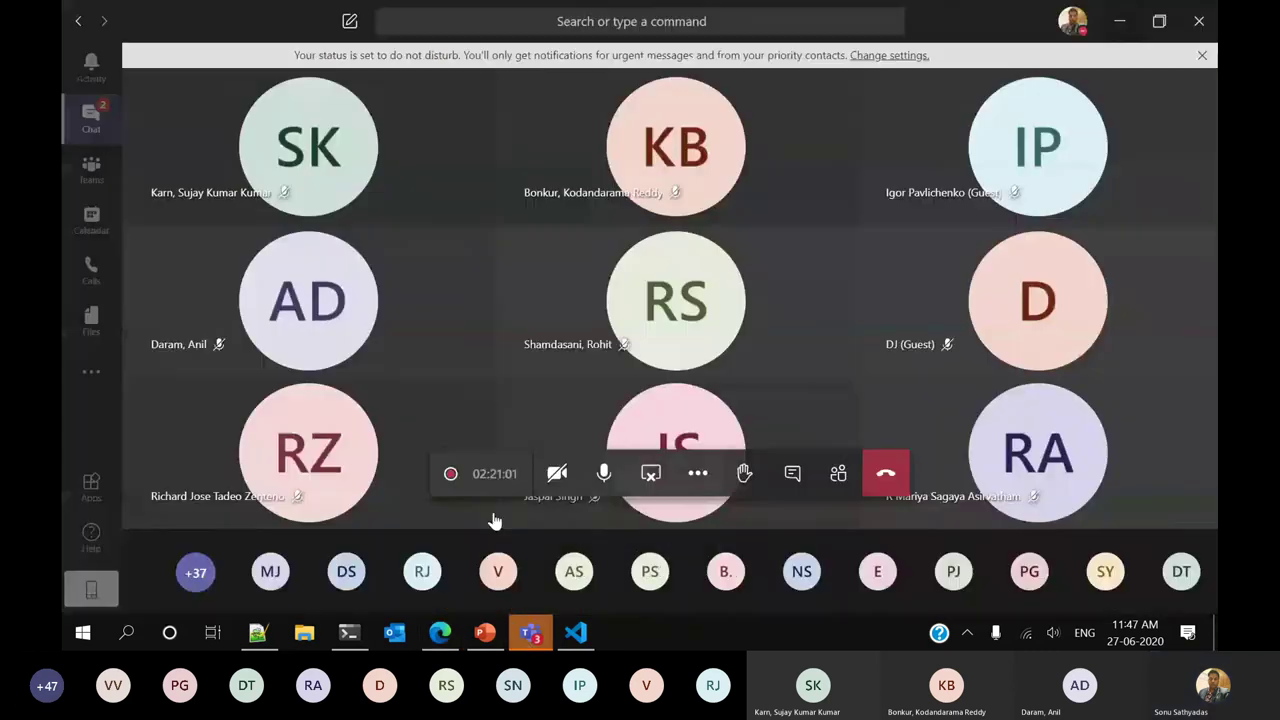
click(796, 480)
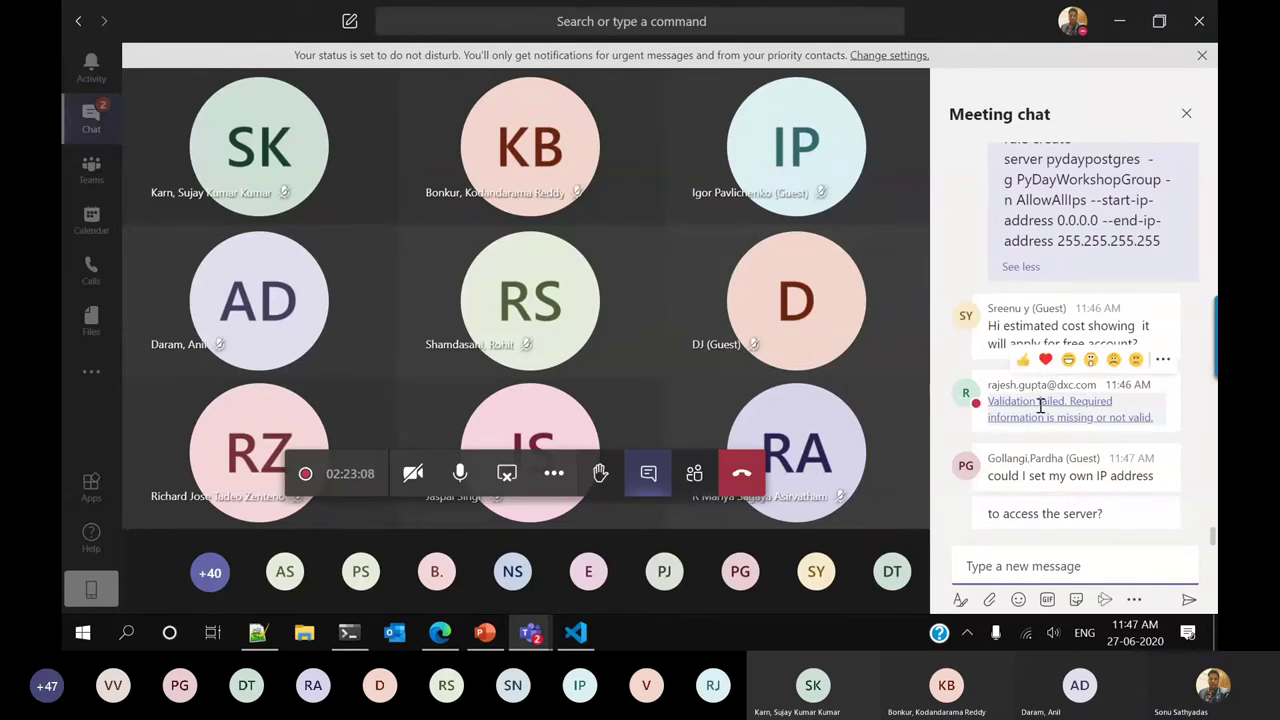
Return to the Azure portal's connection security page for pyday-postgresql in Edge
mouse_move(1047, 405)
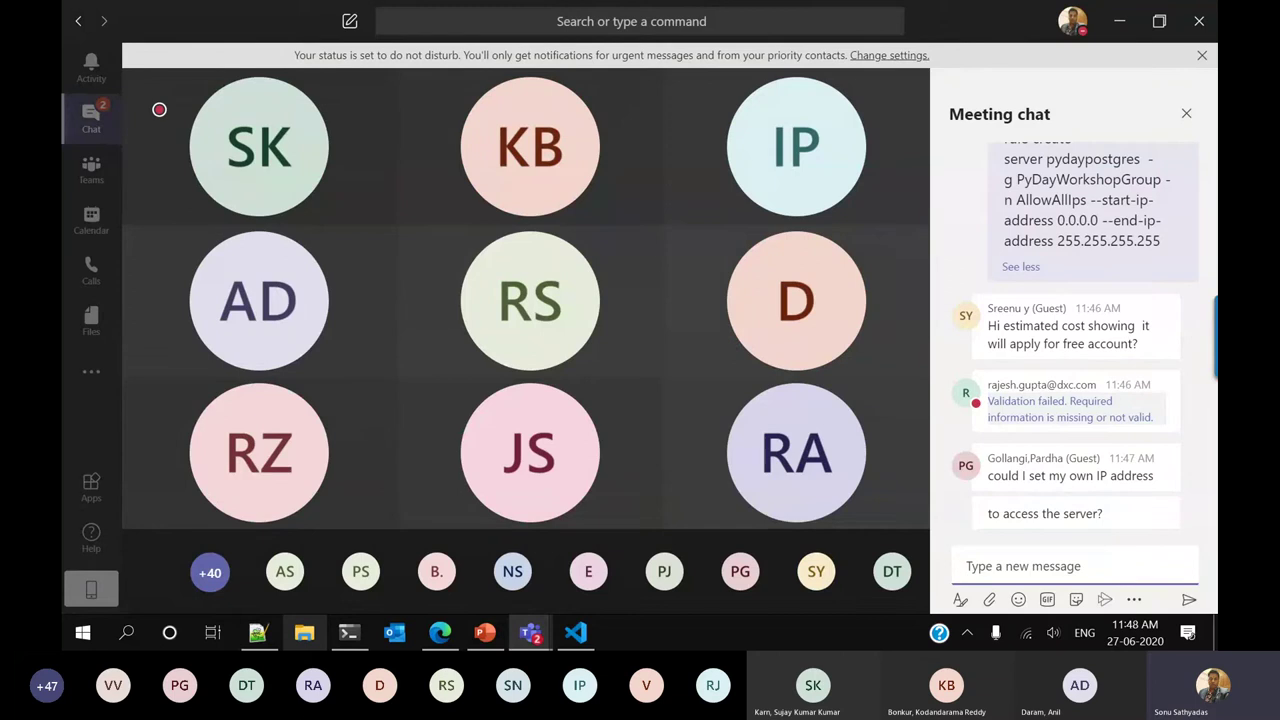
mouse_move(484, 632)
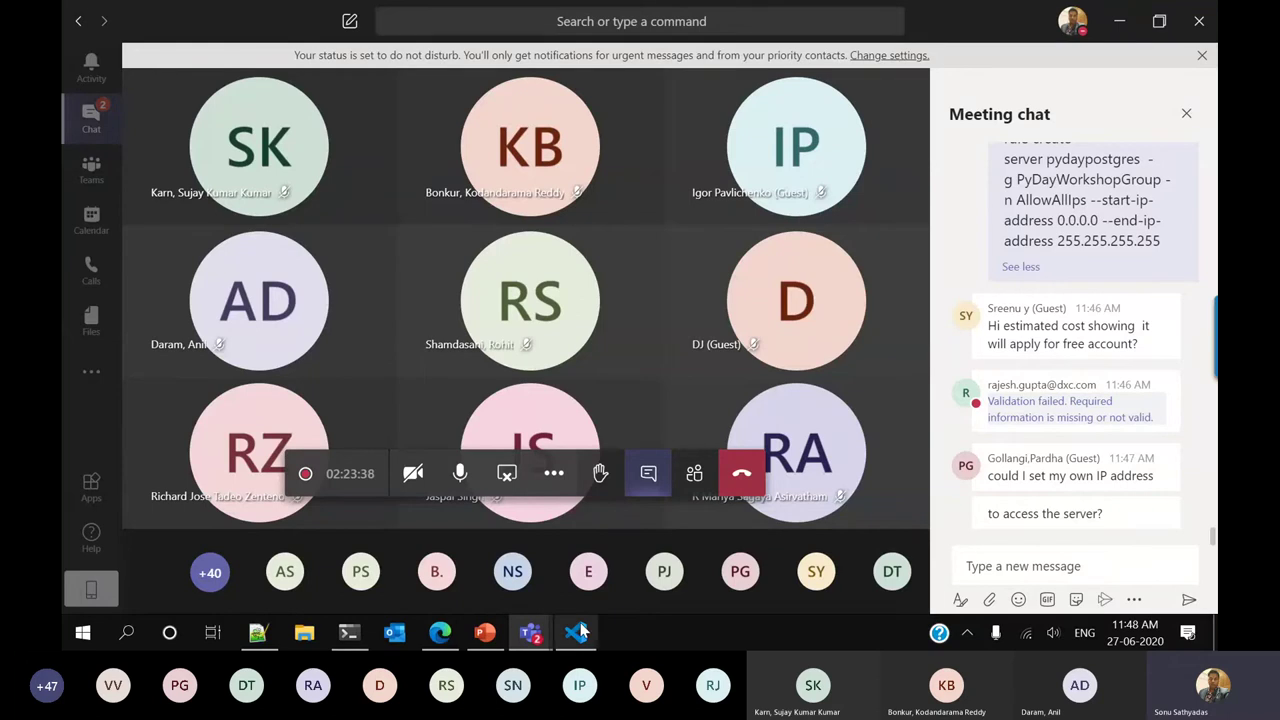
click(455, 635)
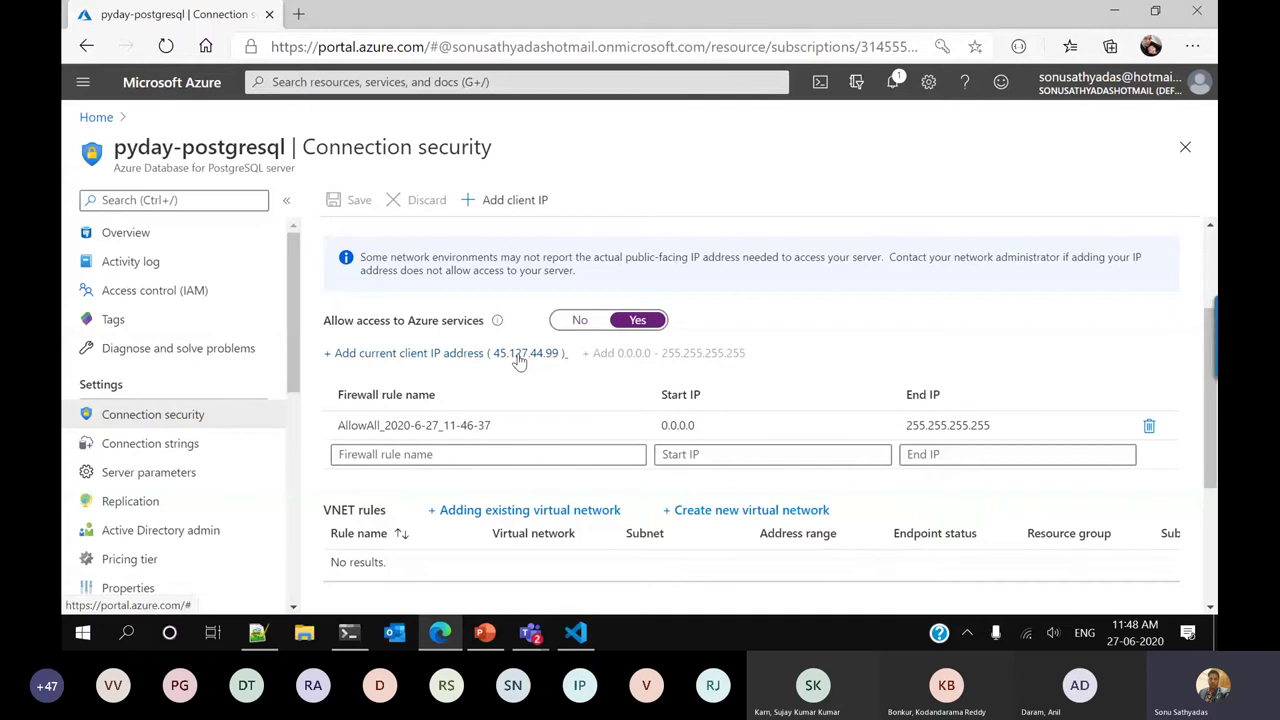
Add a firewall rule for client IP 45.127.44.99, save it, and open the server Overview
click(521, 358)
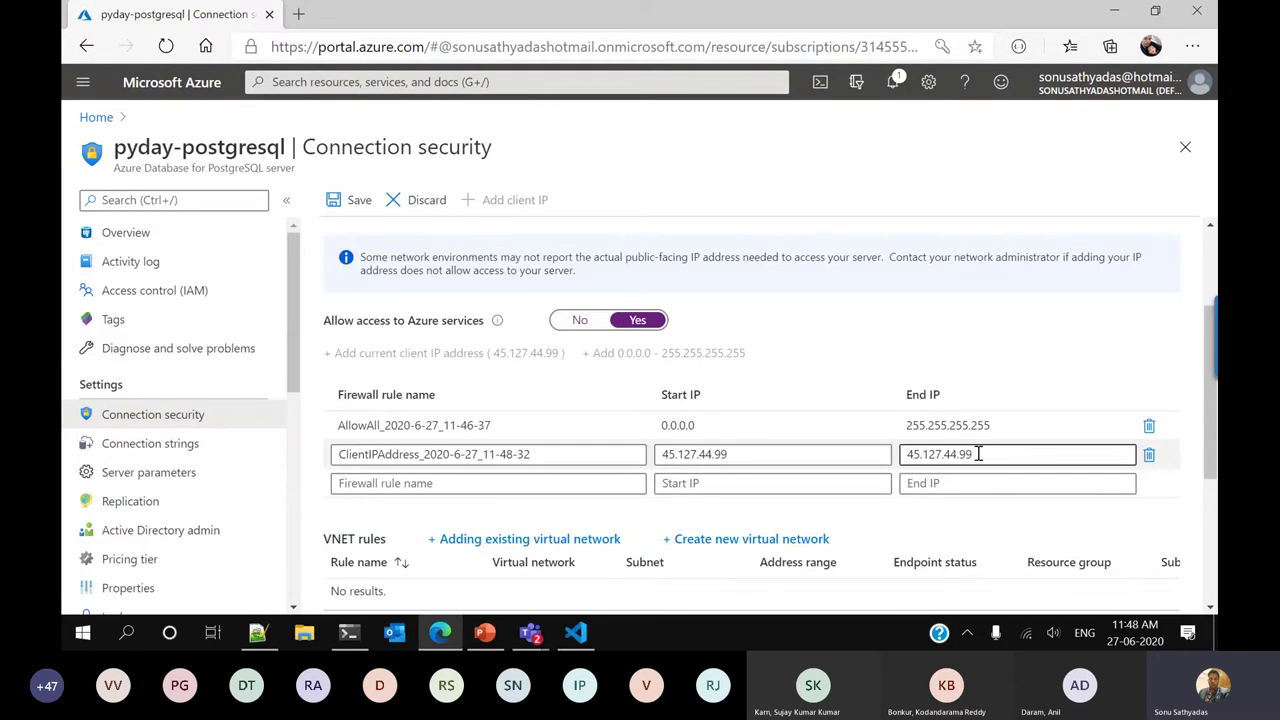
click(720, 486)
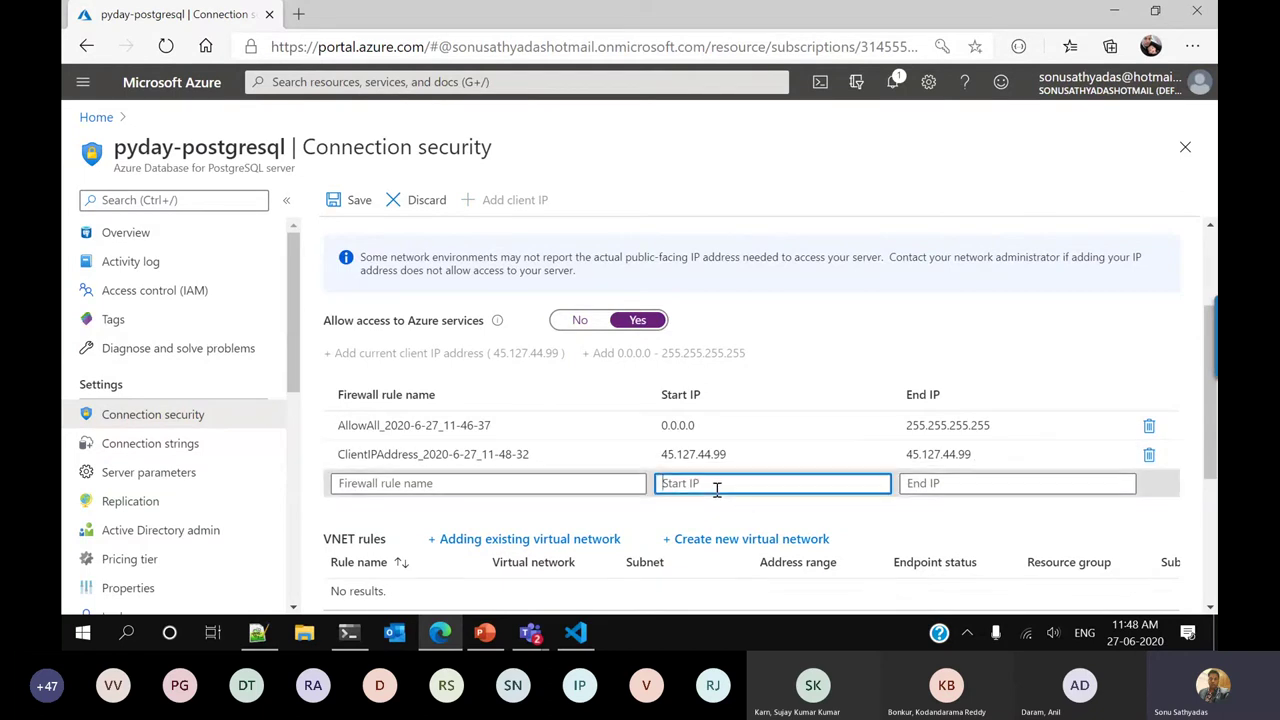
click(953, 485)
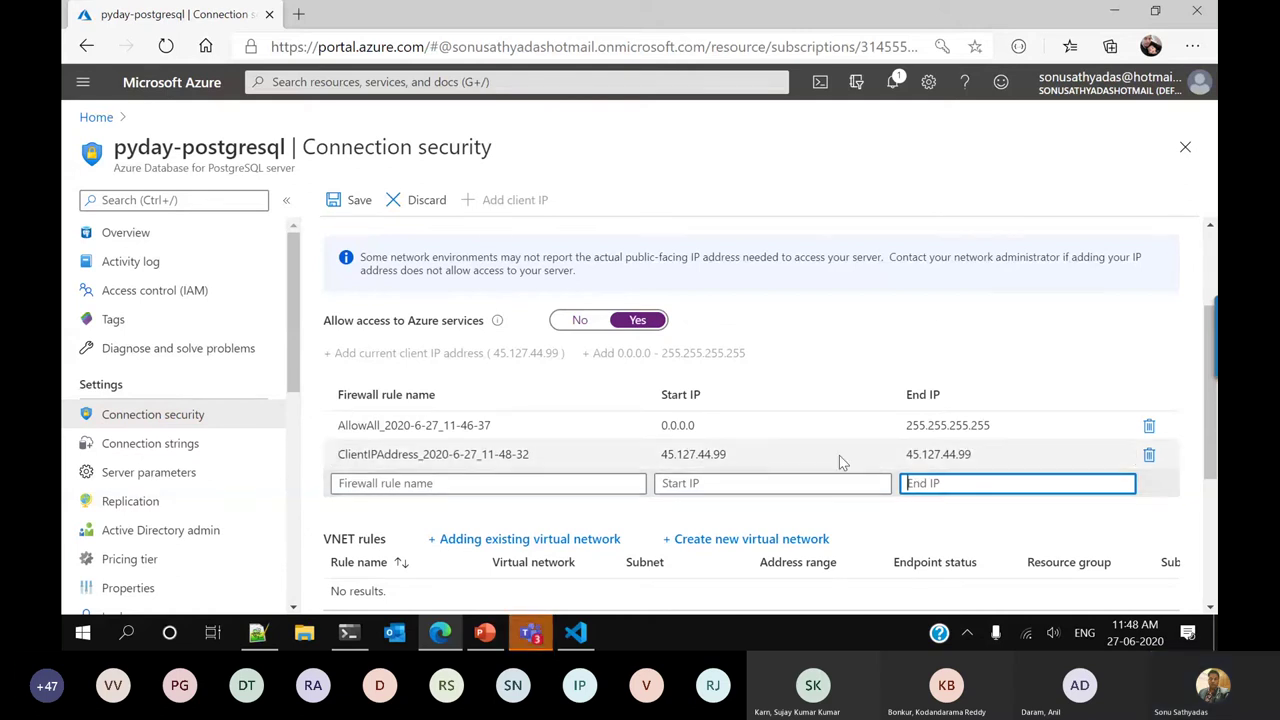
click(781, 425)
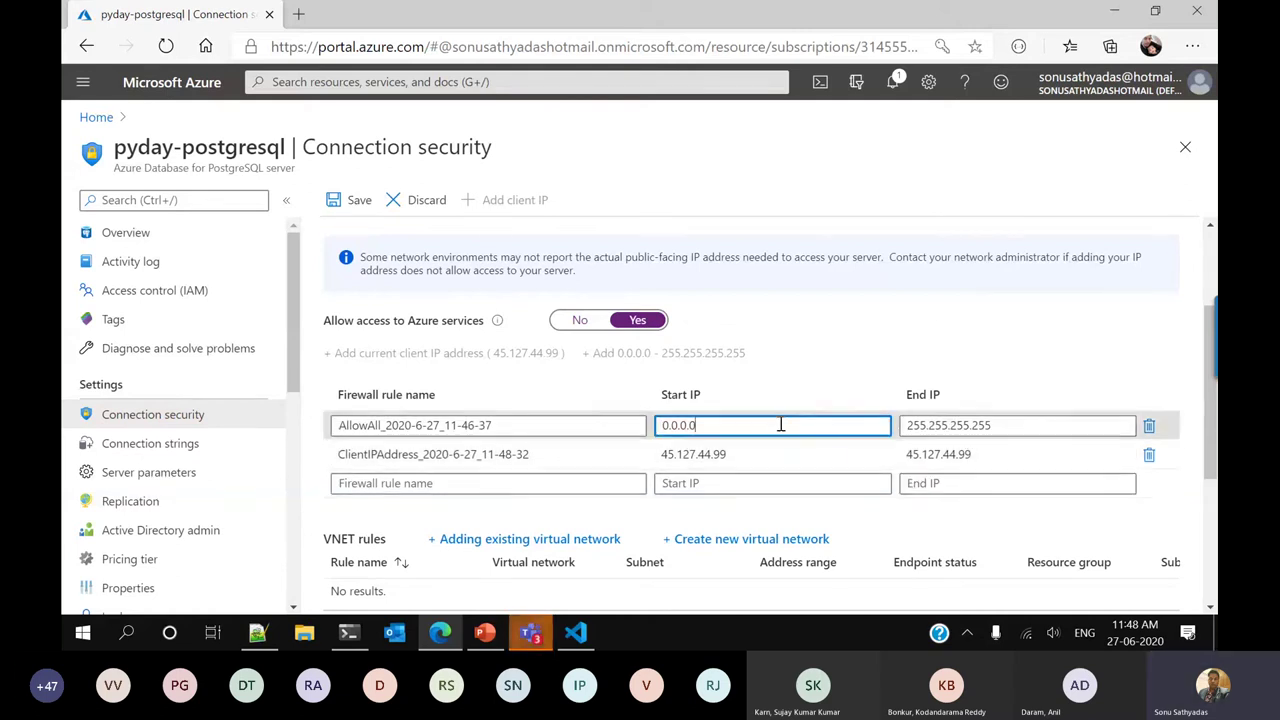
click(942, 425)
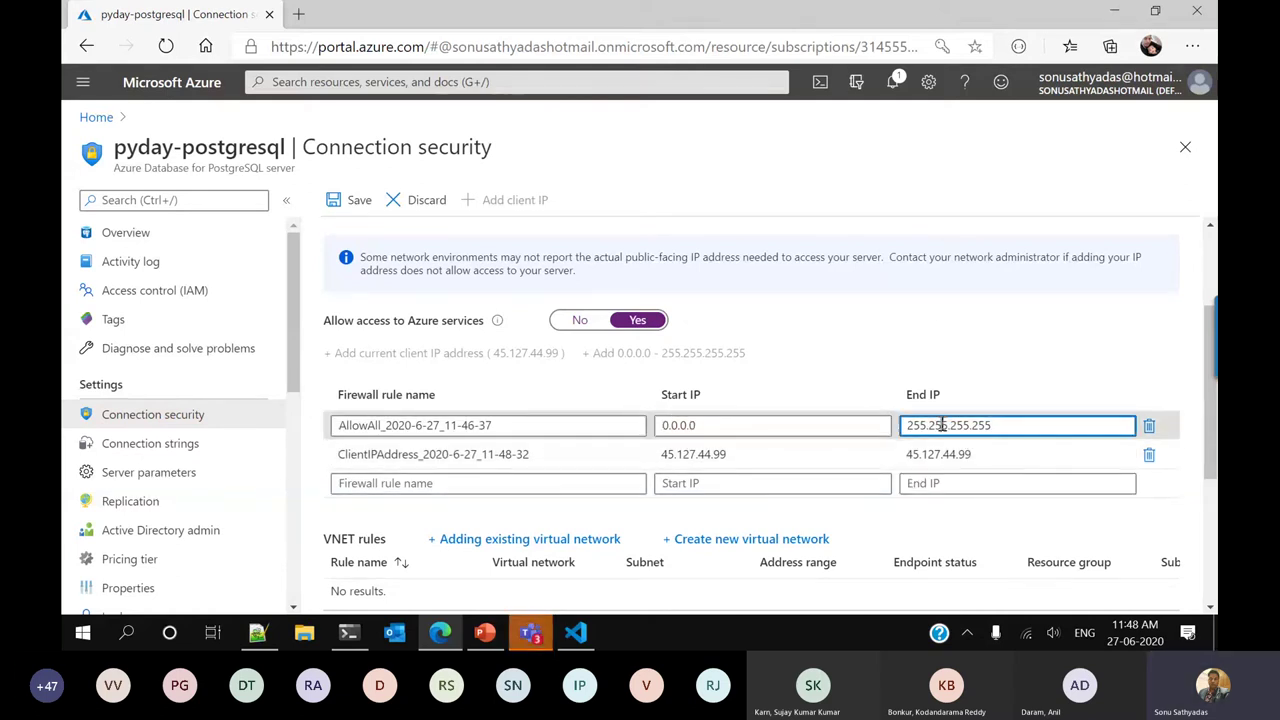
click(360, 202)
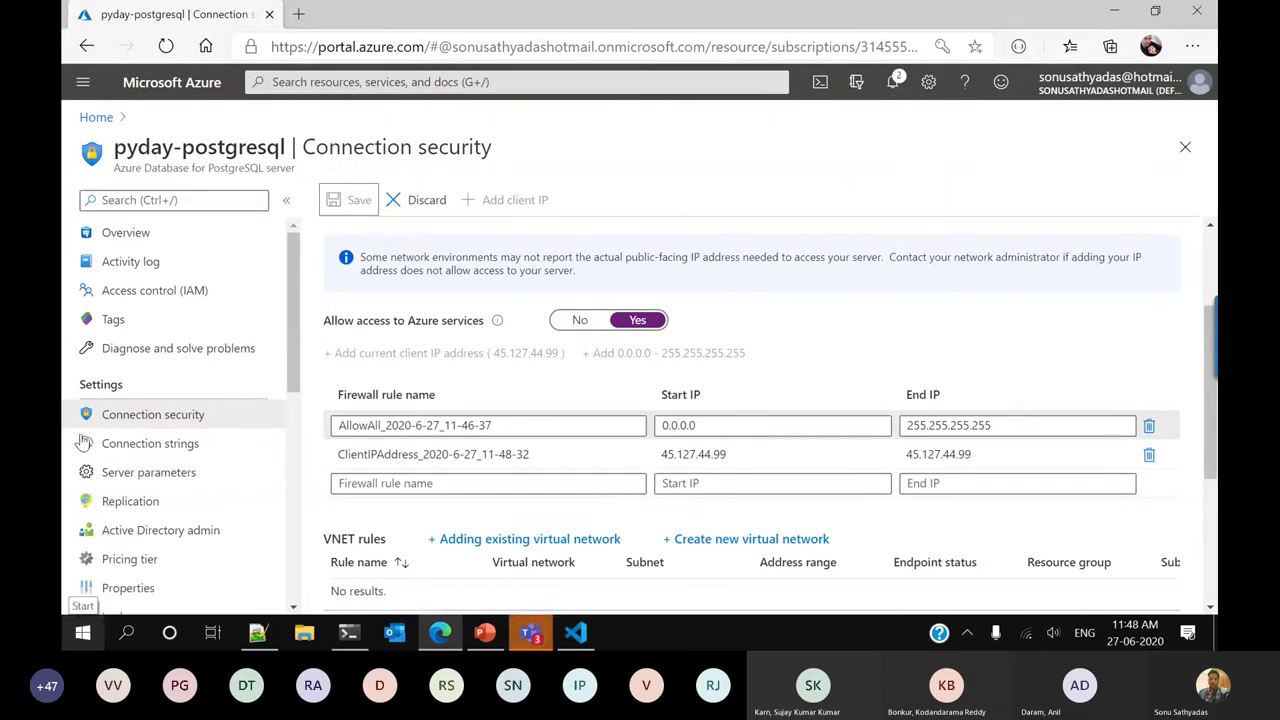
click(98, 233)
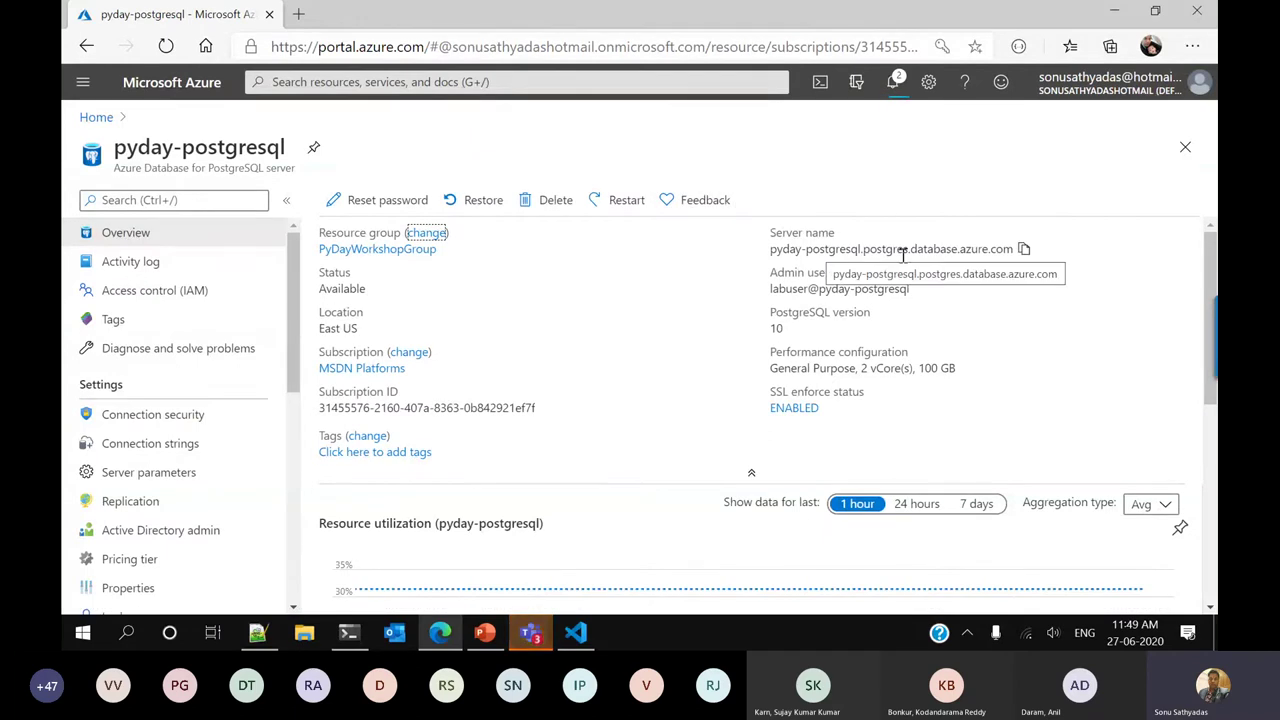
Select the Admin username on the Overview page, then launch pgAdmin 4 from the Start menu
drag(773, 289, 911, 290)
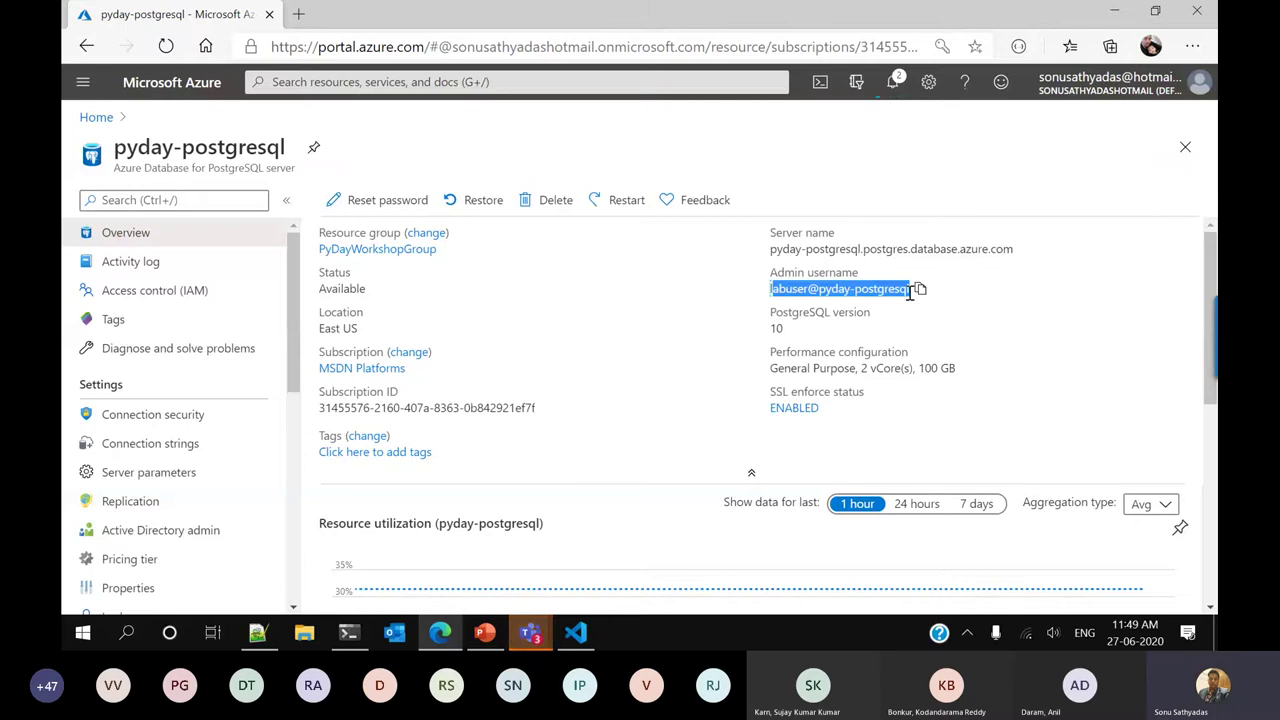
click(83, 632)
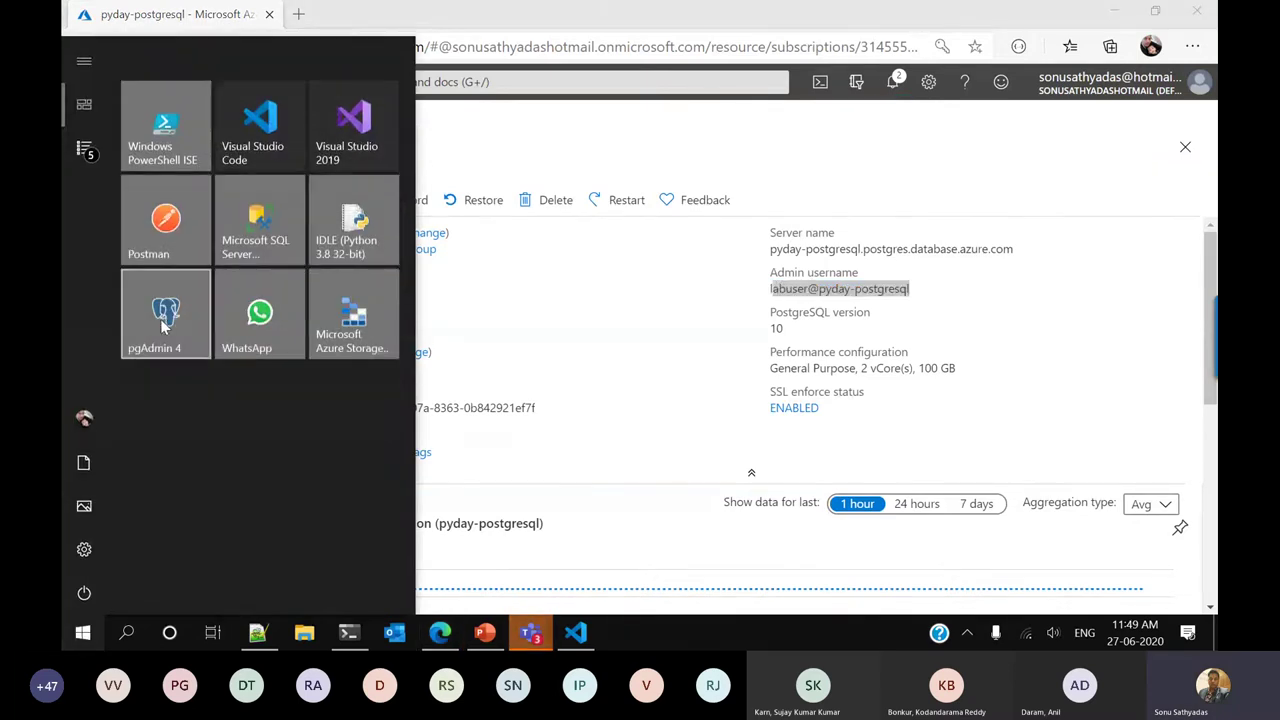
click(166, 316)
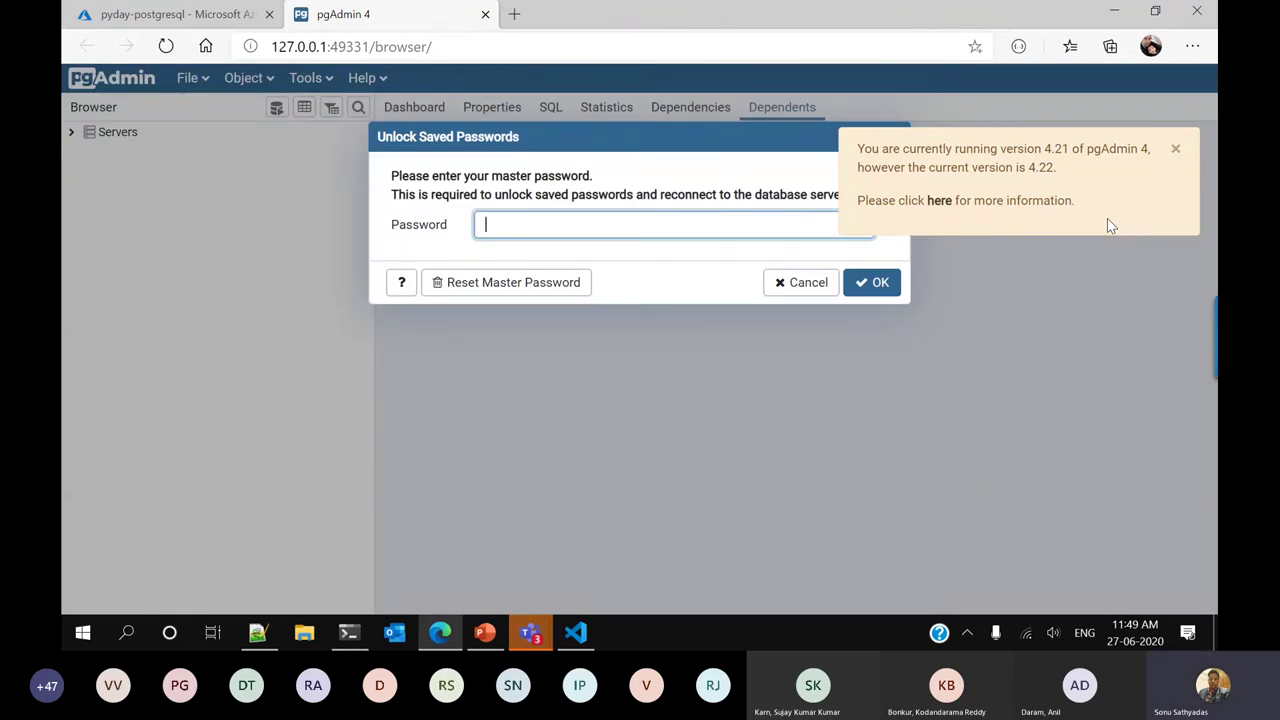
Unlock pgAdmin with the master password, dismiss Edge and update prompts, and open Servers' Create menu
text(*****)
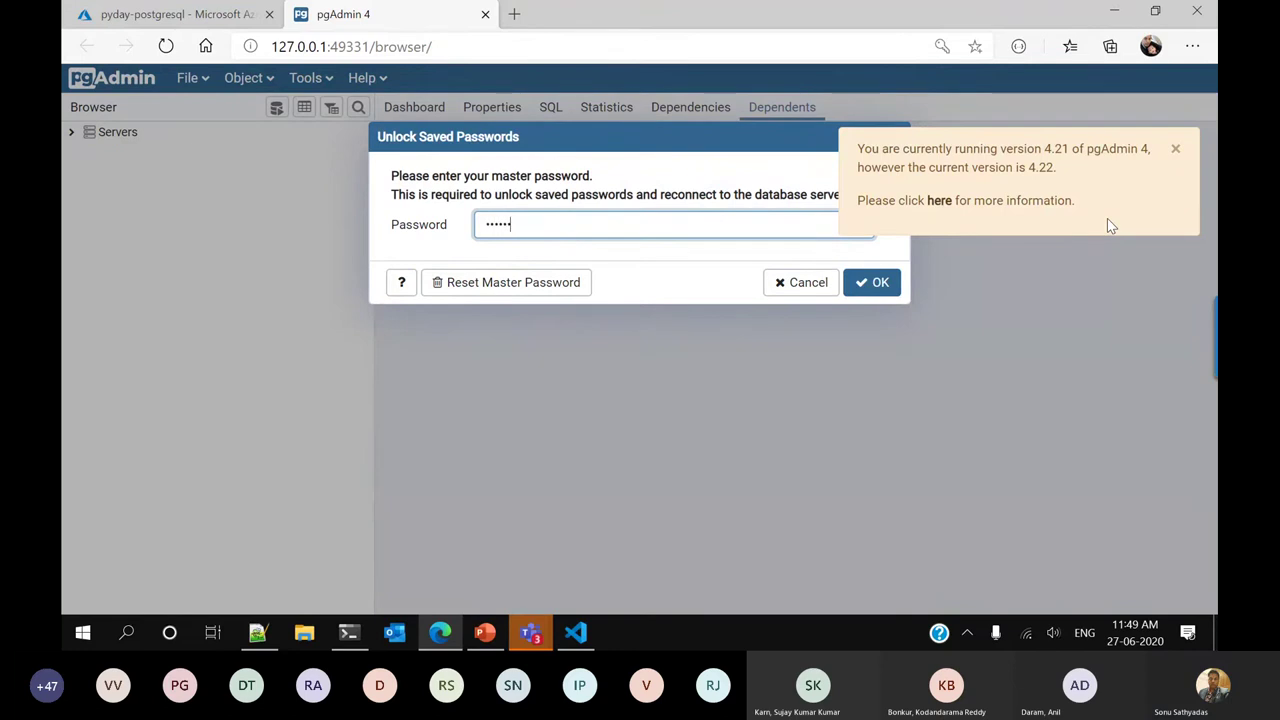
text(******)
key(Return)
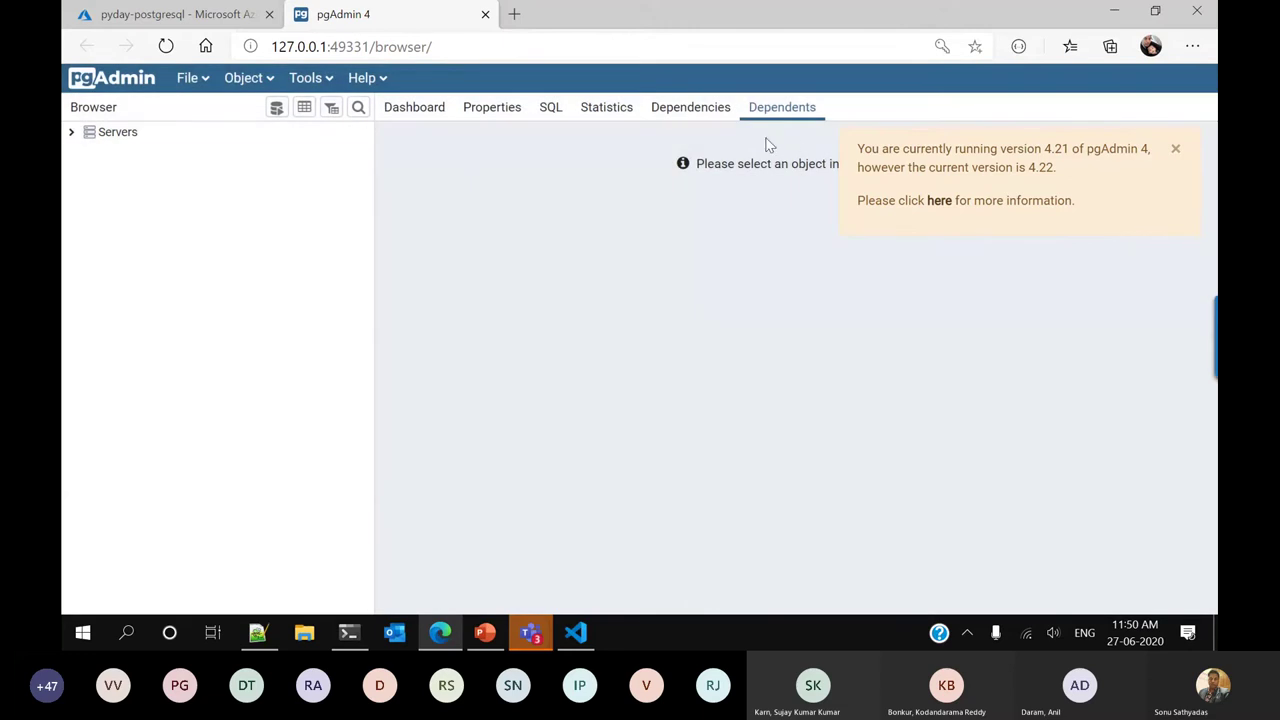
click(86, 136)
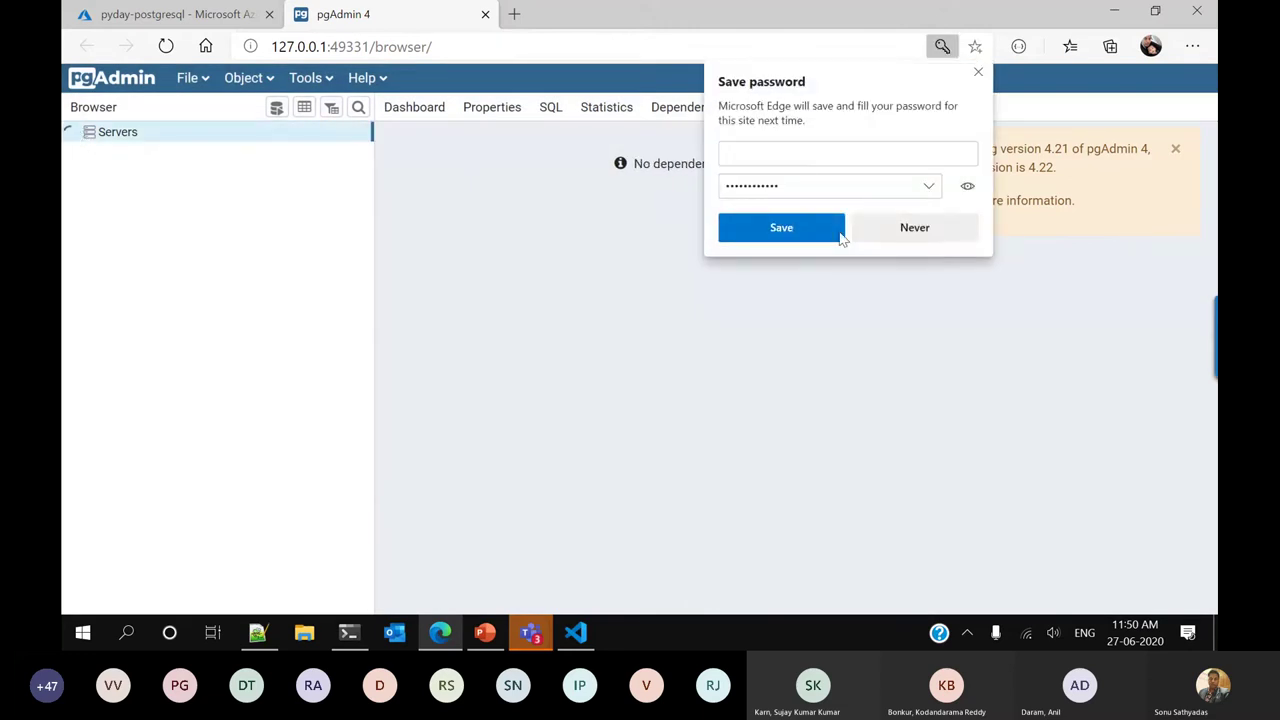
click(894, 228)
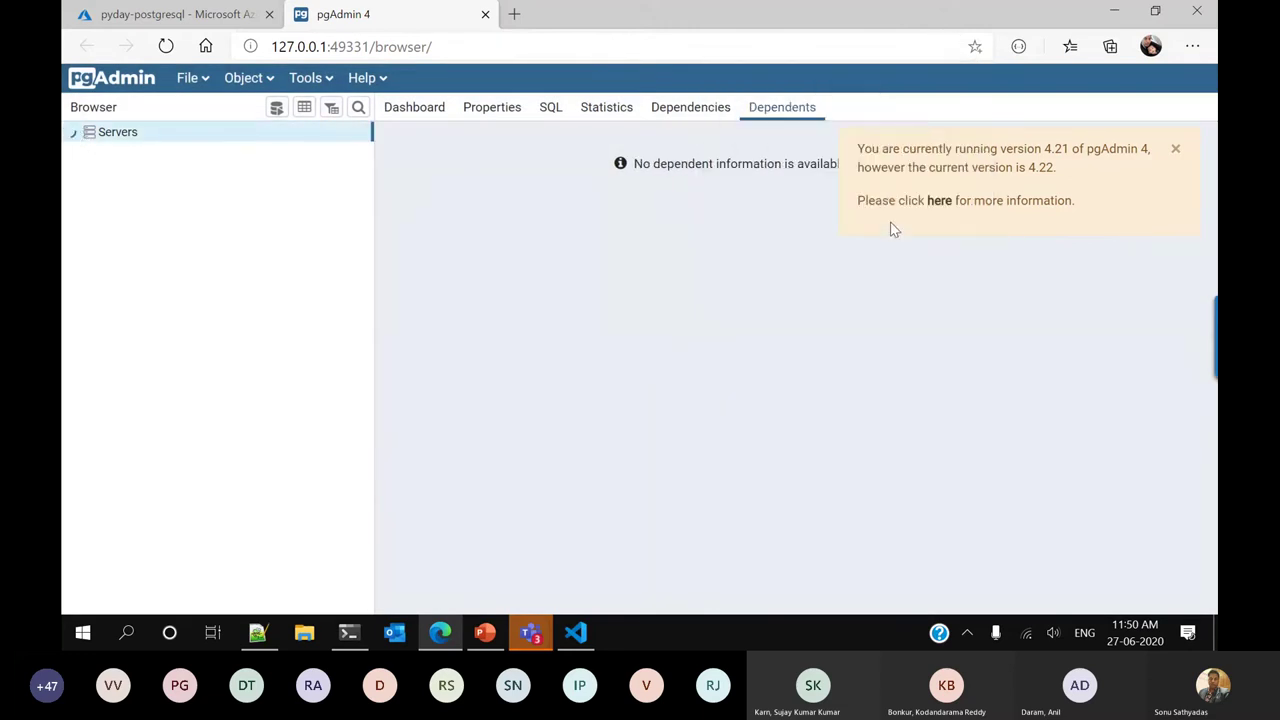
click(1176, 149)
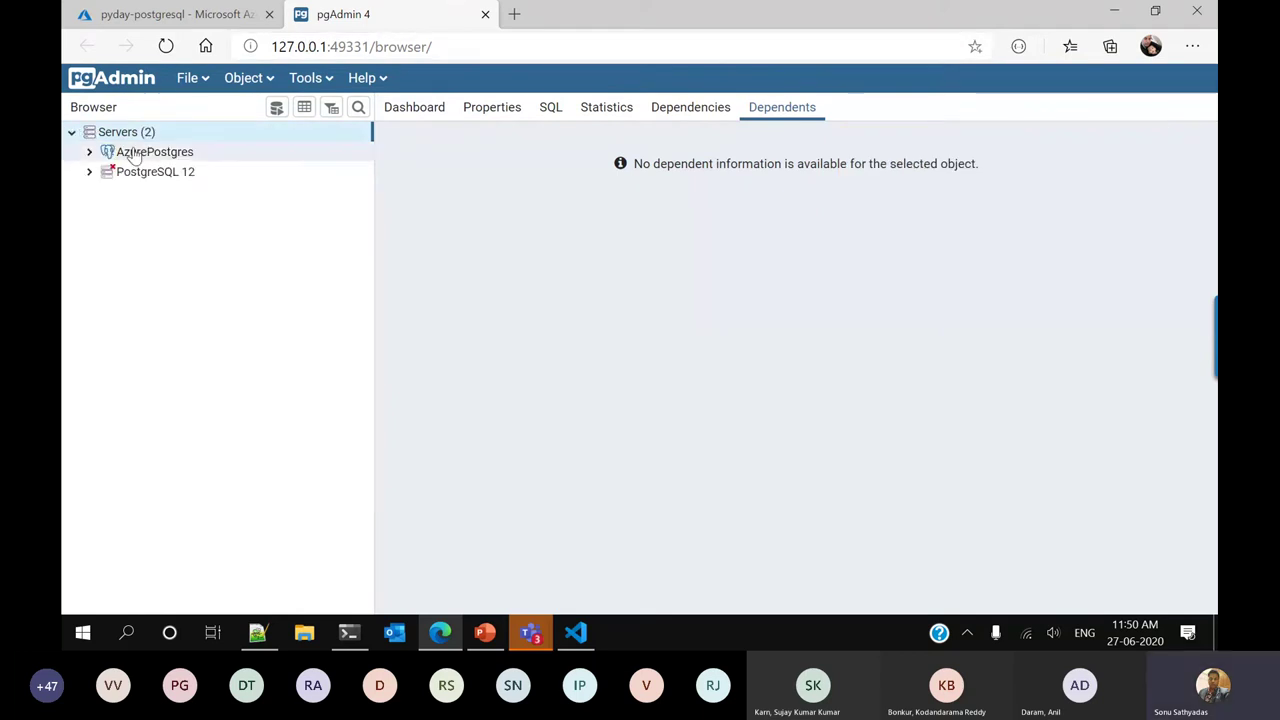
right_click(130, 140)
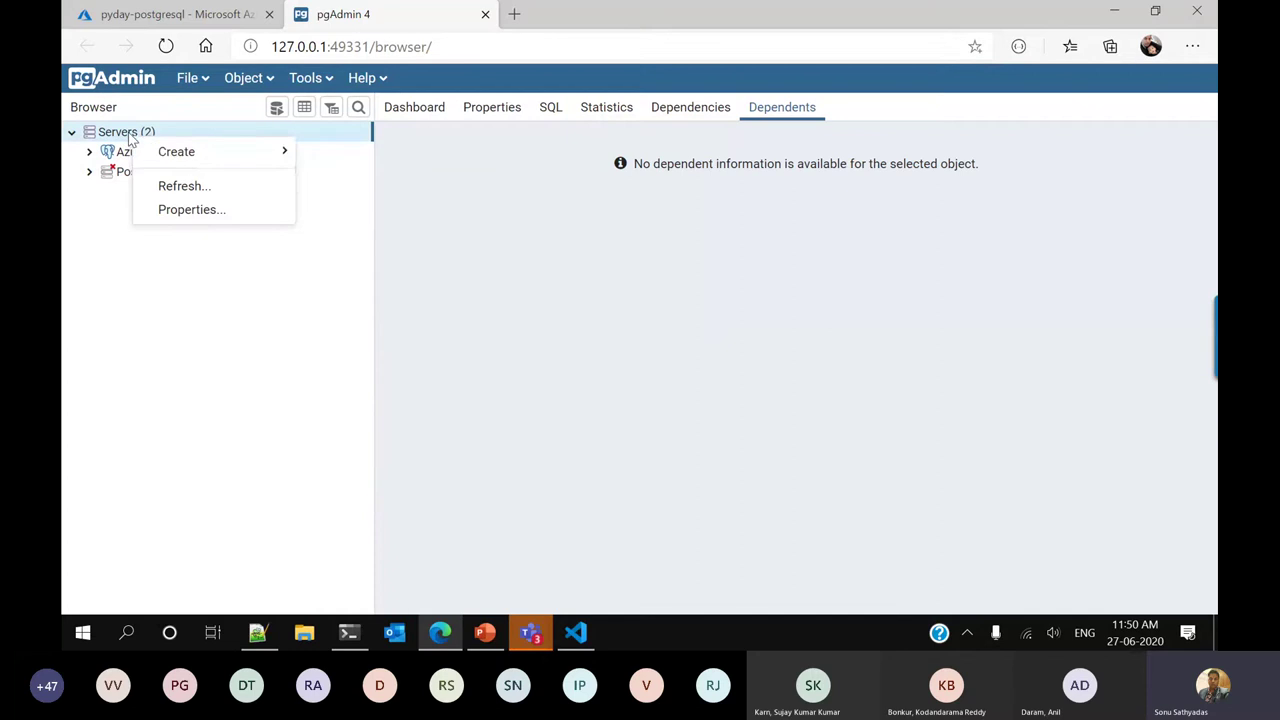
mouse_move(172, 157)
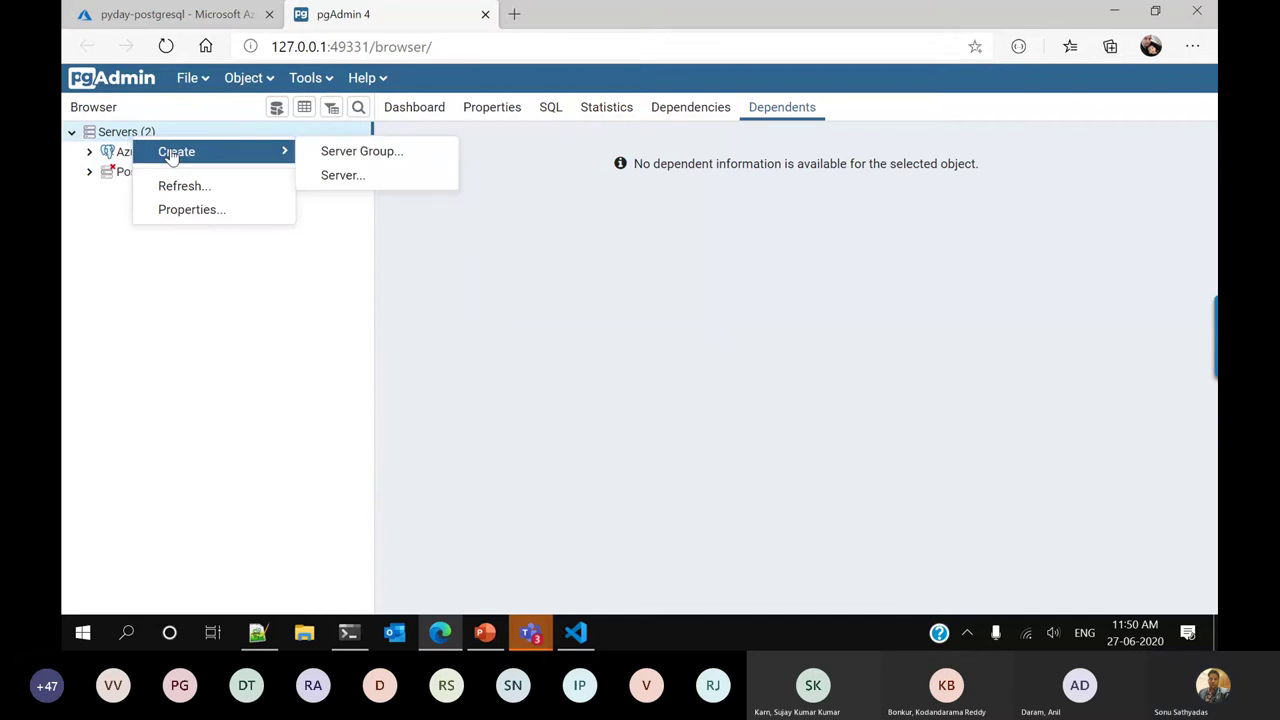
Name the new server MyPyDayServer and paste pyday-postgresql.postgres.database.azure.com as its host
click(338, 178)
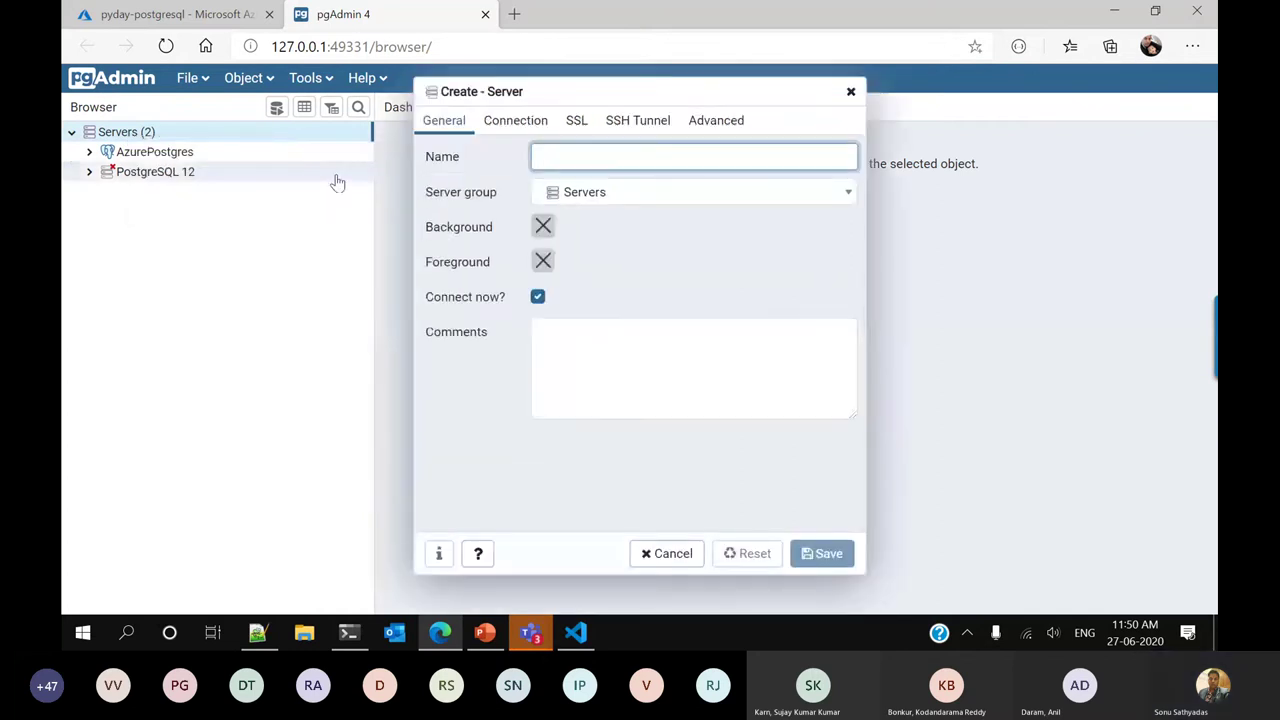
text(My)
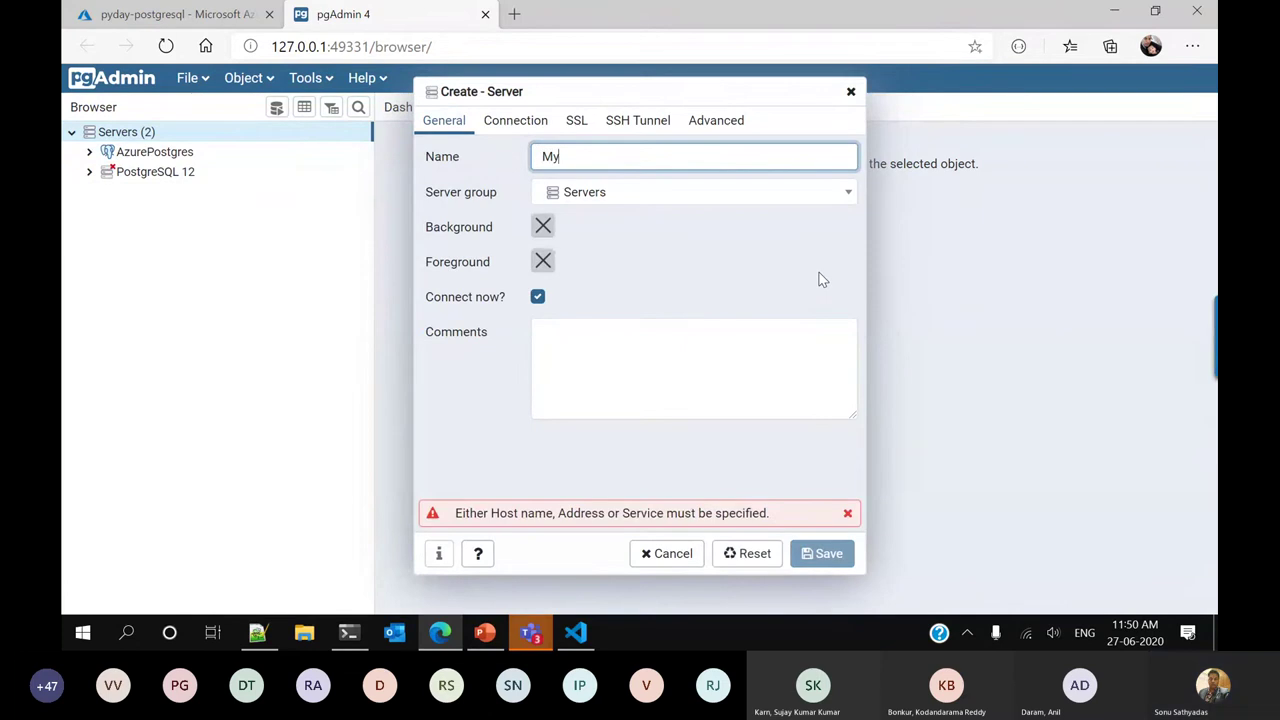
text(PyDay)
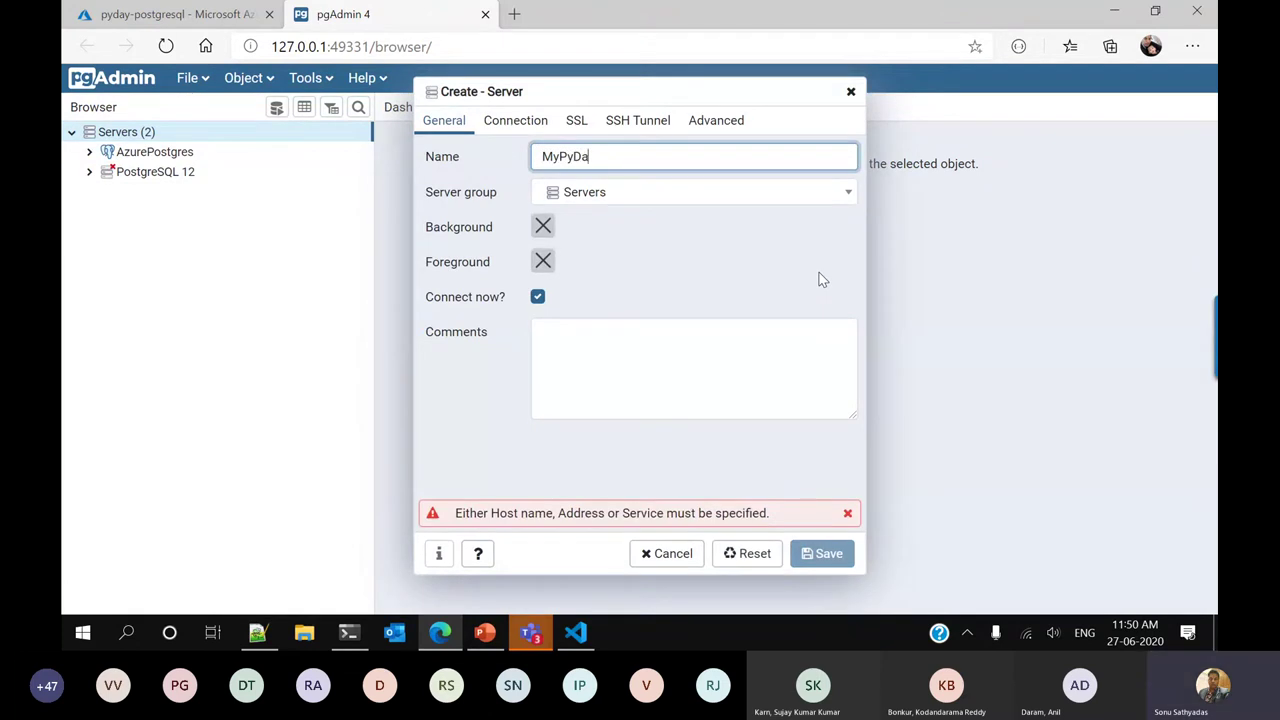
text(ver)
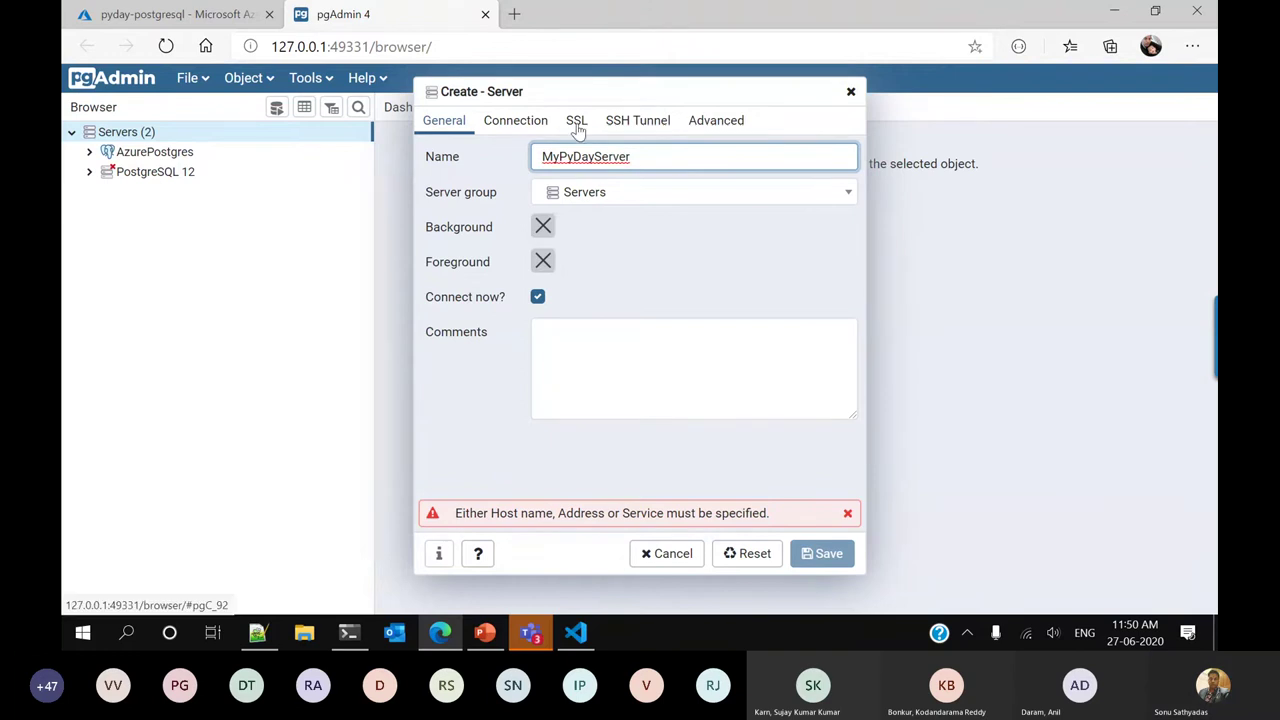
click(516, 124)
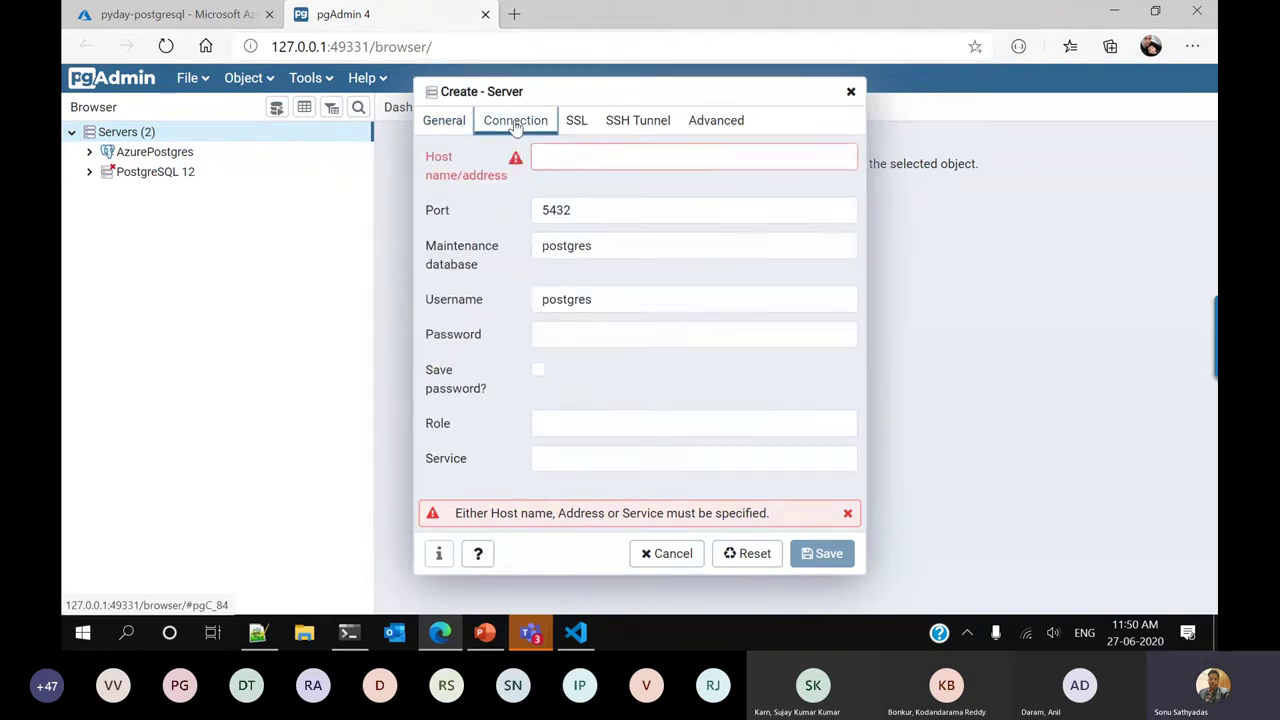
click(570, 155)
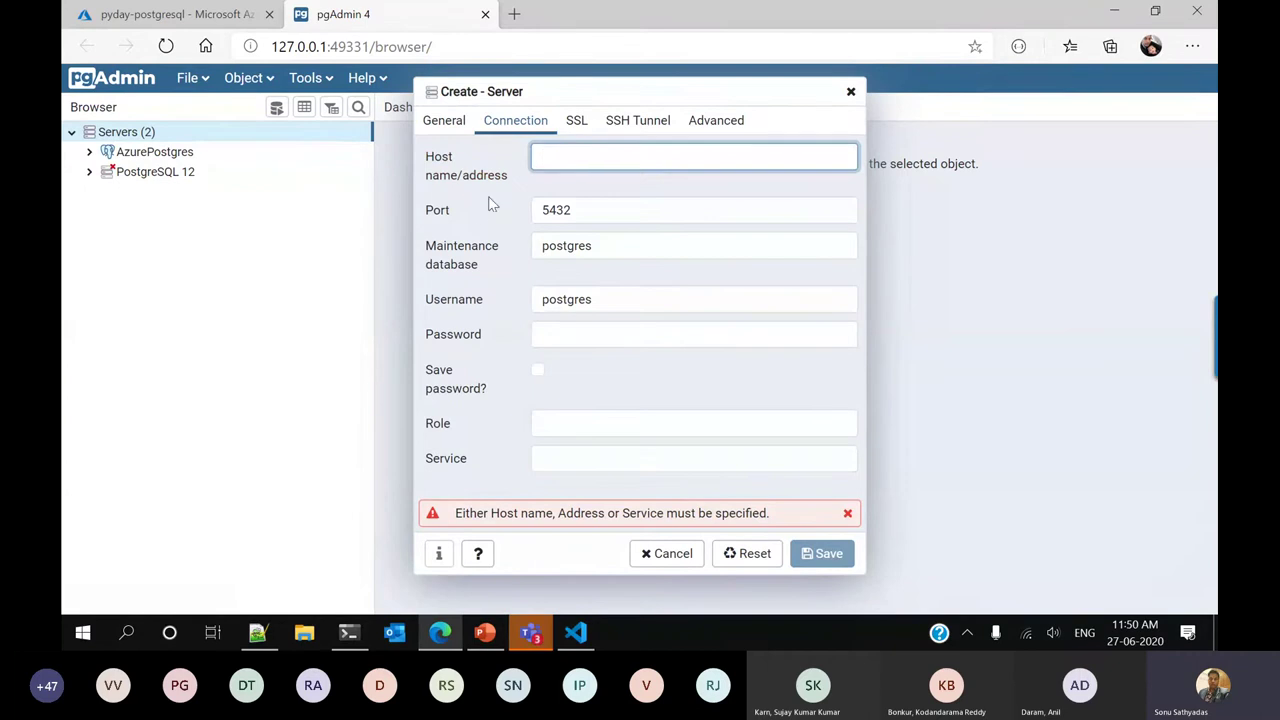
click(437, 638)
click(437, 632)
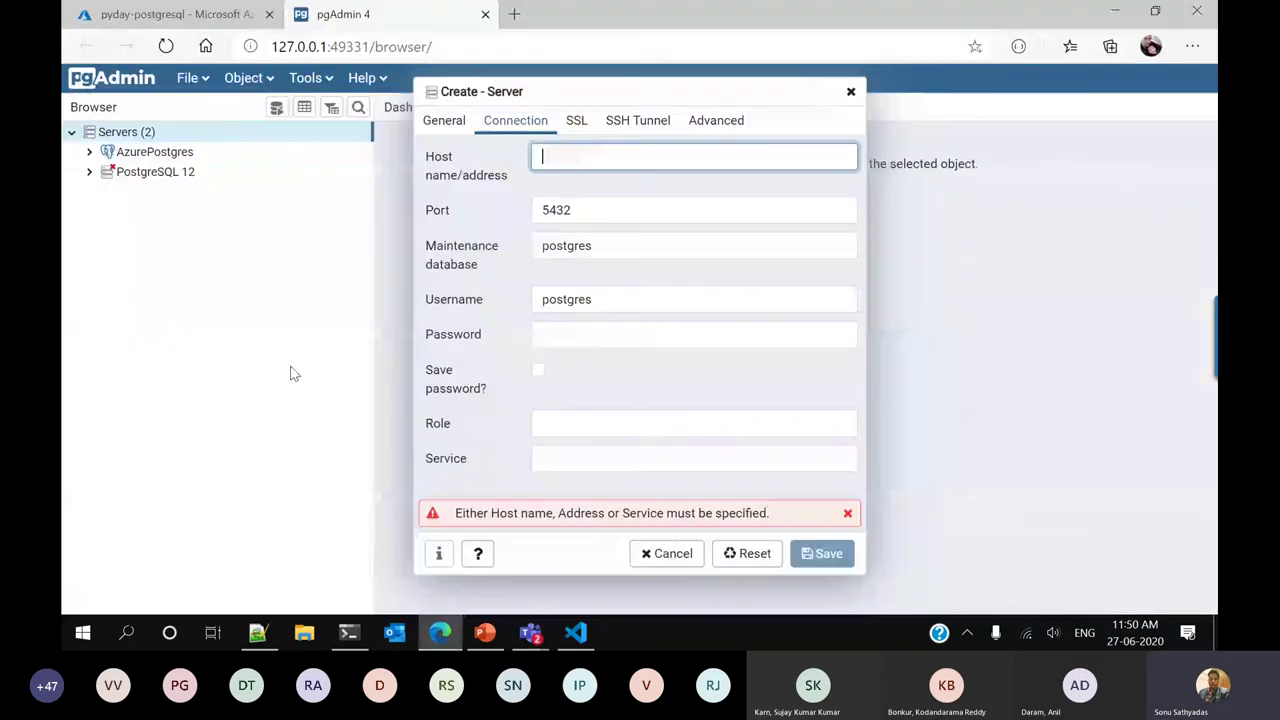
click(171, 24)
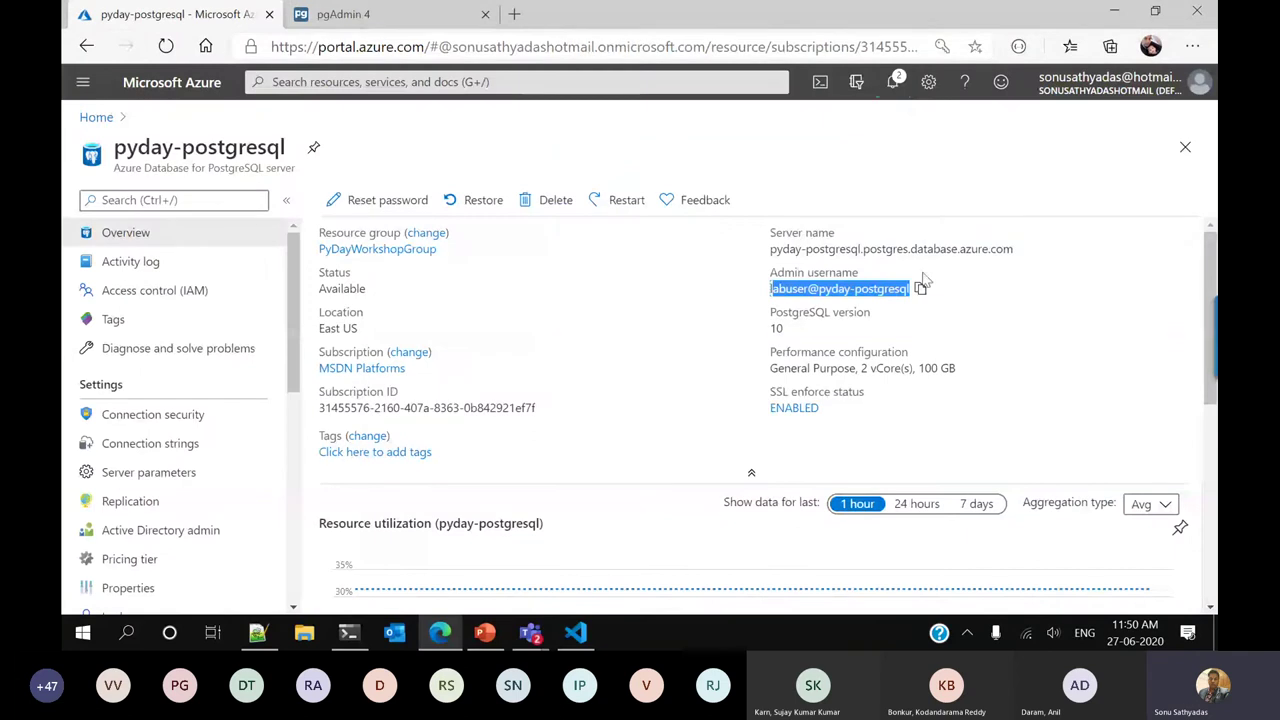
click(1024, 248)
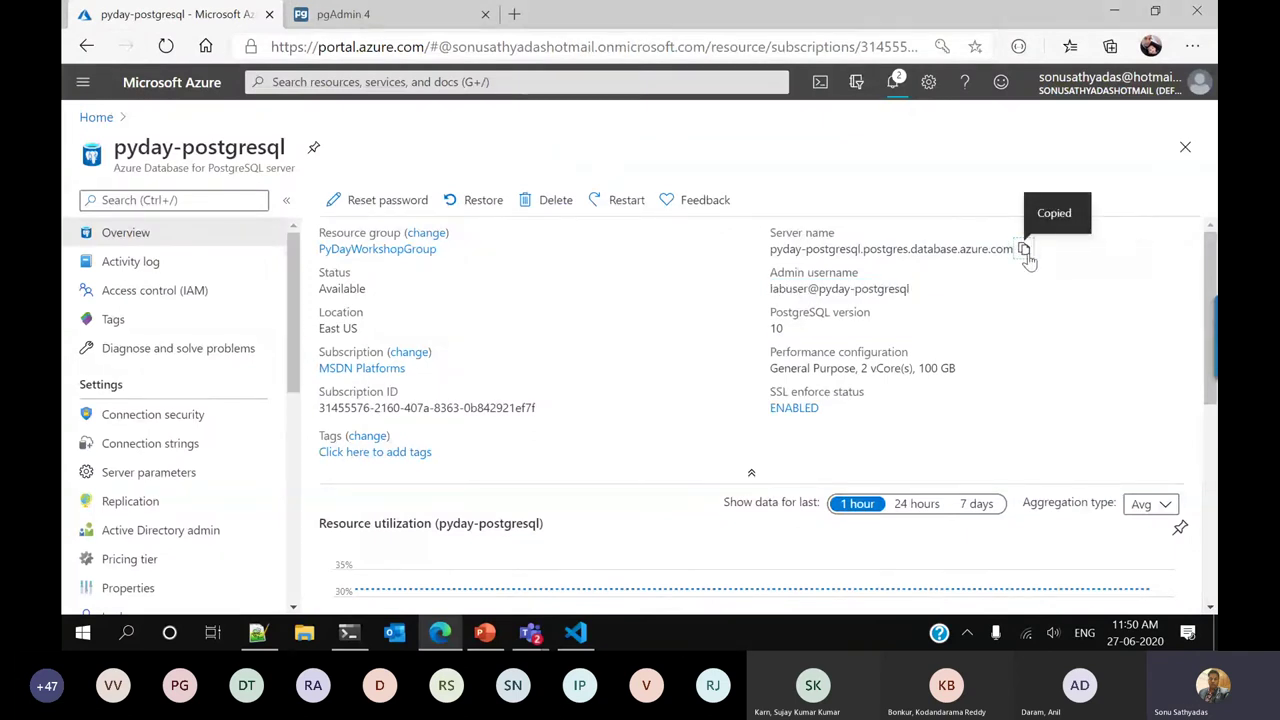
click(398, 12)
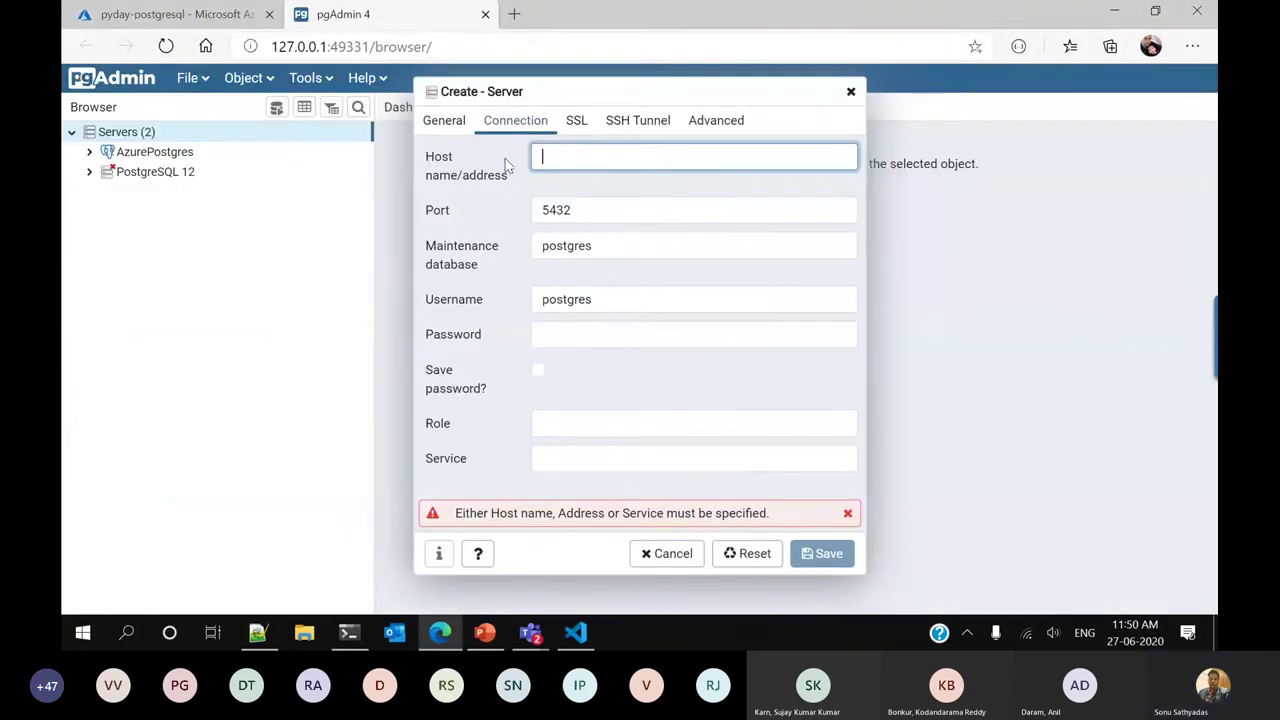
key(ctrl+v)
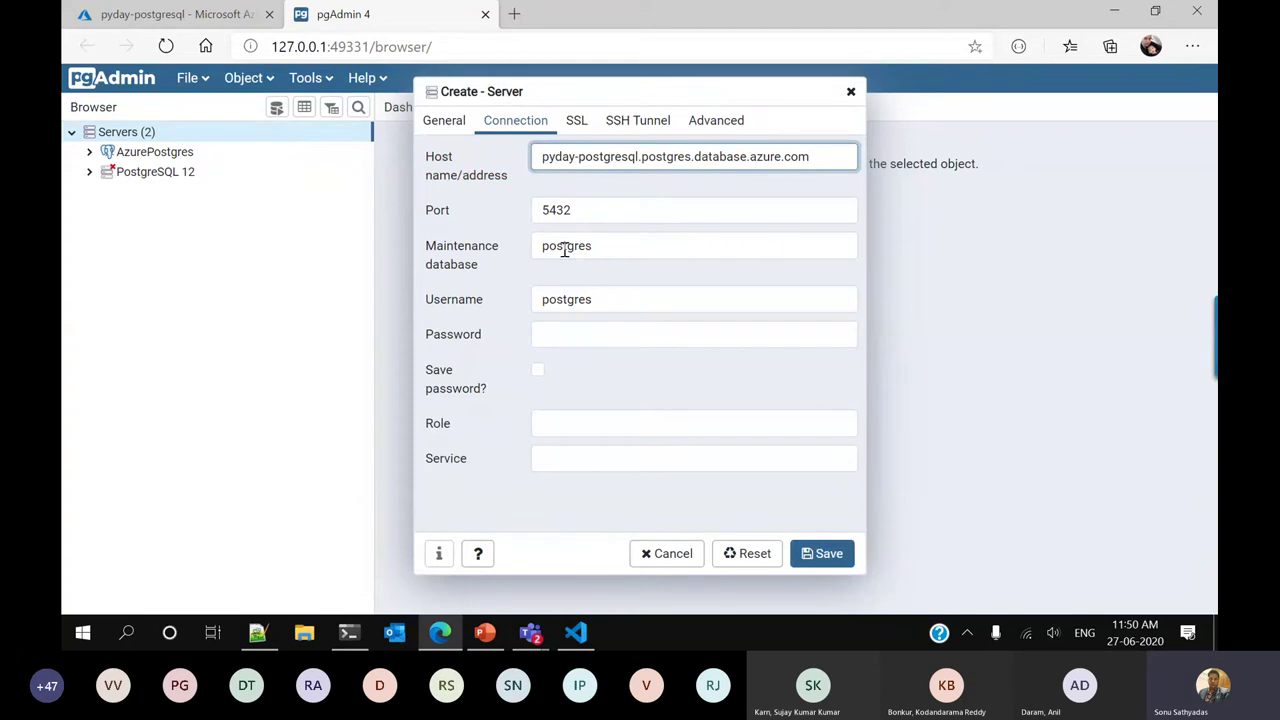
Paste the Azure admin username, enter the server password, and enable Save password
double_click(558, 299)
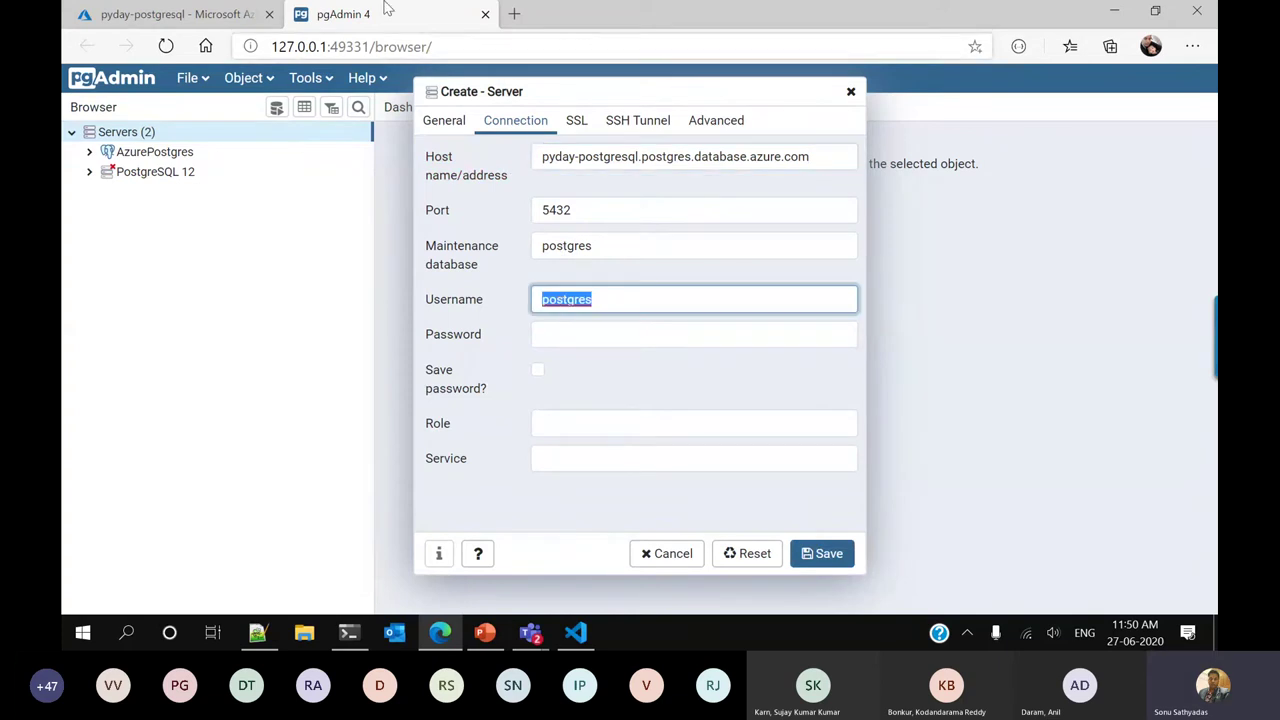
click(175, 14)
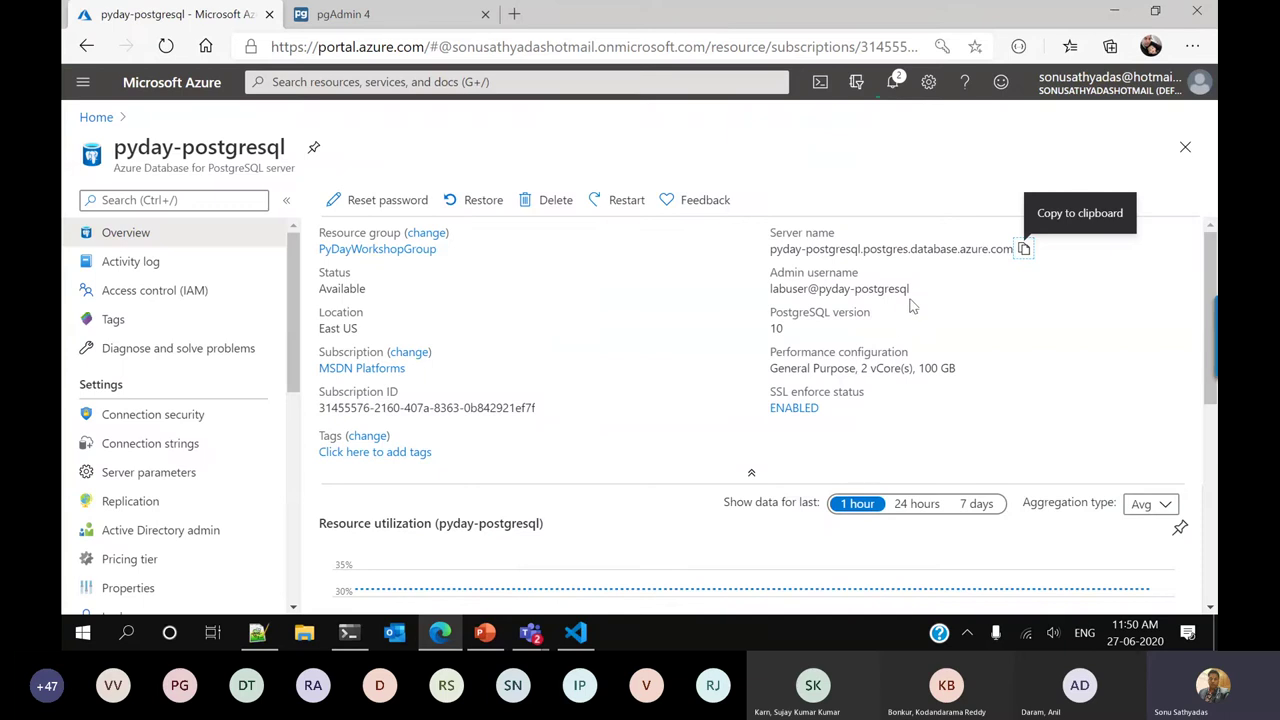
click(920, 288)
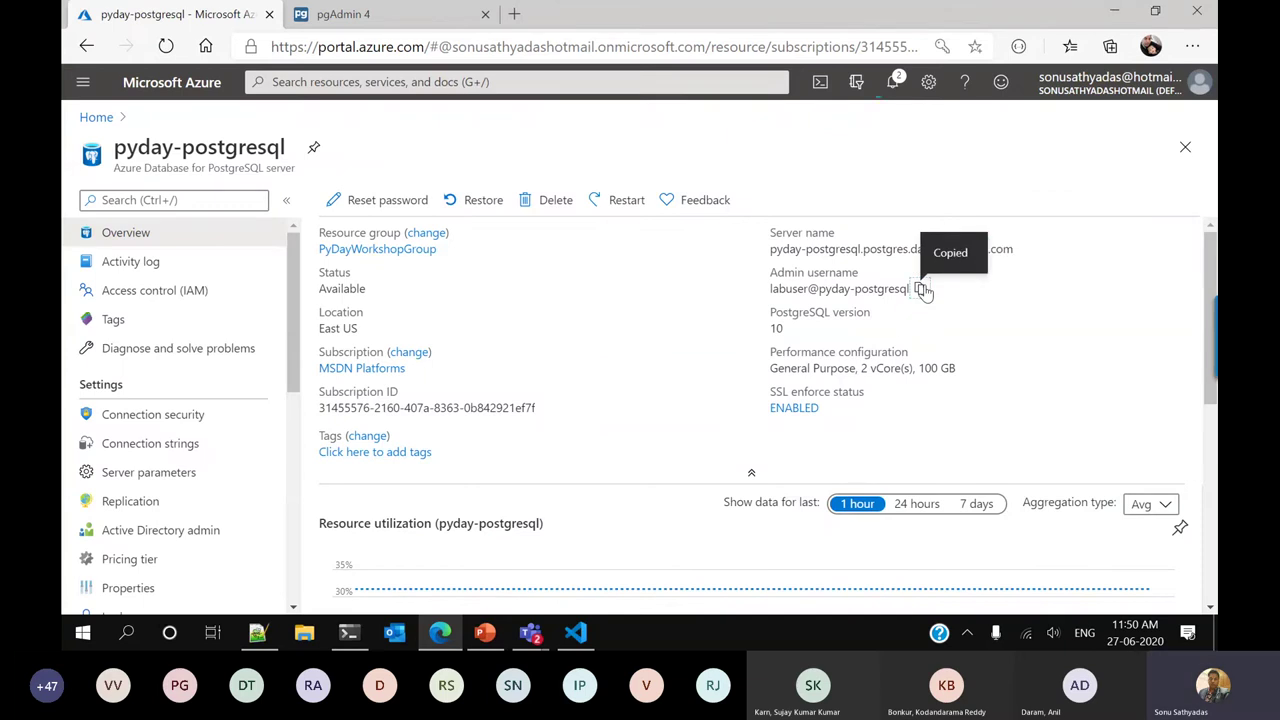
click(437, 12)
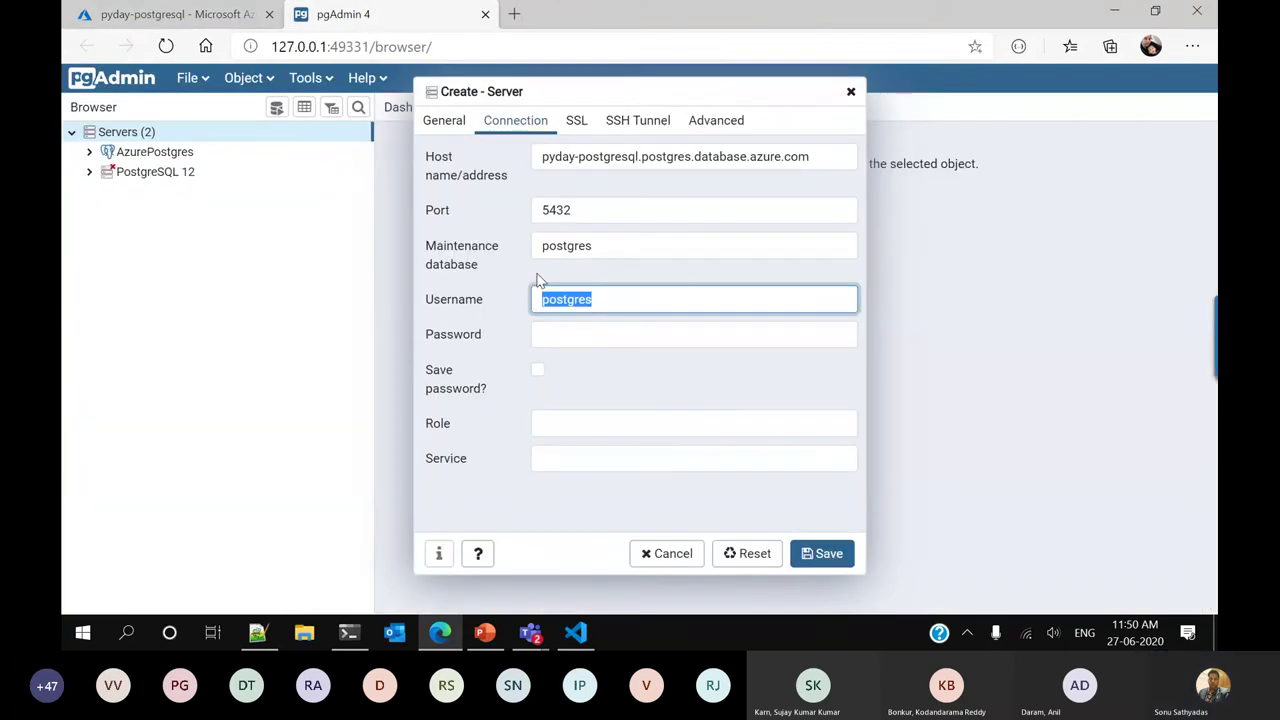
key(ctrl+v)
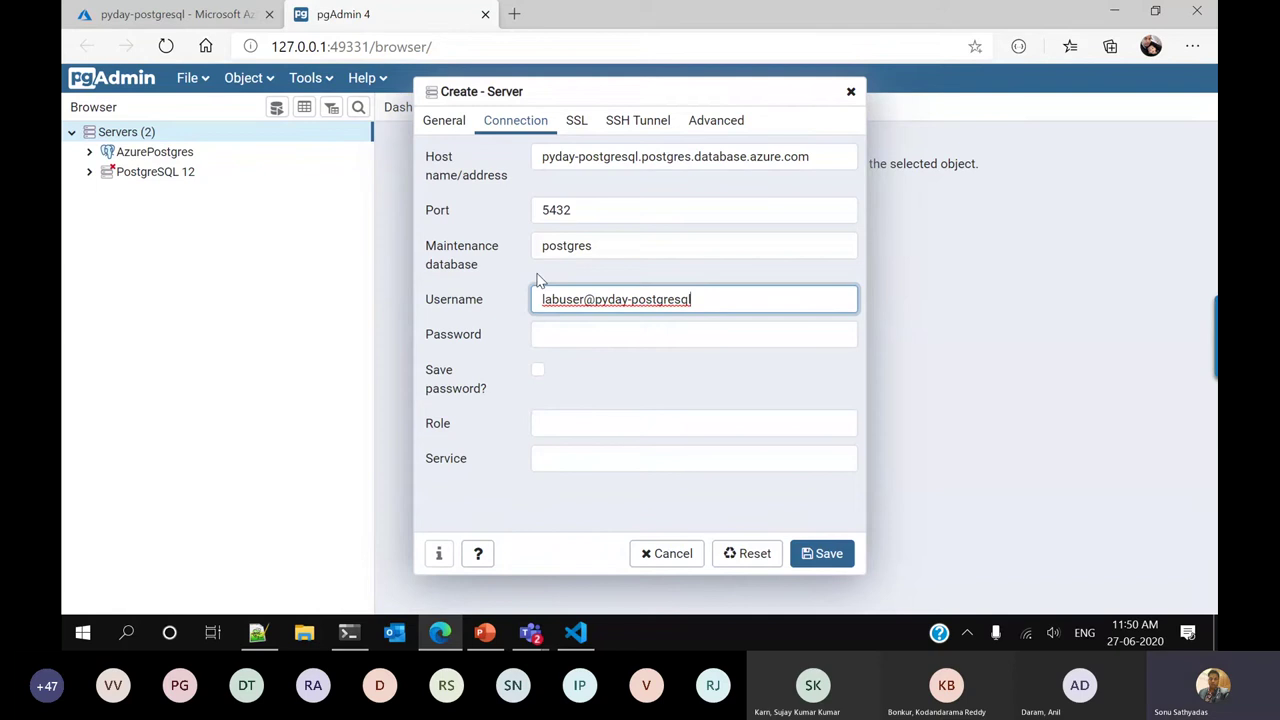
click(580, 336)
text(•••••••)
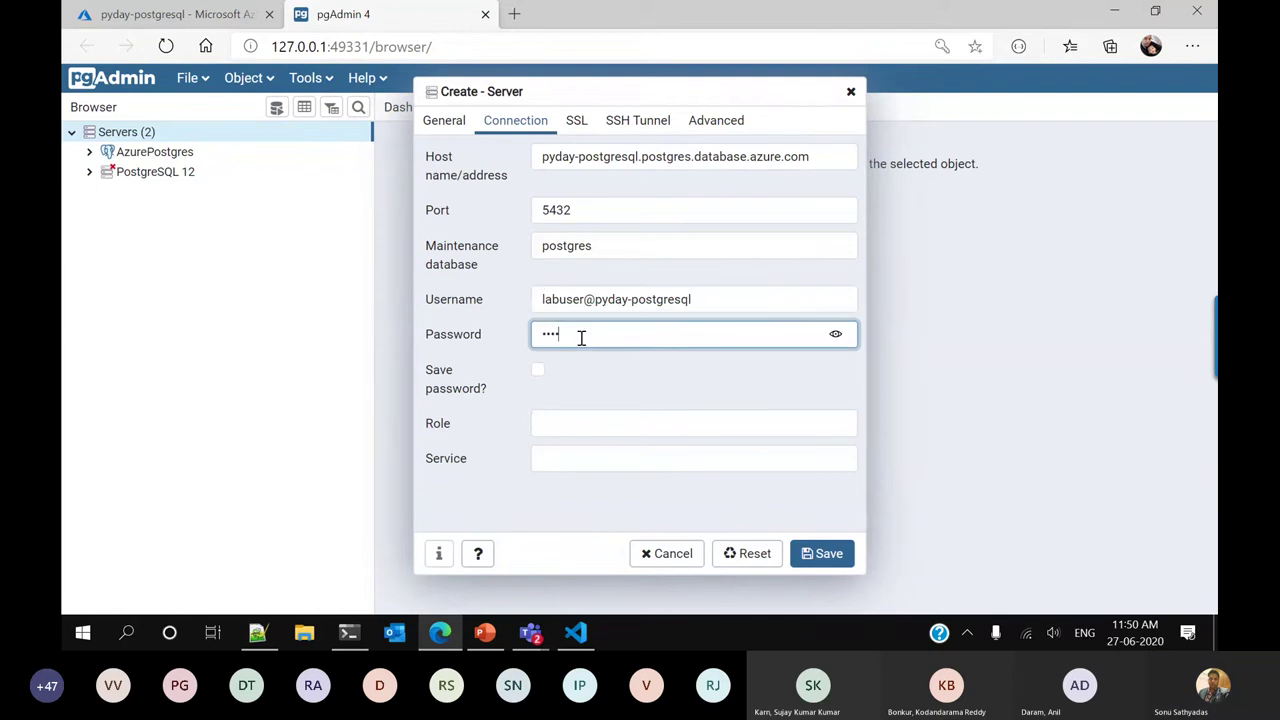
text(•••••)
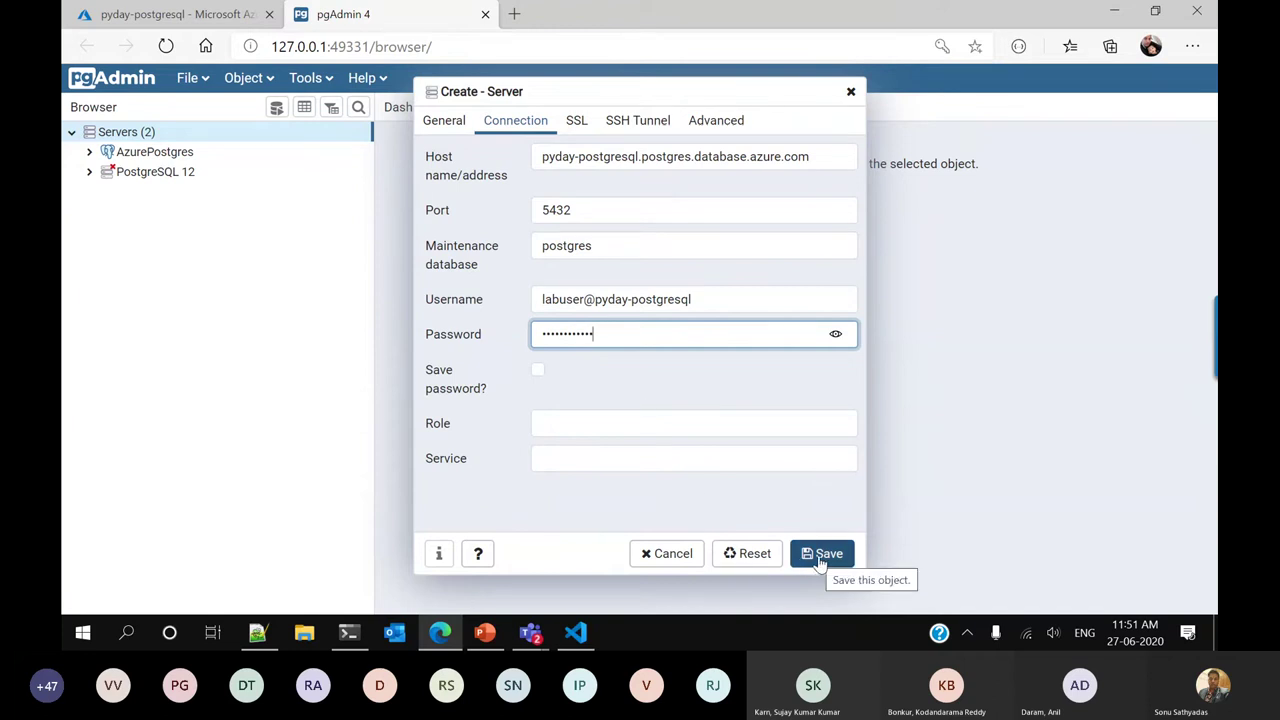
click(539, 370)
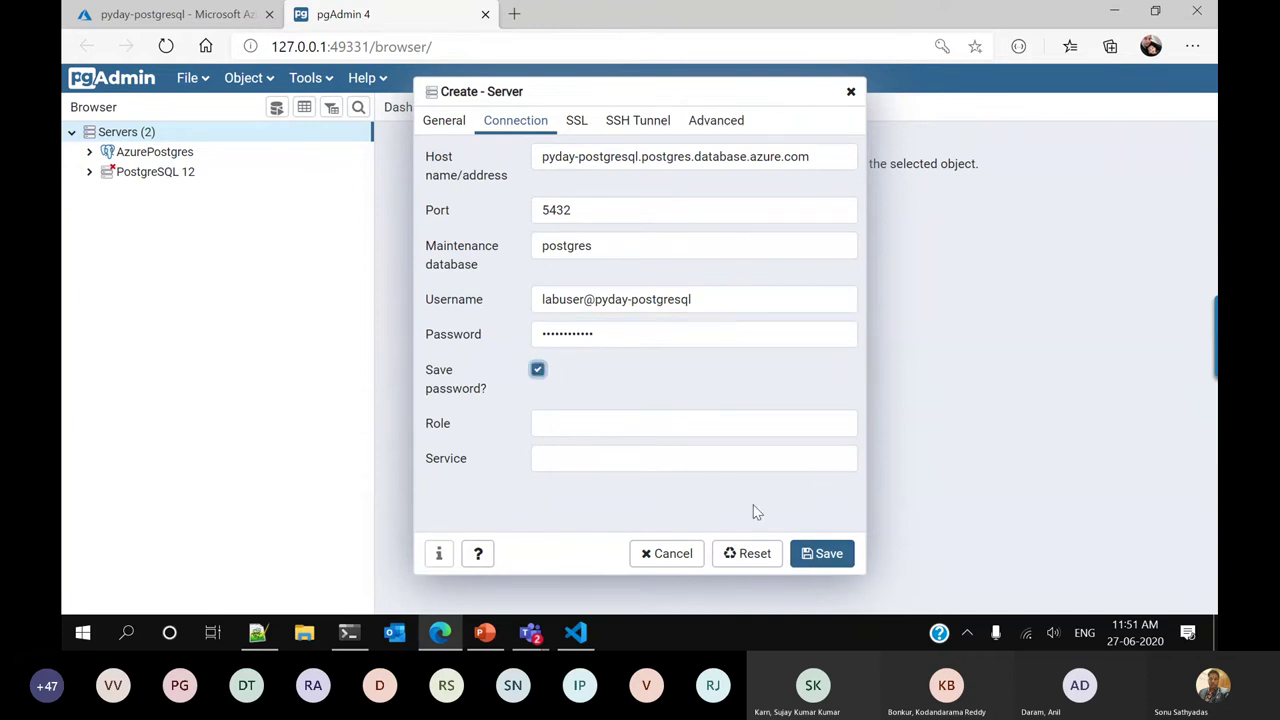
Save MyPyDayServer, decline Edge's password offer, and view its azure_maintenance, azure_sys and postgres databases
click(838, 565)
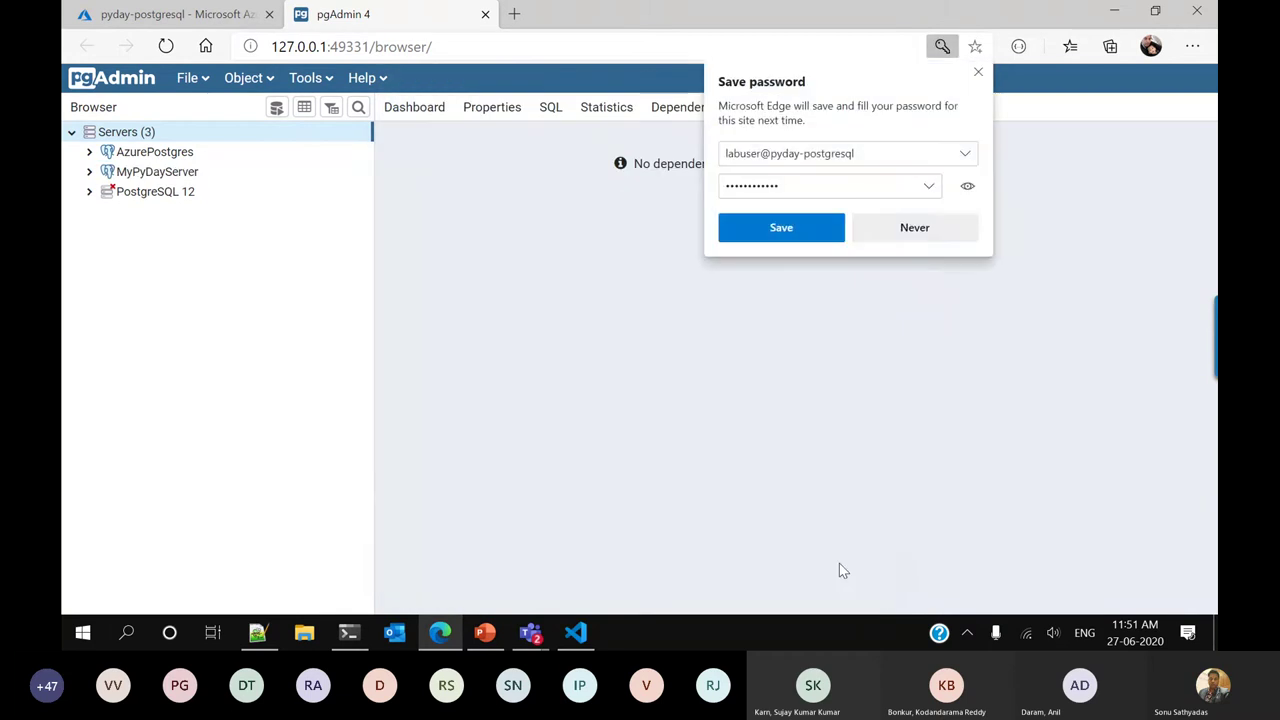
click(871, 229)
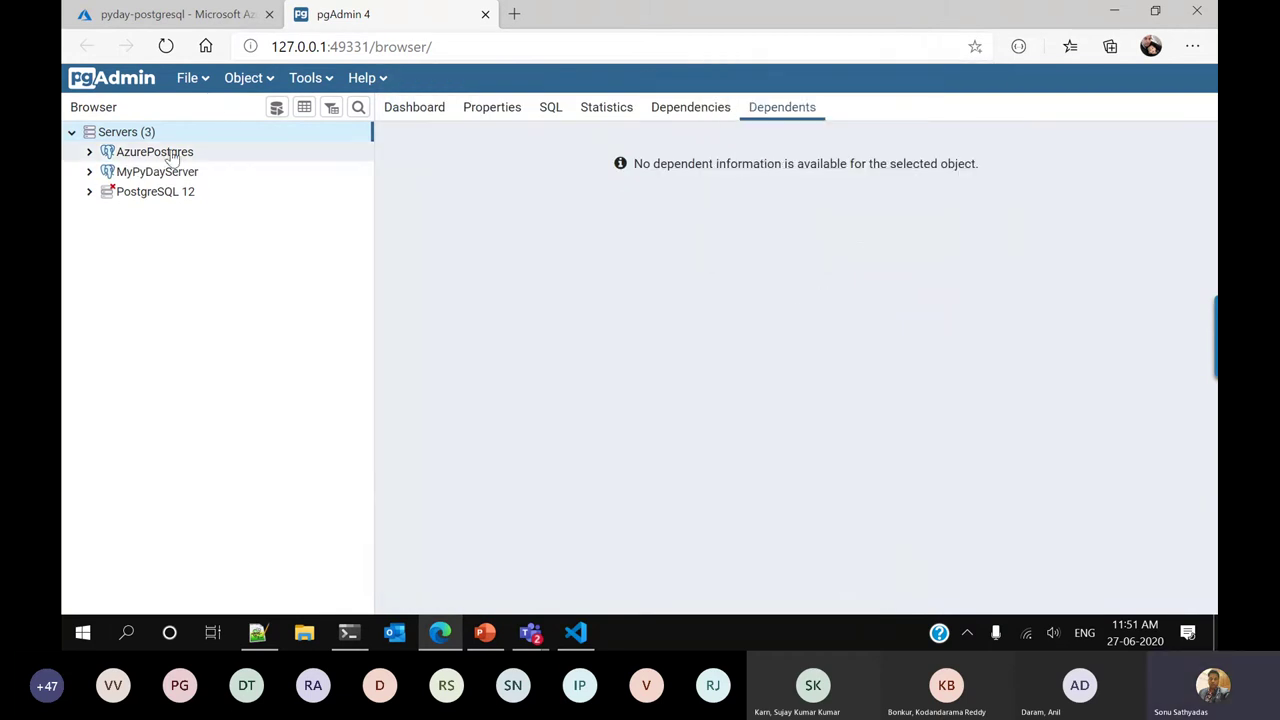
click(90, 173)
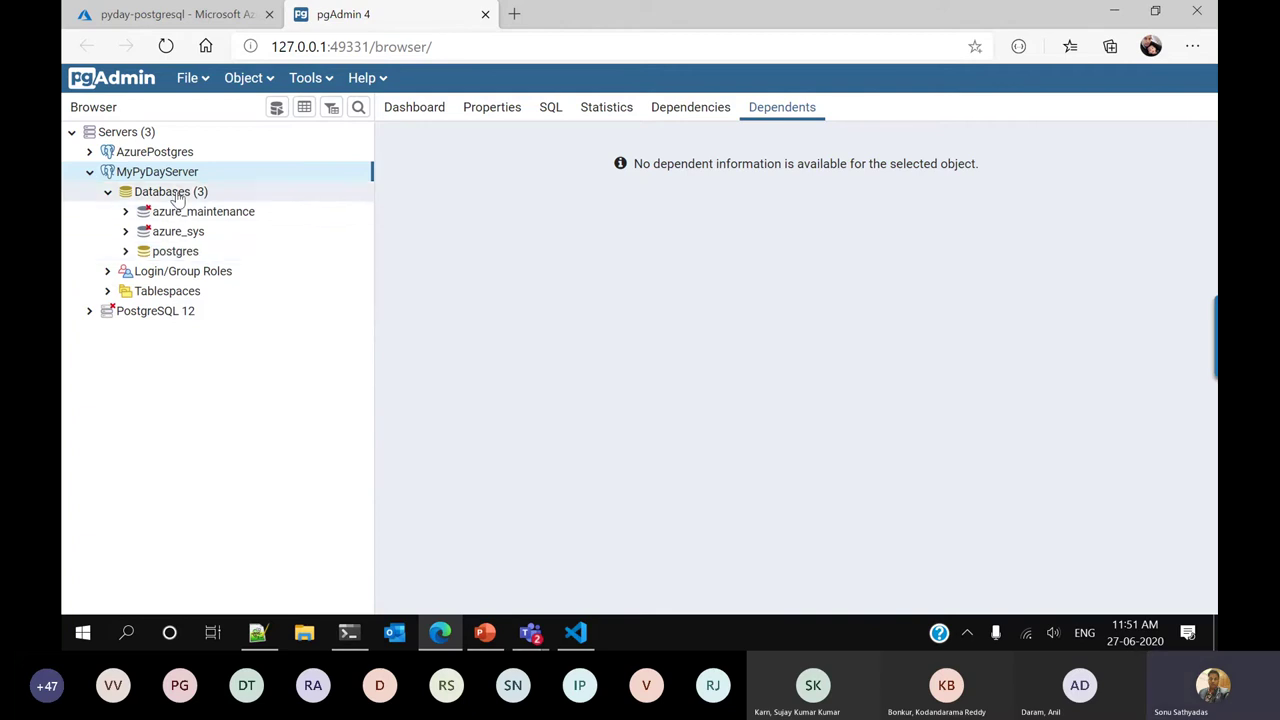
click(177, 197)
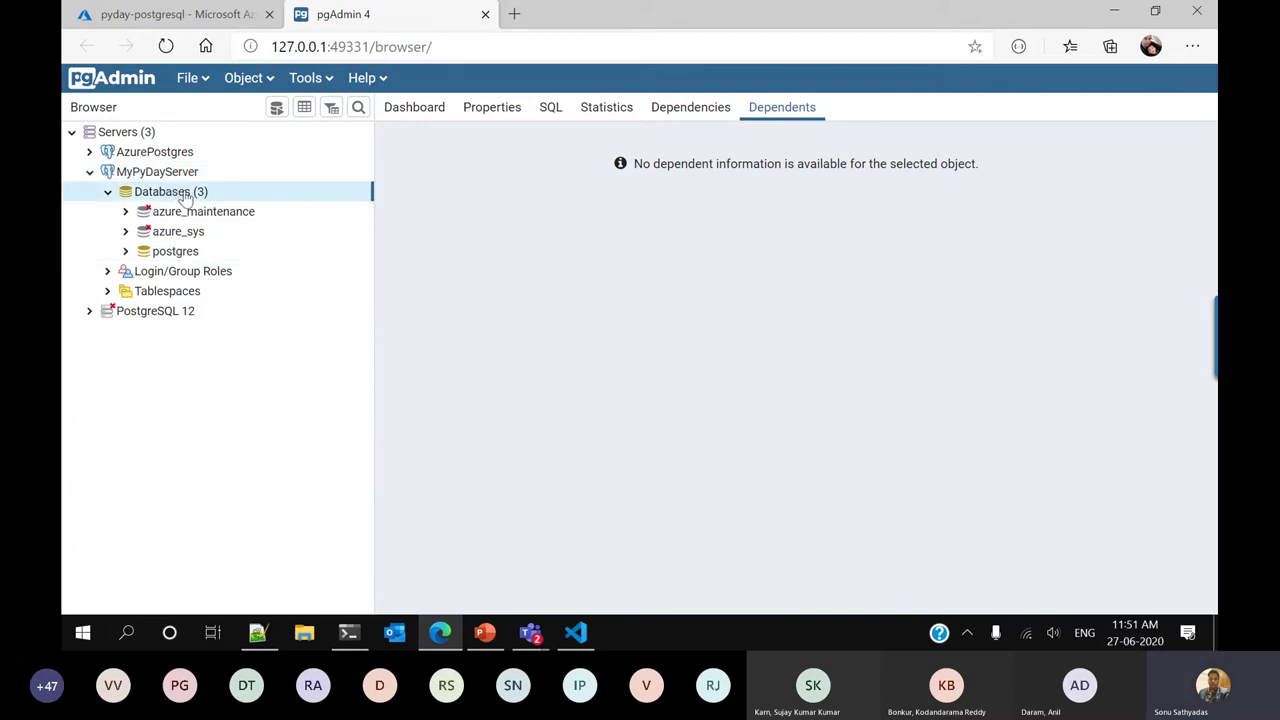
Create a new database named demodb under MyPyDayServer's Databases
right_click(187, 197)
mouse_move(232, 209)
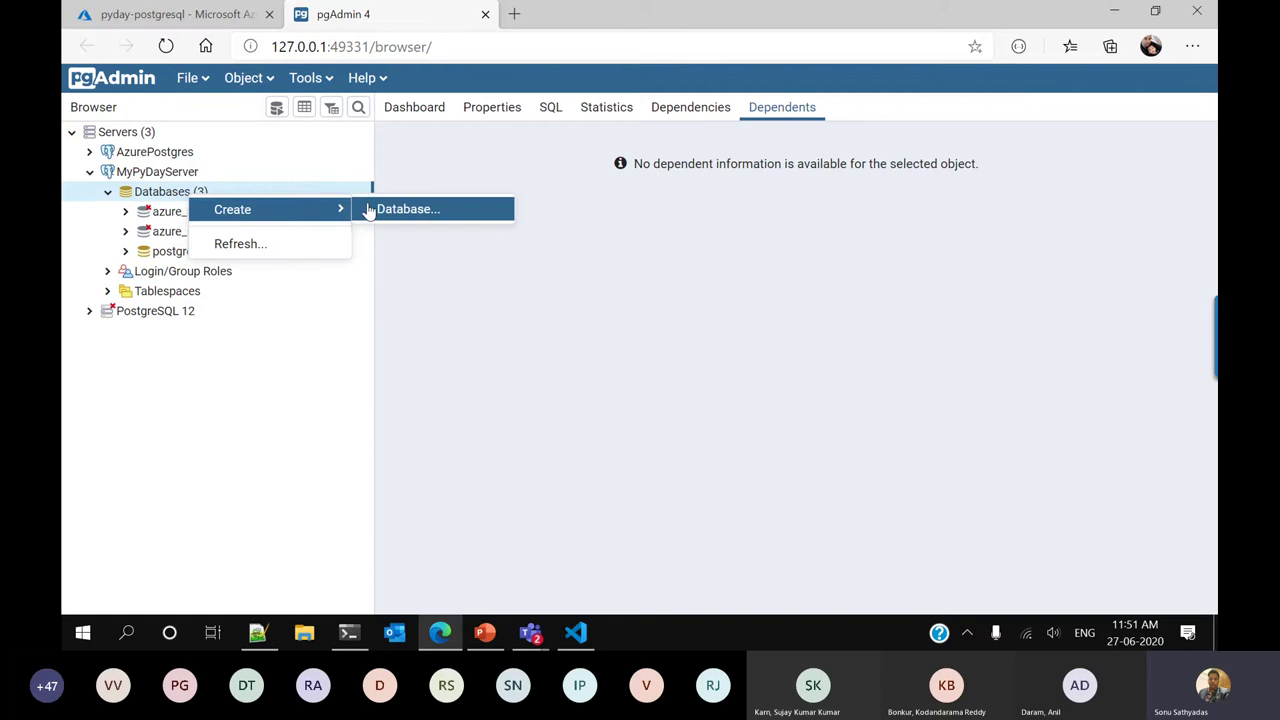
click(423, 209)
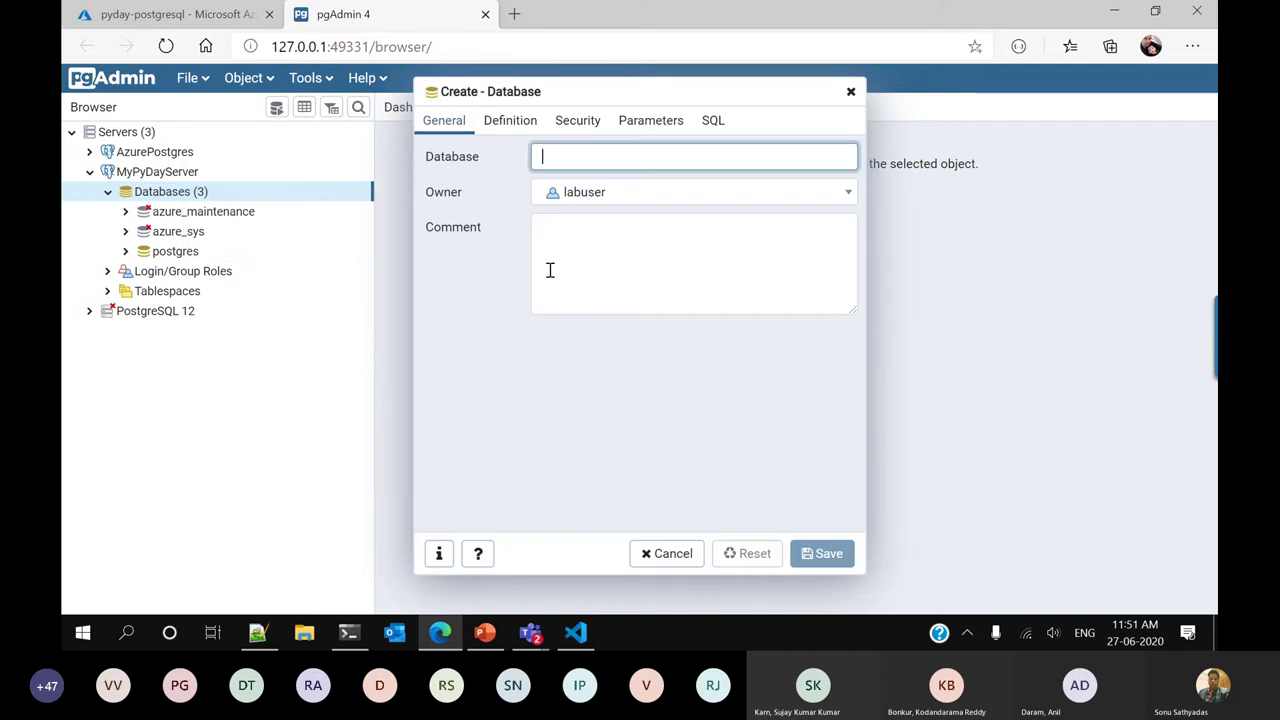
text(demod)
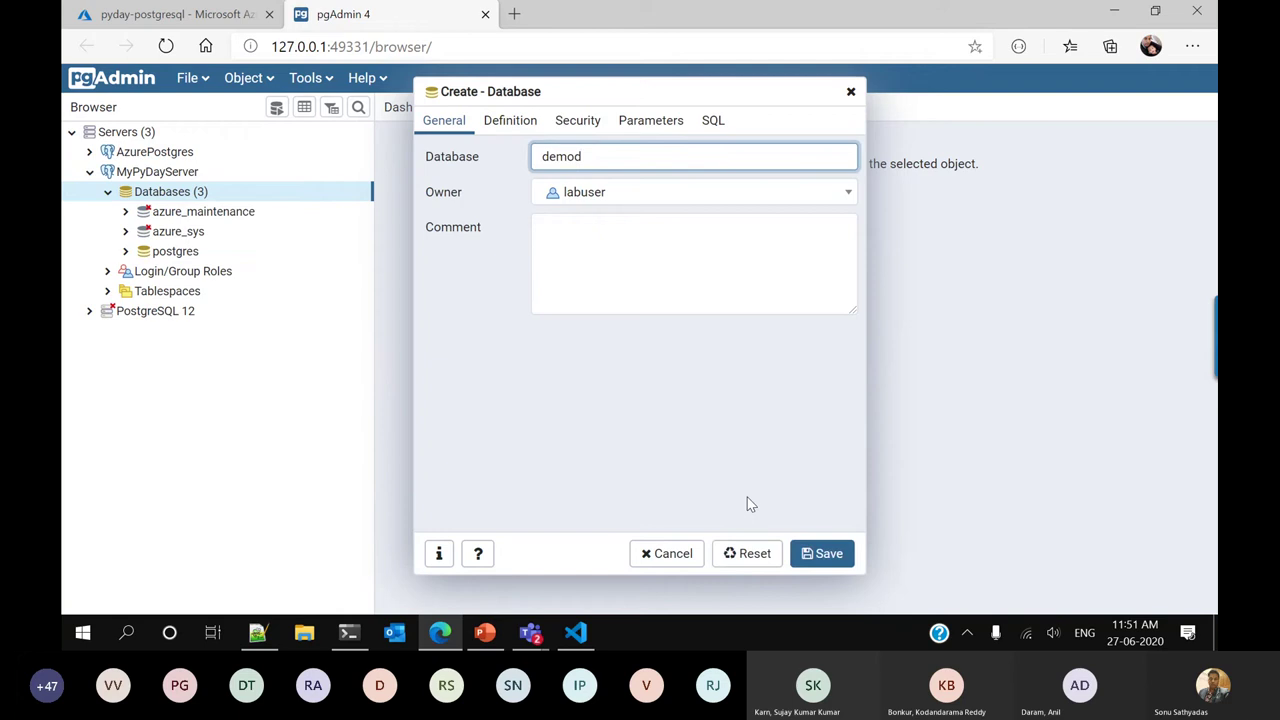
text(b)
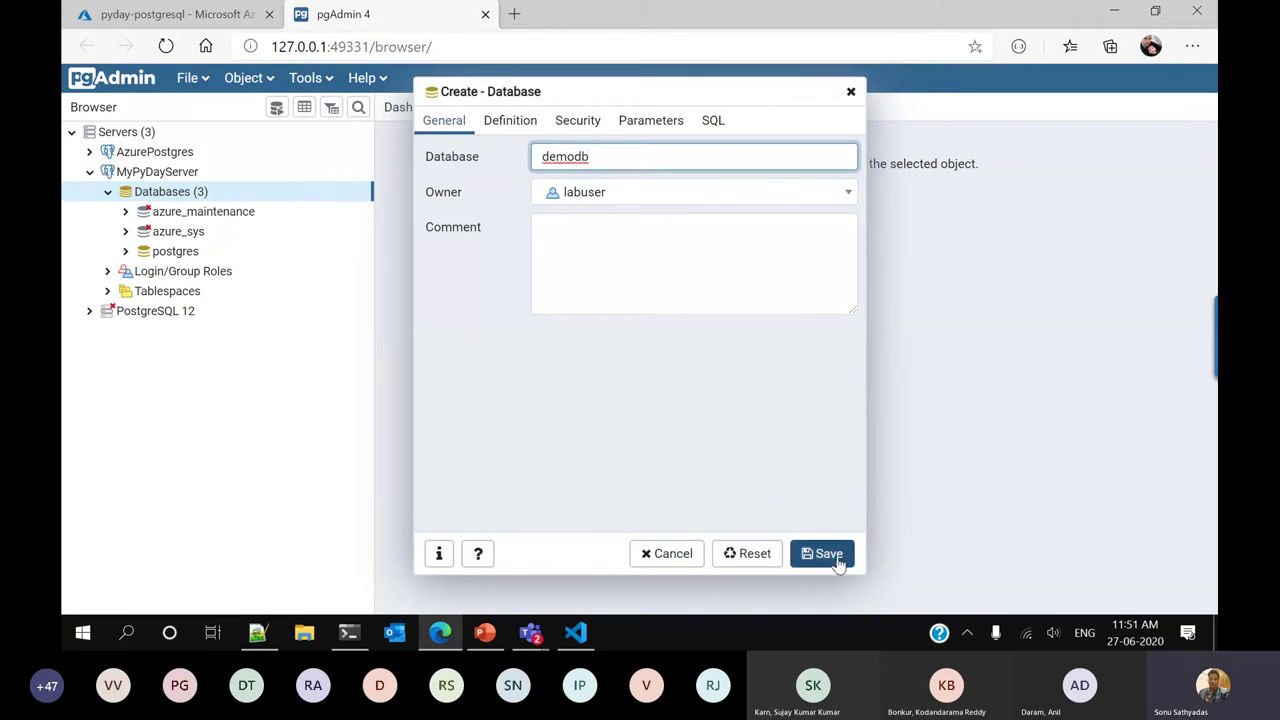
click(835, 560)
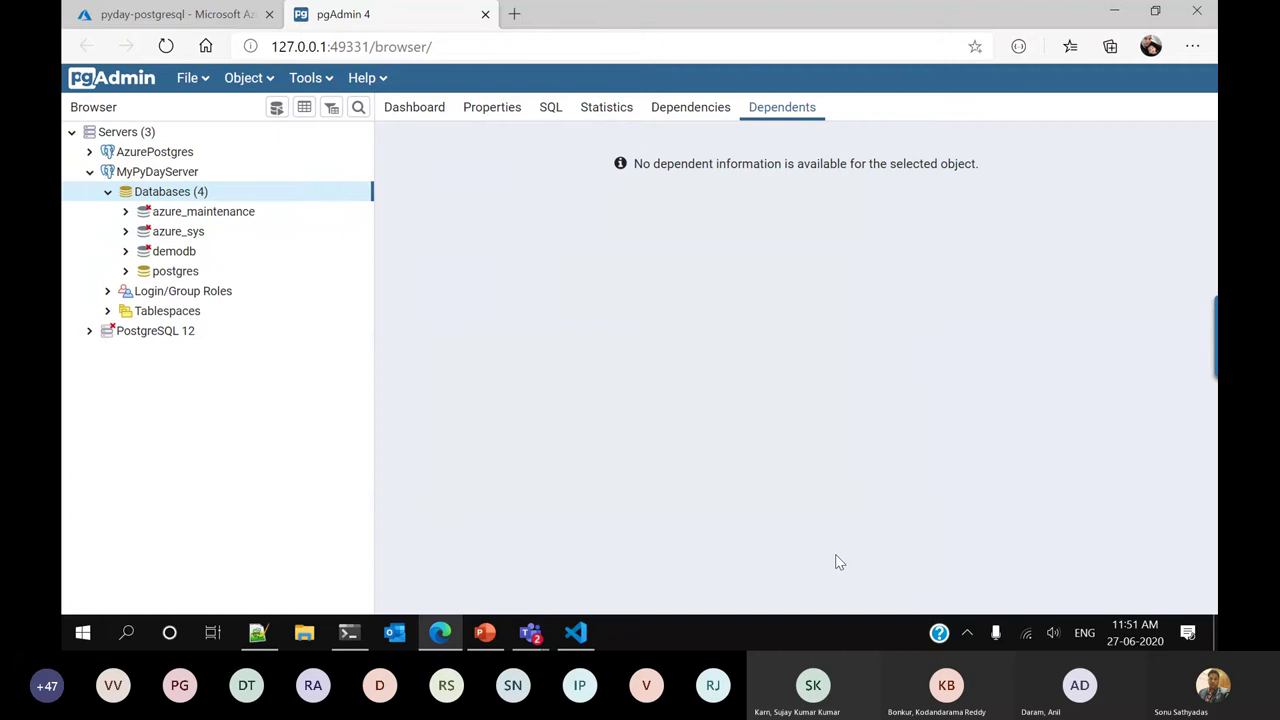
Connect to demodb to expand its contents, briefly checking the Azure portal before returning
click(129, 253)
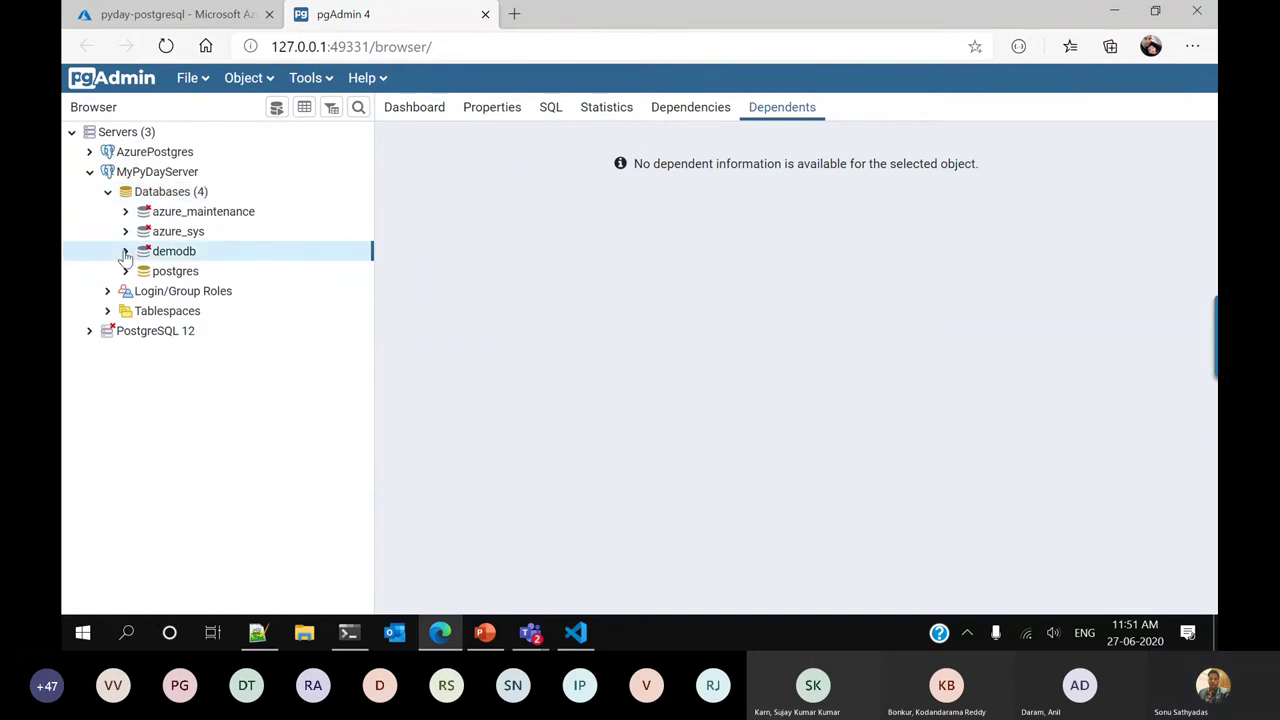
click(125, 253)
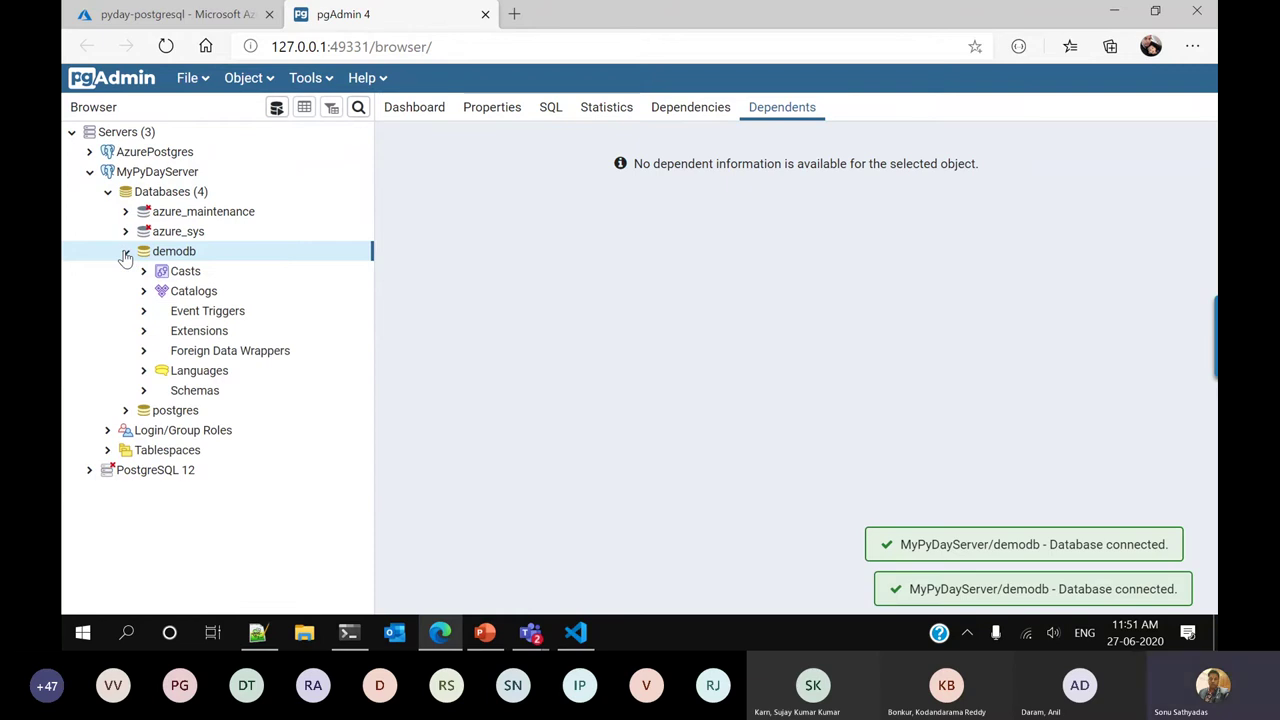
click(190, 16)
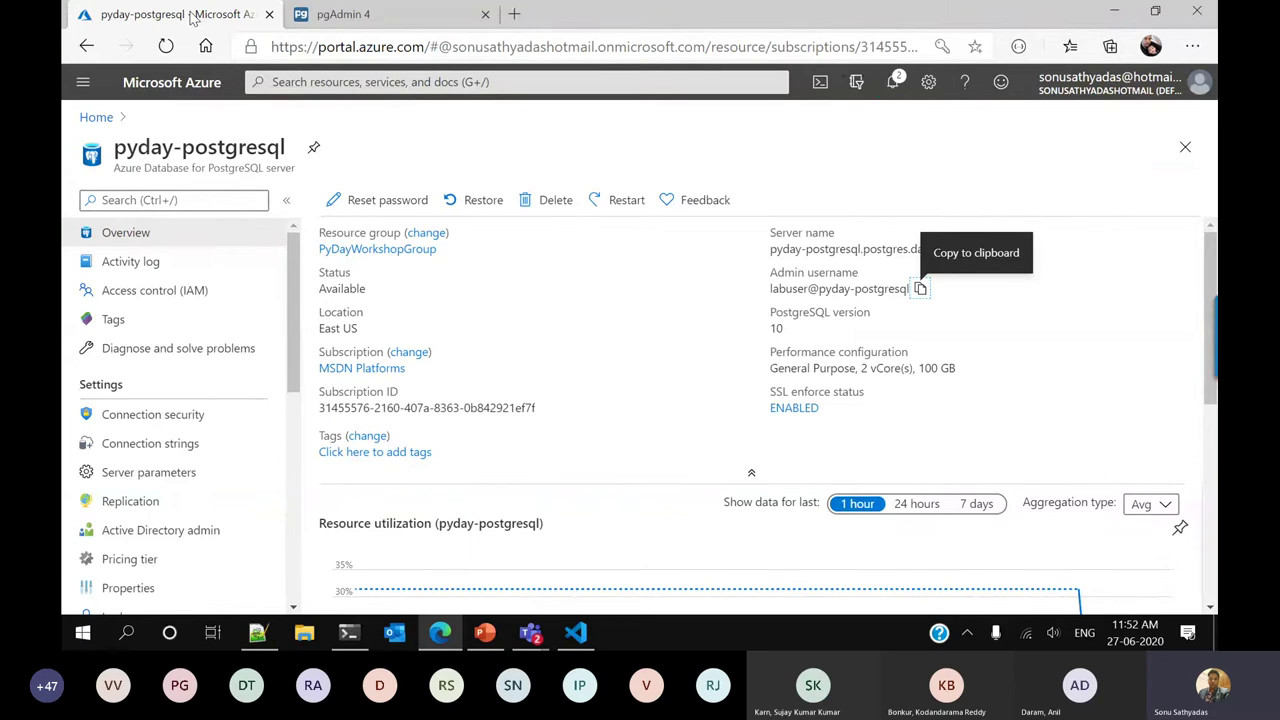
click(452, 12)
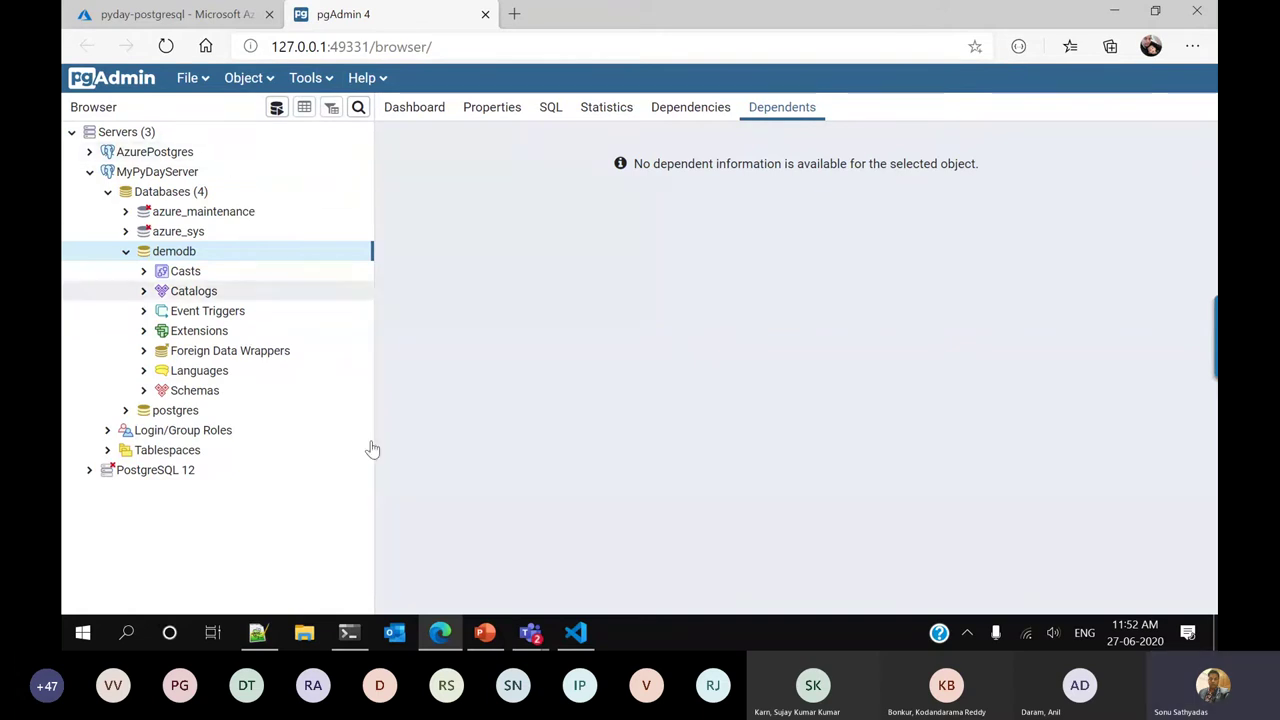
Read the attendees' questions in the Teams Meeting chat, then minimize the Teams window
click(530, 633)
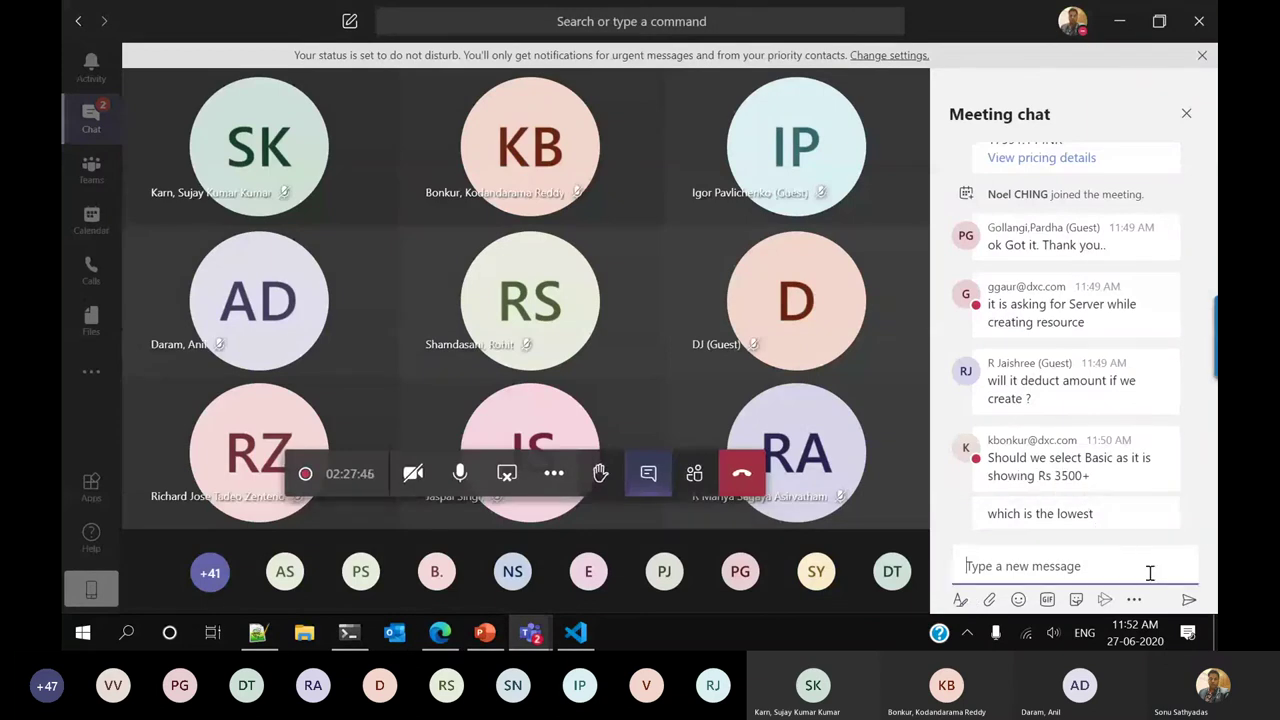
click(1120, 545)
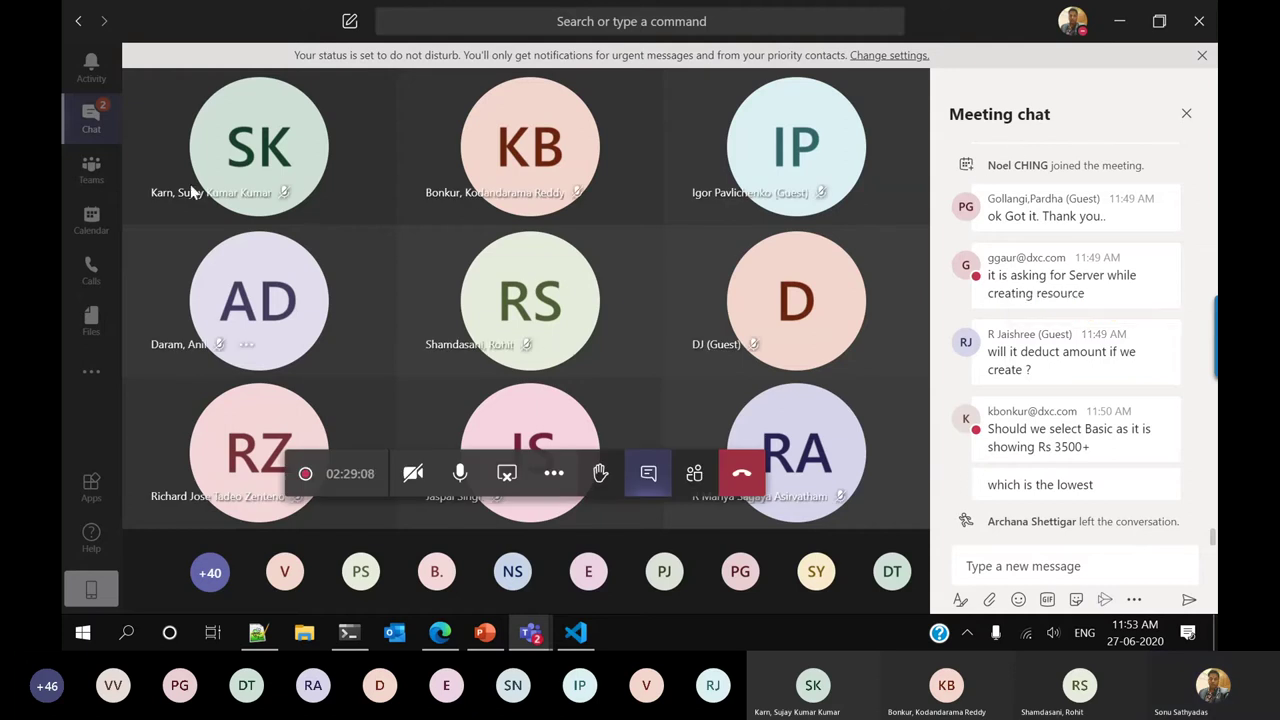
click(1128, 27)
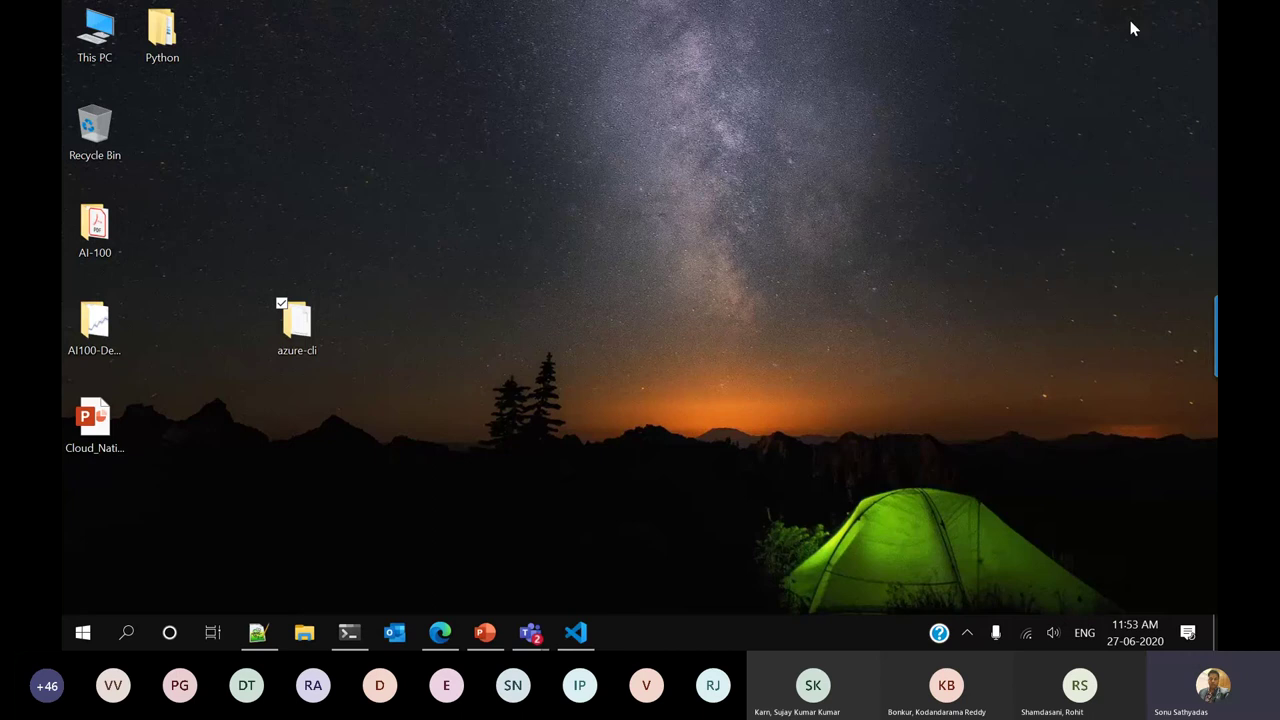
Switch back to Edge, glance at the Azure server overview, and return to the pgAdmin 4 tab
key(alt+Tab)
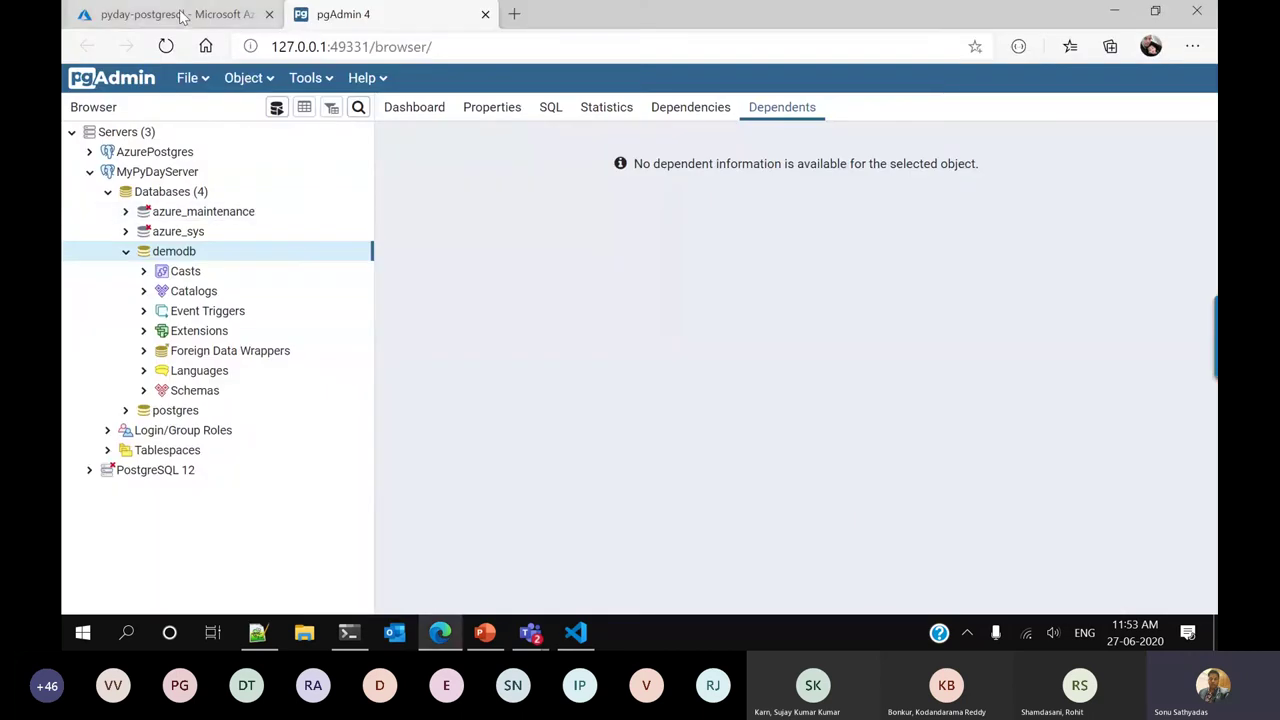
click(176, 14)
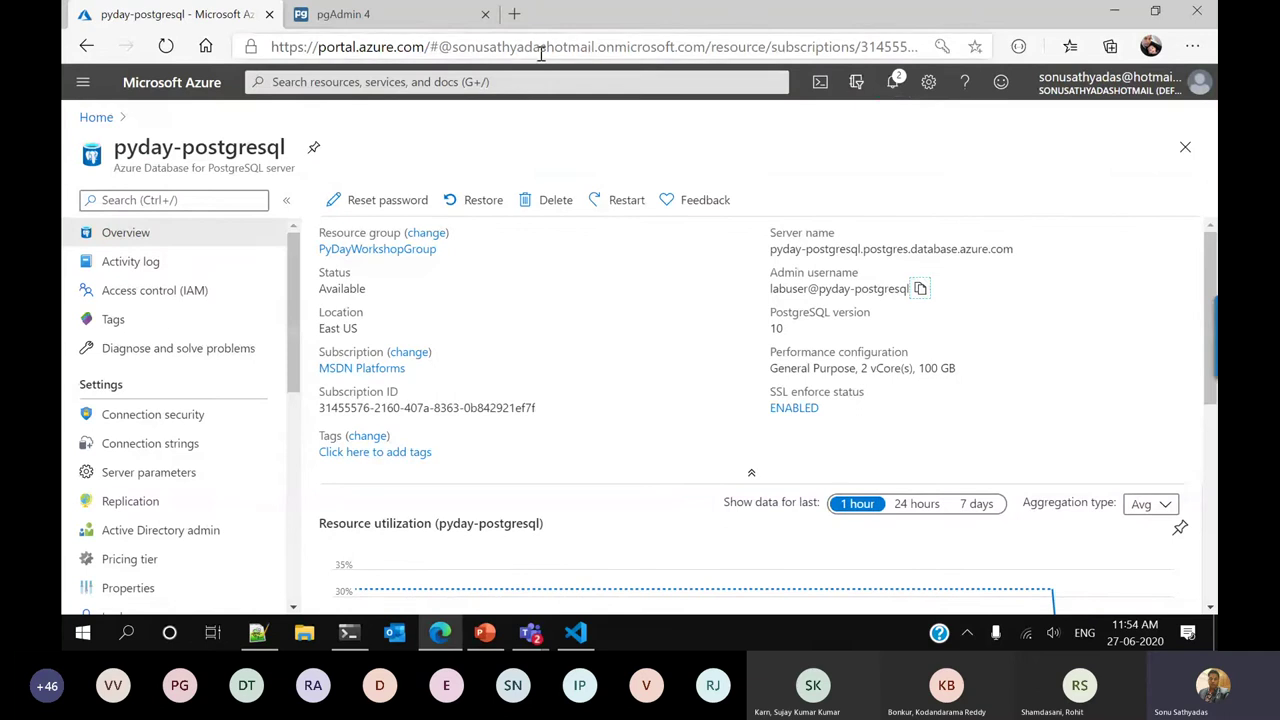
click(385, 14)
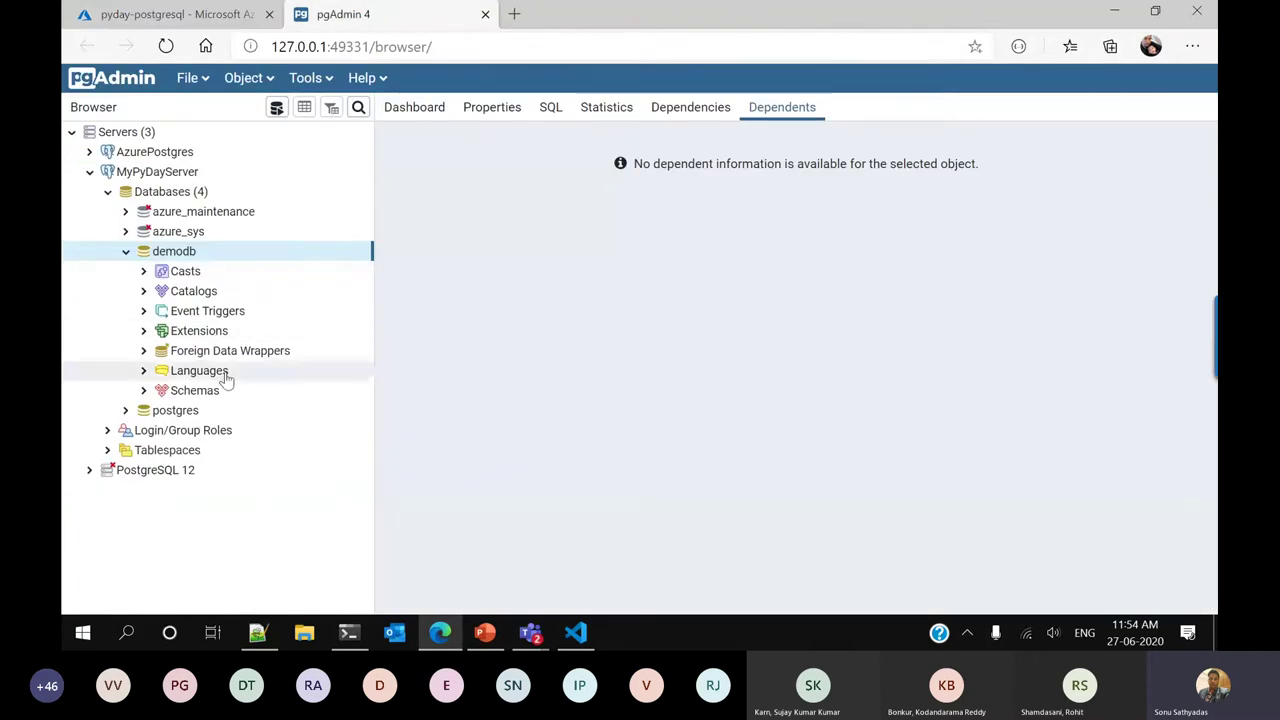
Search for heidisql, open heidisql.com, and download the Portable-64 zip from Downloads
click(516, 16)
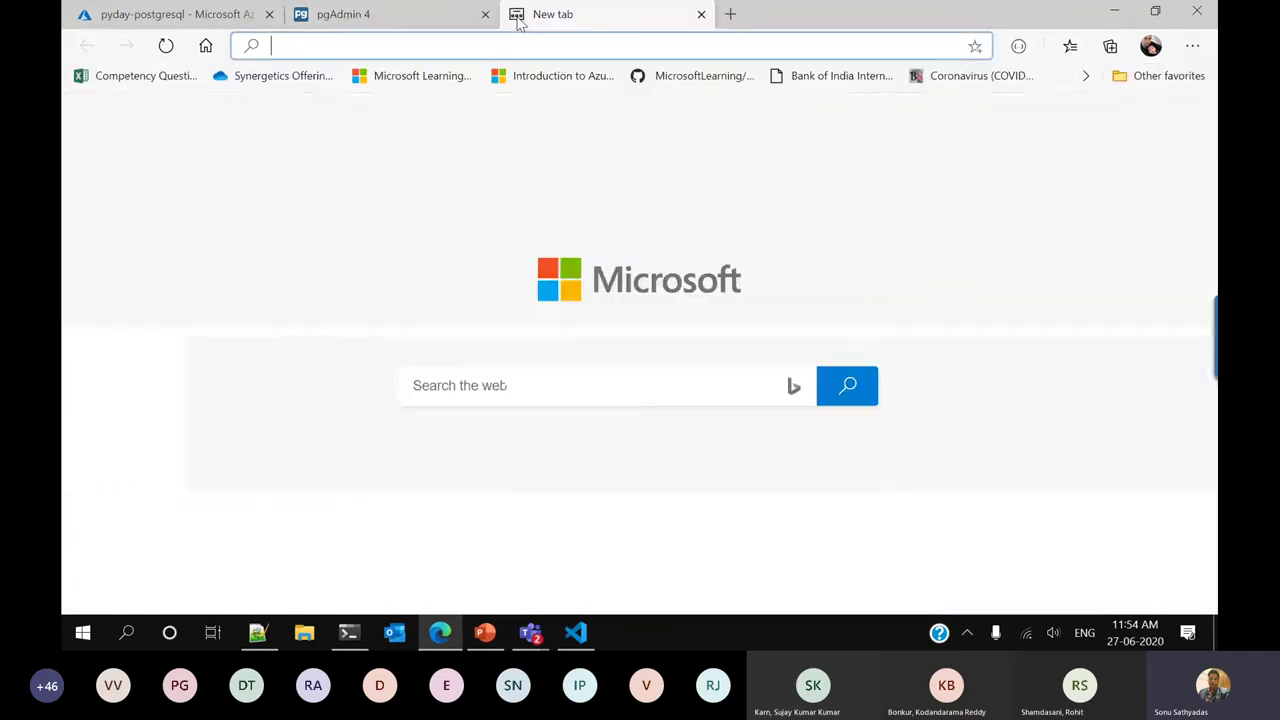
text(heid)
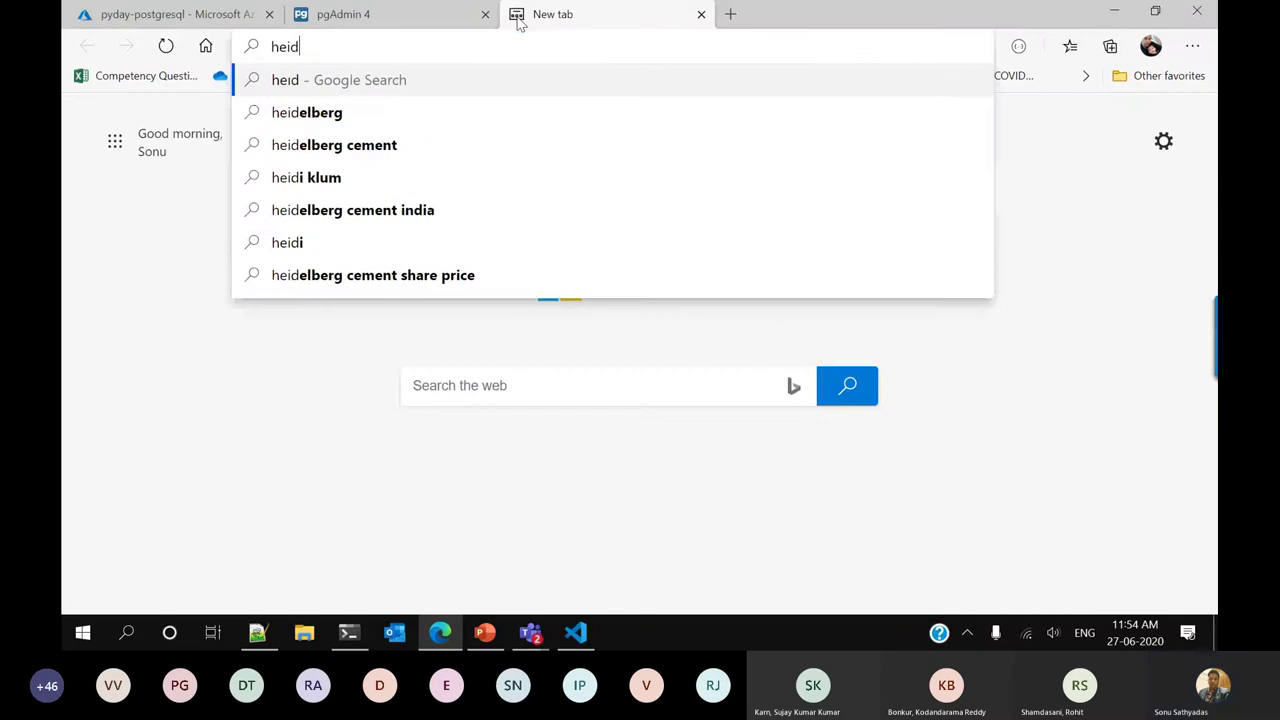
text(isql)
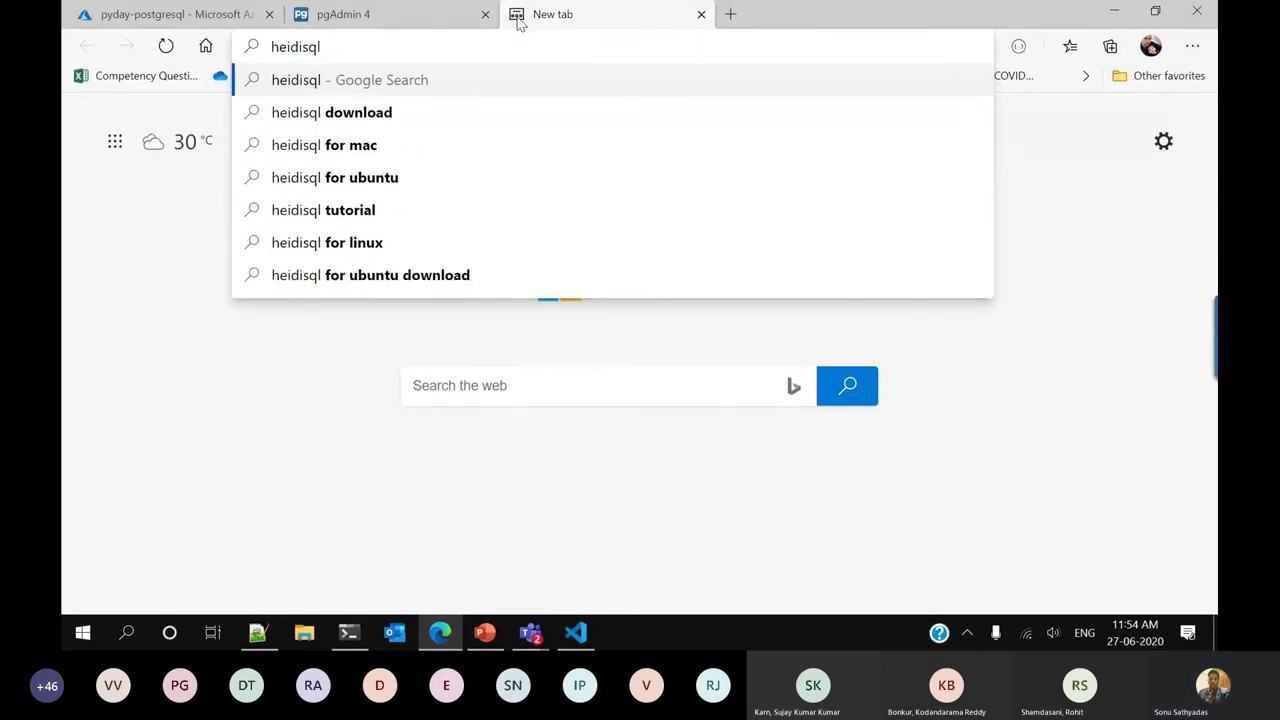
key(Return)
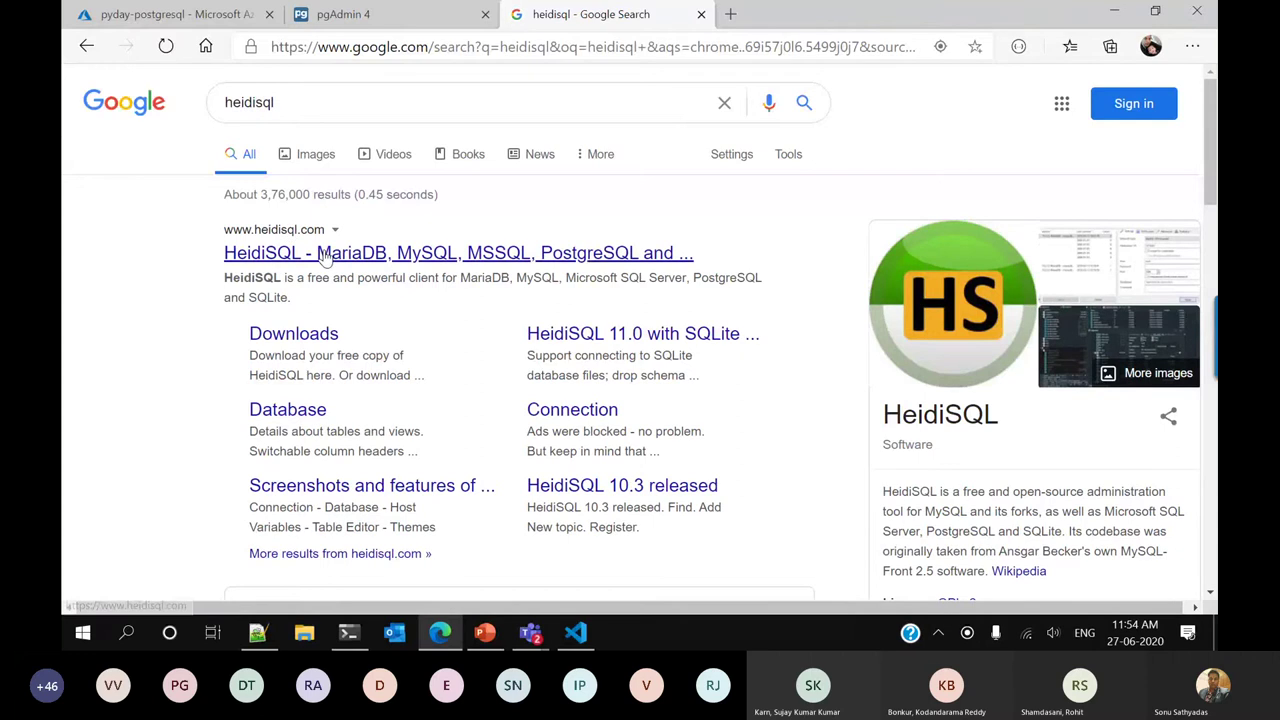
click(615, 254)
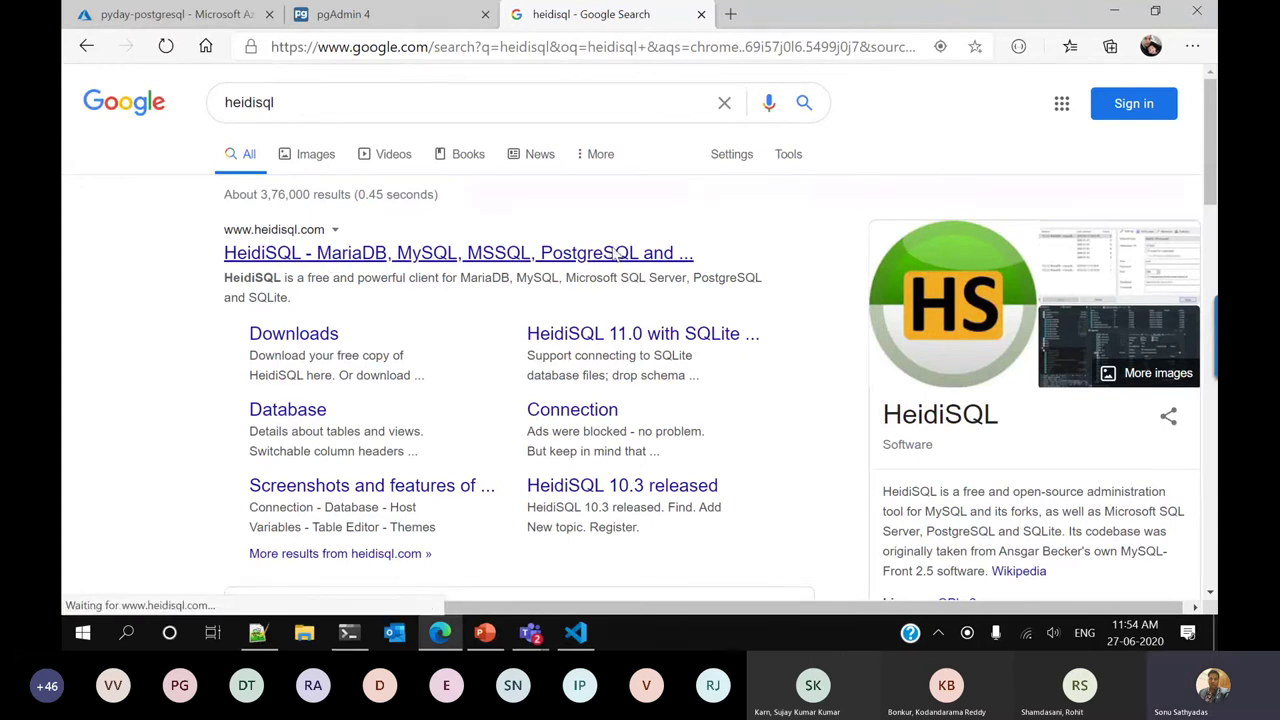
scroll(418, 424, down, 1)
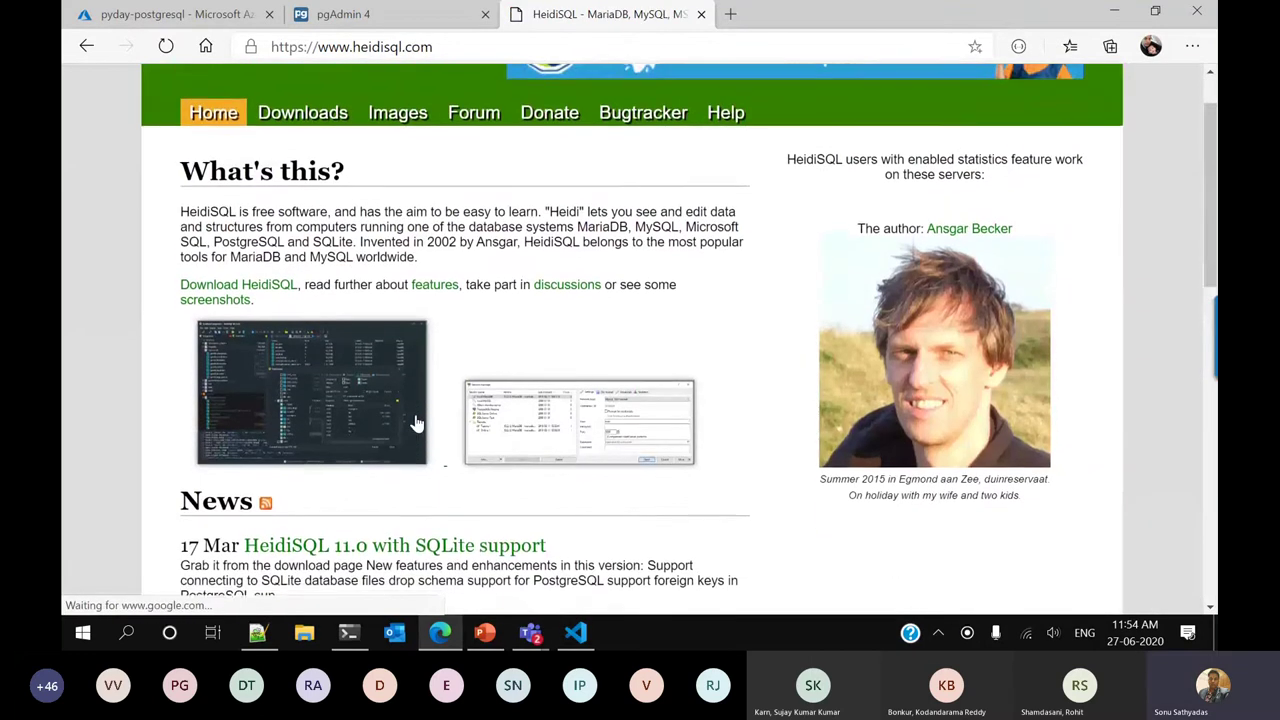
click(295, 124)
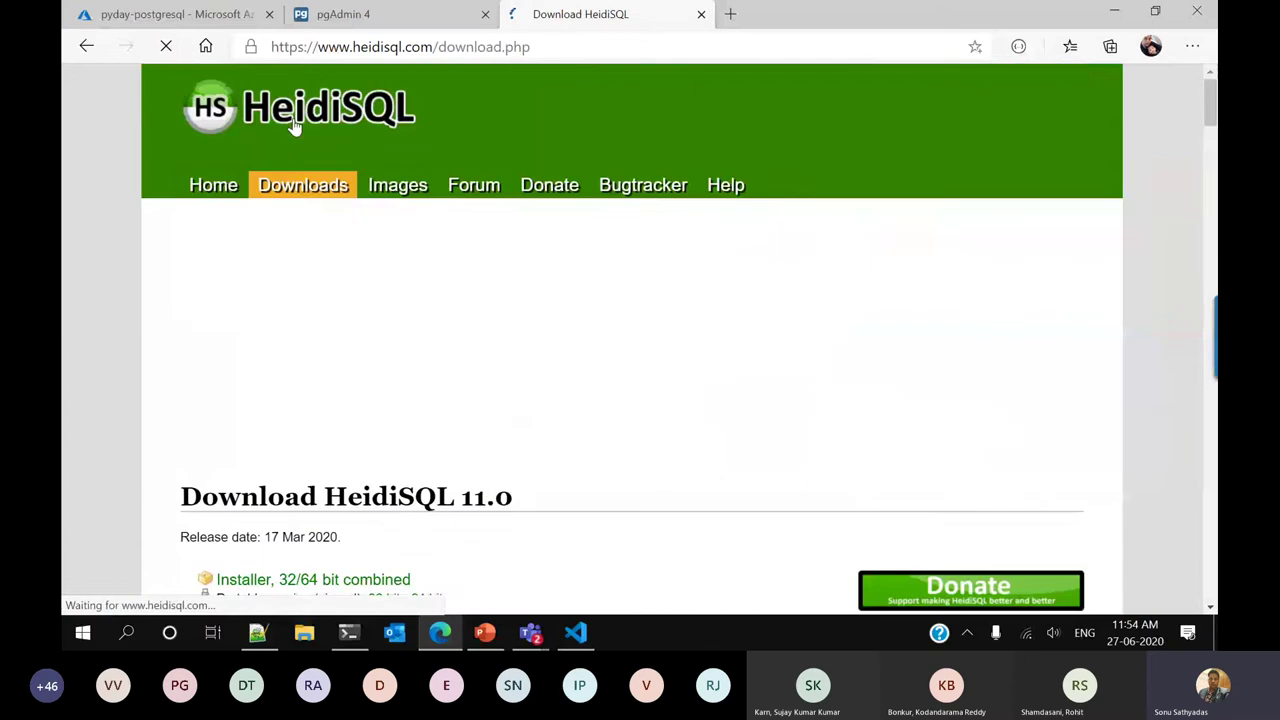
mouse_move(303, 185)
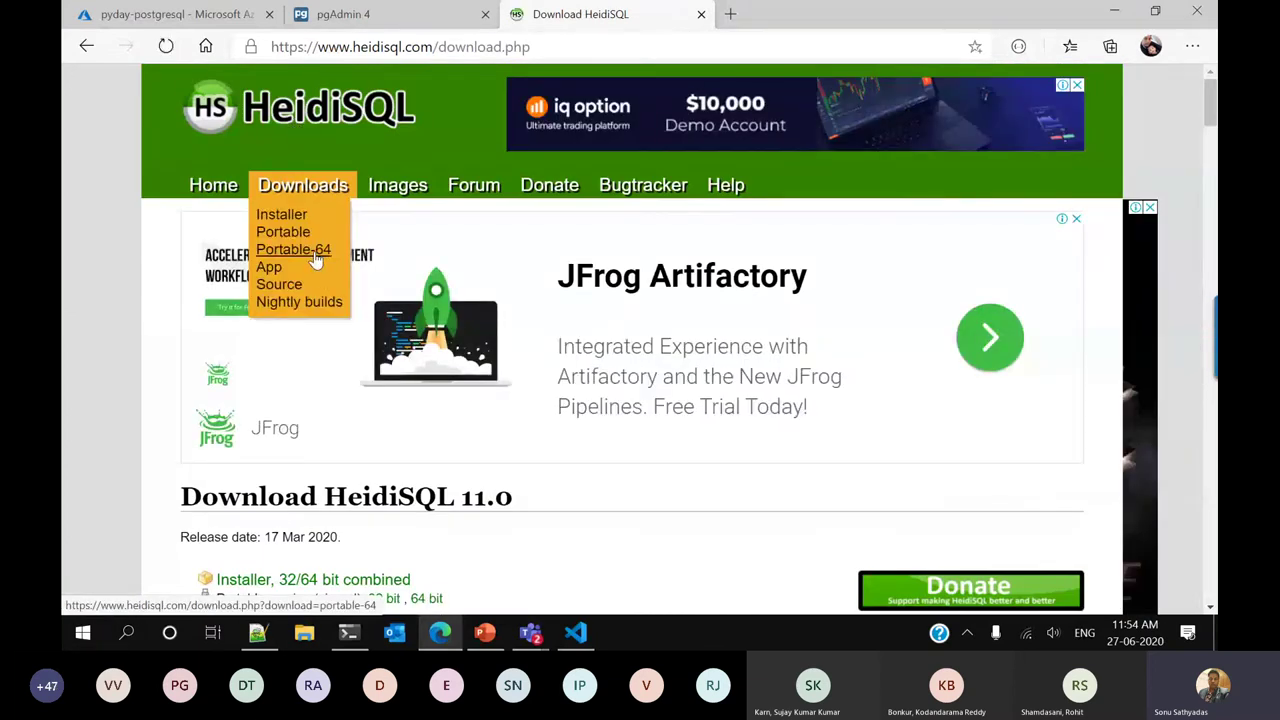
click(315, 258)
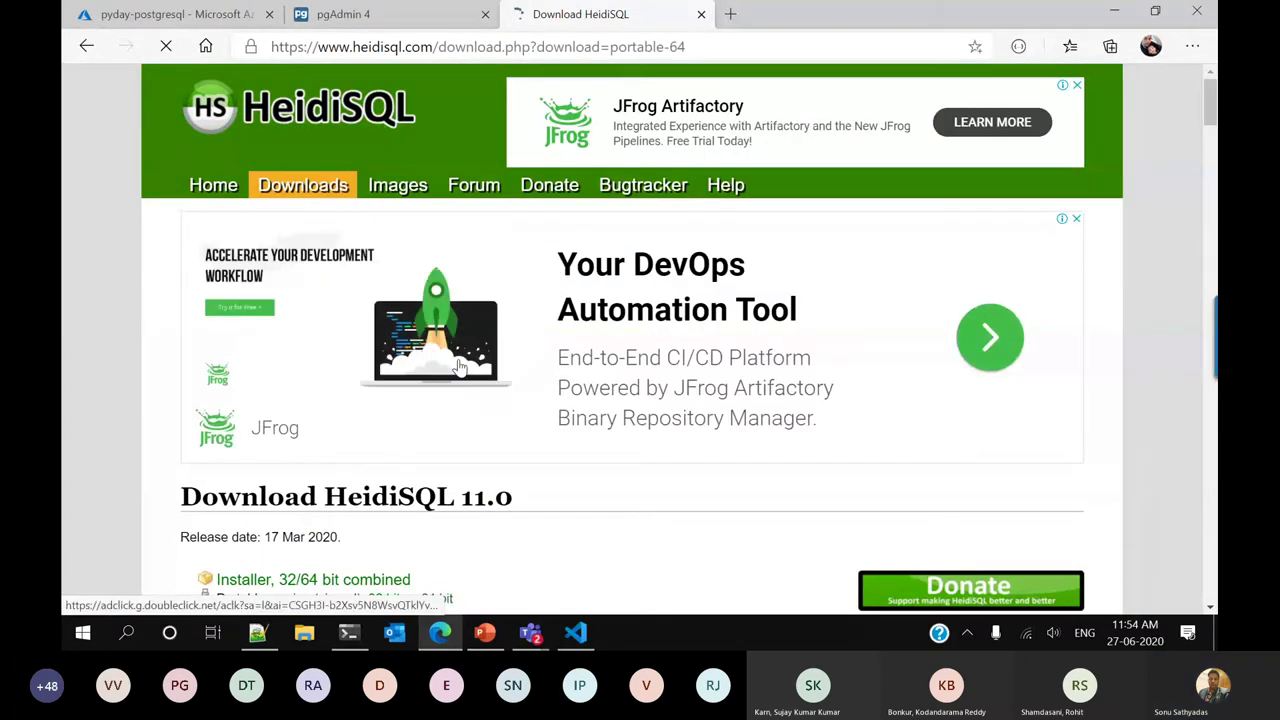
Return to the HeidiSQL home page, highlight its PostgreSQL support, and open the downloaded zip's options
scroll(460, 368, down, 3)
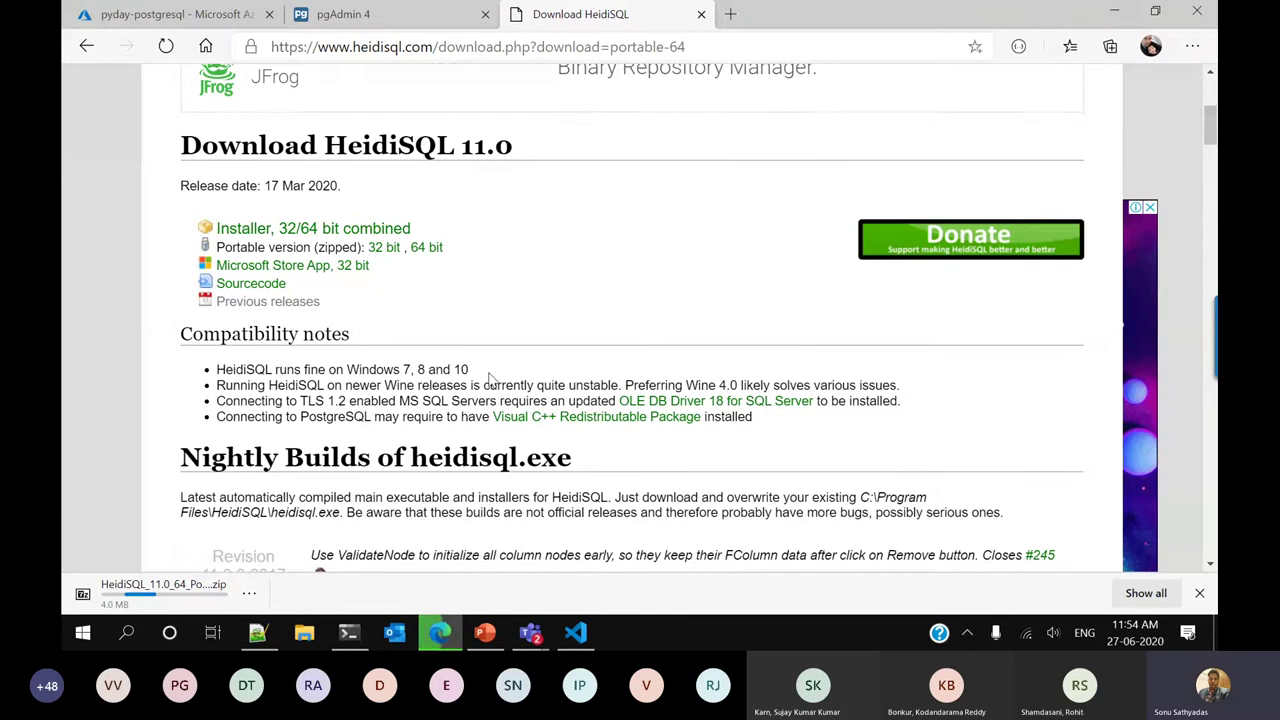
scroll(490, 380, up, 1)
scroll(490, 380, up, 2)
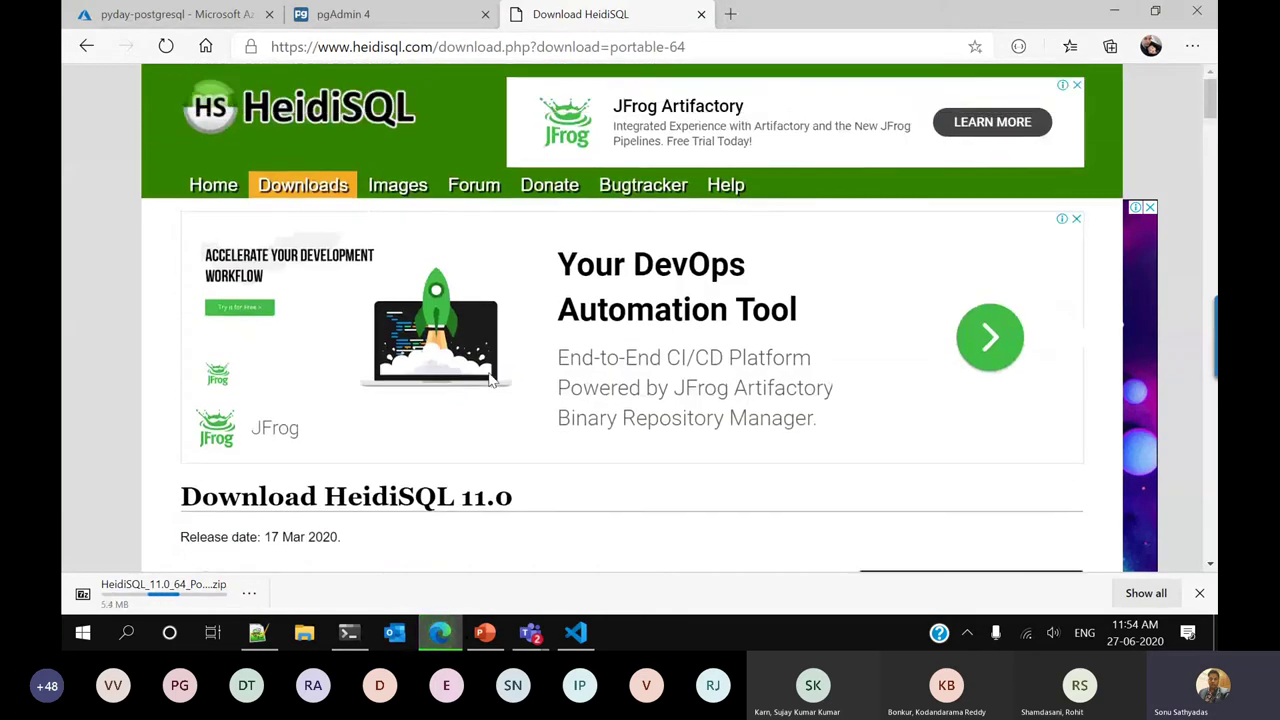
scroll(490, 380, down, 6)
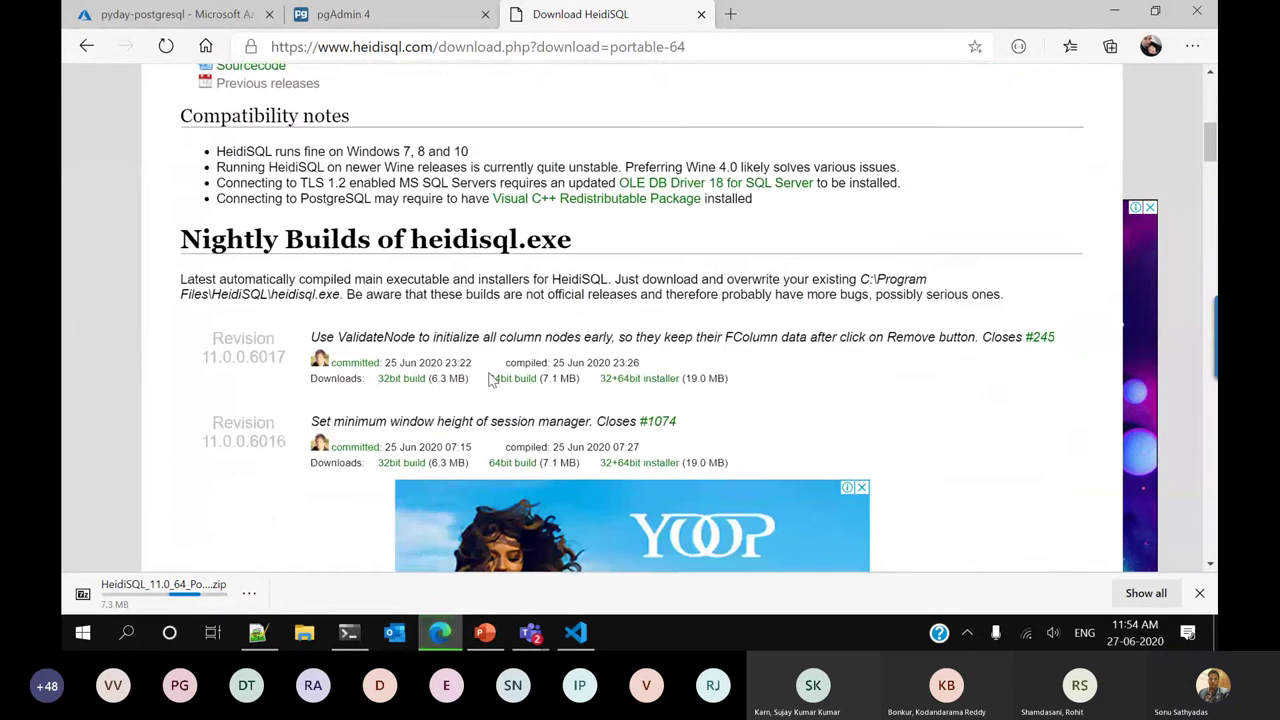
scroll(490, 380, down, 4)
scroll(490, 380, up, 8)
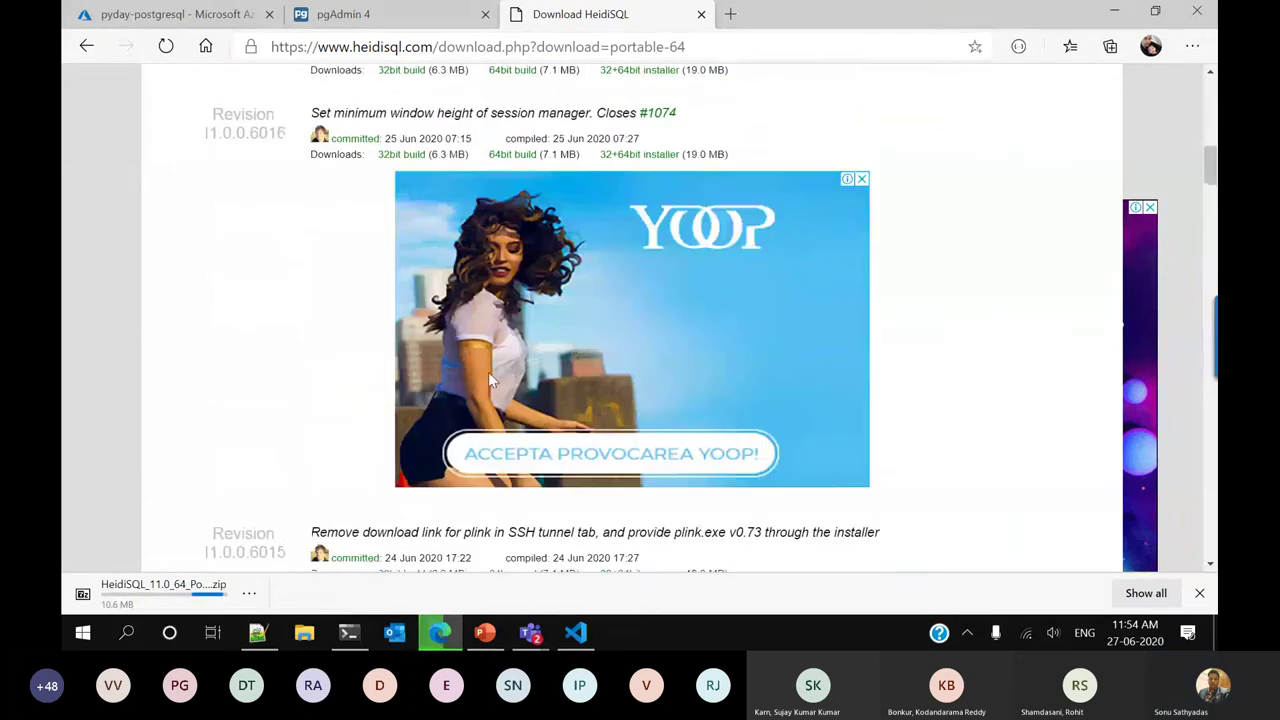
scroll(490, 380, up, 2)
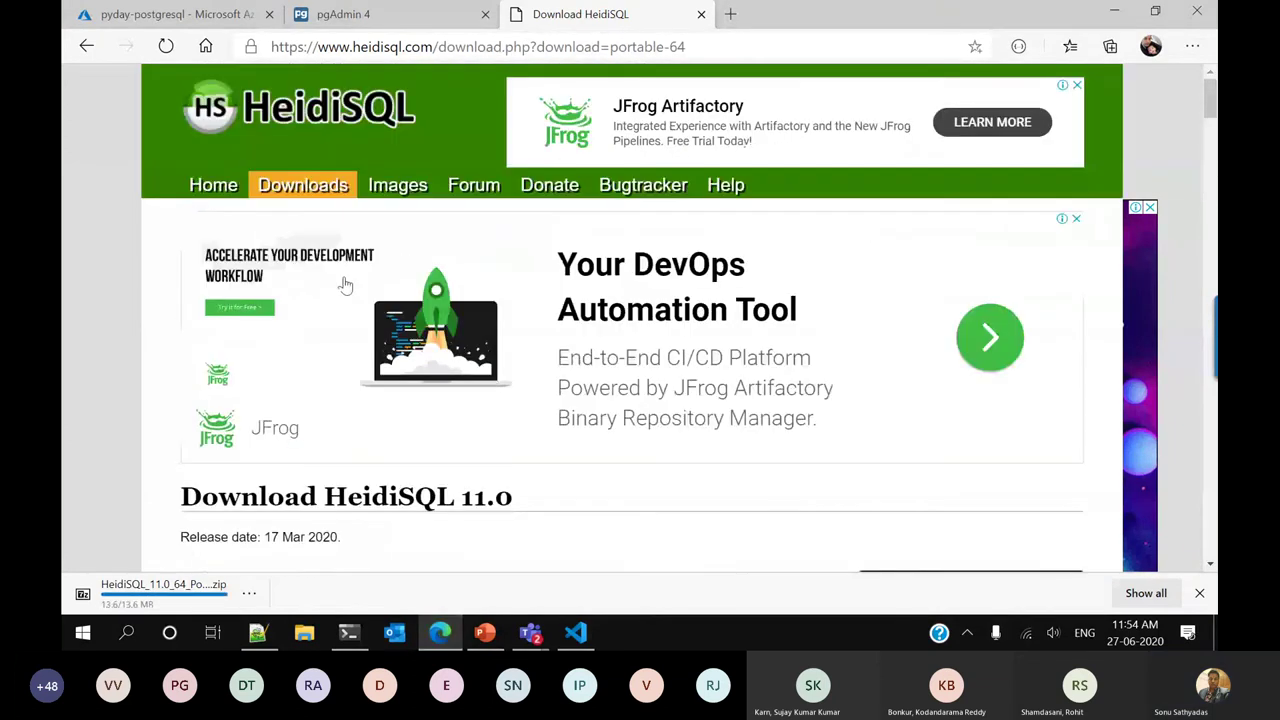
click(215, 186)
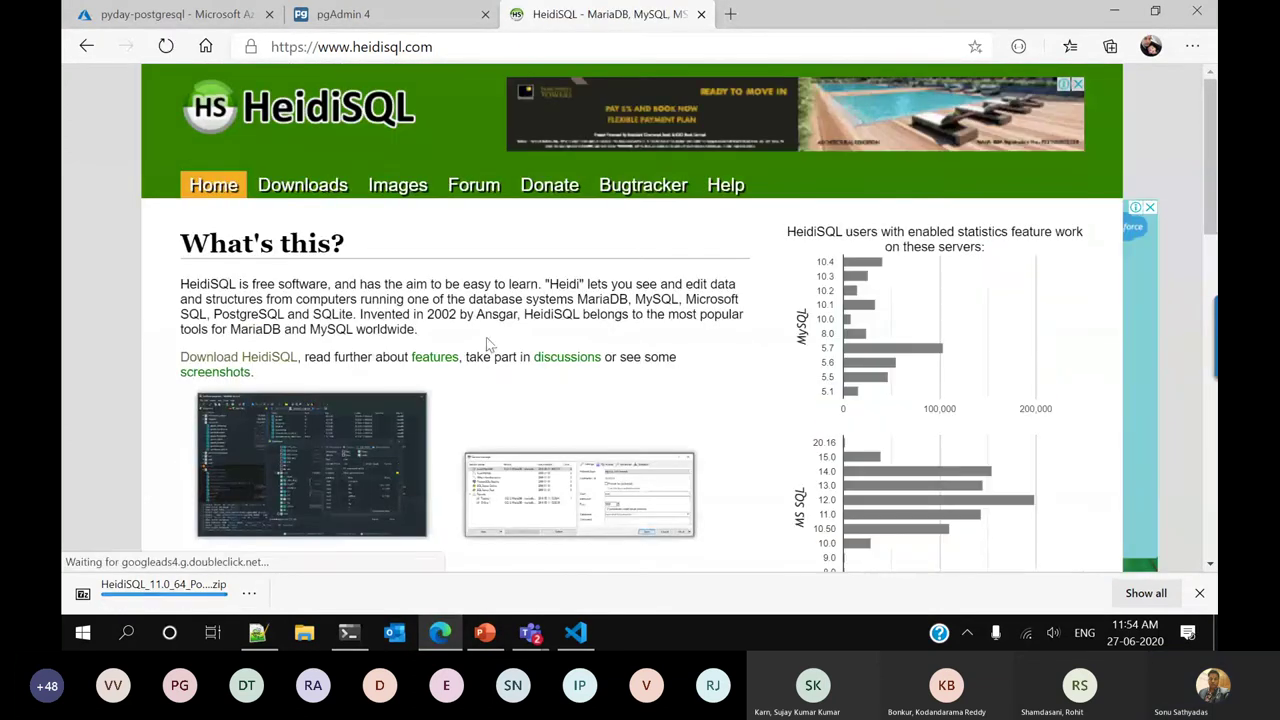
double_click(265, 314)
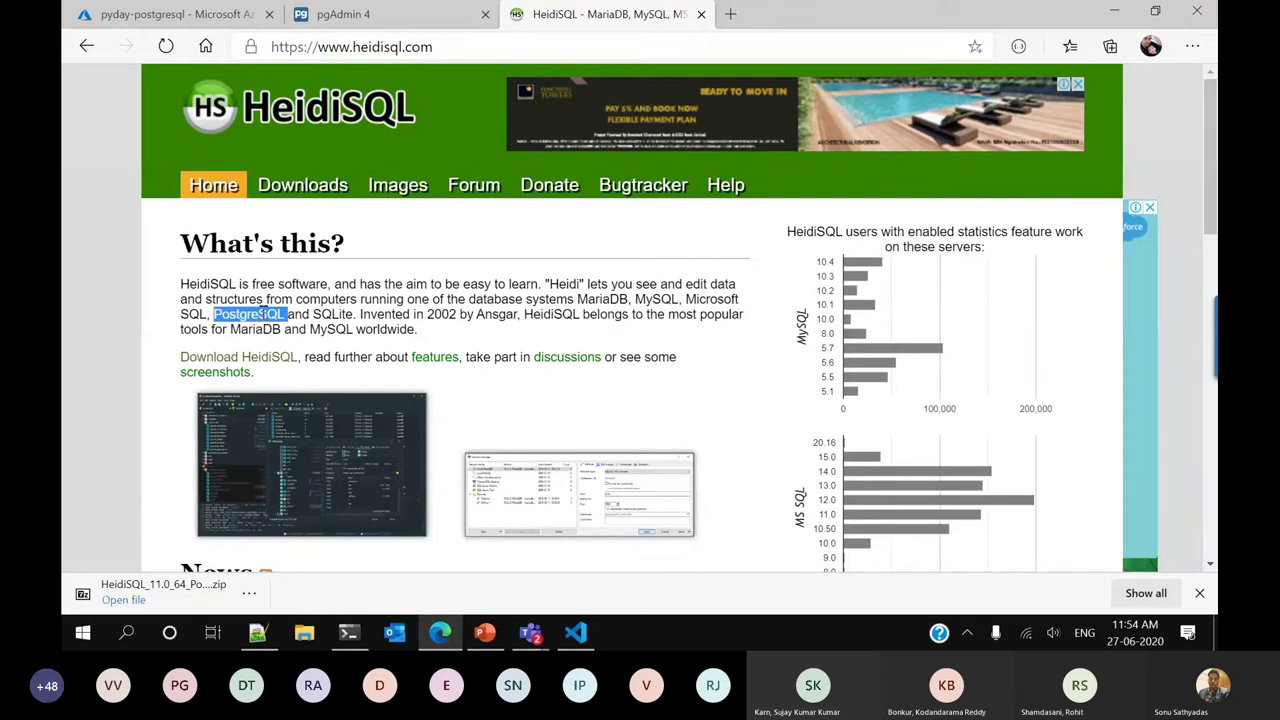
click(249, 593)
Extract the HeidiSQL zip with 7-Zip into HeidiSQL_11.0_64_Portable, then launch heidisql from that folder
click(308, 495)
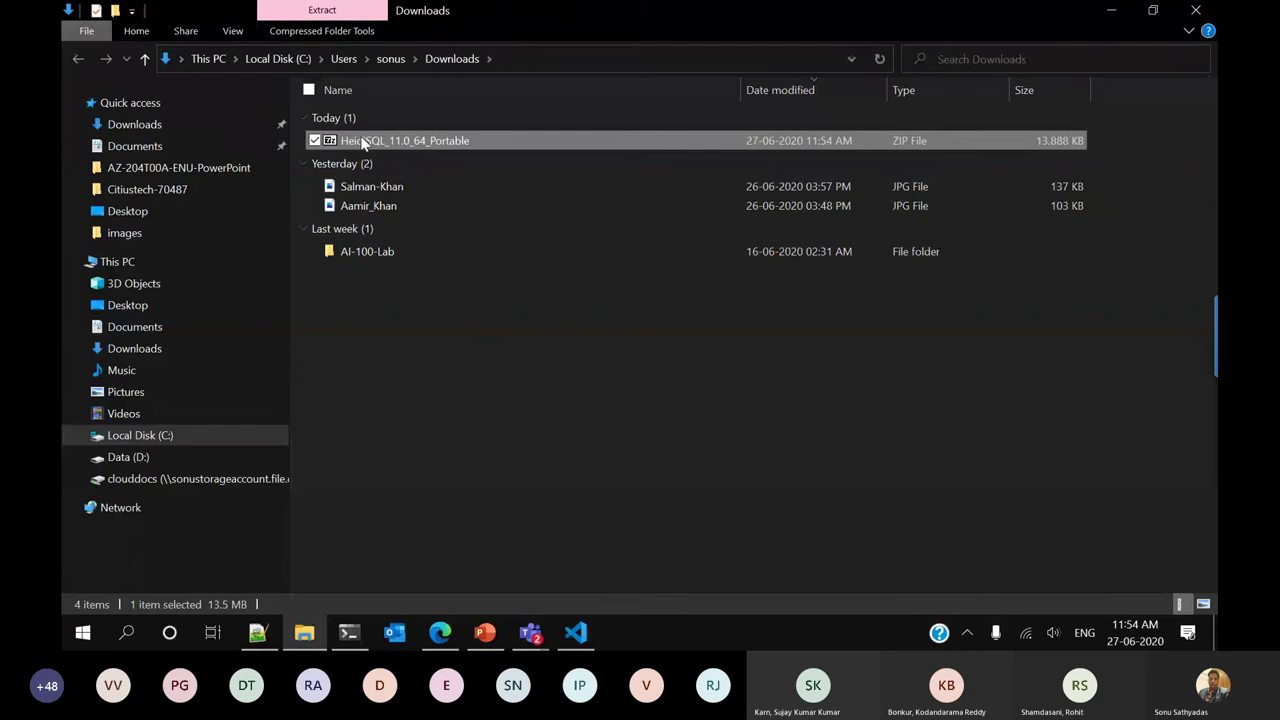
right_click(365, 144)
mouse_move(330, 190)
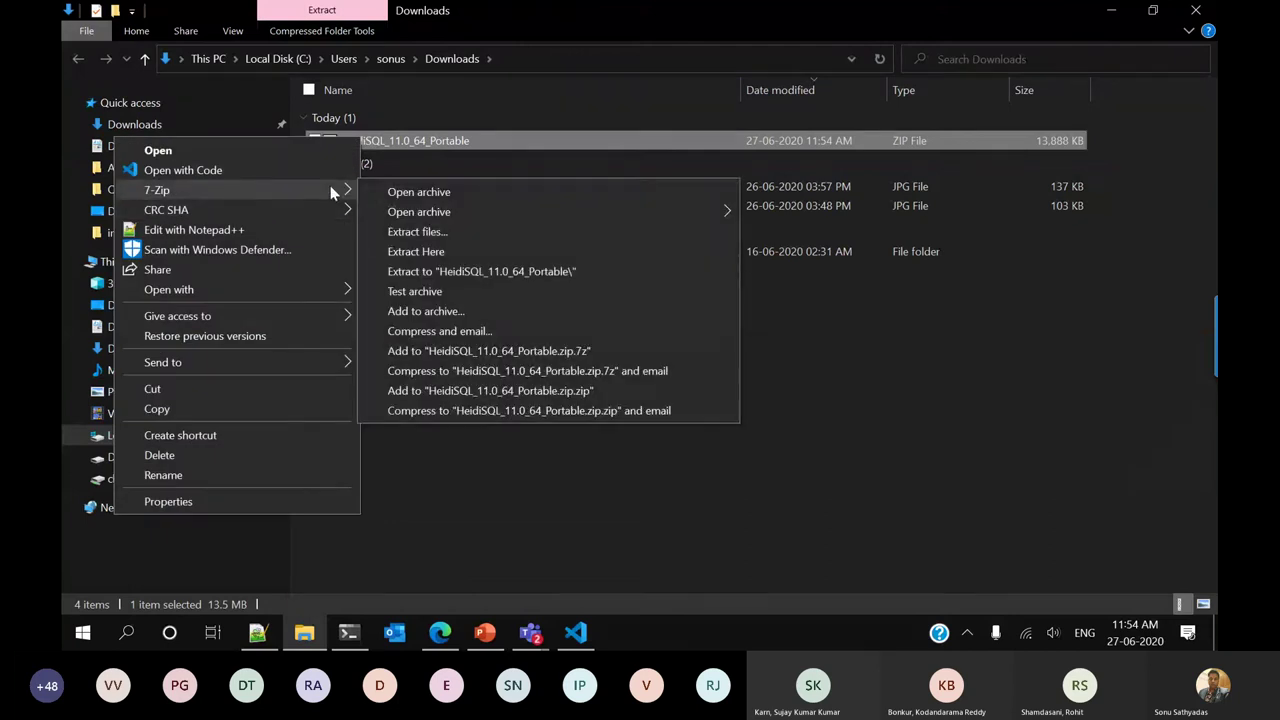
click(430, 272)
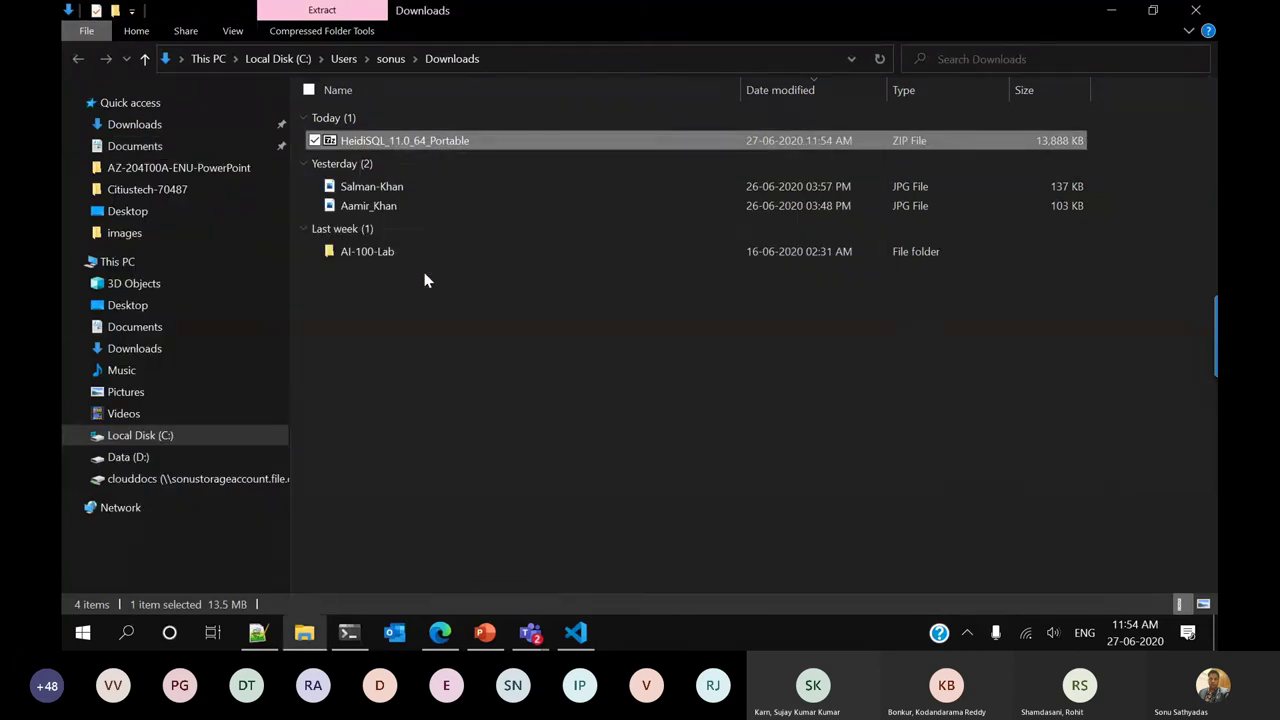
double_click(401, 161)
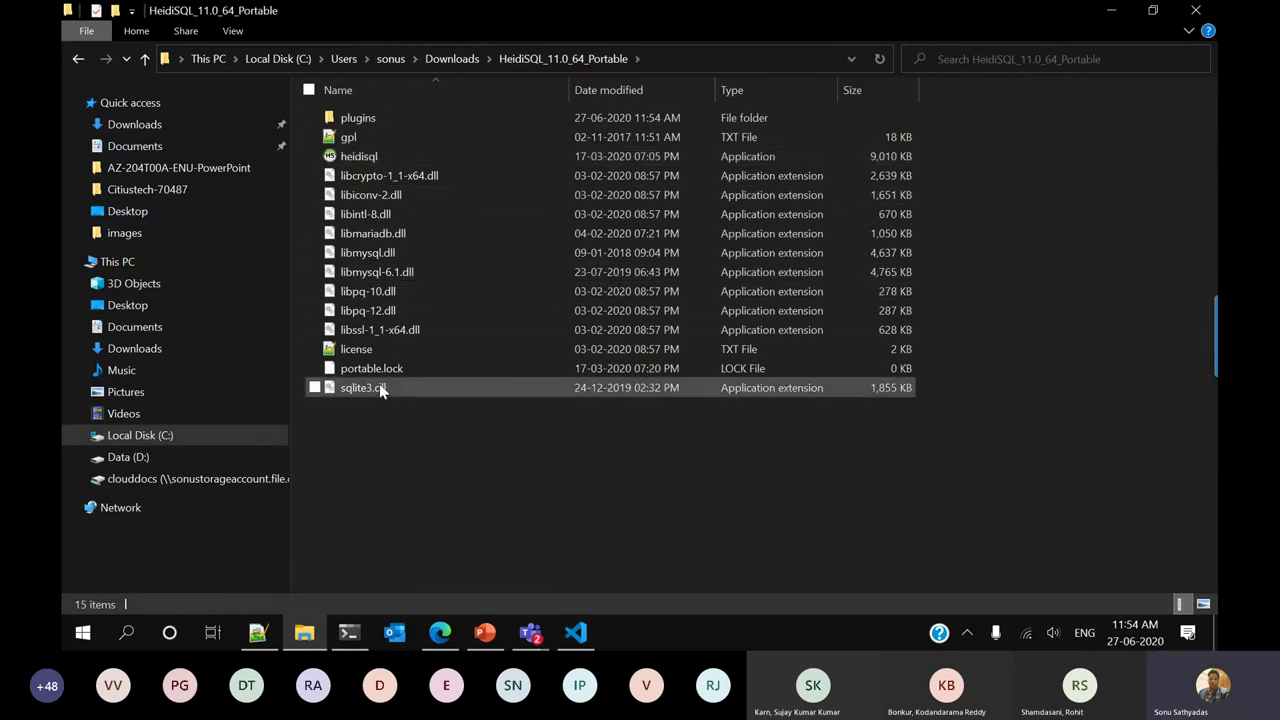
double_click(365, 160)
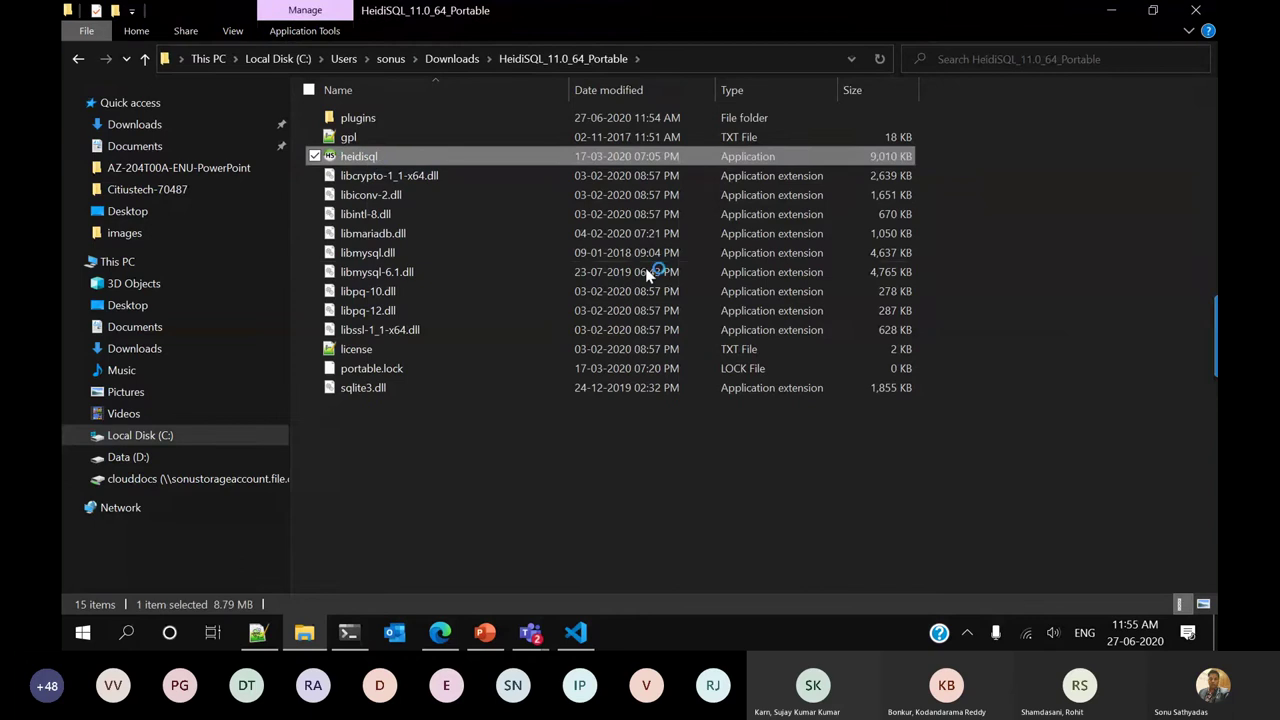
Create a new session of type PostgreSQL (TCP/IP) using the libpq-10.dll library
click(1118, 11)
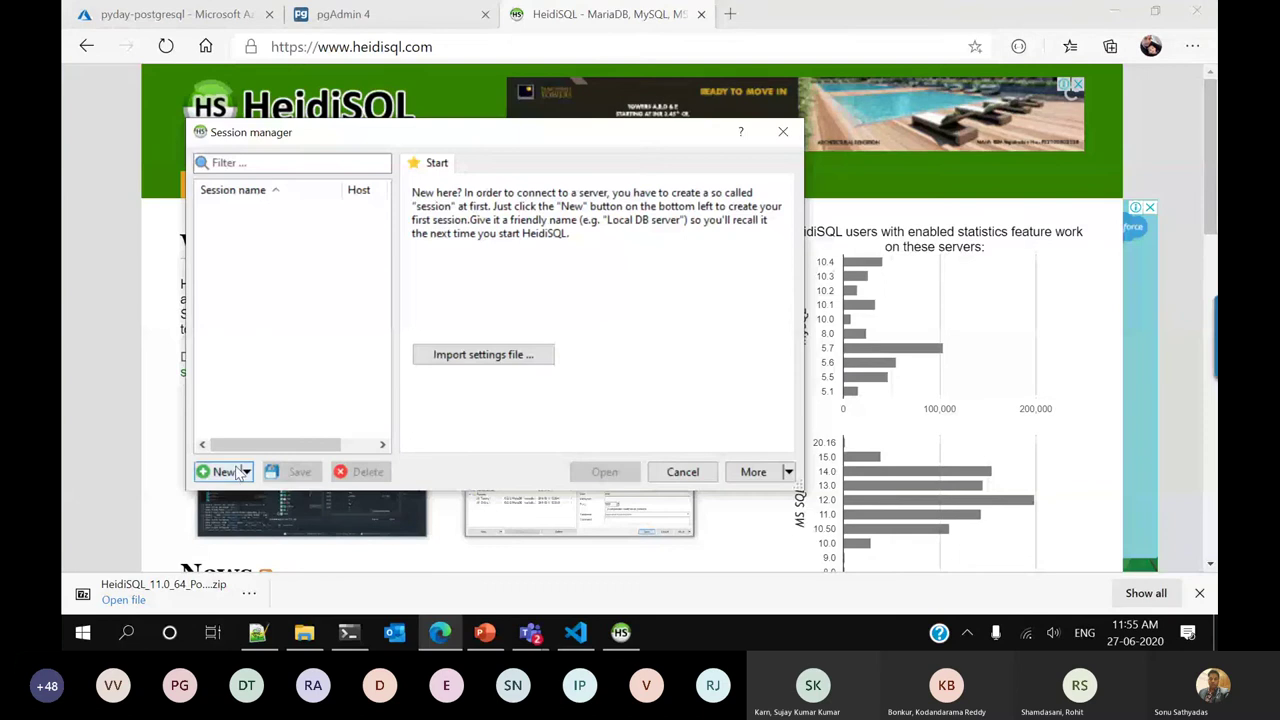
click(224, 472)
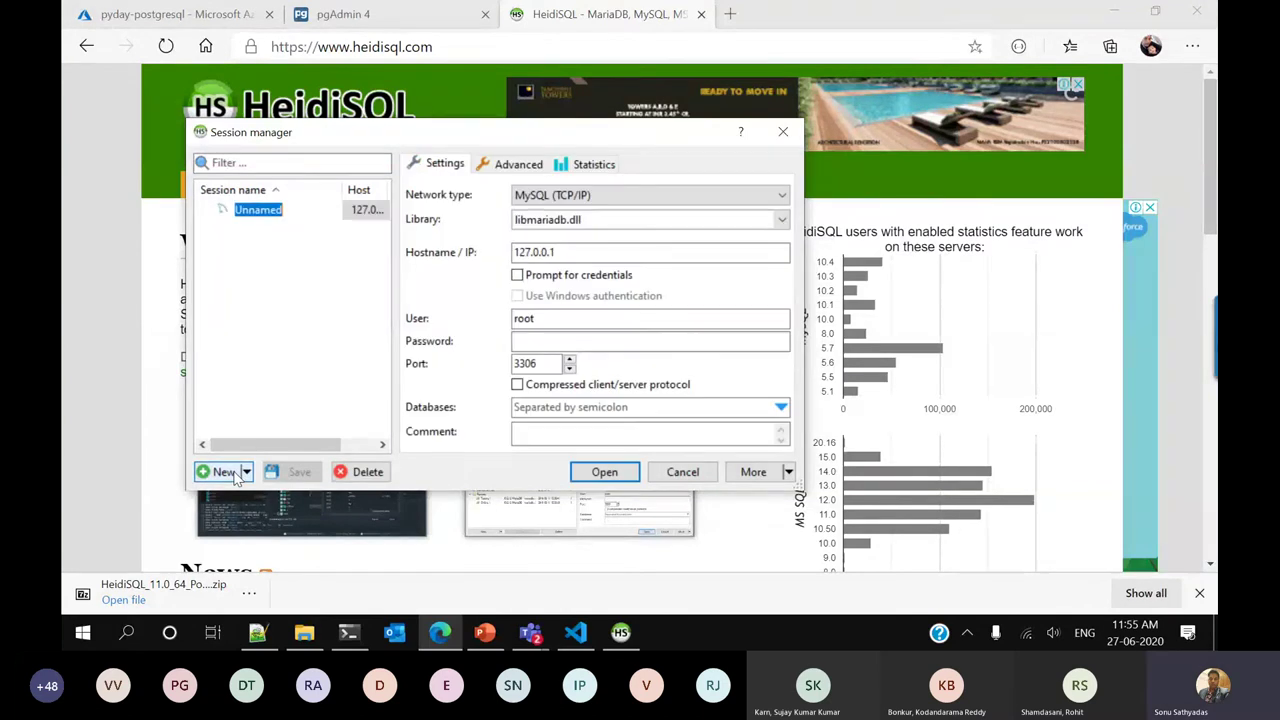
click(581, 196)
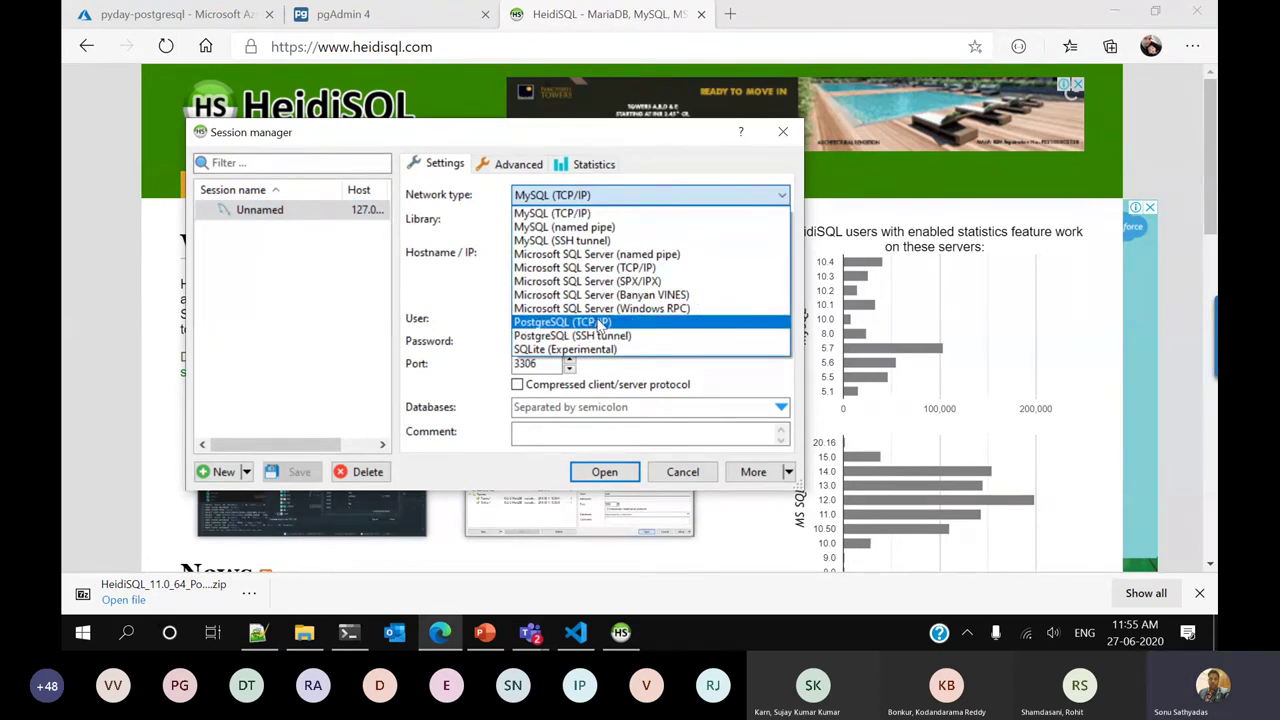
click(601, 326)
click(535, 222)
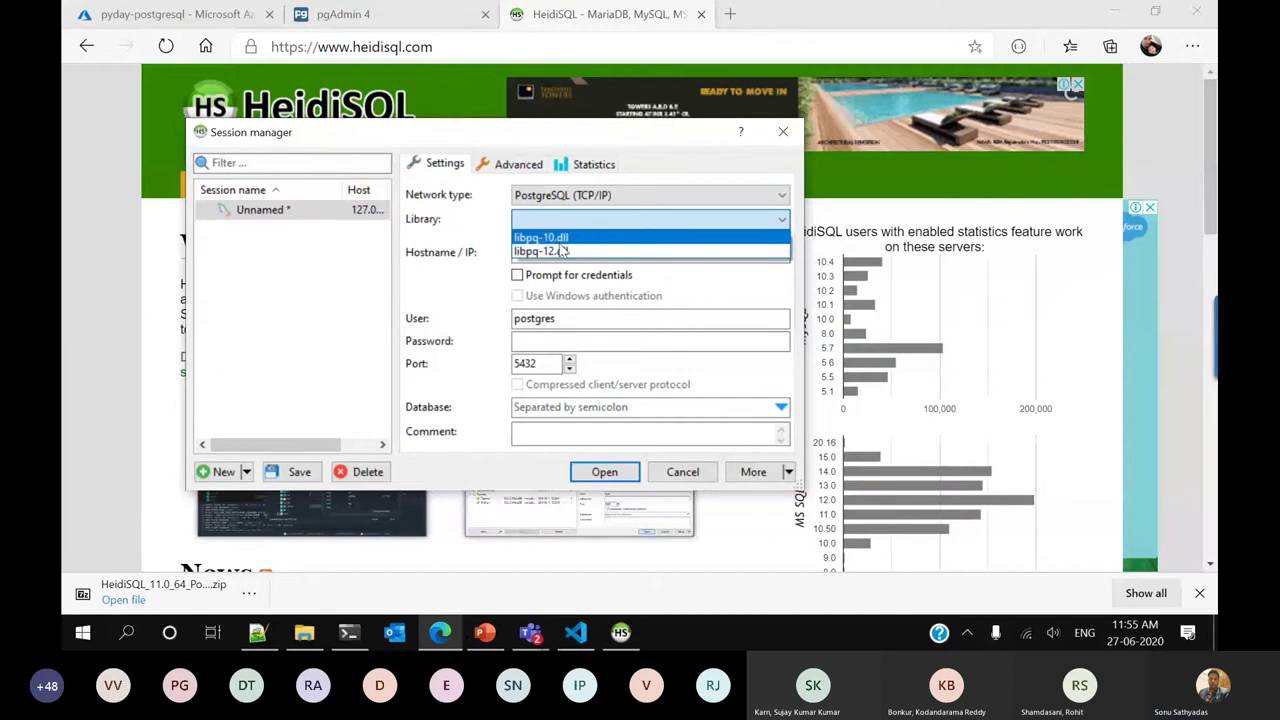
click(548, 238)
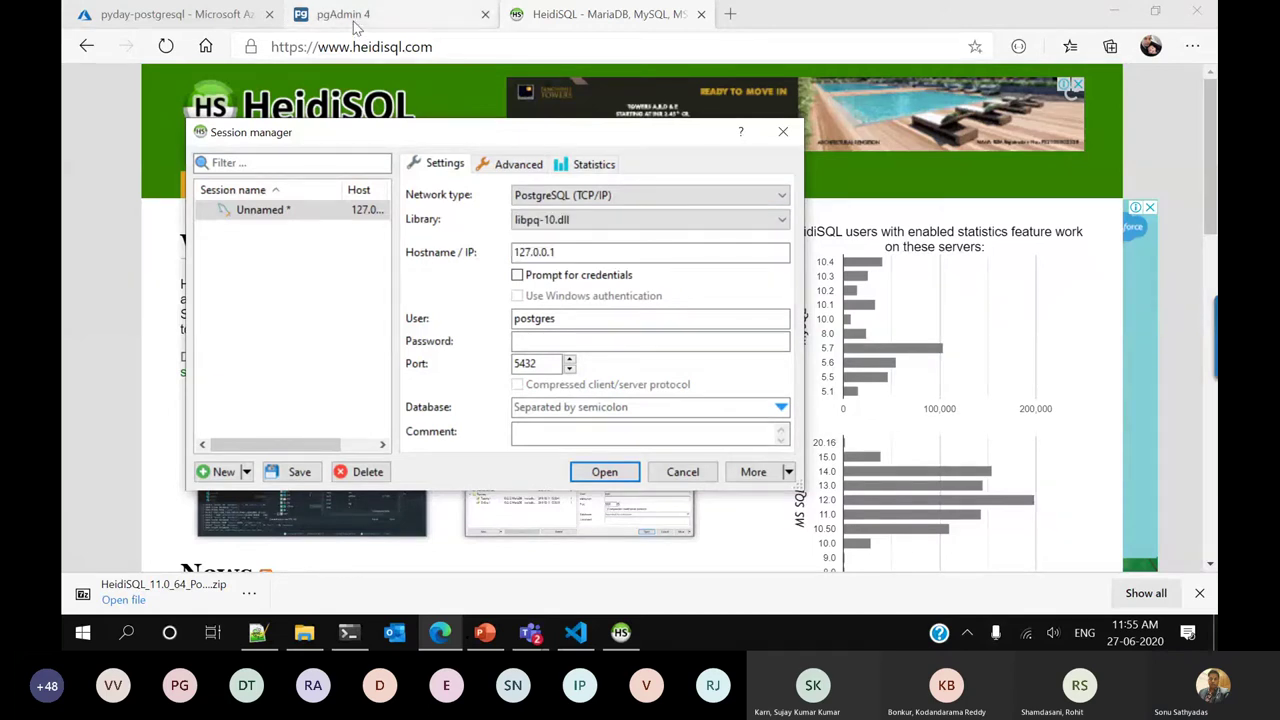
Copy the Azure server name and paste it over 127.0.0.1 as the Hostname
click(203, 14)
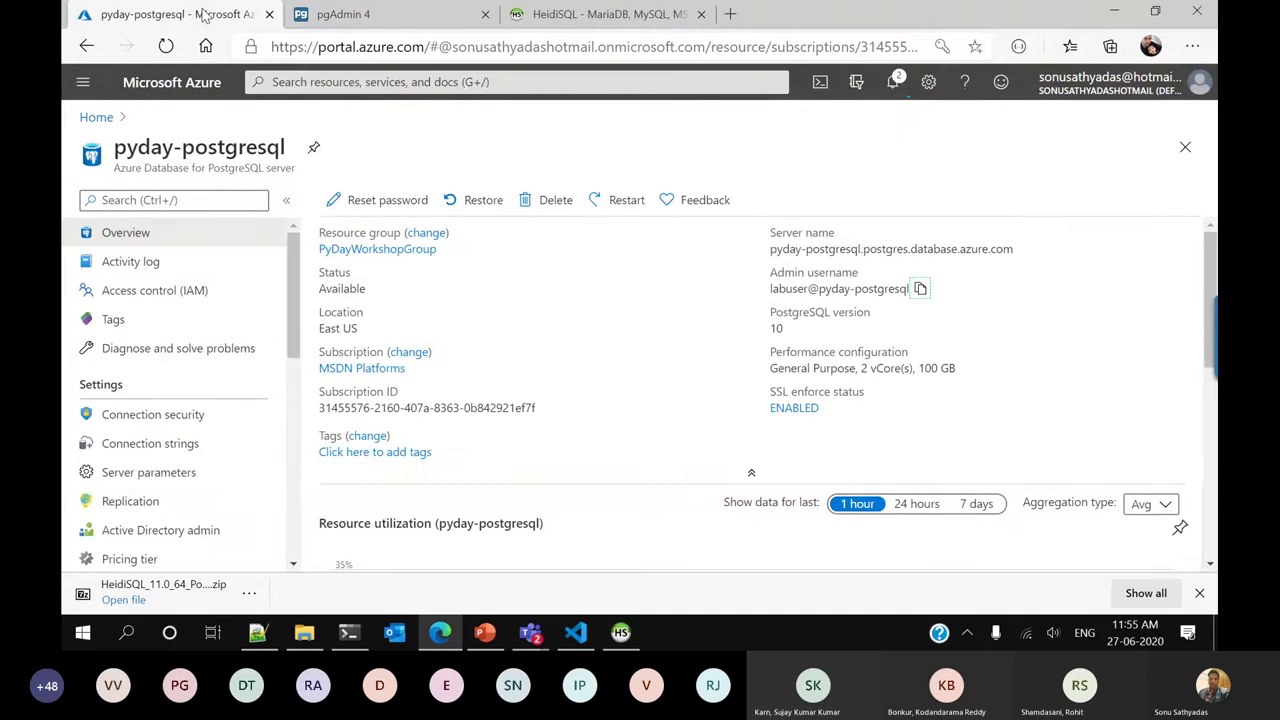
click(1023, 249)
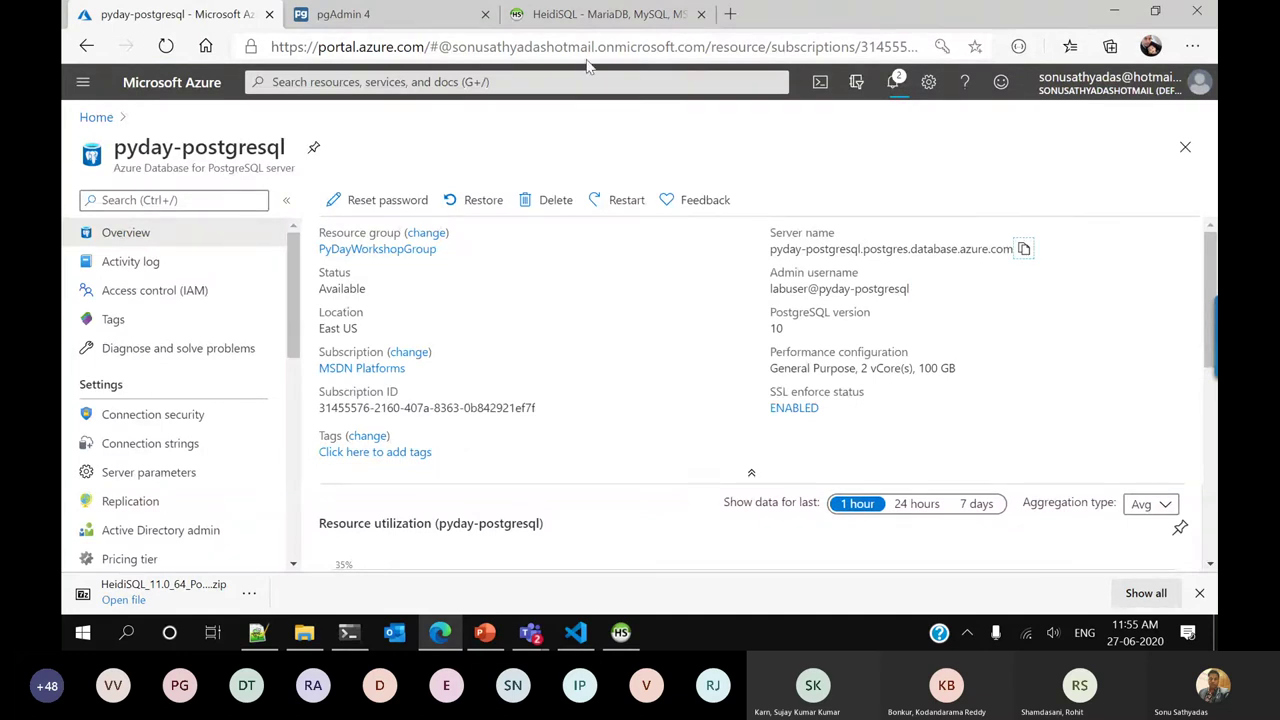
click(596, 15)
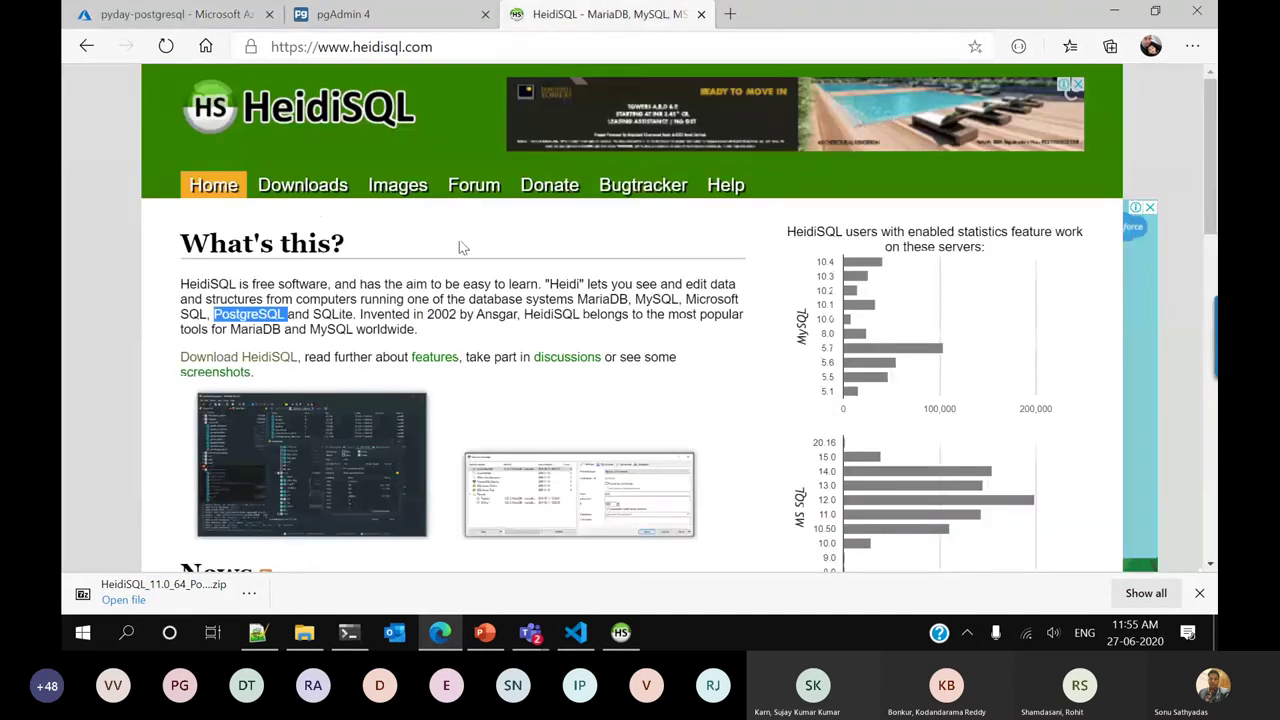
click(203, 14)
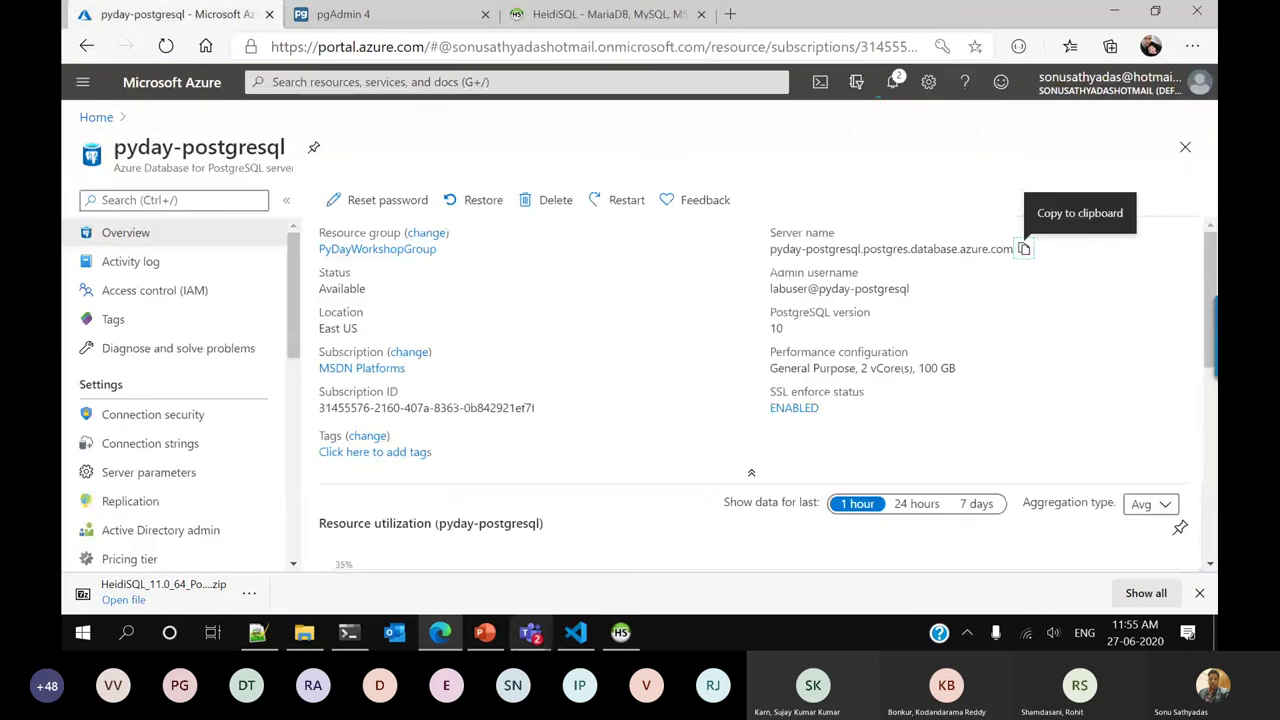
click(620, 632)
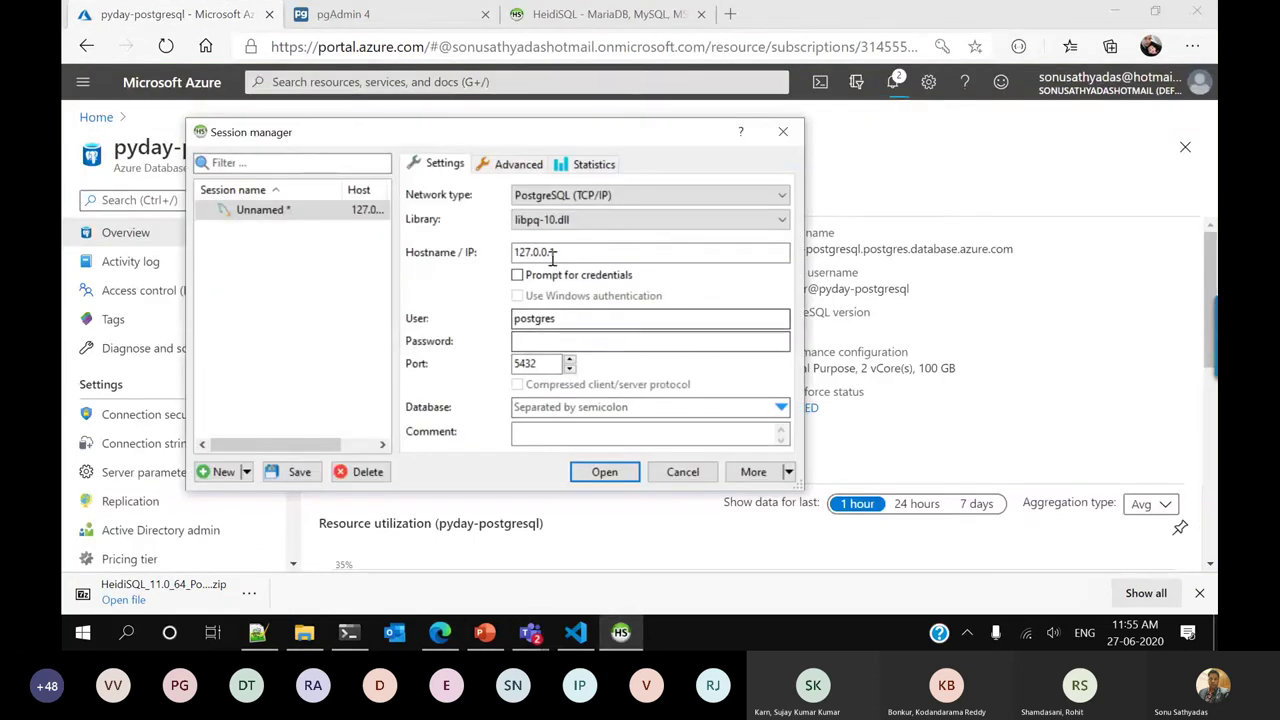
double_click(550, 252)
key(ctrl+v)
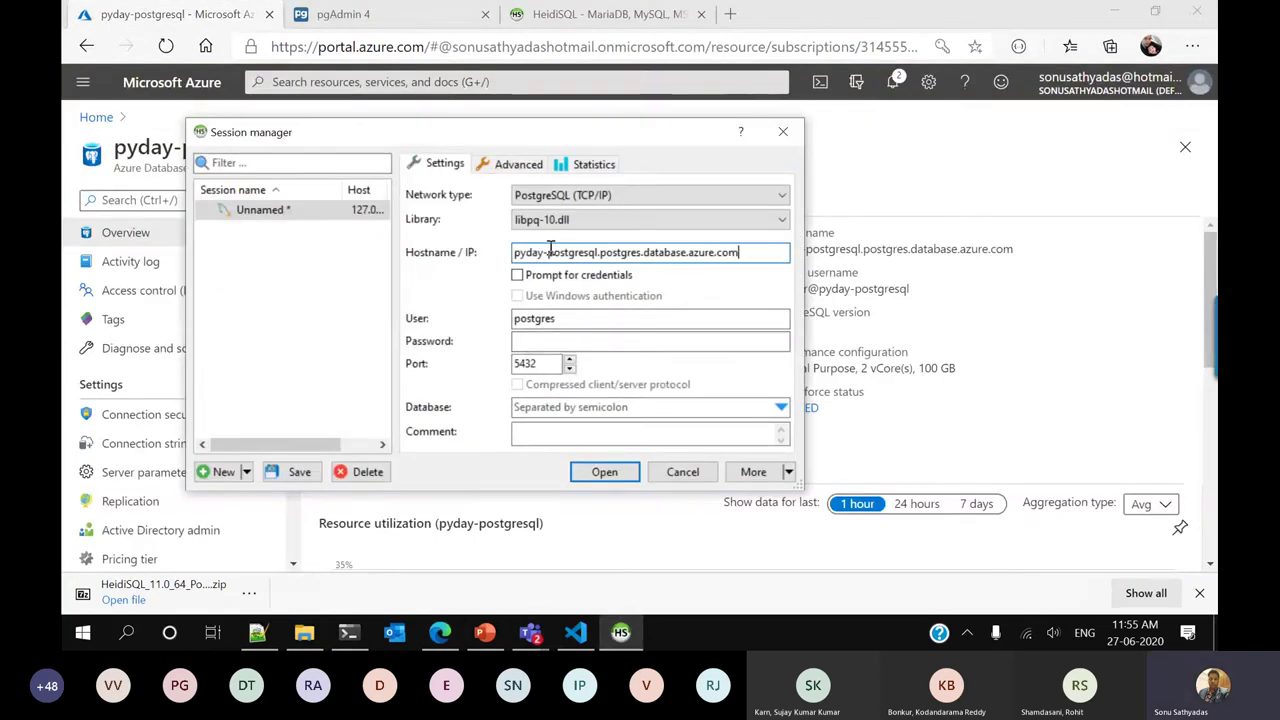
Replace user postgres with the server's admin username, enter the admin password, and save the session
click(545, 318)
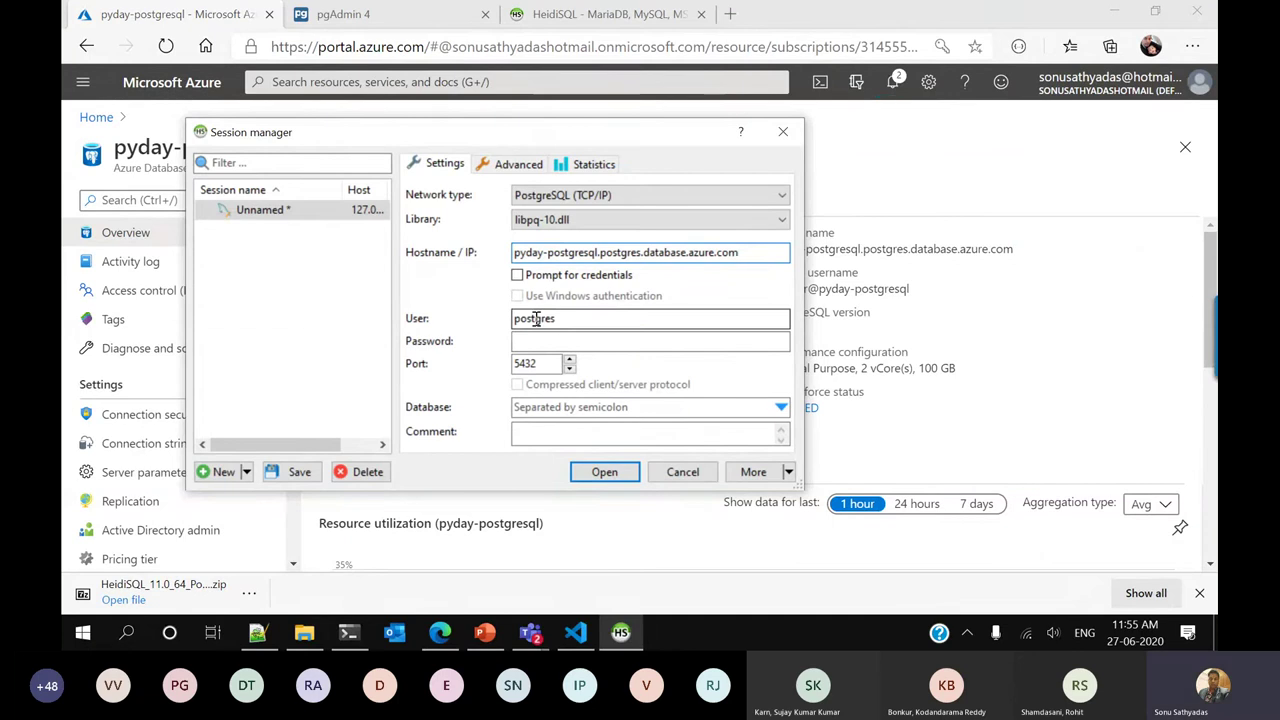
double_click(535, 318)
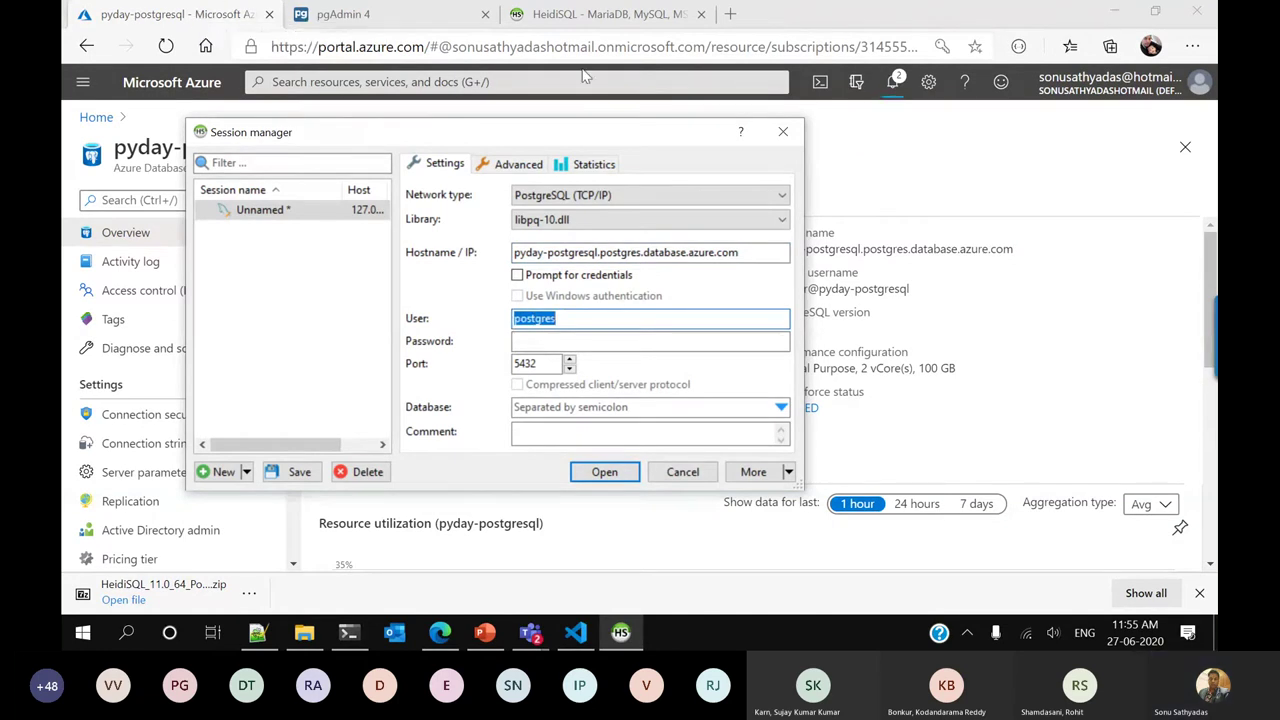
click(920, 288)
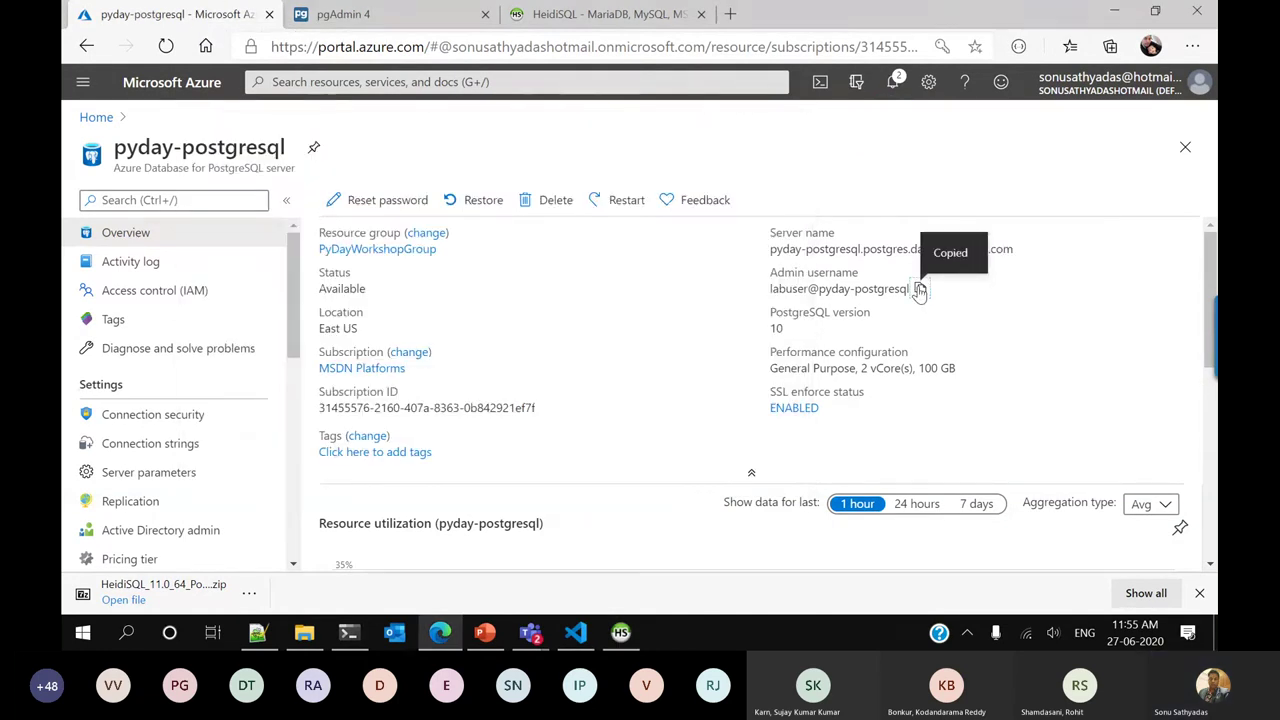
click(622, 634)
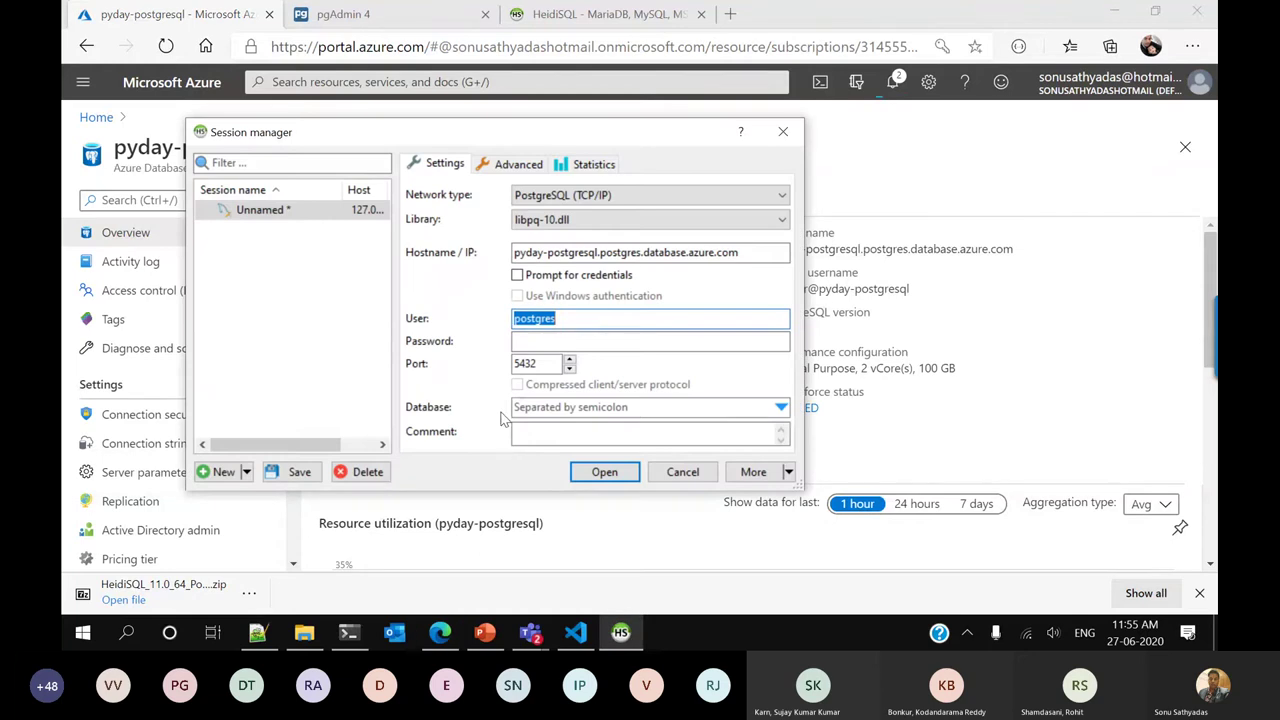
key(ctrl+v)
click(612, 340)
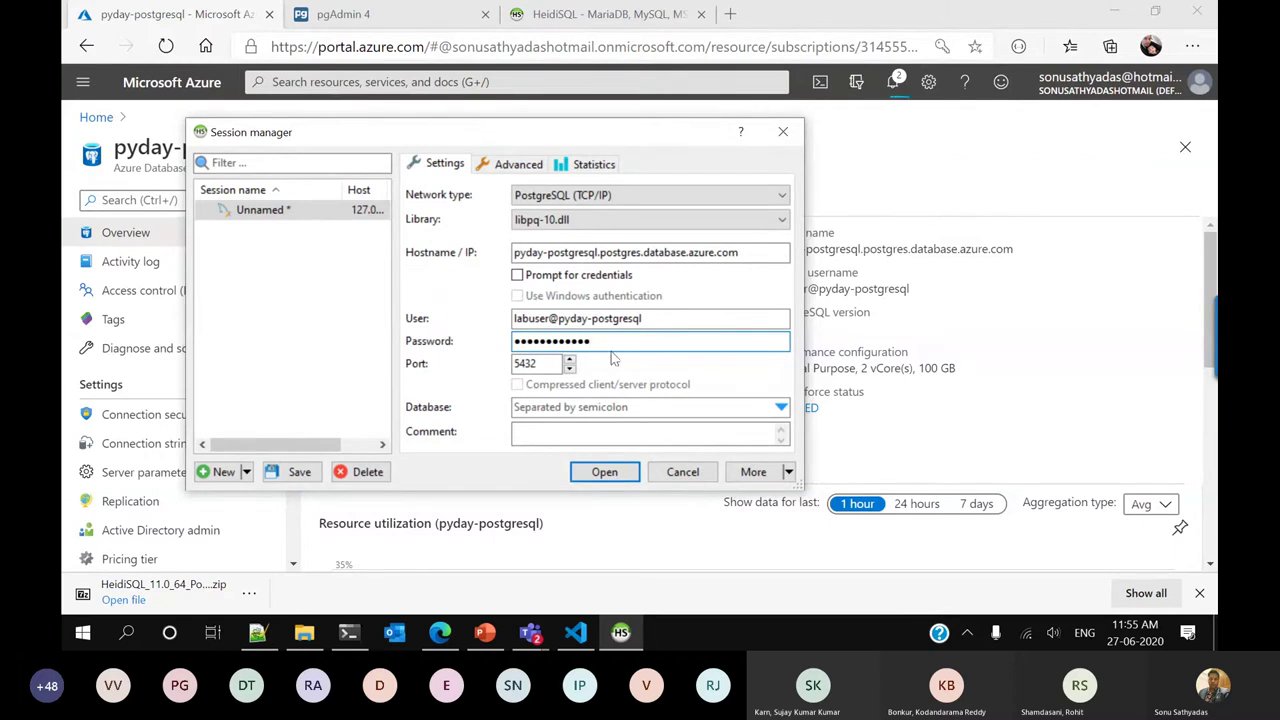
click(298, 478)
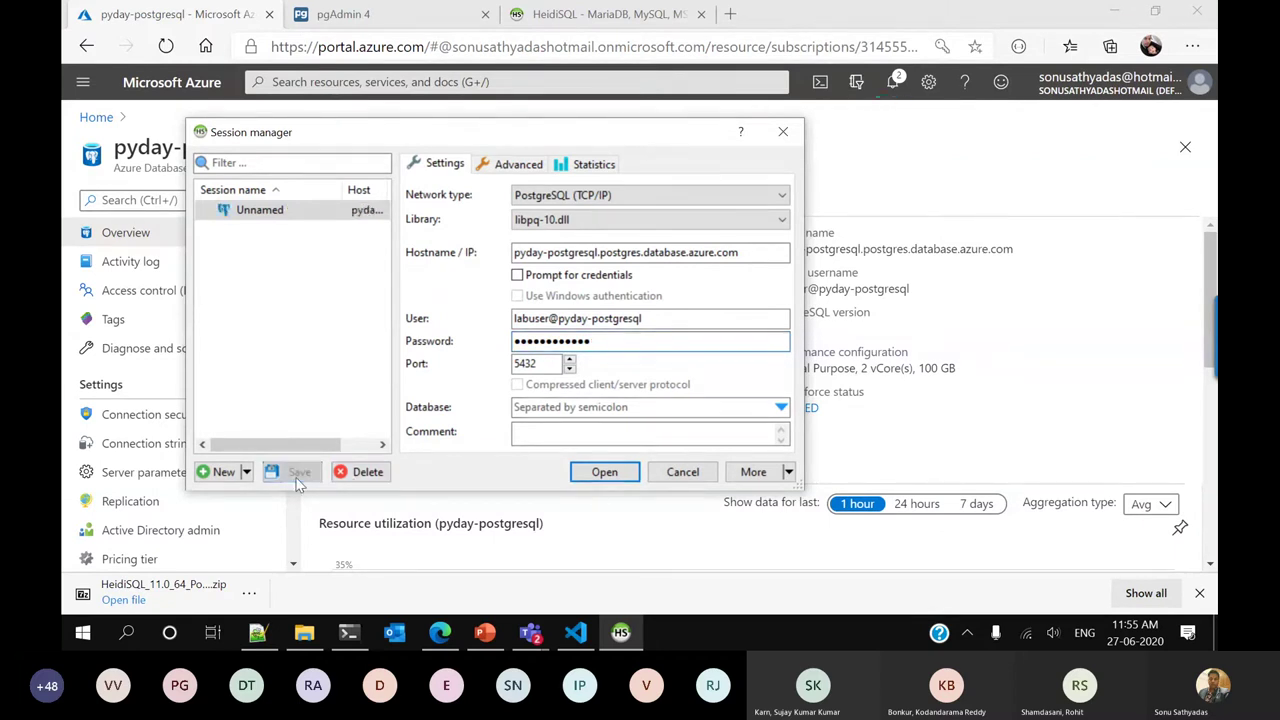
Connect to the Azure server, maximize HeidiSQL, and expand public and information_schema to browse their objects
click(603, 476)
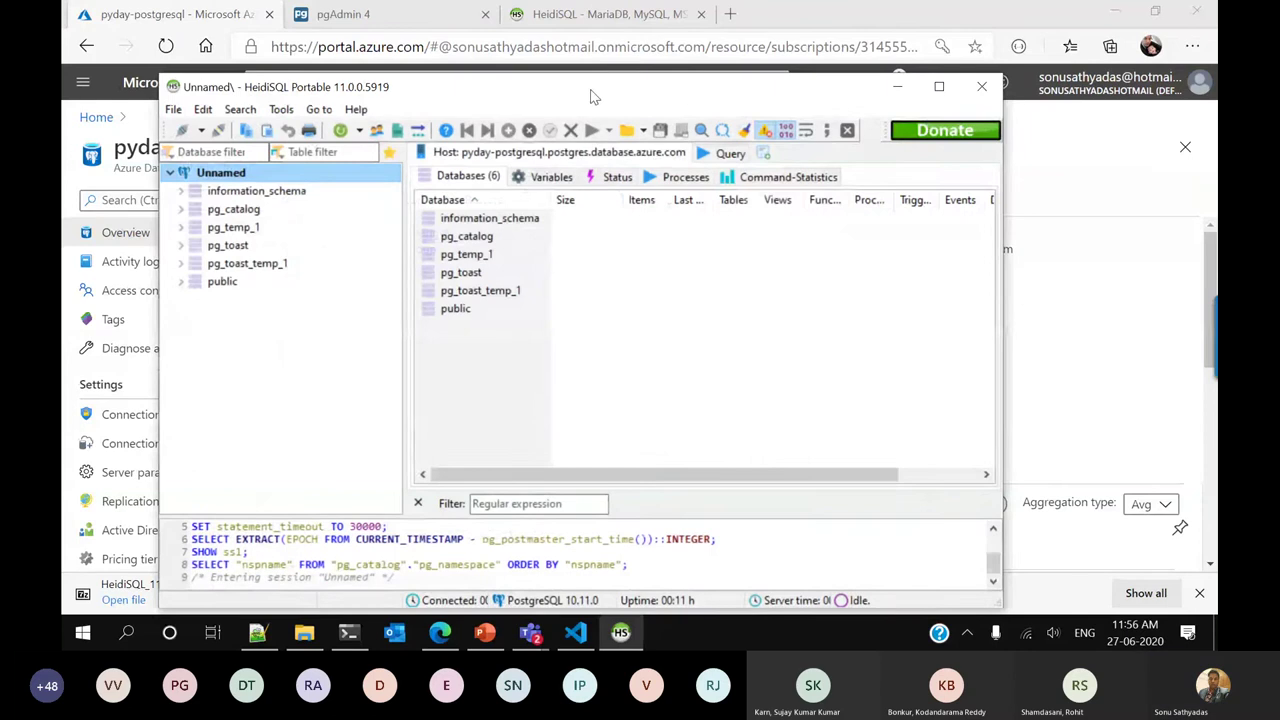
double_click(588, 82)
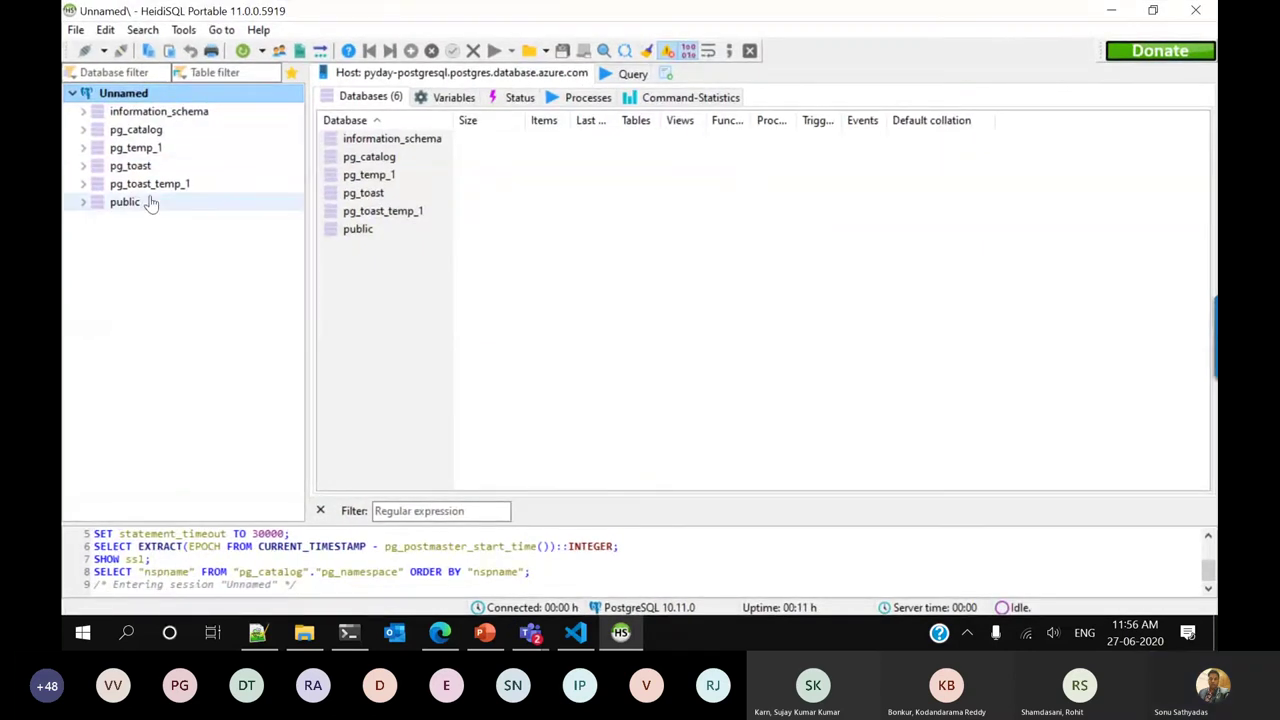
click(85, 204)
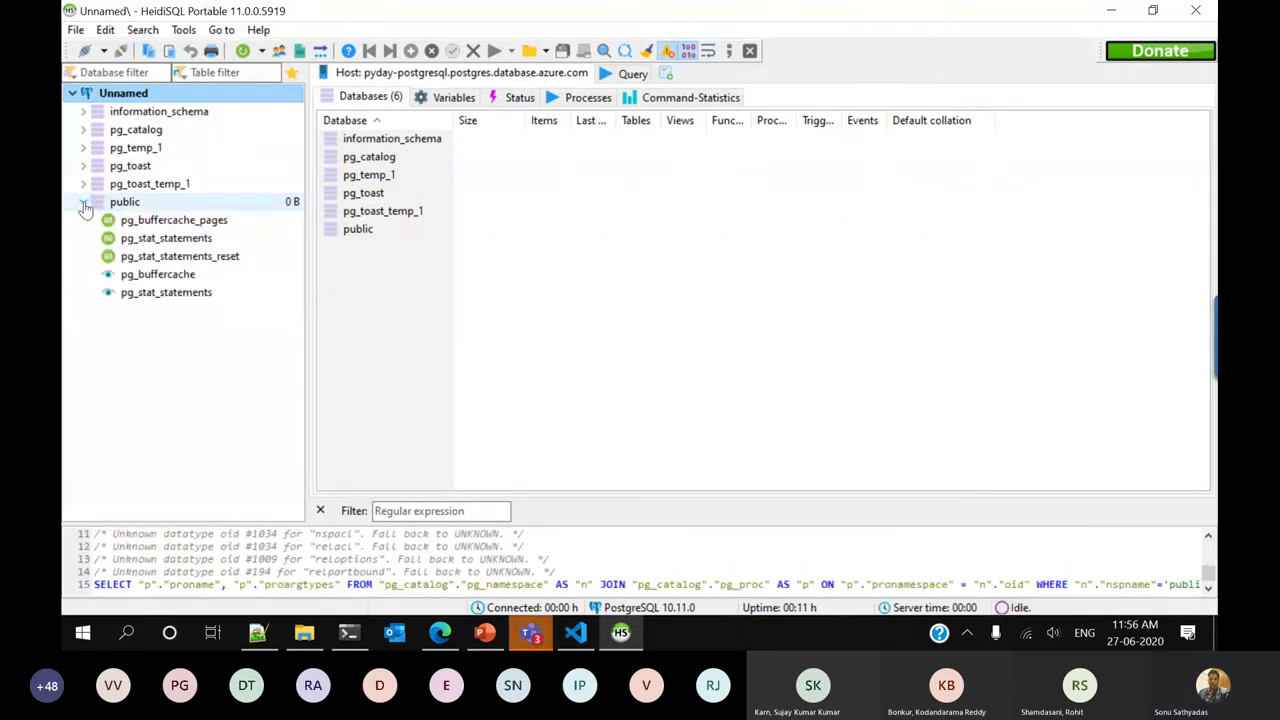
click(85, 204)
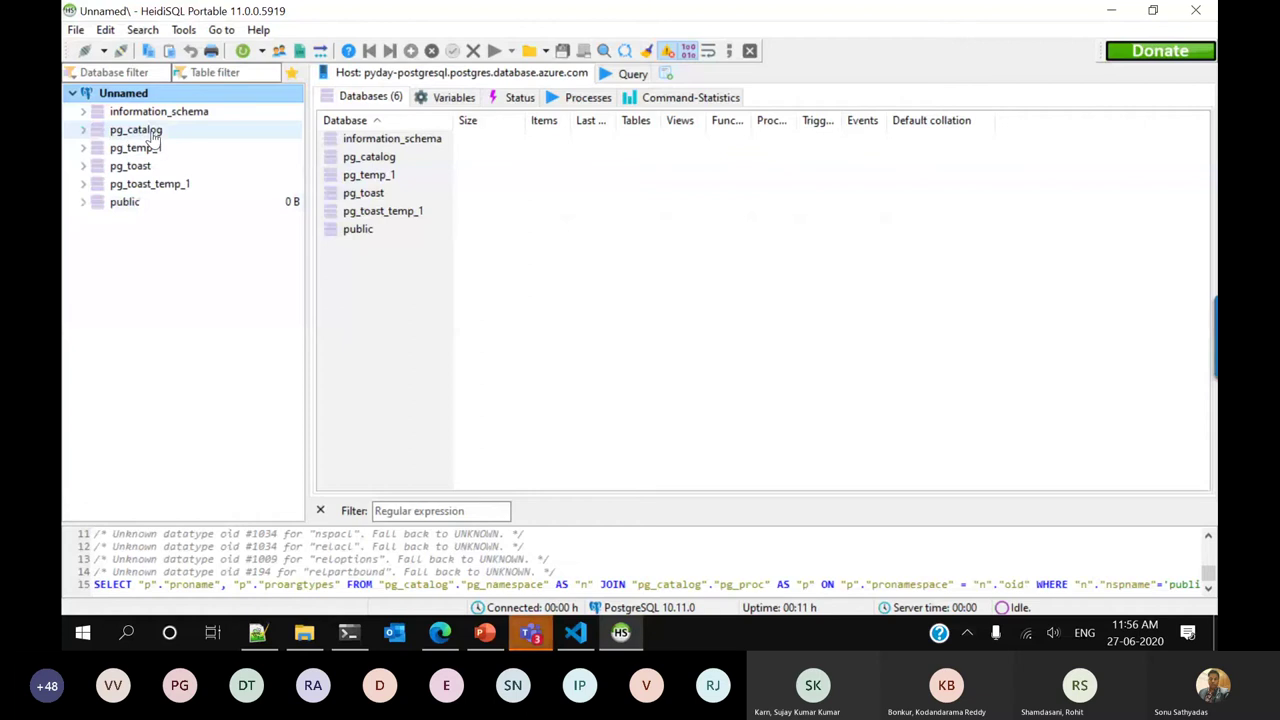
click(85, 110)
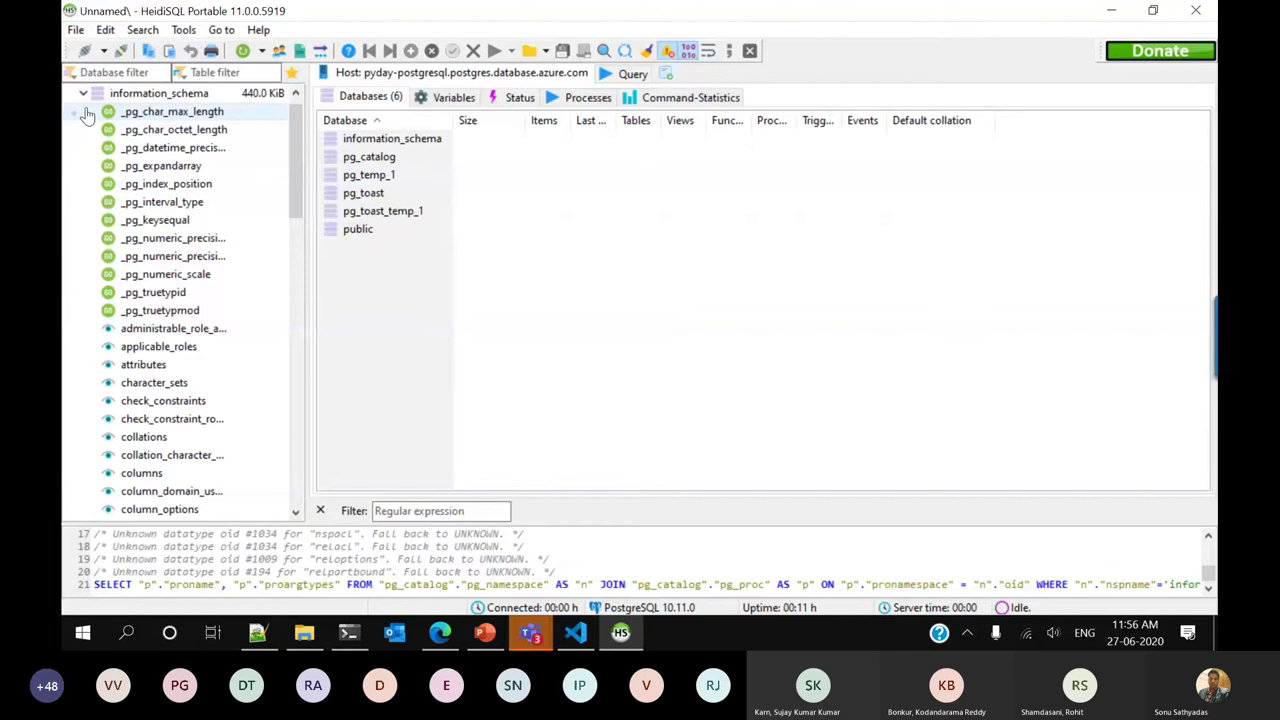
click(87, 115)
click(83, 93)
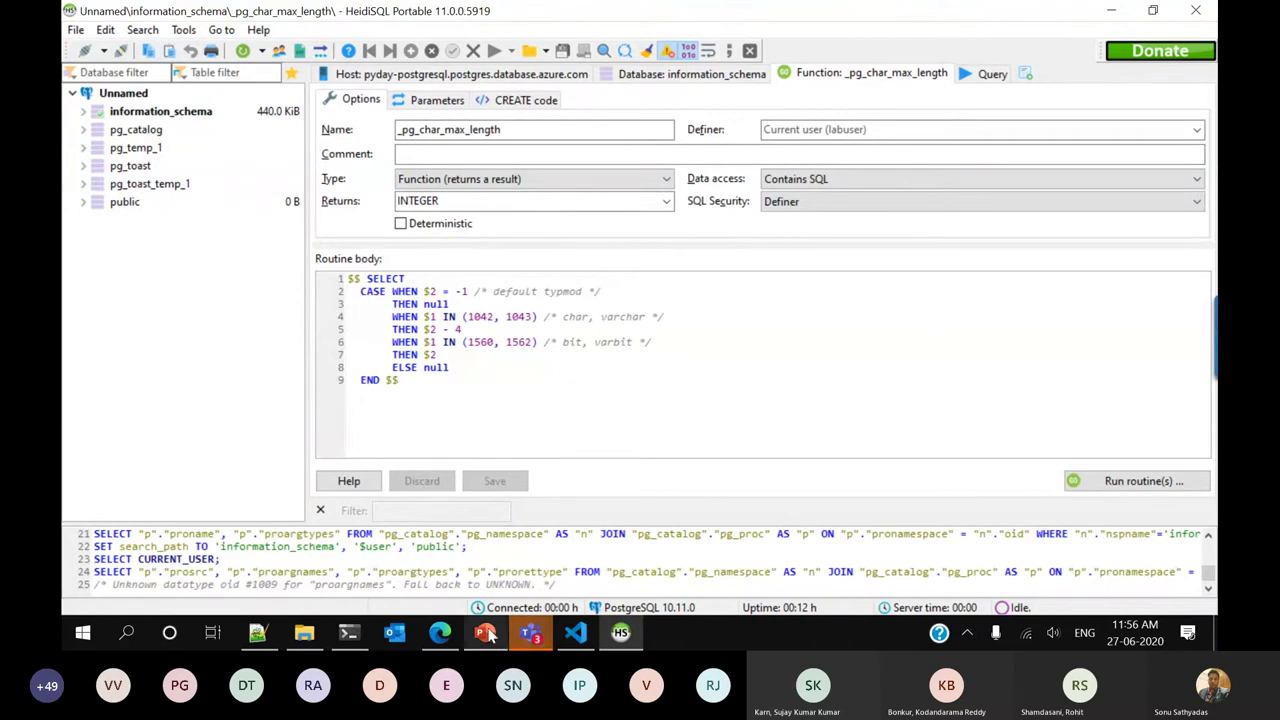
Check the pgAdmin 4 page, then return to HeidiSQL's overview of all databases
click(1111, 11)
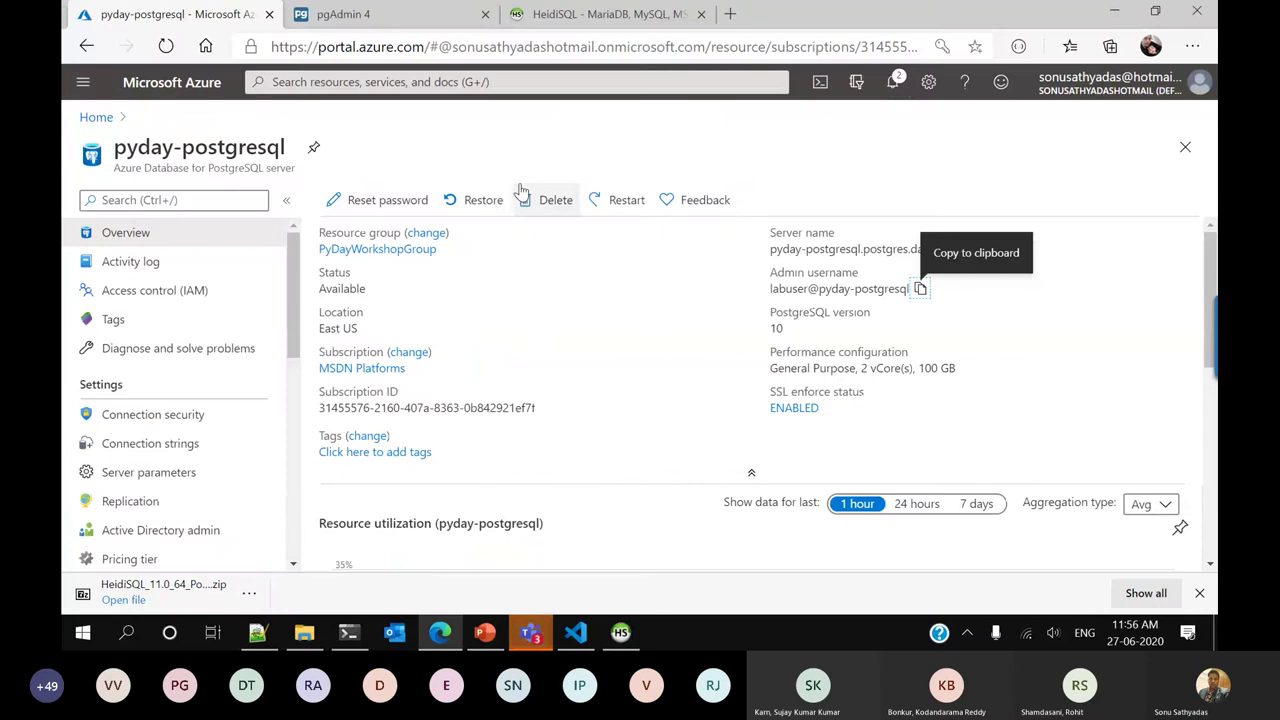
click(340, 14)
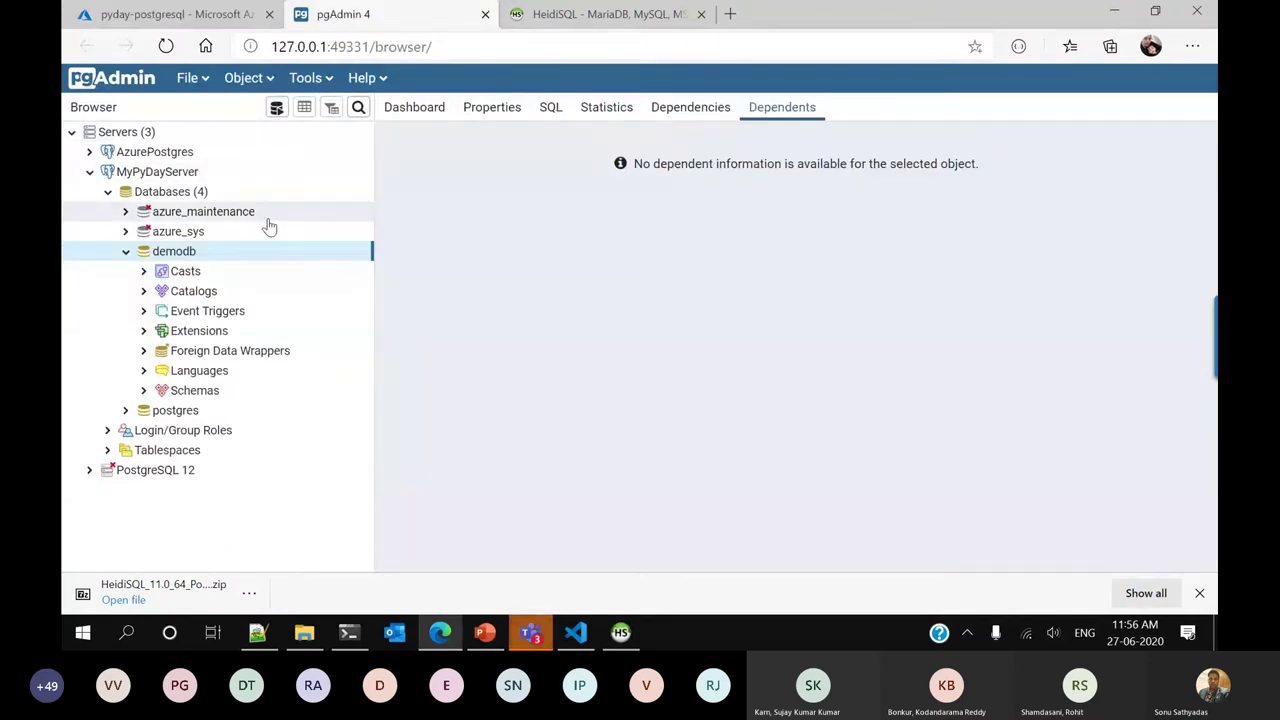
click(1115, 14)
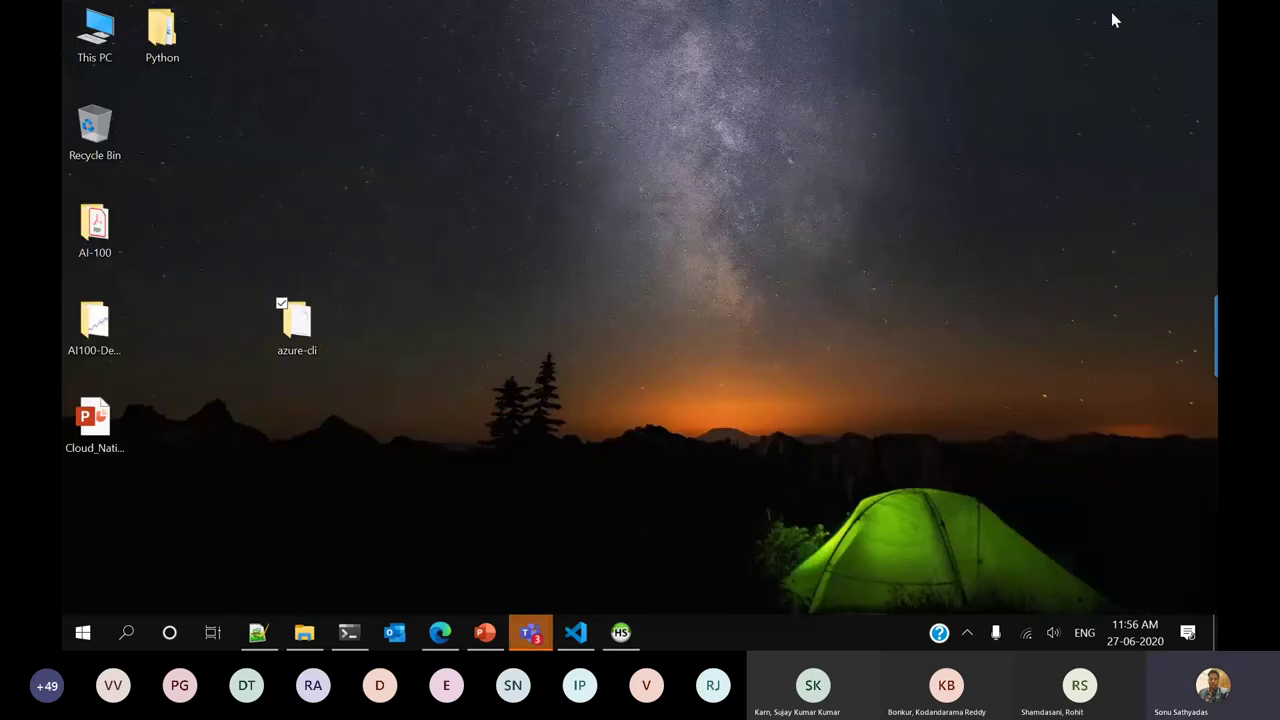
click(621, 632)
click(120, 94)
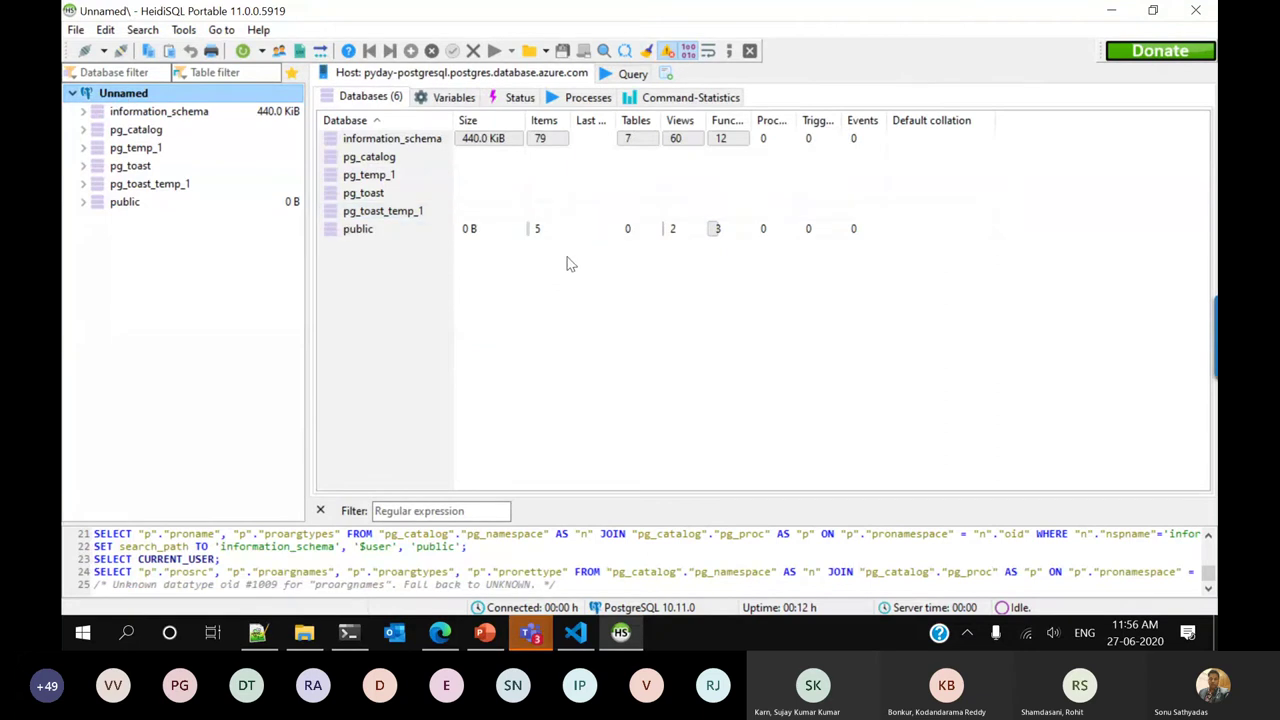
List public's 5 objects and information_schema's 79, then return to the server overview and right-click the connection
double_click(420, 230)
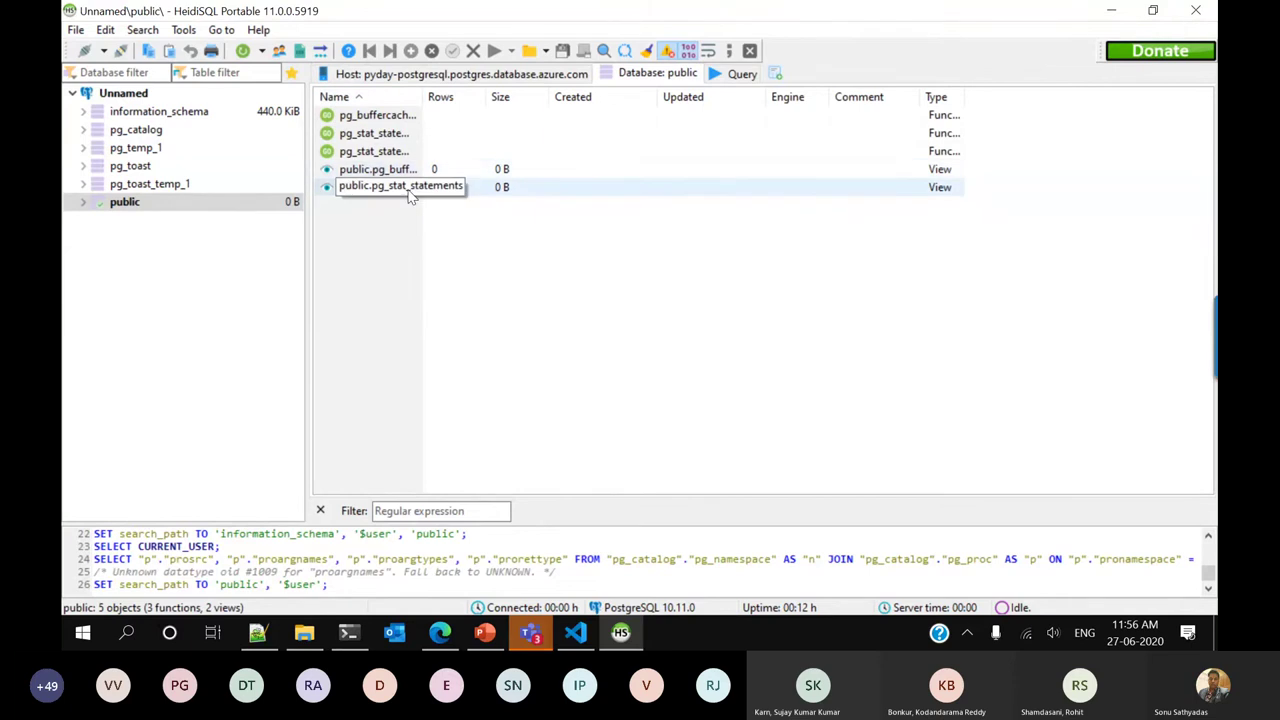
click(145, 112)
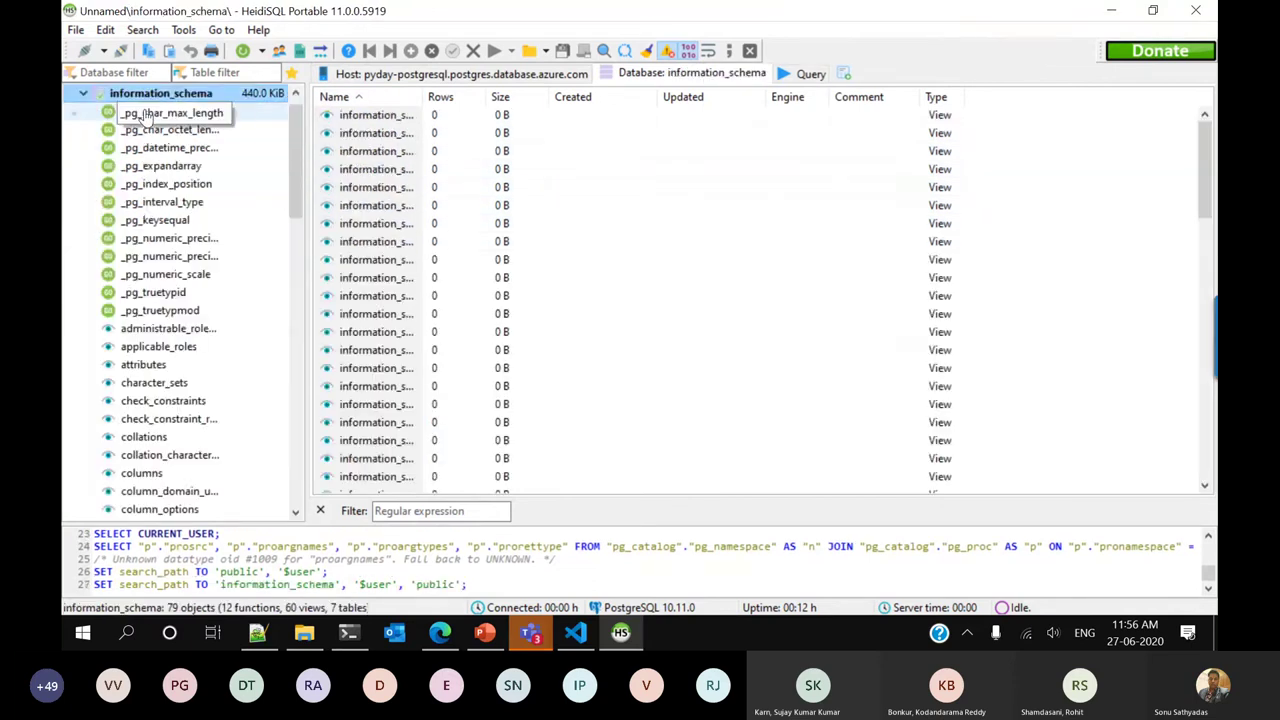
scroll(465, 255, down, 2)
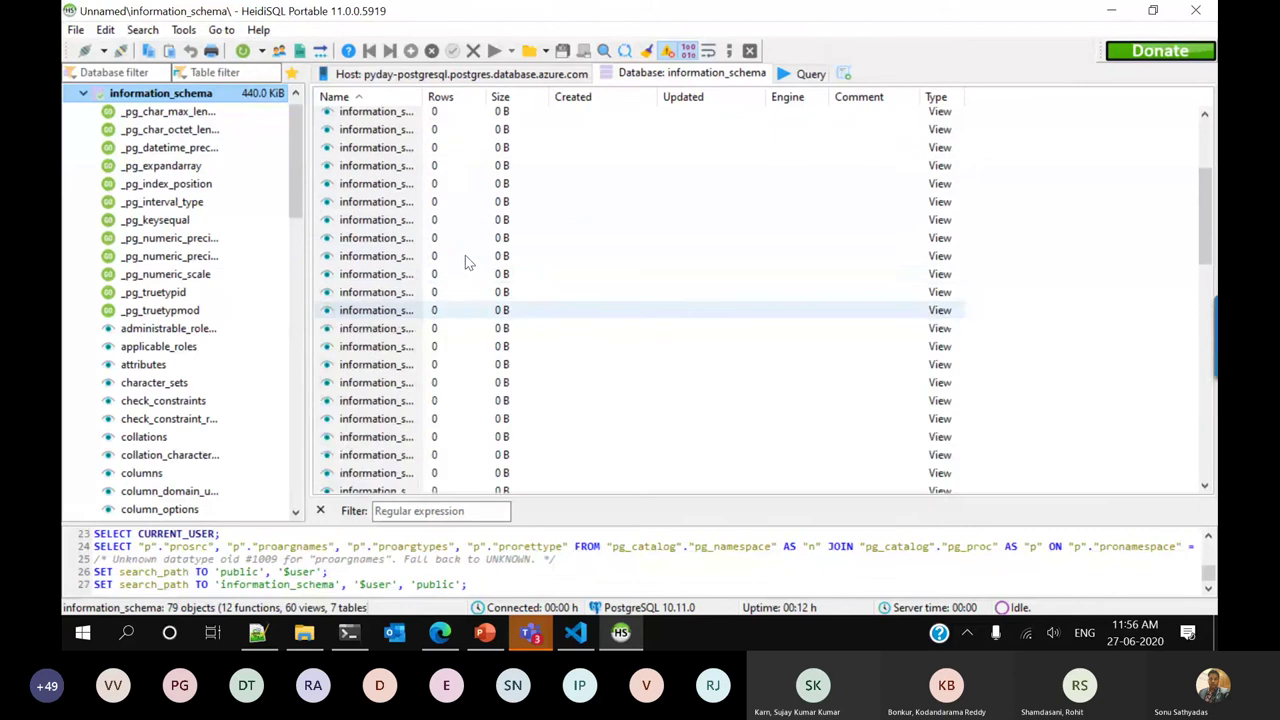
scroll(465, 255, down, 5)
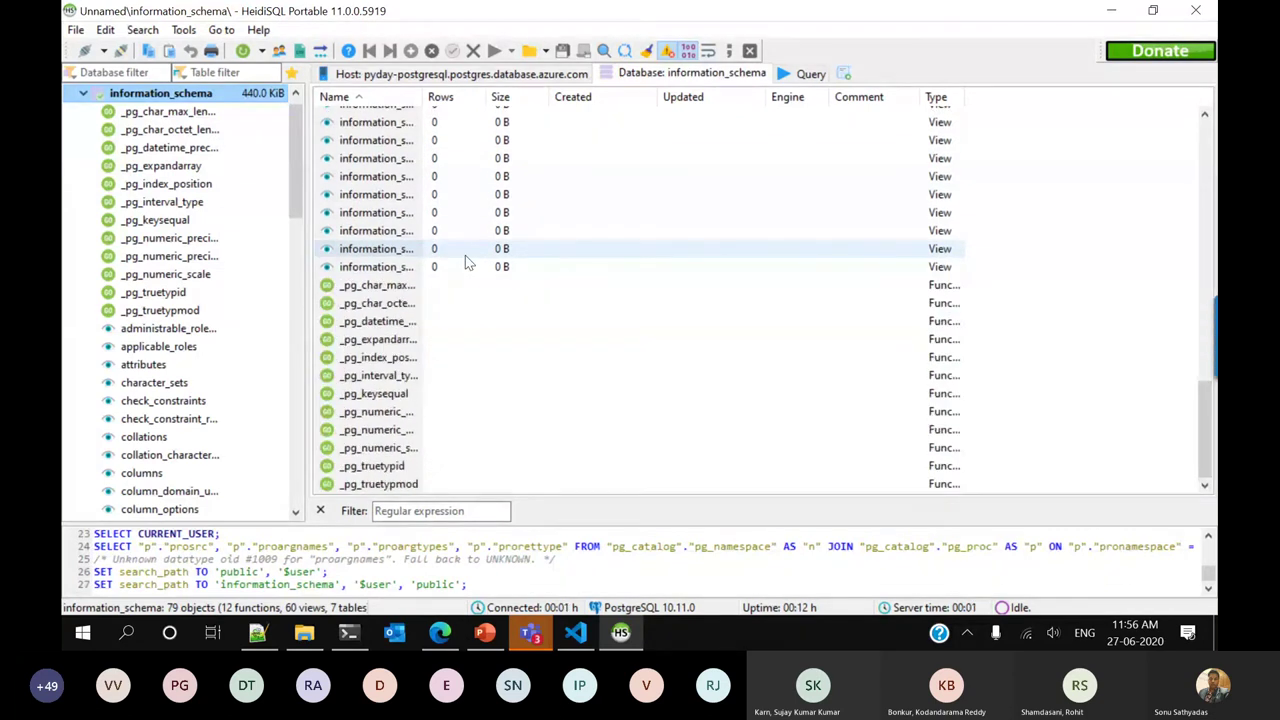
scroll(465, 255, up, 10)
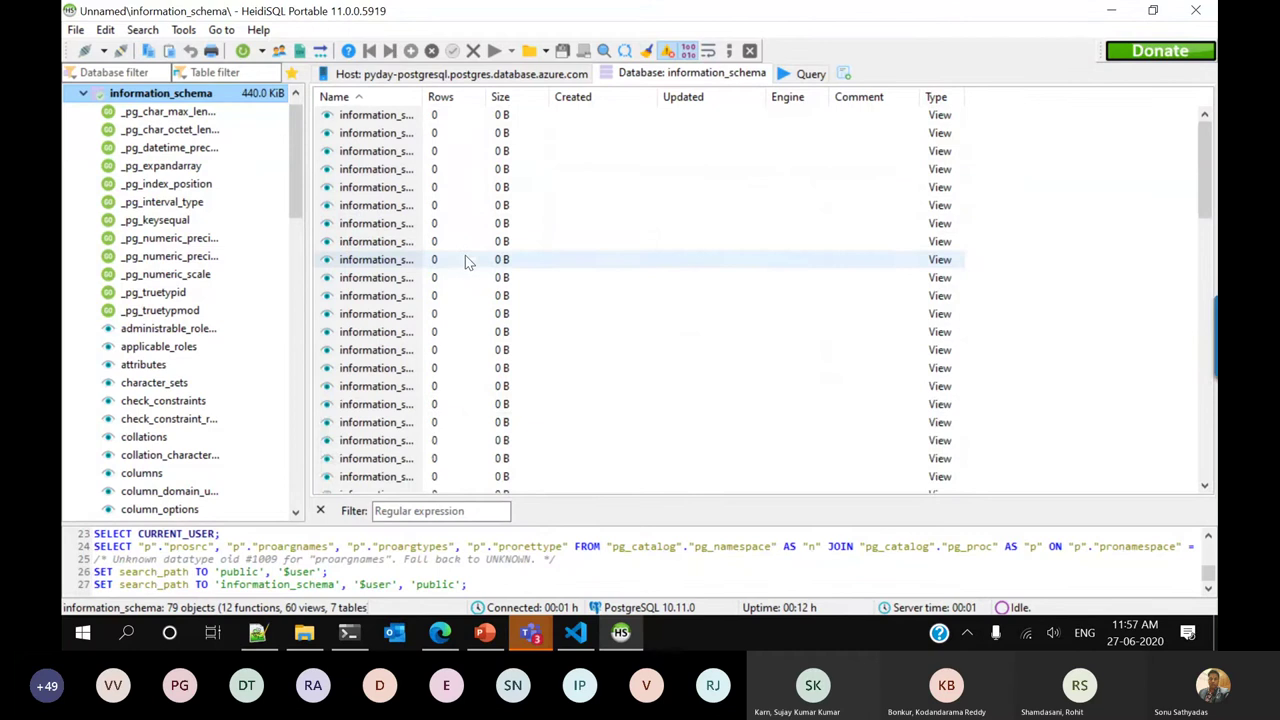
click(84, 94)
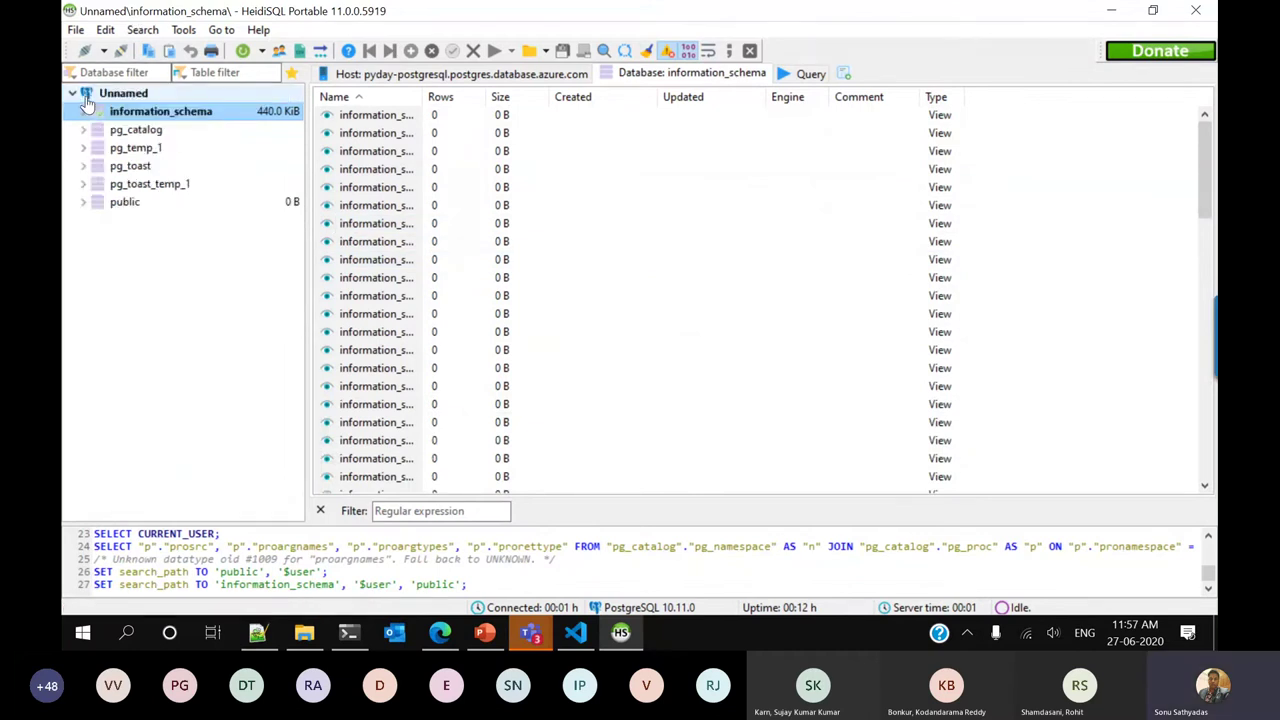
double_click(124, 94)
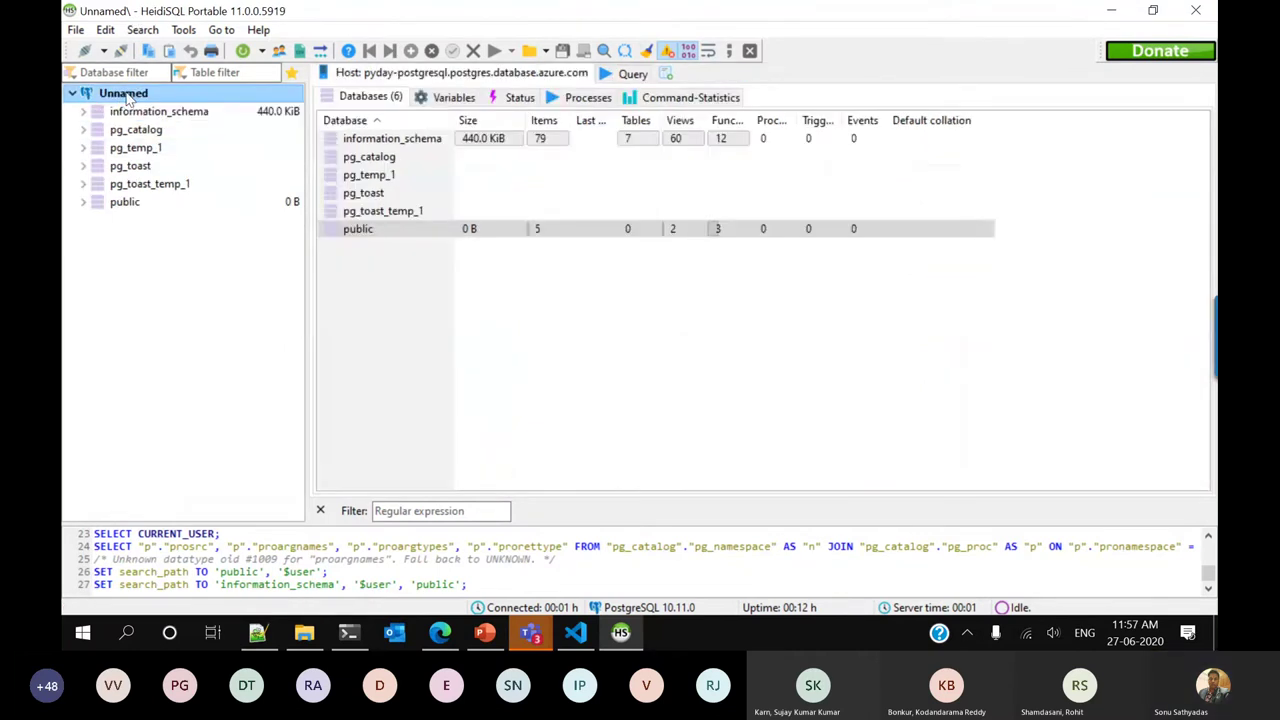
right_click(126, 95)
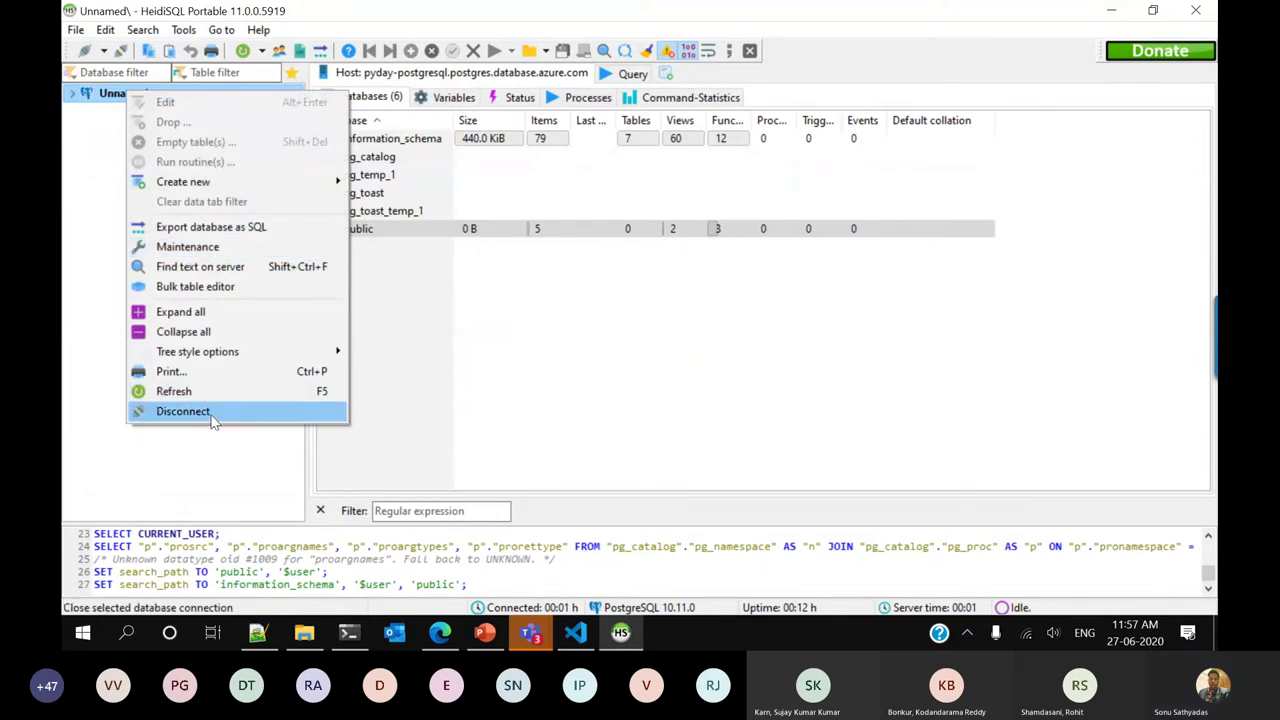
Disconnect the session and reconnect to the server on the postgres database
click(212, 414)
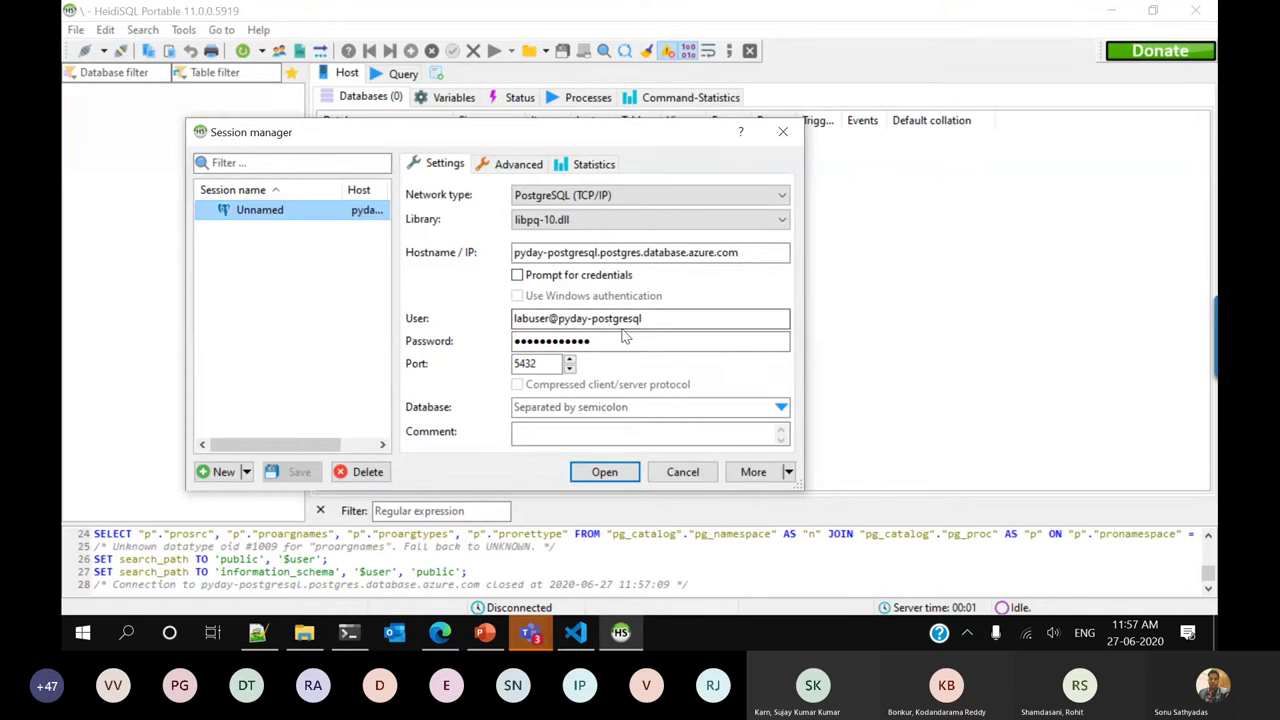
click(781, 407)
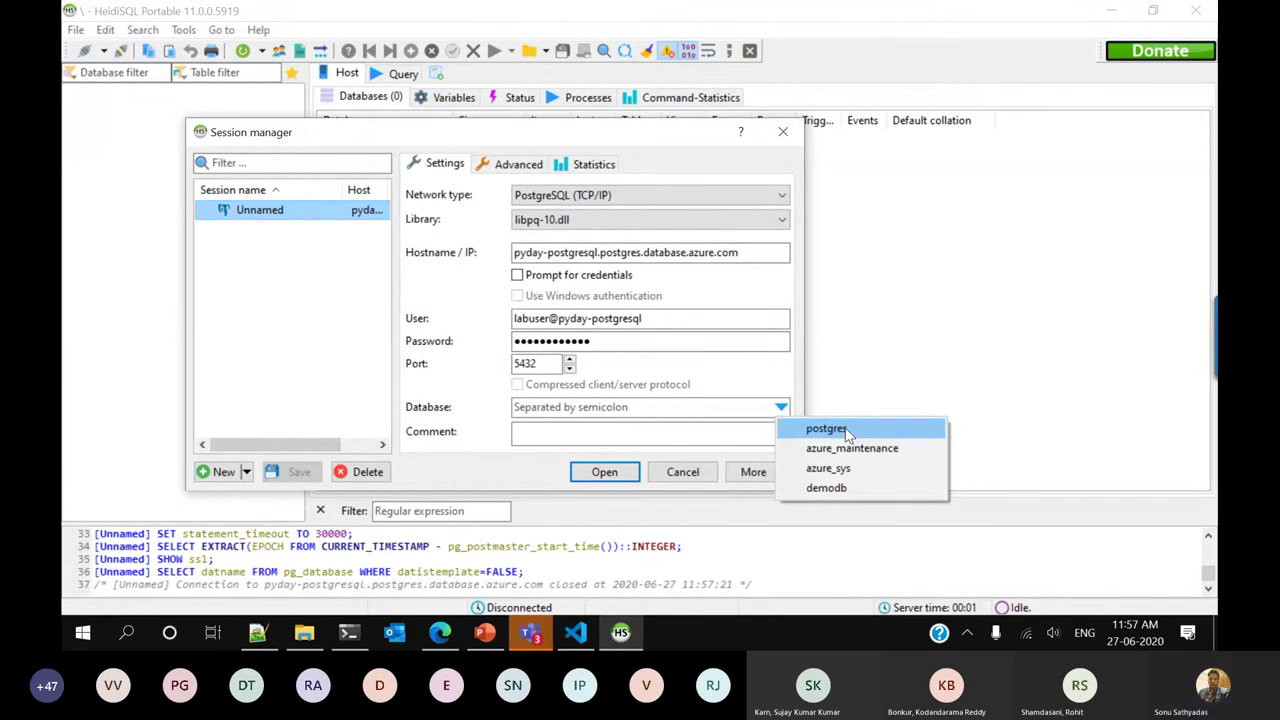
click(846, 432)
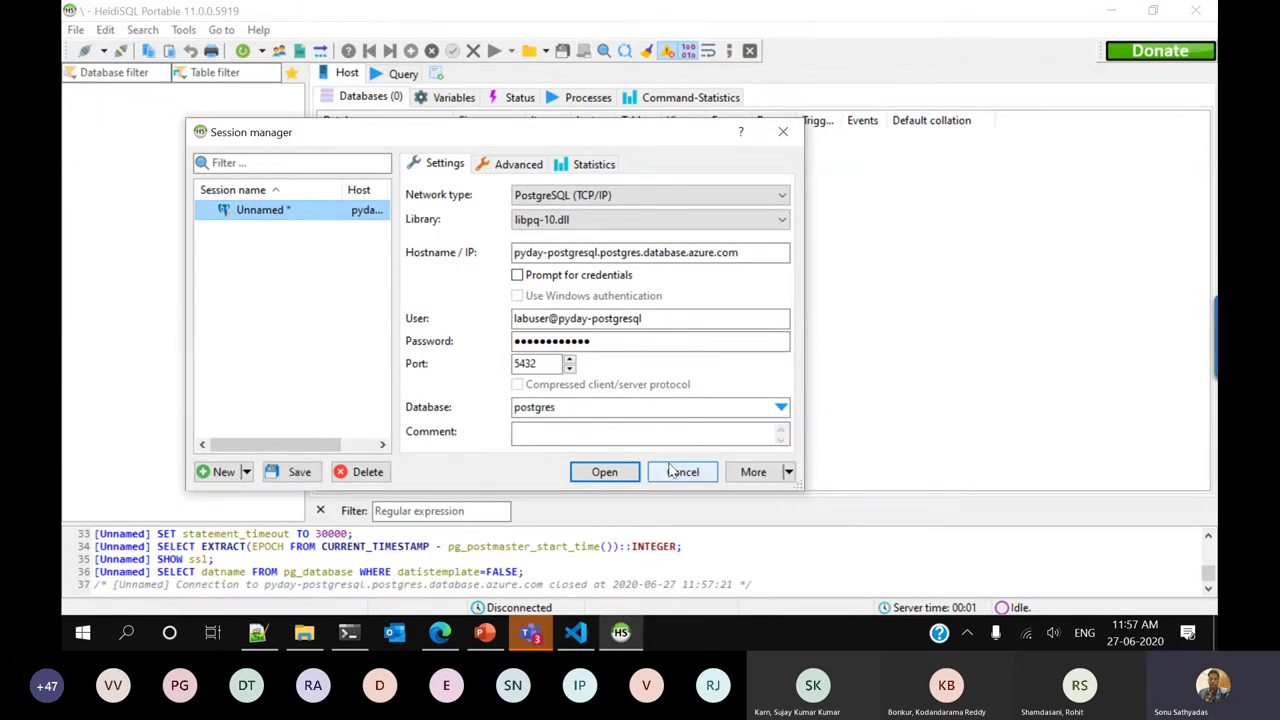
click(612, 472)
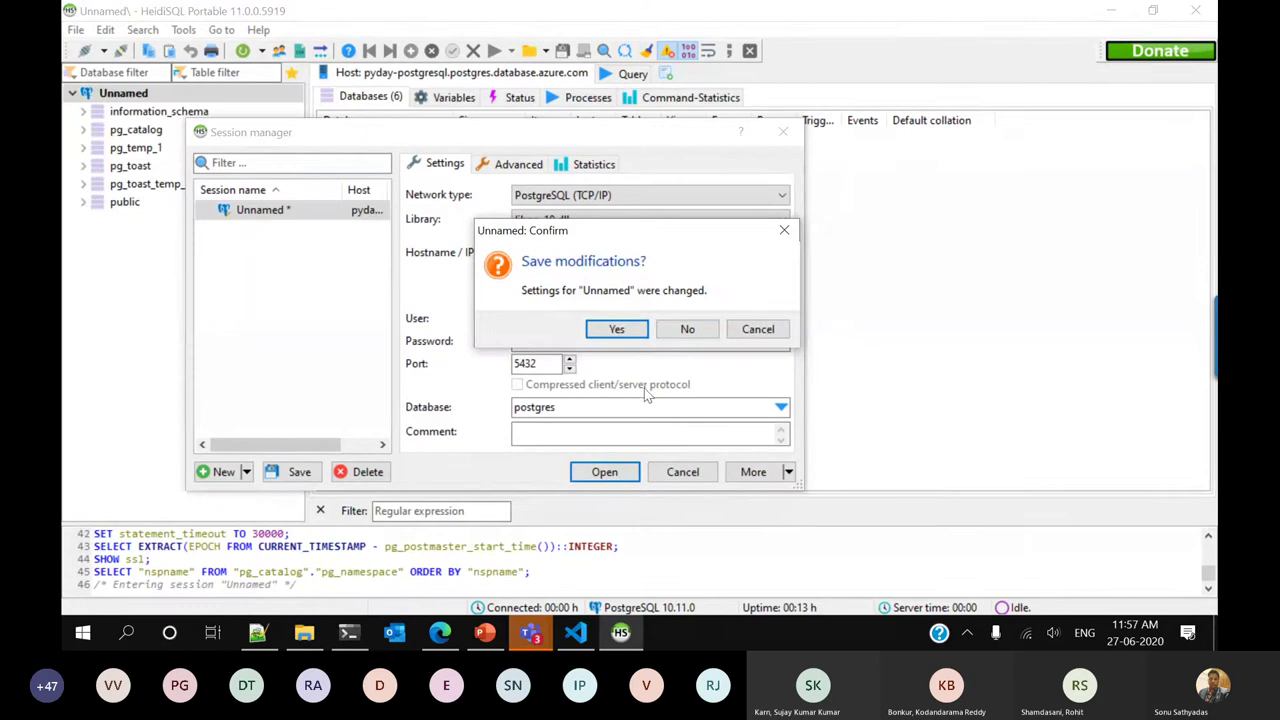
click(758, 329)
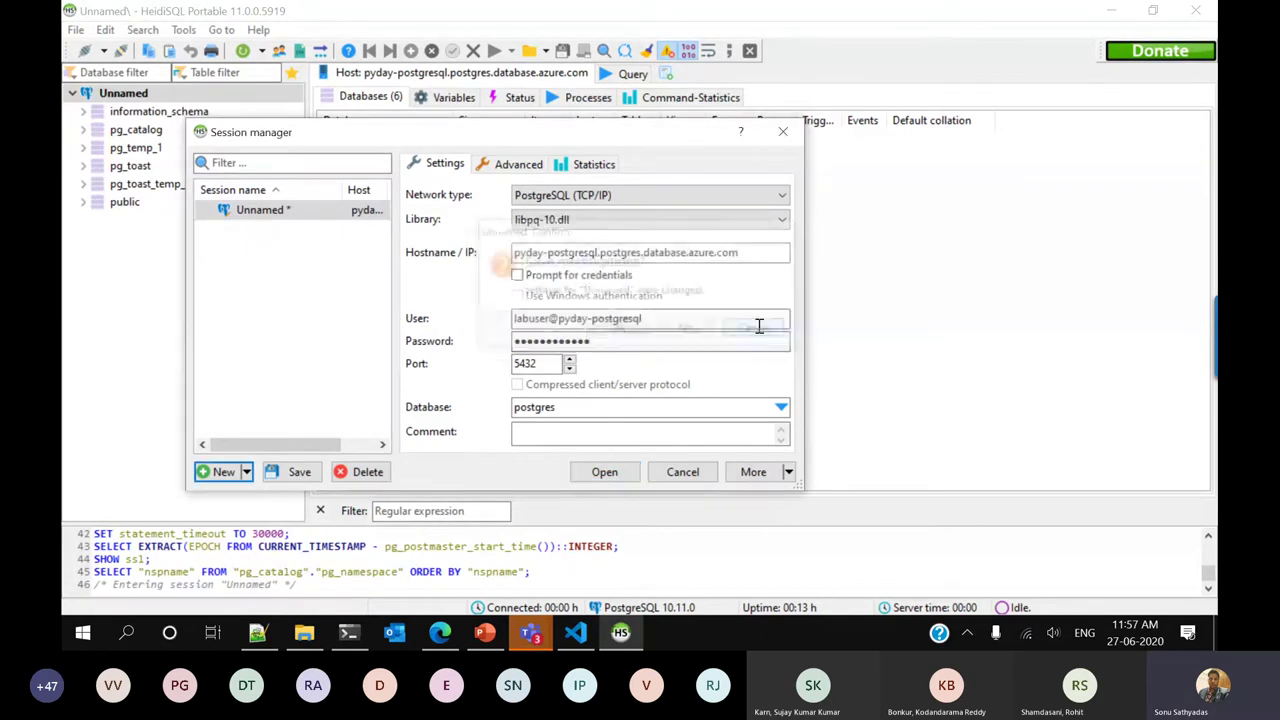
Reconnect on the demodb database instead and save the changed session settings
click(780, 407)
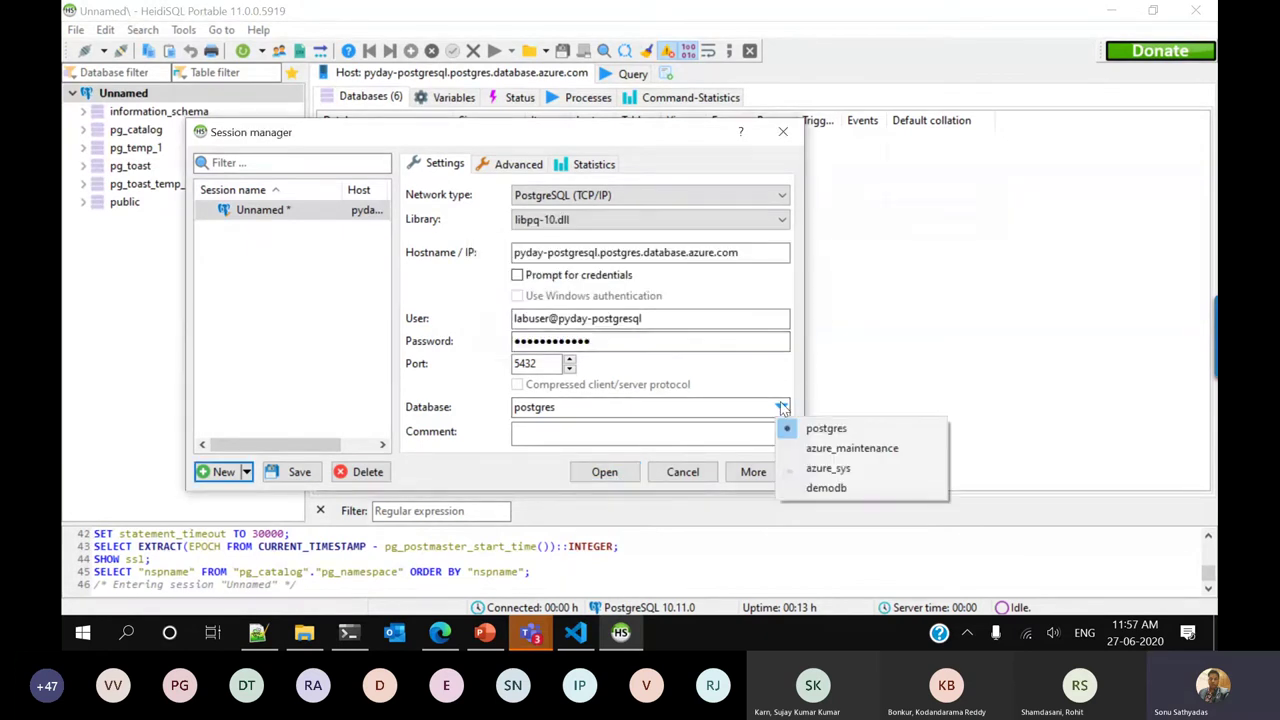
click(832, 490)
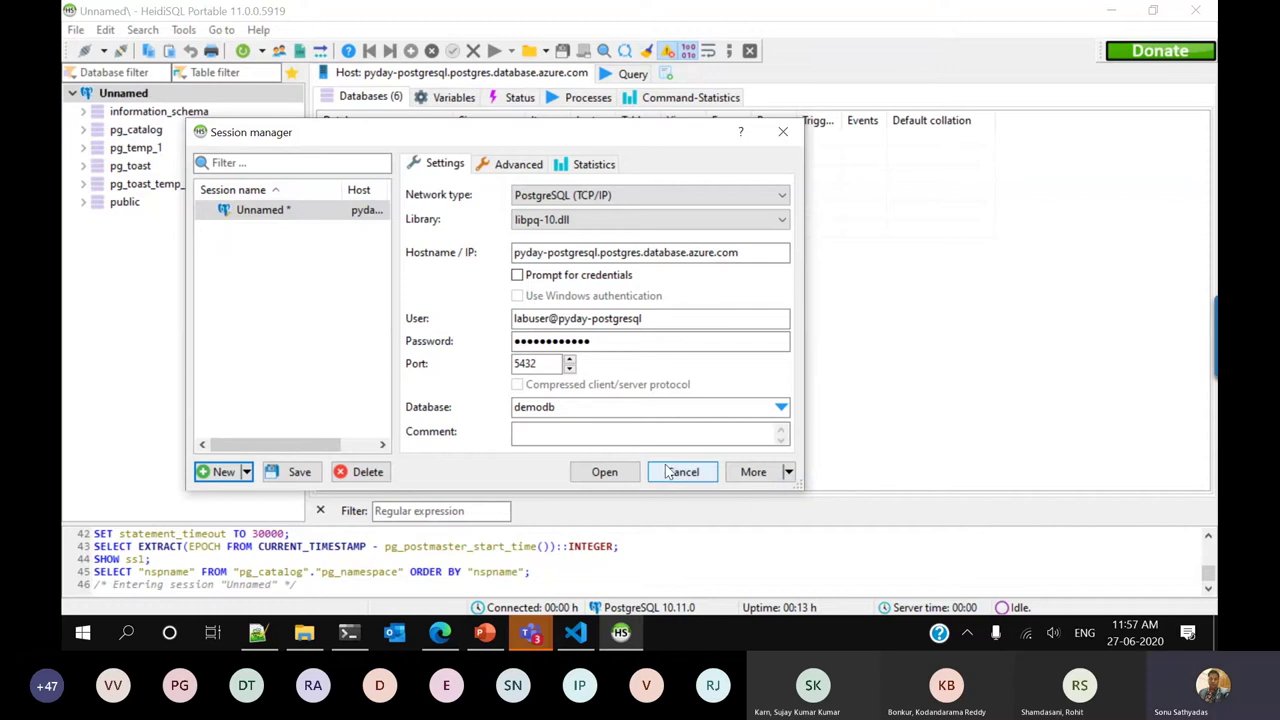
click(606, 471)
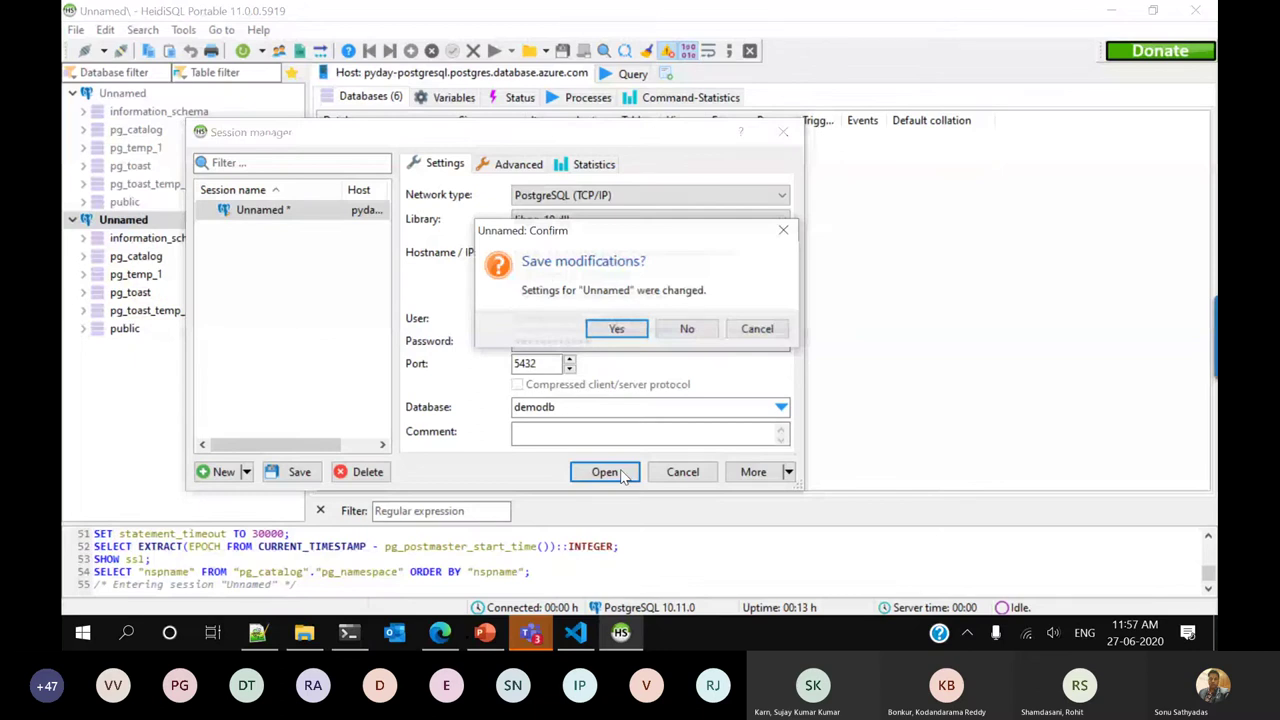
key(Return)
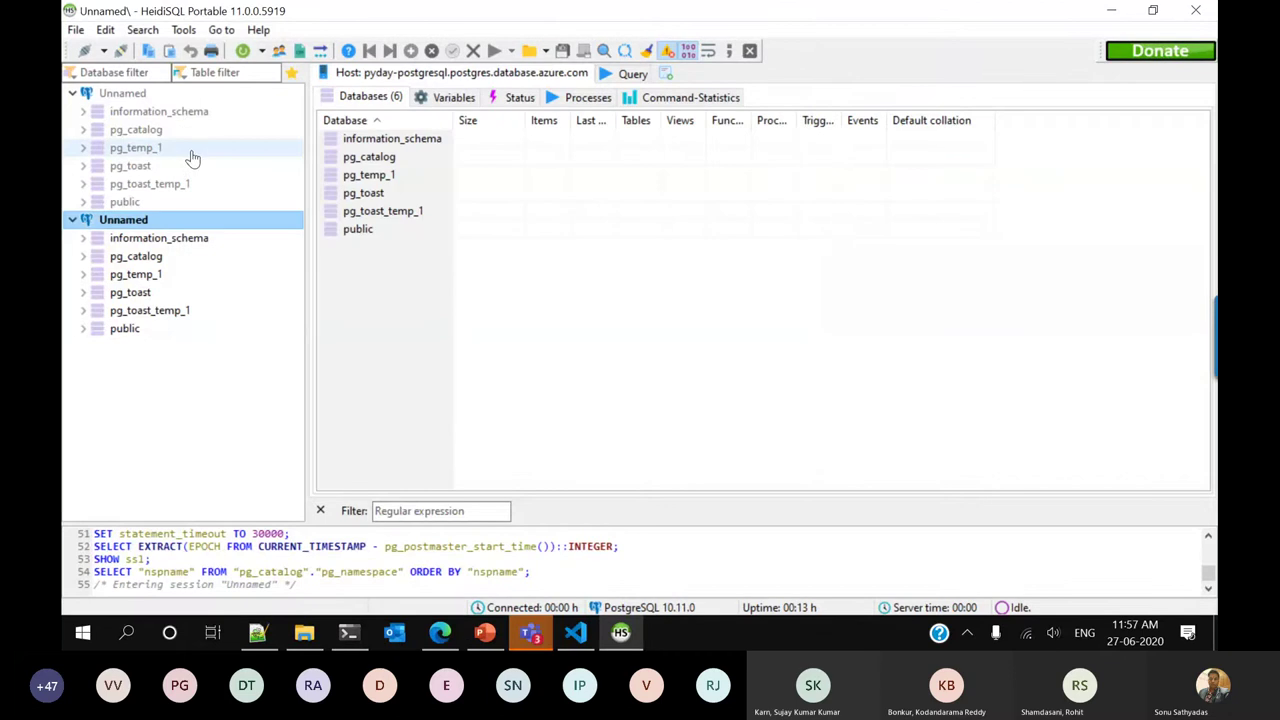
Disconnect the older duplicate session to the Azure server
click(121, 94)
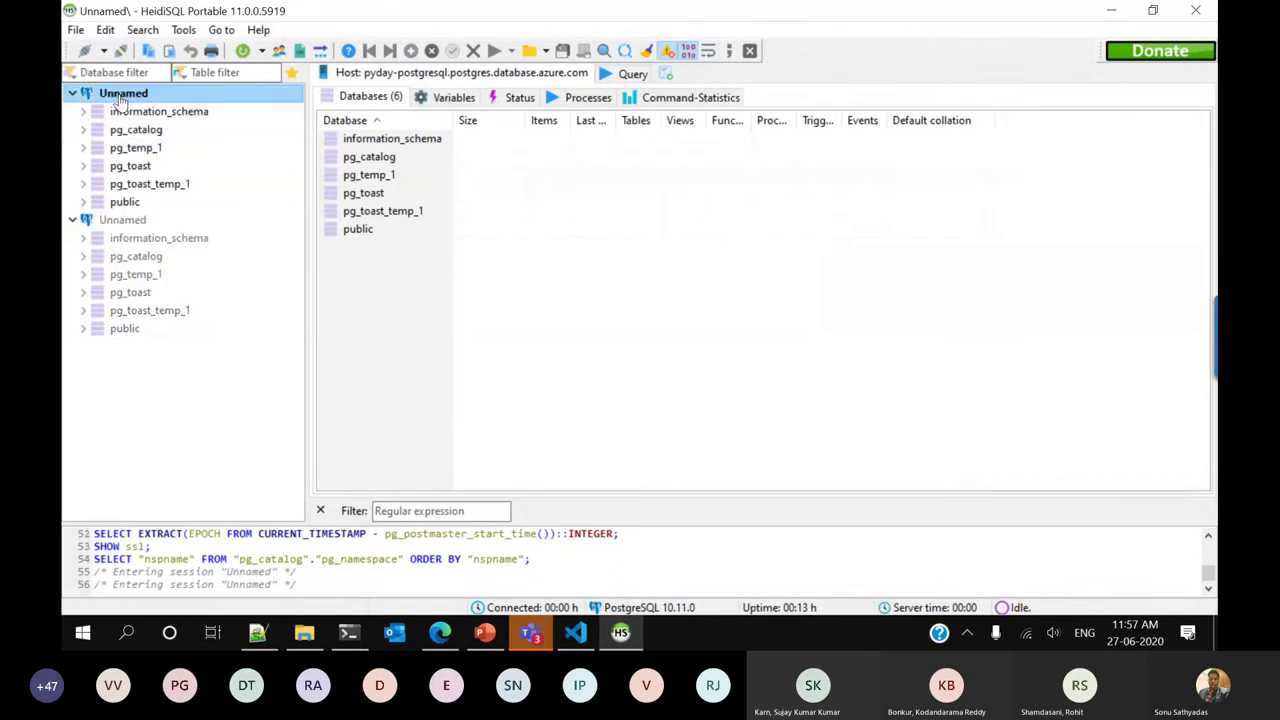
right_click(121, 97)
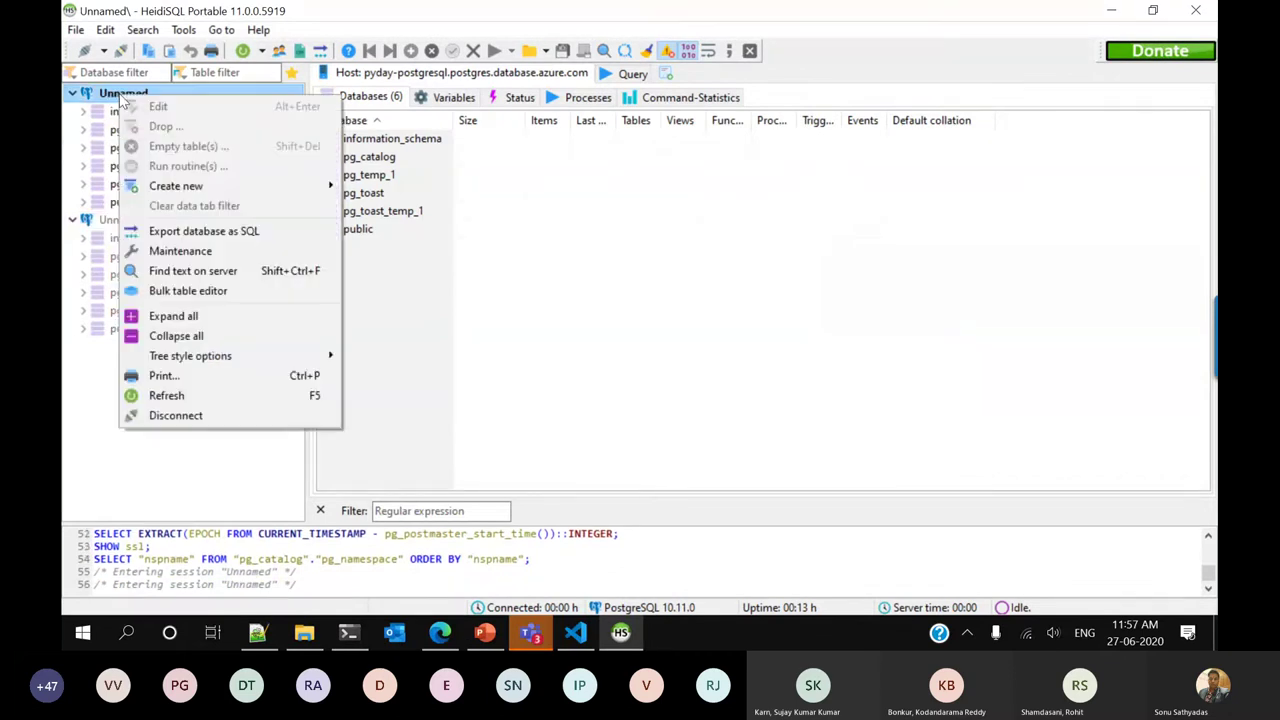
click(232, 420)
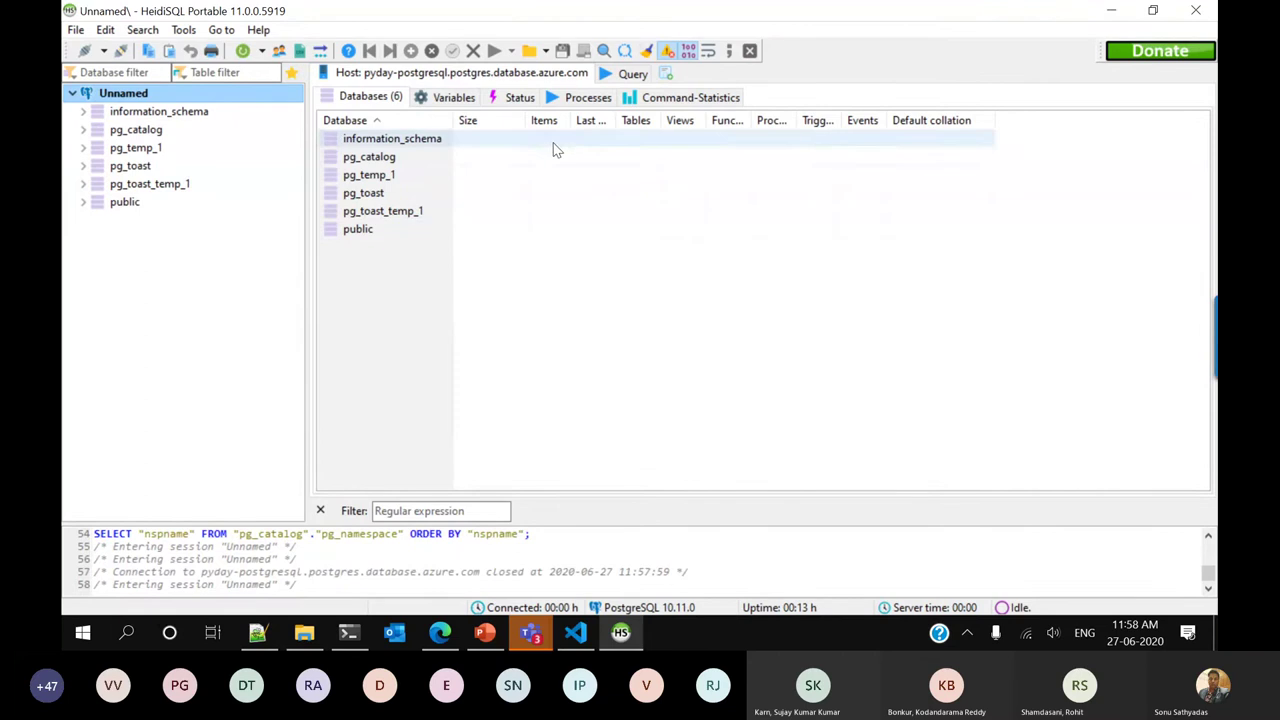
Close HeidiSQL, glance at the Teams meeting, and return to the pyday-postgresql Azure portal page
click(1199, 20)
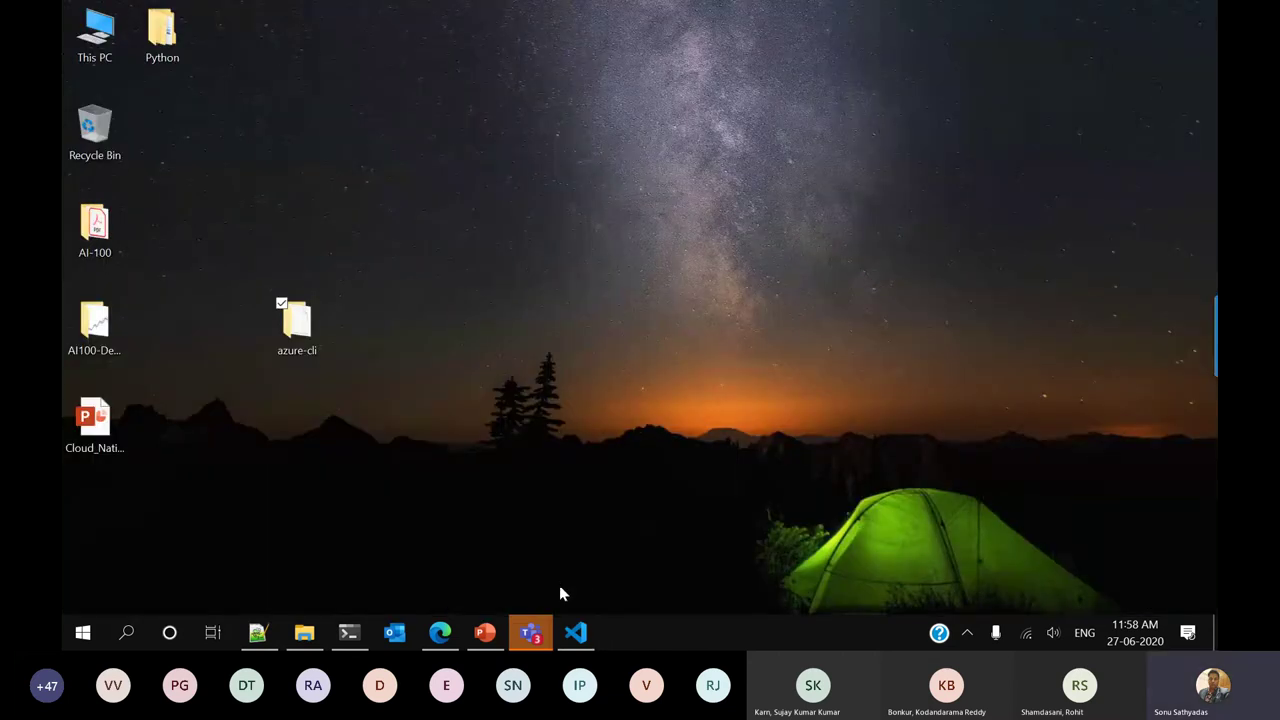
mouse_move(530, 632)
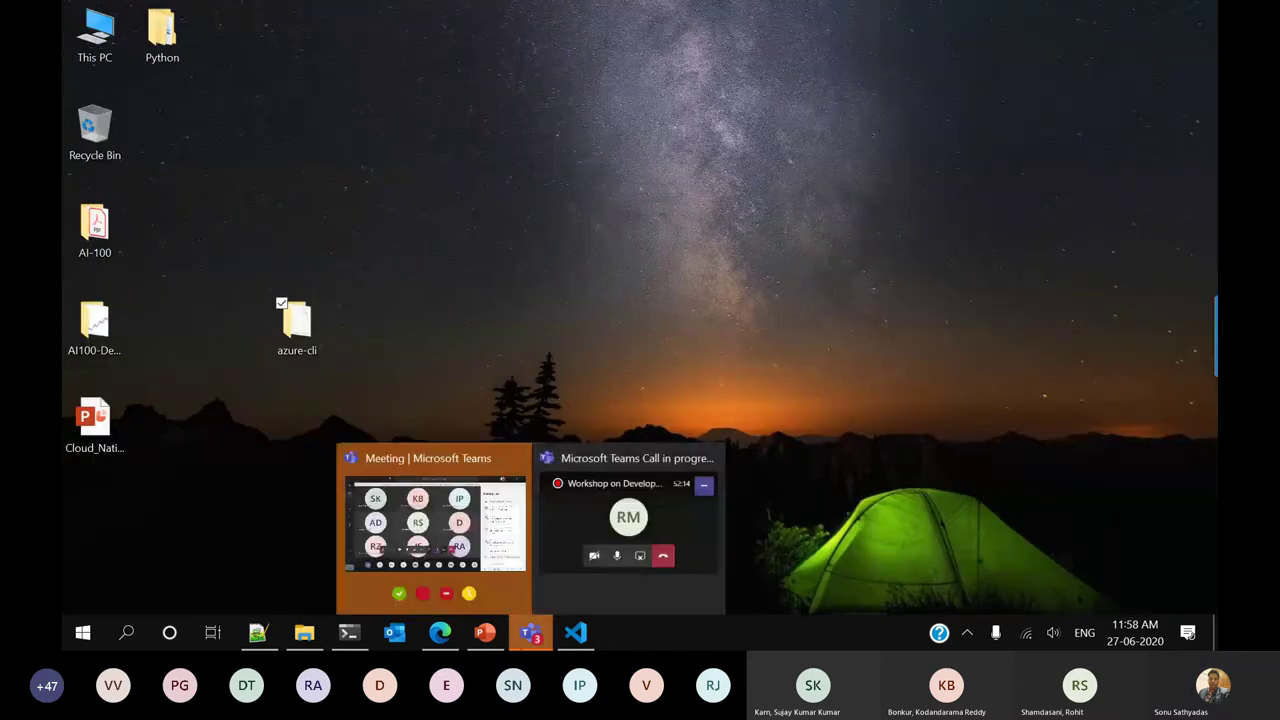
click(461, 540)
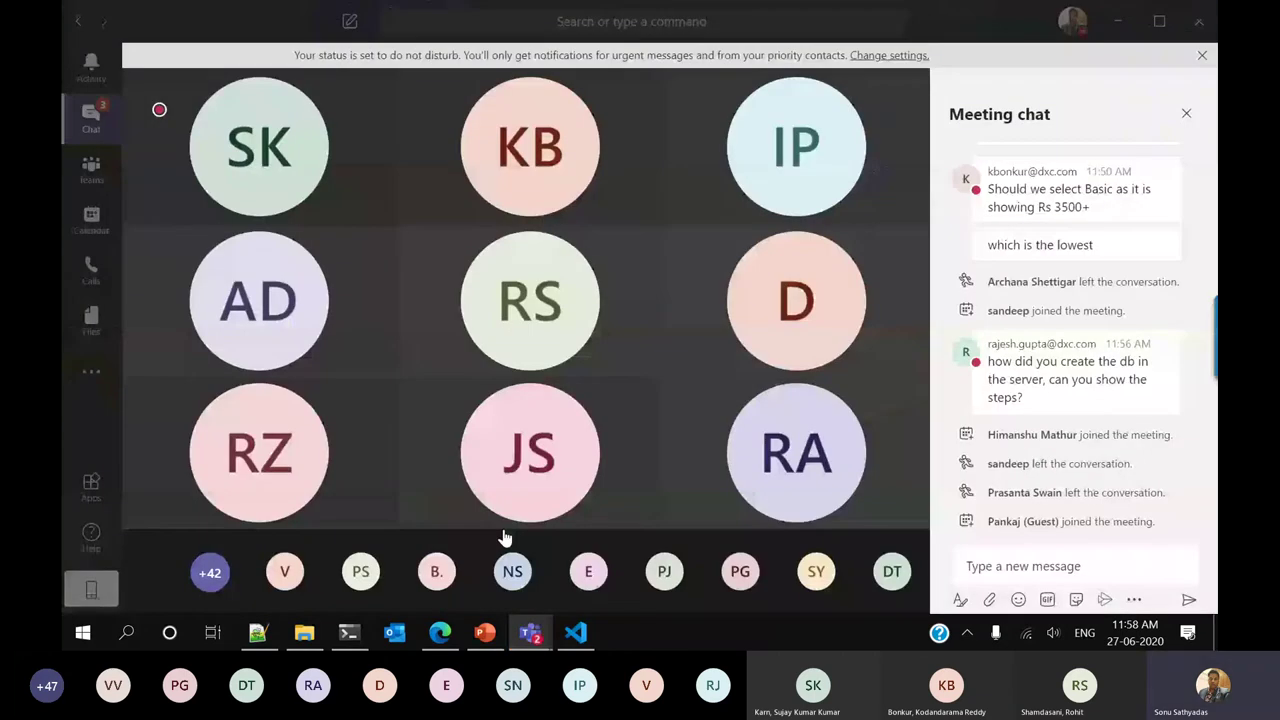
key(super+d)
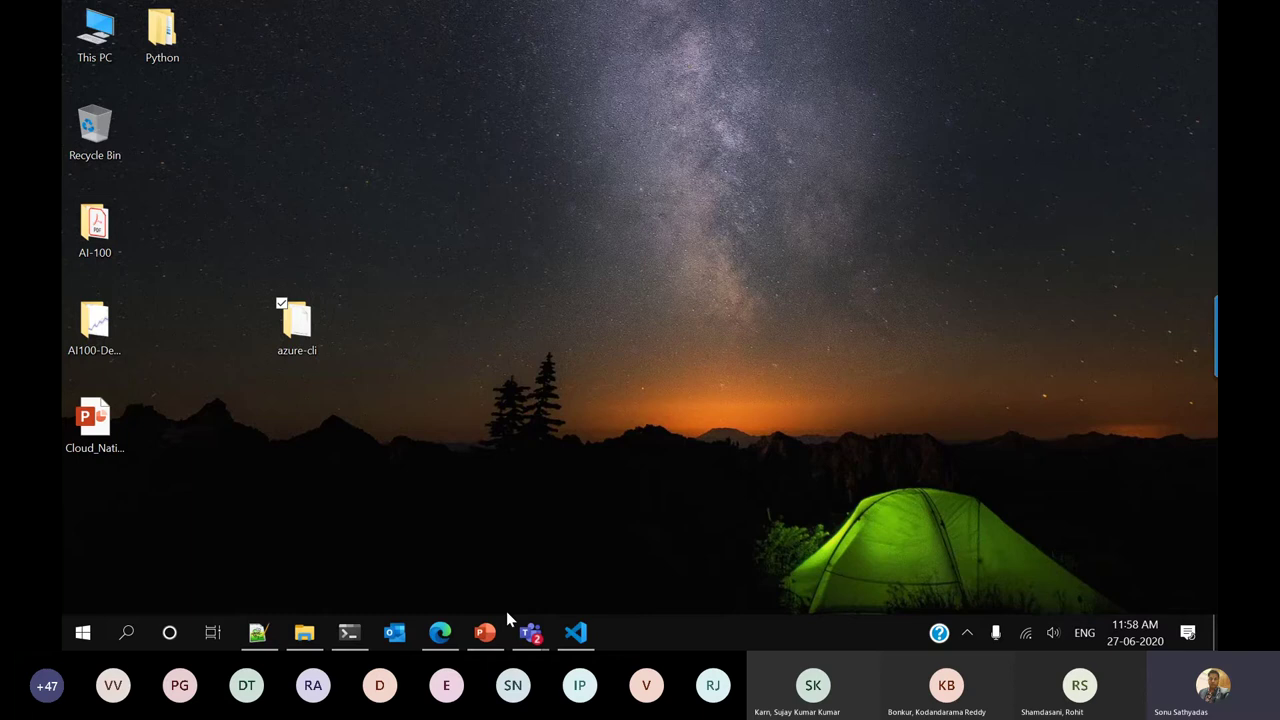
click(440, 632)
click(200, 14)
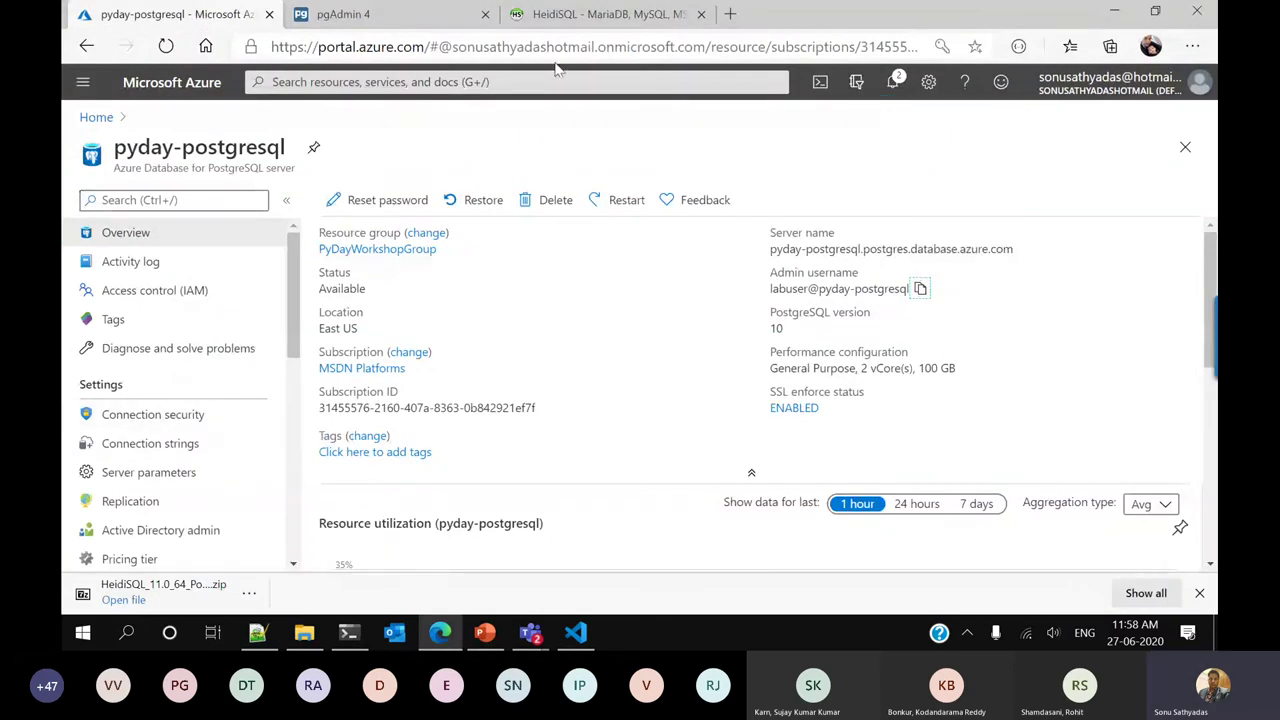
Close the HeidiSQL download tab and stop presenting in the Teams meeting
click(701, 14)
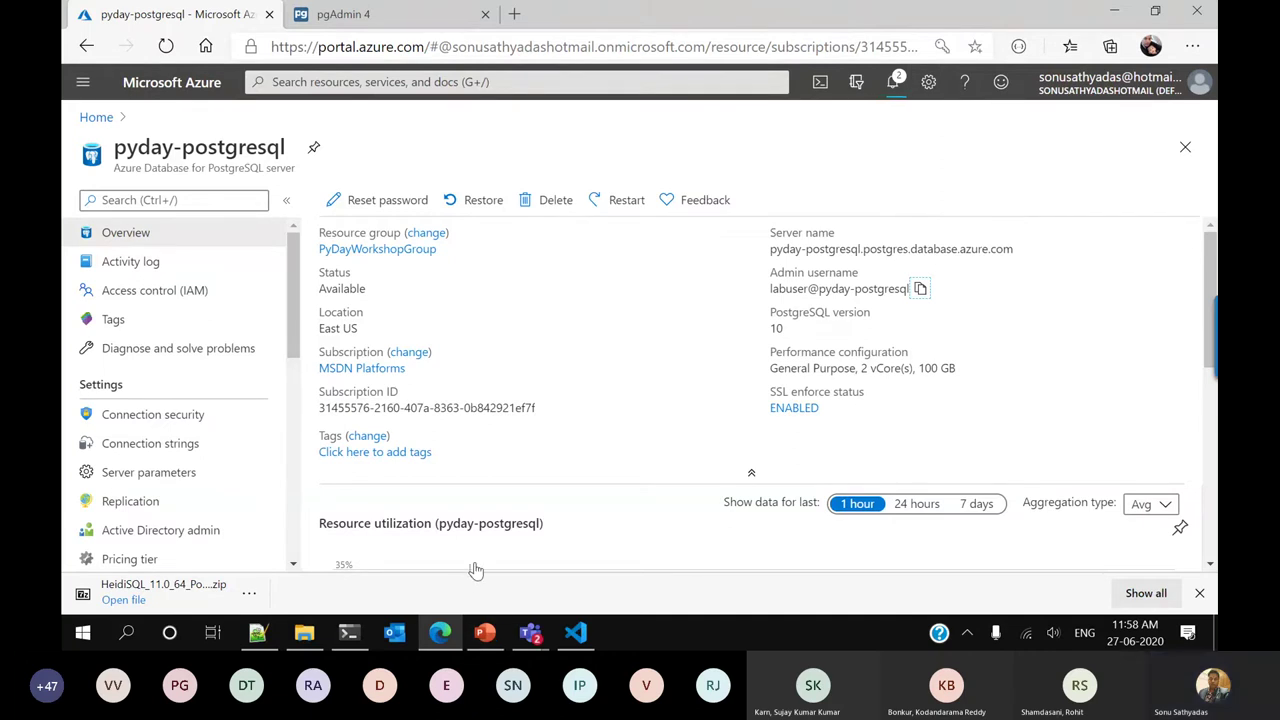
mouse_move(768, 8)
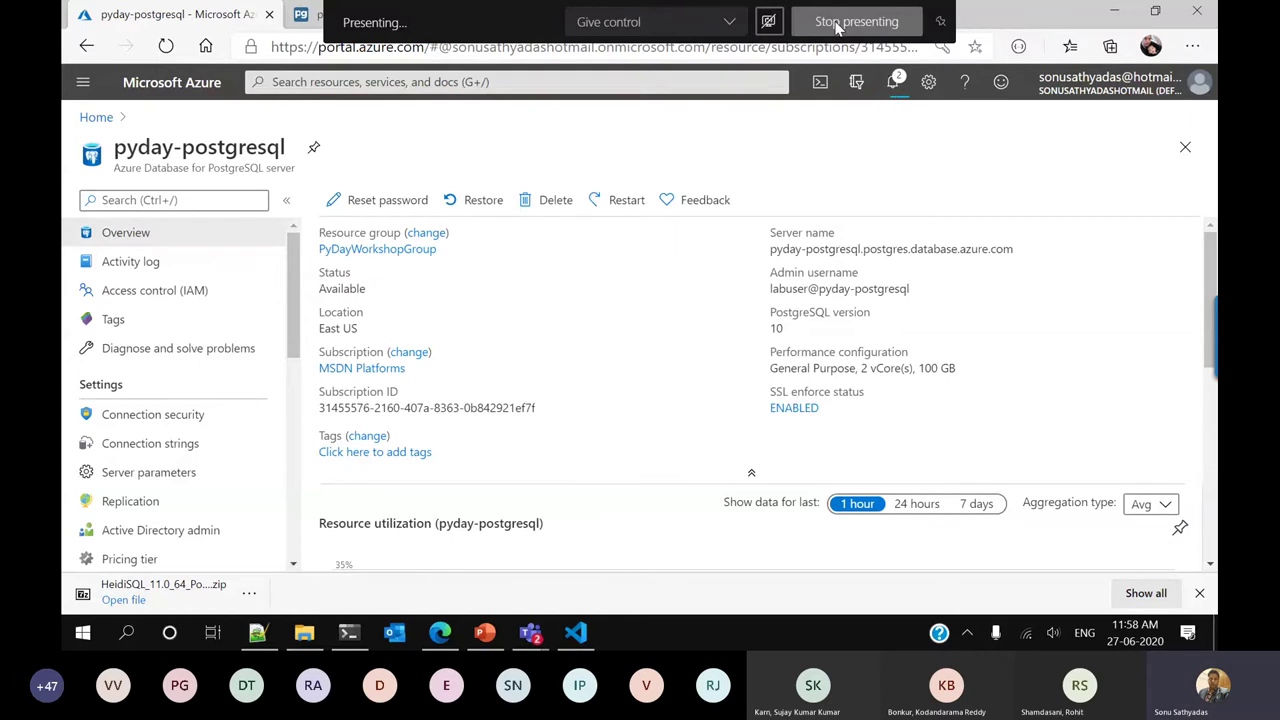
click(856, 22)
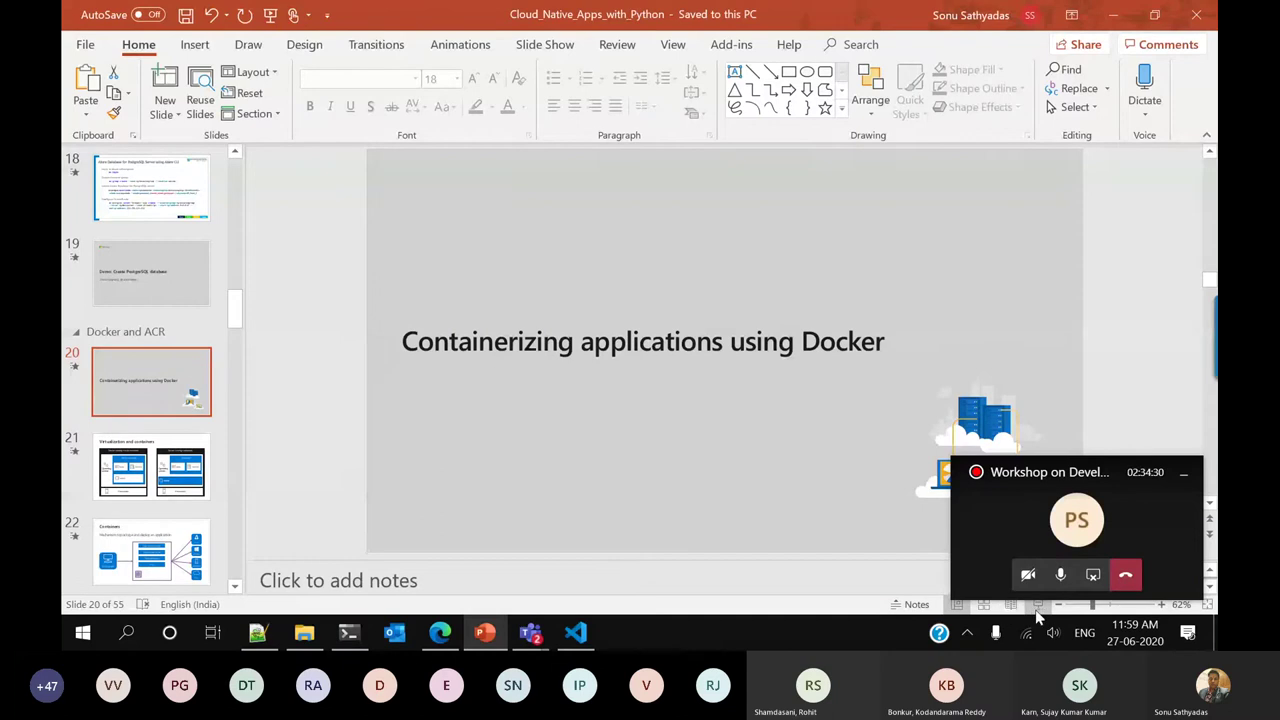
click(1038, 605)
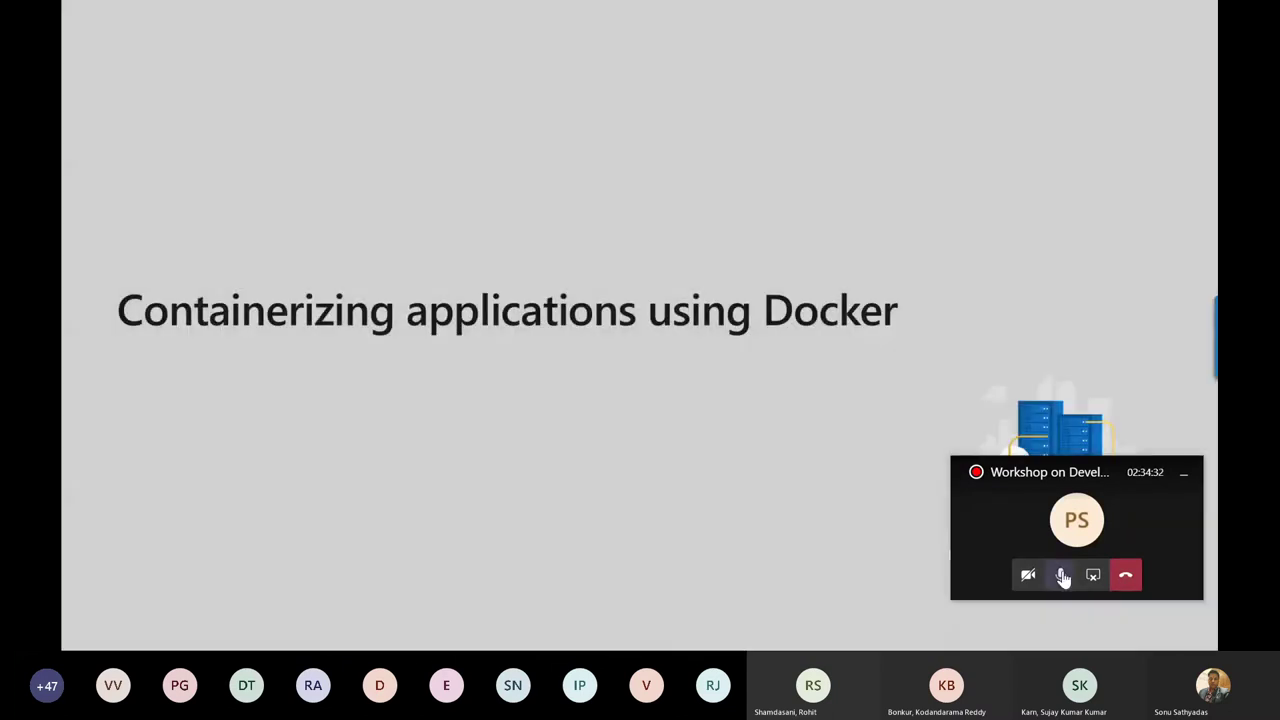
click(1063, 578)
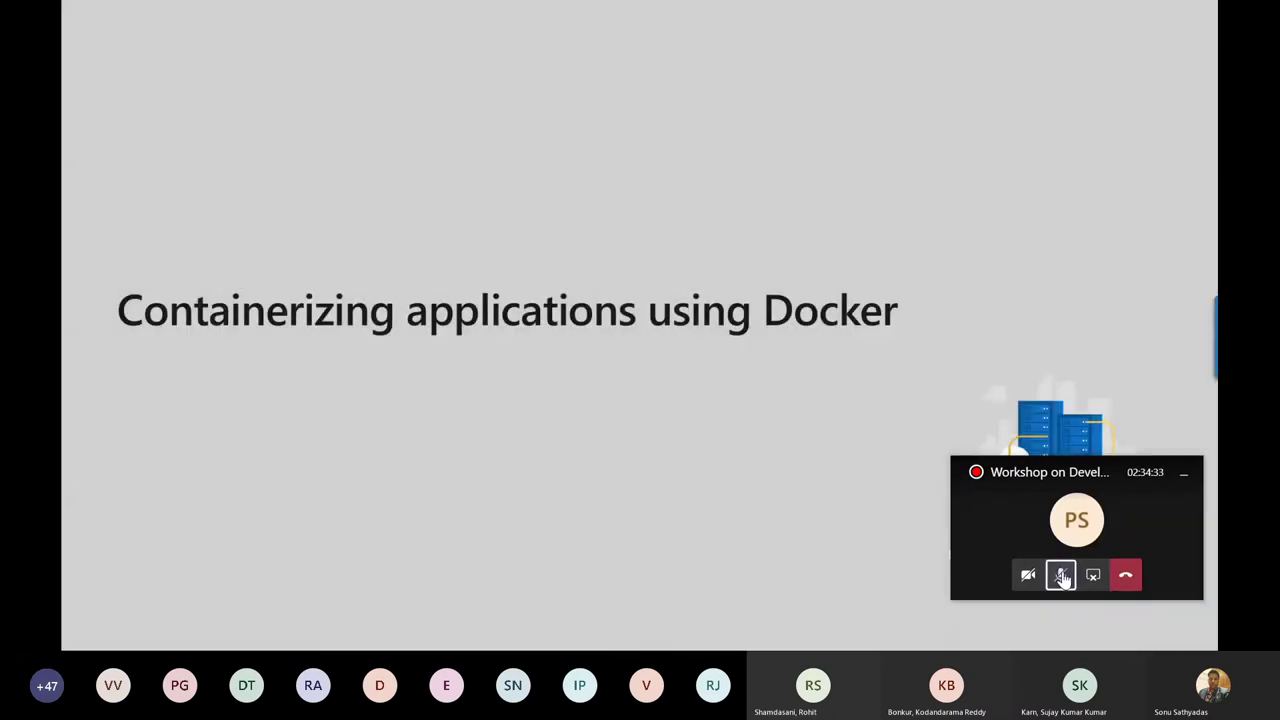
click(1186, 477)
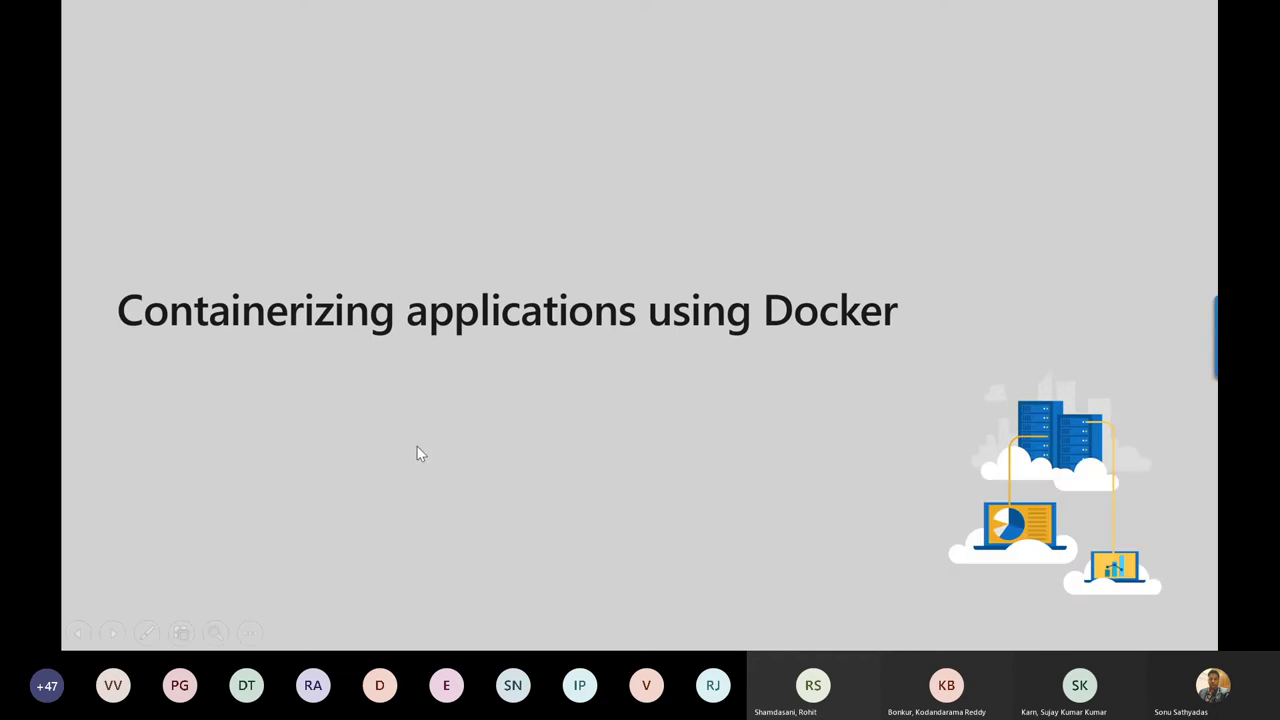
key(Escape)
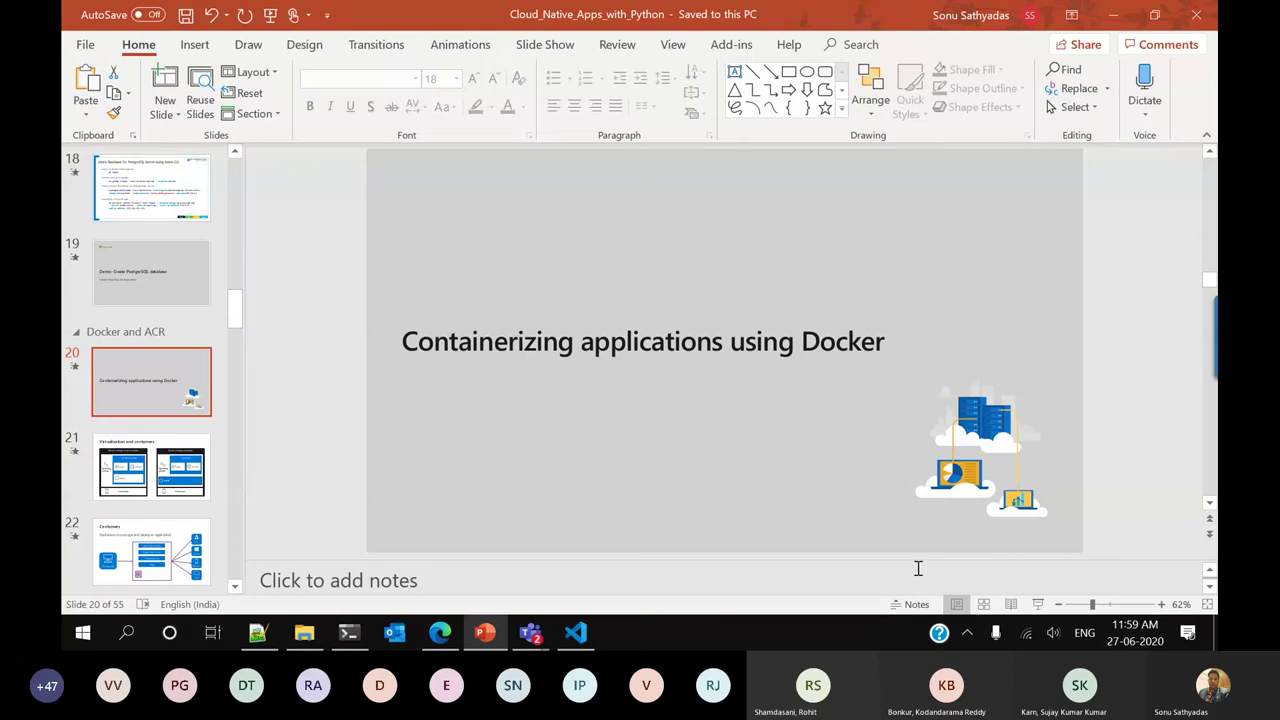
mouse_move(533, 637)
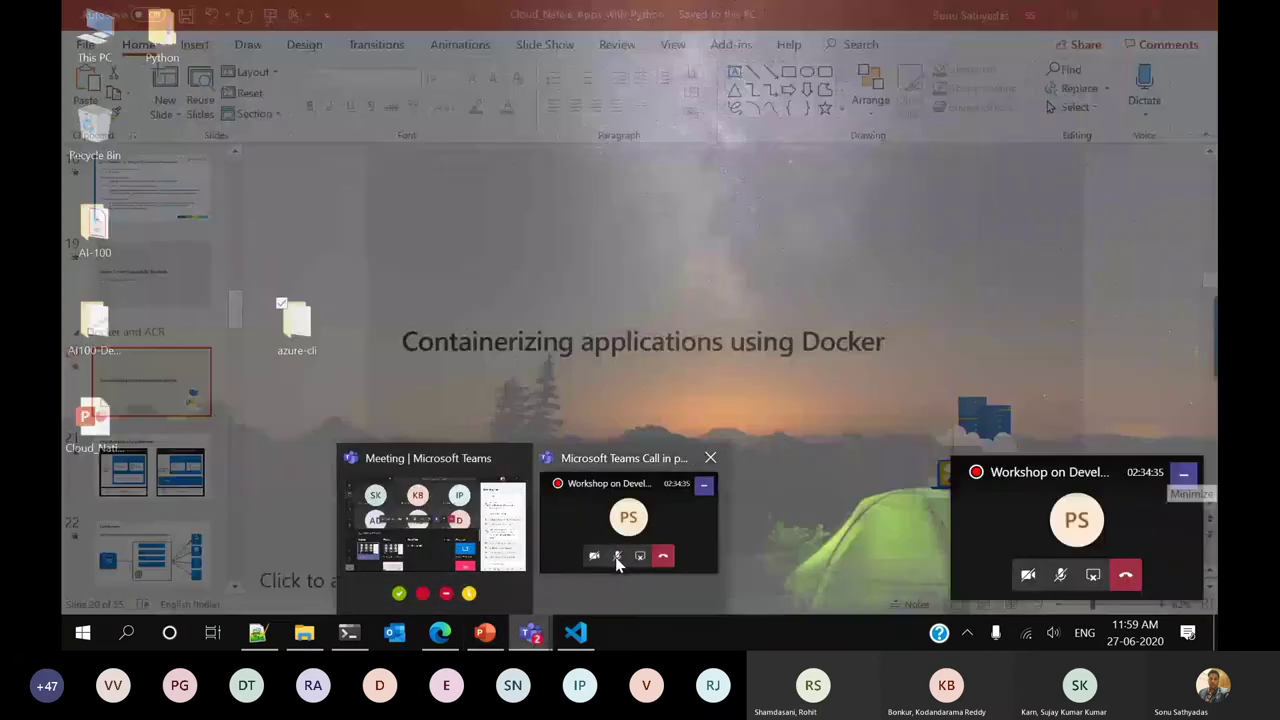
click(615, 557)
click(1061, 576)
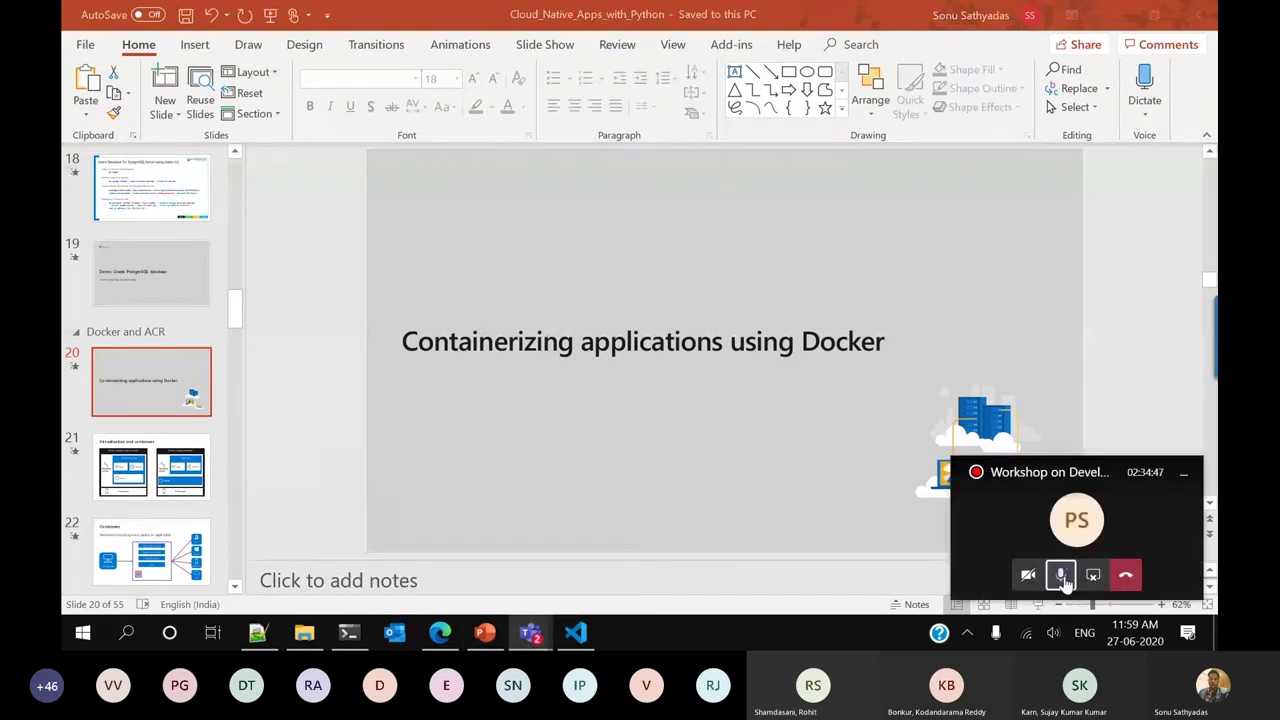